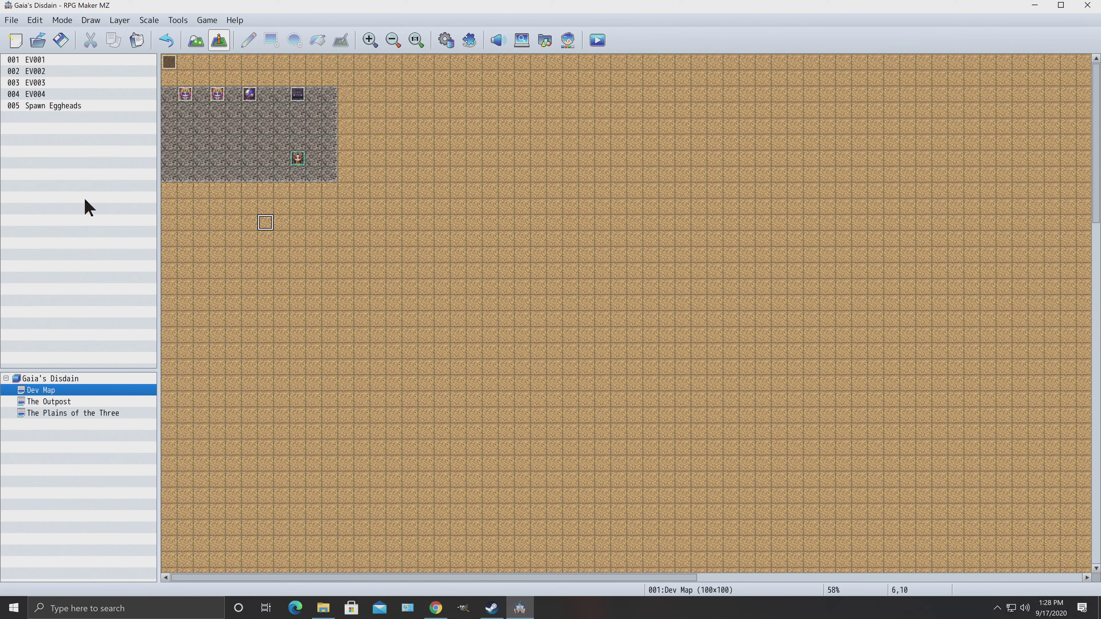
# Step: Examine The Outpost map and its map properties, and view The Plains of the Three map
pyautogui.click(66, 404)
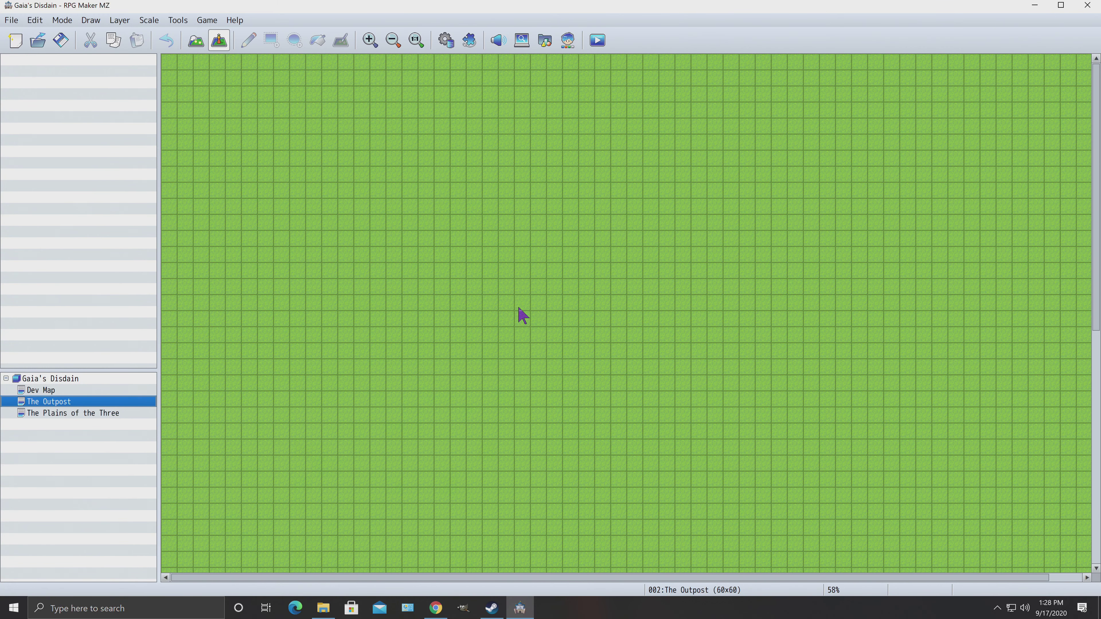
pyautogui.keyDown('ctrl'); pyautogui.scroll(-2, 531, 288); pyautogui.keyUp('ctrl')
pyautogui.keyDown('ctrl'); pyautogui.scroll(-1, 531, 289); pyautogui.keyUp('ctrl')
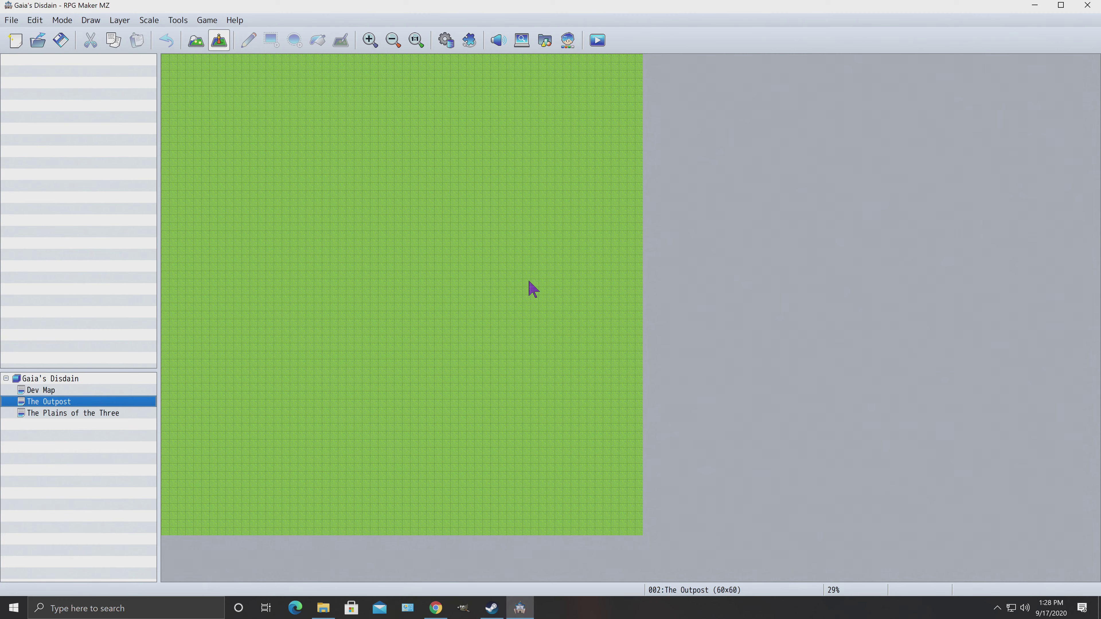
pyautogui.keyDown('ctrl'); pyautogui.scroll(2, 515, 304); pyautogui.keyUp('ctrl')
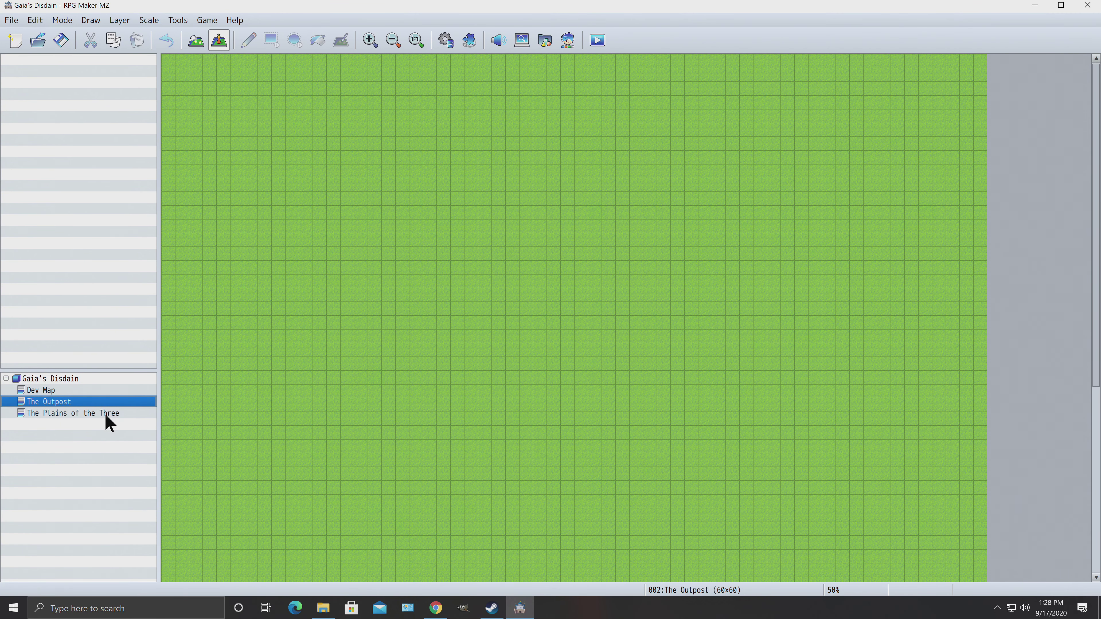
pyautogui.rightClick(72, 406)
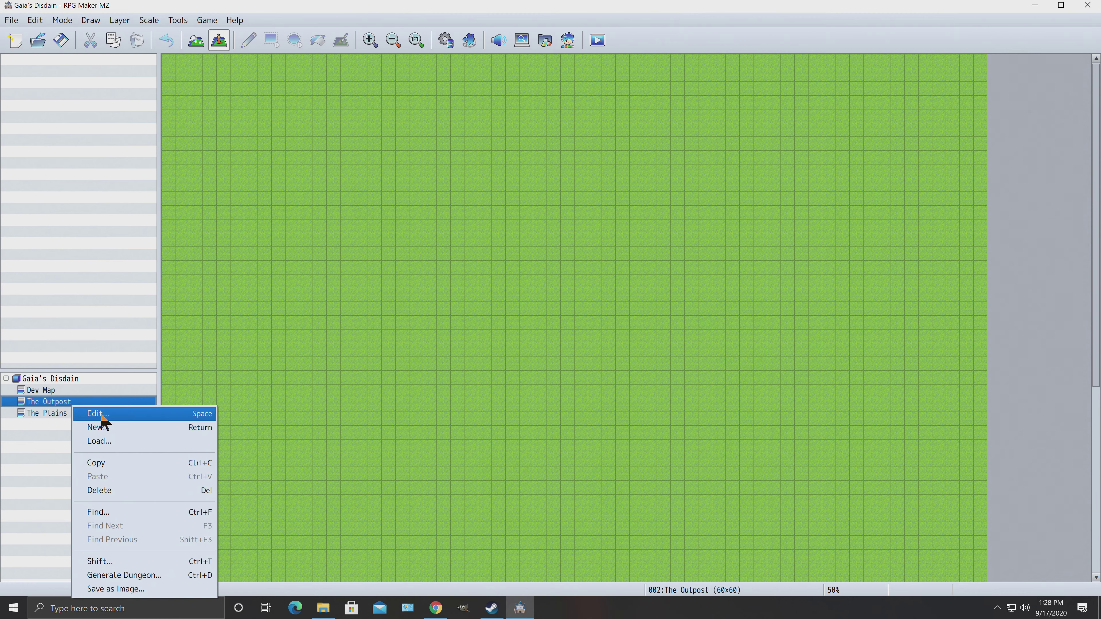
pyautogui.click(102, 415)
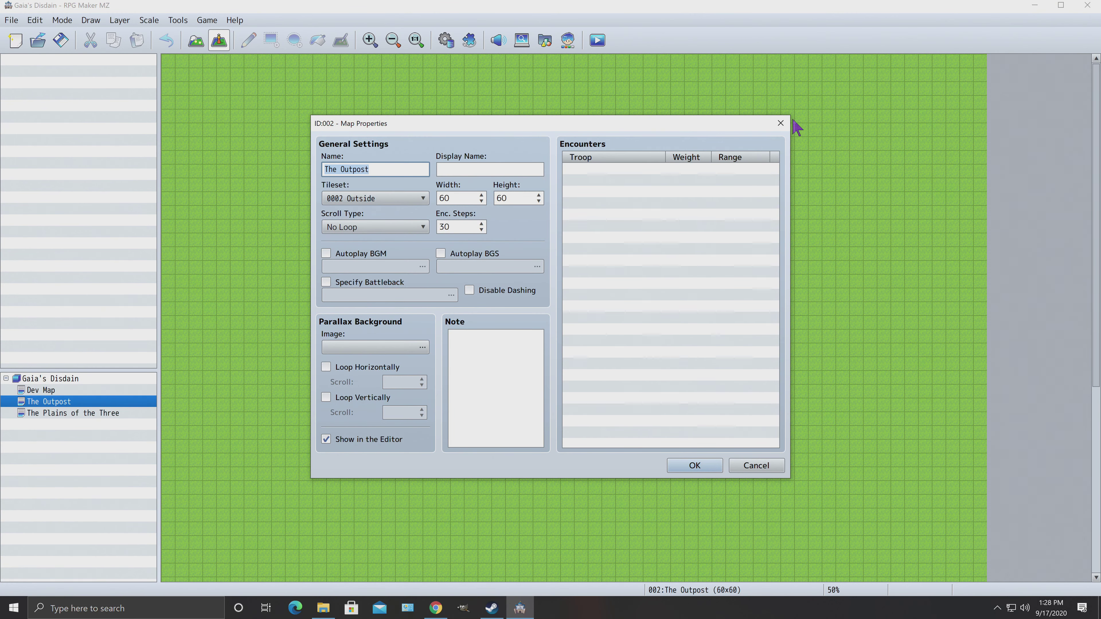
pyautogui.click(779, 125)
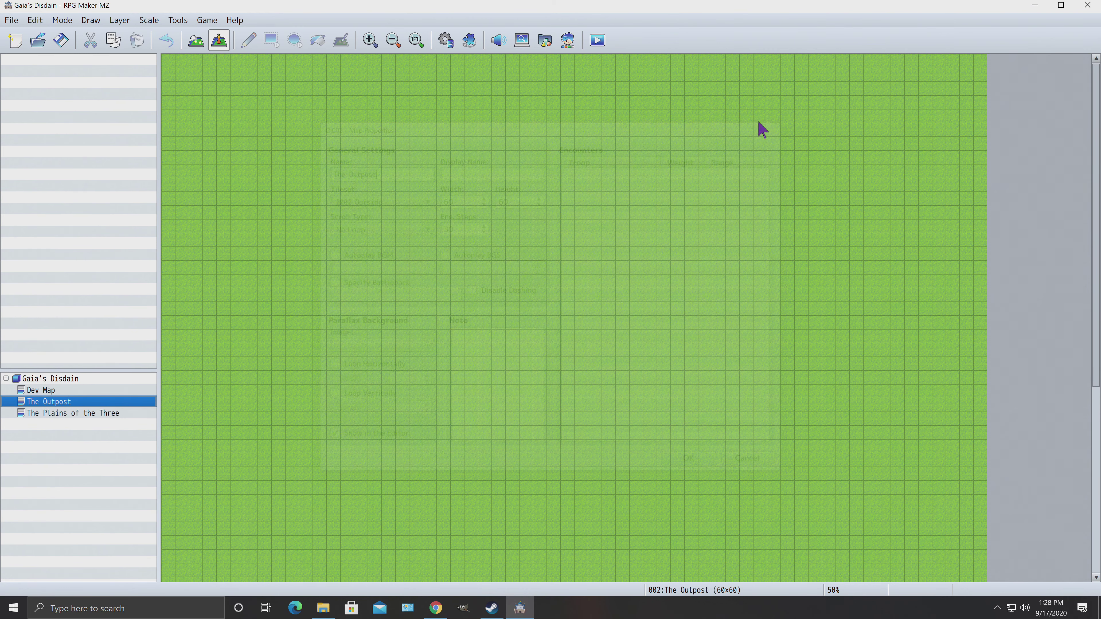
pyautogui.click(89, 415)
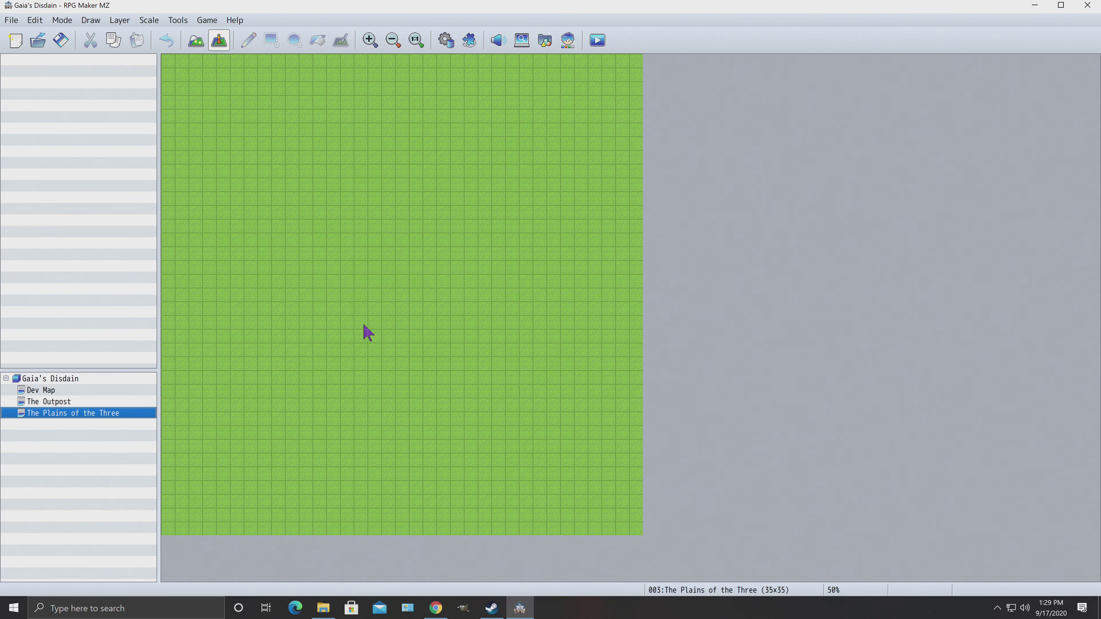
# Step: View the 02 Plains of the Three folder in Google Drive in Chrome, and return to RPG Maker MZ
pyautogui.click(435, 608)
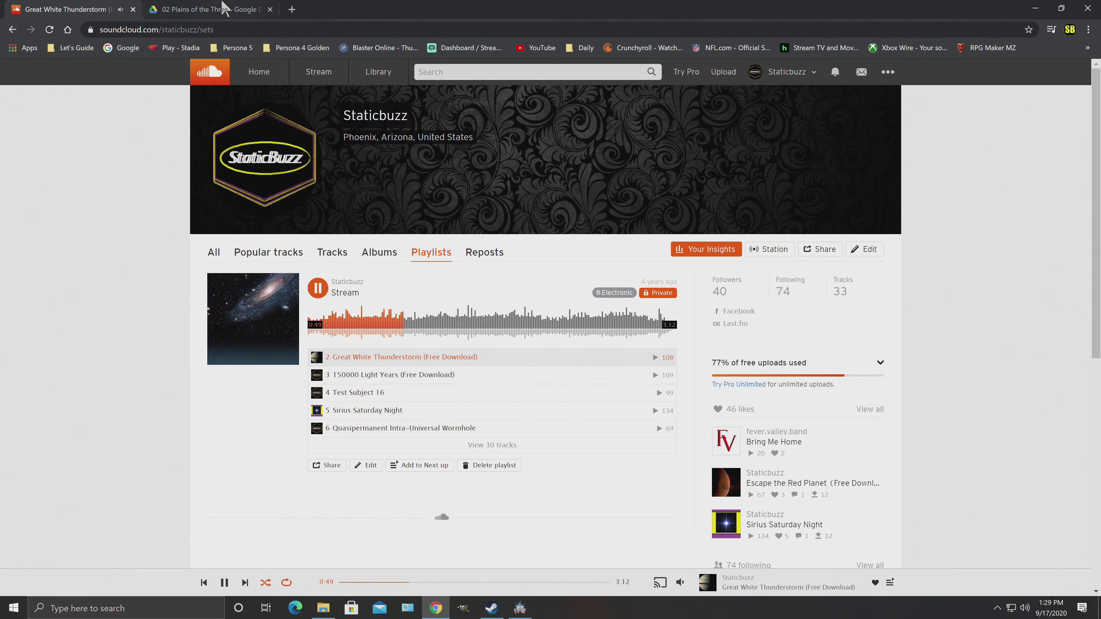
pyautogui.click(223, 8)
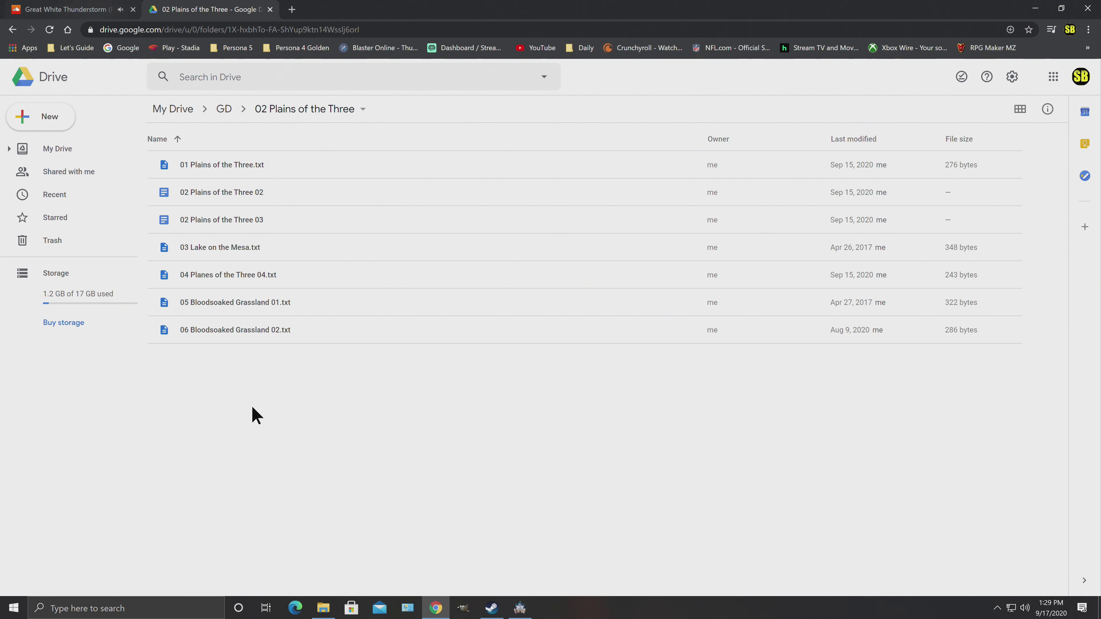
pyautogui.moveTo(446, 609)
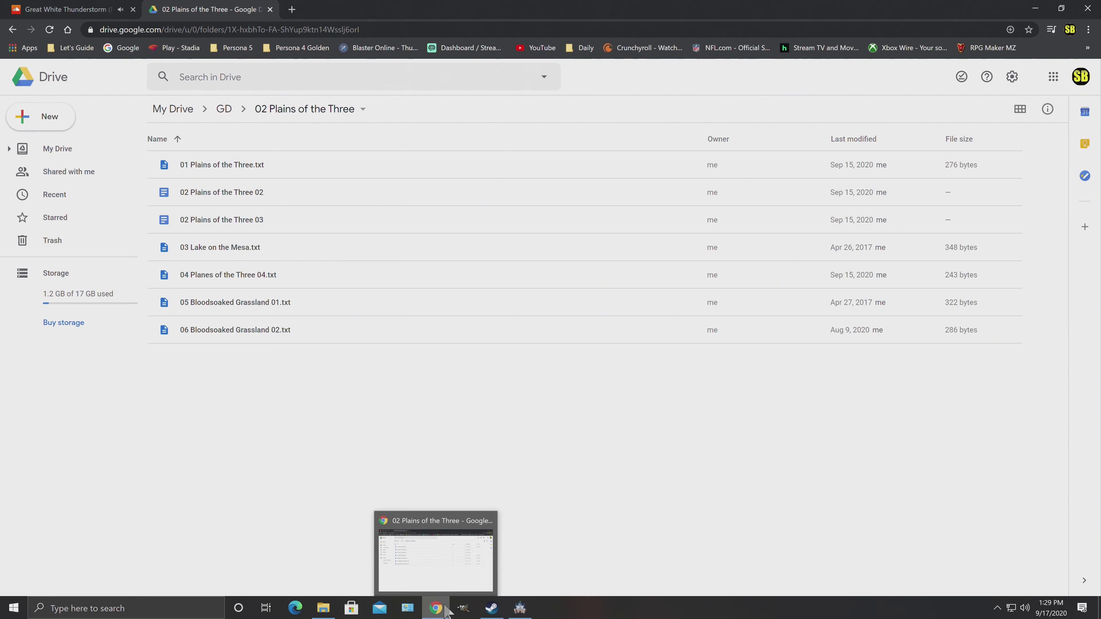
pyautogui.click(519, 608)
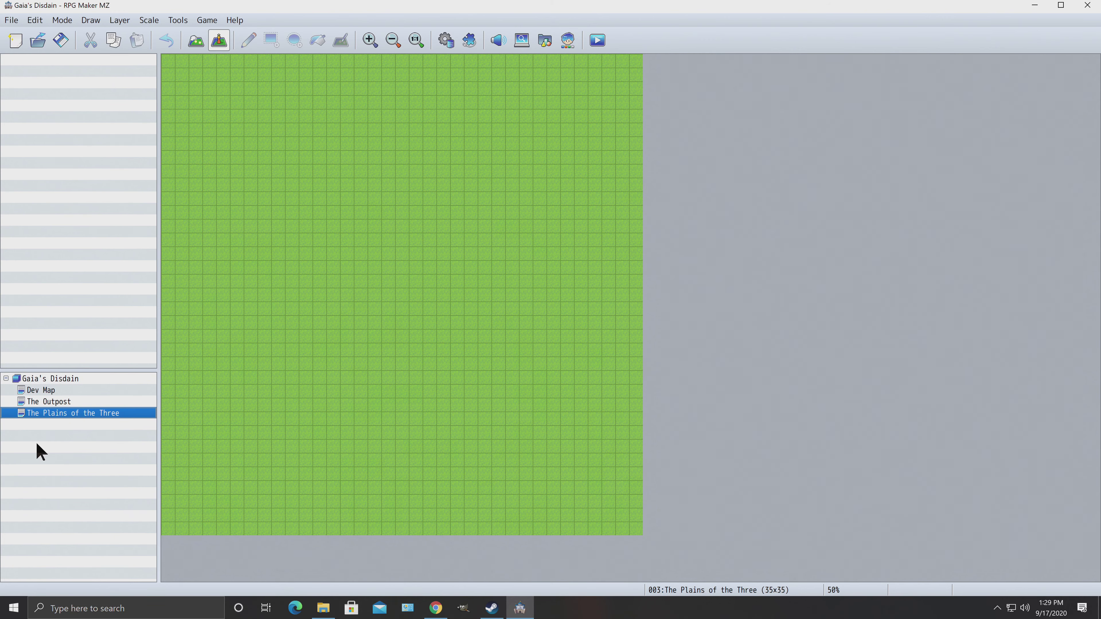
# Step: Set the player's starting position at tile 9,6 on The Outpost map
pyautogui.click(64, 403)
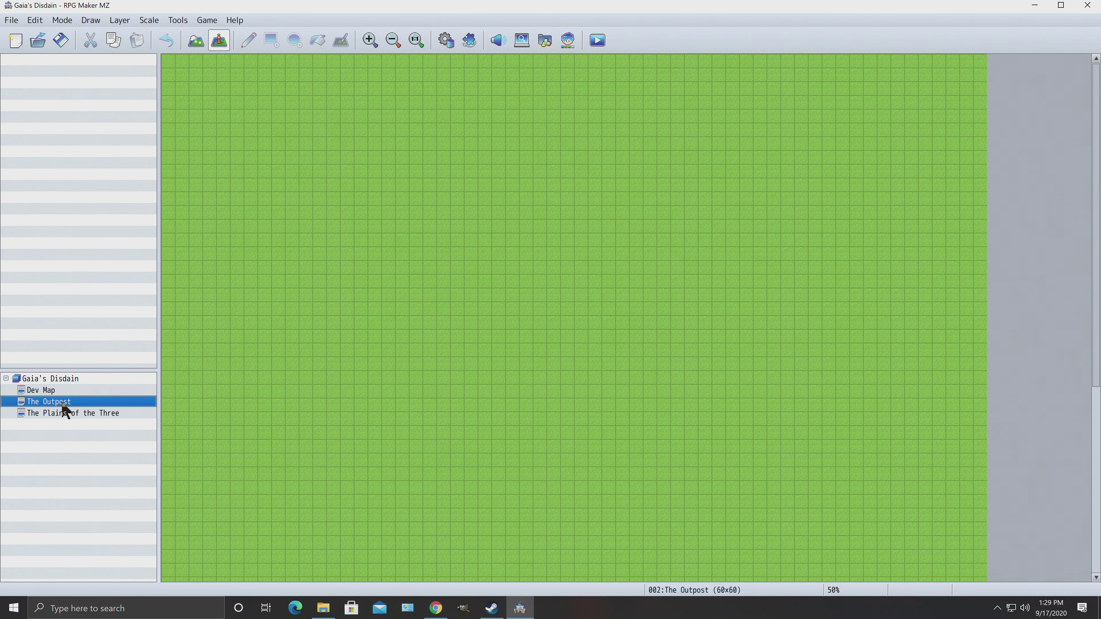
pyautogui.click(37, 392)
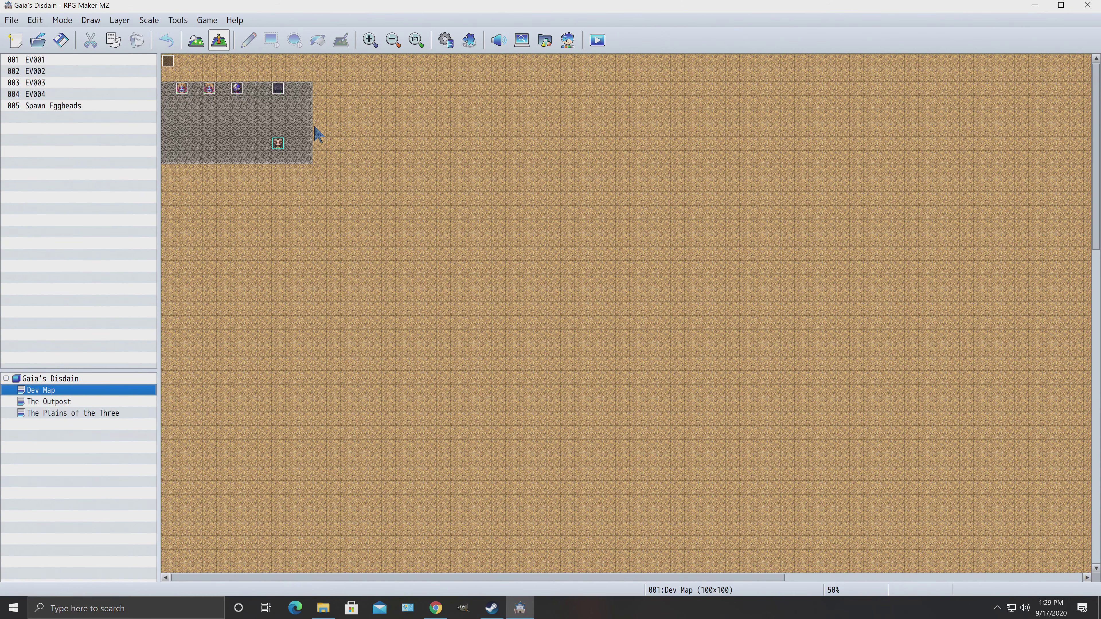
pyautogui.rightClick(274, 141)
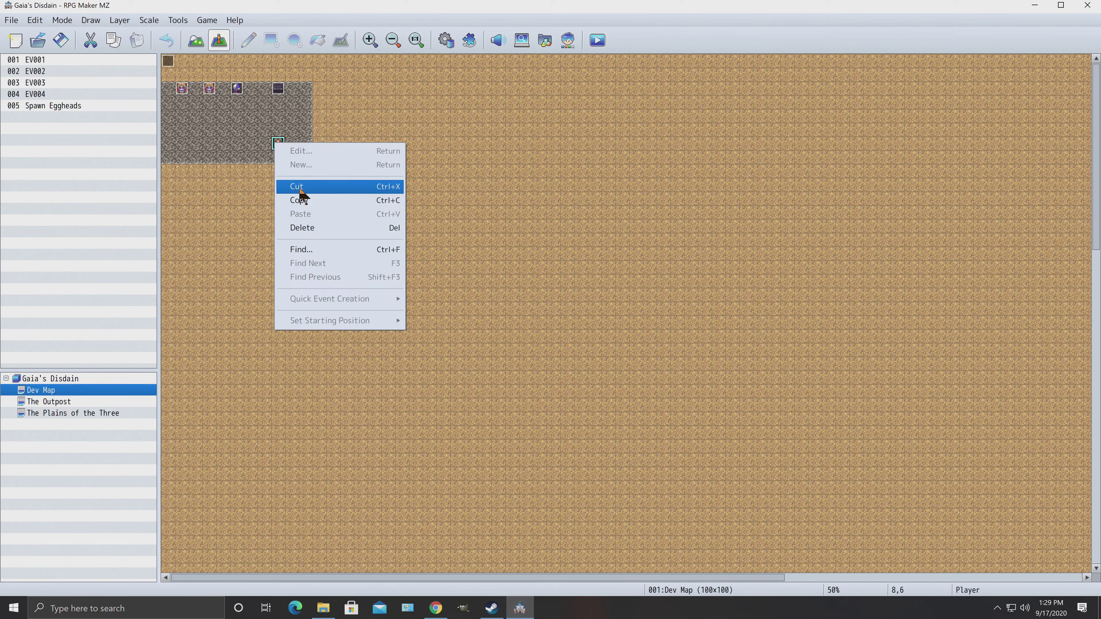
pyautogui.click(56, 403)
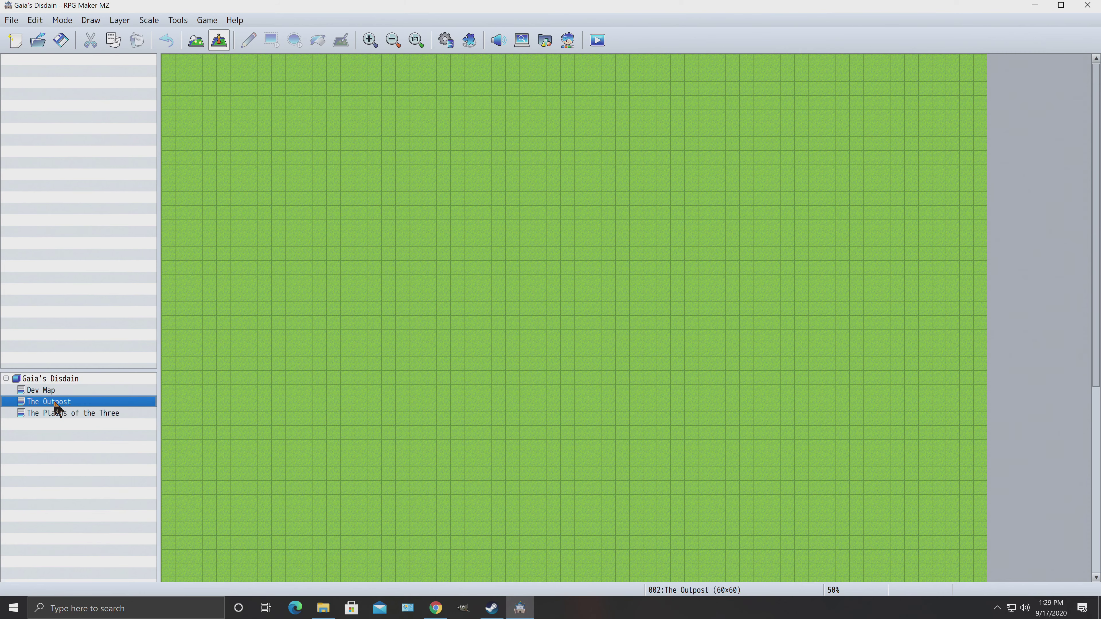
pyautogui.rightClick(293, 144)
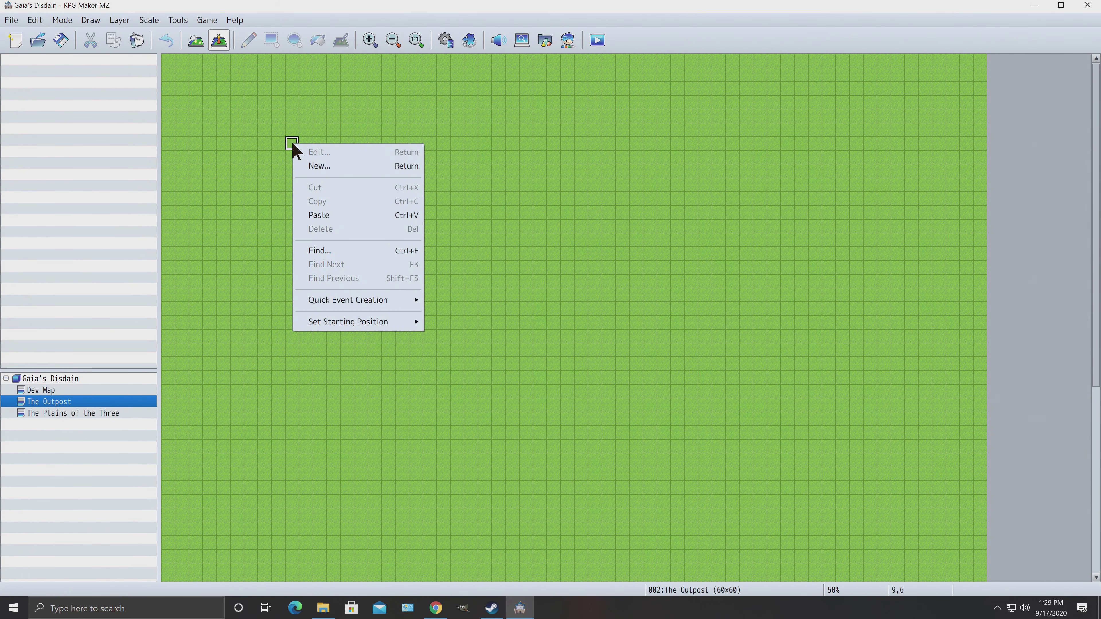
pyautogui.moveTo(364, 301)
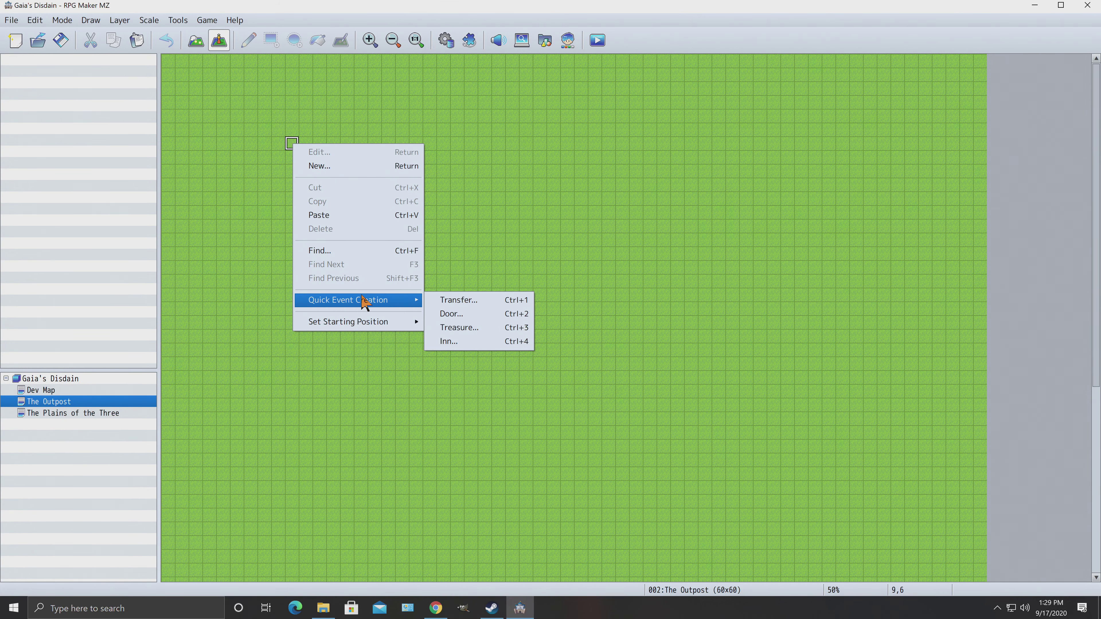
pyautogui.moveTo(415, 326)
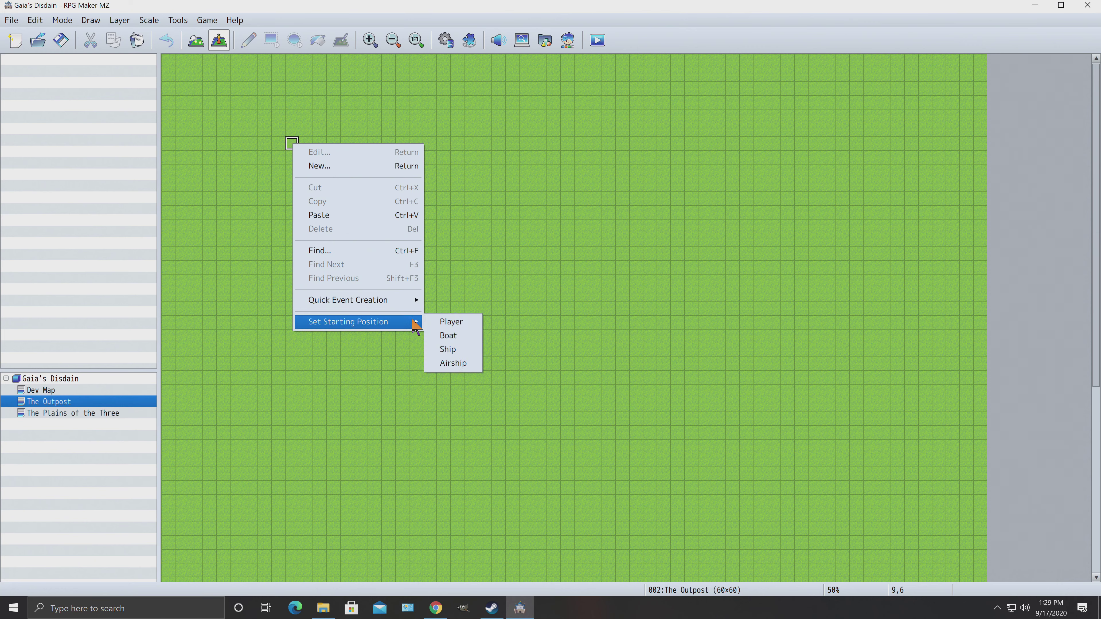
pyautogui.click(448, 323)
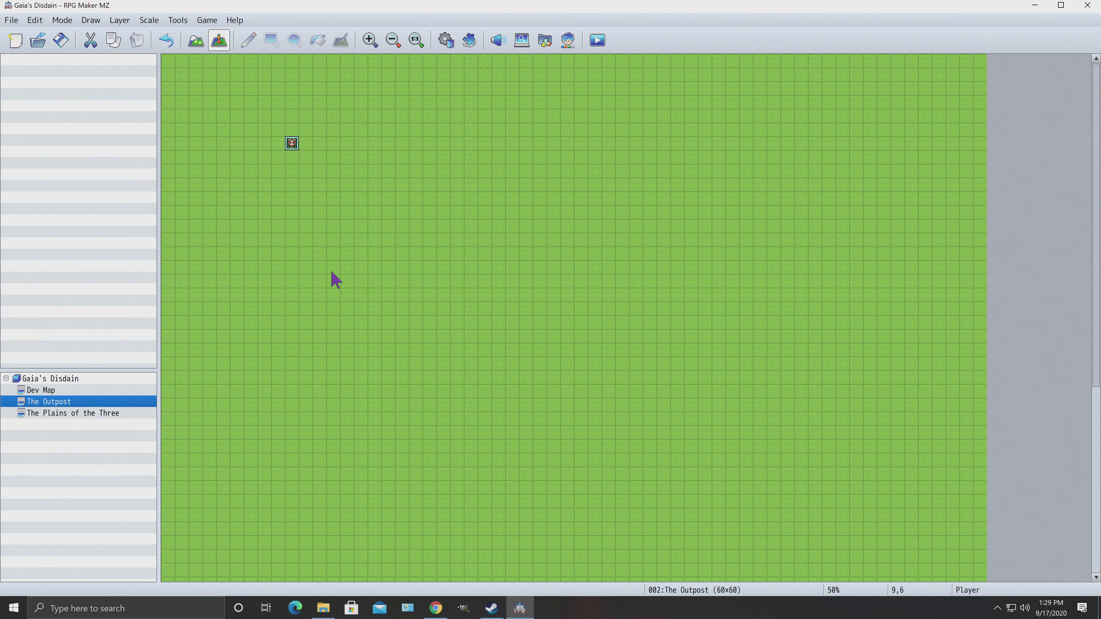
# Step: Delete the Luck + 1 parameter change from page 1 of event EV004 on the Dev Map and apply the edit
pyautogui.click(56, 390)
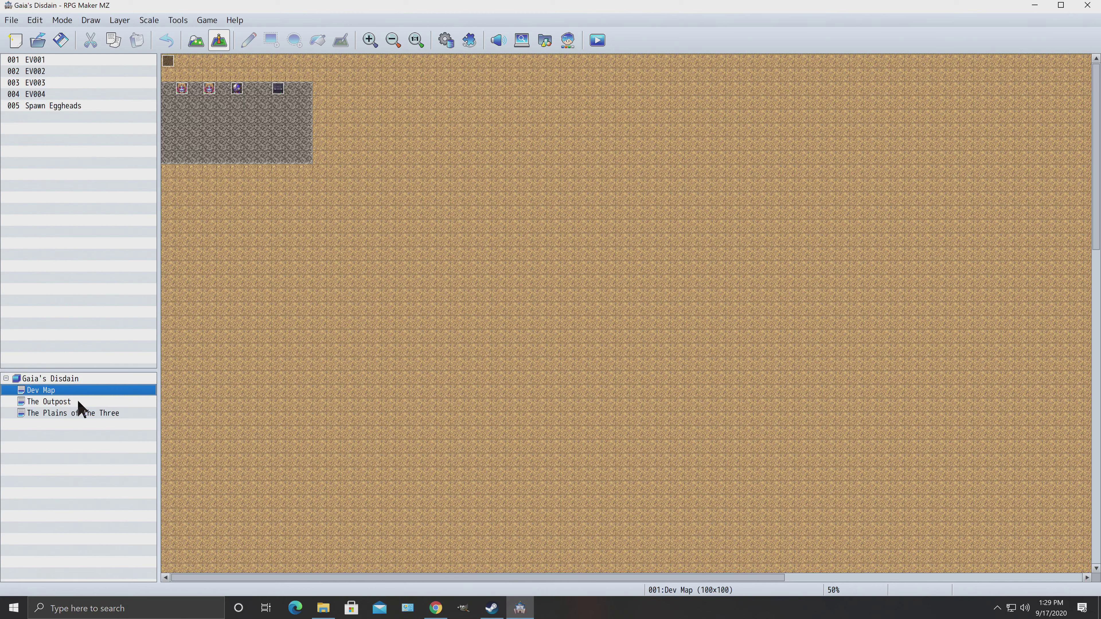
pyautogui.rightClick(167, 66)
pyautogui.click(187, 69)
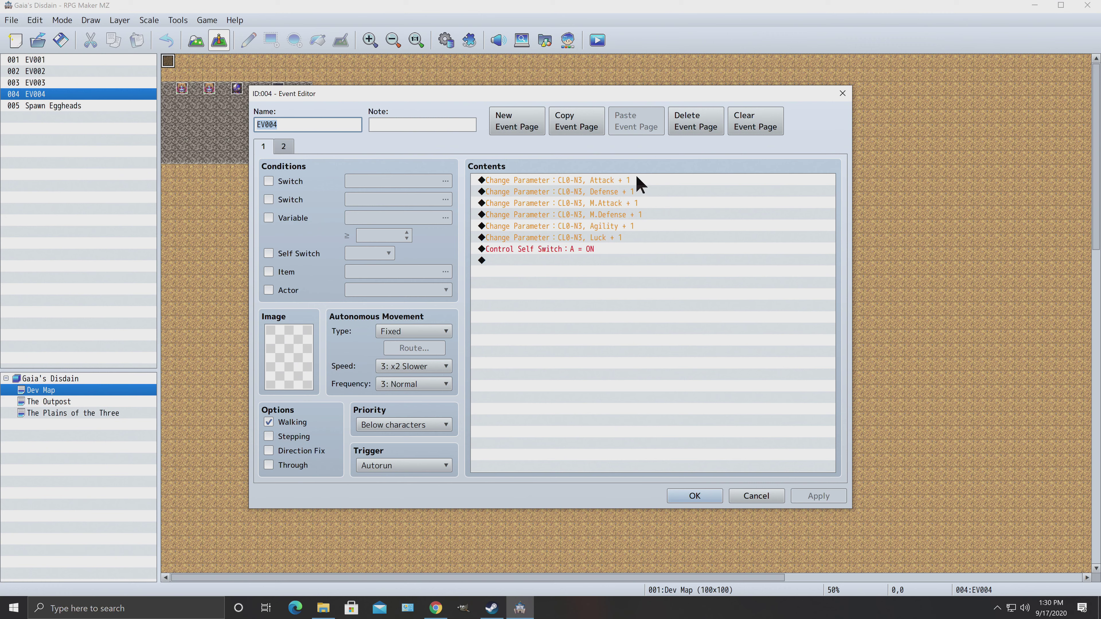
pyautogui.rightClick(624, 237)
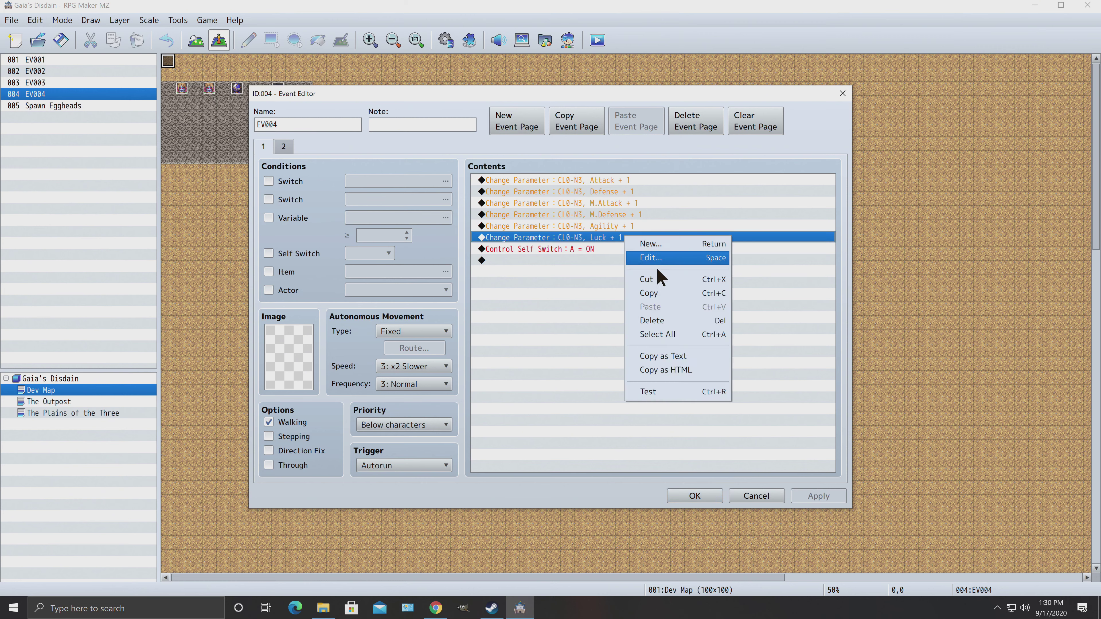
pyautogui.click(651, 321)
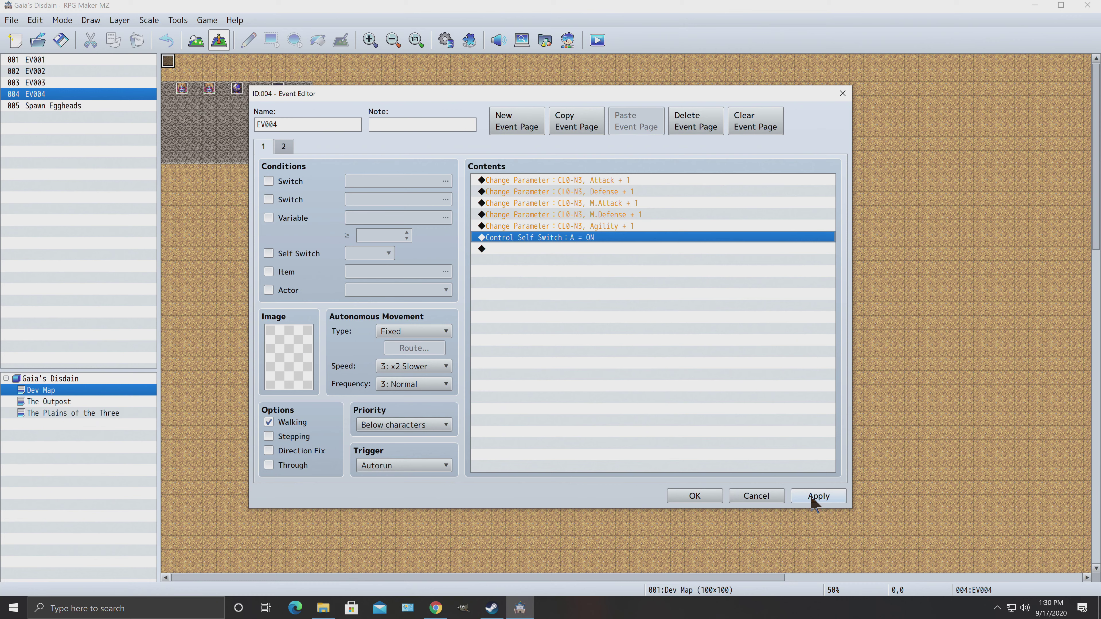
pyautogui.click(811, 498)
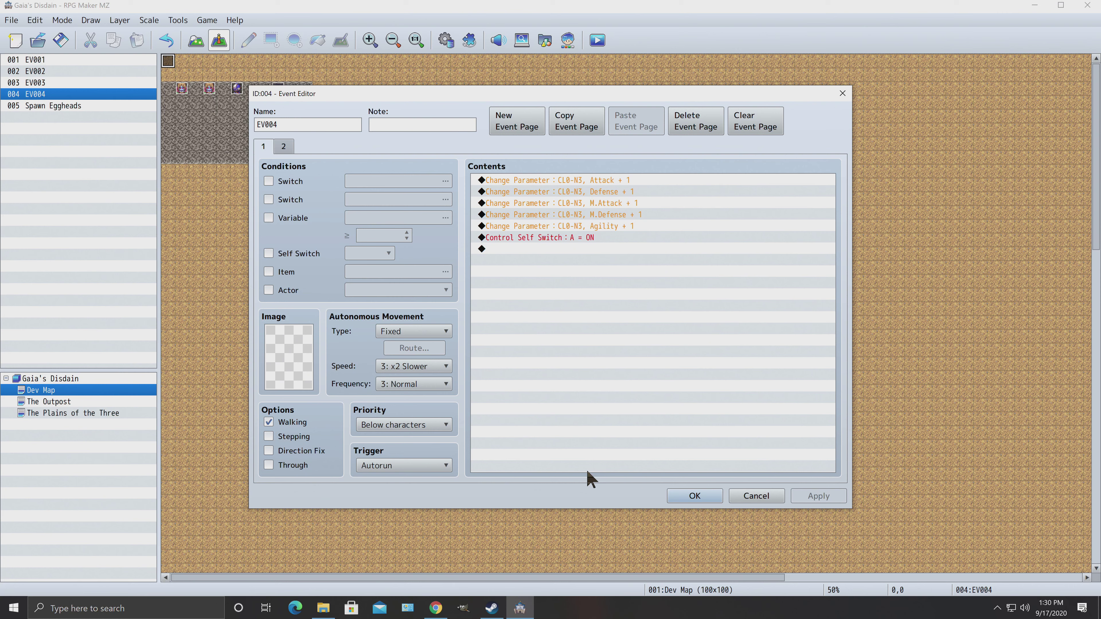
# Step: Review both pages of event EV004 and close its editor
pyautogui.click(694, 497)
pyautogui.click(284, 146)
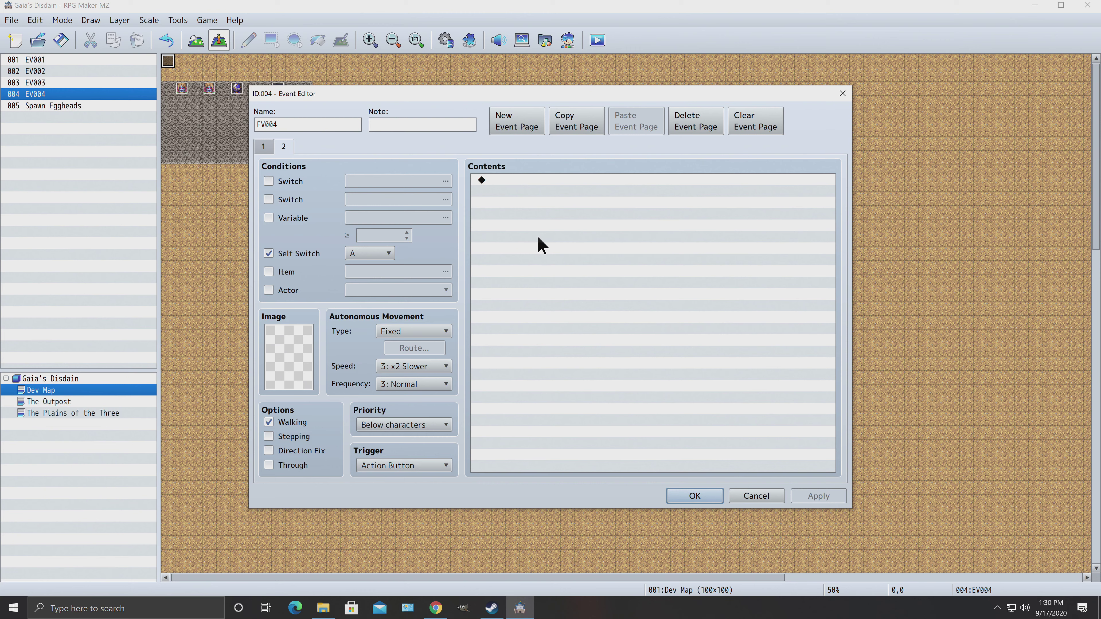
pyautogui.click(263, 147)
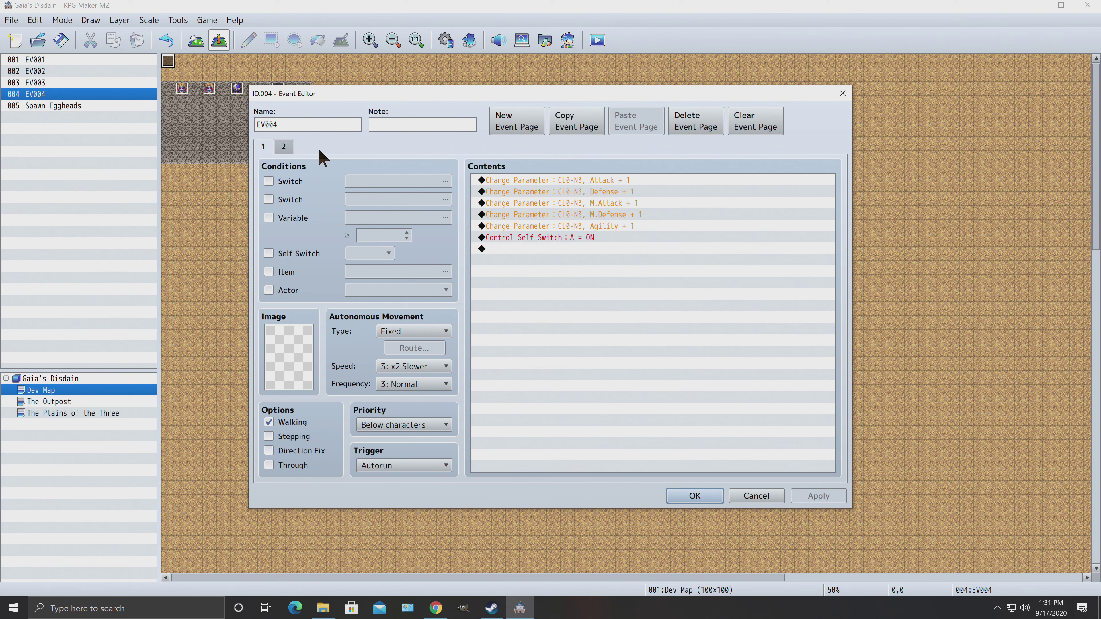
pyautogui.click(289, 148)
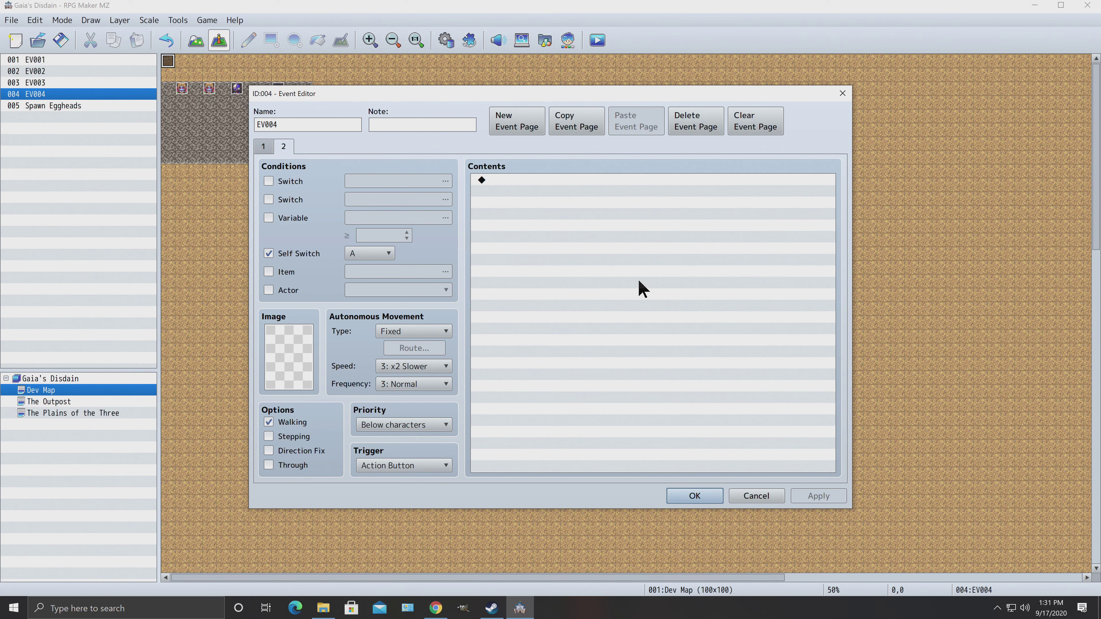
pyautogui.click(708, 496)
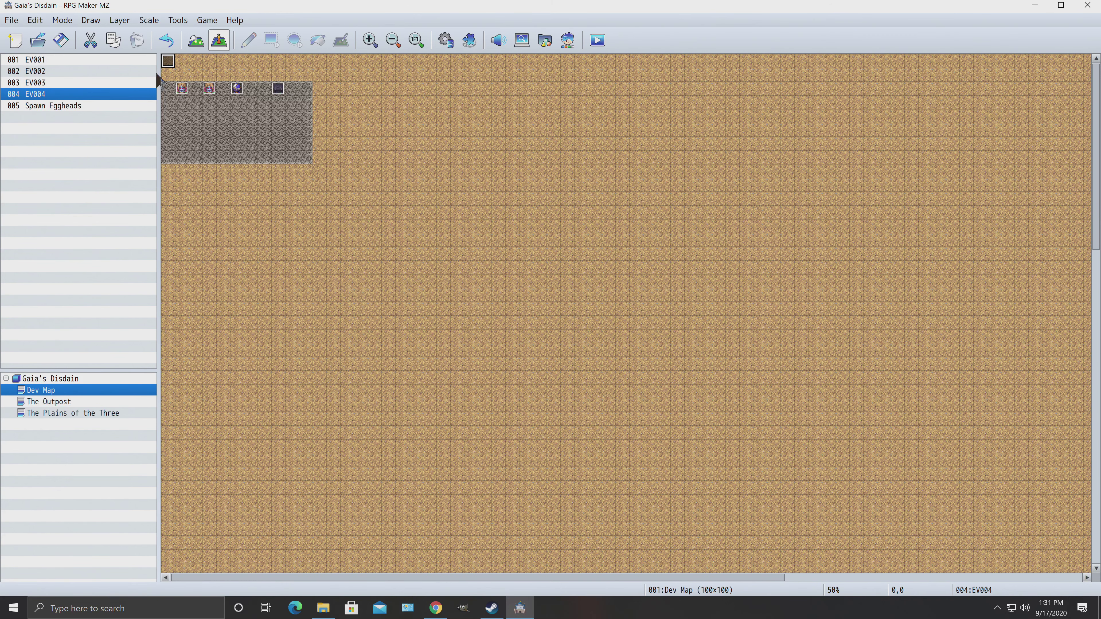
# Step: Move event EV004 from the Dev Map to tile 0,0 of The Outpost map by cutting and pasting it
pyautogui.rightClick(174, 67)
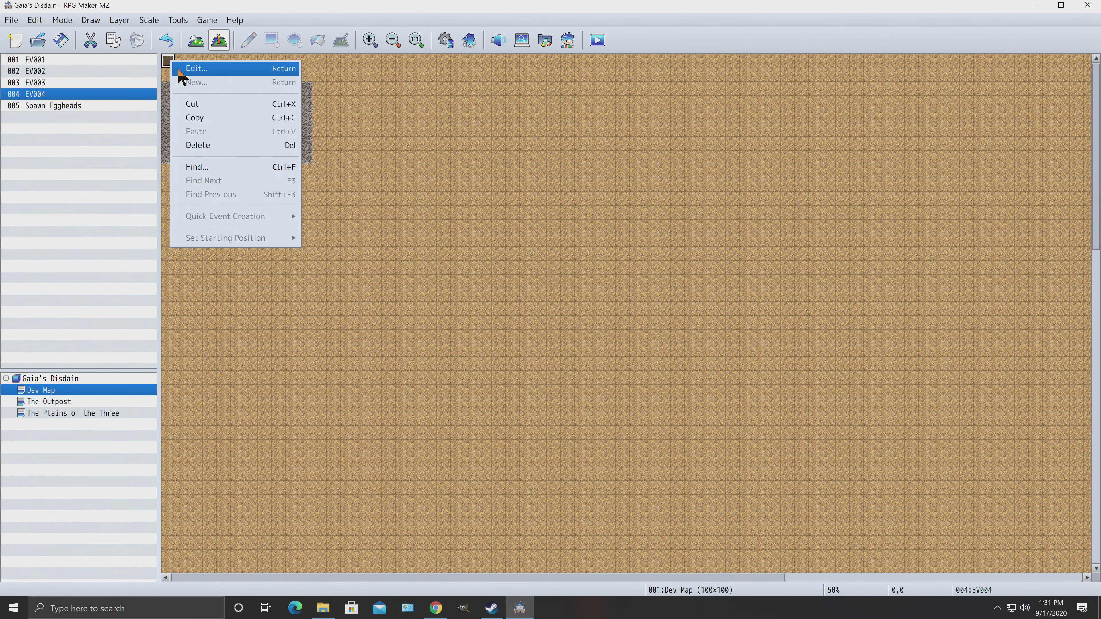
pyautogui.click(191, 105)
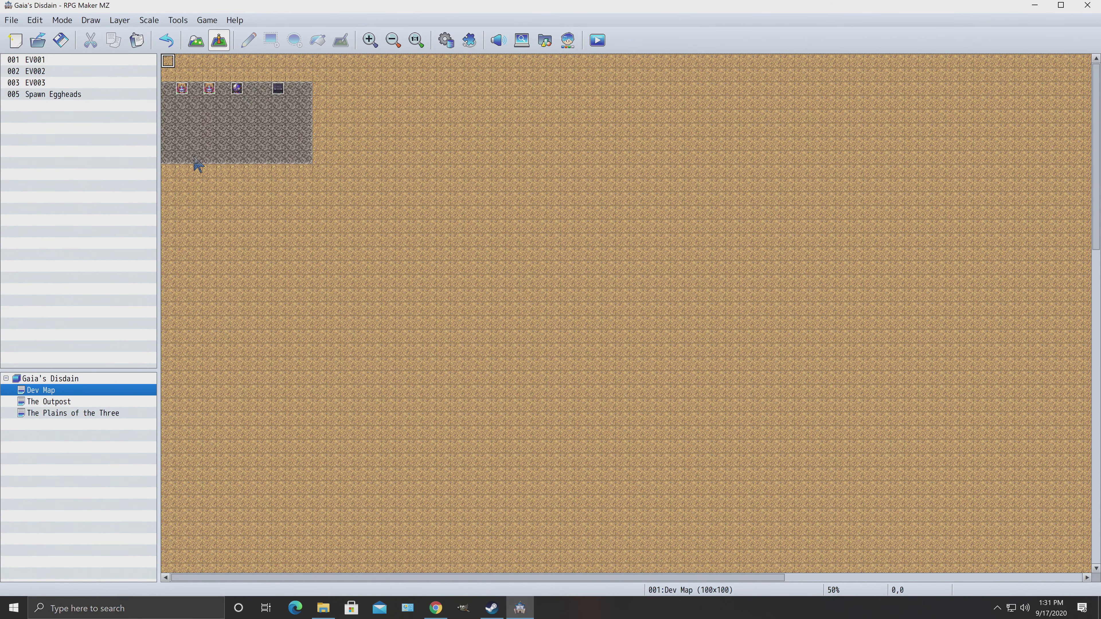
pyautogui.click(39, 402)
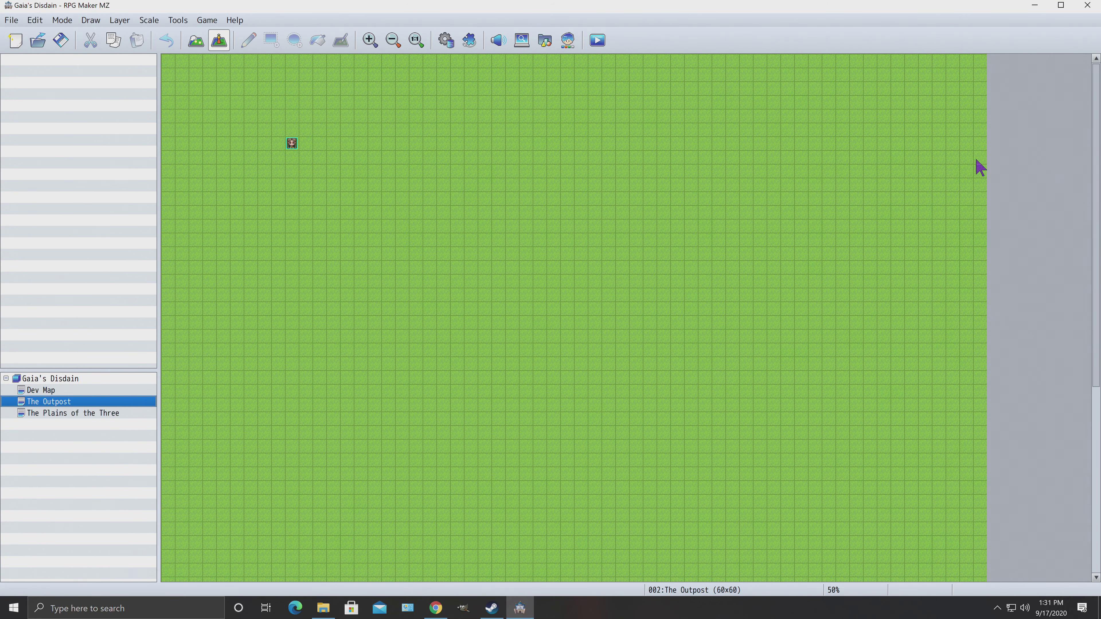
pyautogui.rightClick(166, 66)
pyautogui.click(194, 137)
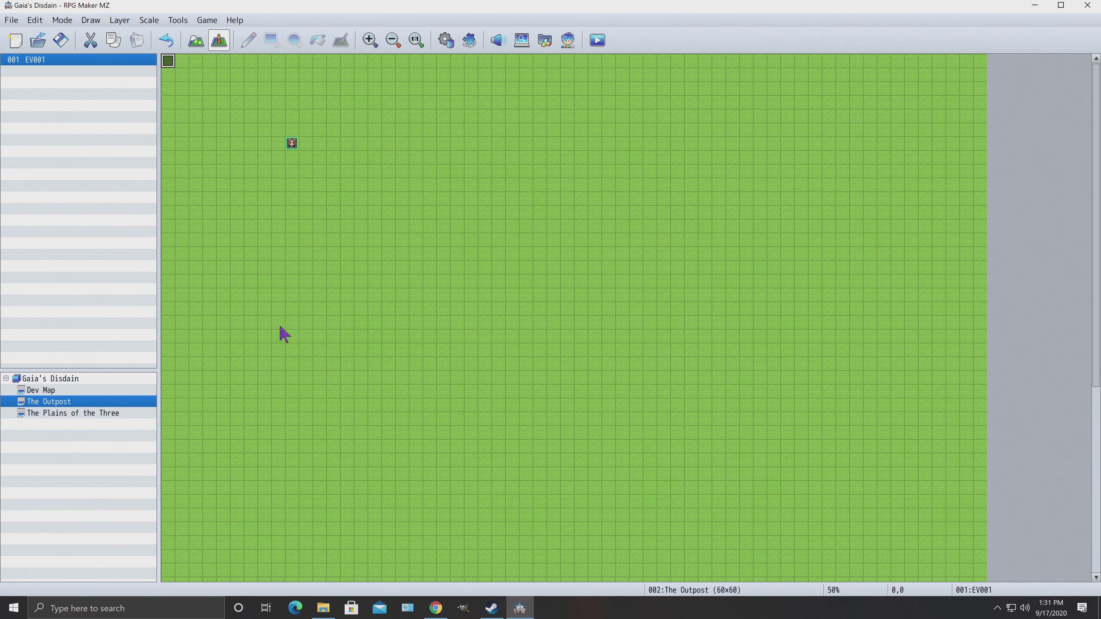
# Step: Switch The Outpost from event editing to map tile drawing
pyautogui.click(87, 414)
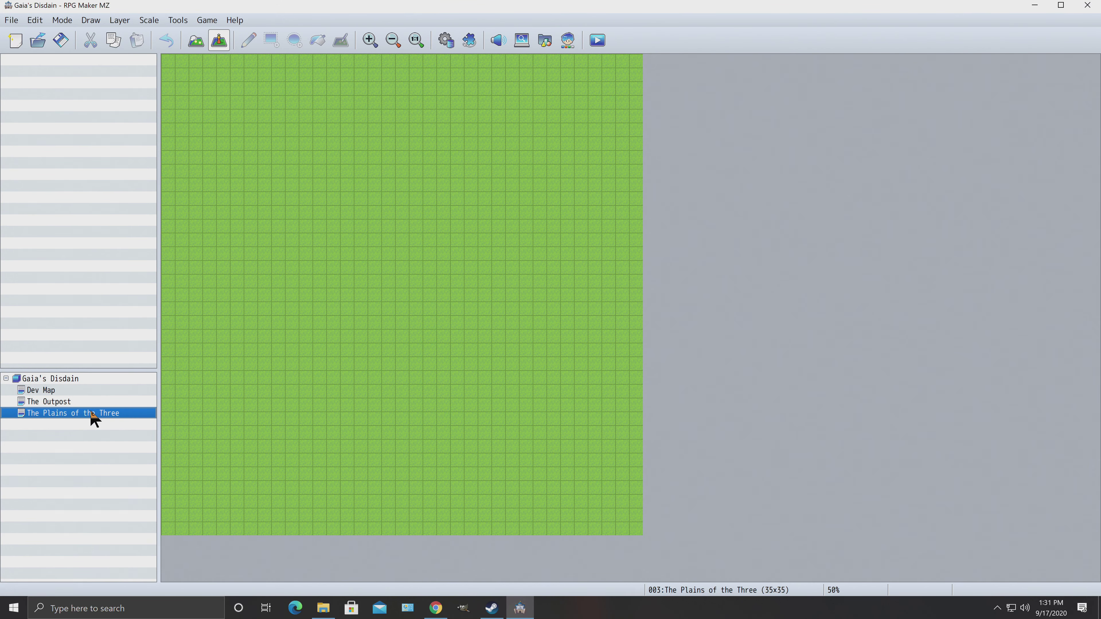
pyautogui.click(61, 403)
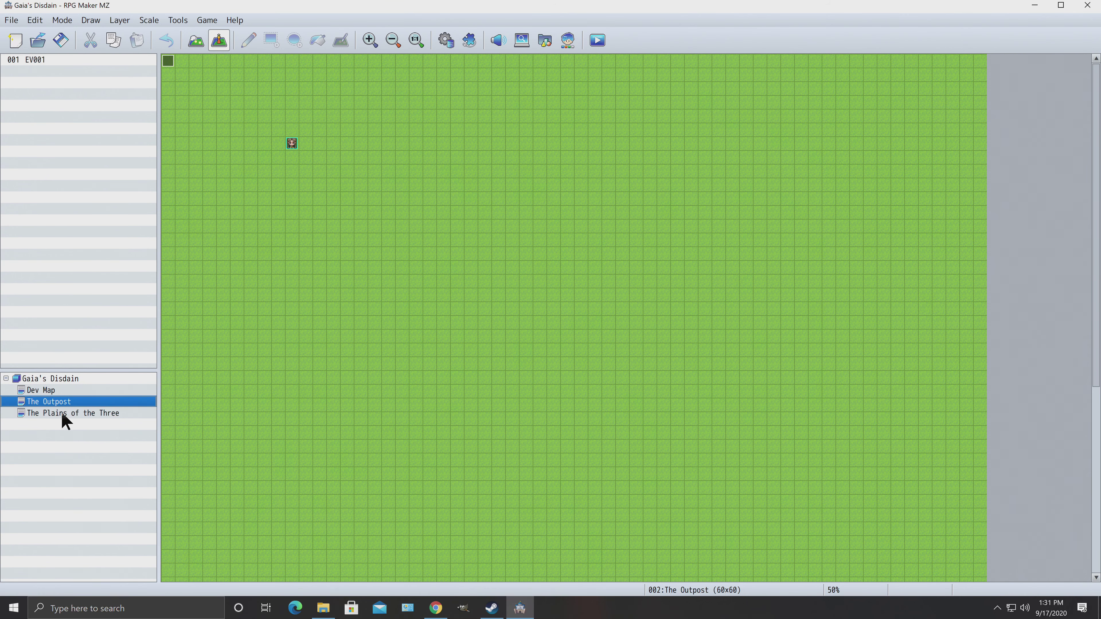
pyautogui.click(195, 42)
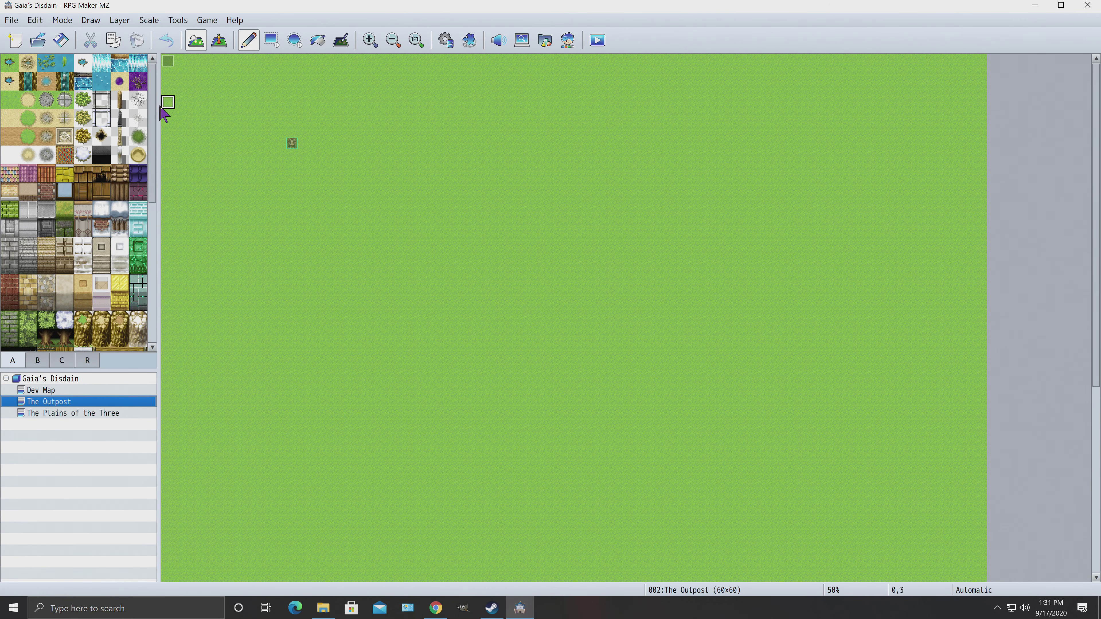
# Step: Paint two adjacent dirt tiles at 8,0 and 9,0 of The Outpost and two at 28,34 and 29,34 of The Plains of the Three
pyautogui.click(13, 139)
pyautogui.moveTo(288, 65); pyautogui.dragTo(295, 66)
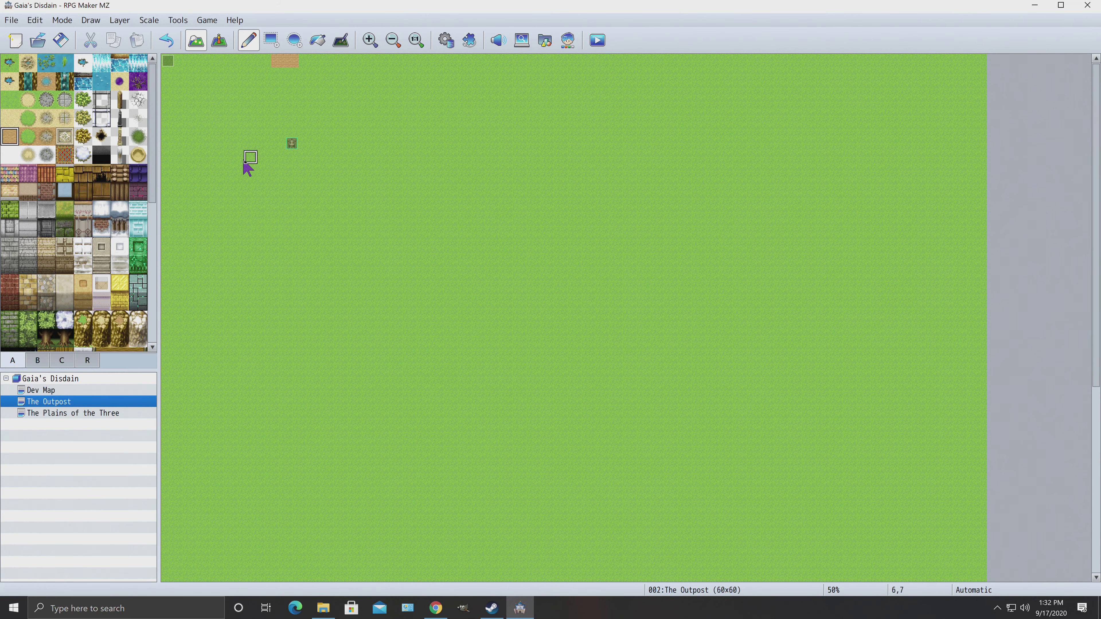
pyautogui.click(50, 414)
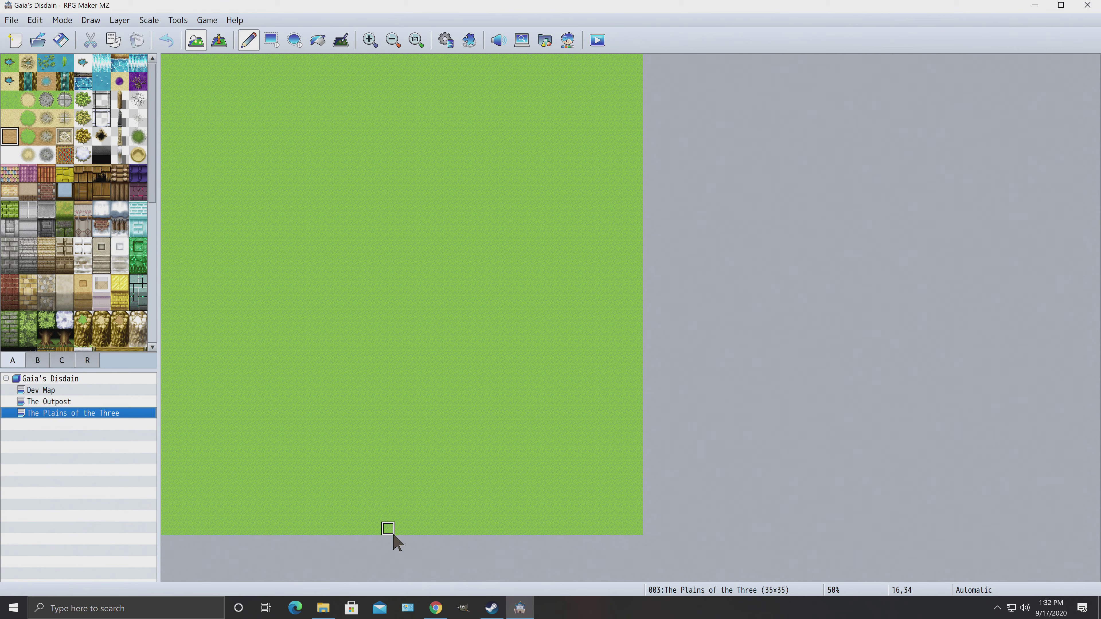
pyautogui.moveTo(554, 530); pyautogui.dragTo(560, 545)
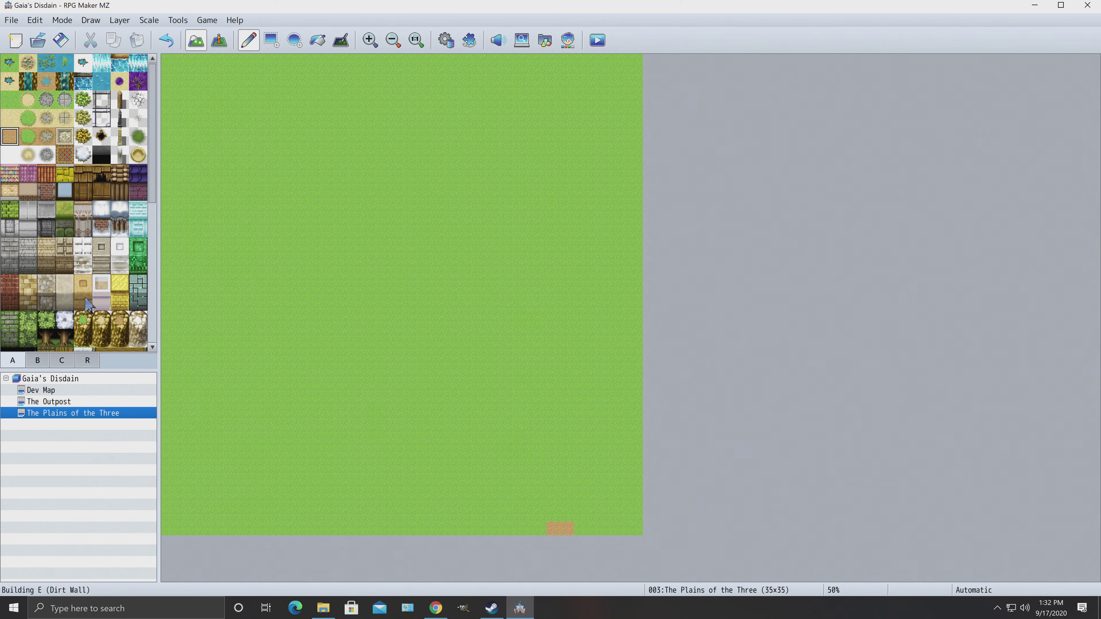
# Step: Return to The Outpost map and switch it to event editing
pyautogui.click(56, 404)
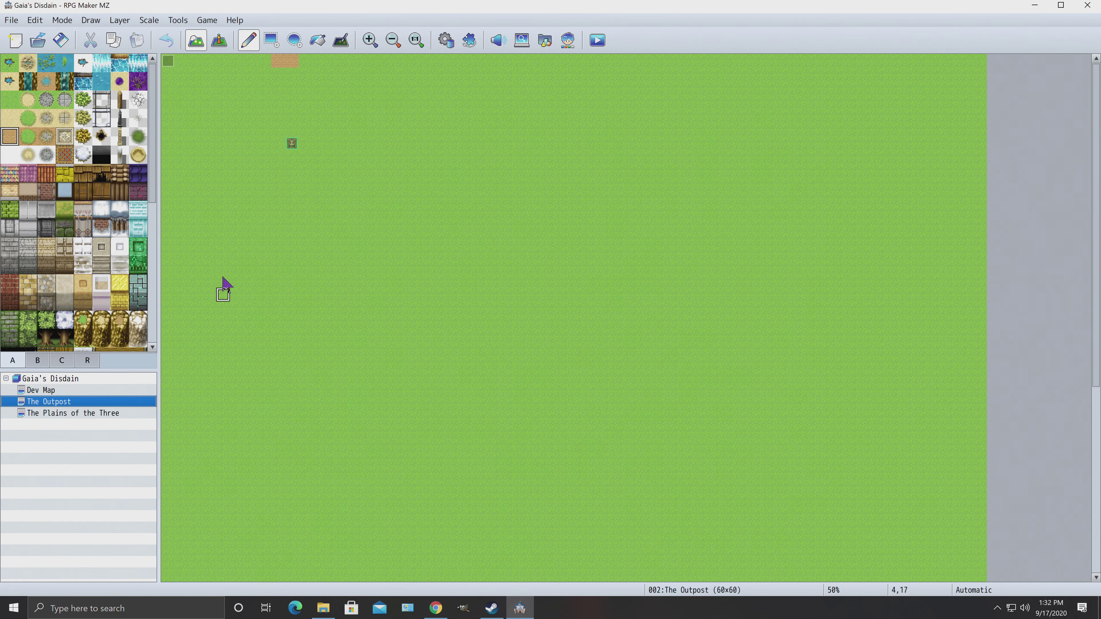
pyautogui.click(221, 40)
pyautogui.click(195, 47)
pyautogui.click(219, 41)
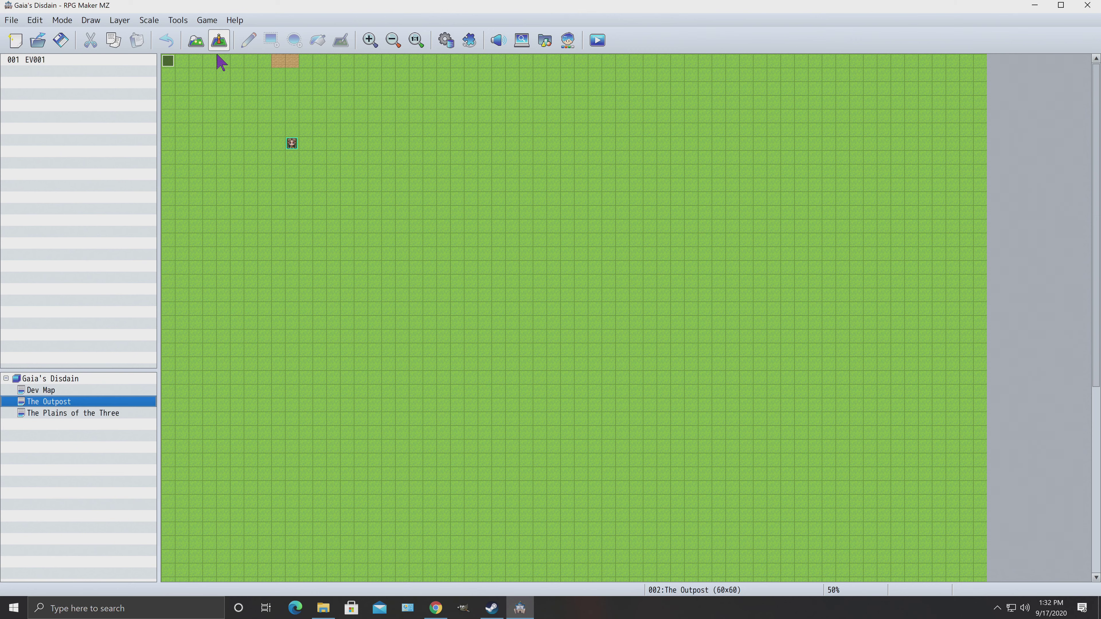
# Step: Create a quick transfer event on tile 8,0 of The Outpost leading to tile 28,34 of The Plains of the Three
pyautogui.rightClick(281, 61)
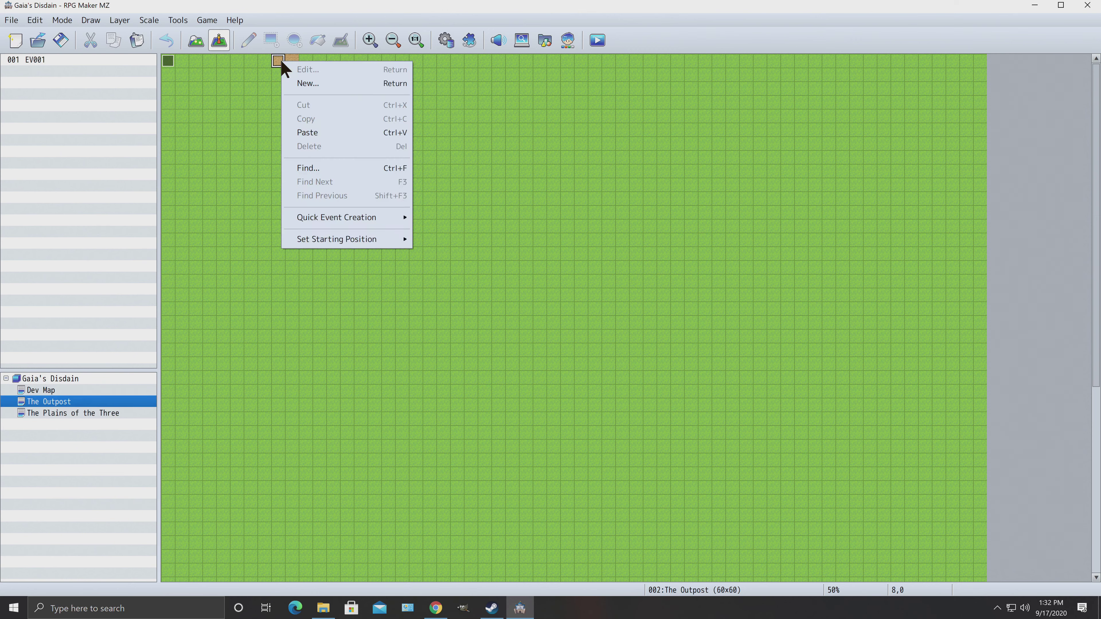
pyautogui.moveTo(353, 223)
pyautogui.click(477, 219)
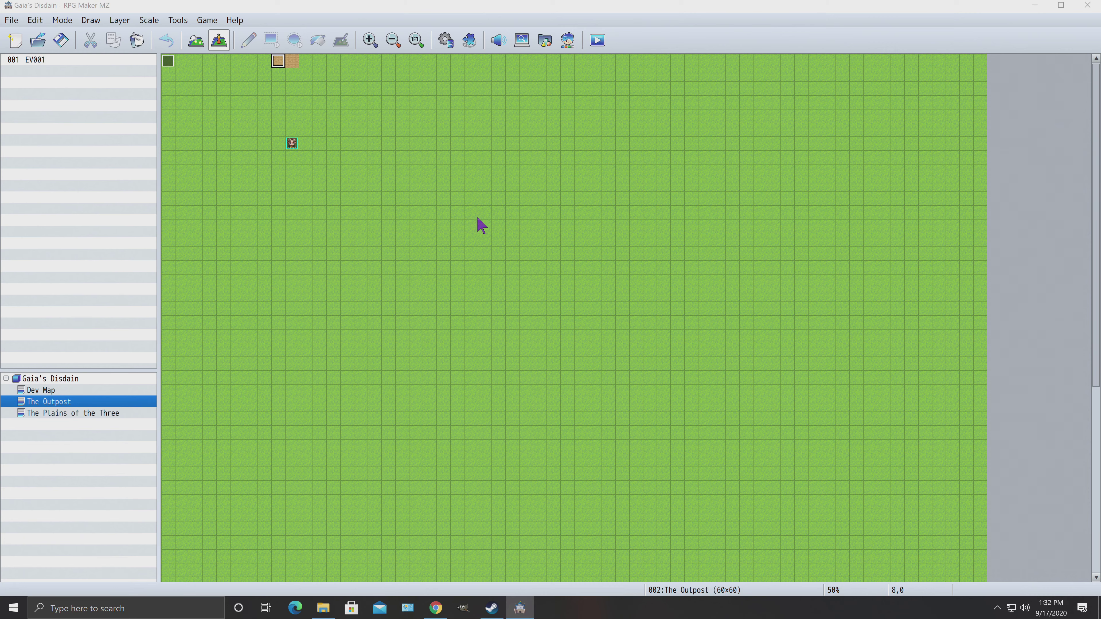
pyautogui.click(503, 304)
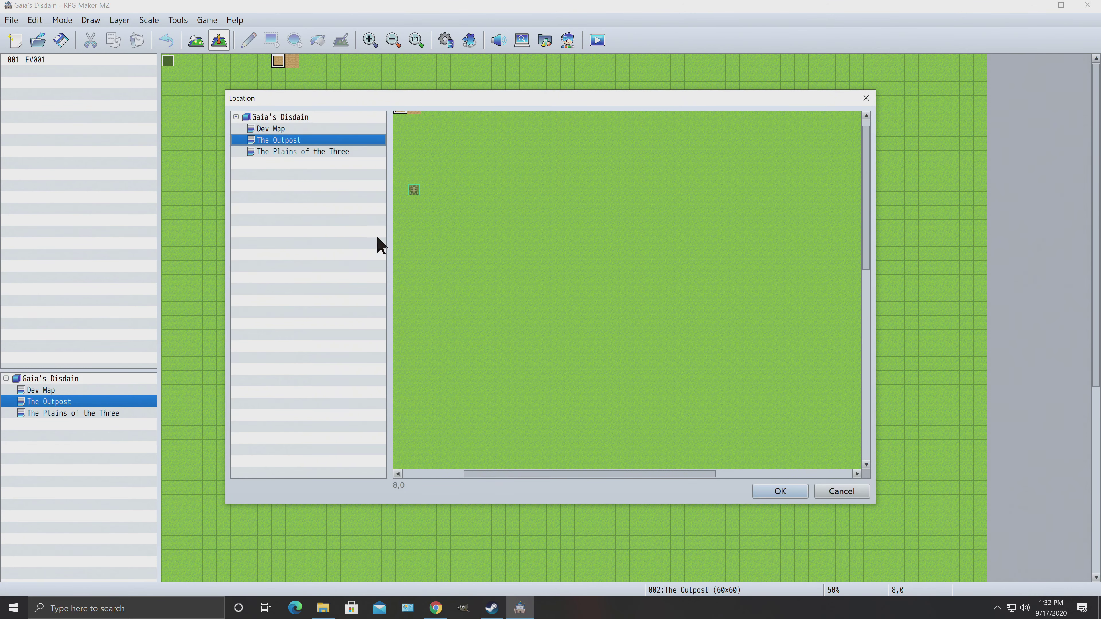
pyautogui.click(317, 152)
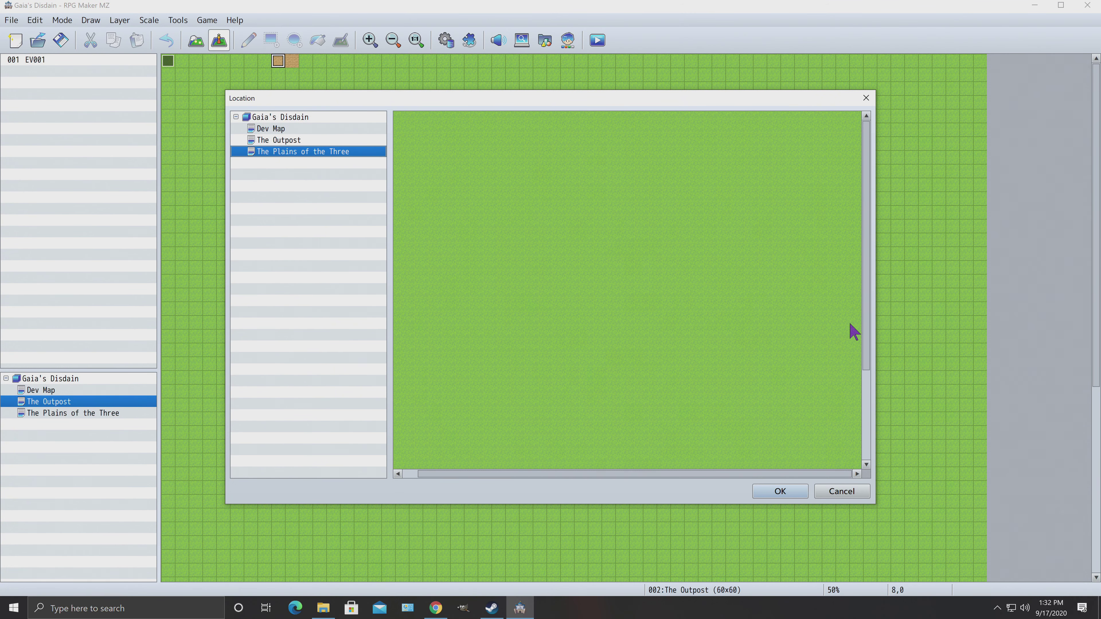
pyautogui.moveTo(866, 352); pyautogui.dragTo(858, 484)
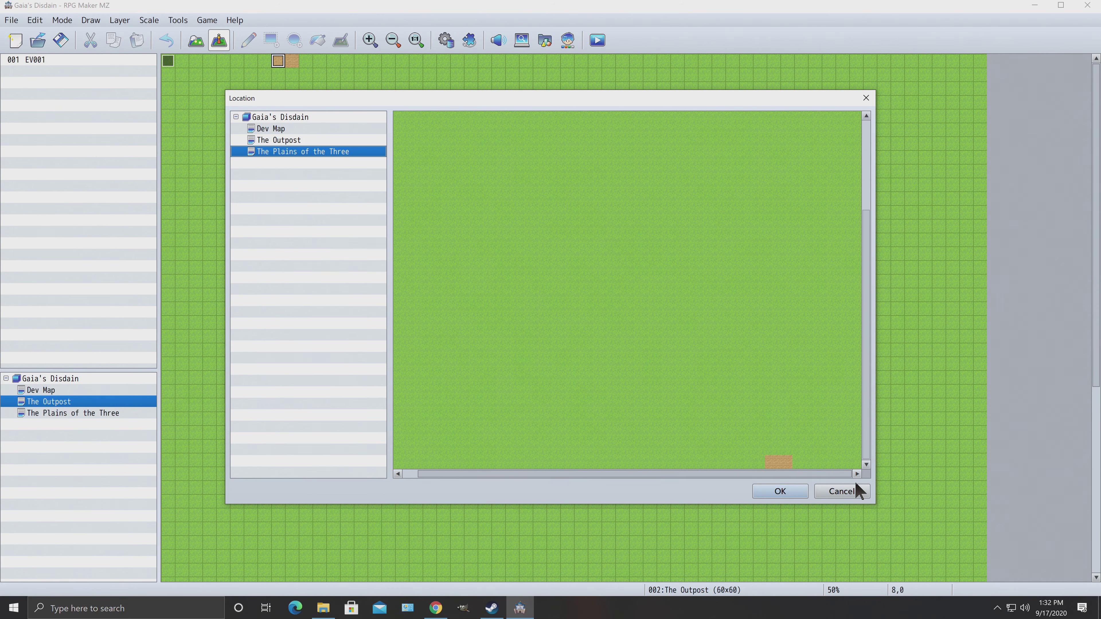
pyautogui.click(771, 462)
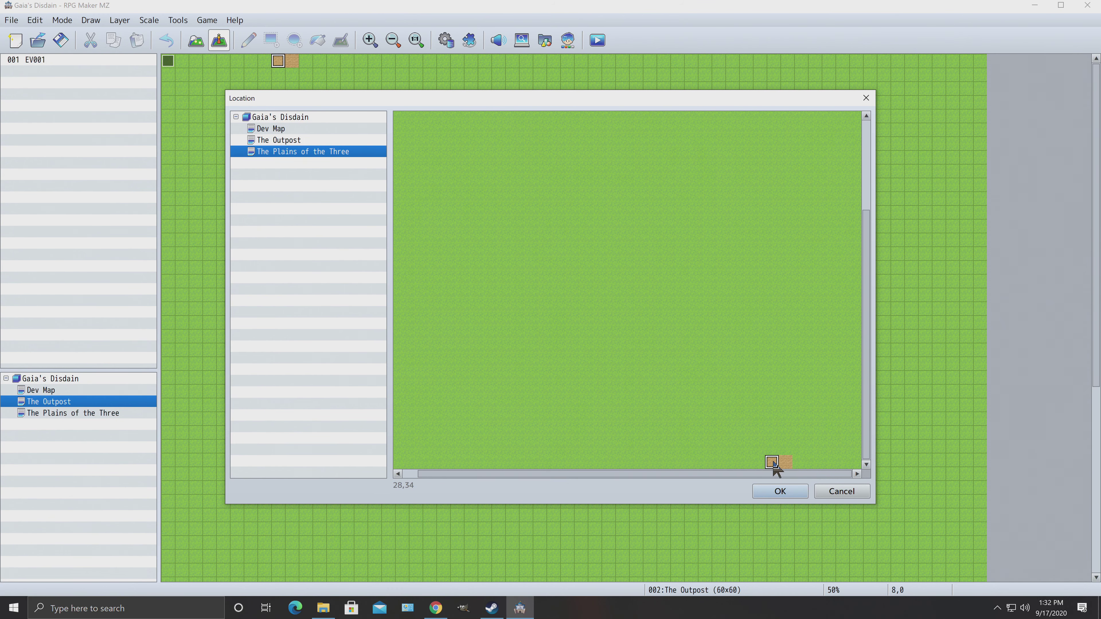
pyautogui.click(780, 493)
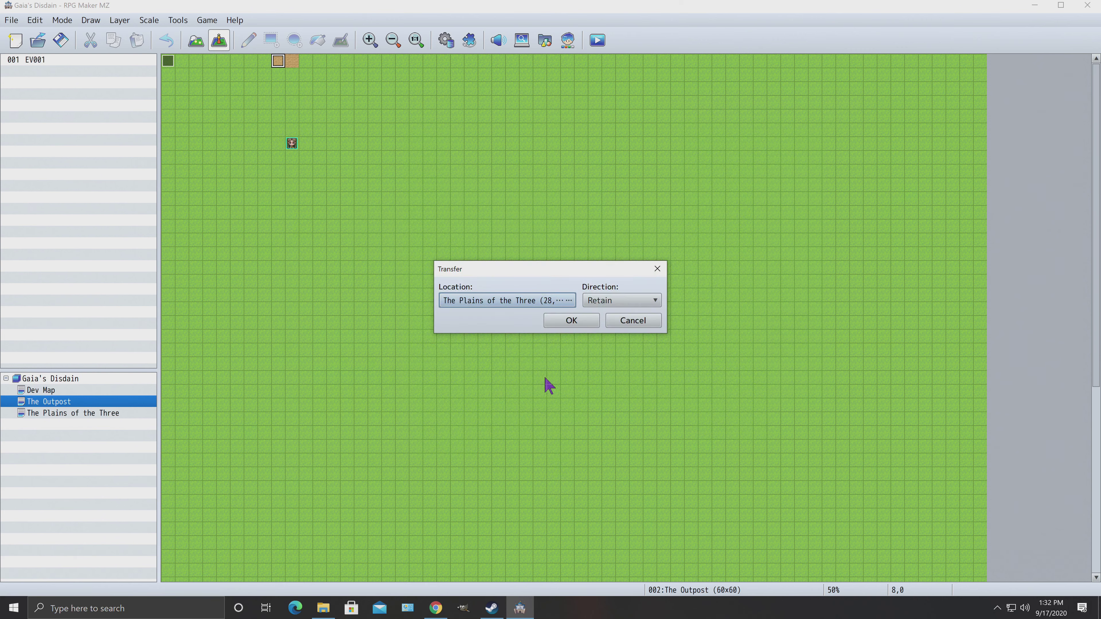
pyautogui.click(569, 321)
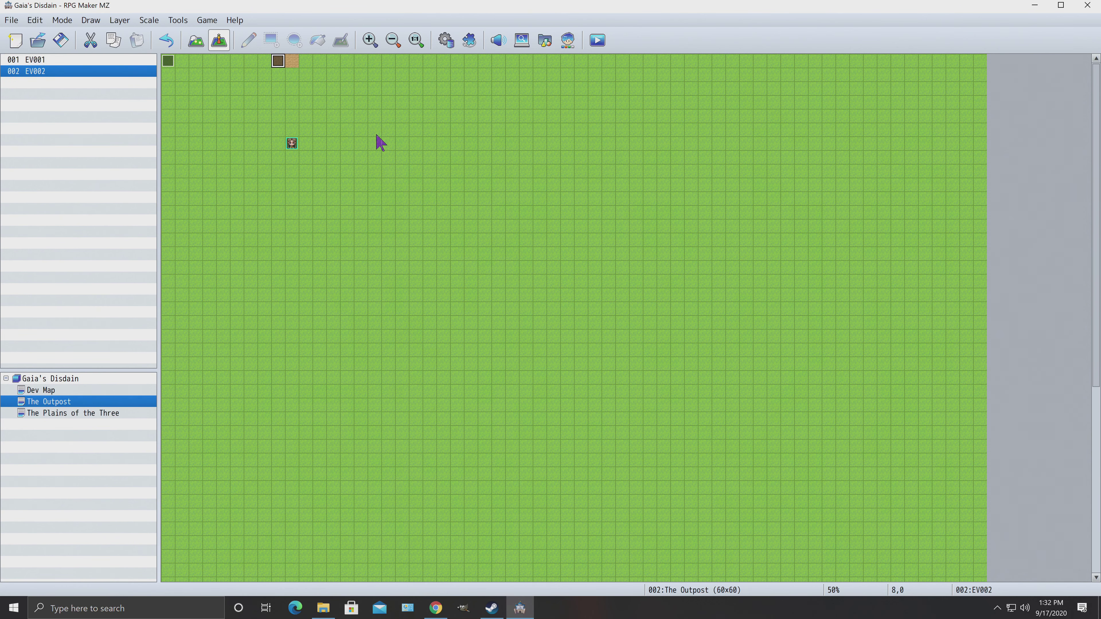
# Step: Create a quick transfer event on tile 9,0 of The Outpost leading to tile 29,34 of The Plains of the Three
pyautogui.rightClick(297, 62)
pyautogui.moveTo(366, 238)
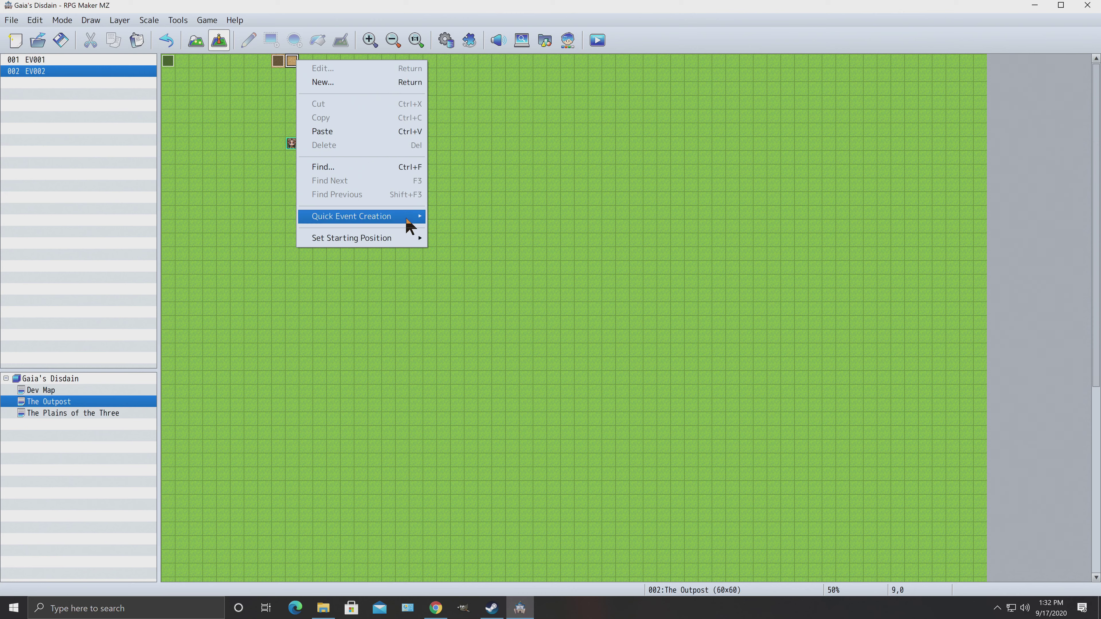
pyautogui.click(437, 217)
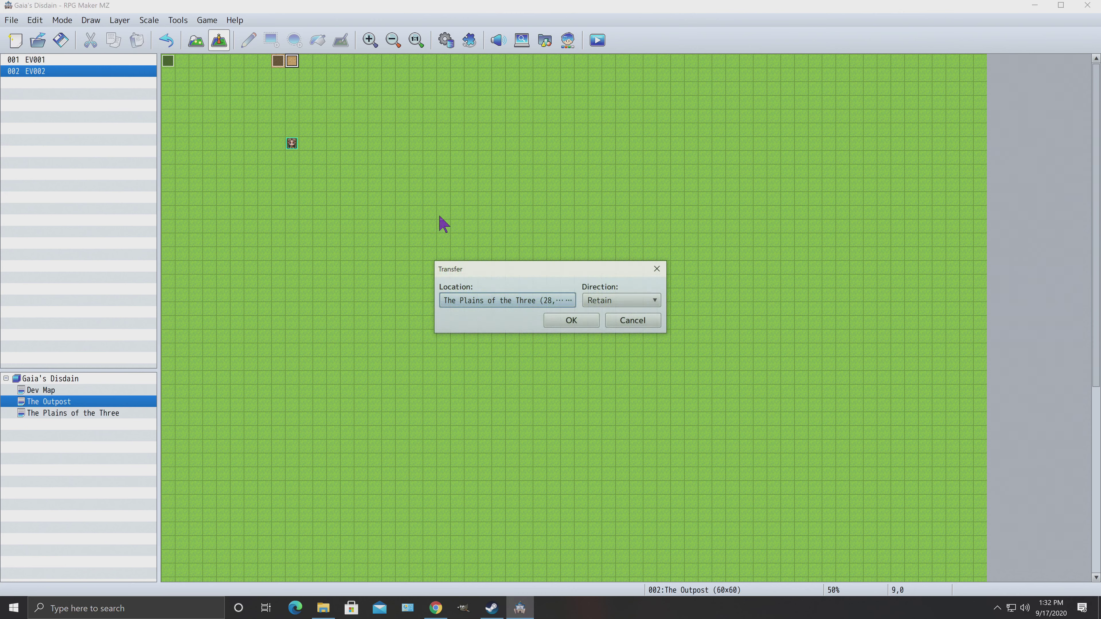
pyautogui.click(546, 301)
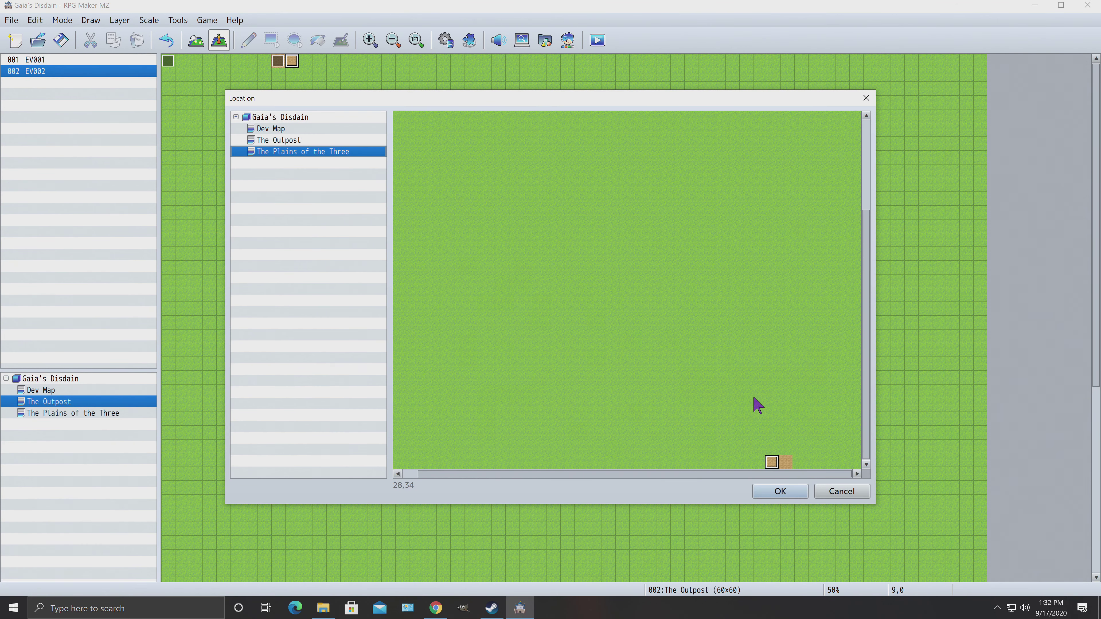
pyautogui.click(791, 459)
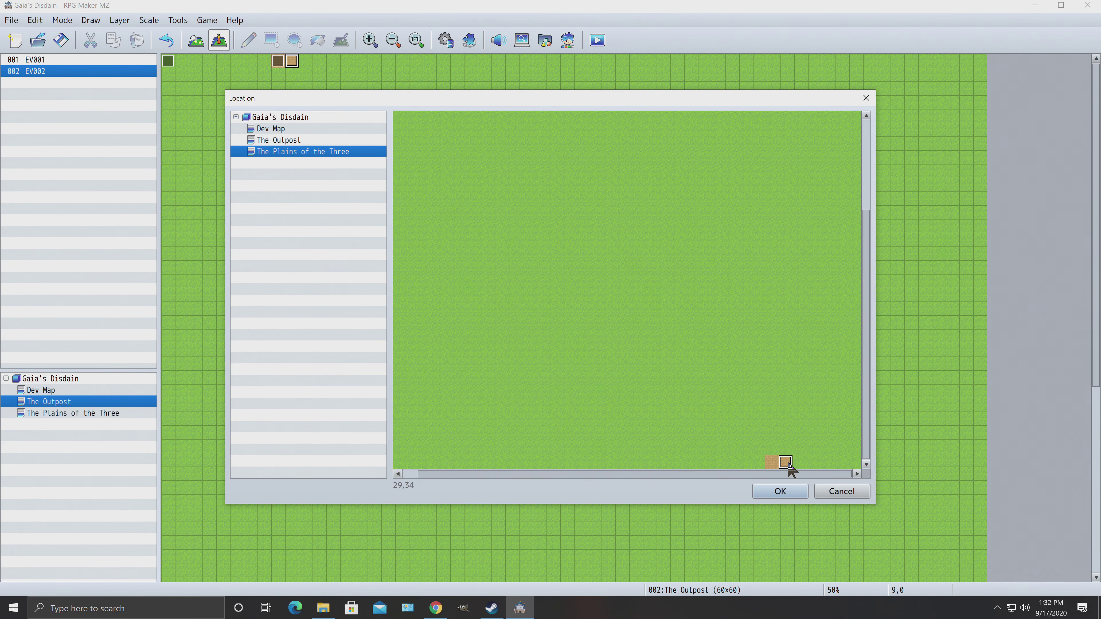
pyautogui.click(779, 493)
pyautogui.click(581, 323)
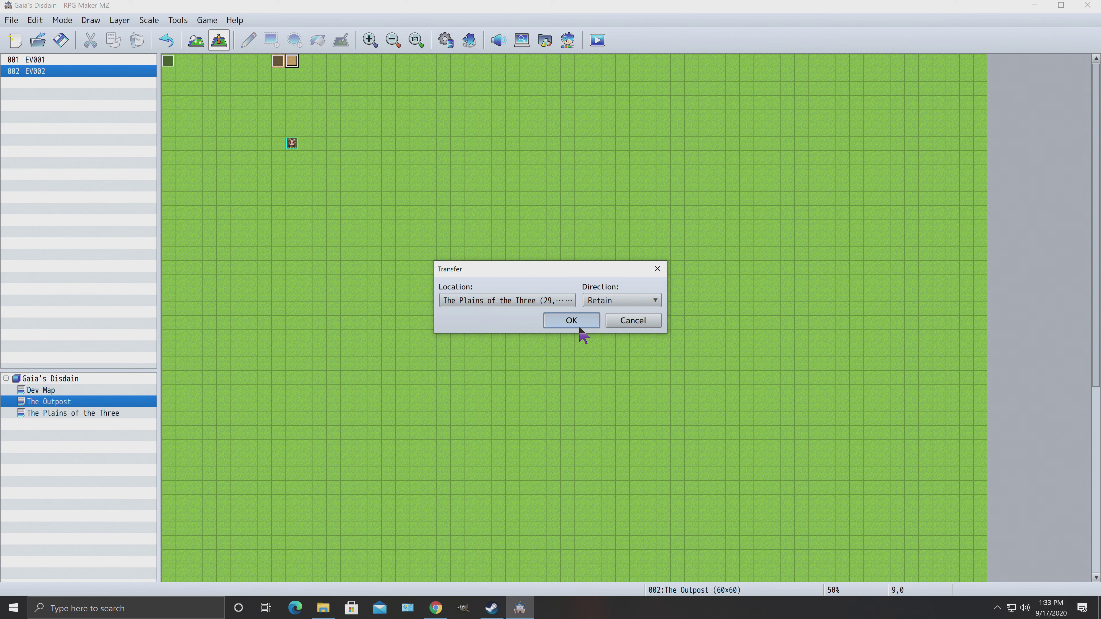
pyautogui.click(575, 322)
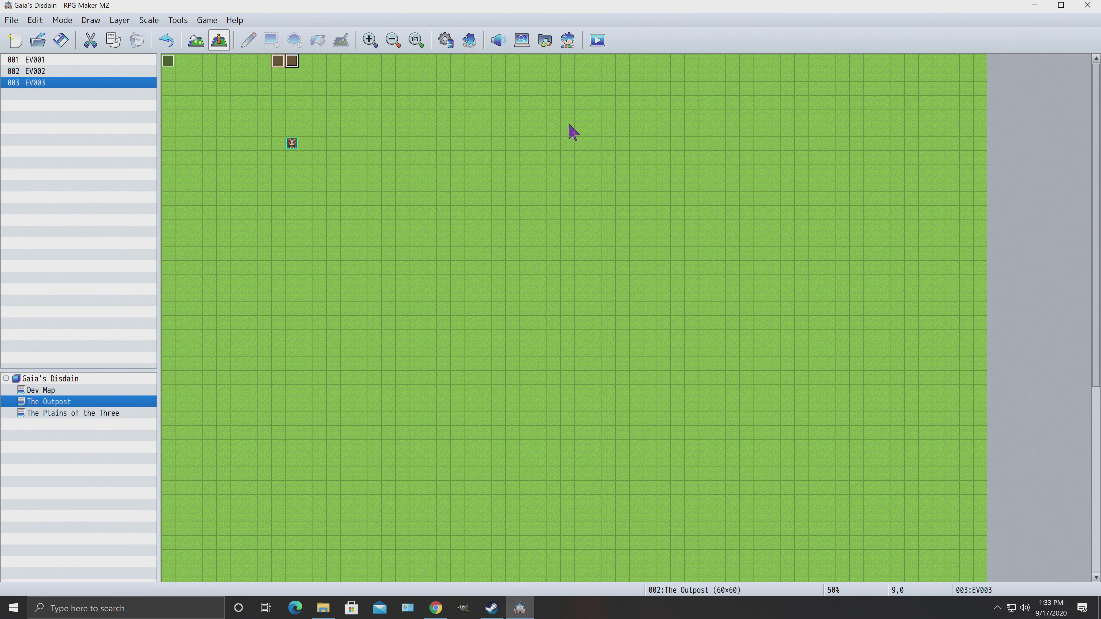
# Step: Playtest a new game, walk the character over The Outpost's eastern dirt tile, try walking back from The Plains of the Three, and end the test
pyautogui.click(597, 40)
pyautogui.click(512, 320)
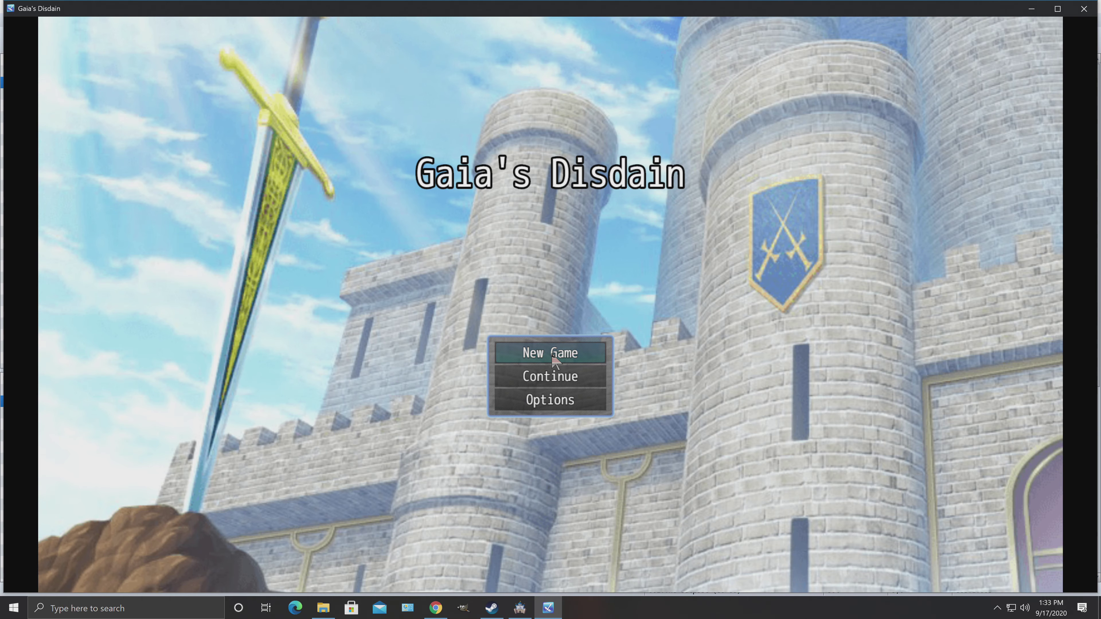
pyautogui.click(551, 354)
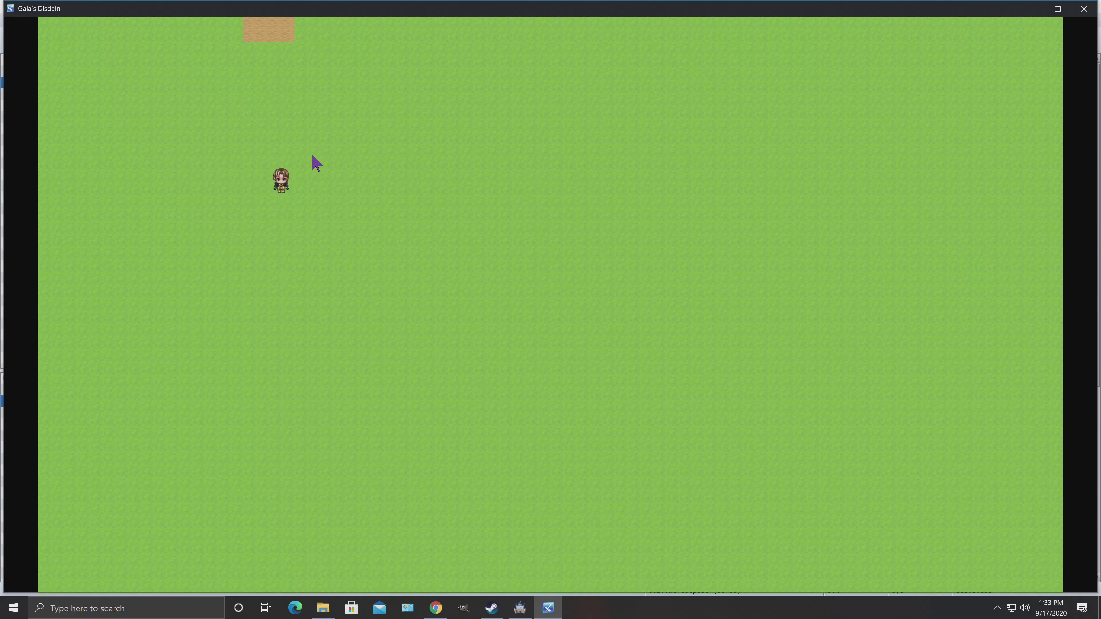
pyautogui.click(284, 85)
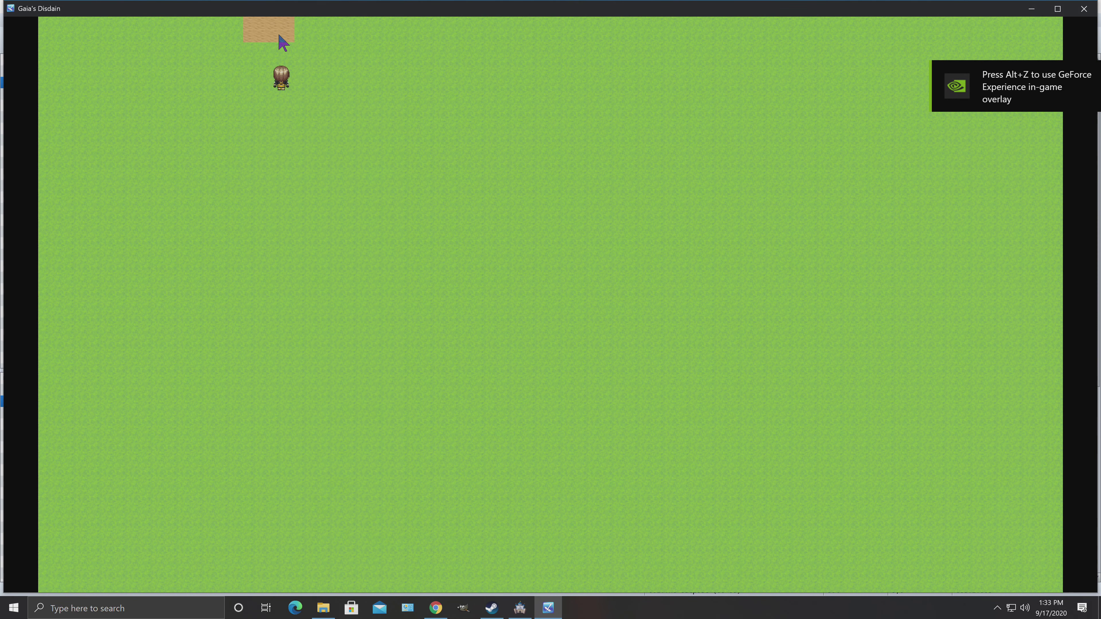
pyautogui.click(284, 33)
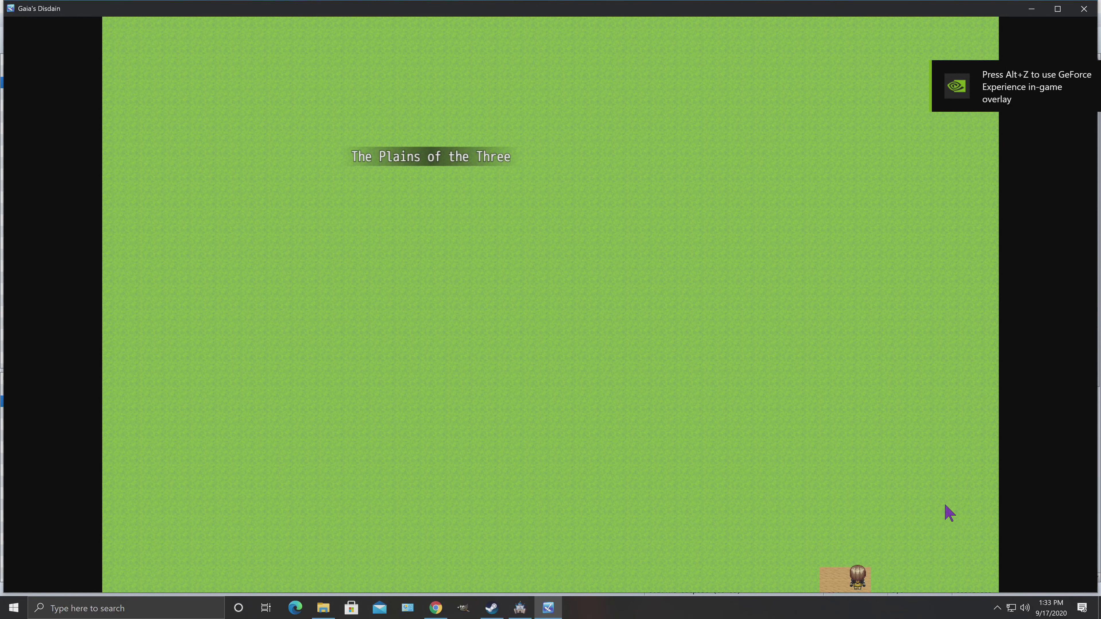
pyautogui.click(856, 503)
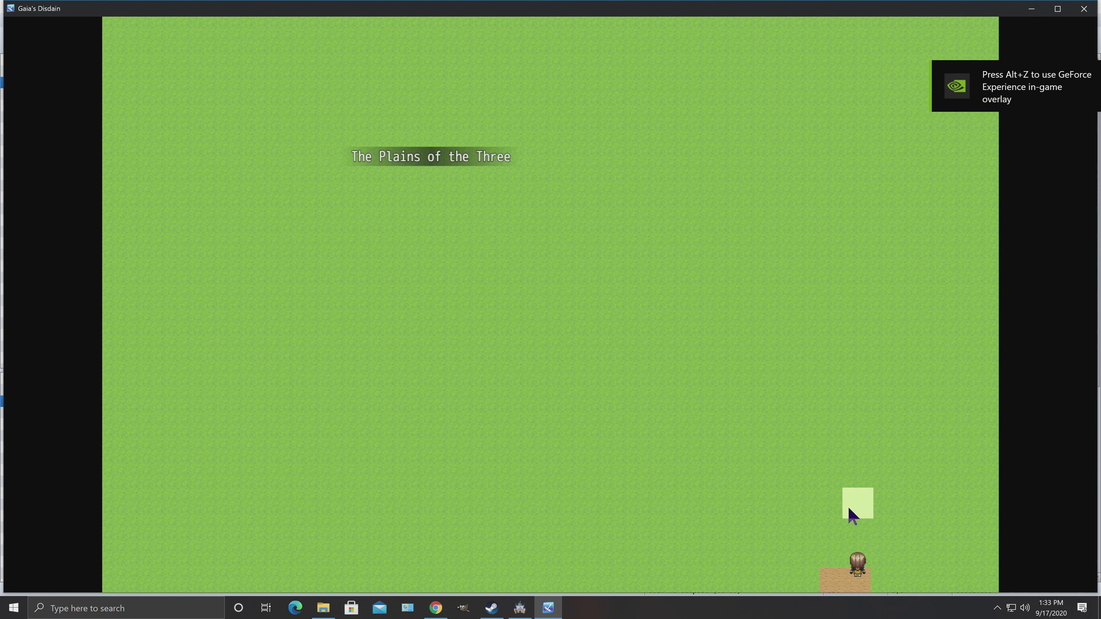
pyautogui.click(860, 588)
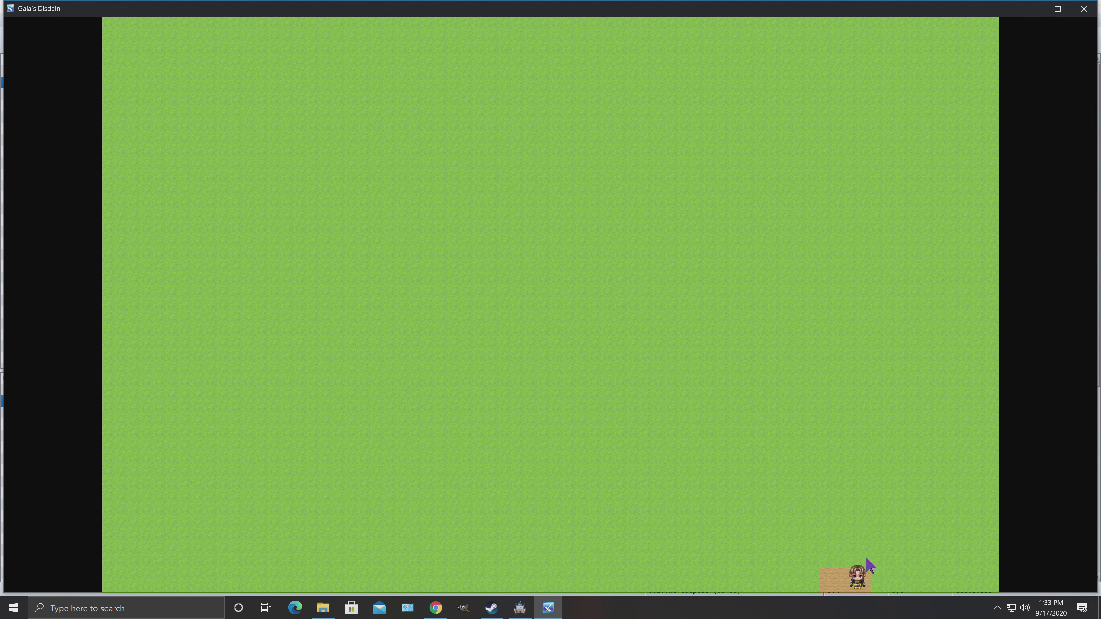
pyautogui.click(1083, 8)
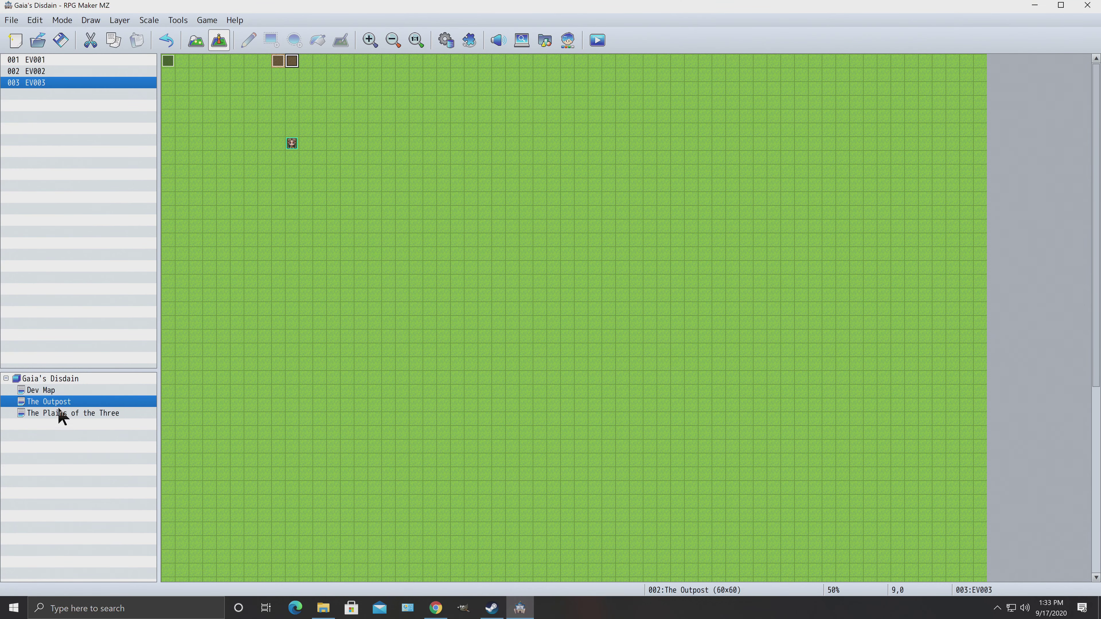
# Step: Playtest another new game from The Outpost, walk the character onto the western dirt tile to check its transfer, and end the test
pyautogui.click(63, 414)
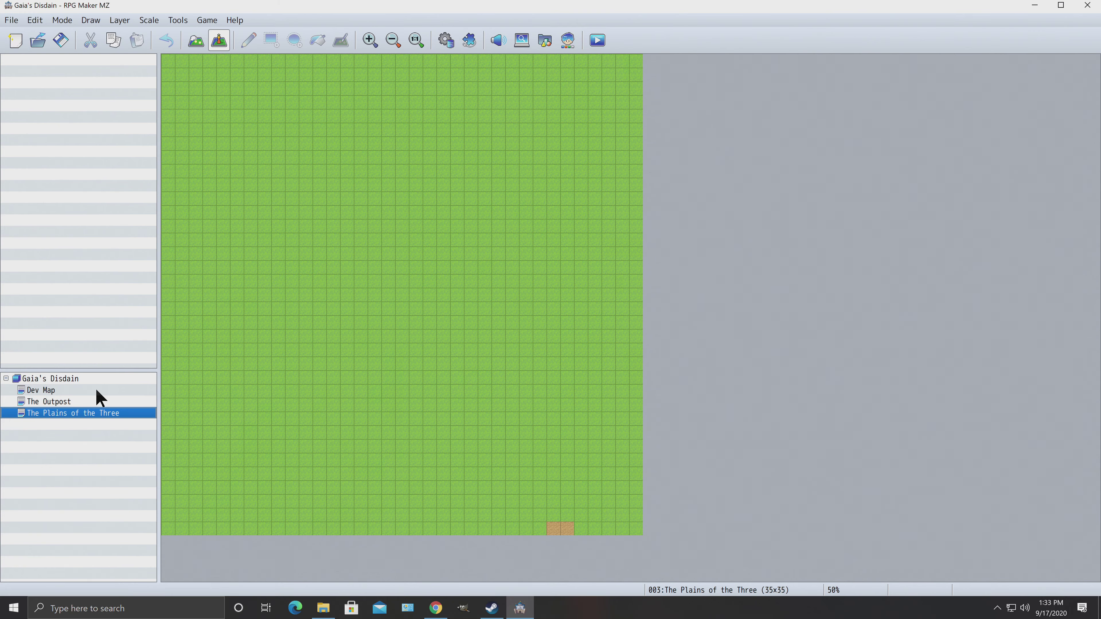
pyautogui.click(60, 403)
pyautogui.click(597, 39)
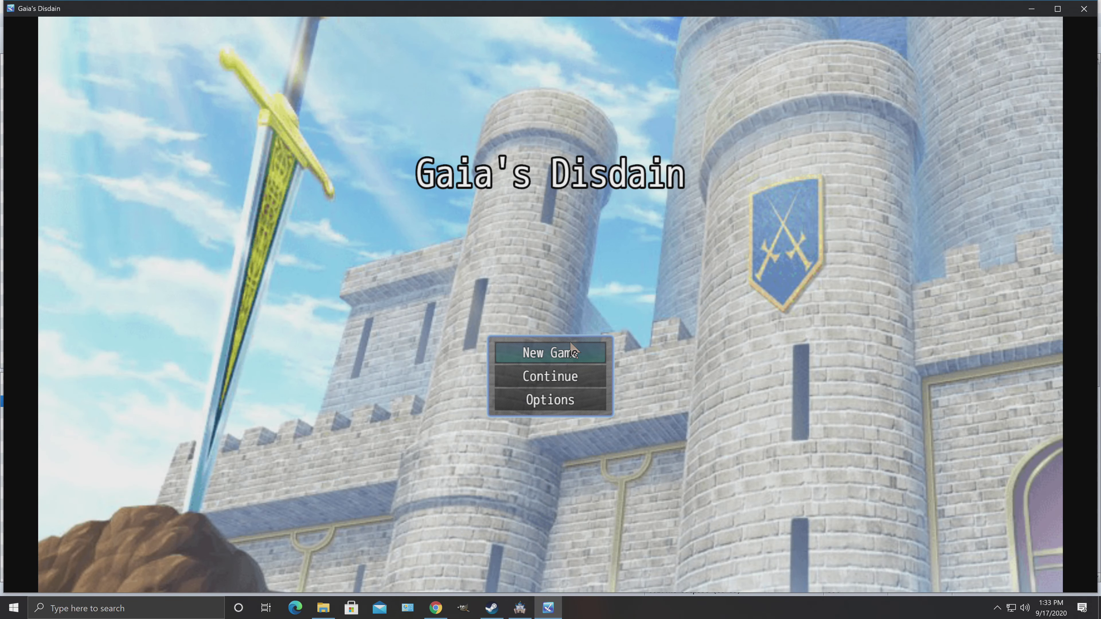
pyautogui.click(557, 352)
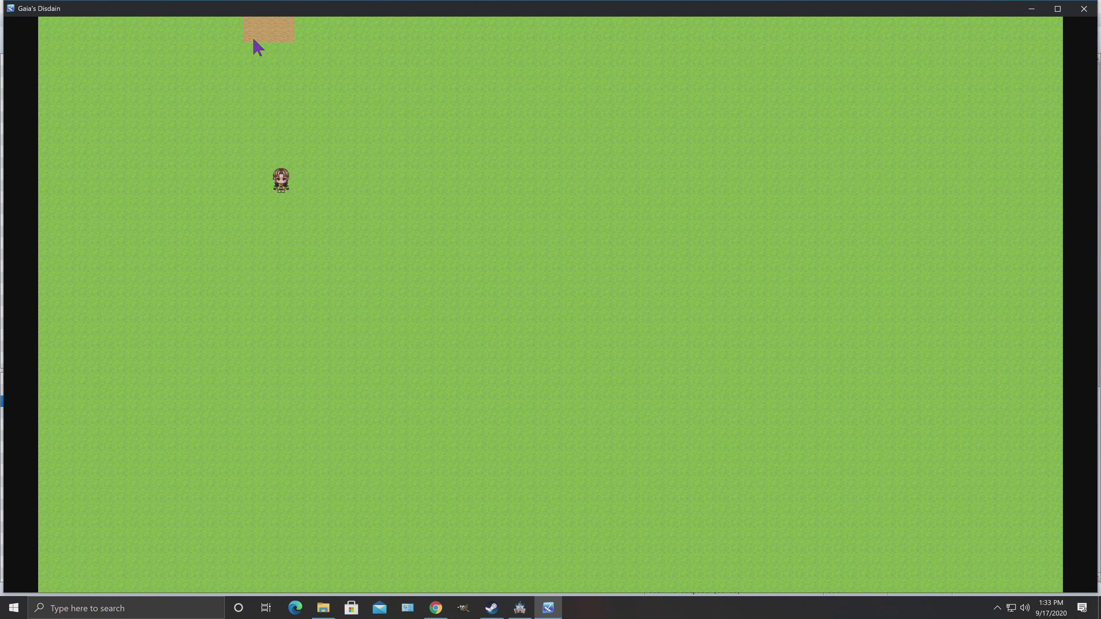
pyautogui.click(255, 41)
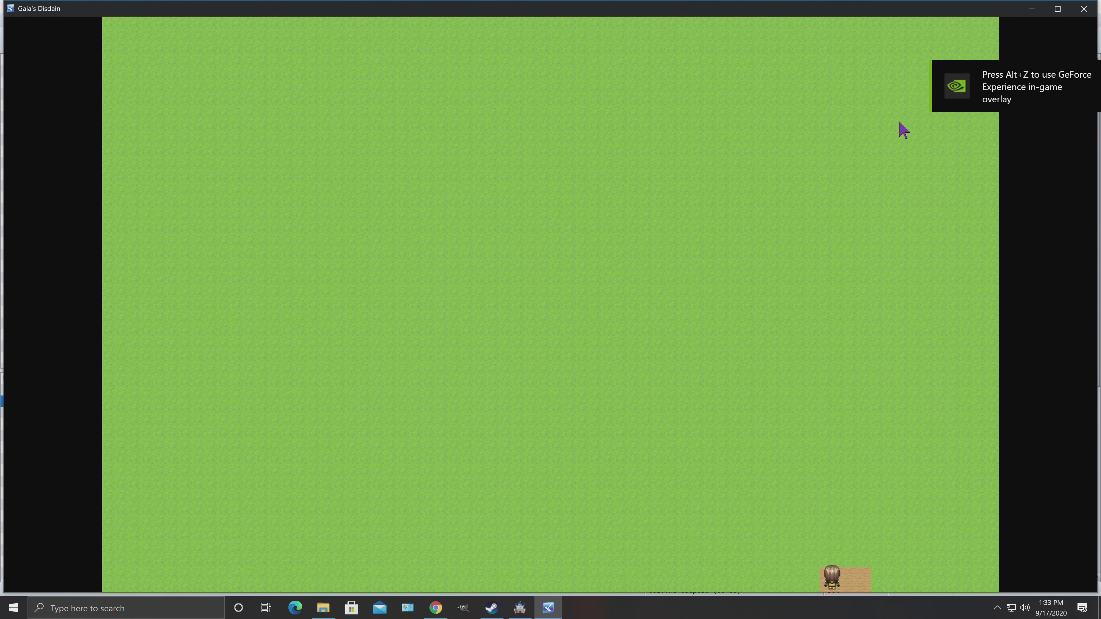
pyautogui.click(1084, 13)
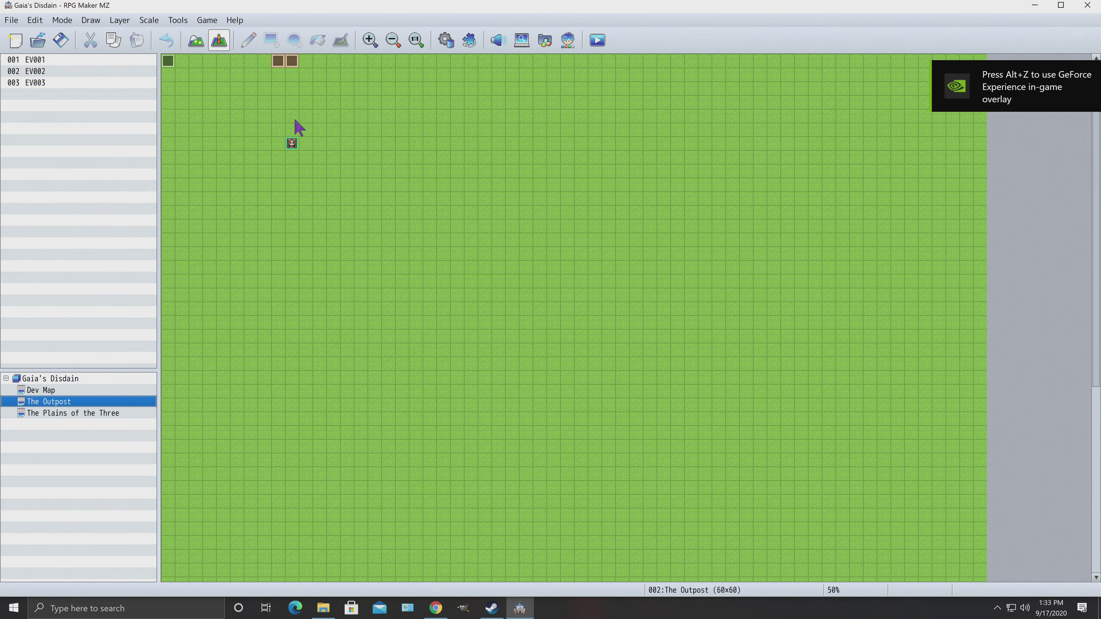
# Step: Create a quick transfer event on tile 28,34 of The Plains of the Three leading to tile 8,0 of The Outpost
pyautogui.click(87, 413)
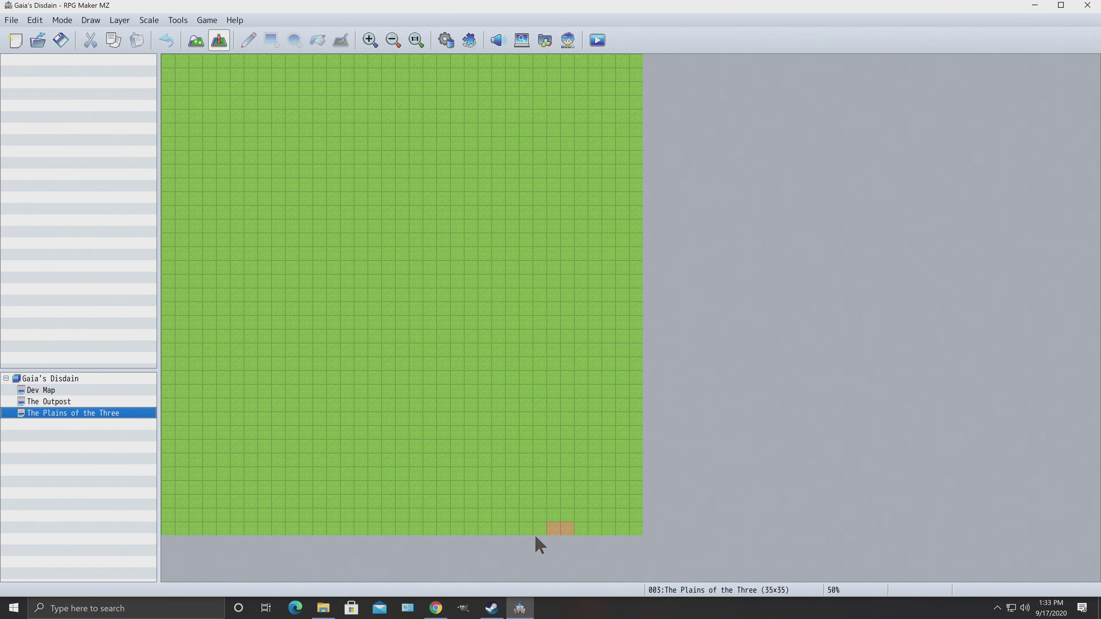
pyautogui.rightClick(555, 527)
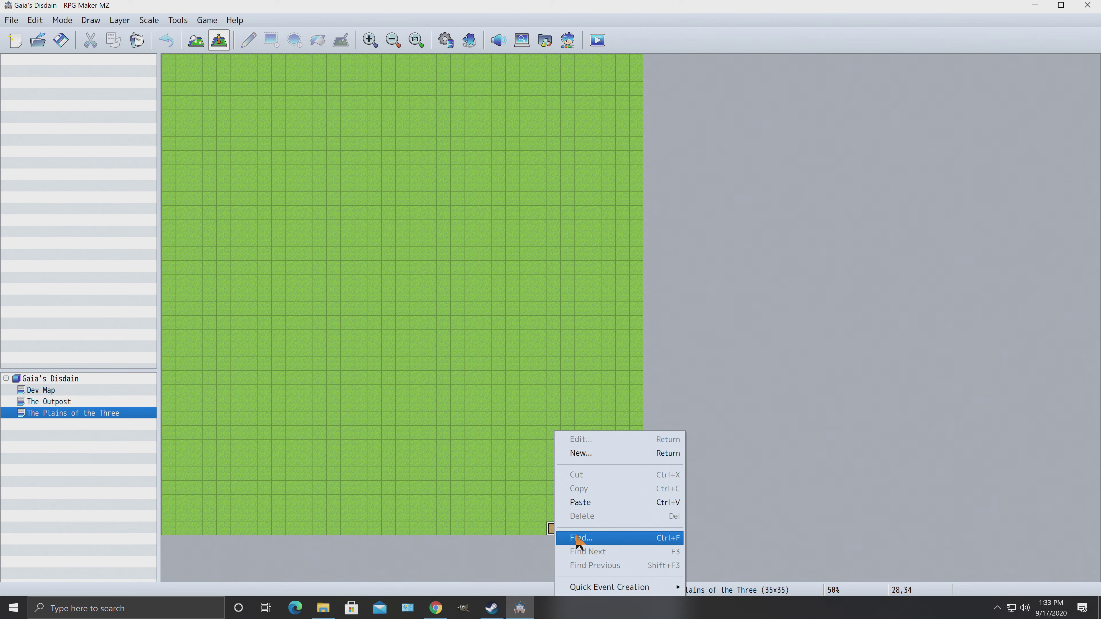
pyautogui.moveTo(634, 588)
pyautogui.click(736, 569)
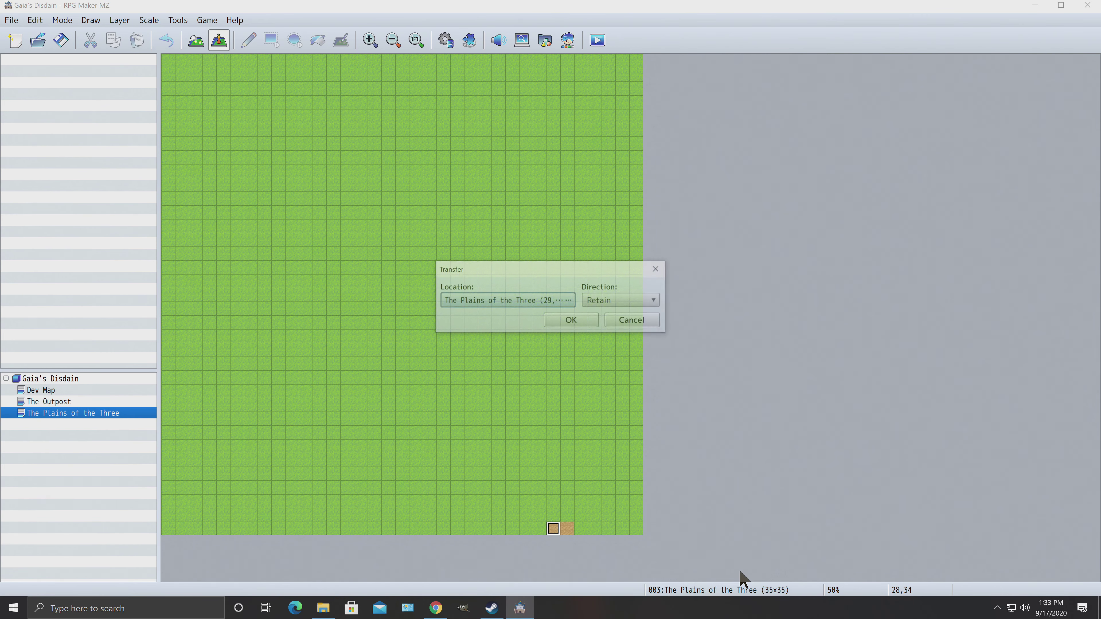
pyautogui.click(557, 297)
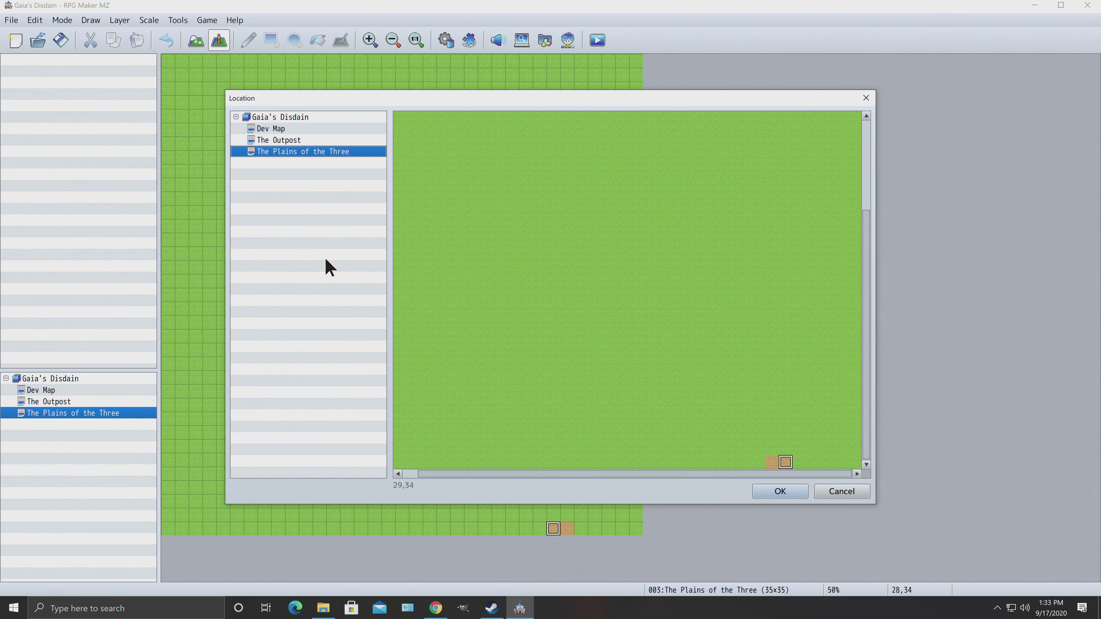
pyautogui.click(274, 139)
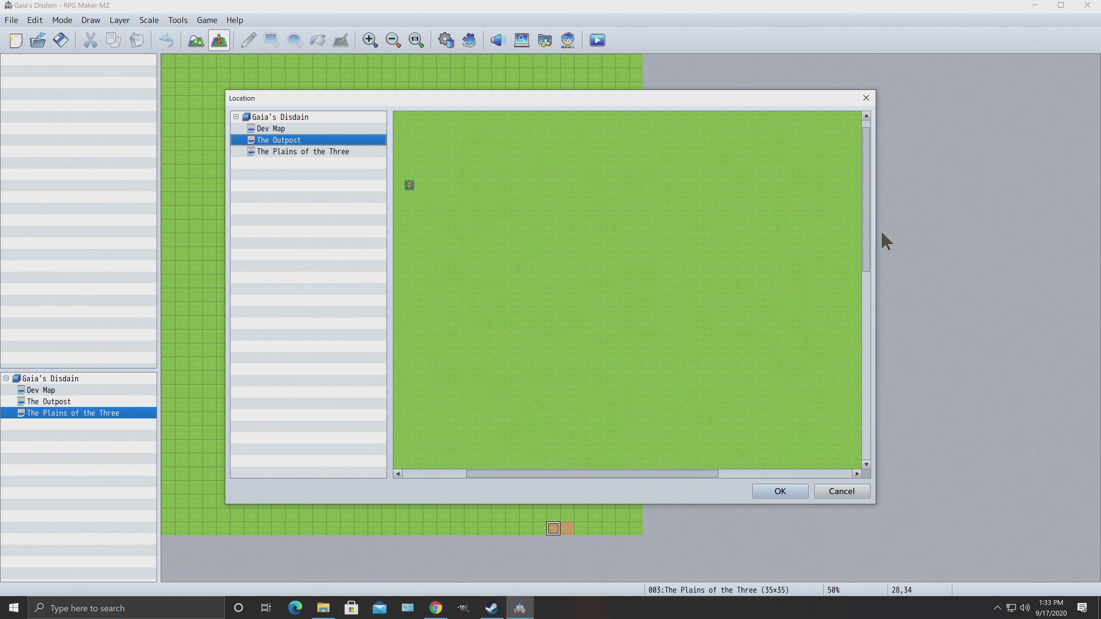
pyautogui.moveTo(496, 474); pyautogui.dragTo(413, 477)
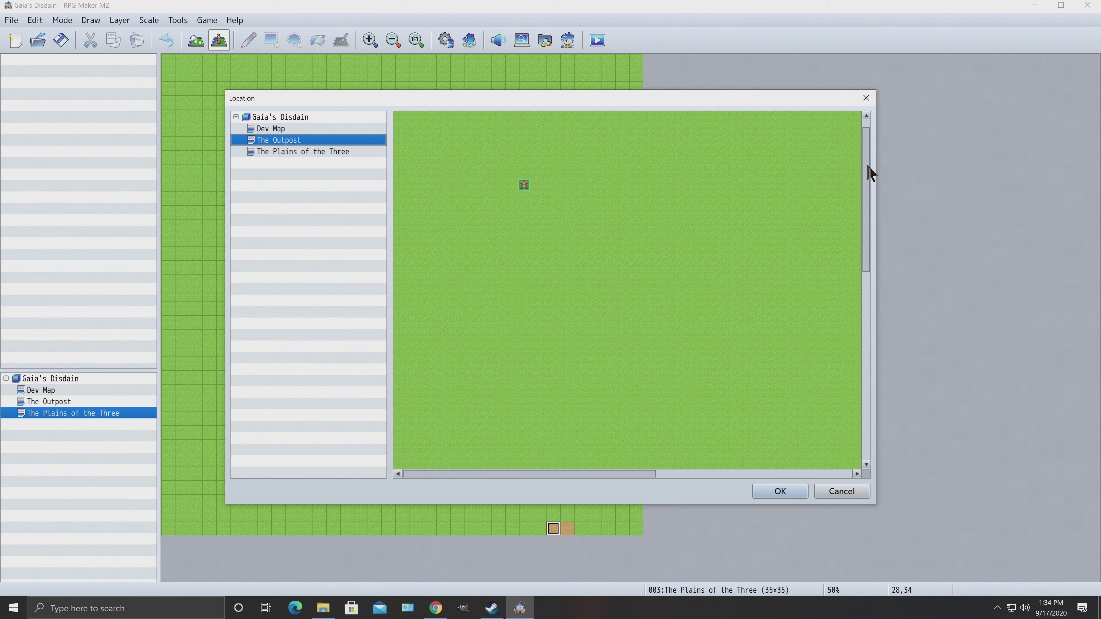
pyautogui.moveTo(870, 171); pyautogui.dragTo(870, 163)
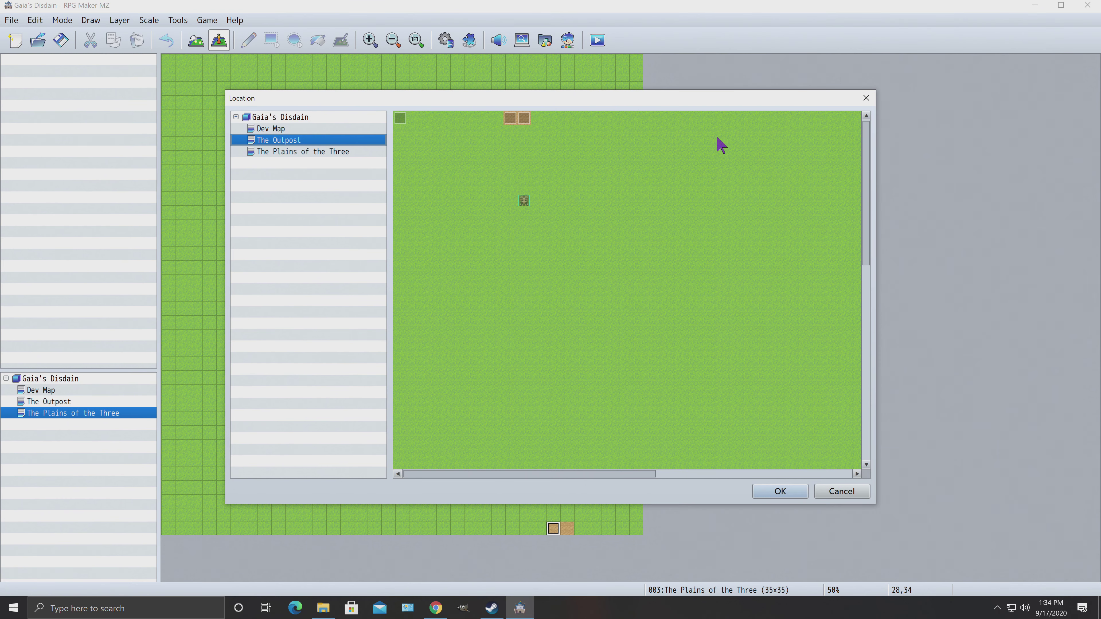
pyautogui.click(510, 120)
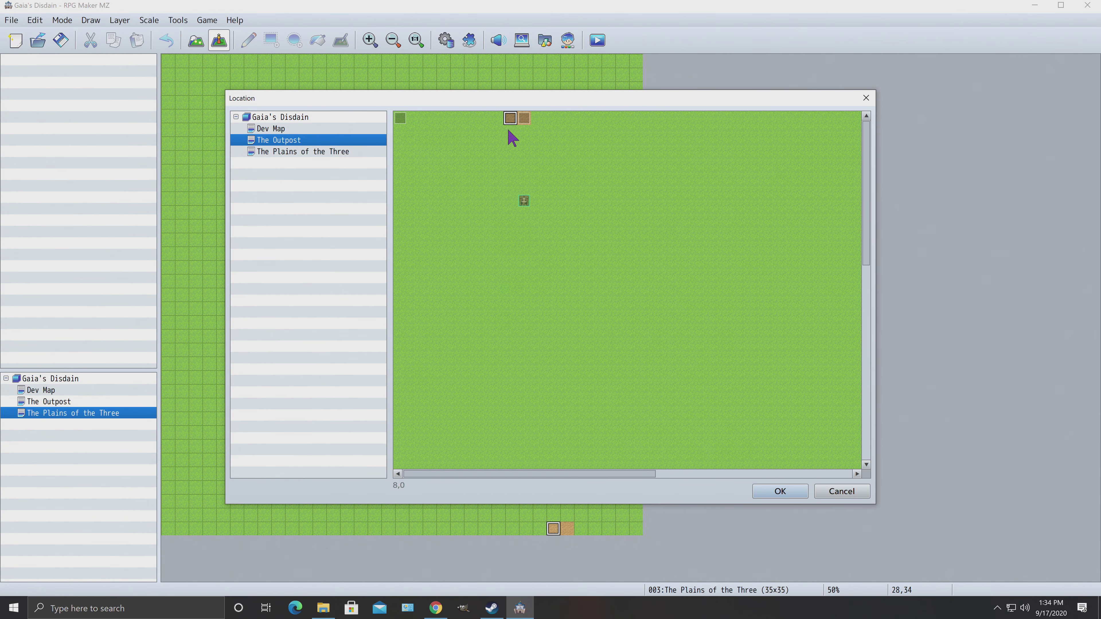
pyautogui.click(783, 493)
pyautogui.click(580, 318)
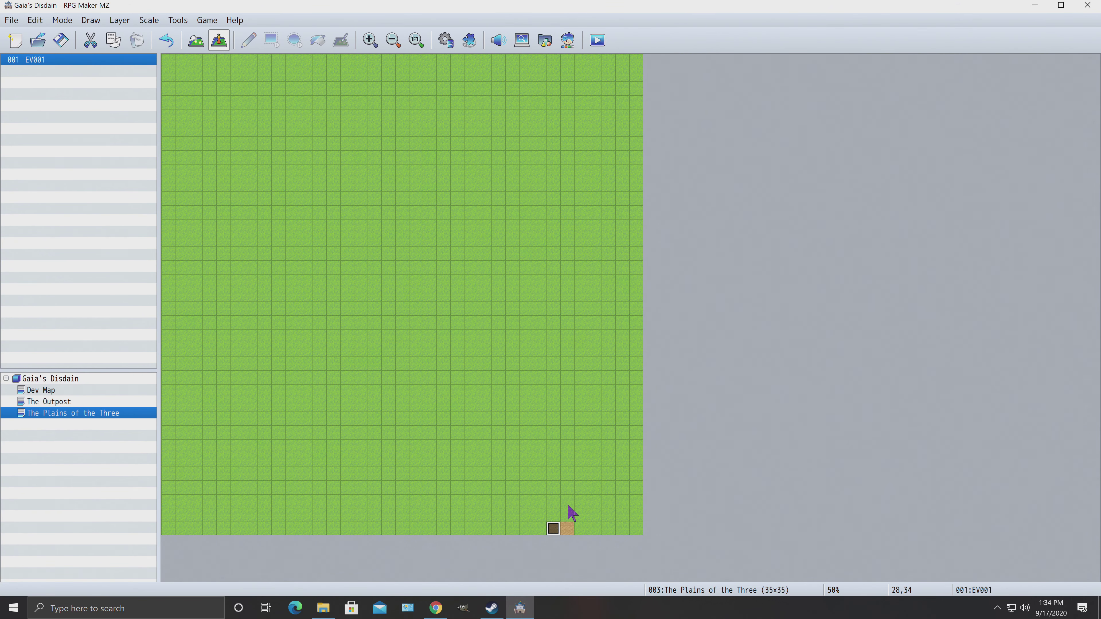
pyautogui.click(565, 529)
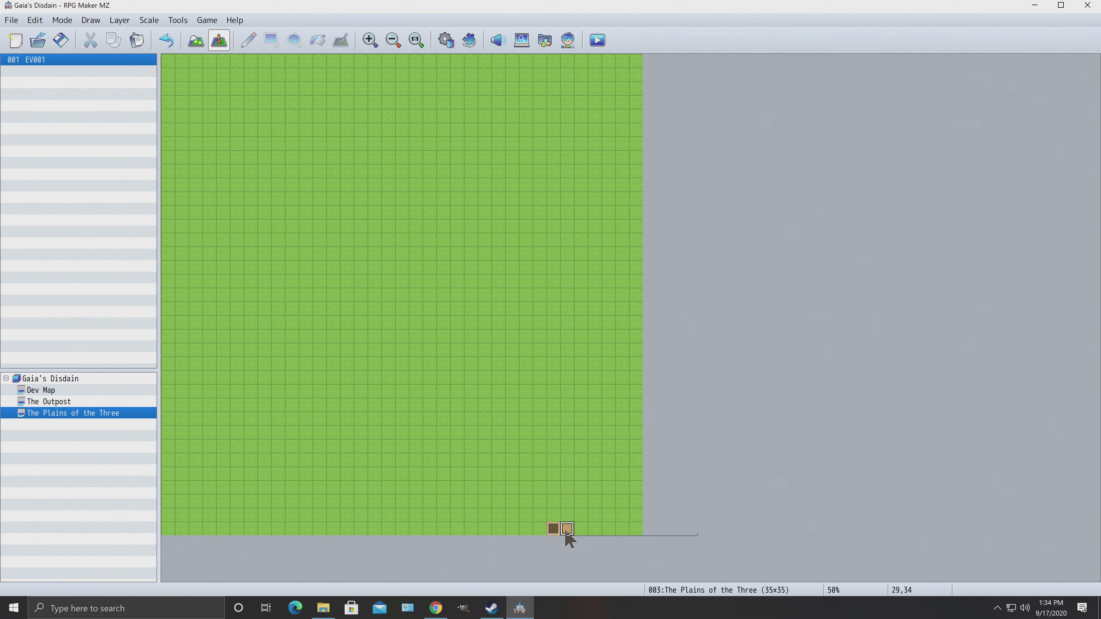
pyautogui.rightClick(565, 534)
pyautogui.moveTo(624, 587)
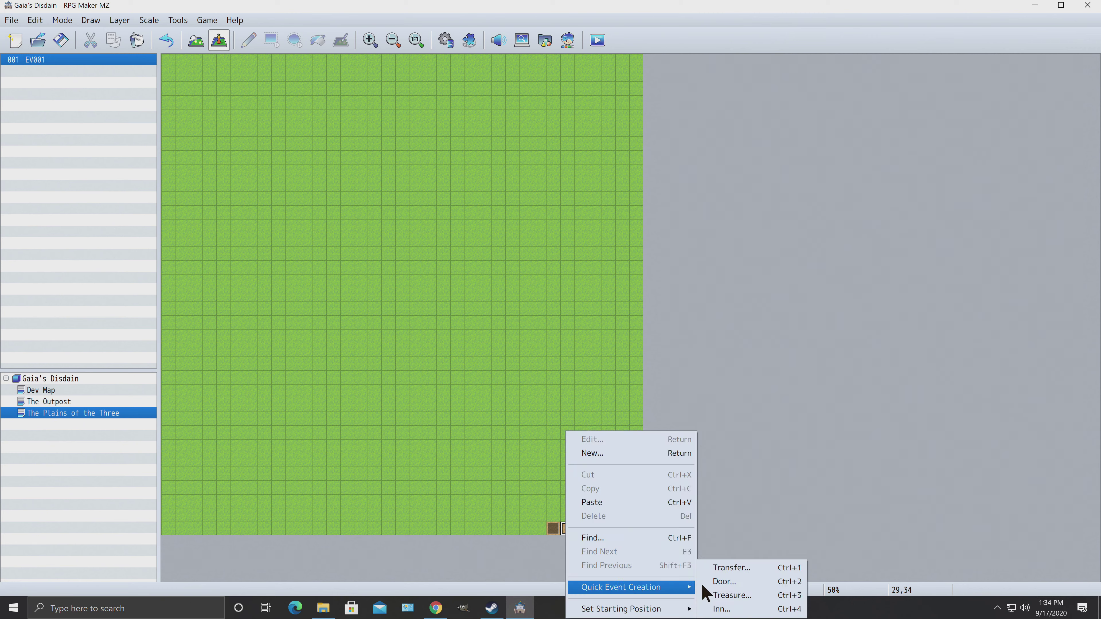
pyautogui.click(733, 569)
pyautogui.click(577, 321)
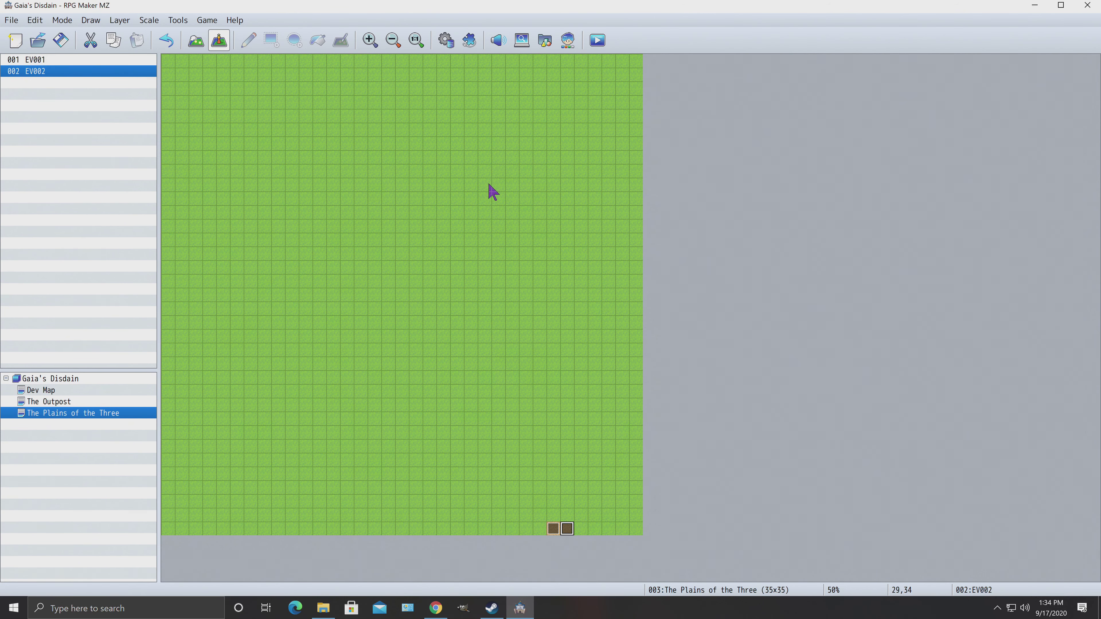
pyautogui.rightClick(568, 534)
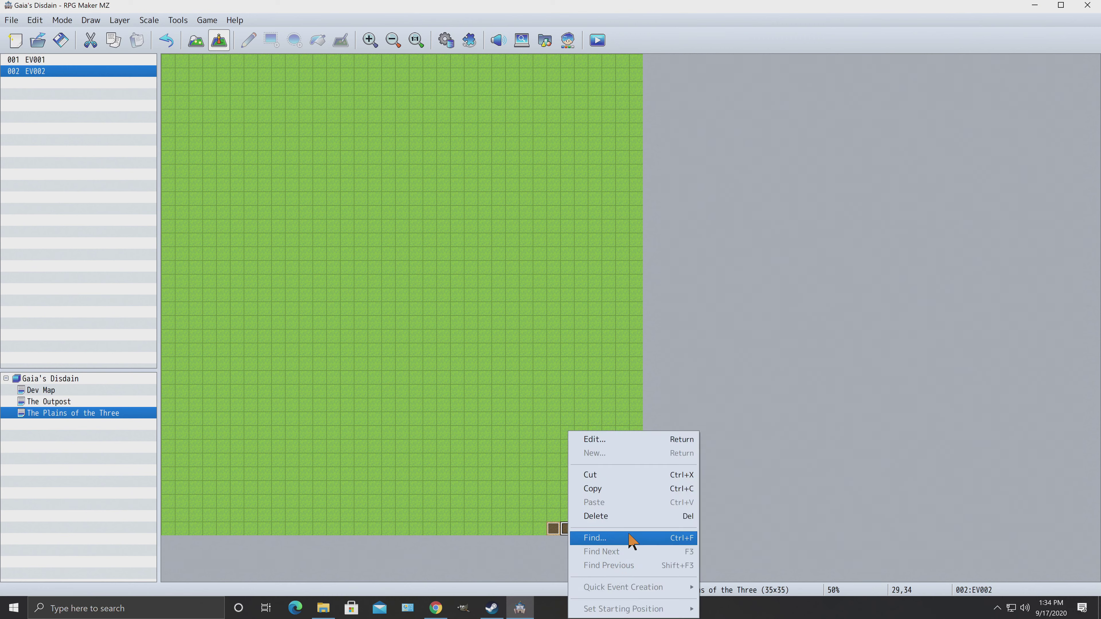
pyautogui.click(628, 517)
# Step: Create a quick transfer event on tile 29,34 of The Plains of the Three leading to tile 9,0 of The Outpost
pyautogui.rightClick(568, 535)
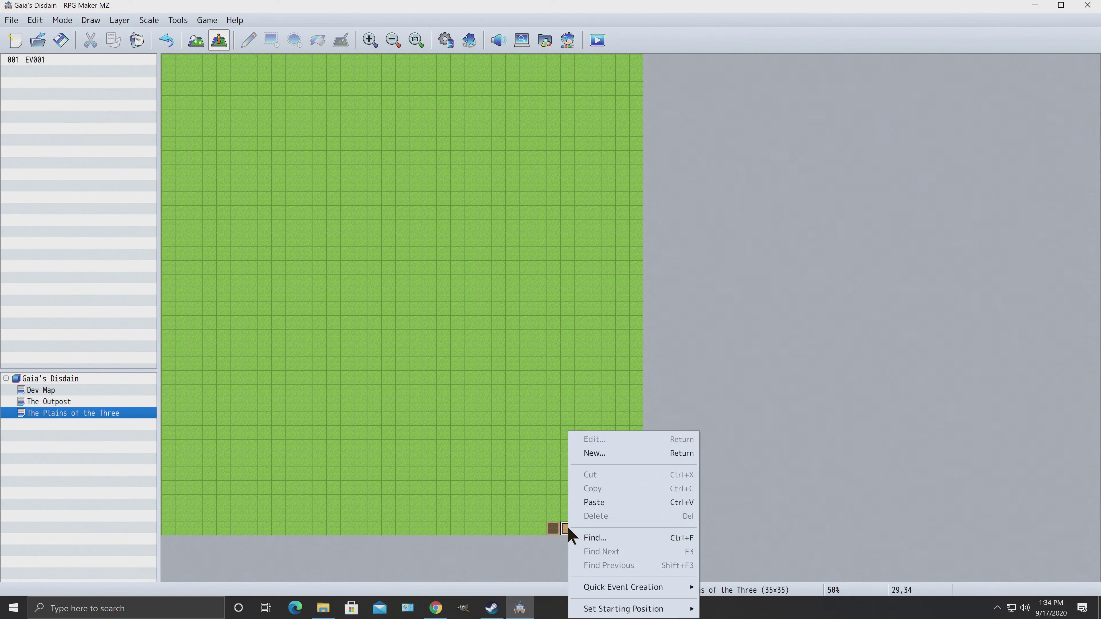
pyautogui.moveTo(624, 588)
pyautogui.moveTo(682, 589)
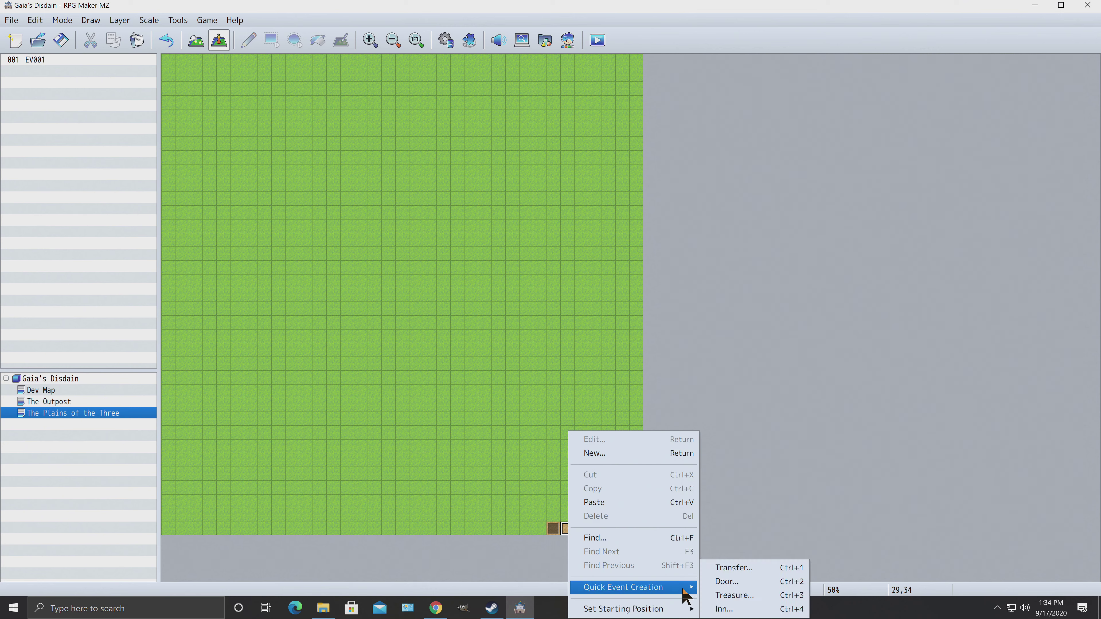
pyautogui.click(717, 573)
pyautogui.click(513, 300)
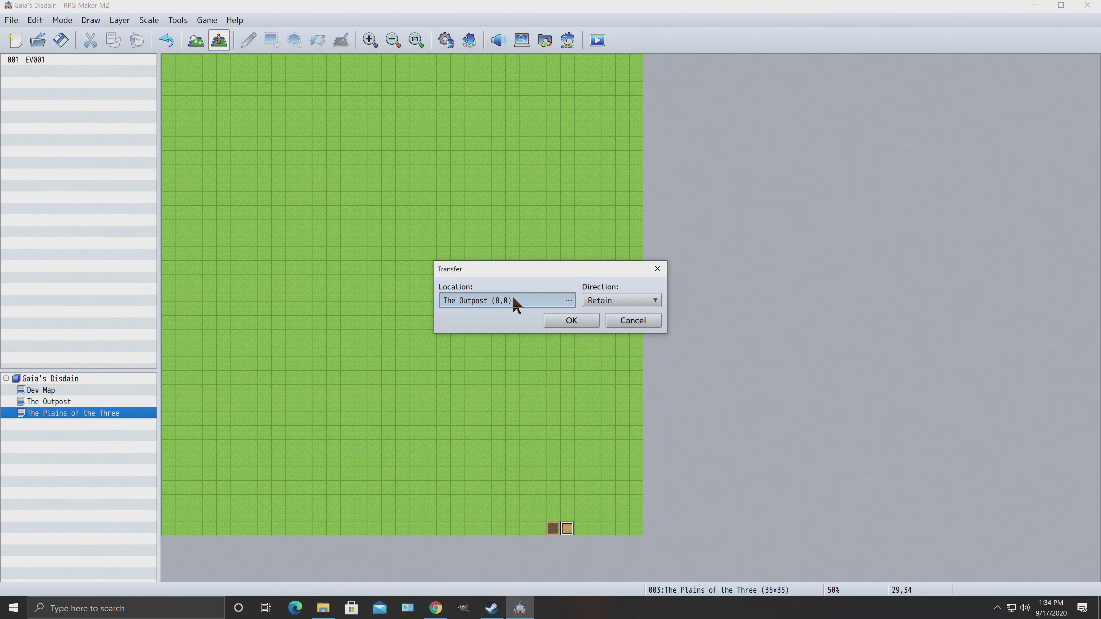
pyautogui.click(524, 118)
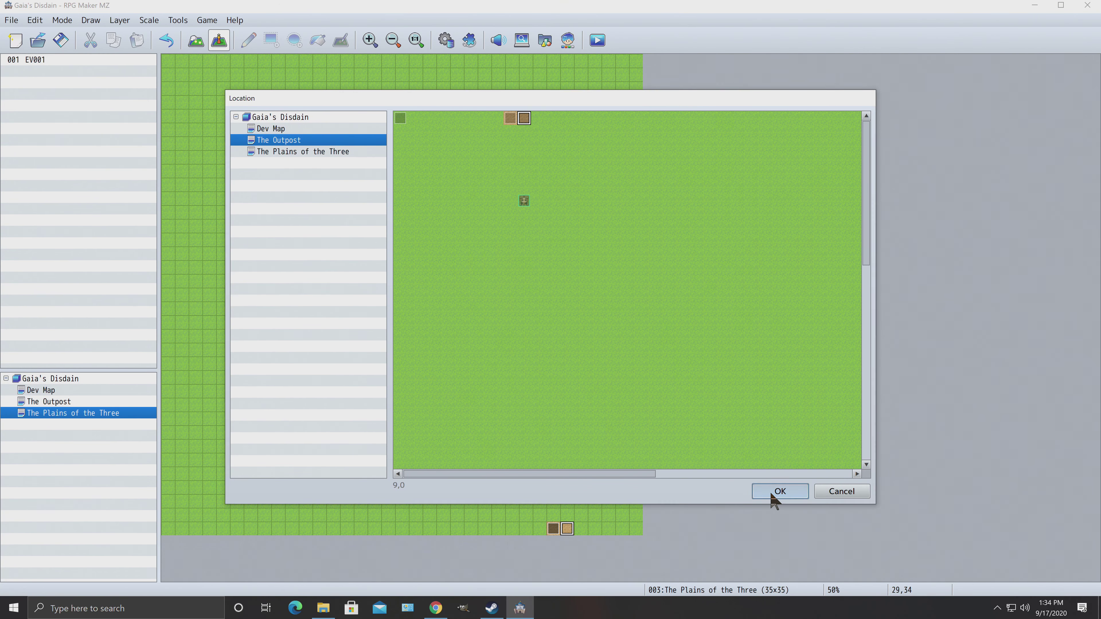
pyautogui.click(779, 492)
pyautogui.click(568, 323)
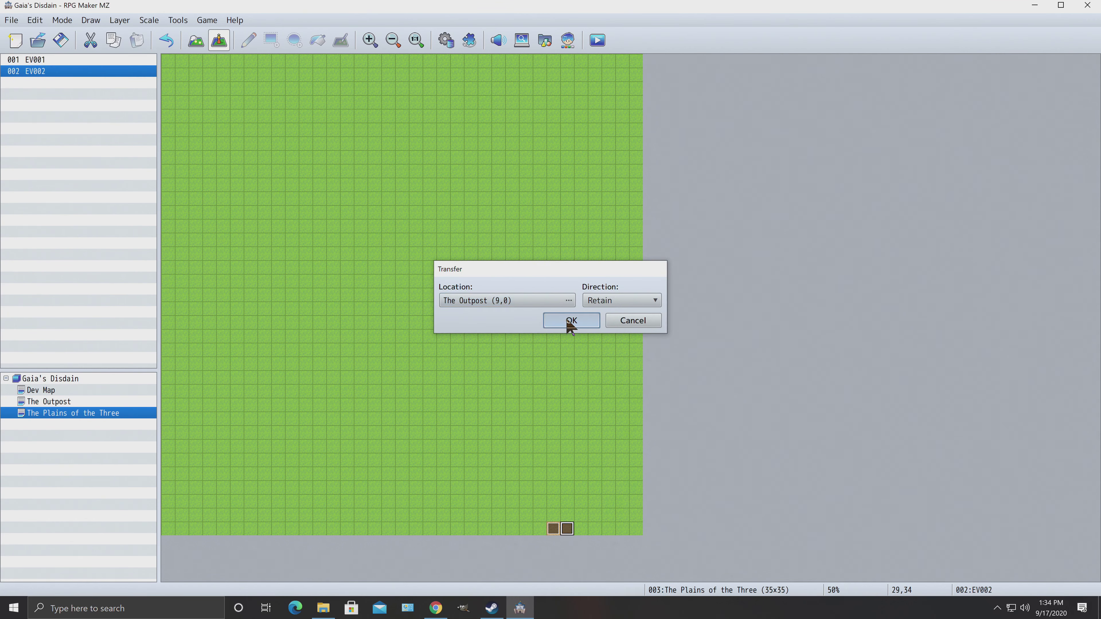
# Step: Save the changes, playtest a new game, and walk the character through the western dirt tile to The Plains of the Three and back
pyautogui.click(597, 40)
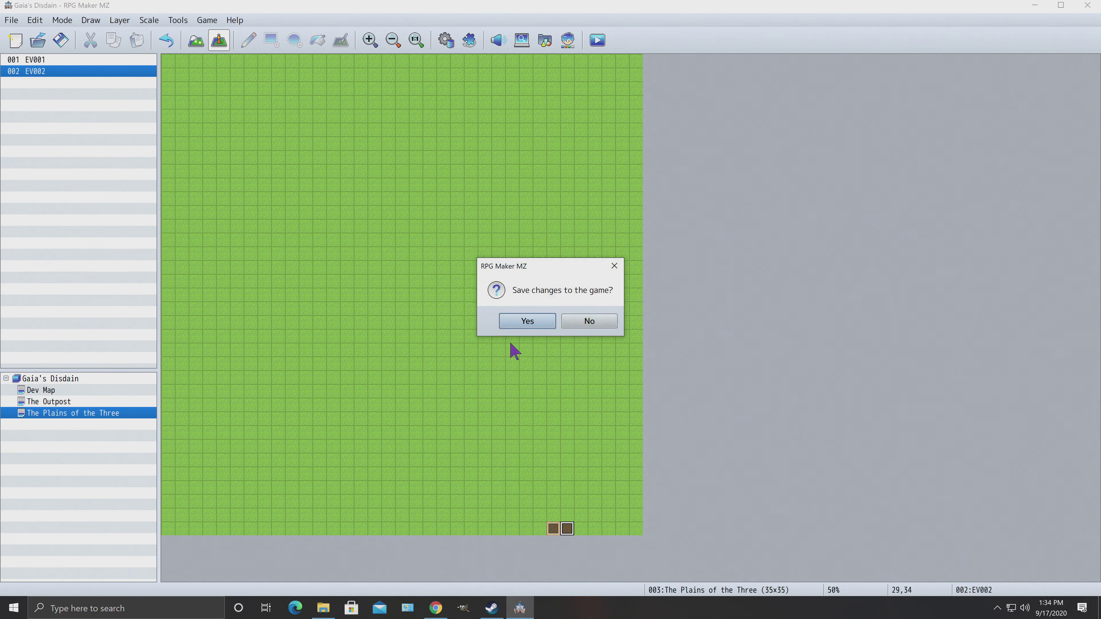
pyautogui.click(520, 321)
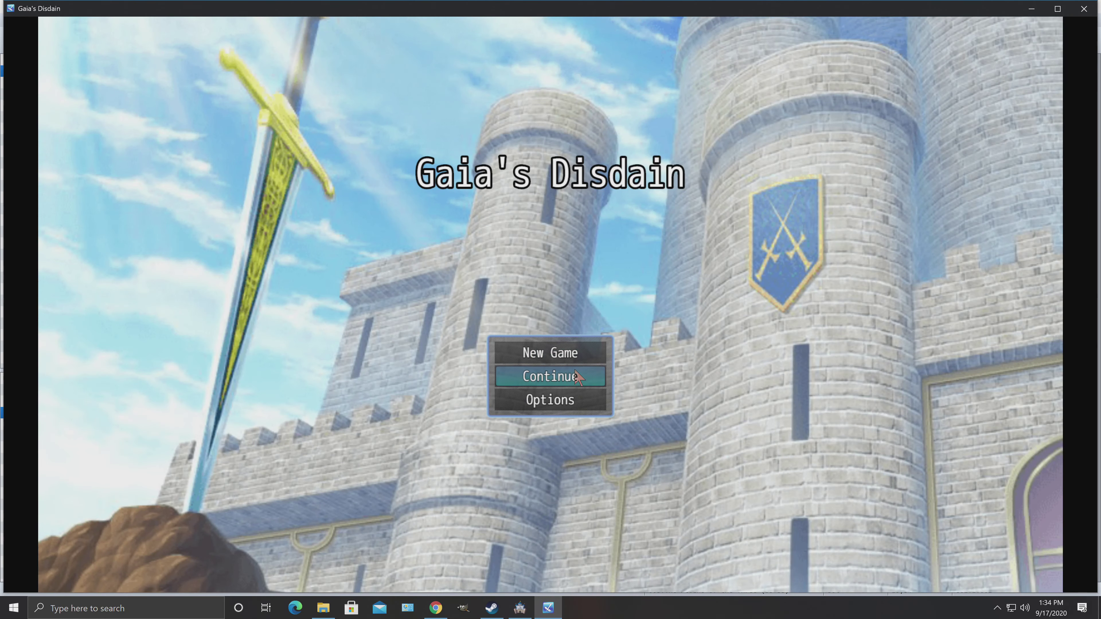
pyautogui.click(569, 359)
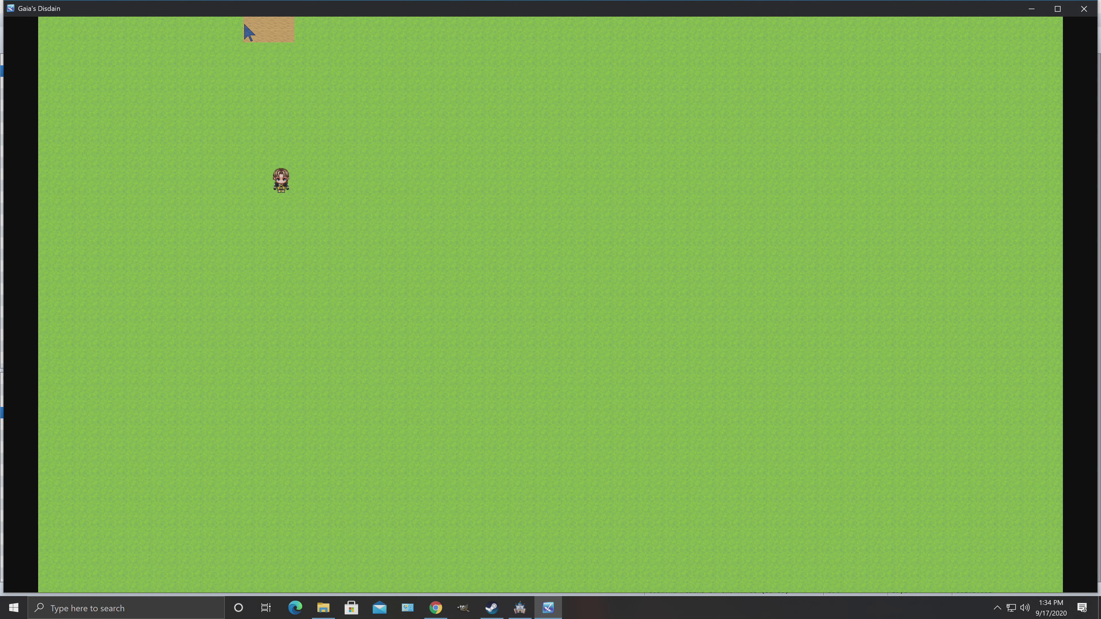
pyautogui.click(249, 30)
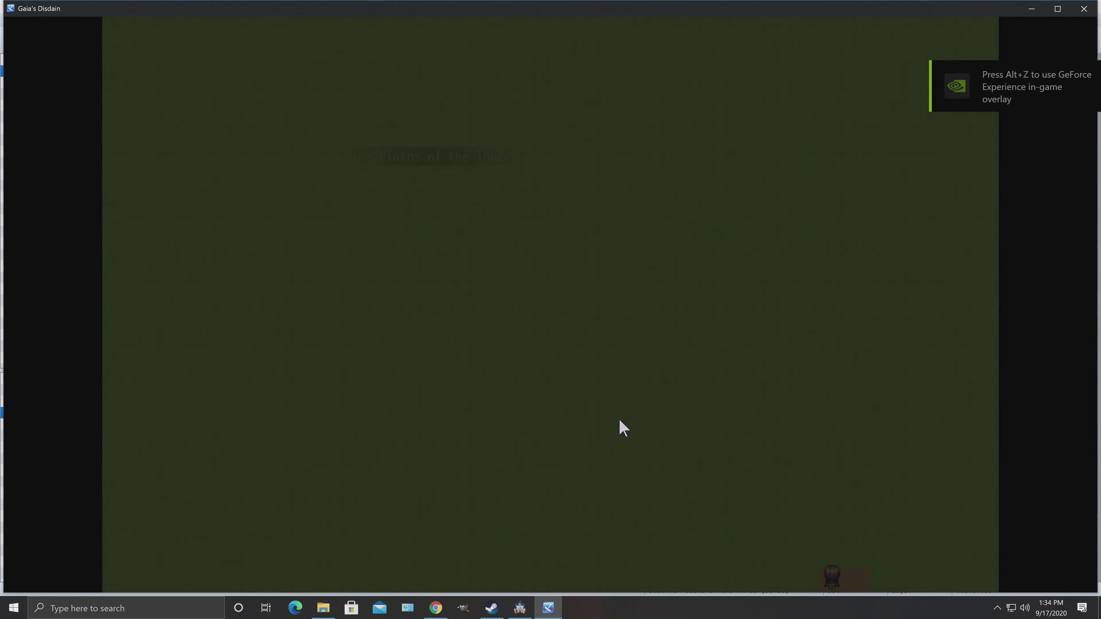
pyautogui.click(830, 529)
pyautogui.click(831, 583)
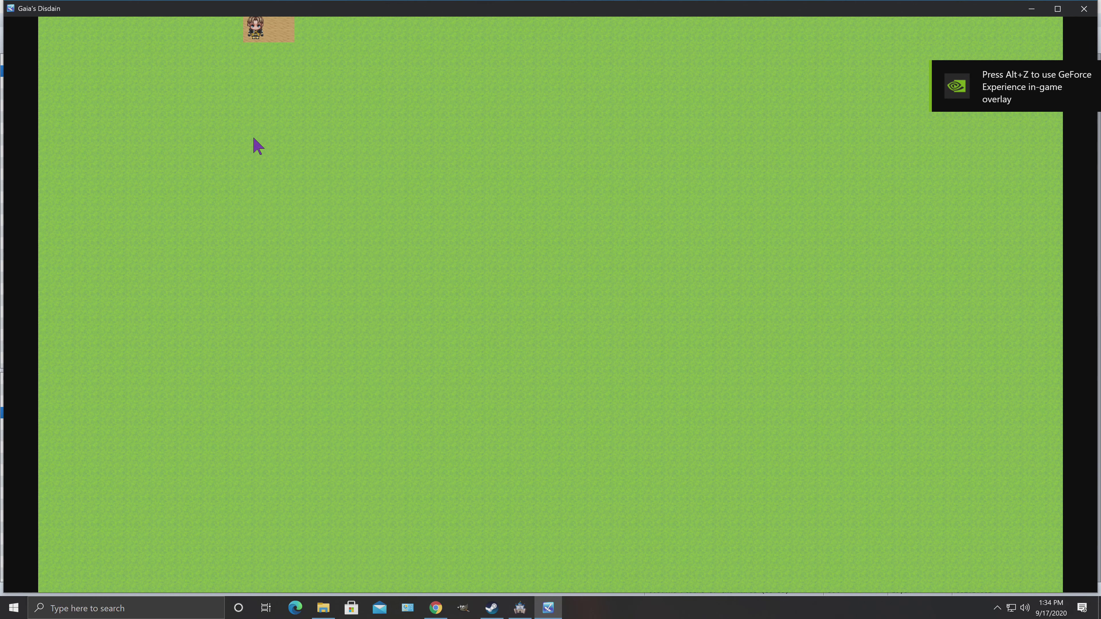
# Step: Walk the character through The Outpost's eastern dirt tile to The Plains of the Three and back through its eastern tile
pyautogui.click(255, 147)
pyautogui.click(282, 36)
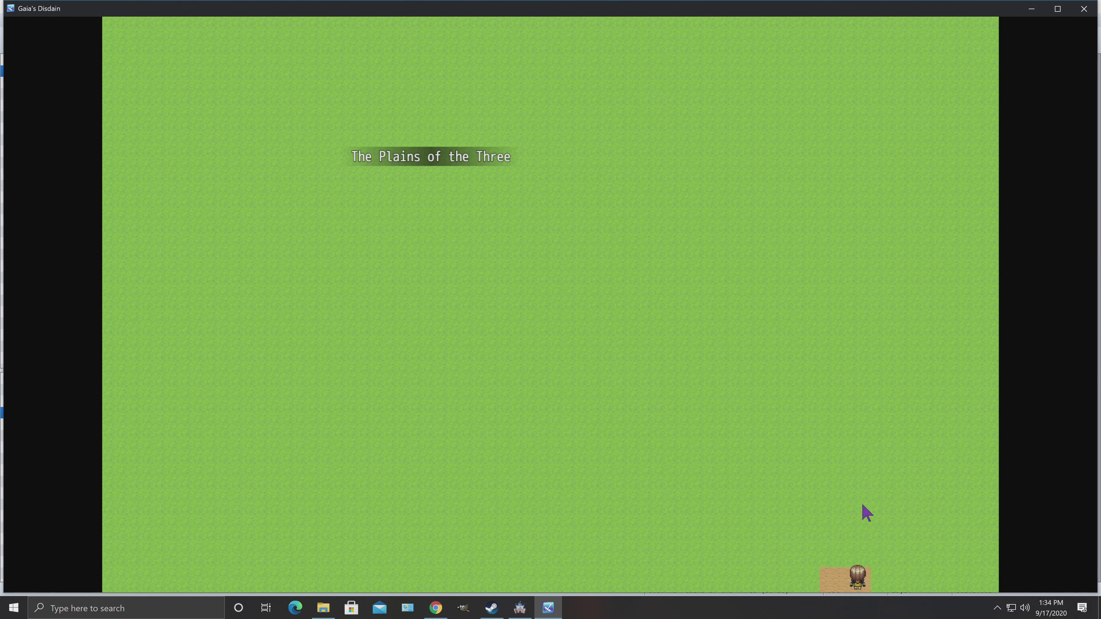
pyautogui.click(864, 487)
pyautogui.click(863, 581)
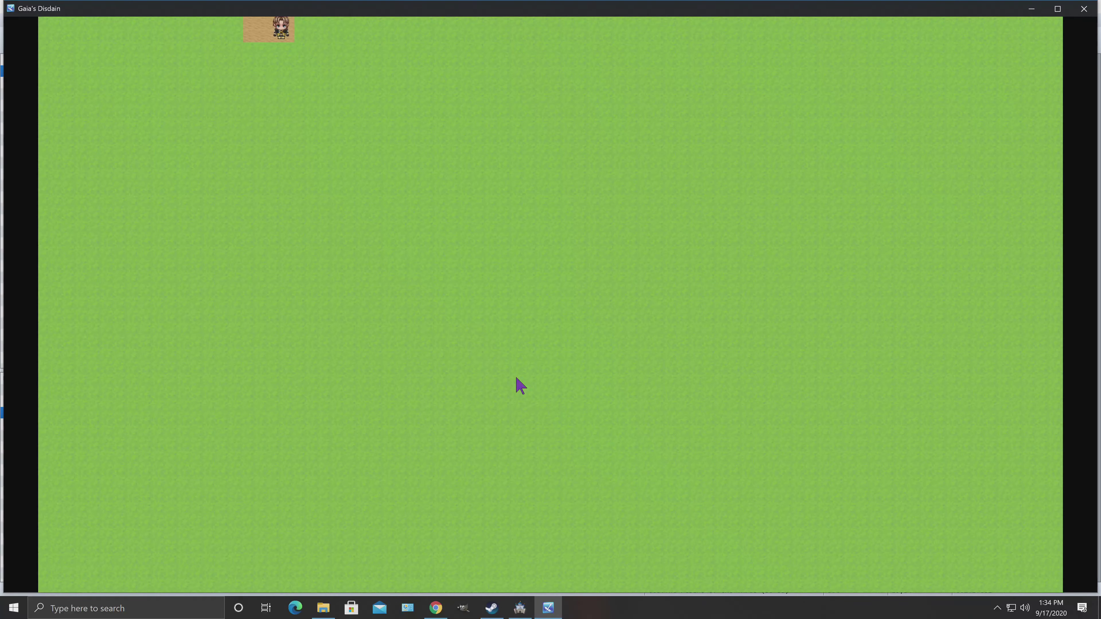
# Step: Test the western dirt tiles once more in both directions between the two maps, and end the playtest
pyautogui.click(358, 234)
pyautogui.click(254, 37)
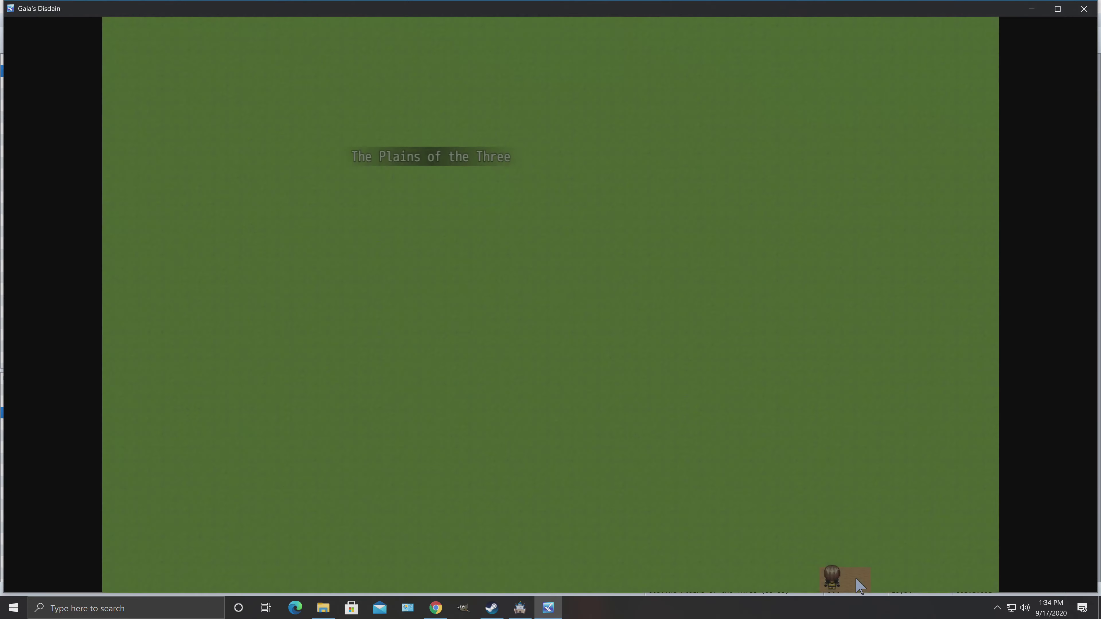
pyautogui.click(814, 516)
pyautogui.click(835, 583)
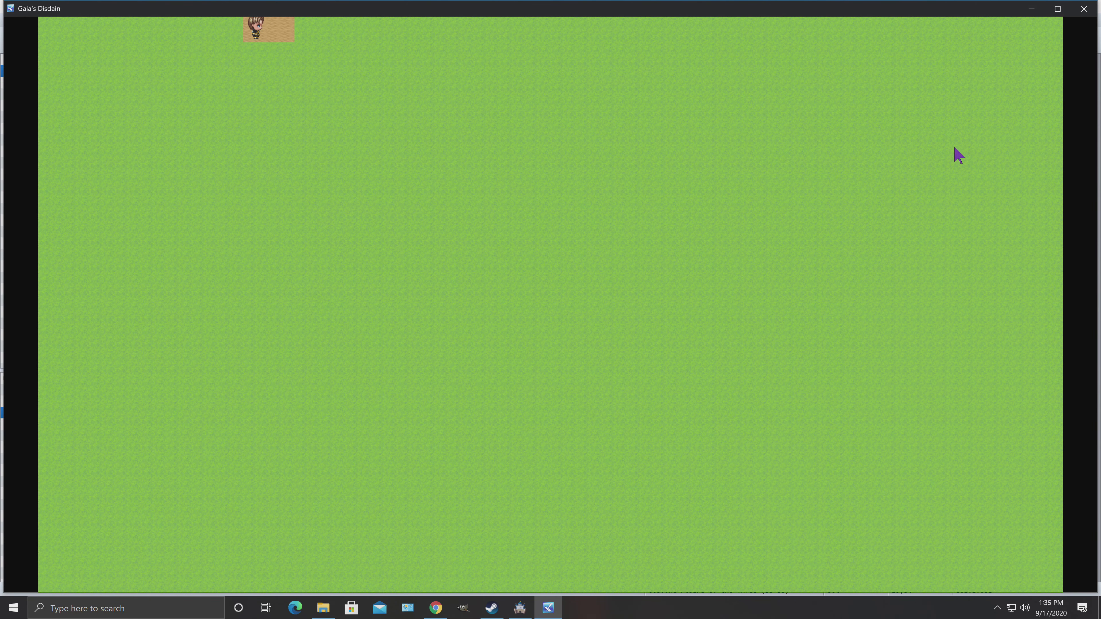
pyautogui.click(1084, 10)
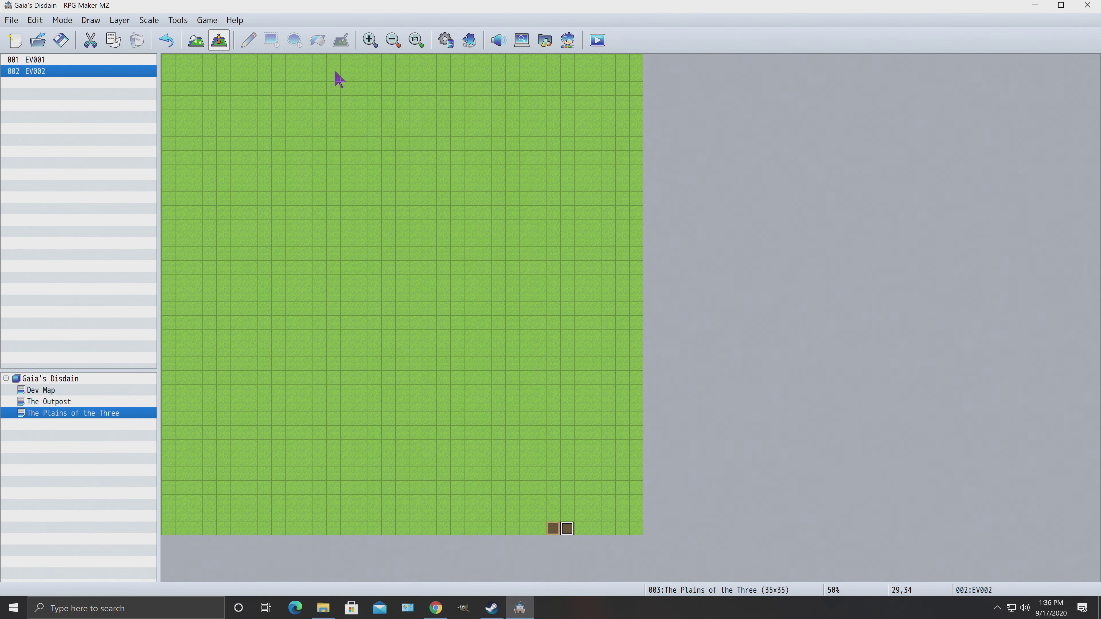
# Step: Give the Attribute Potion +1 item a description starting with "Increases One Attribute by" and save the database change
pyautogui.click(447, 41)
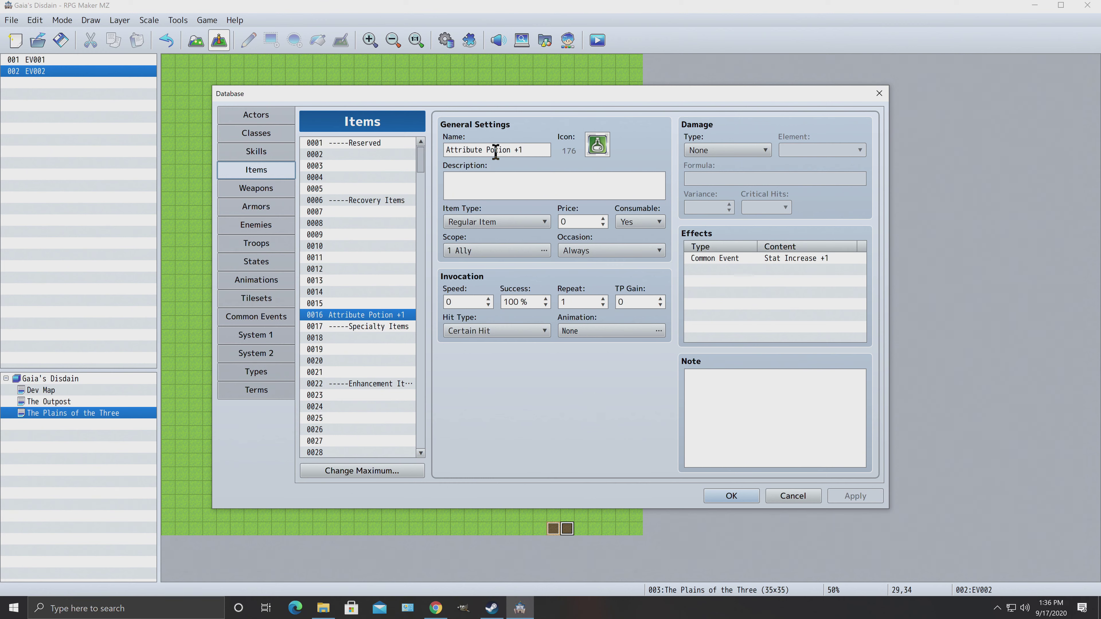
pyautogui.click(504, 188)
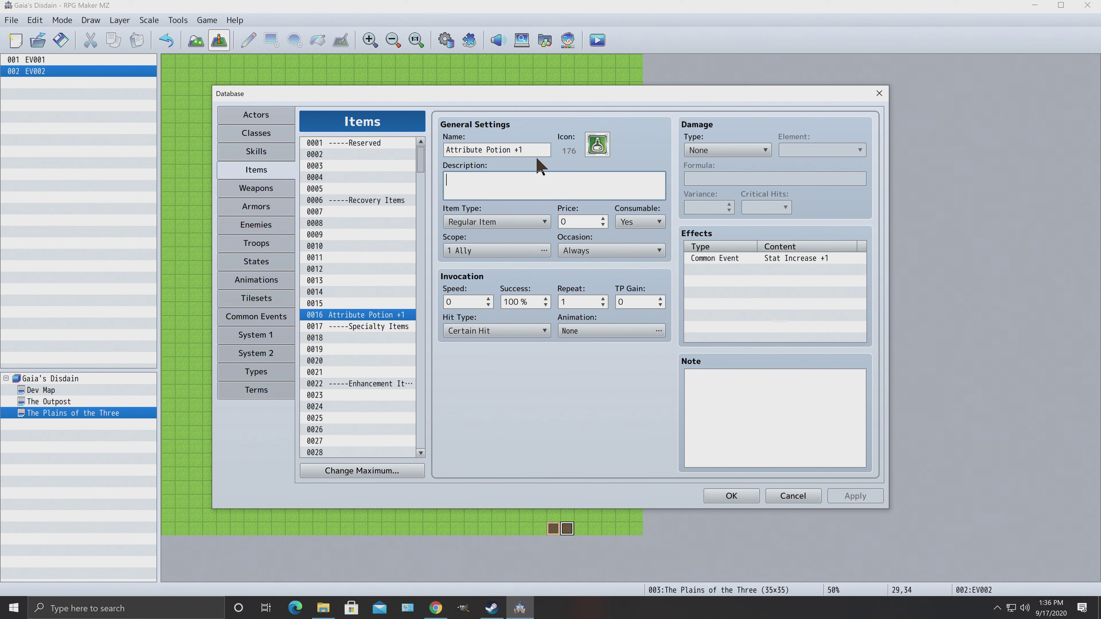
pyautogui.click(513, 150)
pyautogui.click(472, 186)
pyautogui.write('Increases')
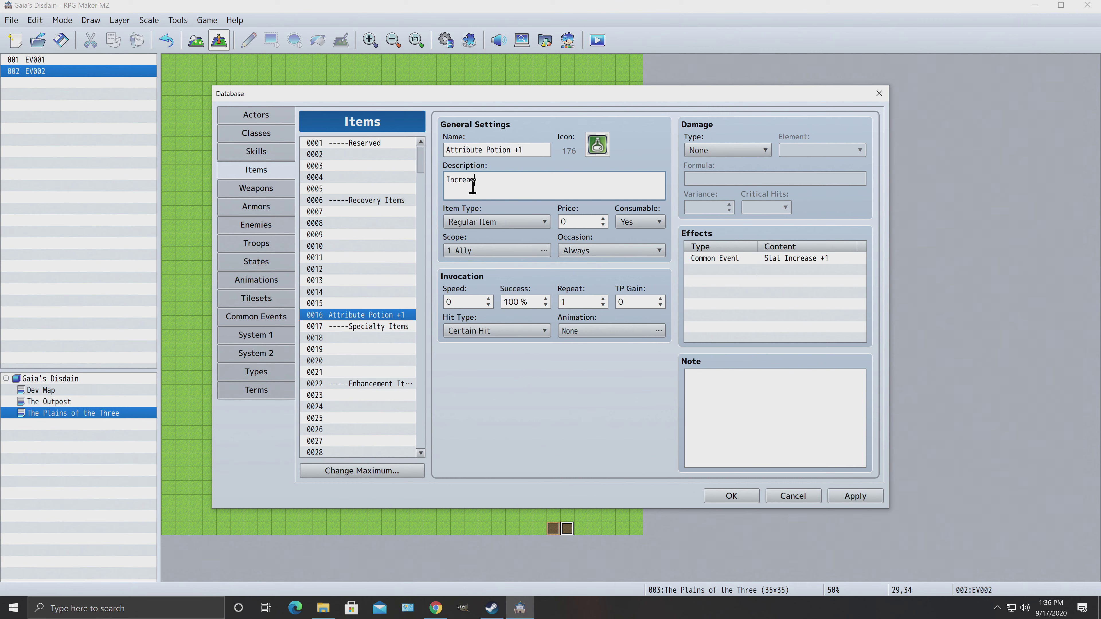
pyautogui.press('BackSpace')
pyautogui.press('BackSpace')
pyautogui.write('One Attricute by')
pyautogui.click(845, 498)
pyautogui.click(732, 496)
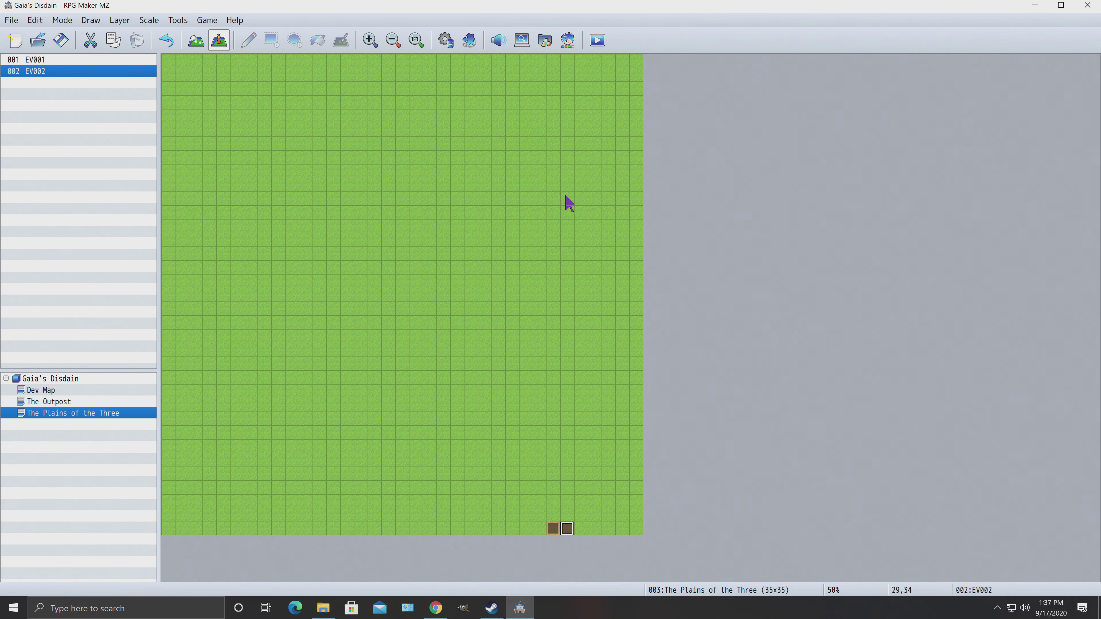
# Step: Browse the battler images available for enemy 0001 Goblin in the database, previewing Jiangshi_mvt and Kraken_mvt, without changing its image
pyautogui.click(445, 40)
pyautogui.click(260, 226)
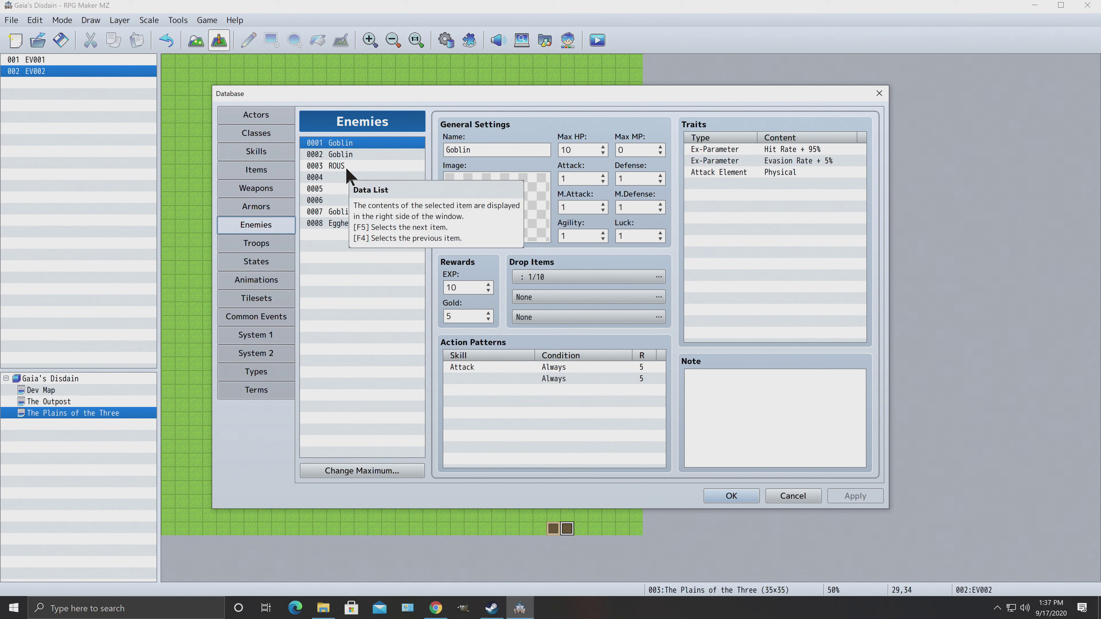
pyautogui.click(507, 212)
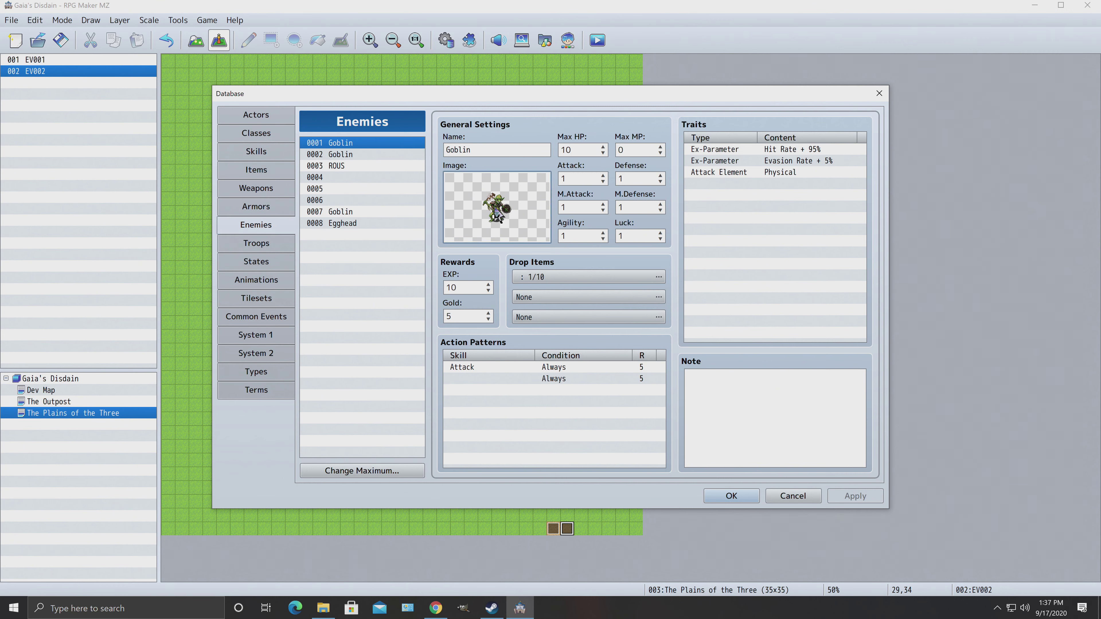
pyautogui.doubleClick(497, 214)
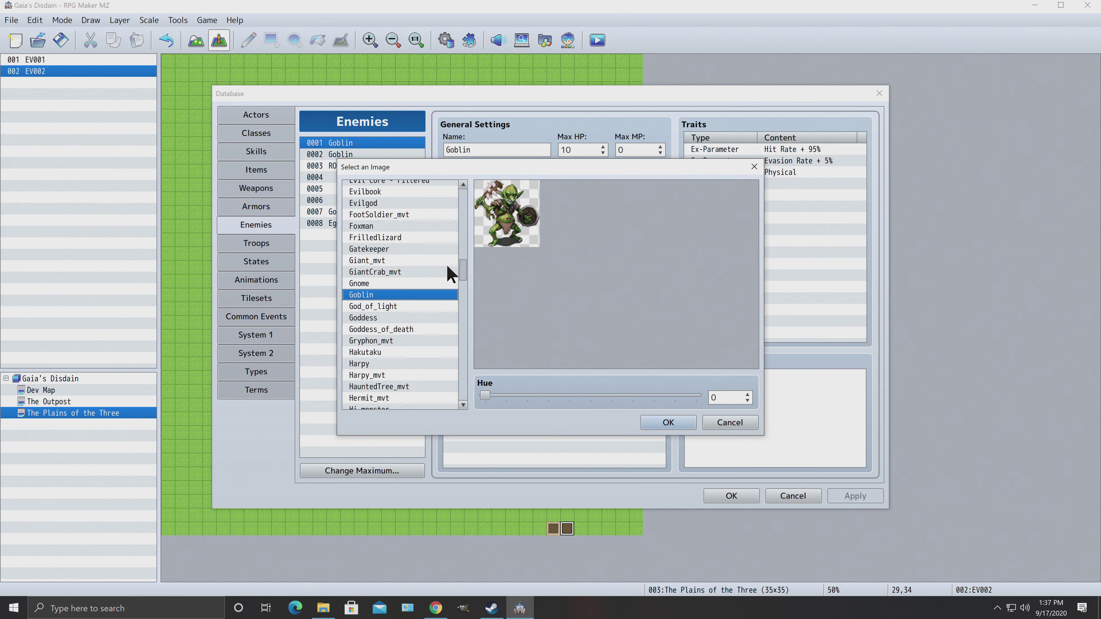
pyautogui.moveTo(465, 274); pyautogui.dragTo(463, 277)
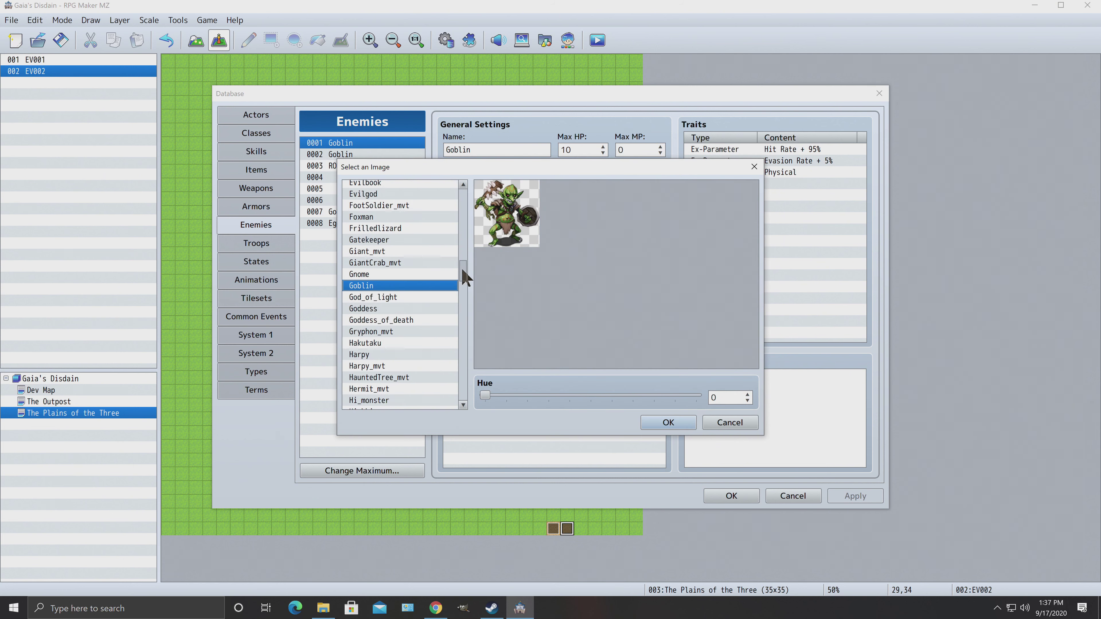
pyautogui.scroll(-3, 377, 358)
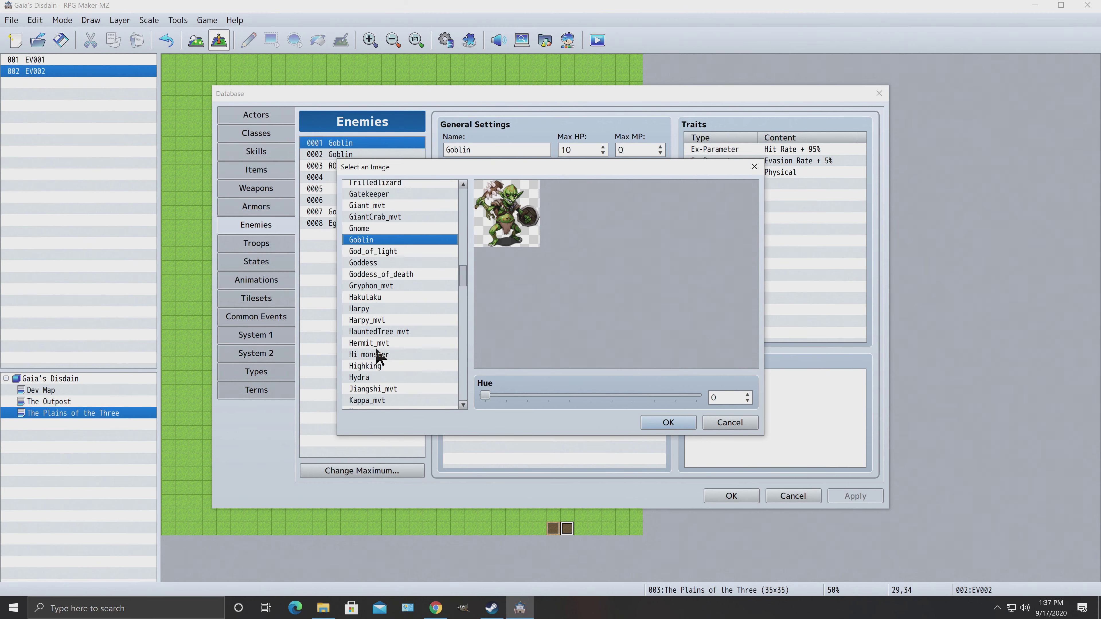
pyautogui.click(377, 355)
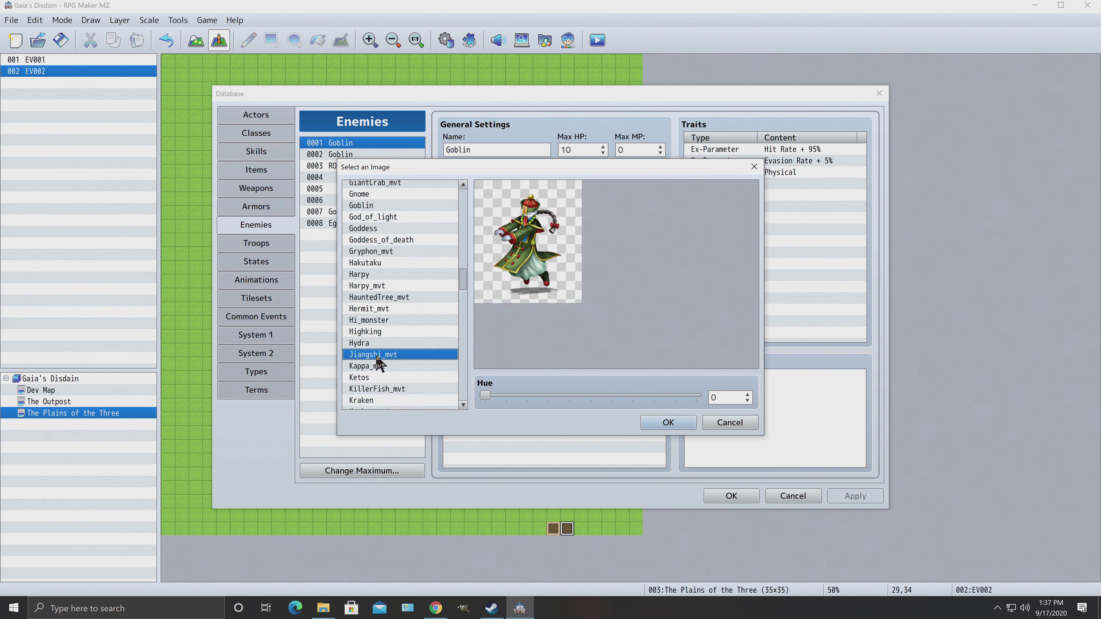
pyautogui.scroll(-3, 376, 358)
pyautogui.click(369, 320)
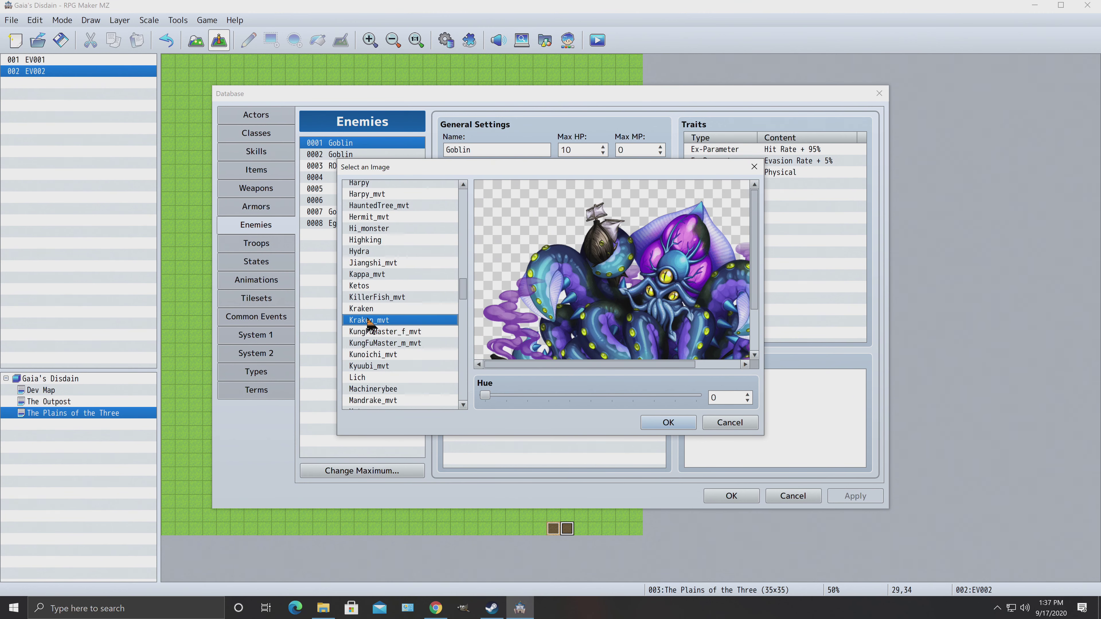
pyautogui.click(730, 424)
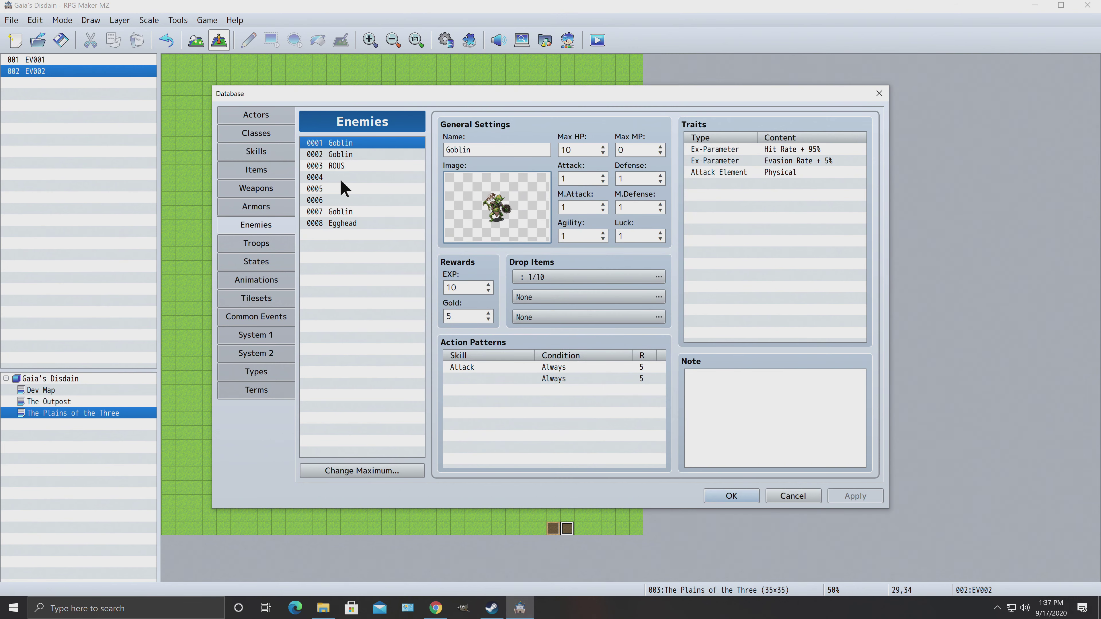
# Step: Look through the battler images for the ROUS enemy, from Petitdevil down to SF_Kappa, keep its current image, and close the database
pyautogui.click(350, 167)
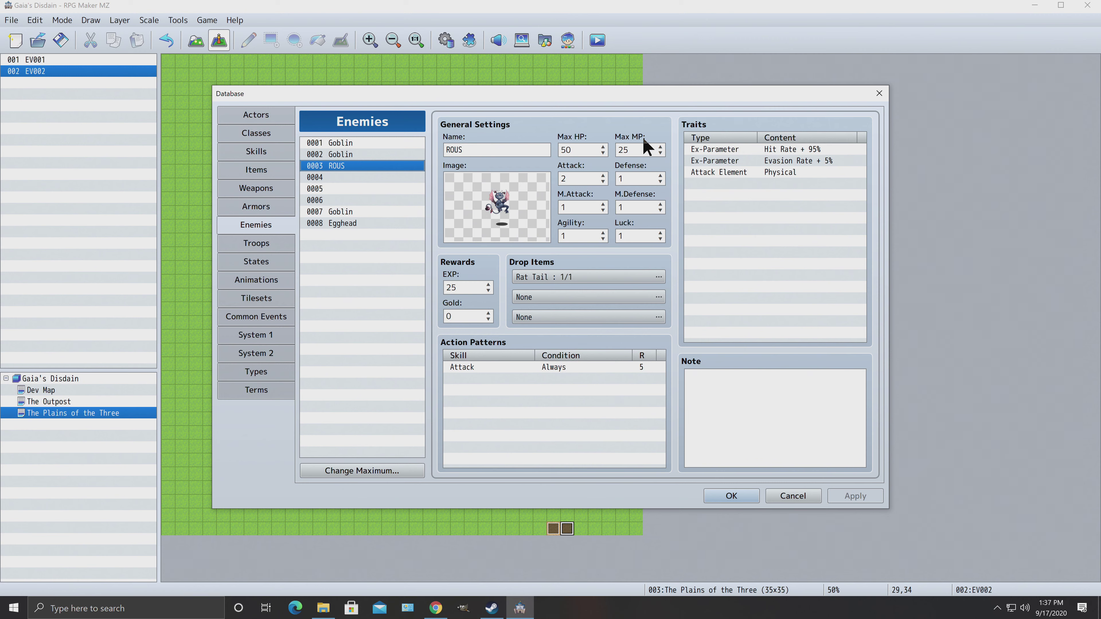
pyautogui.doubleClick(503, 206)
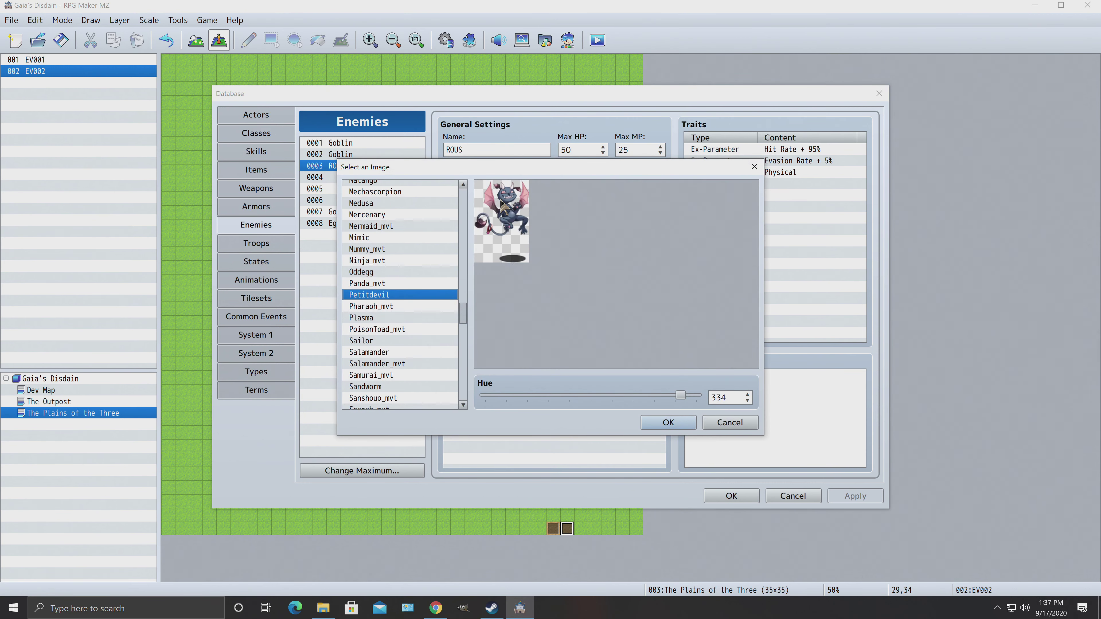
pyautogui.scroll(-3, 402, 306)
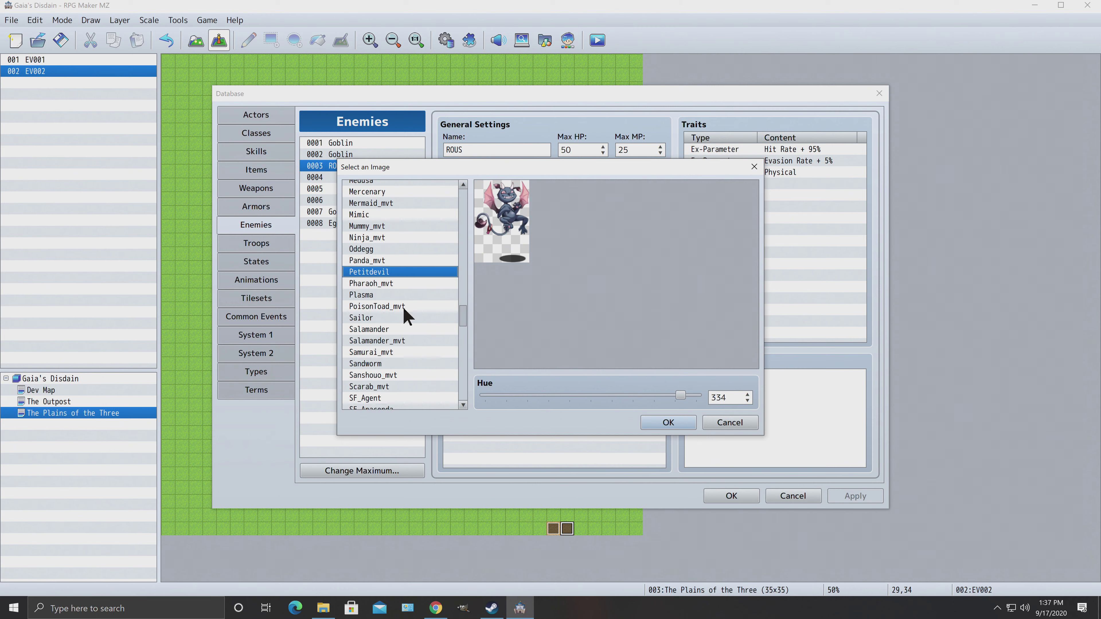
pyautogui.click(380, 329)
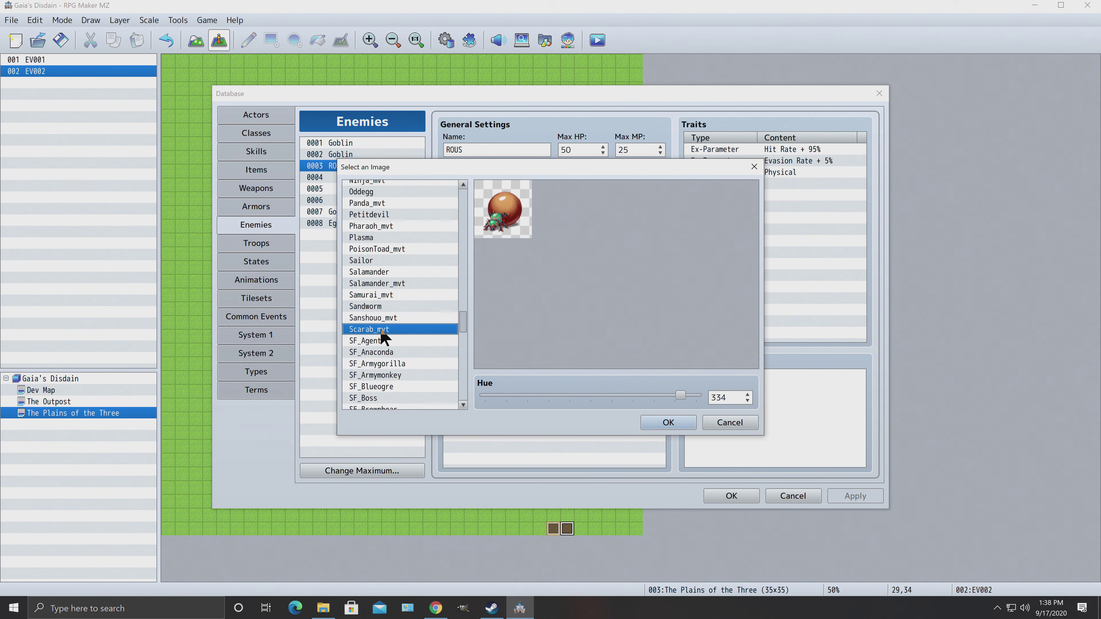
pyautogui.click(379, 306)
pyautogui.click(371, 297)
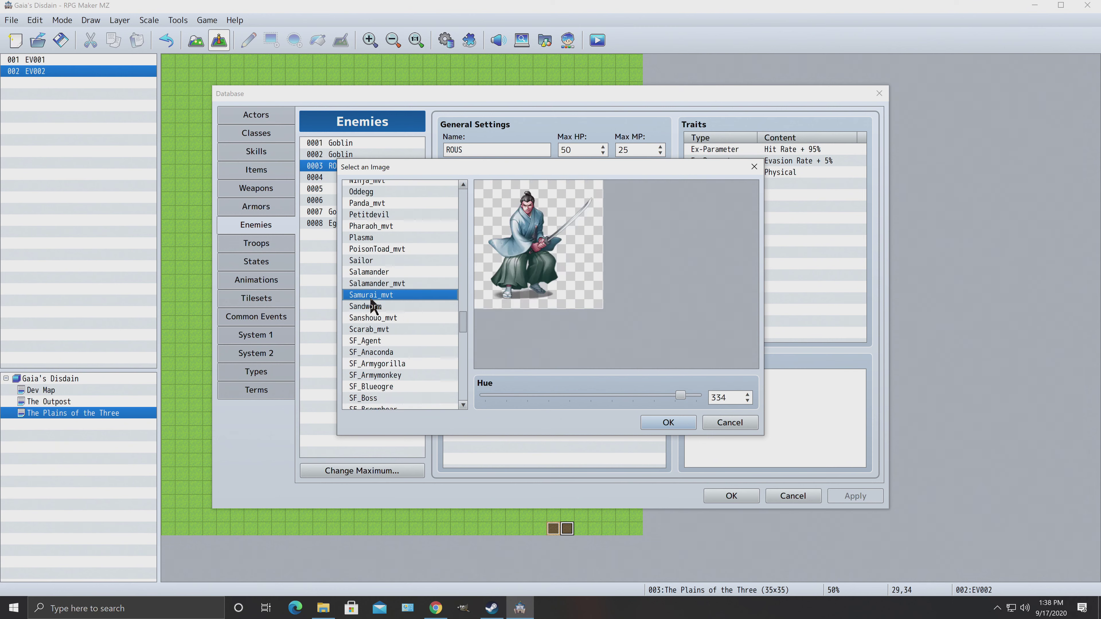
pyautogui.click(378, 320)
pyautogui.click(379, 331)
pyautogui.click(374, 353)
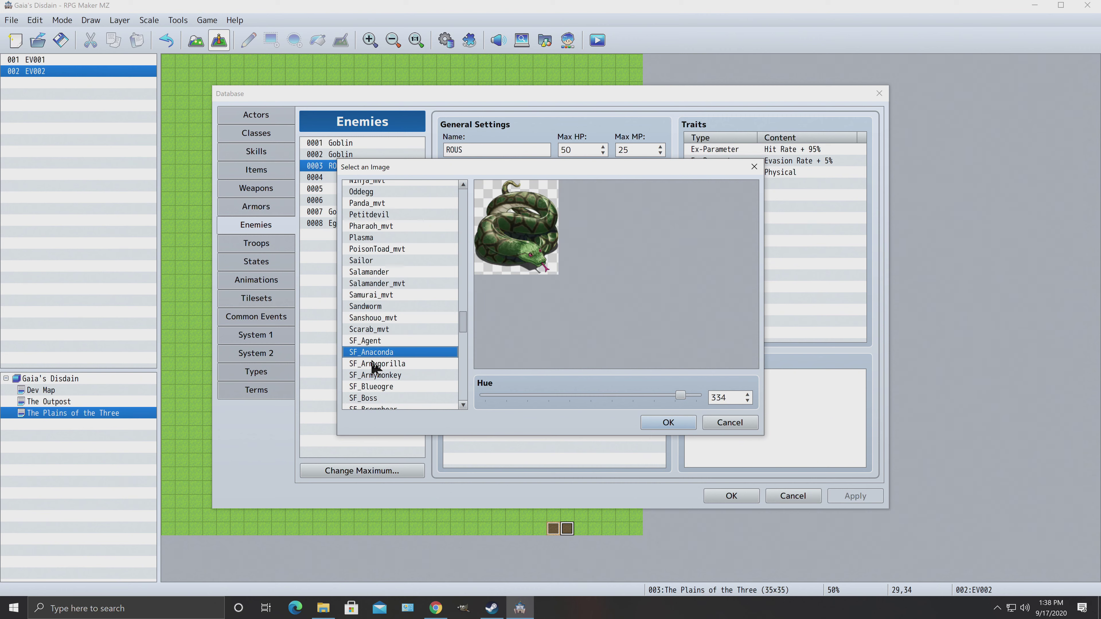
pyautogui.click(373, 365)
pyautogui.scroll(-2, 377, 353)
pyautogui.click(377, 352)
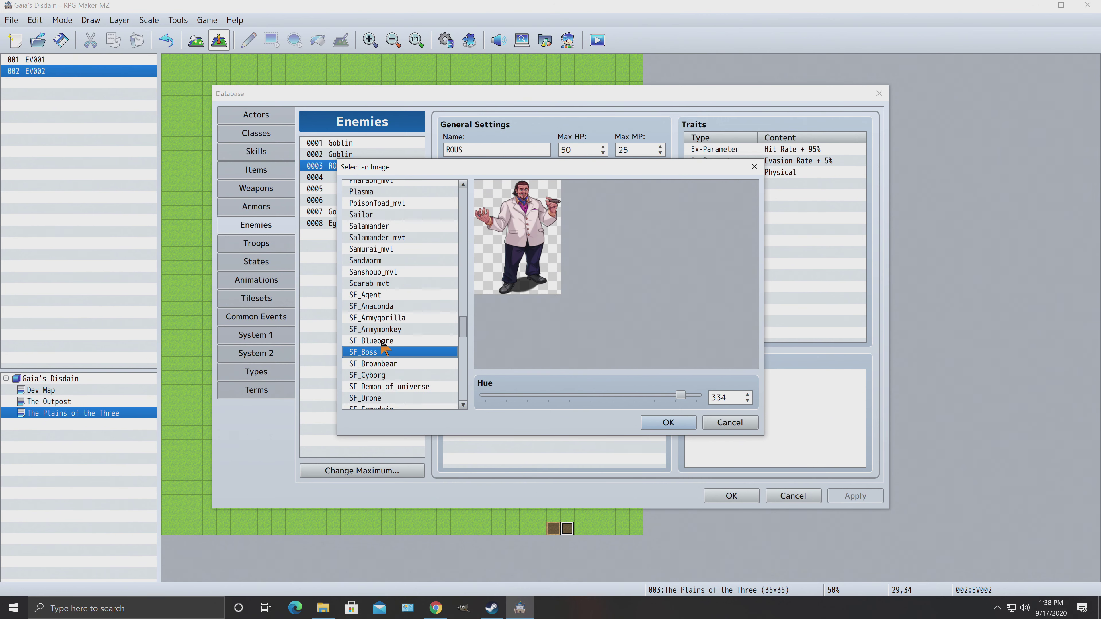
pyautogui.click(380, 342)
pyautogui.scroll(-1, 382, 349)
pyautogui.click(382, 352)
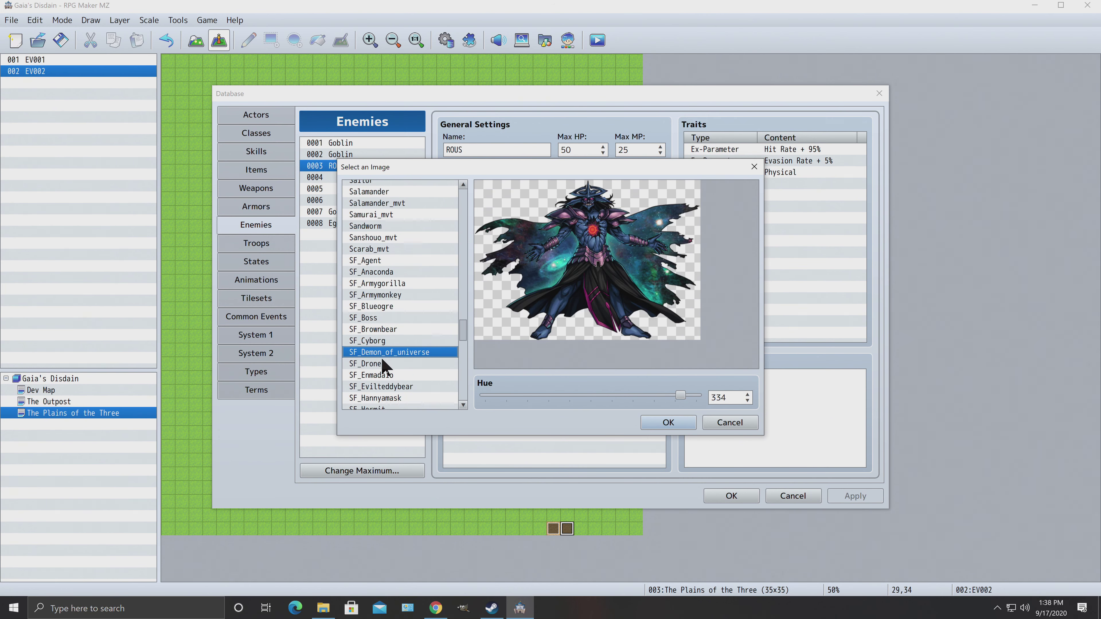
pyautogui.click(382, 364)
pyautogui.scroll(-2, 381, 356)
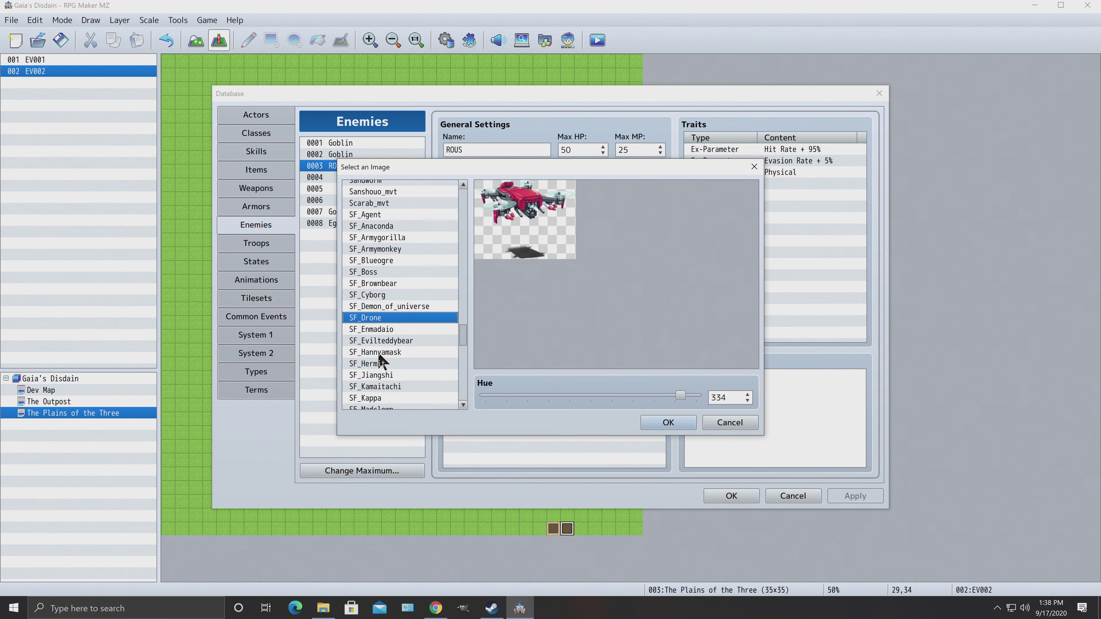
pyautogui.click(380, 353)
pyautogui.click(381, 363)
pyautogui.scroll(-2, 381, 363)
pyautogui.click(380, 352)
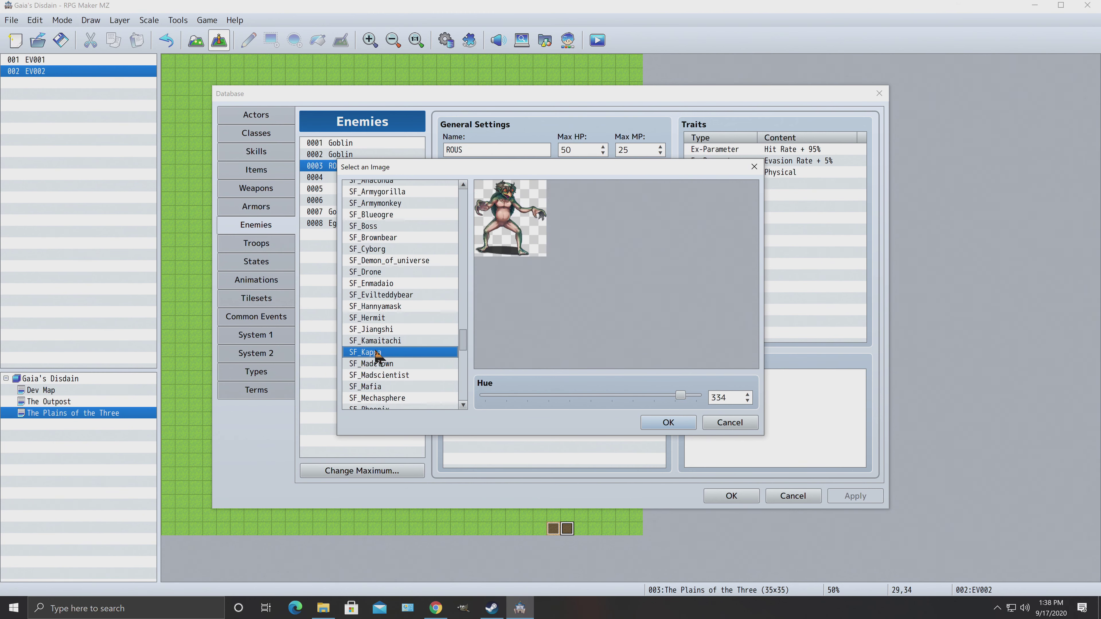
pyautogui.click(742, 425)
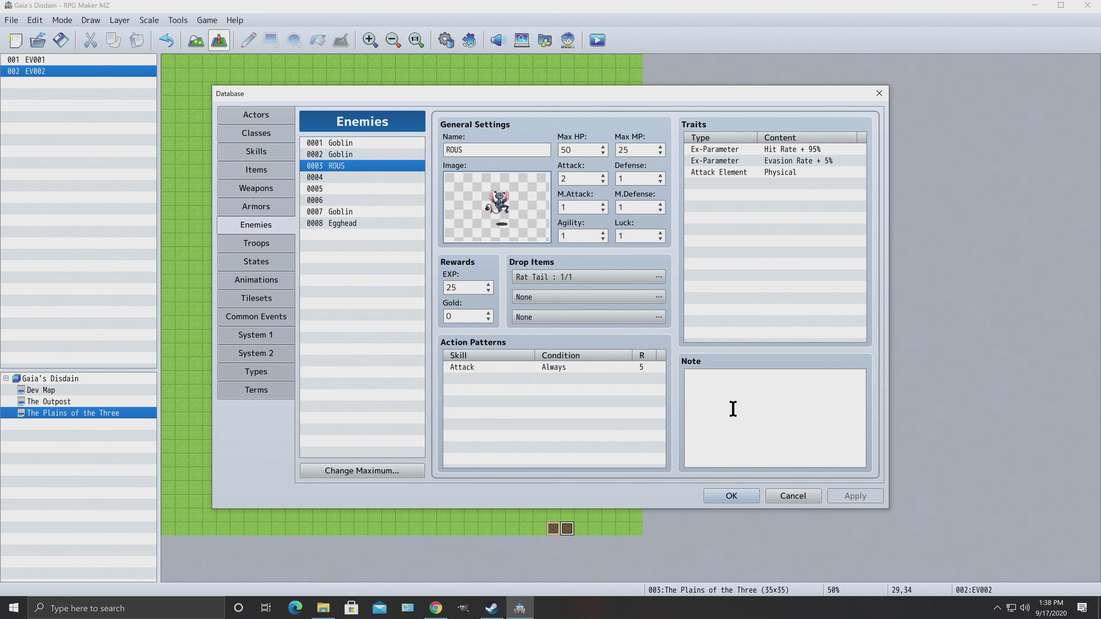
pyautogui.click(731, 496)
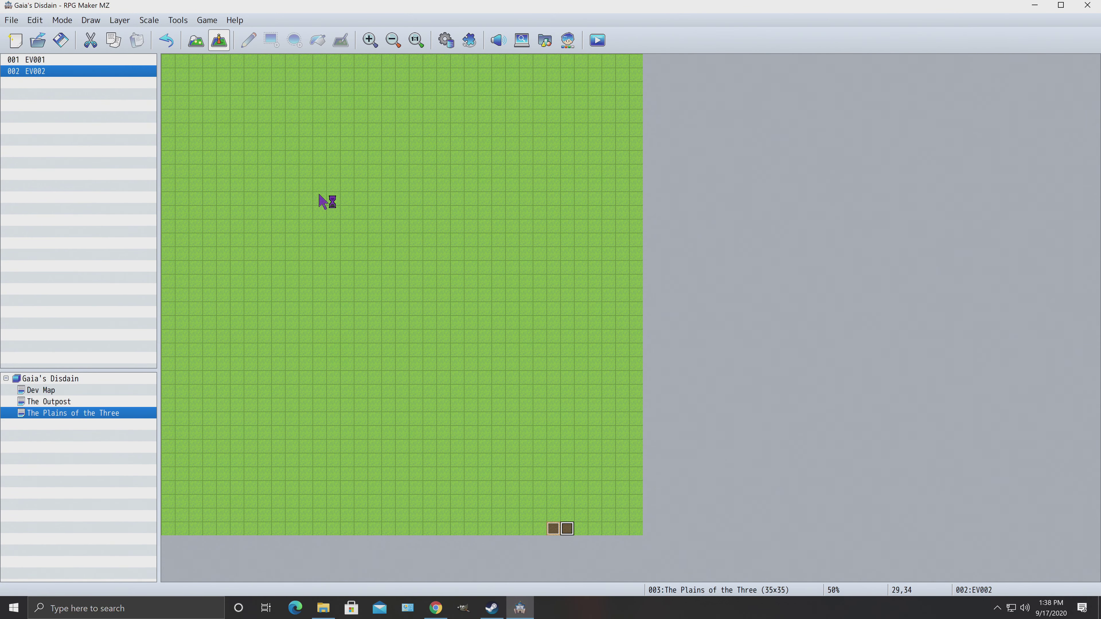
# Step: Check the ROUS enemy's Petitdevil image in the database once more and close the database without changes
pyautogui.click(447, 40)
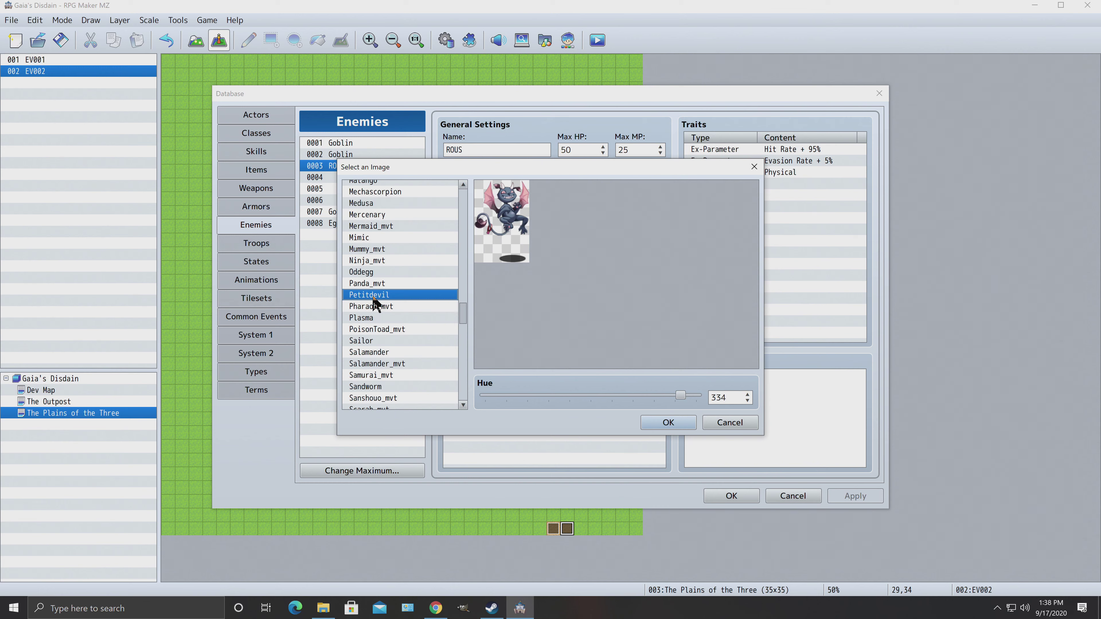
pyautogui.click(725, 423)
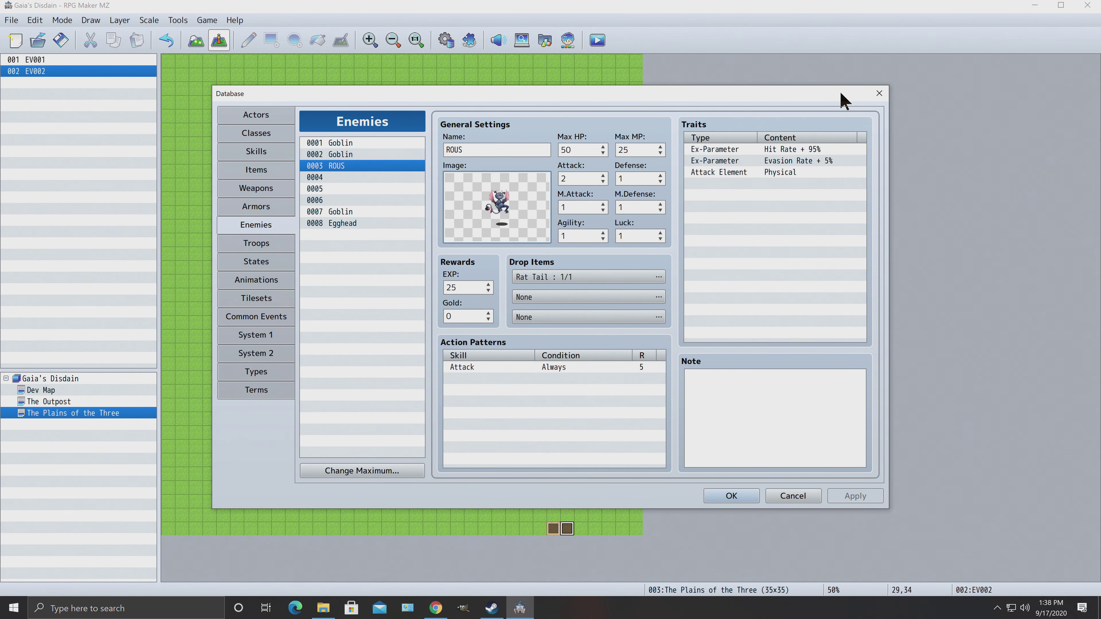
pyautogui.click(879, 93)
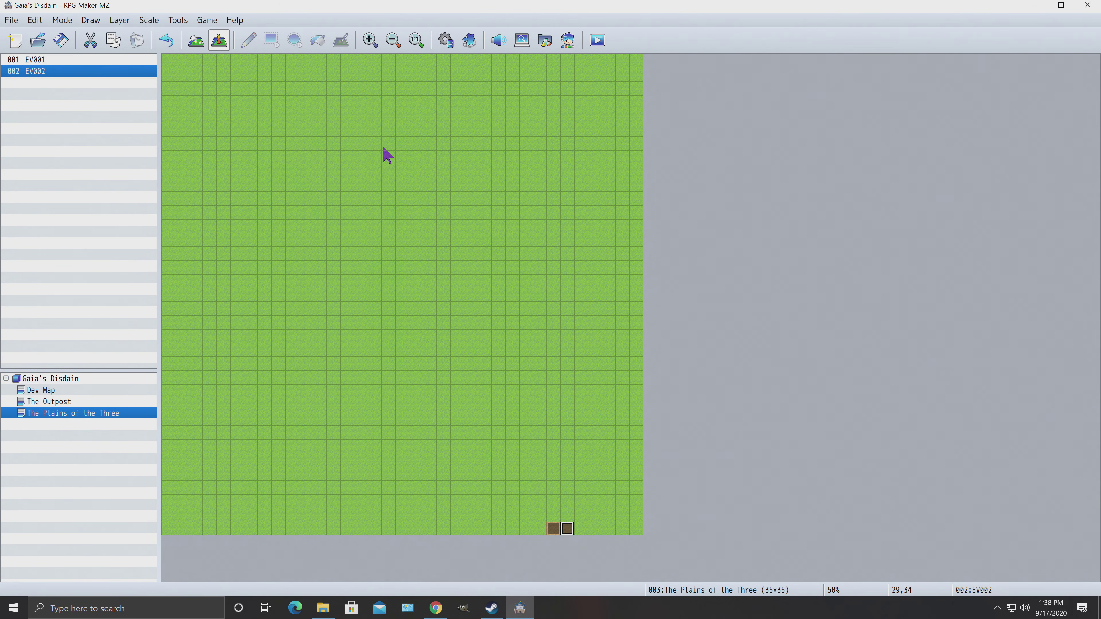
# Step: Create a new event named ROUS 01 at tile 17,11 on The Plains of the Three map
pyautogui.click(407, 215)
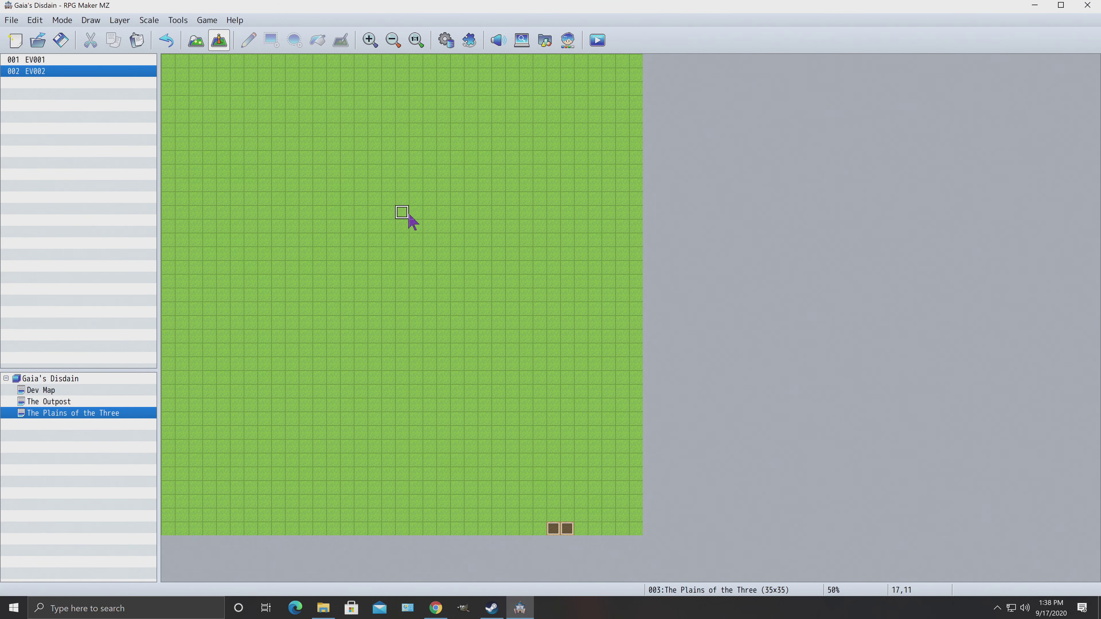
pyautogui.rightClick(408, 215)
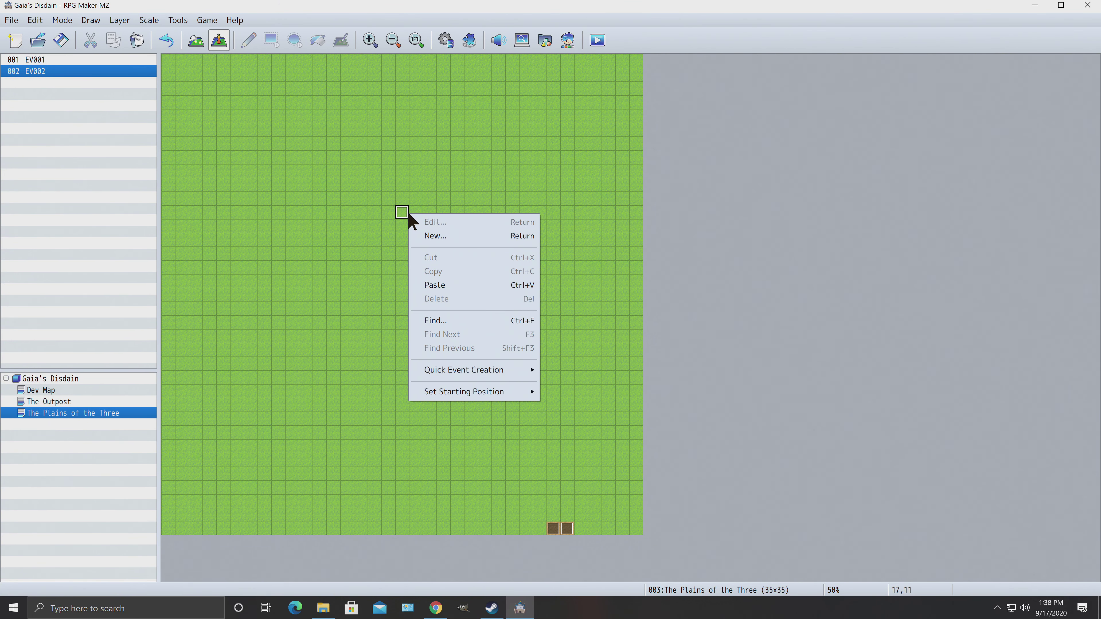
pyautogui.click(435, 238)
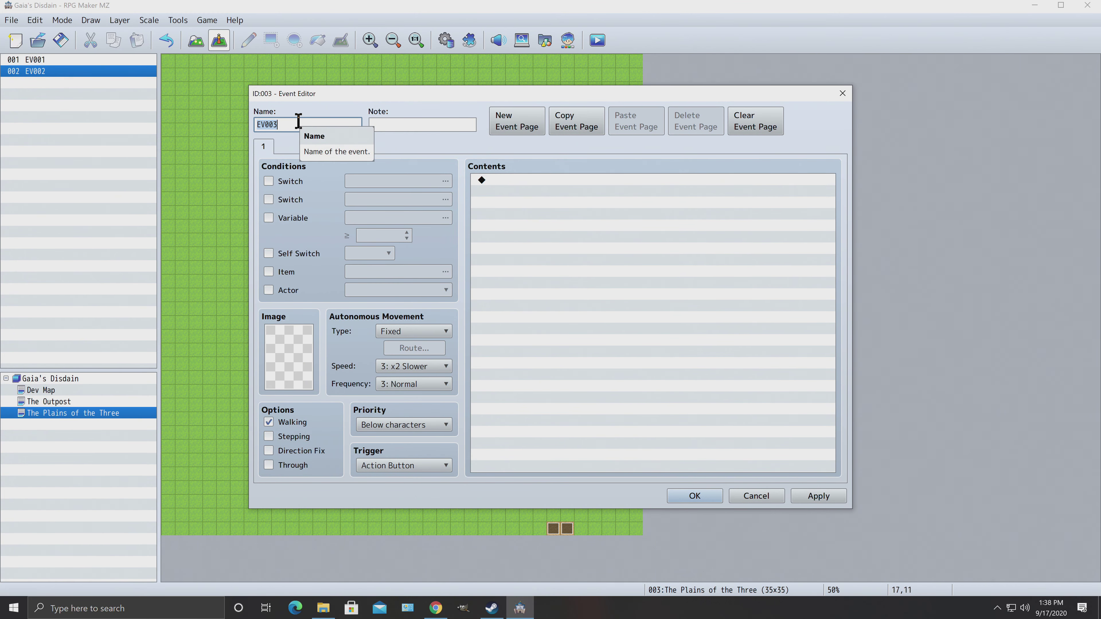
pyautogui.write('ROUS 01')
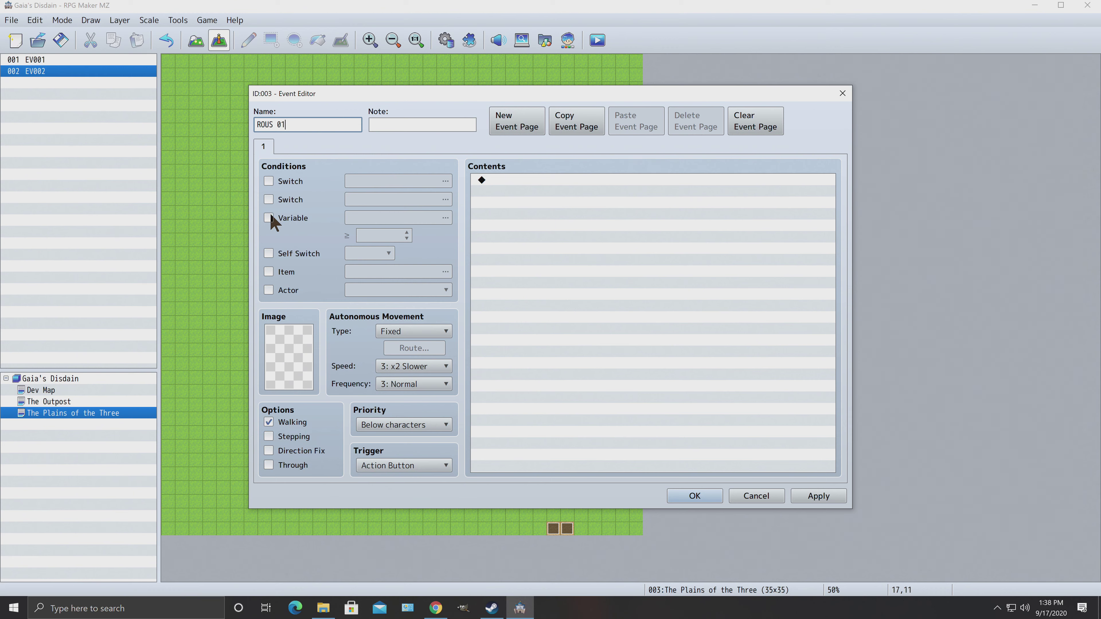
# Step: Open the image selection for the ROUS 01 event and preview the character sheets from Package3_mvt back up to clone1
pyautogui.click(291, 362)
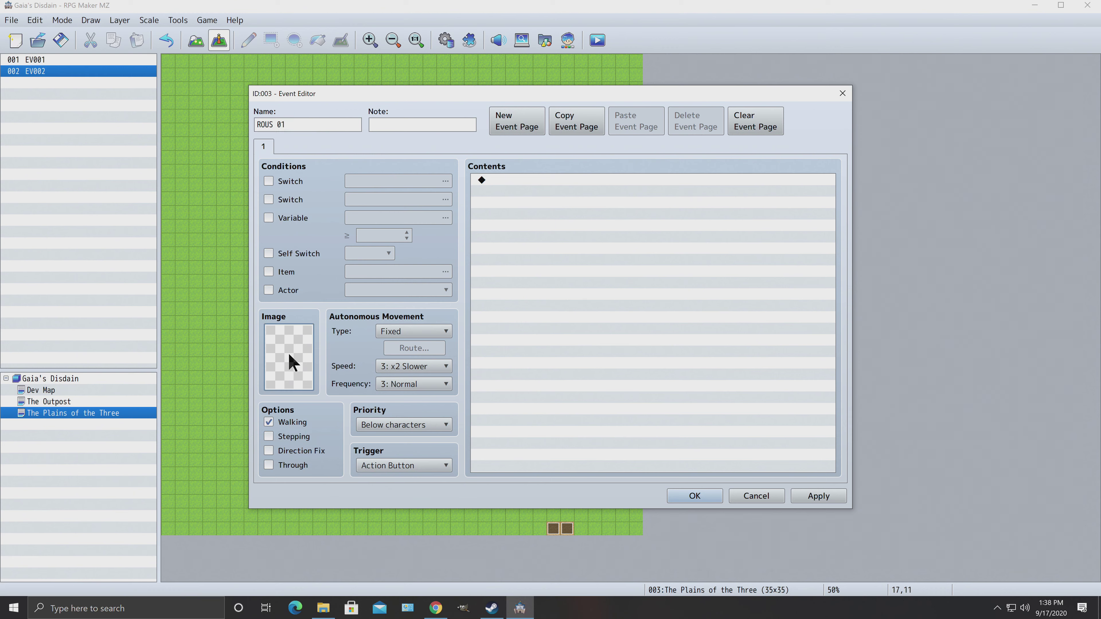
pyautogui.doubleClick(291, 362)
pyautogui.moveTo(466, 210); pyautogui.dragTo(468, 251)
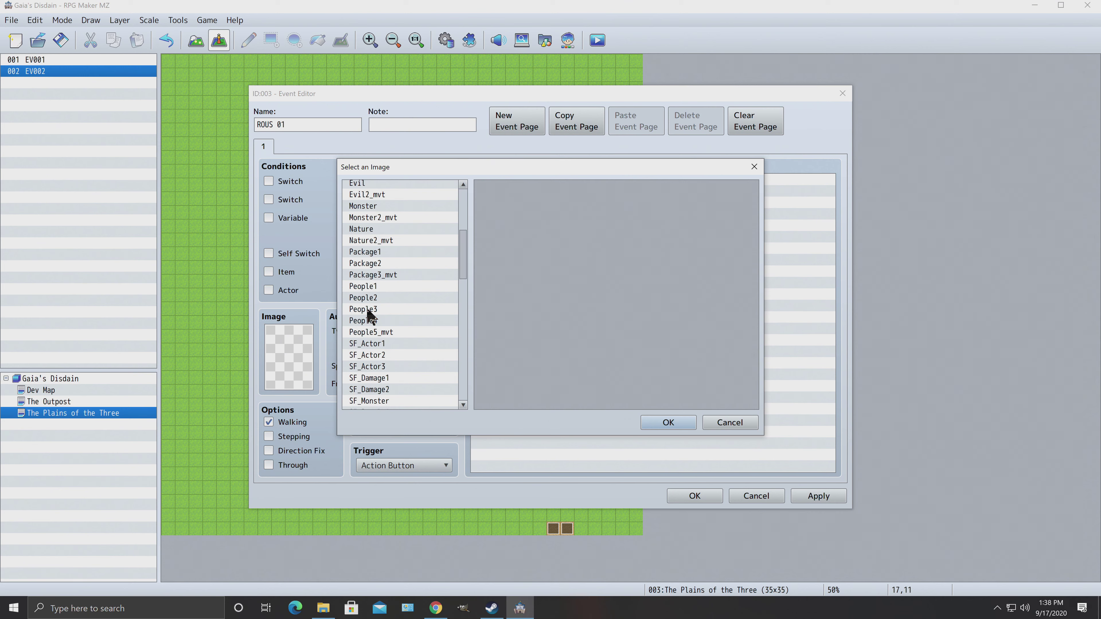
pyautogui.click(368, 275)
pyautogui.click(367, 264)
pyautogui.click(369, 244)
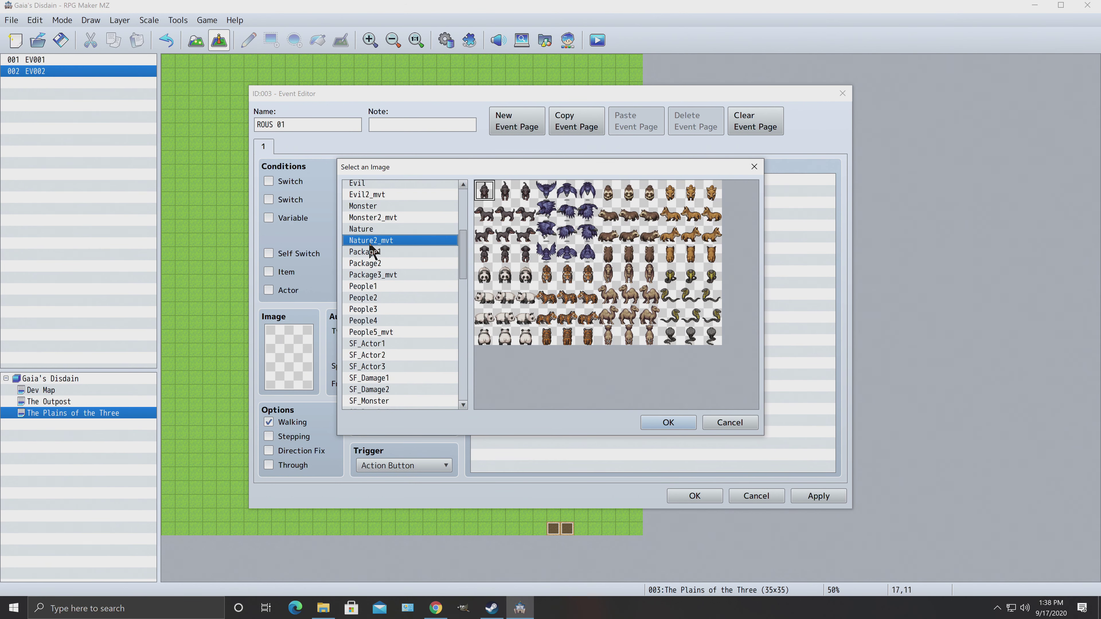
pyautogui.click(368, 229)
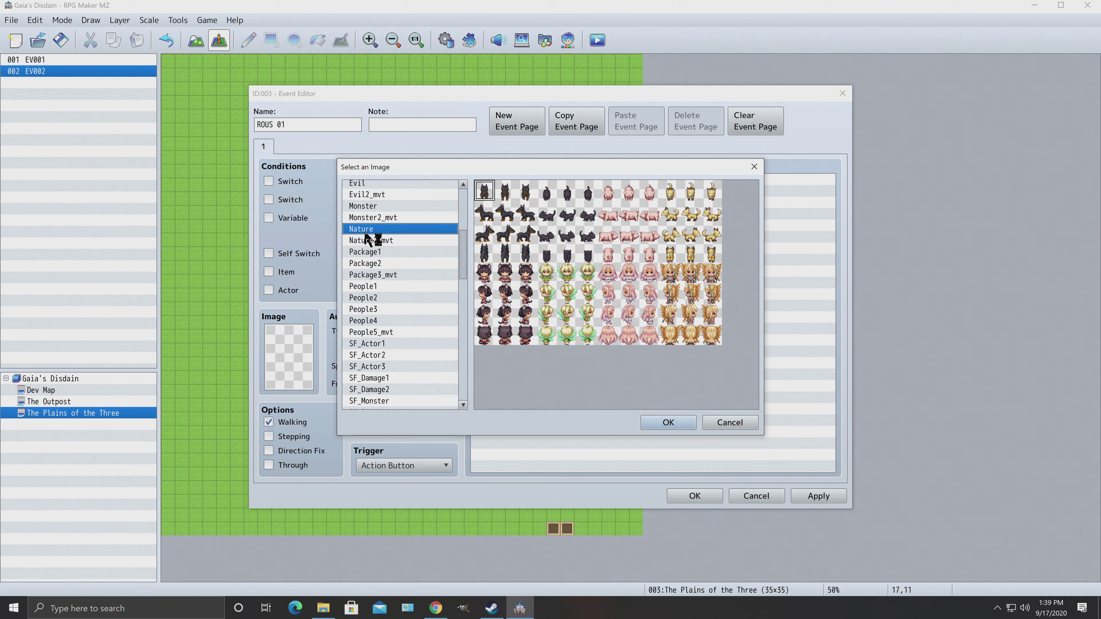
pyautogui.click(375, 220)
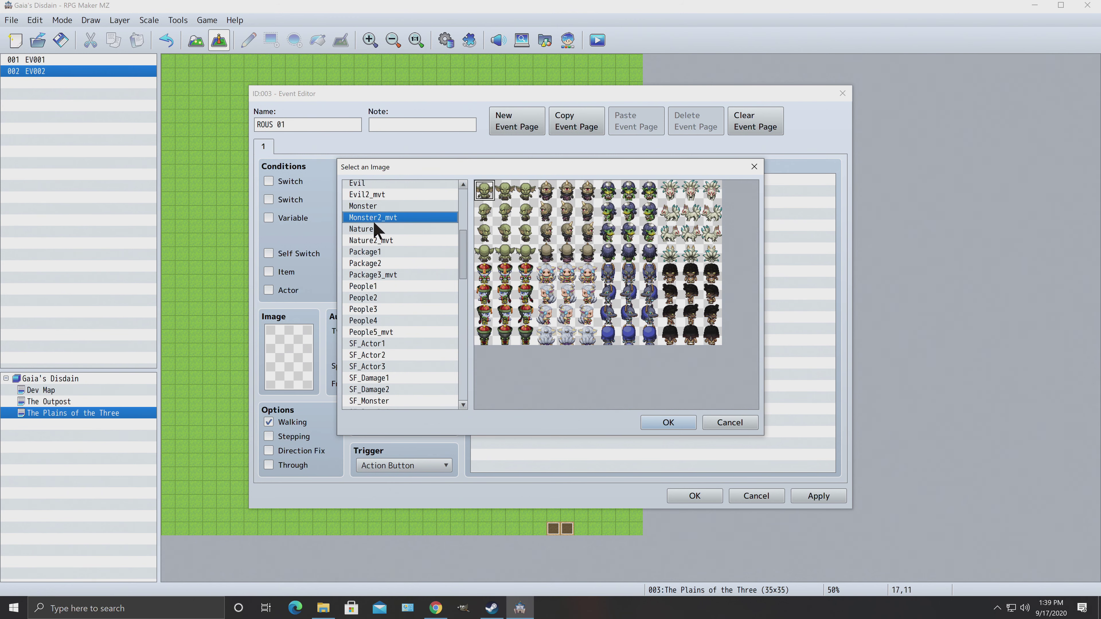
pyautogui.click(372, 206)
pyautogui.click(369, 194)
pyautogui.press('Up')
pyautogui.press('Up')
pyautogui.scroll(1, 392, 231)
pyautogui.press('Up')
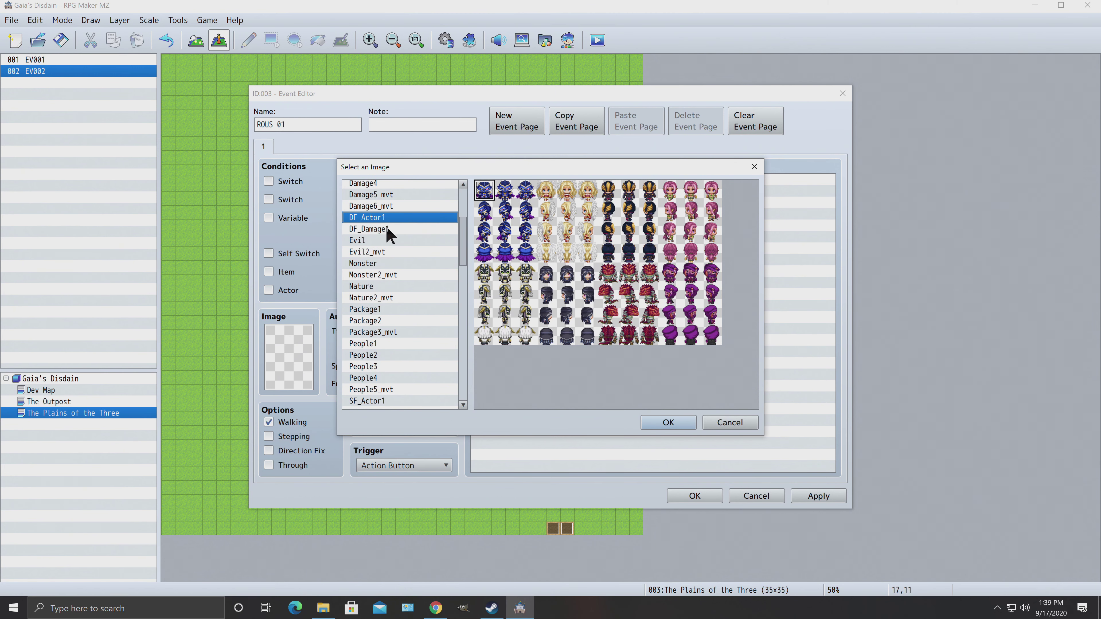
pyautogui.press('Up')
pyautogui.press('Up')
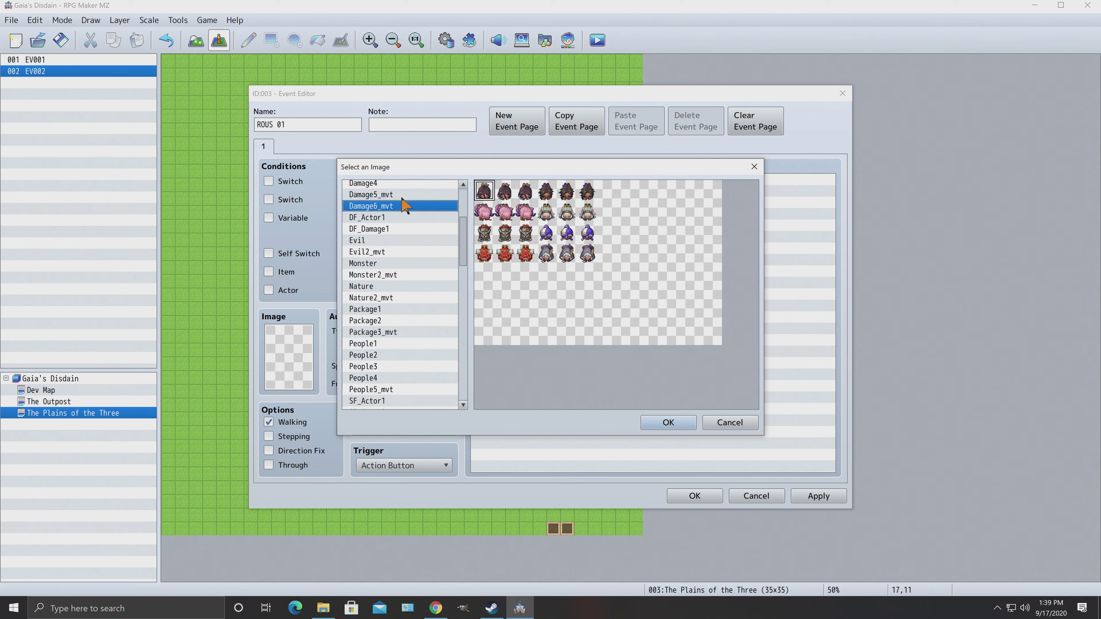
pyautogui.scroll(1, 399, 229)
pyautogui.press('Up')
pyautogui.press('Up')
pyautogui.press('Up')
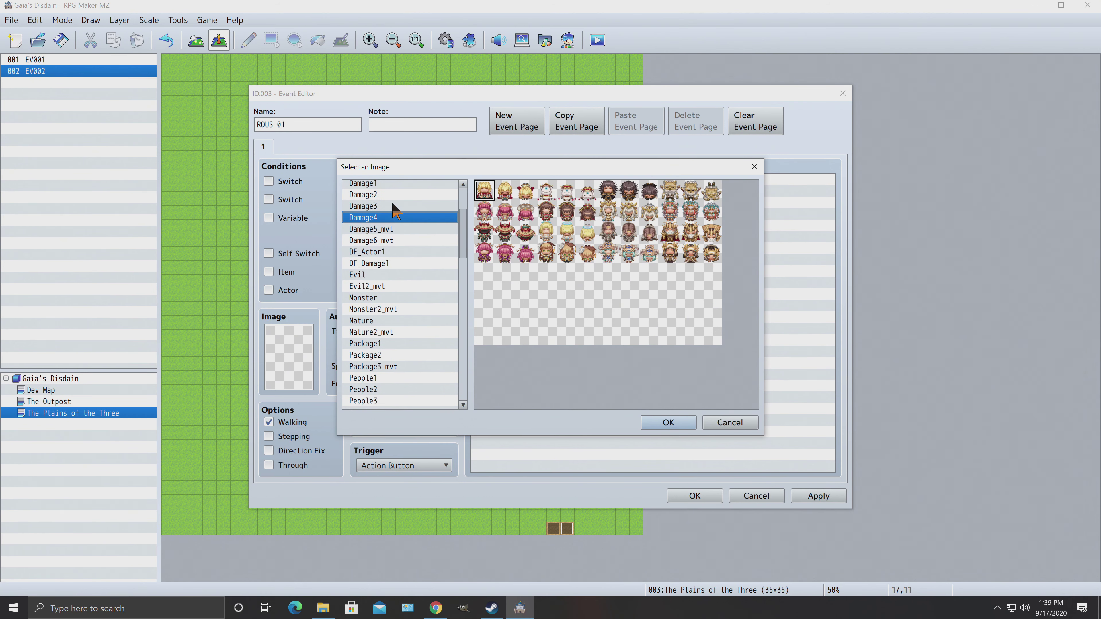
pyautogui.press('Up')
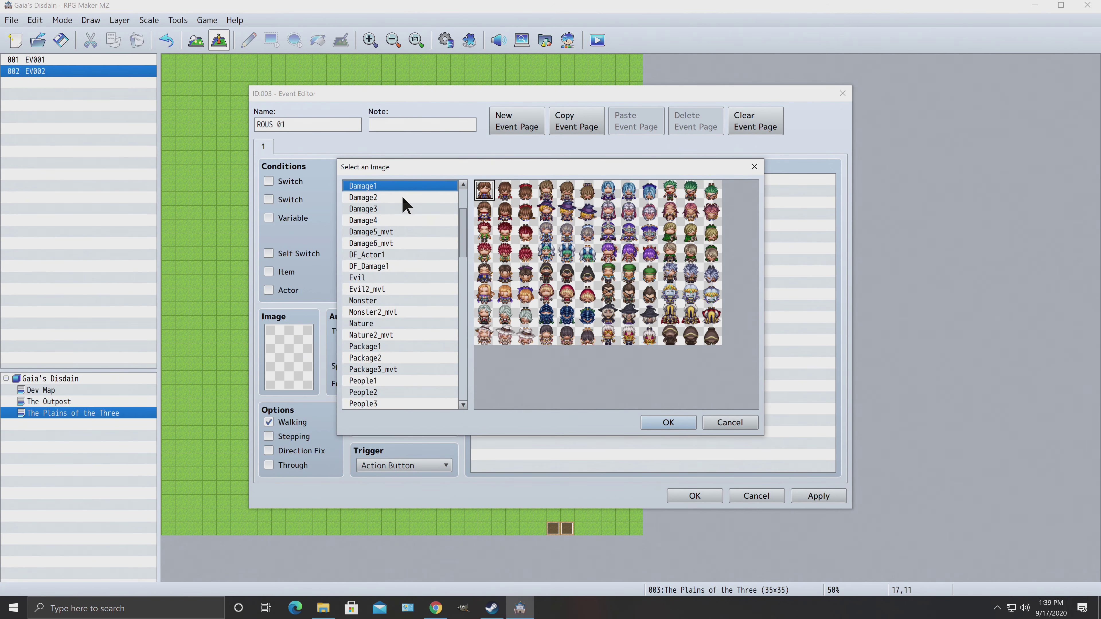
pyautogui.scroll(1, 408, 245)
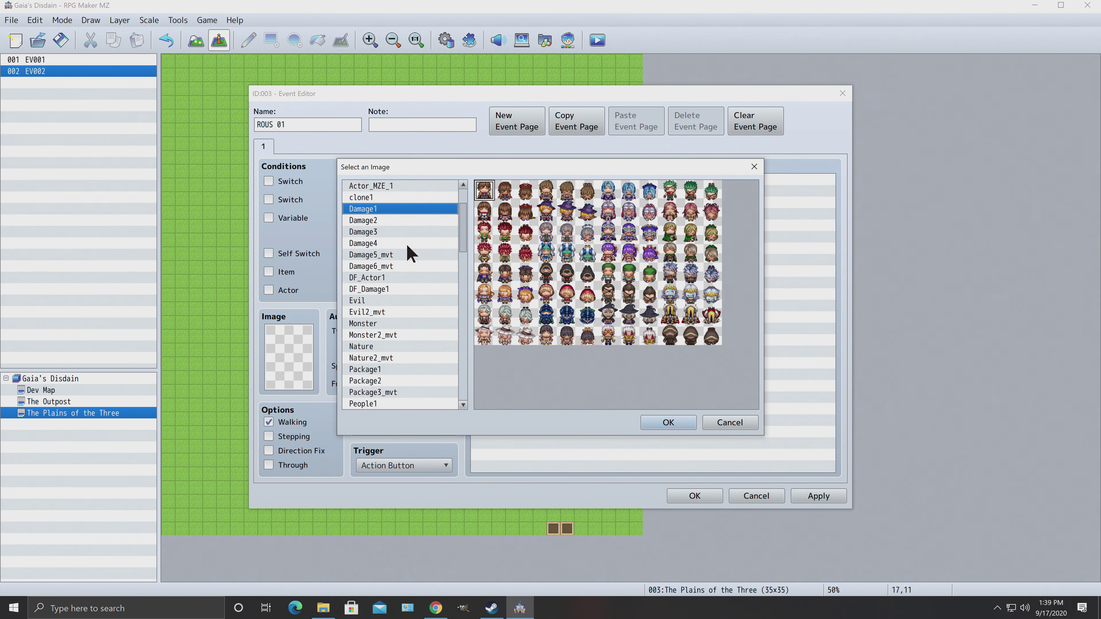
pyautogui.click(386, 199)
# Step: Preview the SF_Monster, TV, TVD, Vehicle and !Chest sheets as candidates for the event image
pyautogui.scroll(-4, 397, 244)
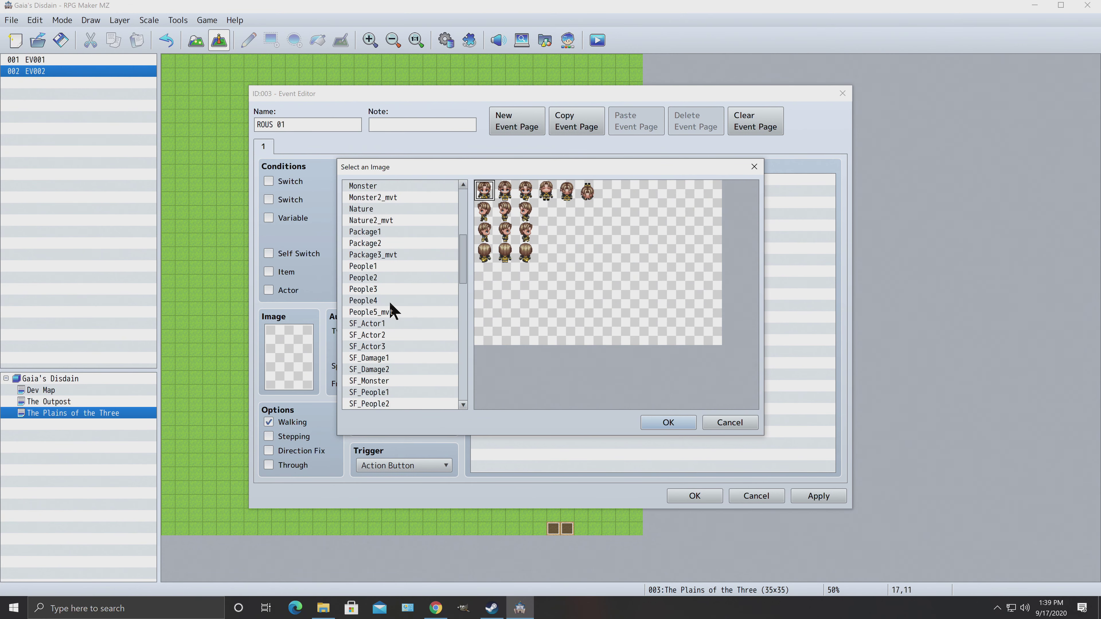
pyautogui.click(388, 380)
pyautogui.scroll(-2, 422, 352)
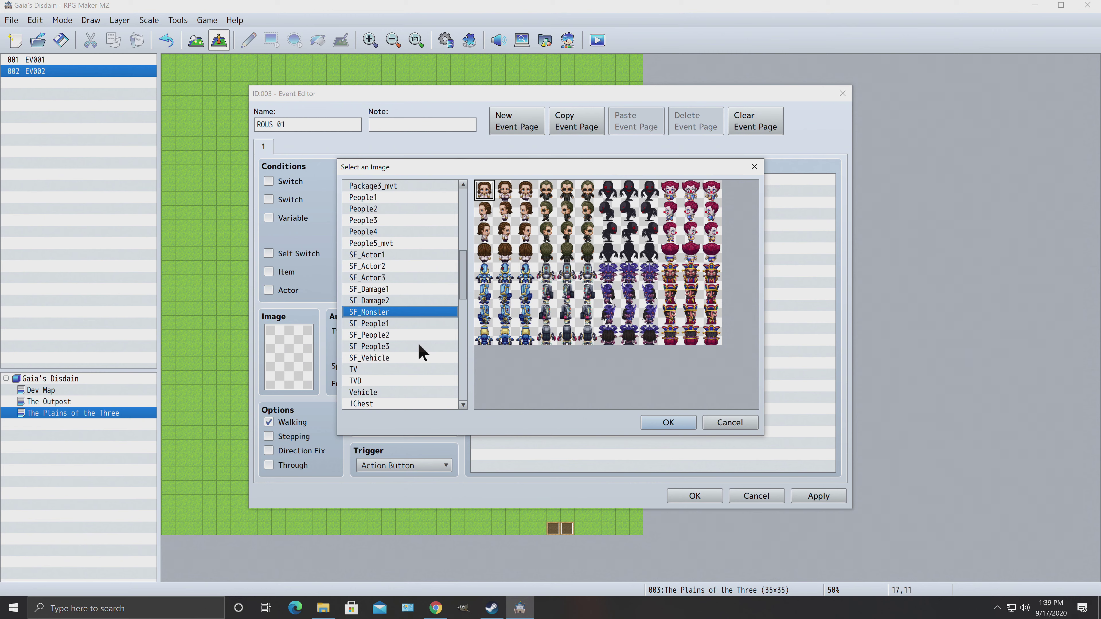
pyautogui.click(382, 371)
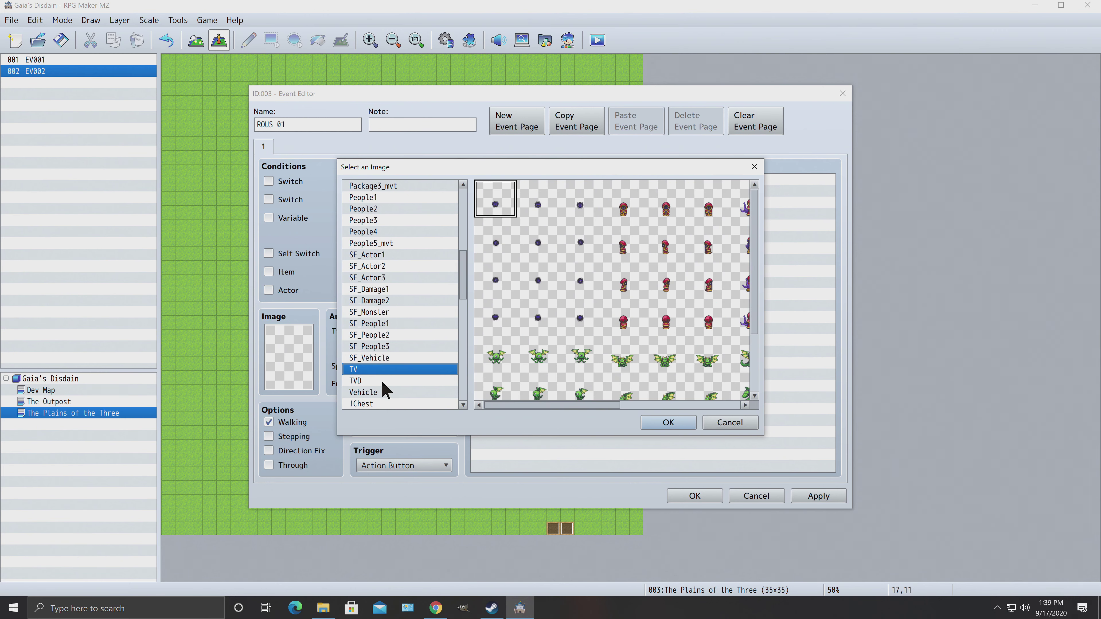
pyautogui.scroll(-2, 644, 284)
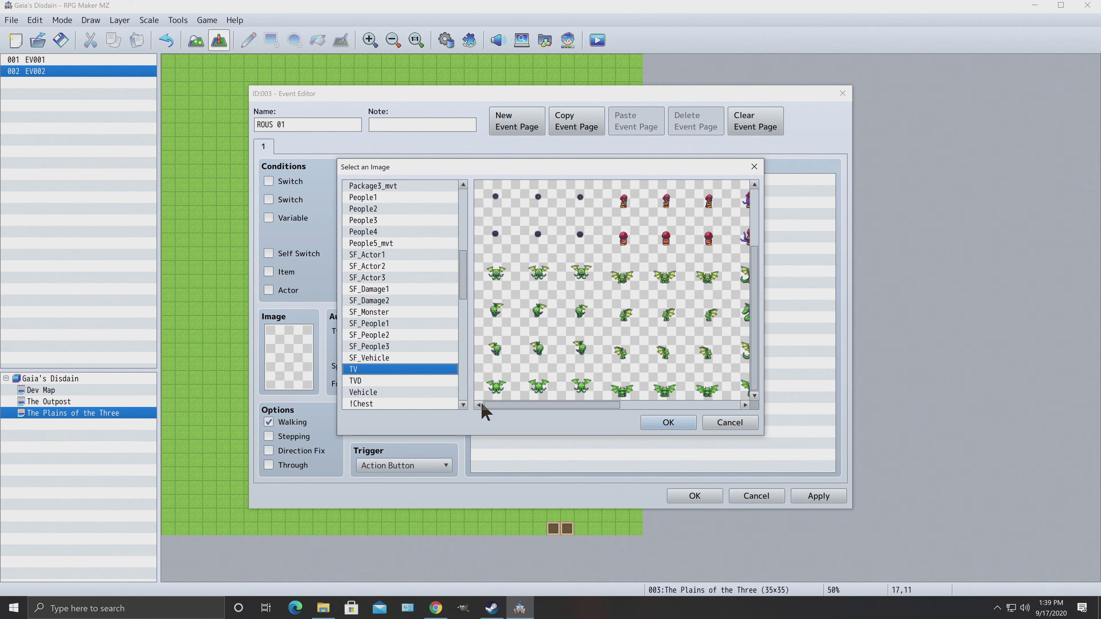
pyautogui.click(353, 381)
pyautogui.scroll(-2, 620, 309)
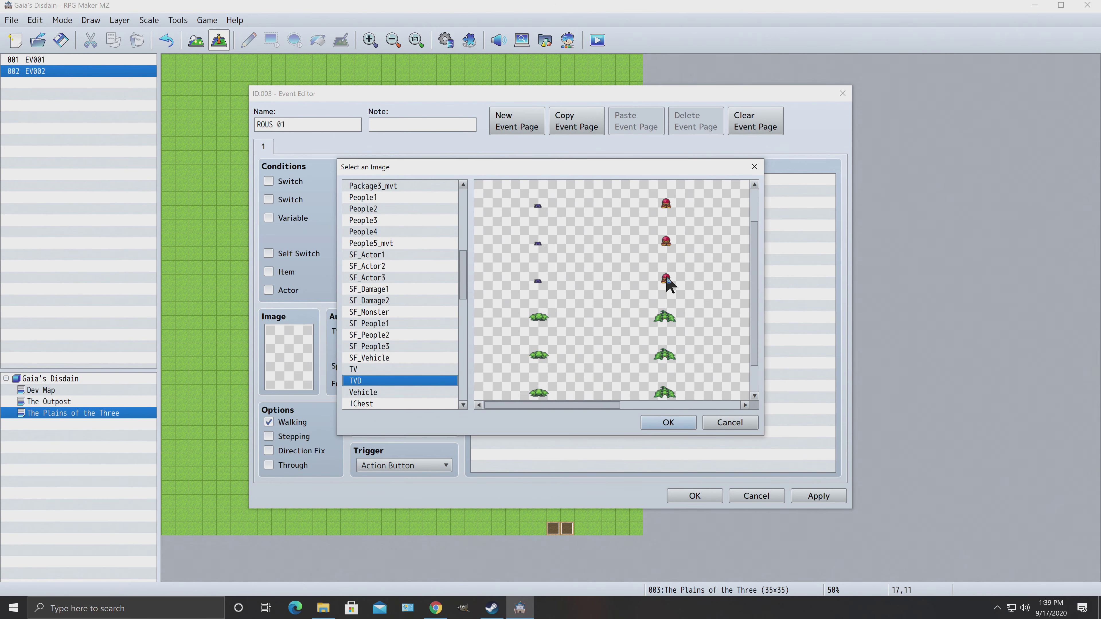
pyautogui.click(375, 392)
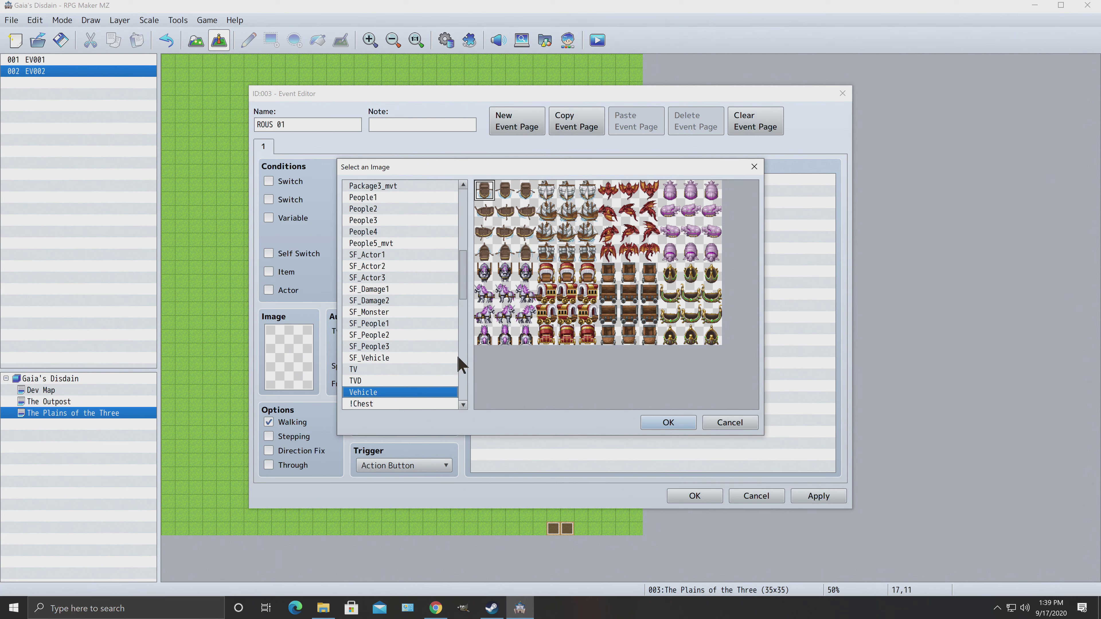
pyautogui.click(371, 402)
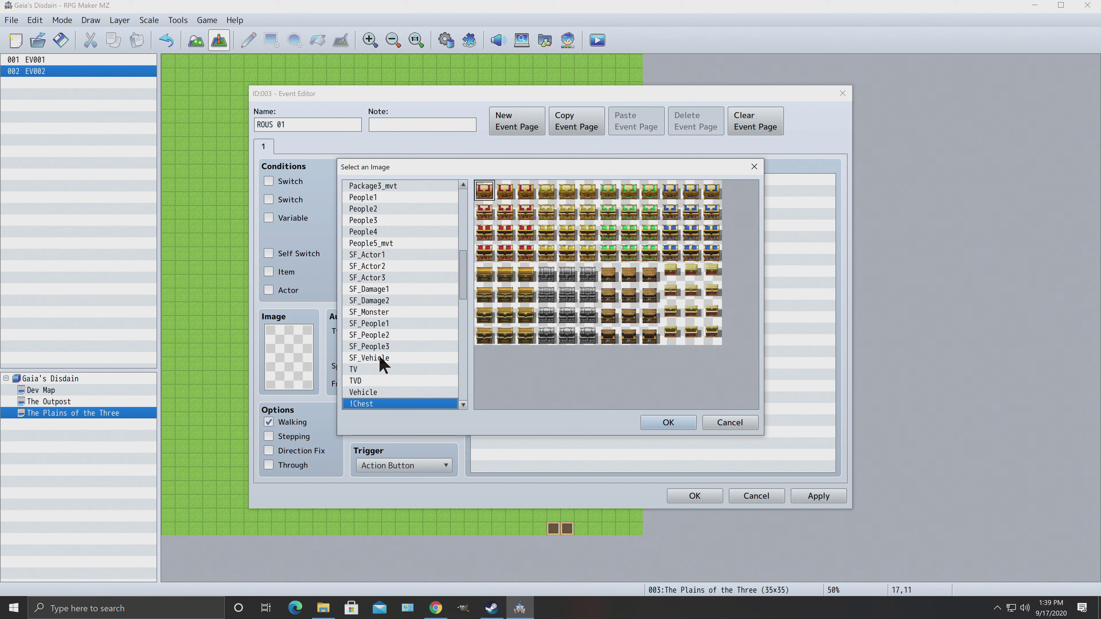
# Step: Recheck the character sheets from Nature2_mvt back up to Damage2, including the Monster and Evil sets, for a suitable ROUS sprite
pyautogui.scroll(7, 381, 364)
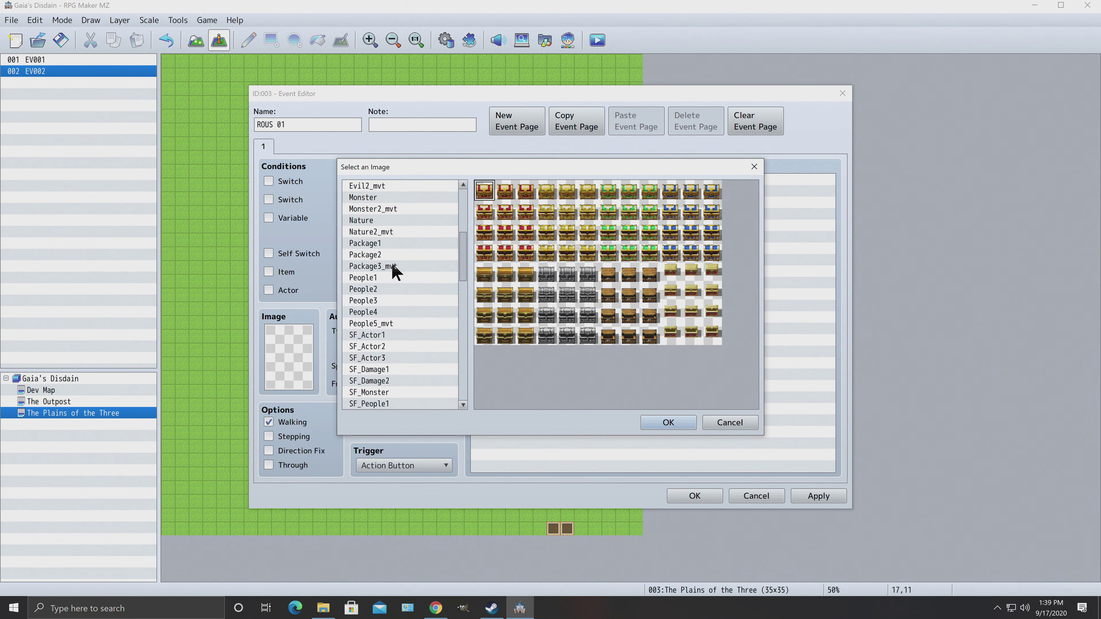
pyautogui.click(379, 233)
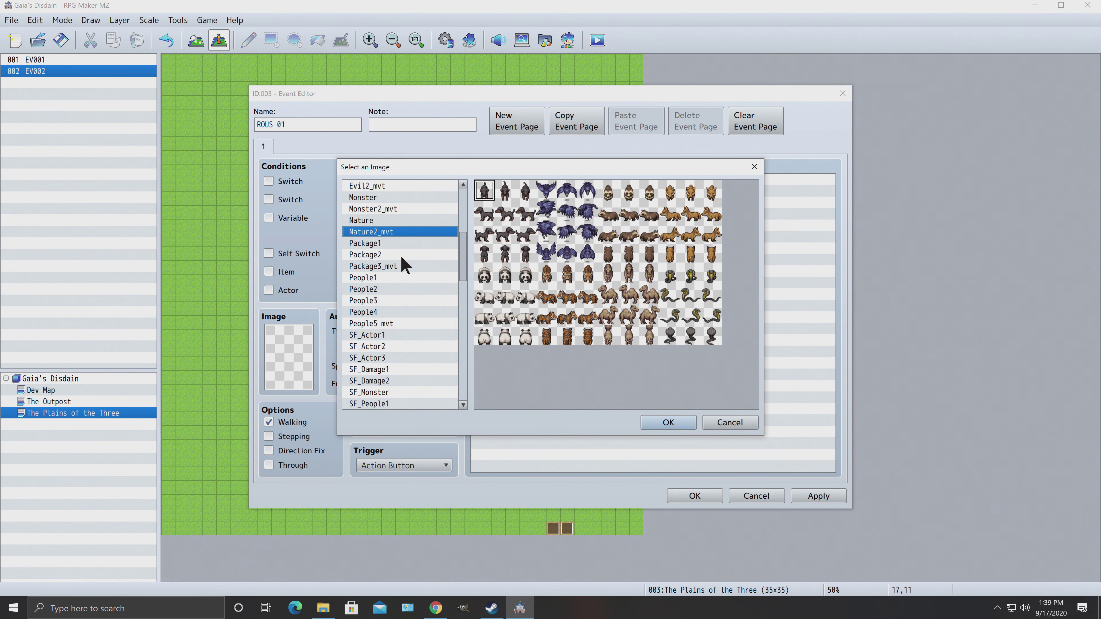
pyautogui.scroll(1, 405, 265)
pyautogui.click(373, 234)
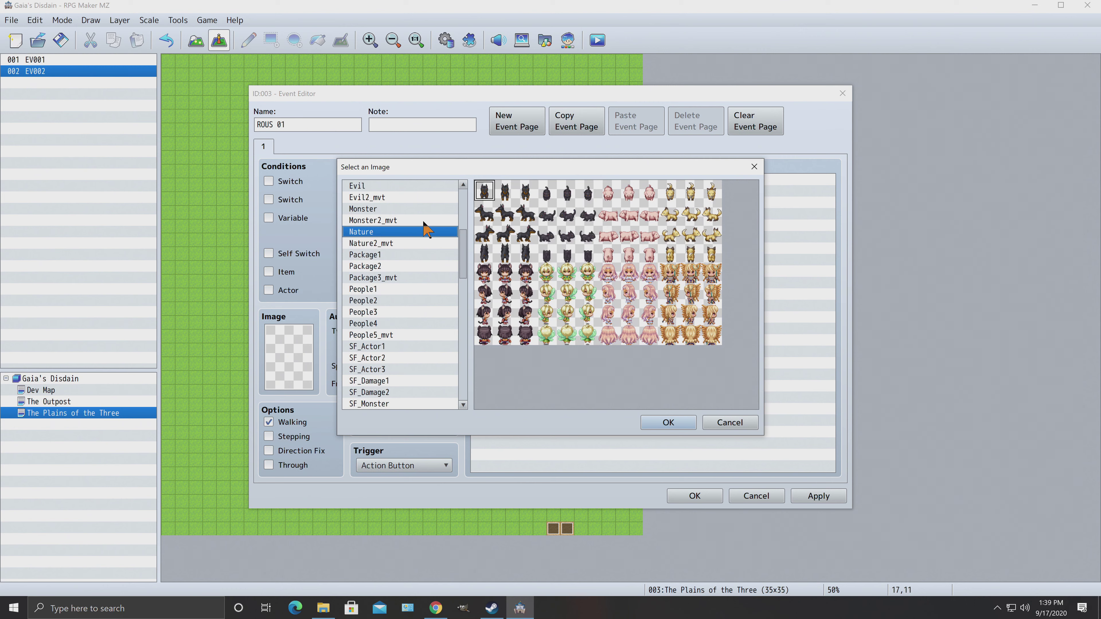
pyautogui.click(405, 221)
pyautogui.scroll(1, 401, 228)
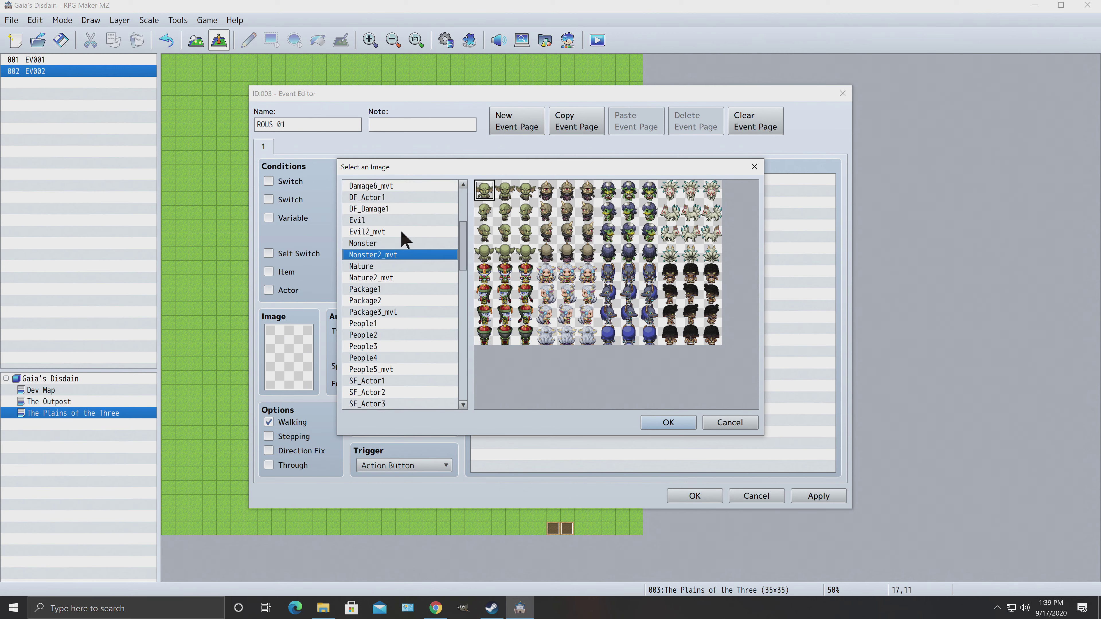
pyautogui.click(387, 244)
pyautogui.scroll(1, 397, 251)
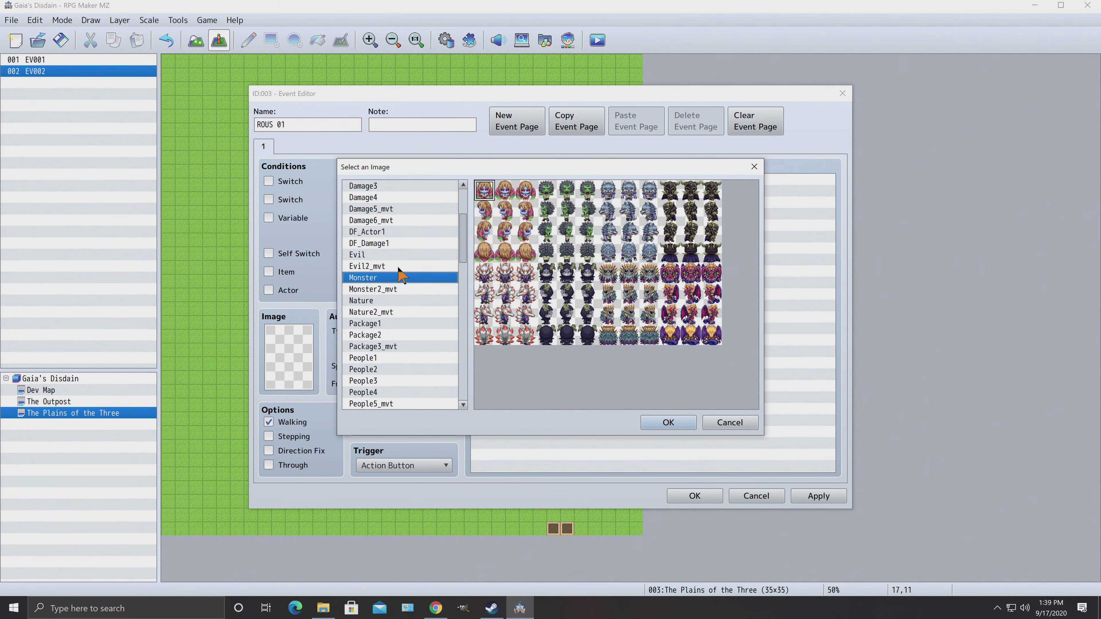
pyautogui.click(402, 266)
pyautogui.click(386, 256)
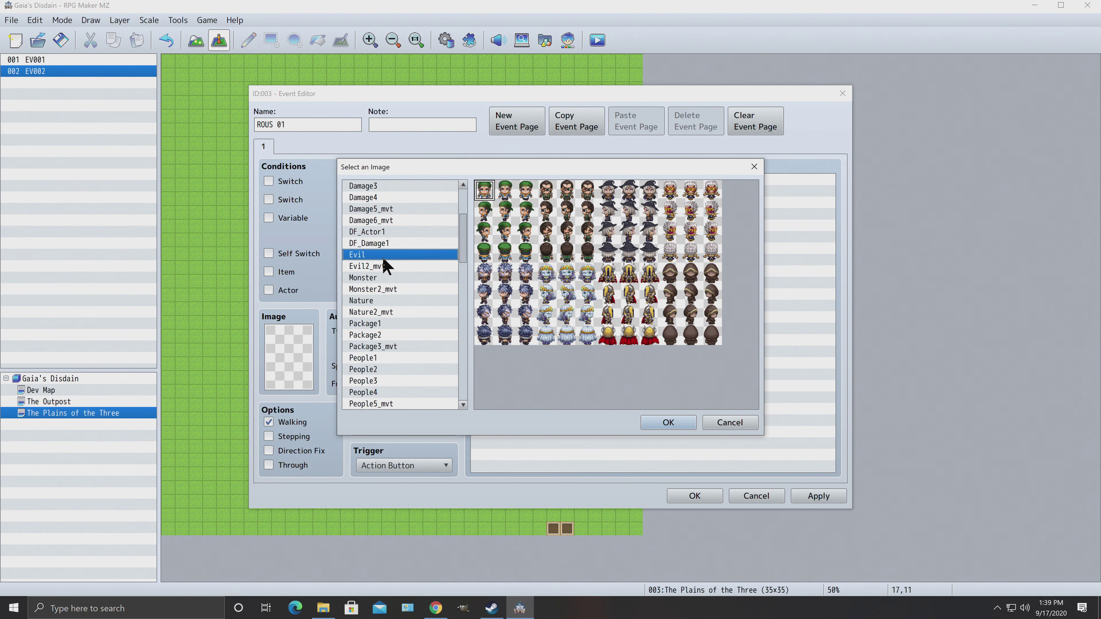
pyautogui.click(395, 244)
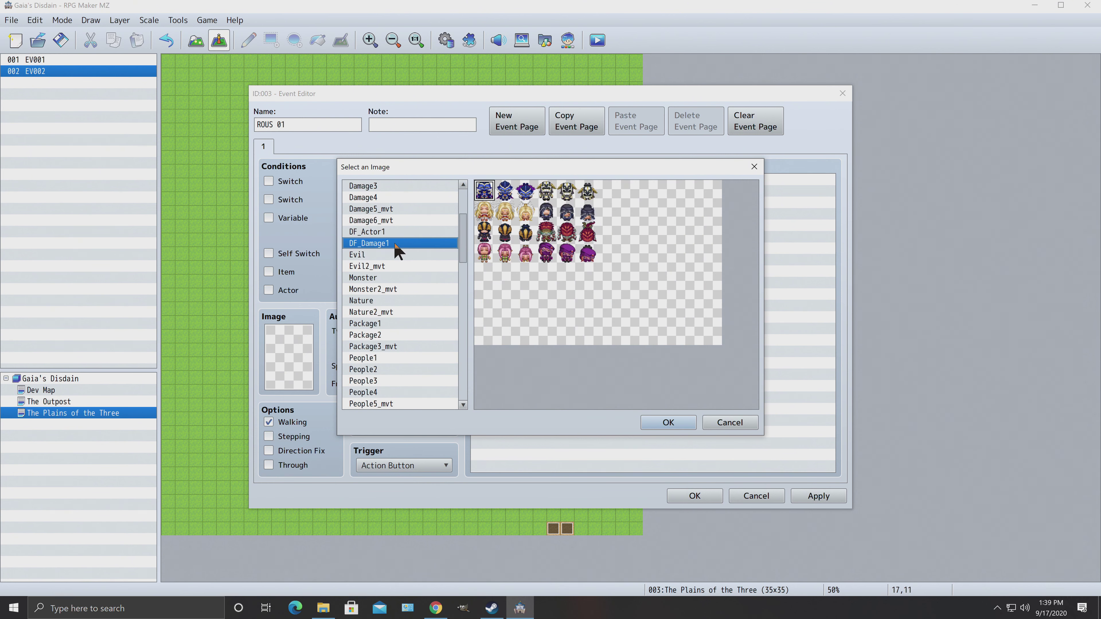
pyautogui.scroll(1, 404, 251)
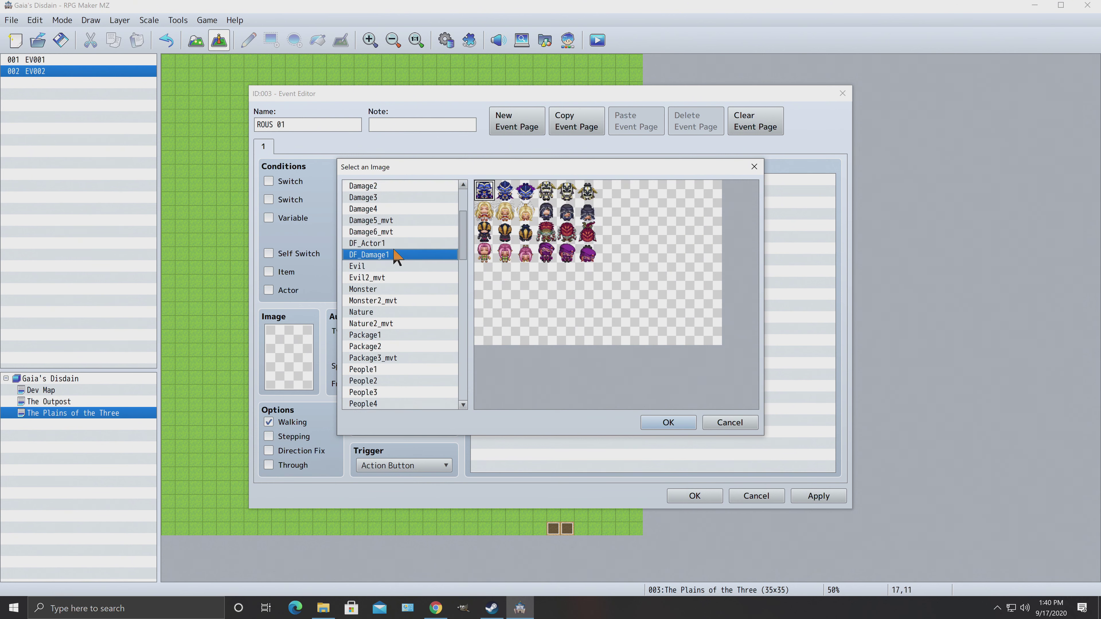
pyautogui.click(399, 244)
pyautogui.click(406, 233)
pyautogui.click(409, 221)
pyautogui.click(406, 209)
pyautogui.click(408, 187)
pyautogui.scroll(3, 434, 261)
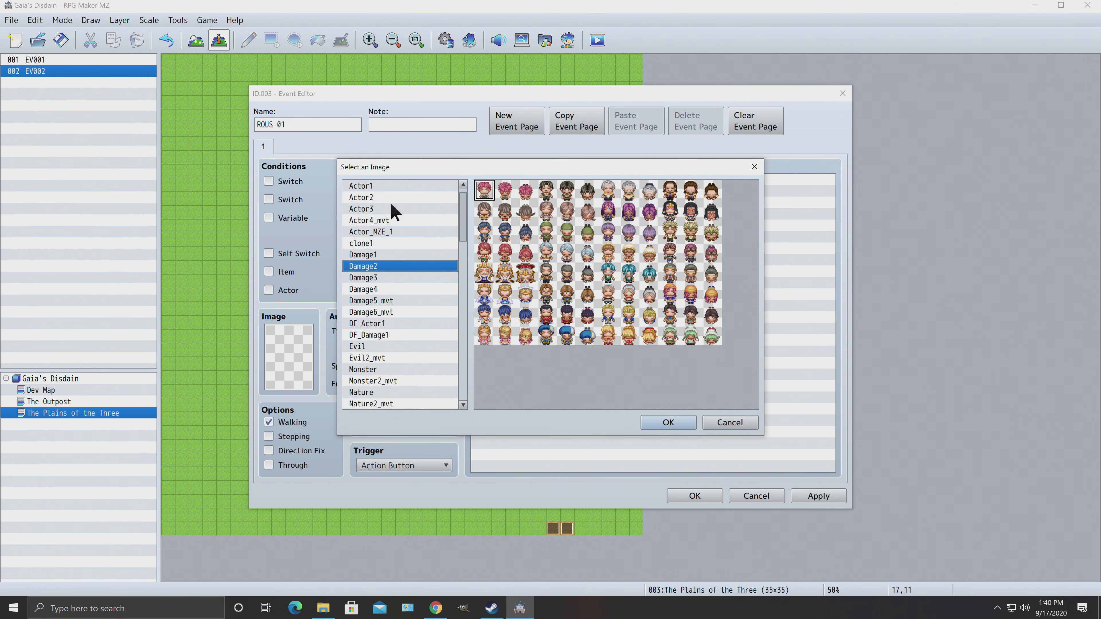
# Step: Preview the character sheets from Actor1 down through the Actor, clone, Damage and DF sets to Evil for a suitable ROUS sprite
pyautogui.click(389, 187)
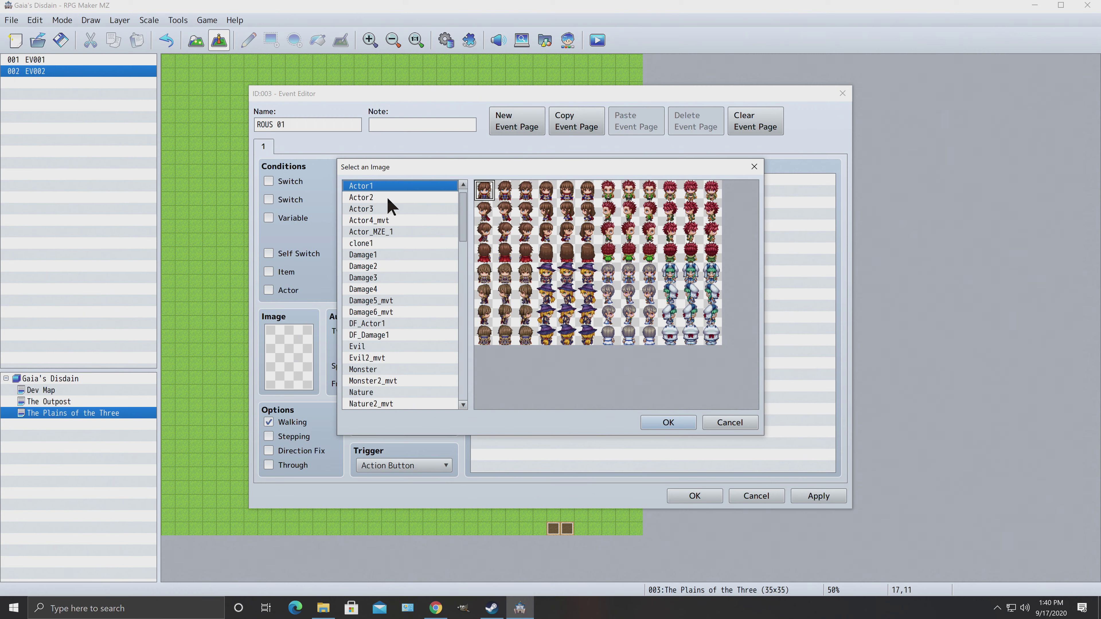
pyautogui.click(388, 198)
pyautogui.click(387, 210)
pyautogui.click(389, 231)
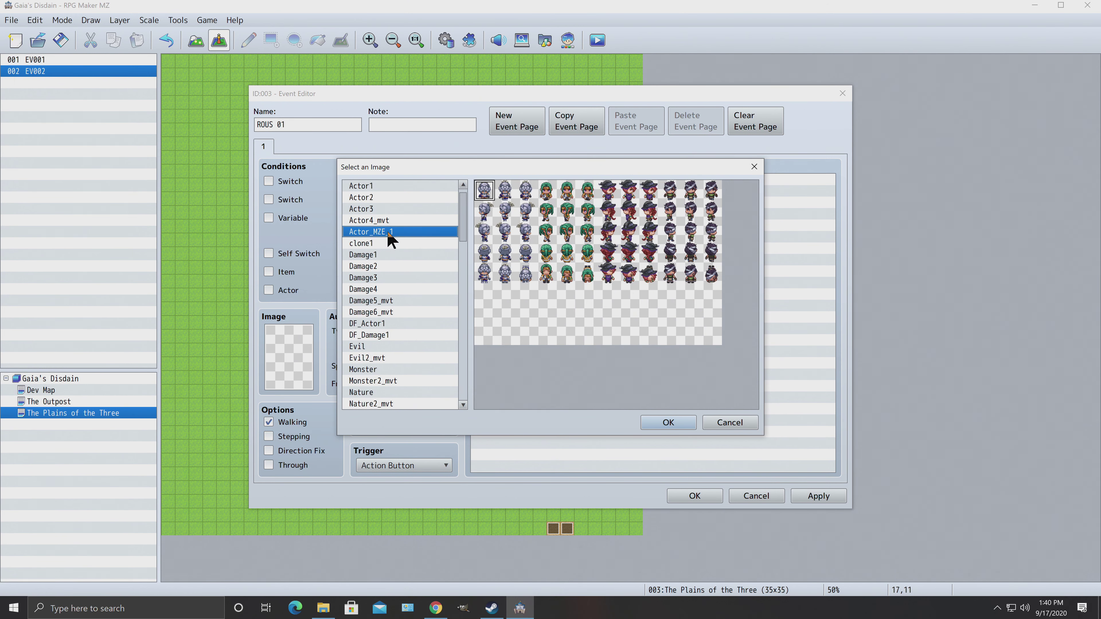
pyautogui.click(383, 244)
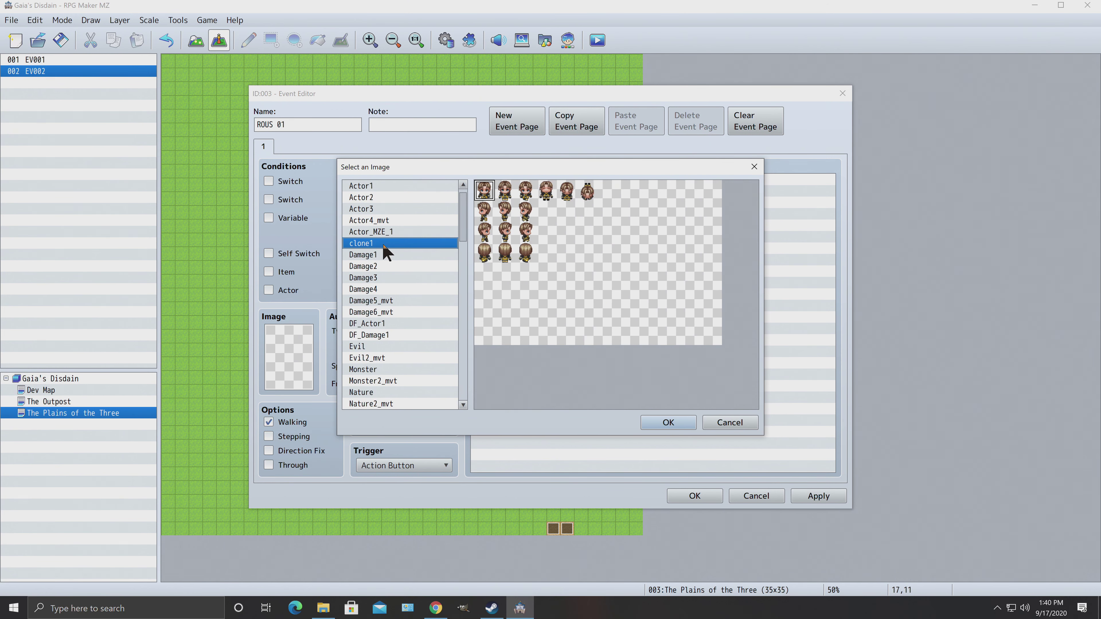
pyautogui.click(384, 257)
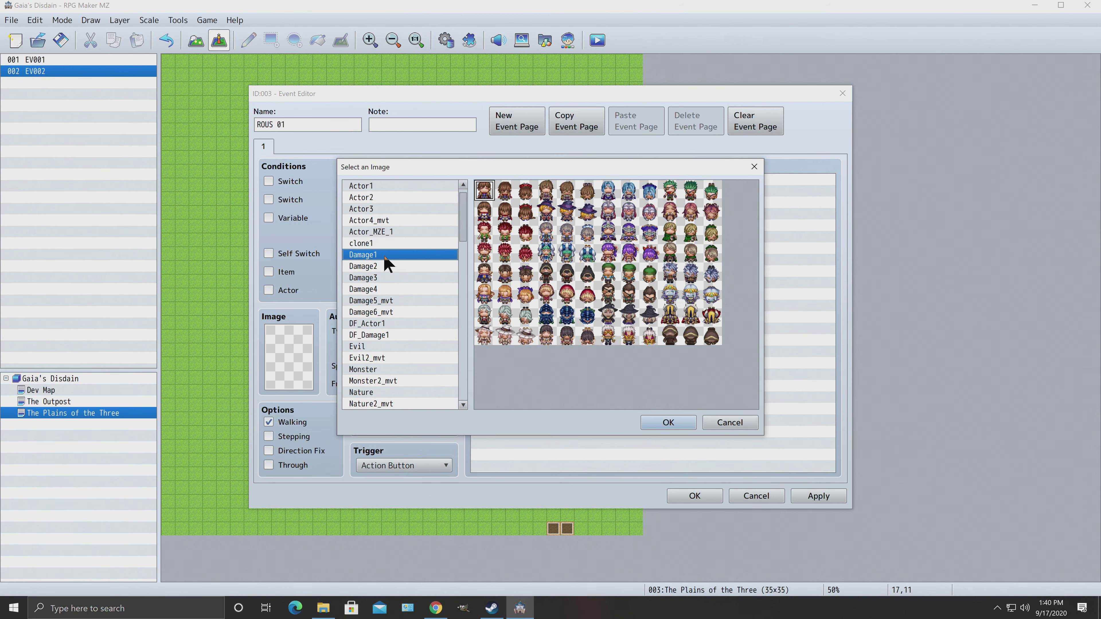
pyautogui.click(385, 267)
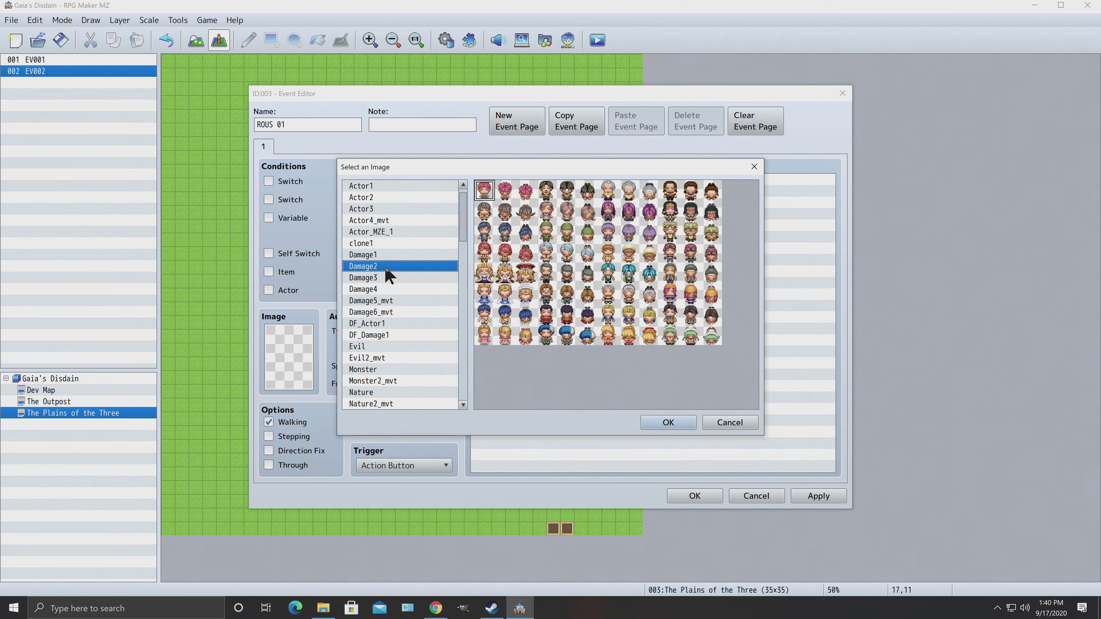
pyautogui.click(387, 289)
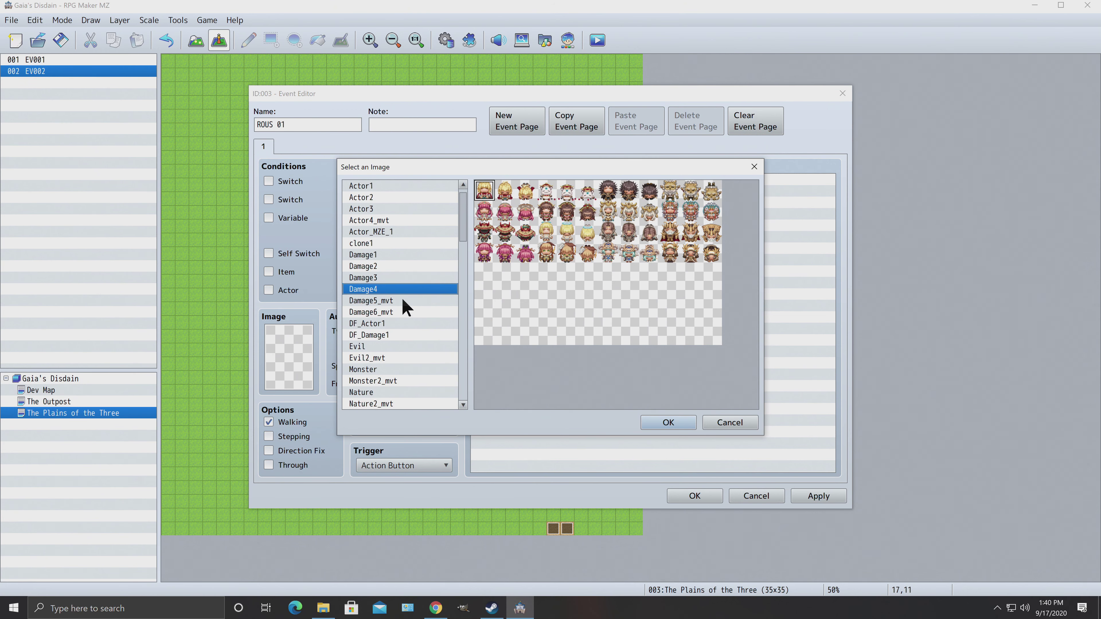
pyautogui.click(405, 300)
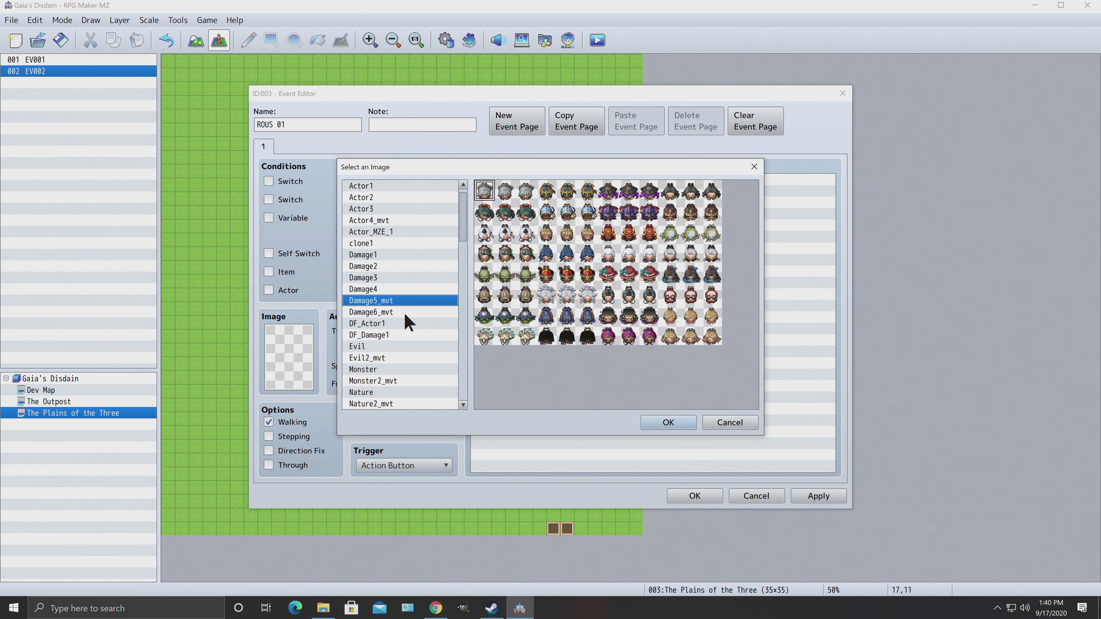
pyautogui.click(405, 312)
pyautogui.click(399, 323)
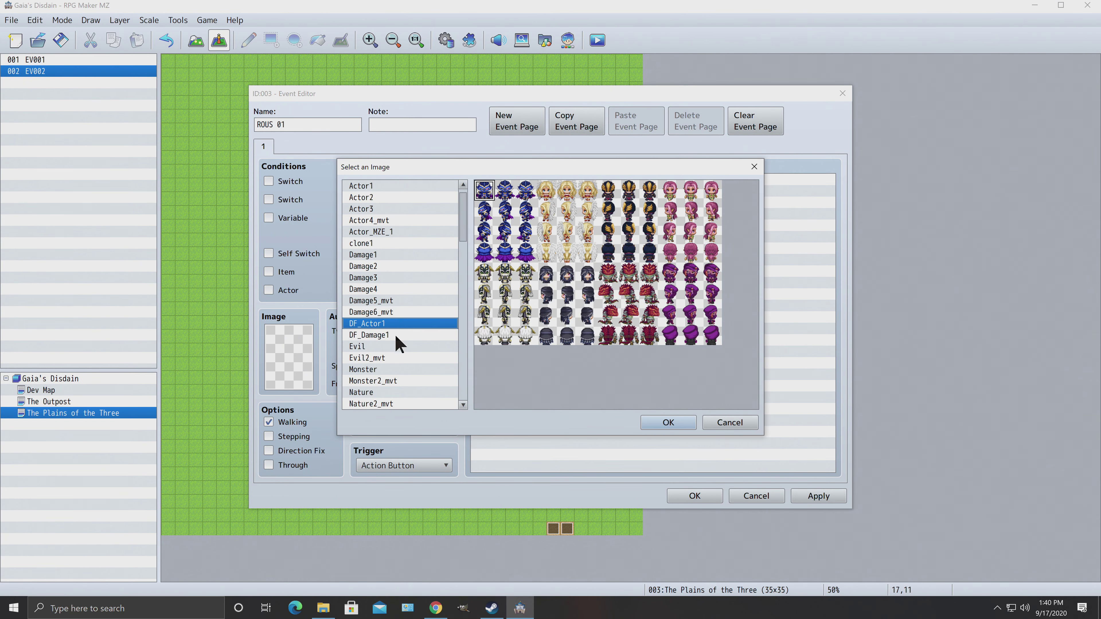
pyautogui.click(397, 335)
pyautogui.click(376, 347)
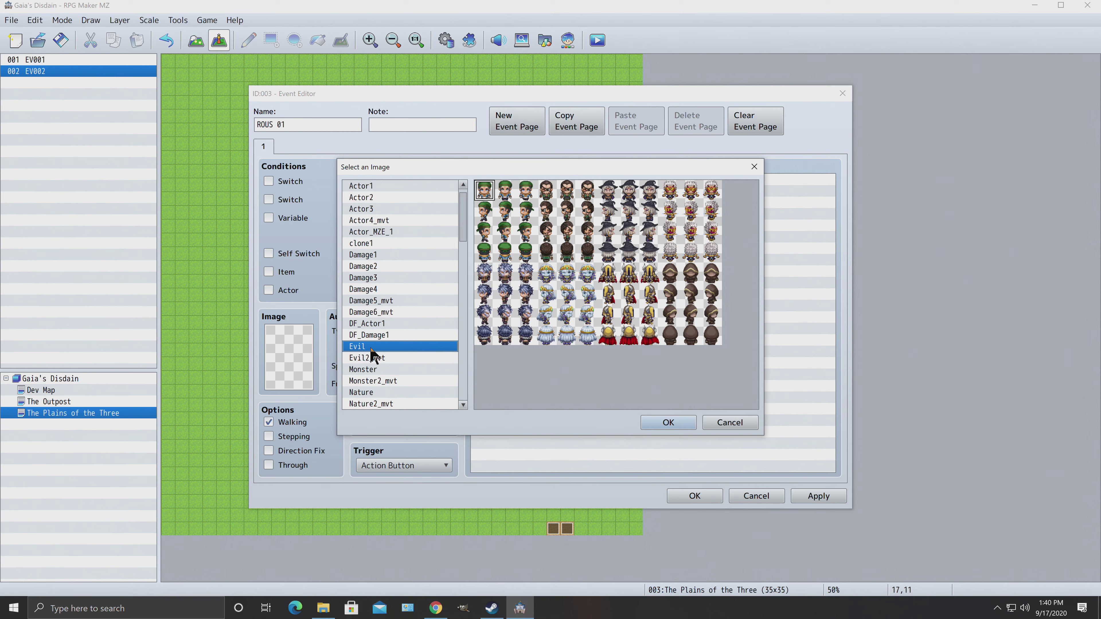
# Step: Compare the Evil2_mvt, Monster and Nature sheets, and assign the blue beast in Monster2_mvt's second character row as the ROUS 01 image
pyautogui.scroll(-1, 377, 349)
pyautogui.click(391, 334)
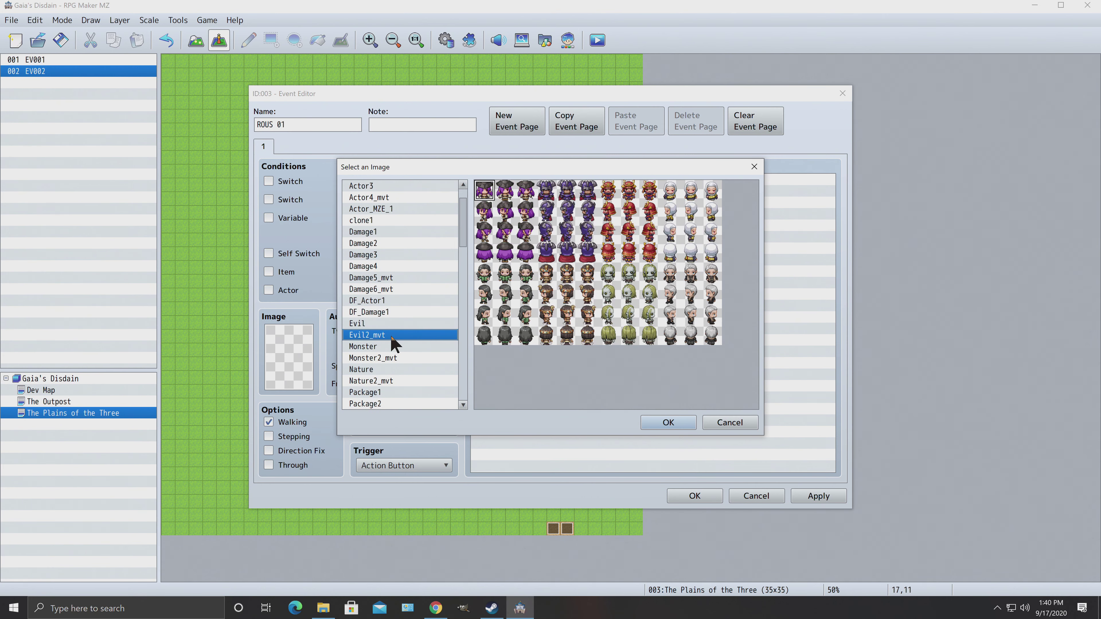
pyautogui.click(383, 347)
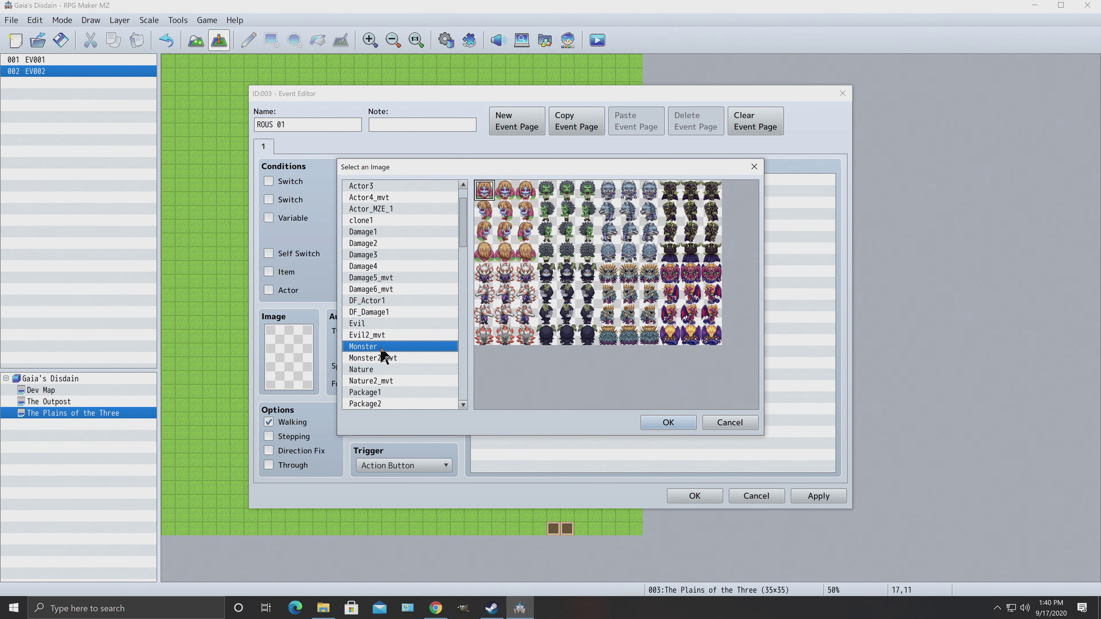
pyautogui.scroll(-1, 380, 349)
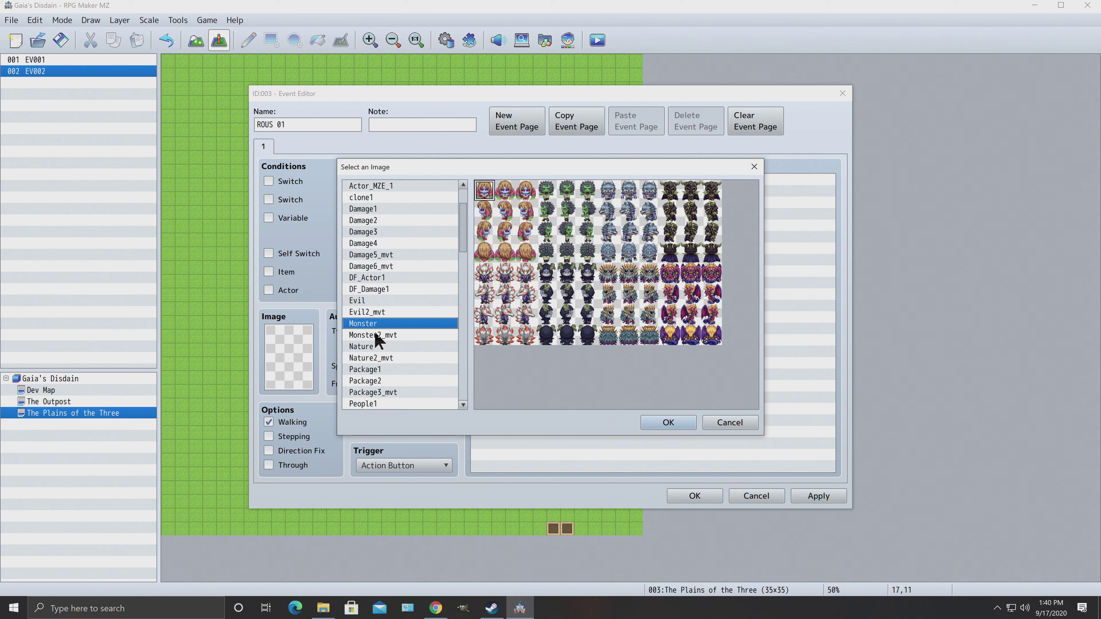
pyautogui.click(389, 336)
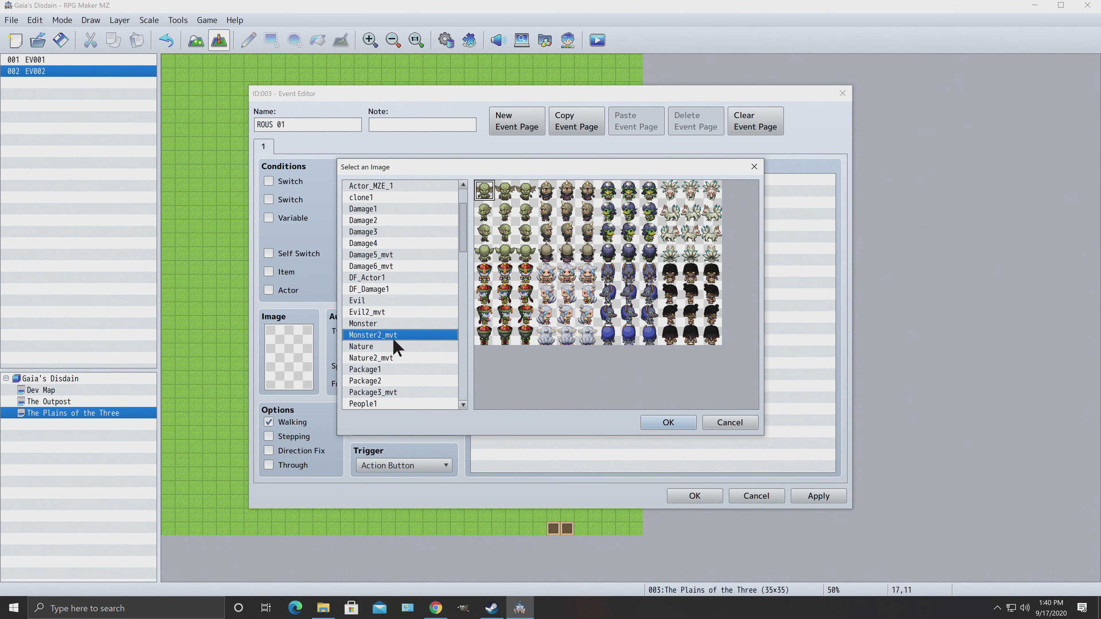
pyautogui.click(392, 346)
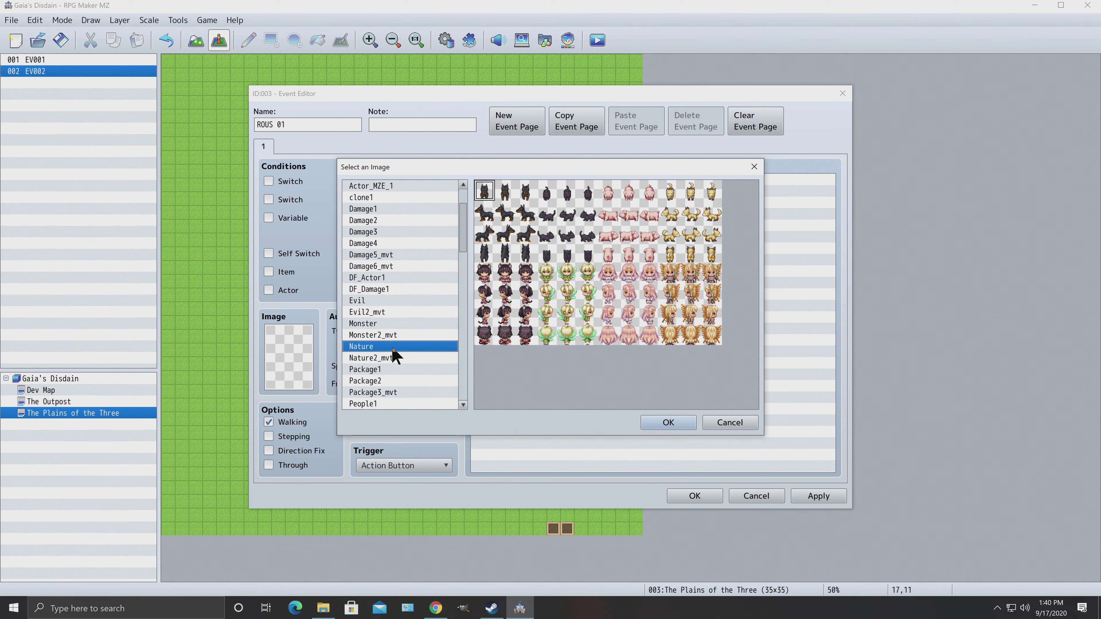
pyautogui.click(419, 335)
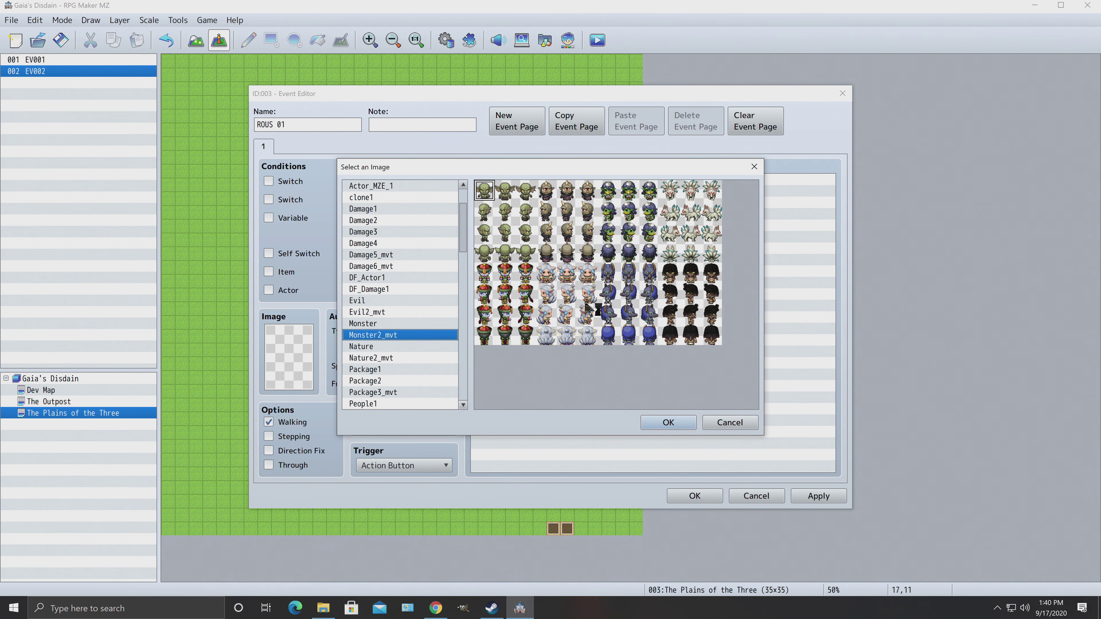
pyautogui.click(627, 275)
pyautogui.click(667, 423)
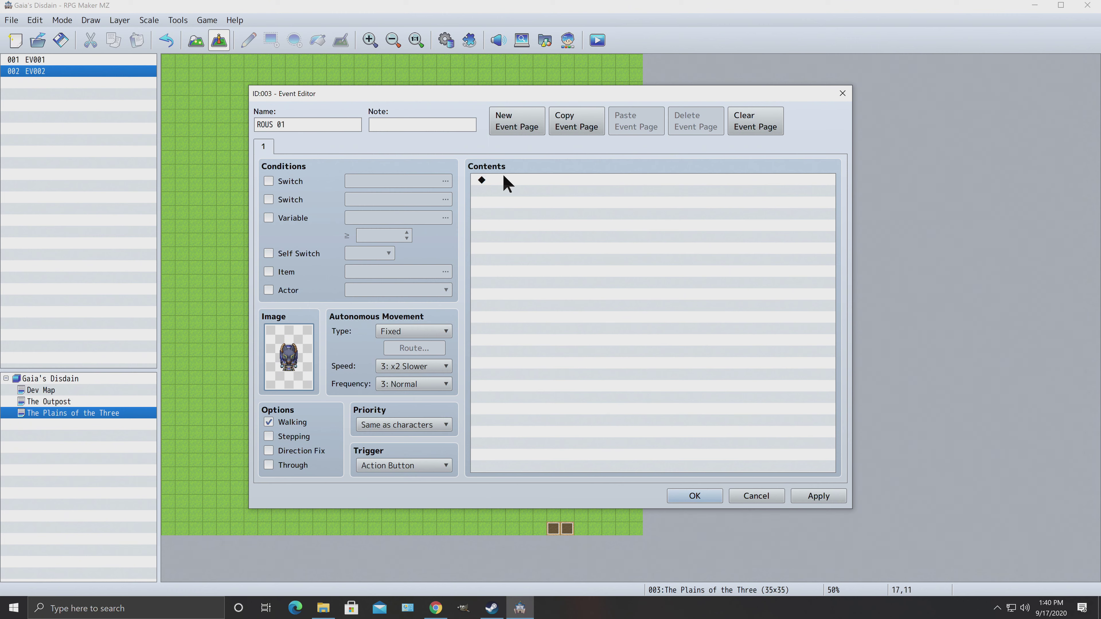
pyautogui.click(522, 181)
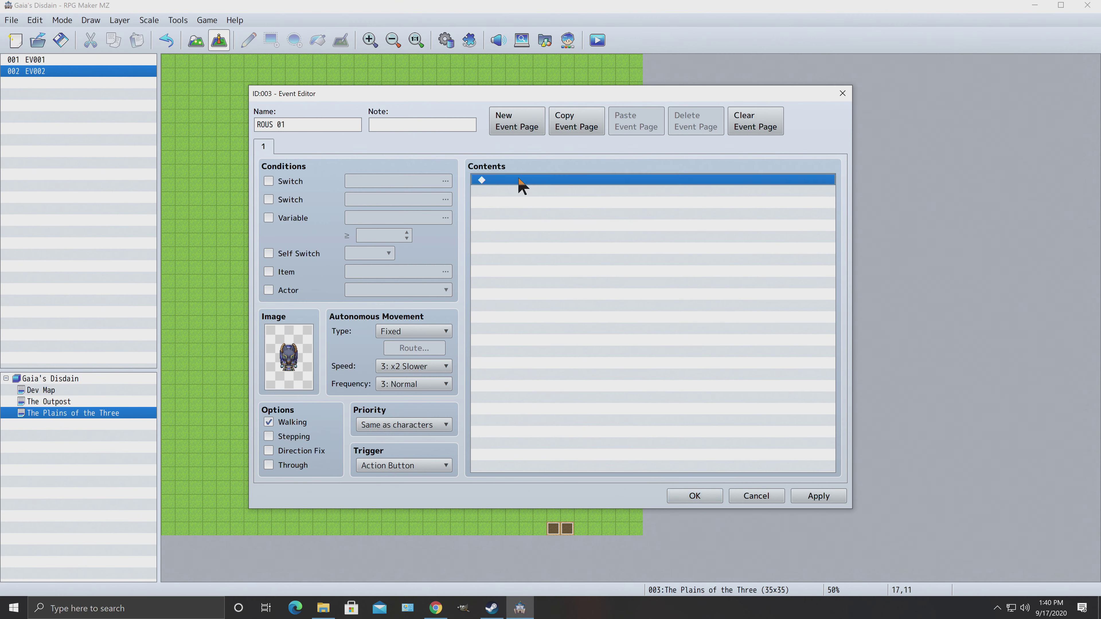
pyautogui.rightClick(522, 182)
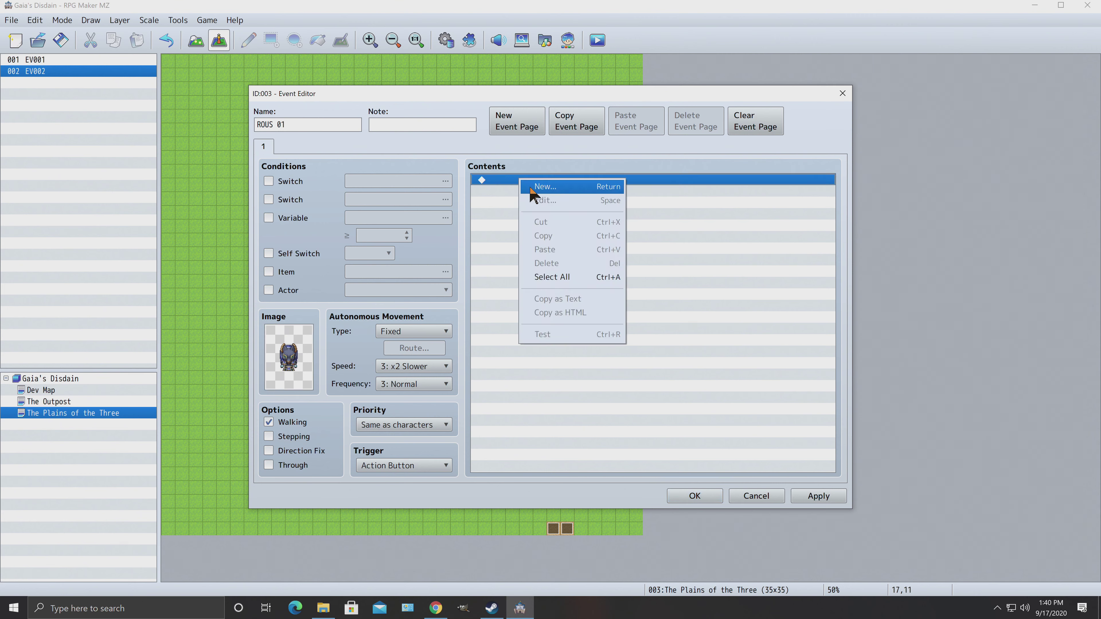
pyautogui.click(531, 187)
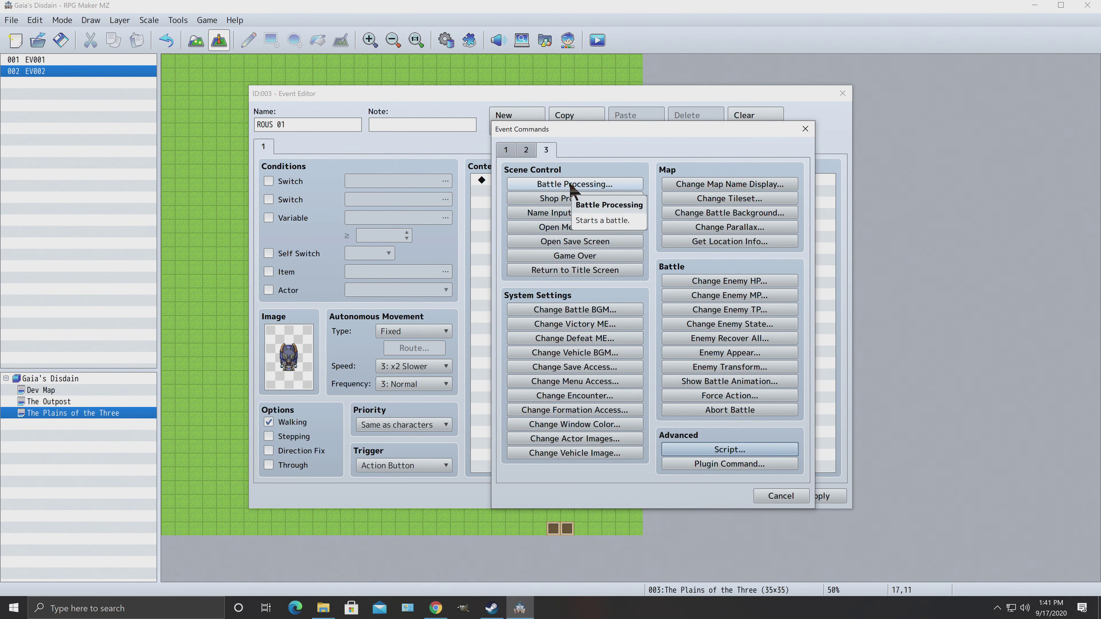
pyautogui.click(570, 186)
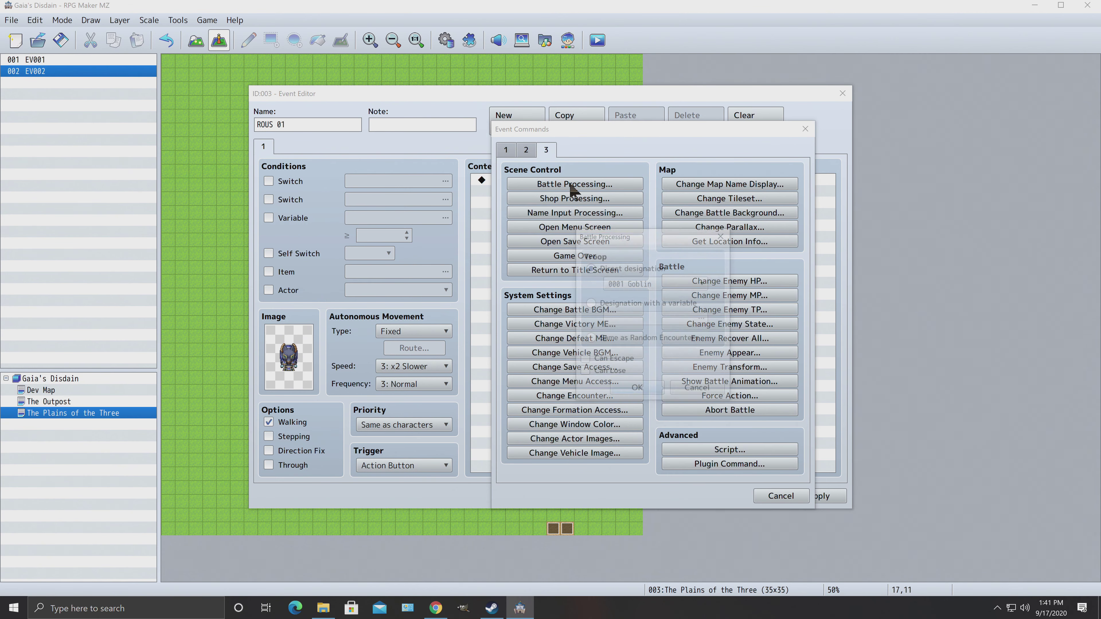
pyautogui.click(648, 284)
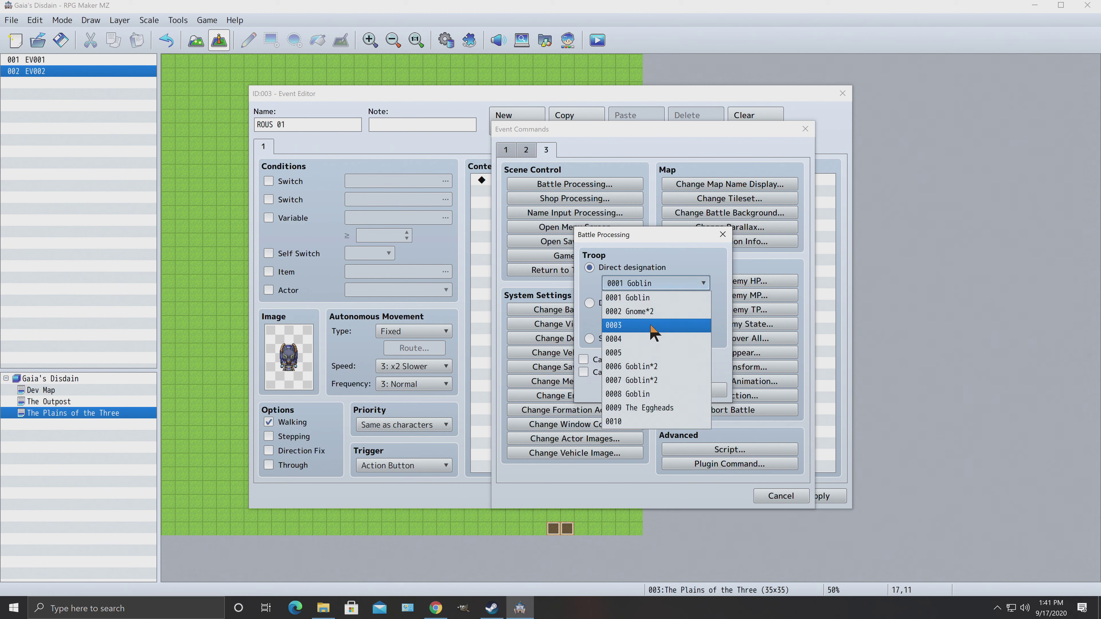
pyautogui.click(679, 260)
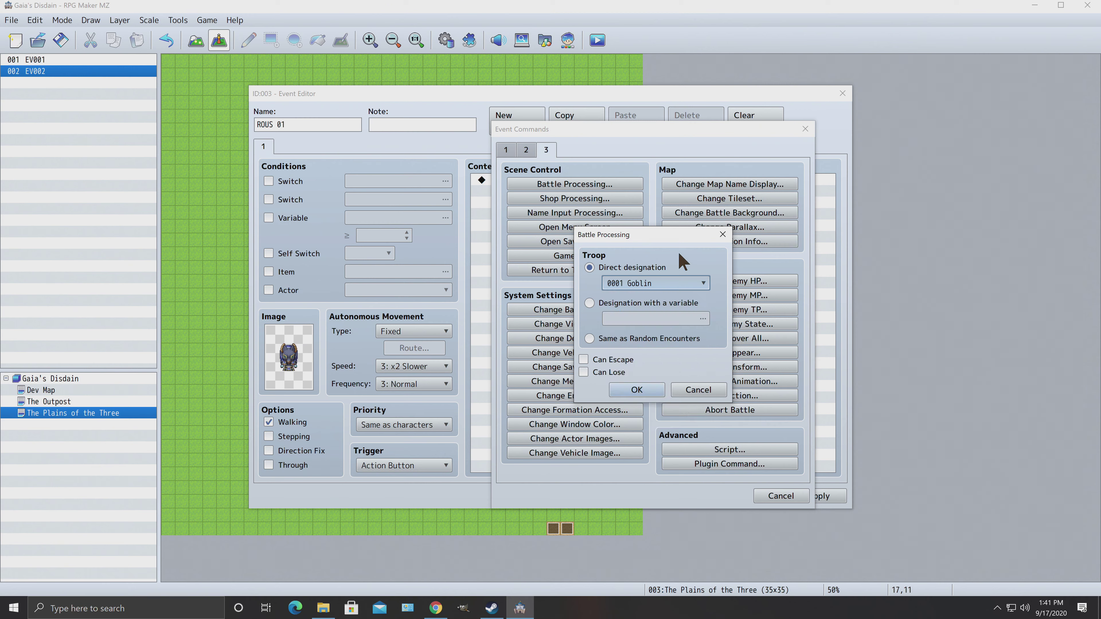
pyautogui.click(693, 390)
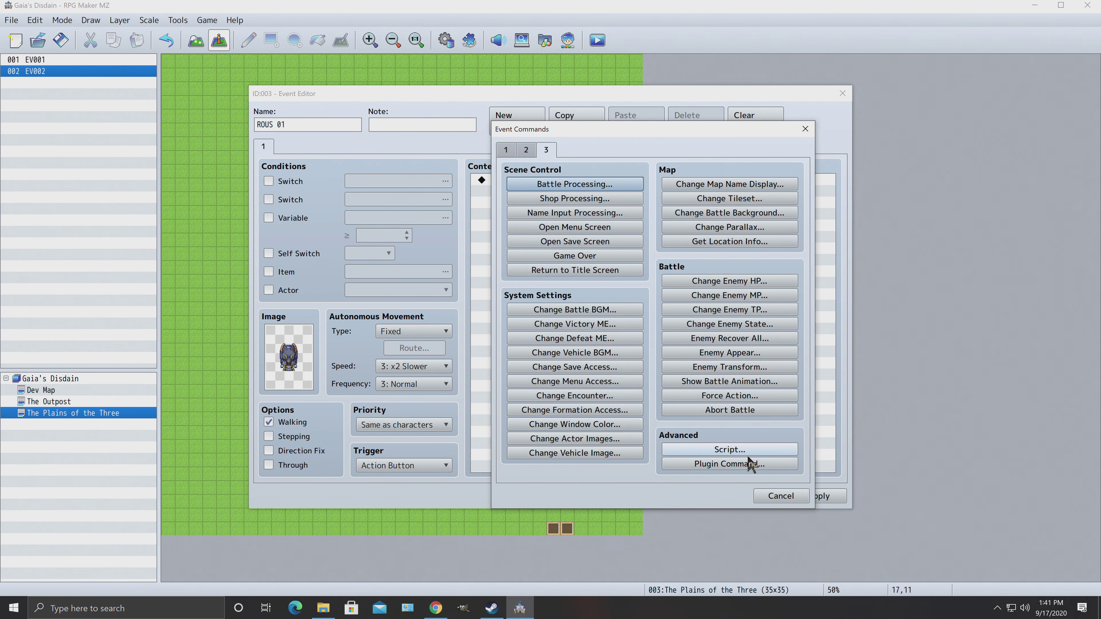
pyautogui.click(778, 497)
# Step: Save the ROUS 01 event with its sprite and empty contents, and close its editor
pyautogui.click(815, 499)
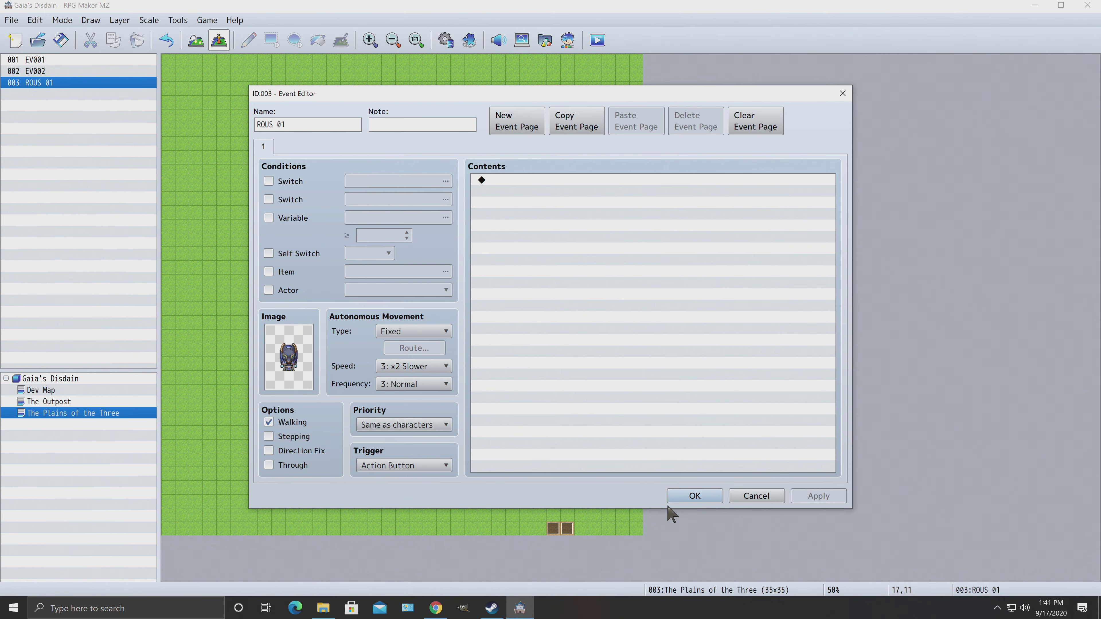
pyautogui.click(695, 498)
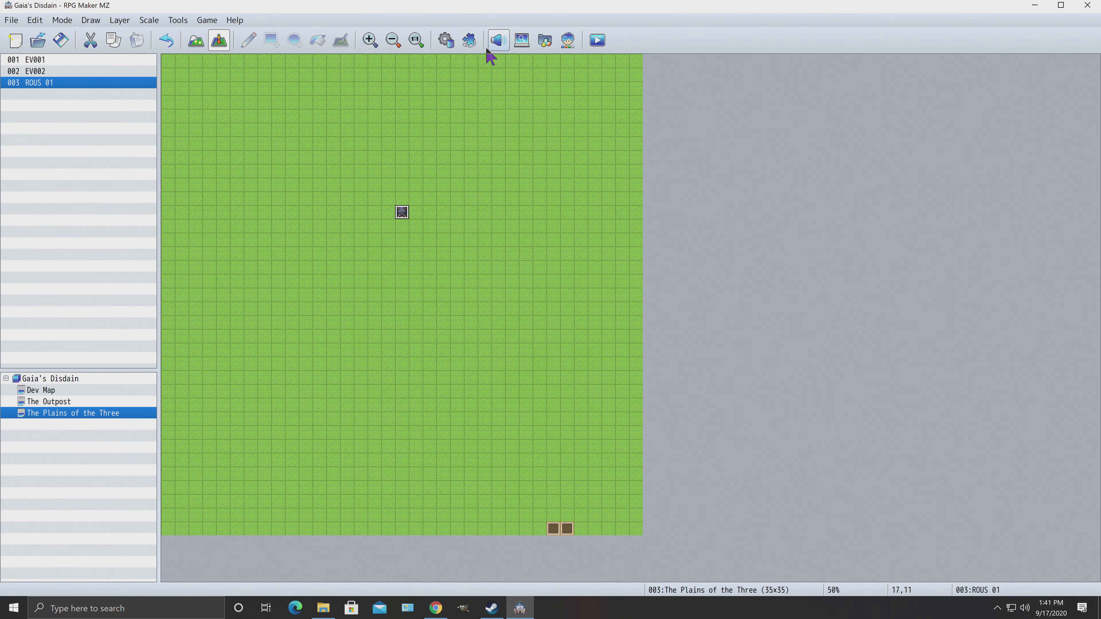
# Step: Add one ROUS enemy to the empty troop 0003 in the database and save the change
pyautogui.click(446, 39)
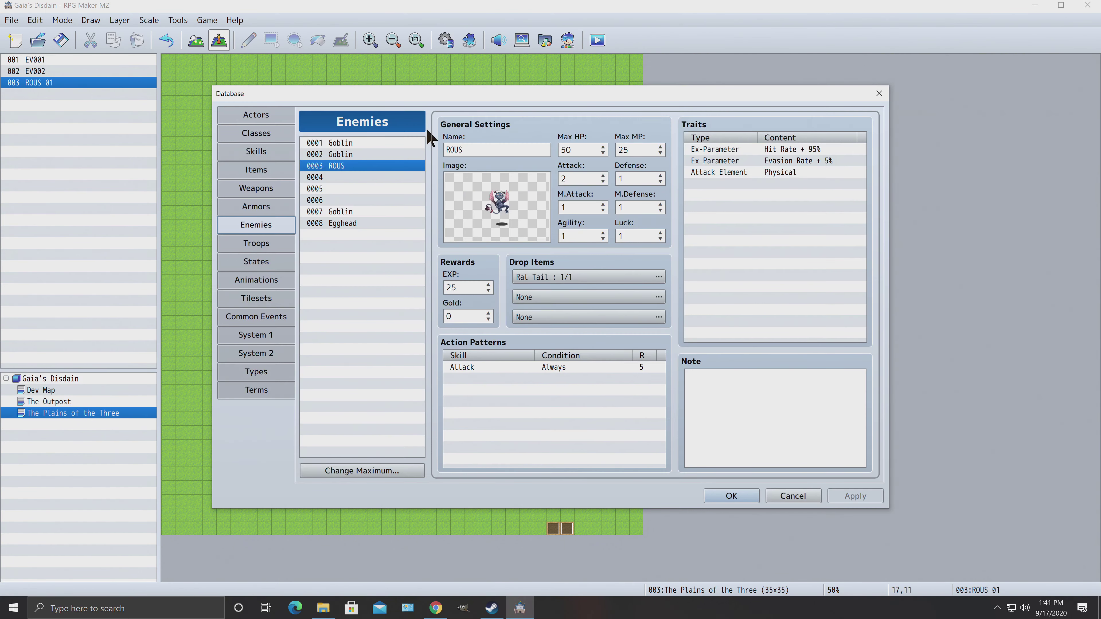
pyautogui.click(258, 245)
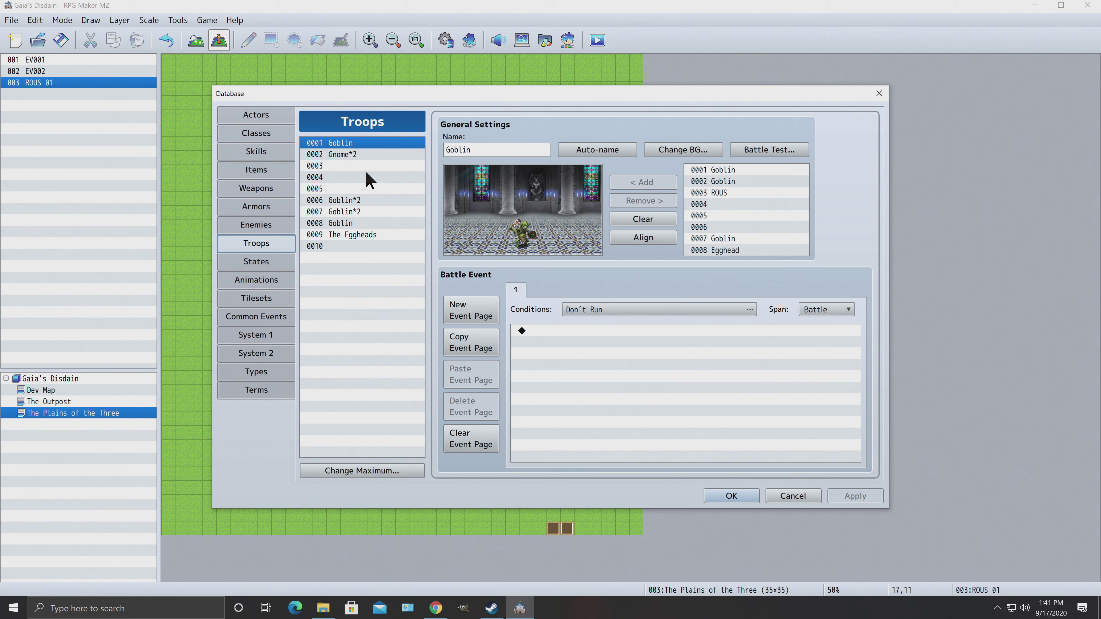
pyautogui.click(355, 166)
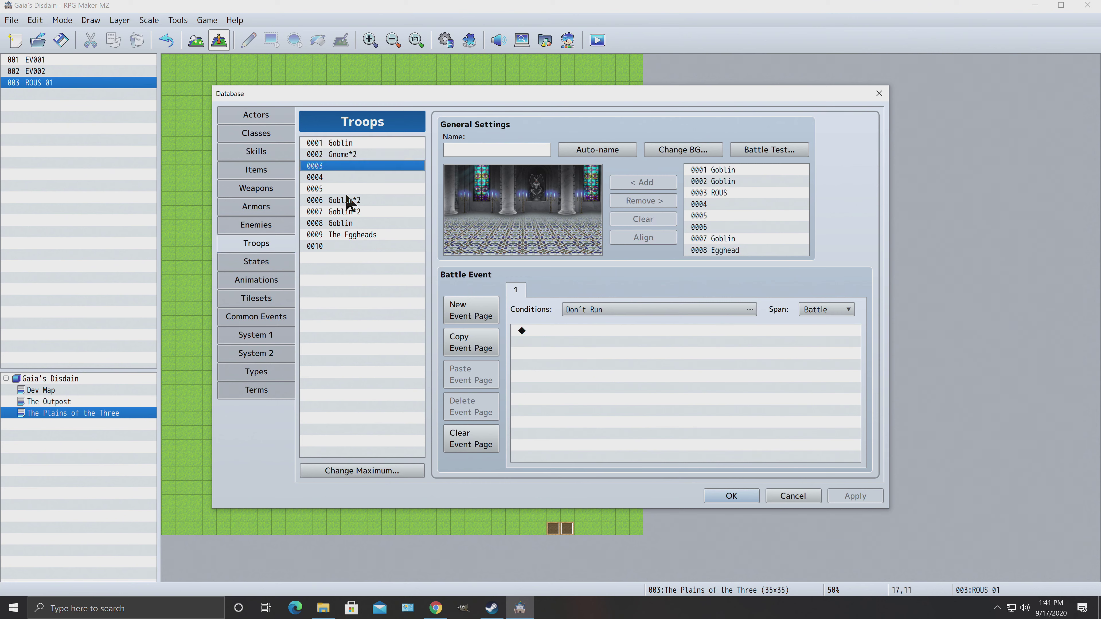
pyautogui.click(732, 194)
pyautogui.click(643, 182)
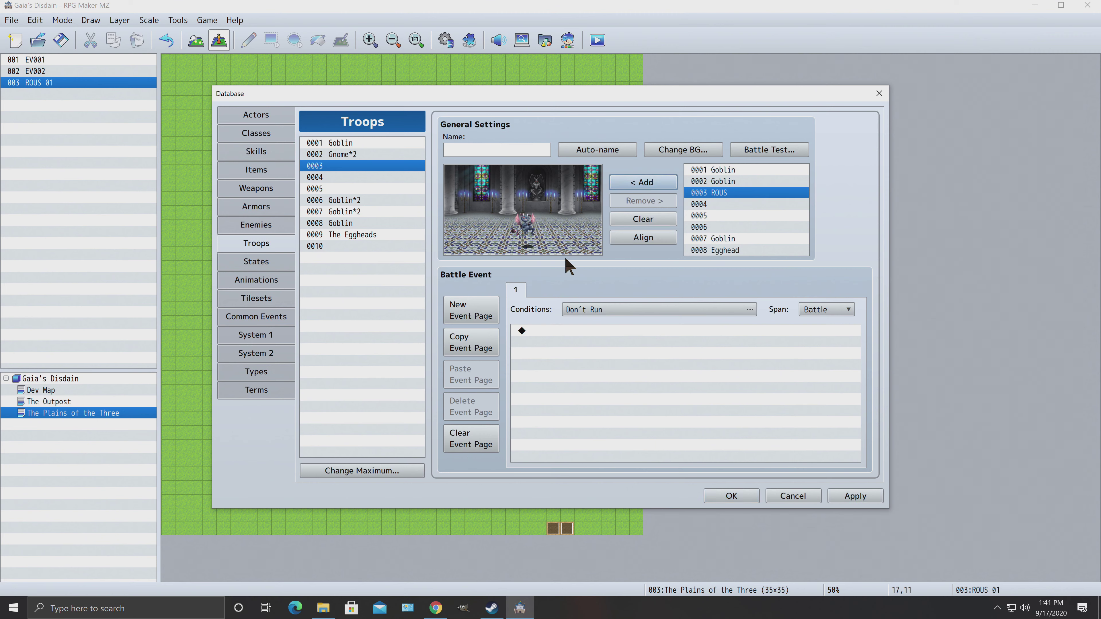
pyautogui.click(861, 501)
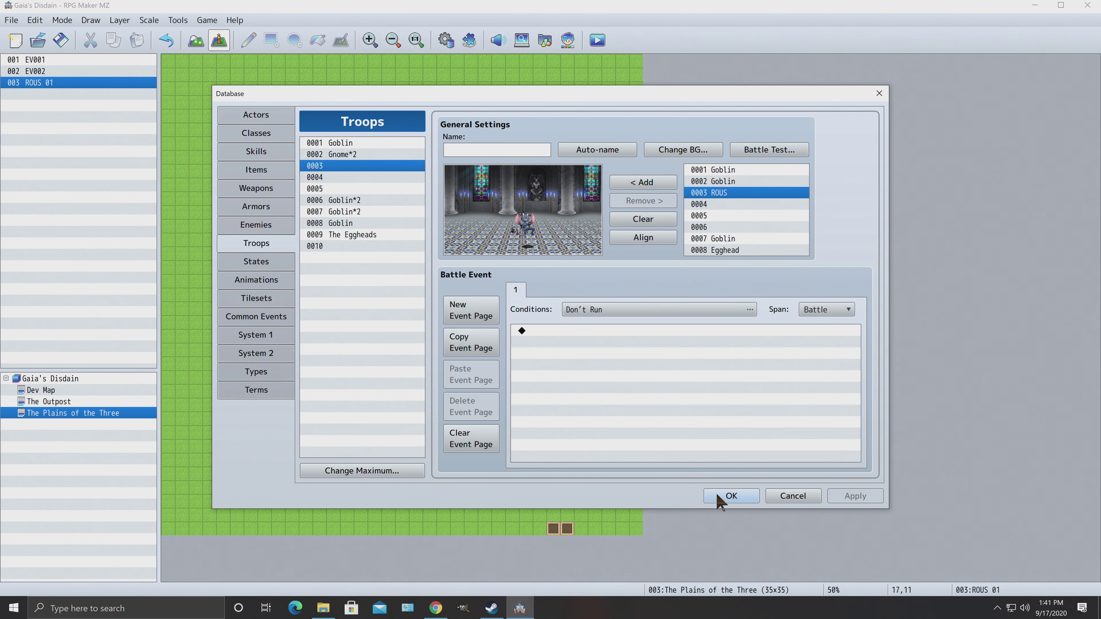
pyautogui.click(731, 499)
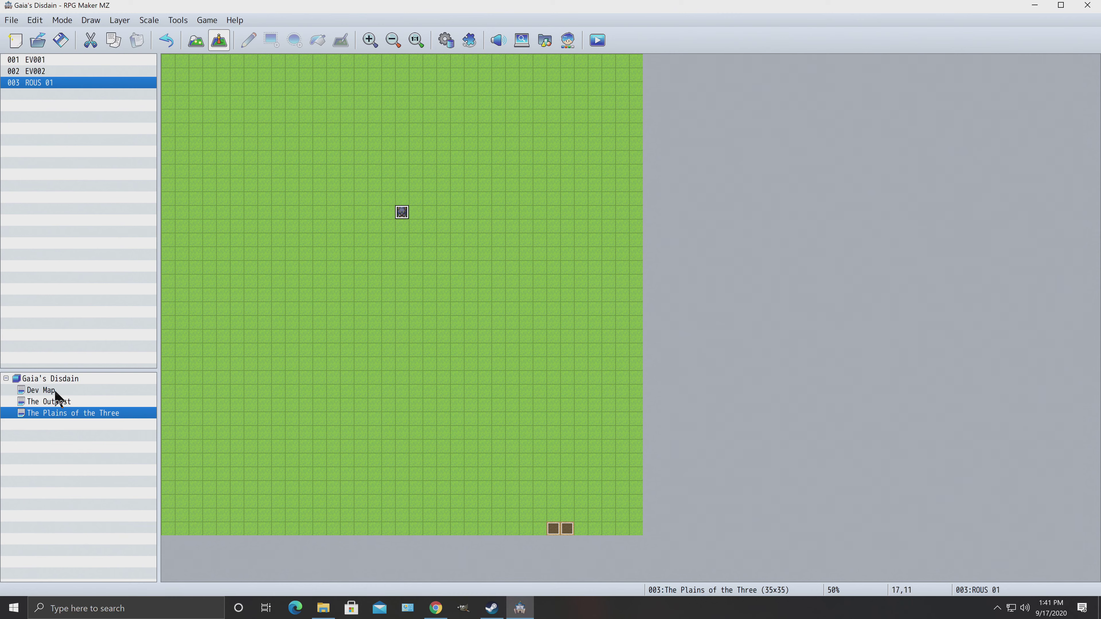
# Step: Remove Placeholder from the starting party in the database, leaving only CL0-N3, and save the change
pyautogui.click(39, 402)
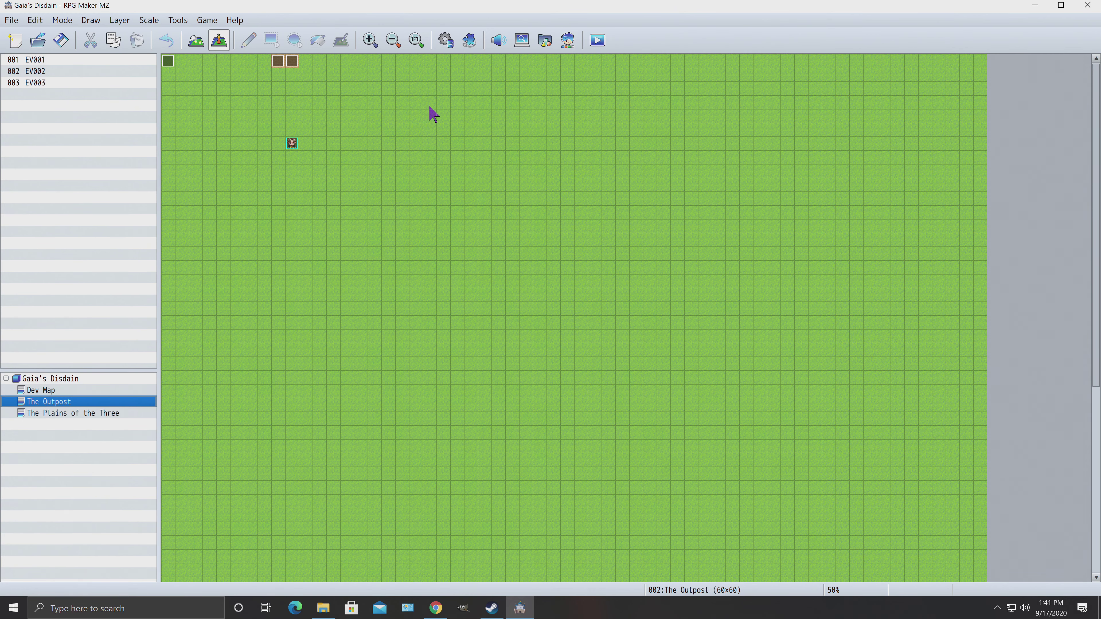
pyautogui.click(445, 41)
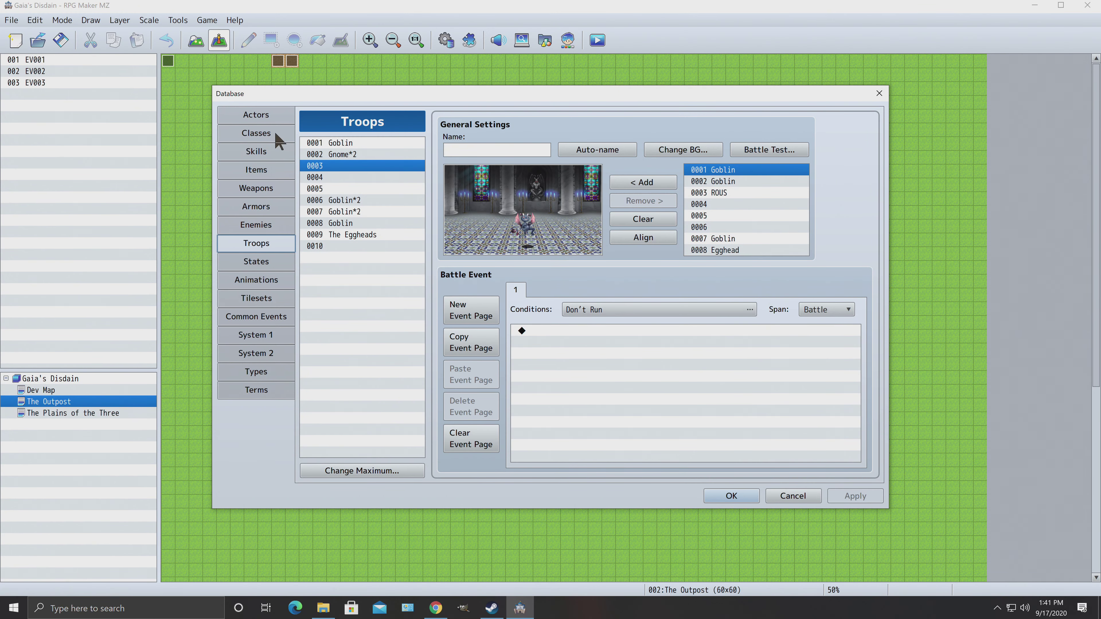
pyautogui.click(259, 116)
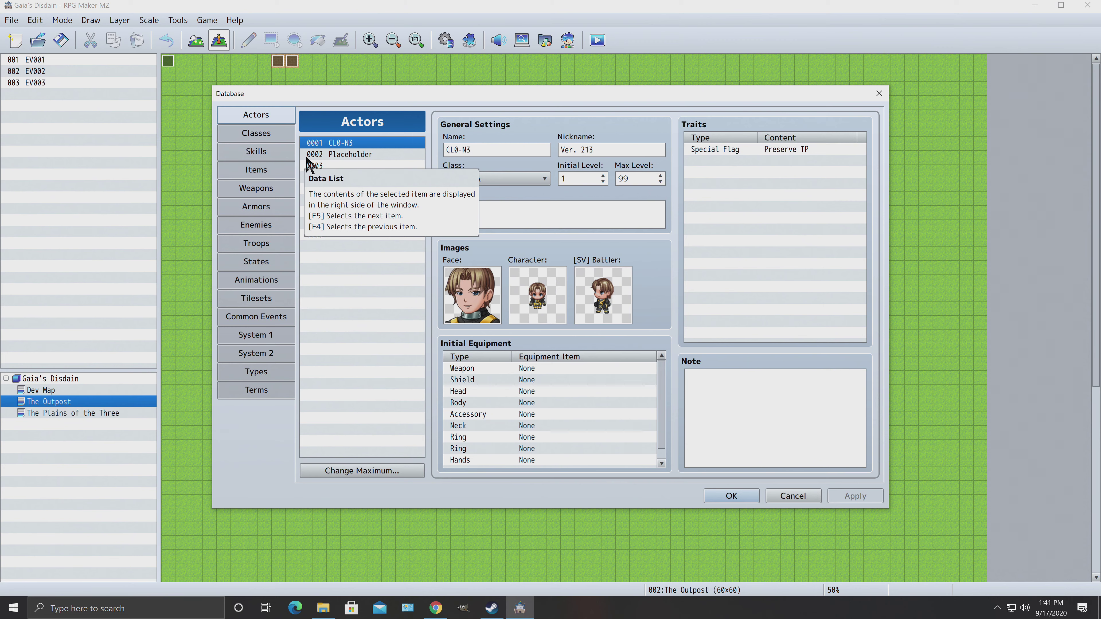
pyautogui.click(260, 392)
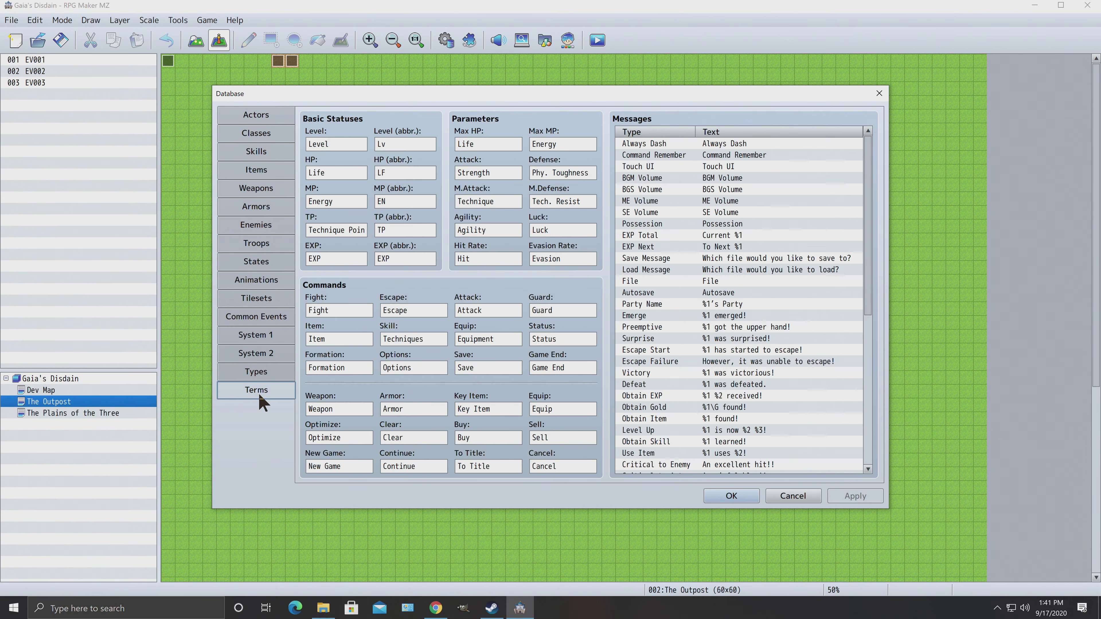
pyautogui.click(258, 372)
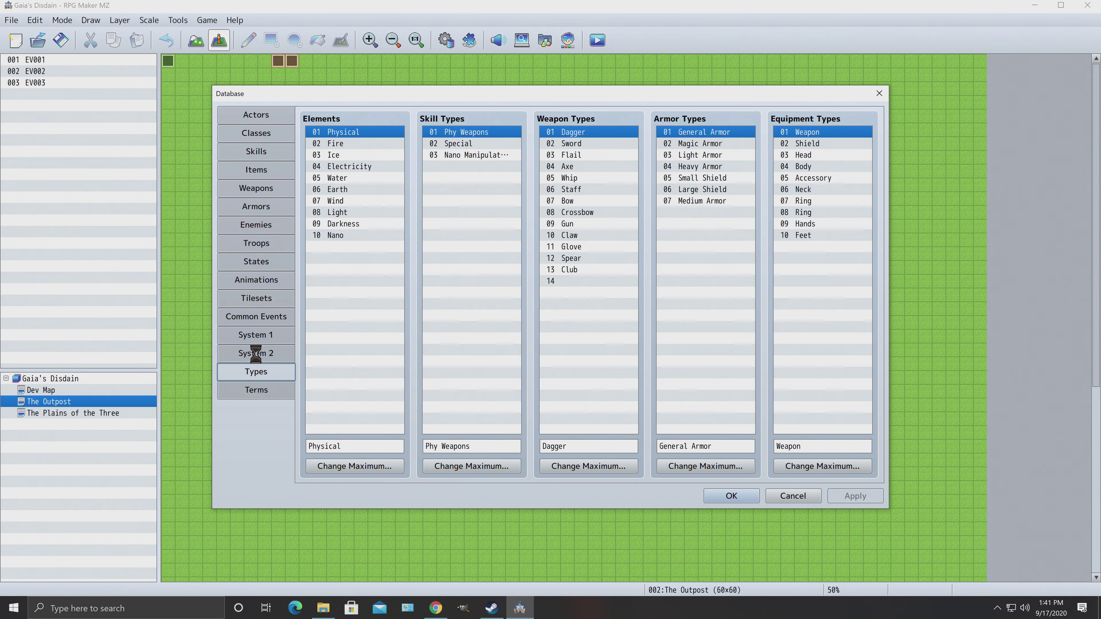
pyautogui.click(254, 352)
pyautogui.click(254, 334)
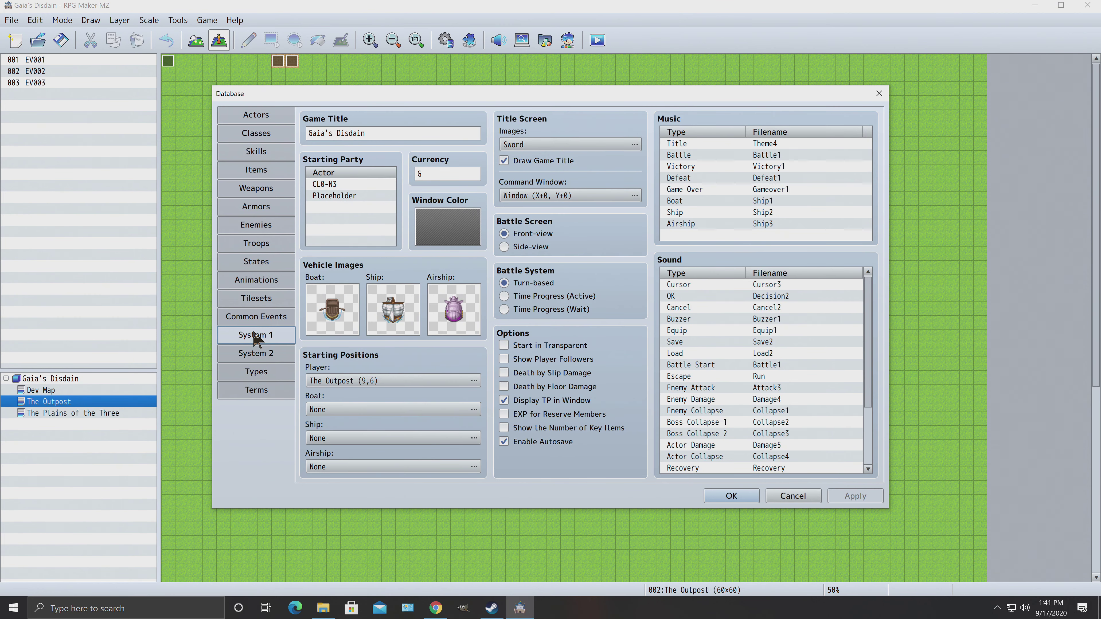
pyautogui.click(340, 195)
pyautogui.rightClick(339, 195)
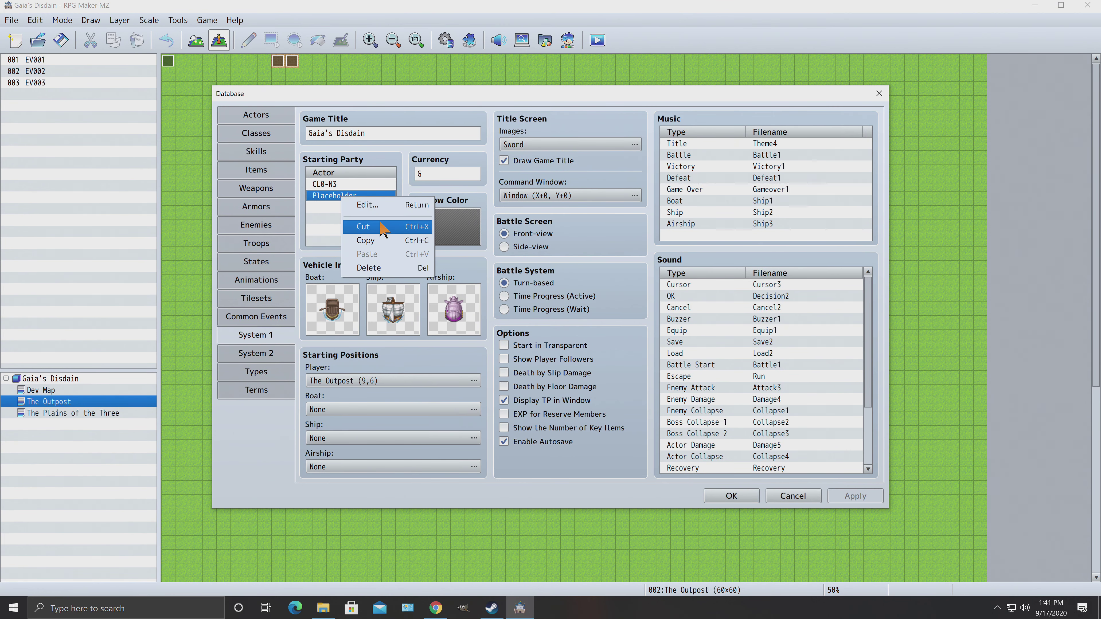
pyautogui.click(372, 228)
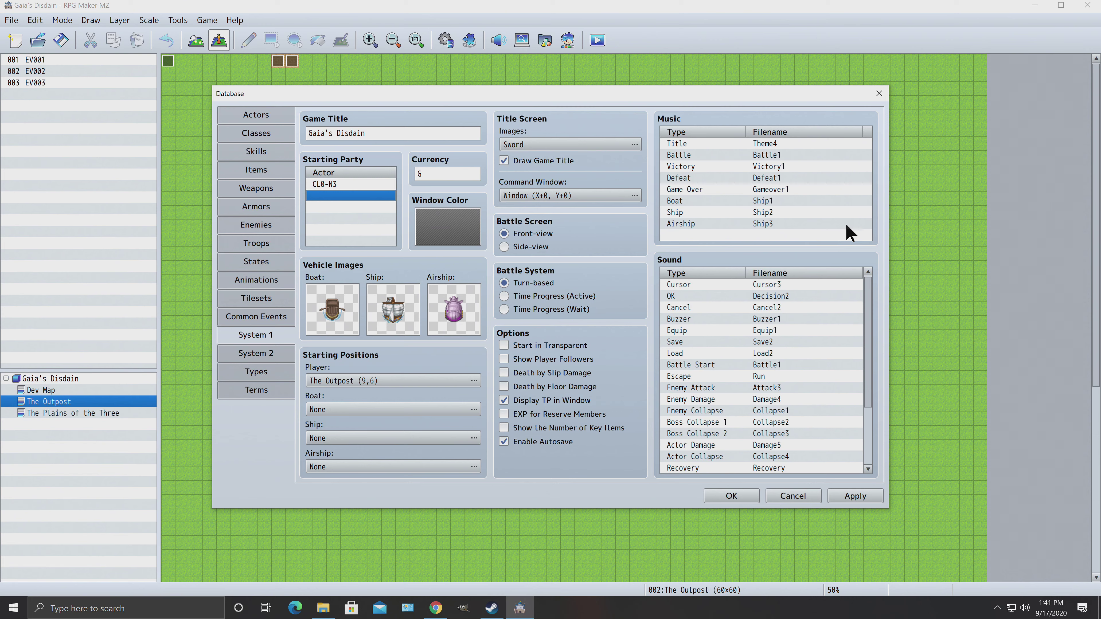
pyautogui.click(862, 494)
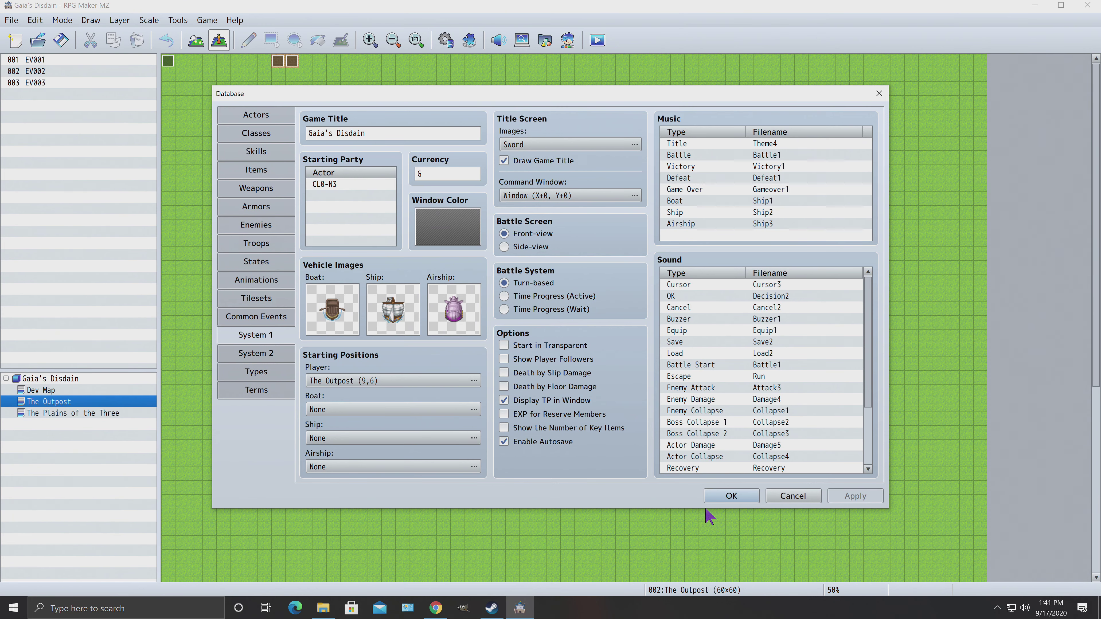
pyautogui.click(731, 495)
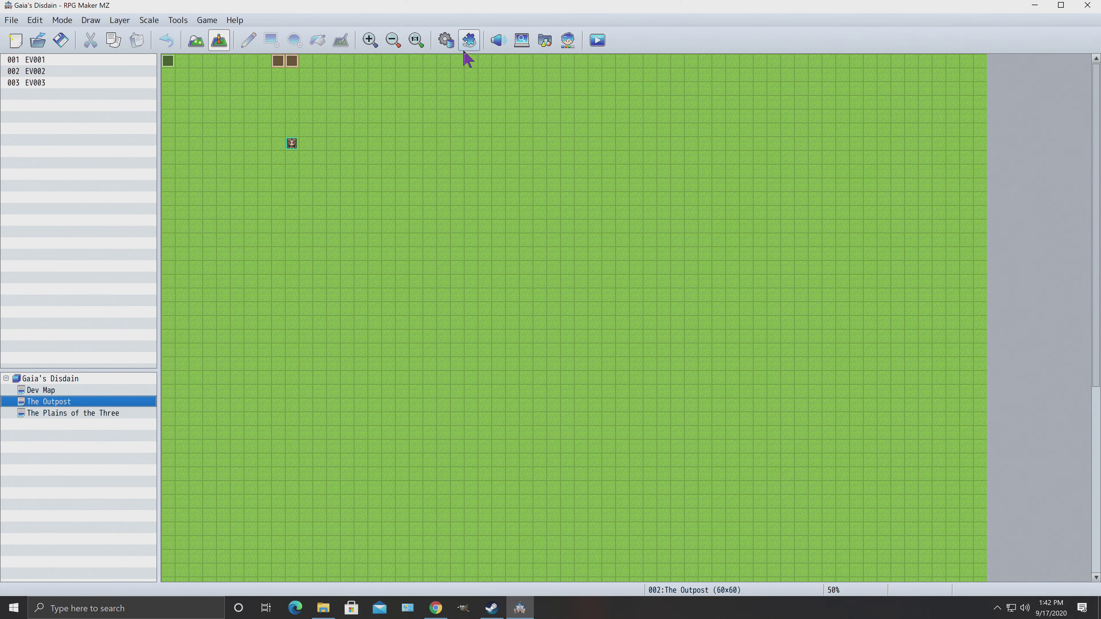
# Step: Name troop 0003 "Rous" in the database and save the change
pyautogui.click(446, 41)
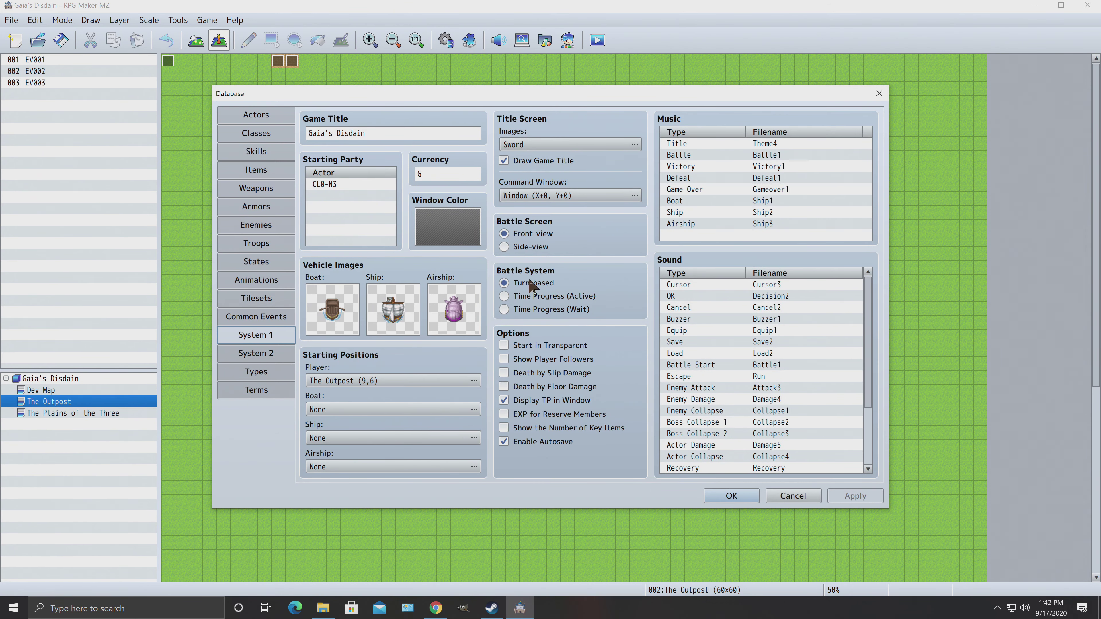
pyautogui.click(879, 93)
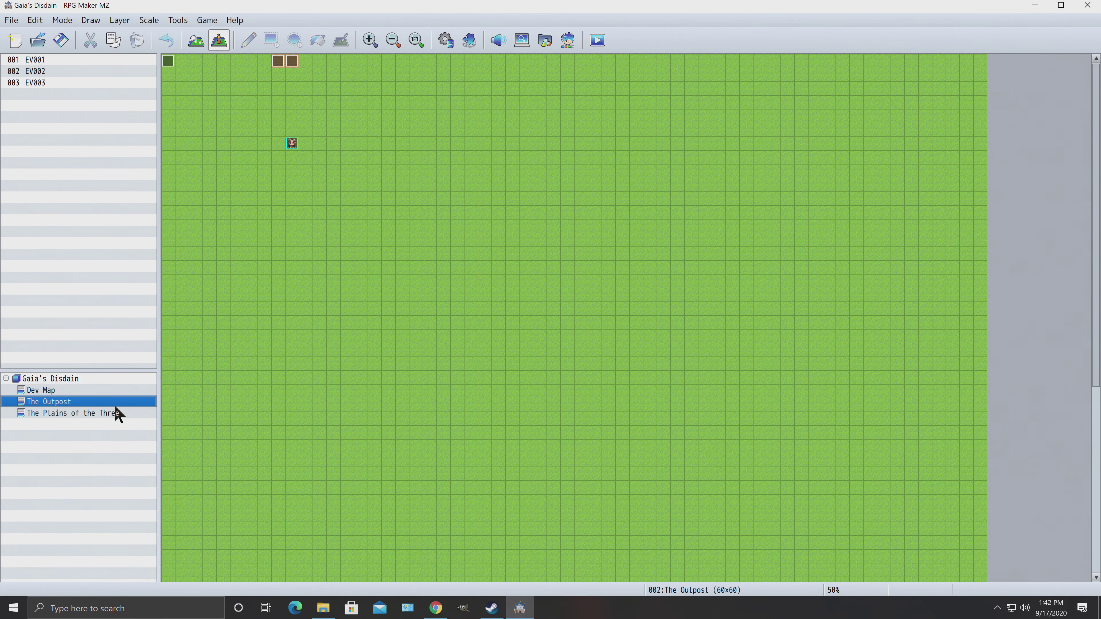
pyautogui.click(103, 413)
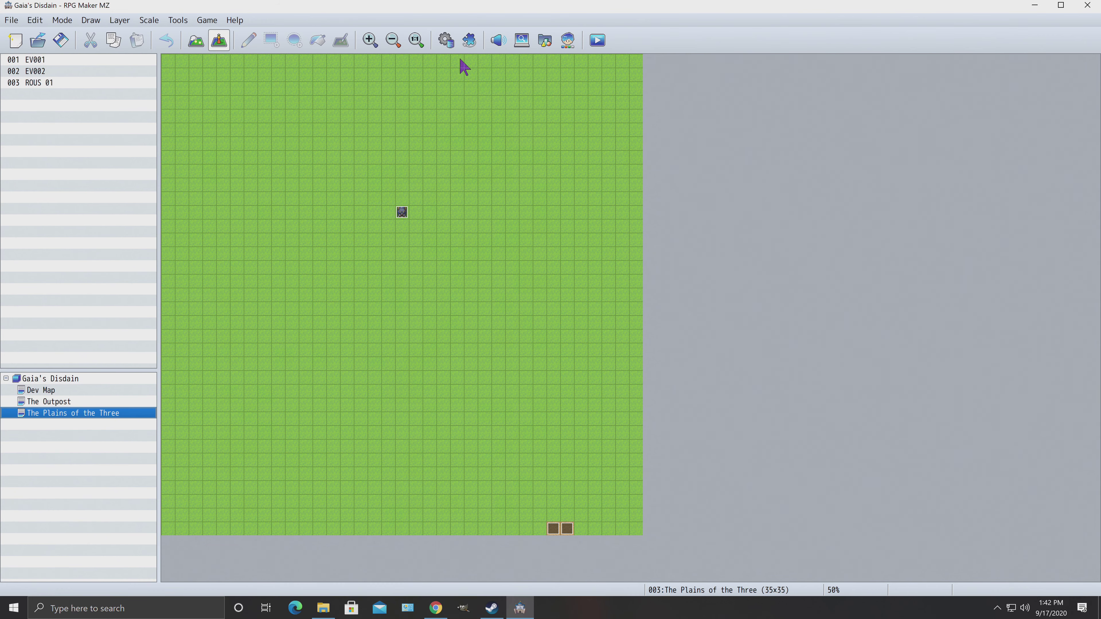
pyautogui.click(445, 40)
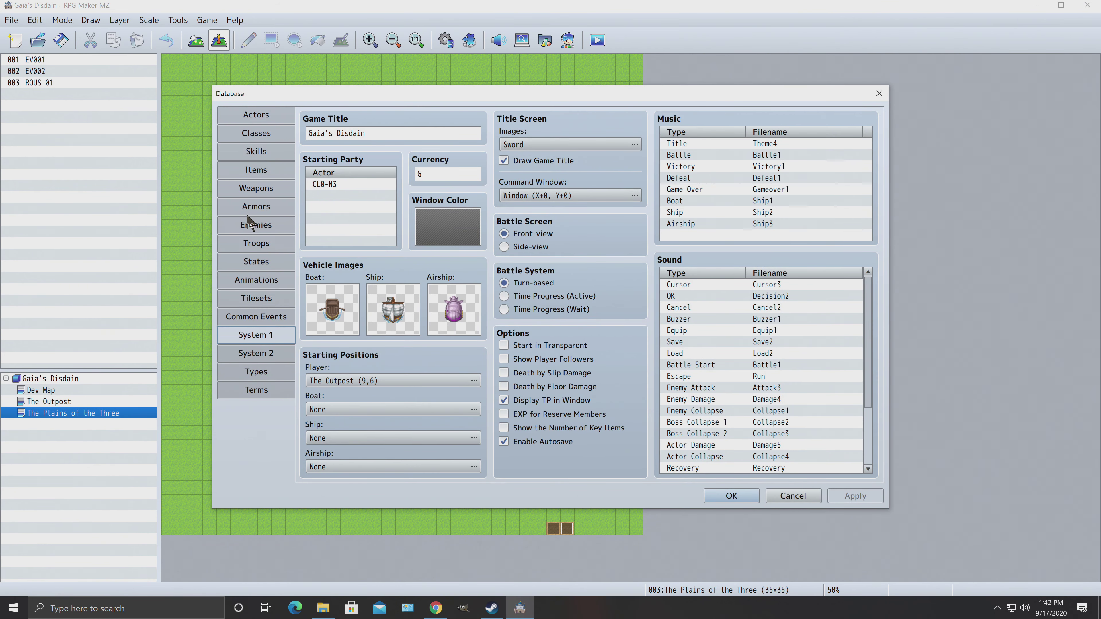
pyautogui.click(256, 244)
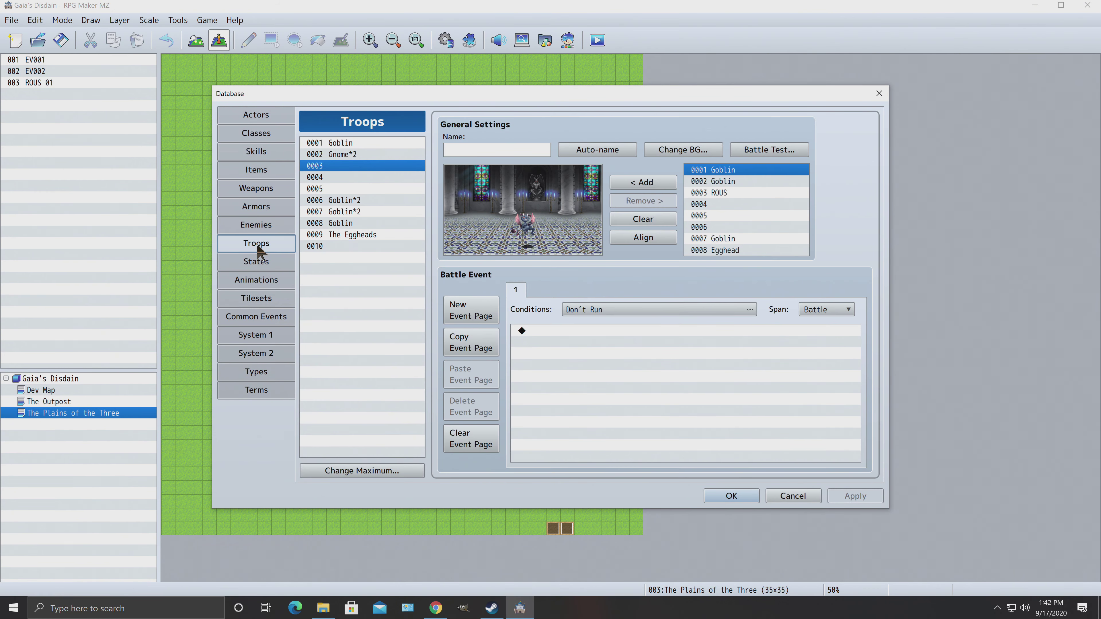
pyautogui.click(458, 148)
pyautogui.write('Rous')
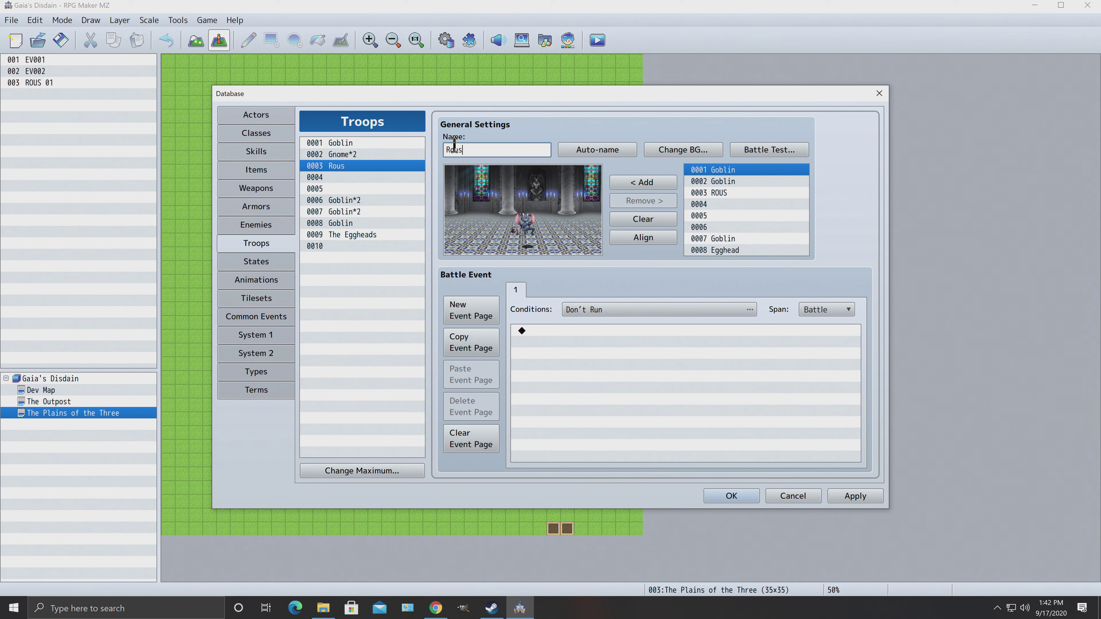
pyautogui.click(852, 498)
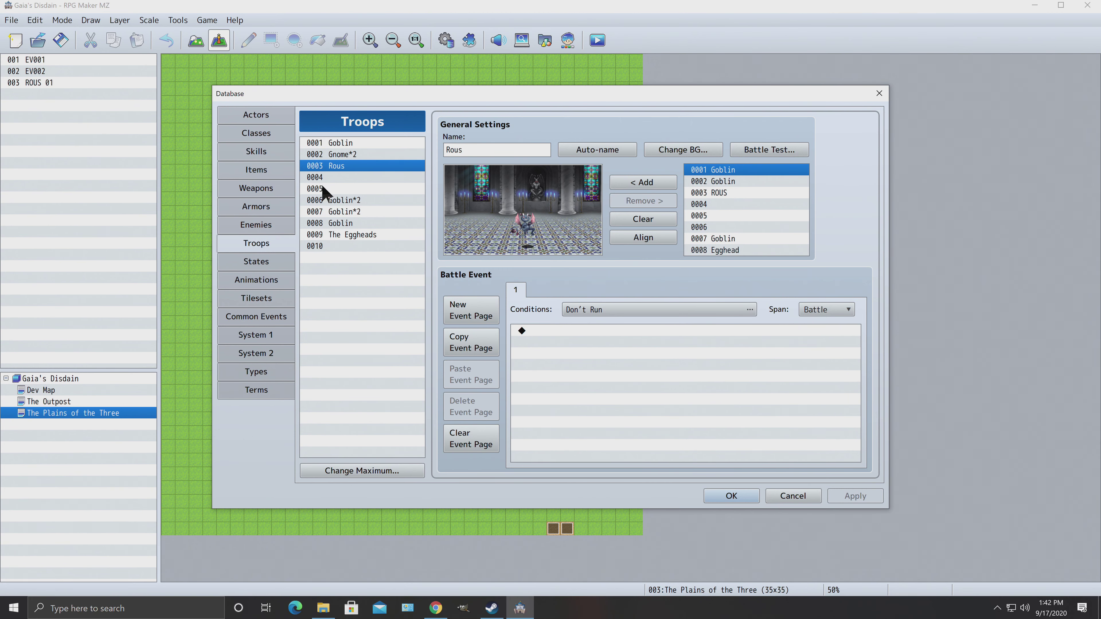
pyautogui.click(735, 495)
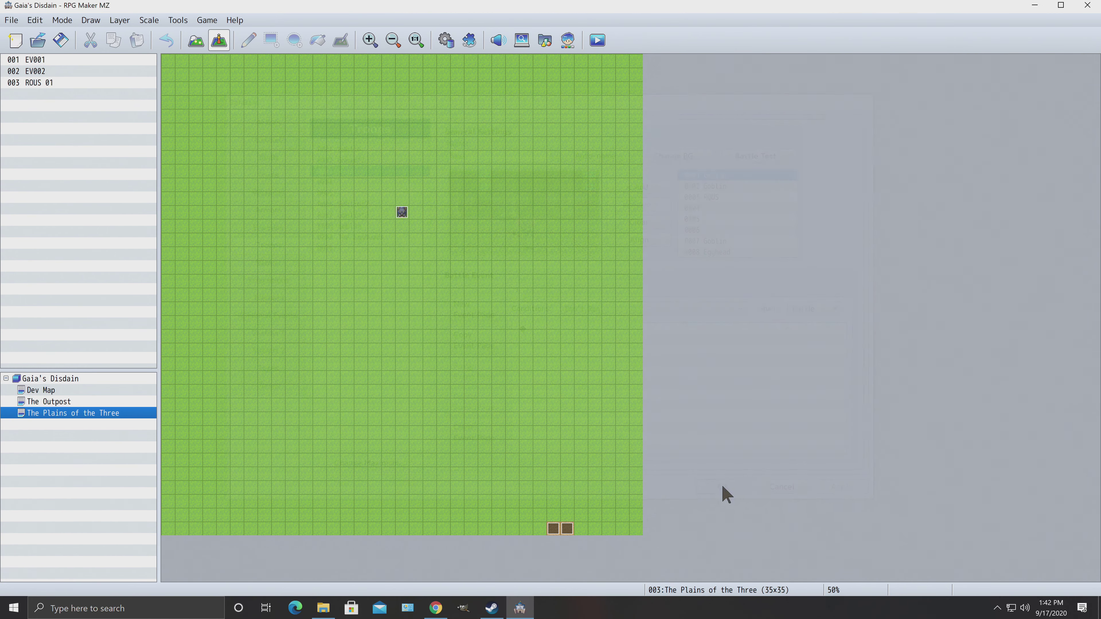
# Step: Add a Battle Processing command to the ROUS 01 event on The Plains of the Three, directly designating troop 0003 Rous
pyautogui.click(403, 213)
pyautogui.rightClick(408, 210)
pyautogui.click(433, 216)
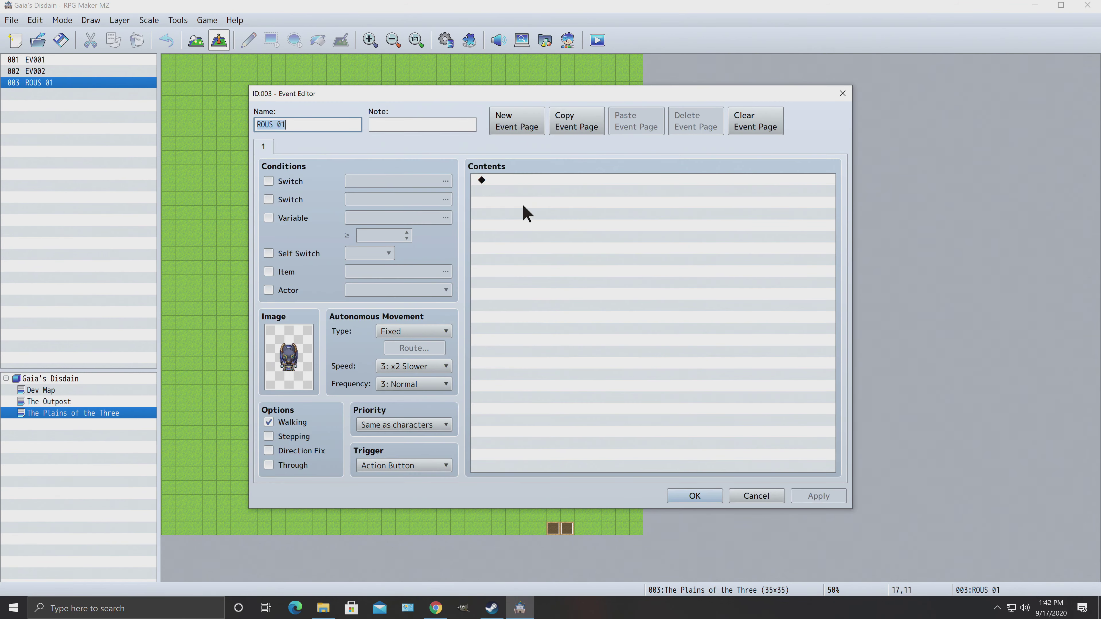
pyautogui.doubleClick(515, 181)
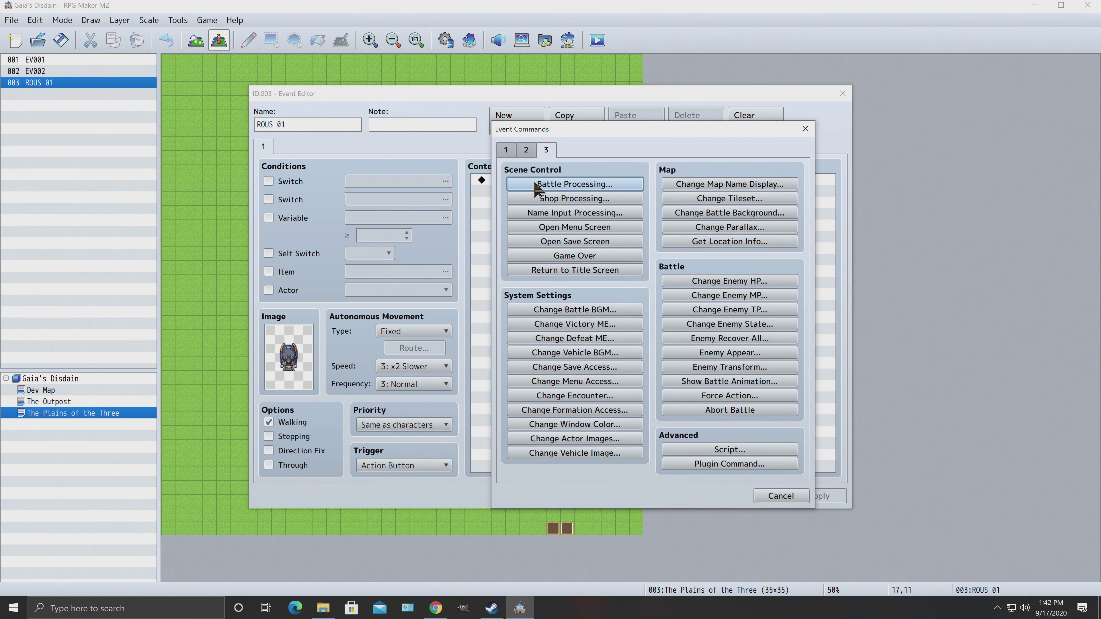
pyautogui.click(537, 184)
pyautogui.click(629, 283)
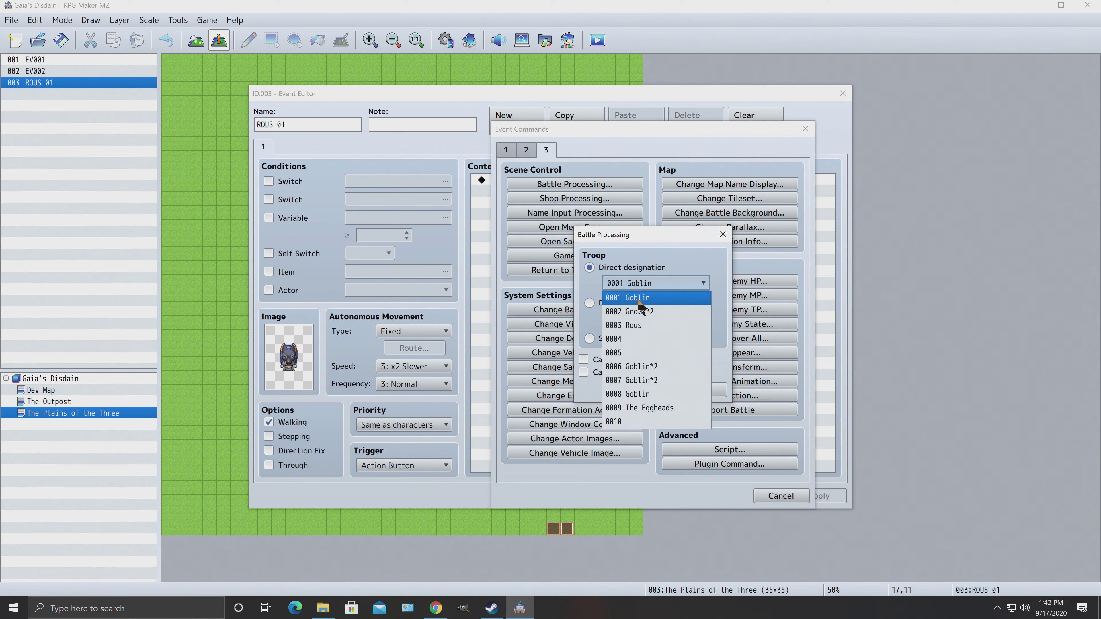
pyautogui.click(636, 328)
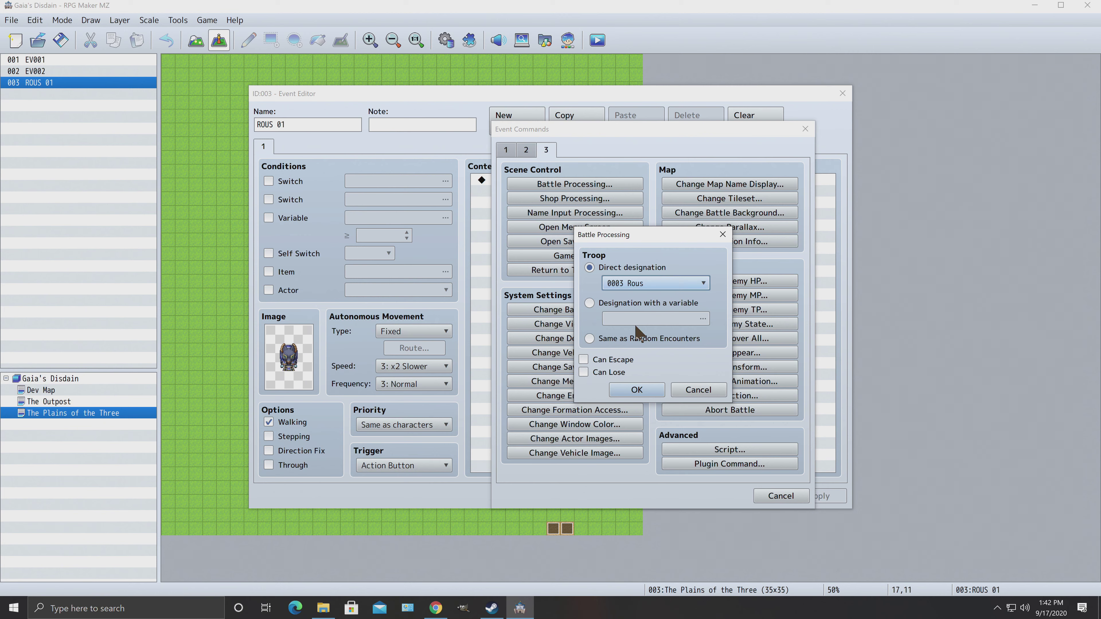
pyautogui.click(636, 390)
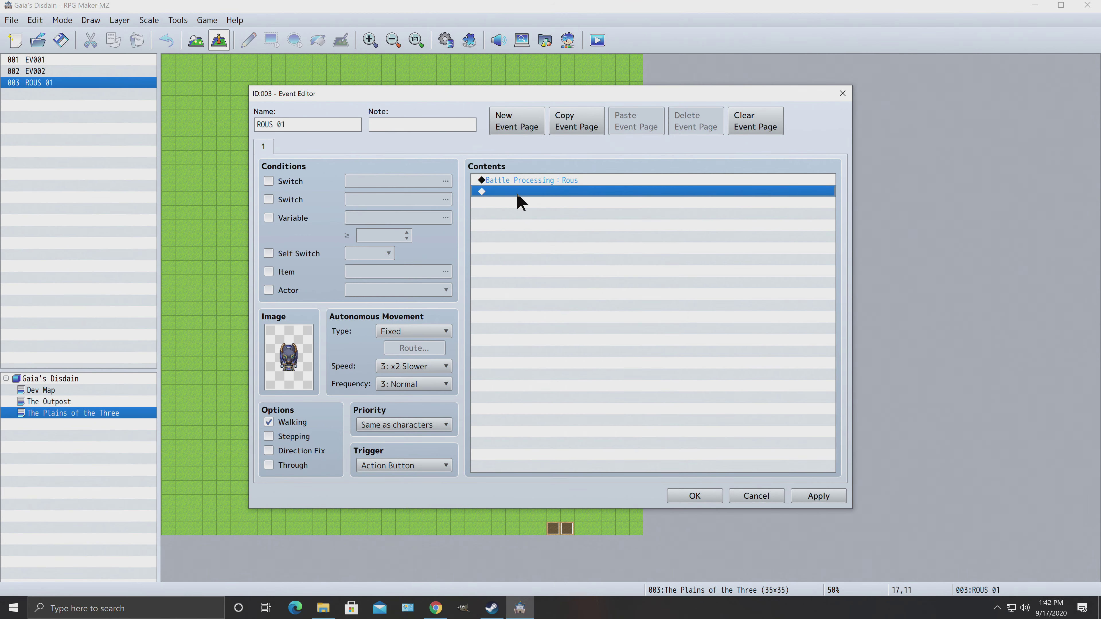
# Step: Look through the event commands and start a Set Movement Route command below the ROUS 01 event's battle command
pyautogui.rightClick(517, 195)
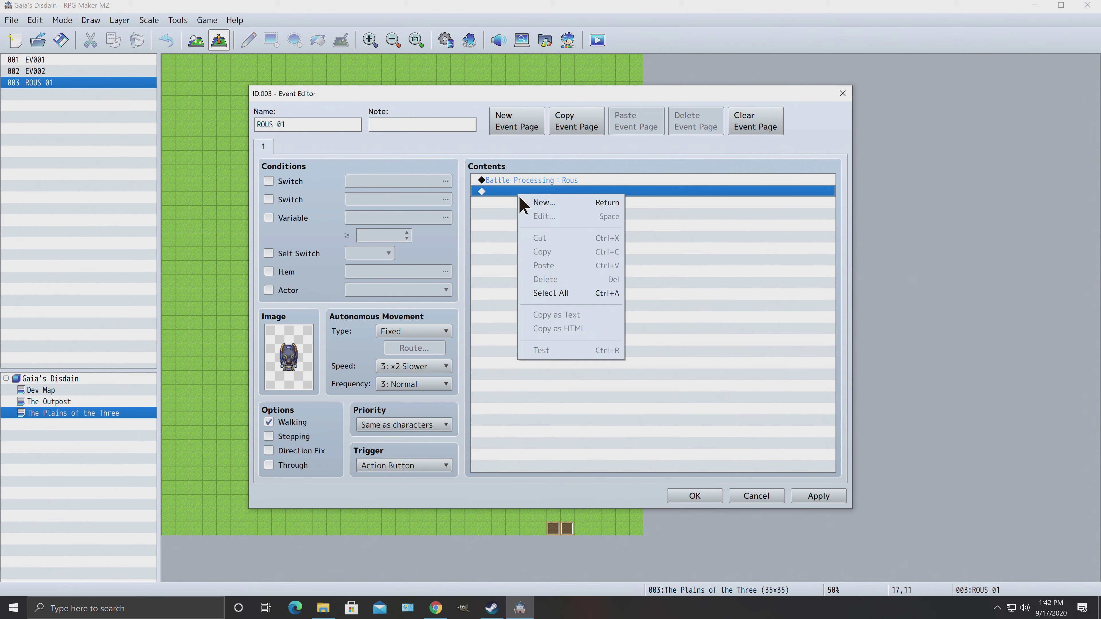
pyautogui.click(542, 207)
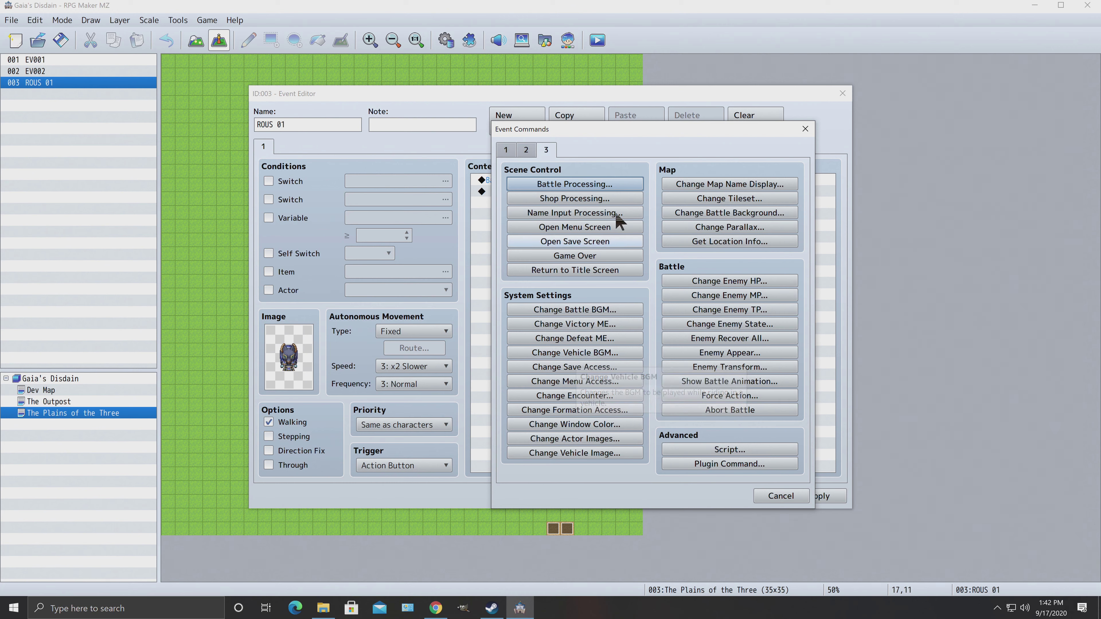
pyautogui.click(506, 151)
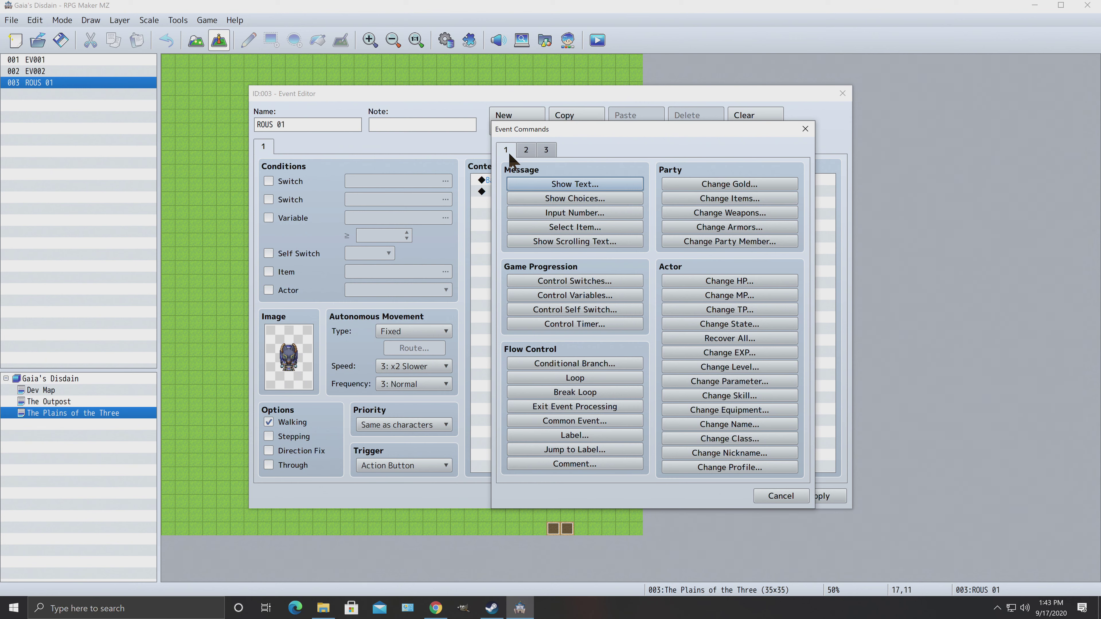
pyautogui.click(529, 152)
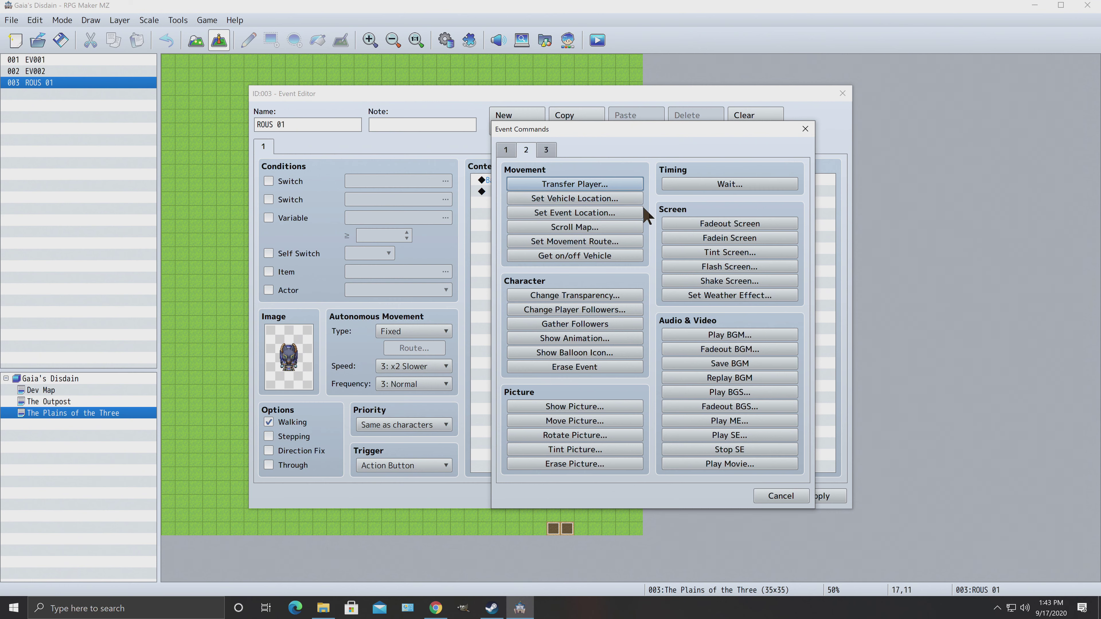
pyautogui.click(546, 150)
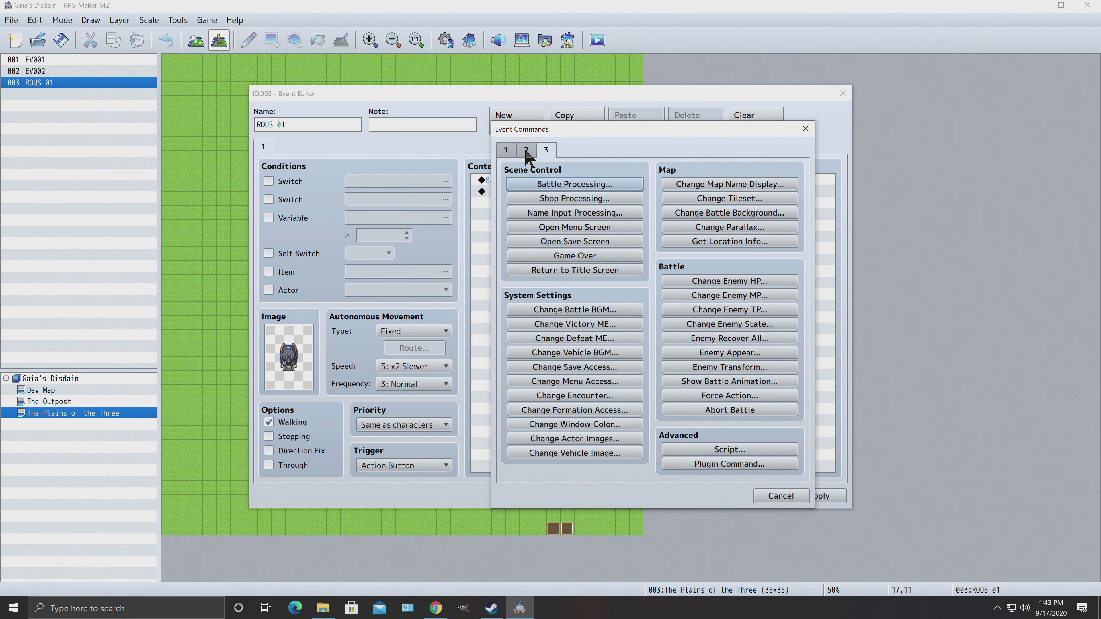
pyautogui.click(505, 151)
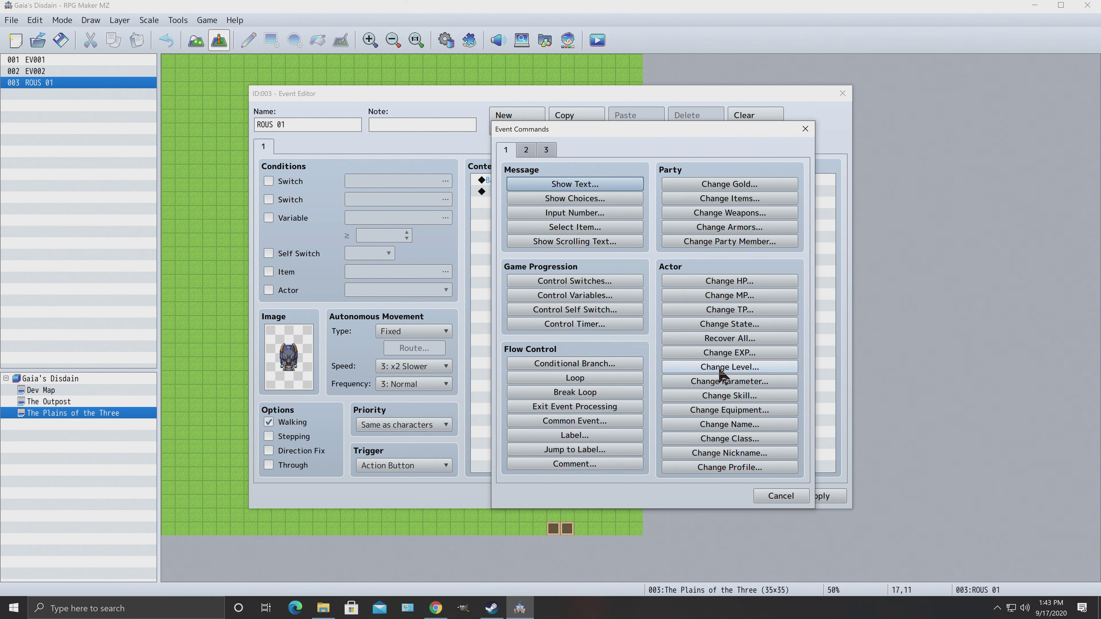
pyautogui.click(526, 150)
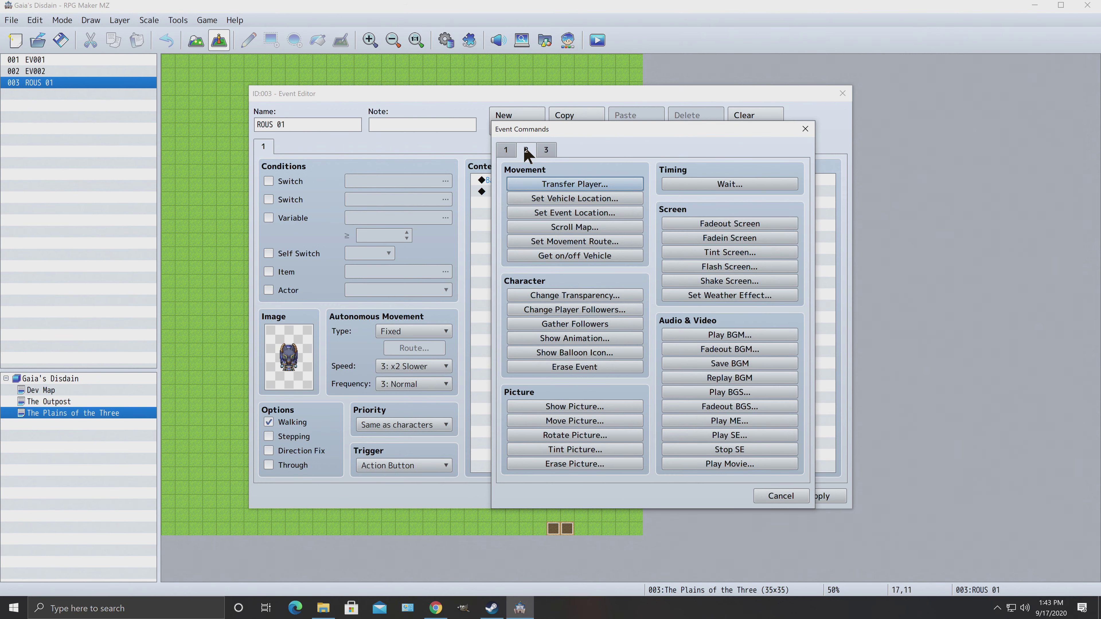
pyautogui.click(574, 242)
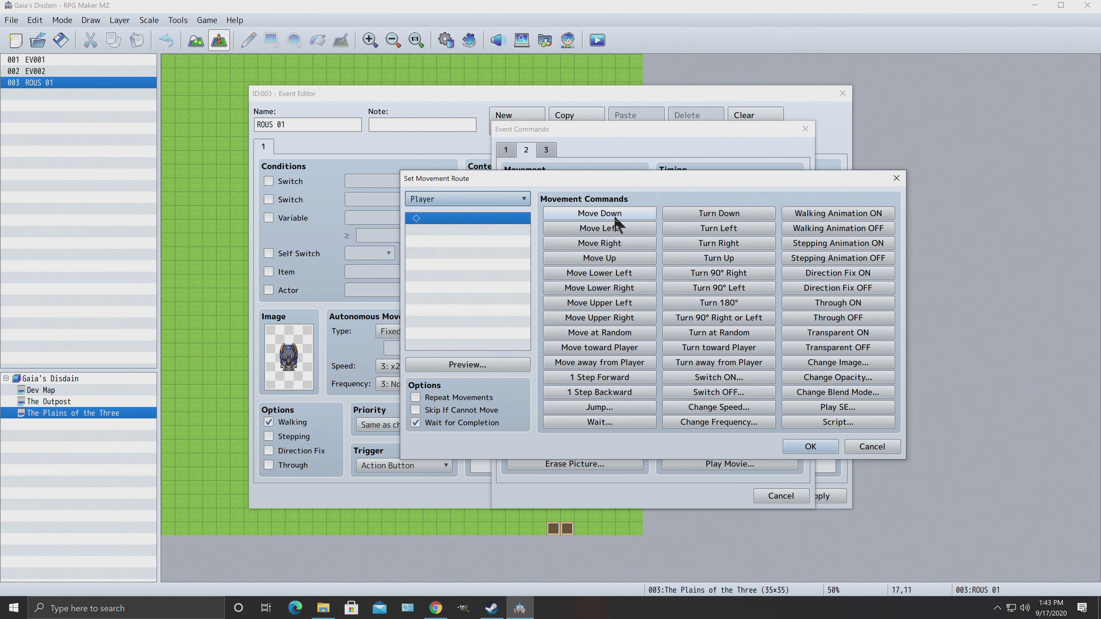
# Step: Build the player's movement route with two Move Down commands, one Turn Left and two Move Left commands
pyautogui.click(616, 215)
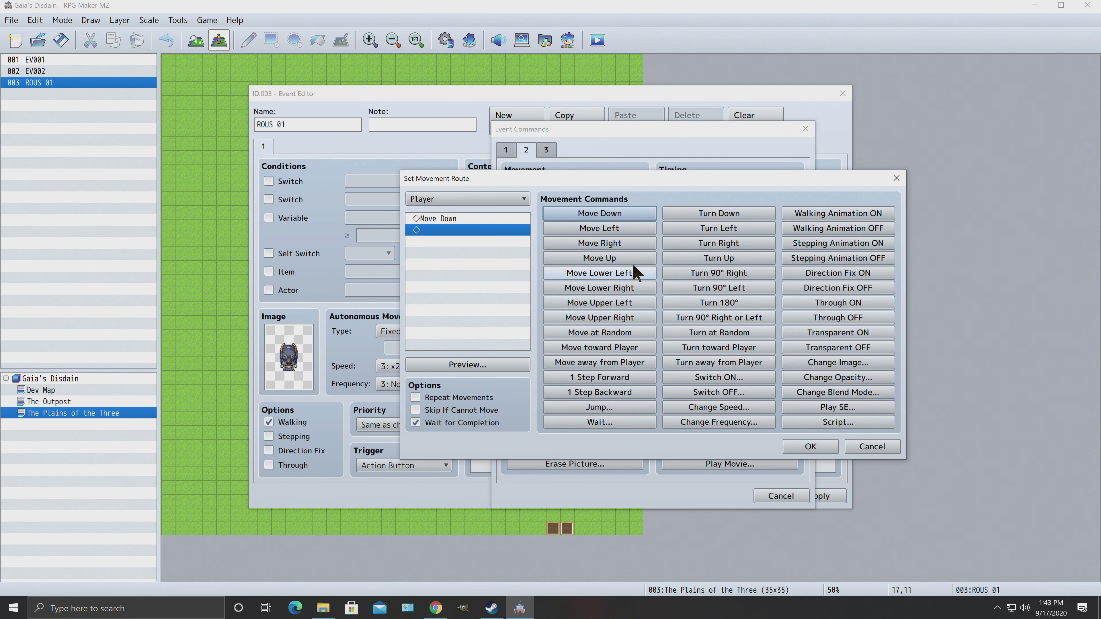
pyautogui.click(613, 215)
pyautogui.click(616, 228)
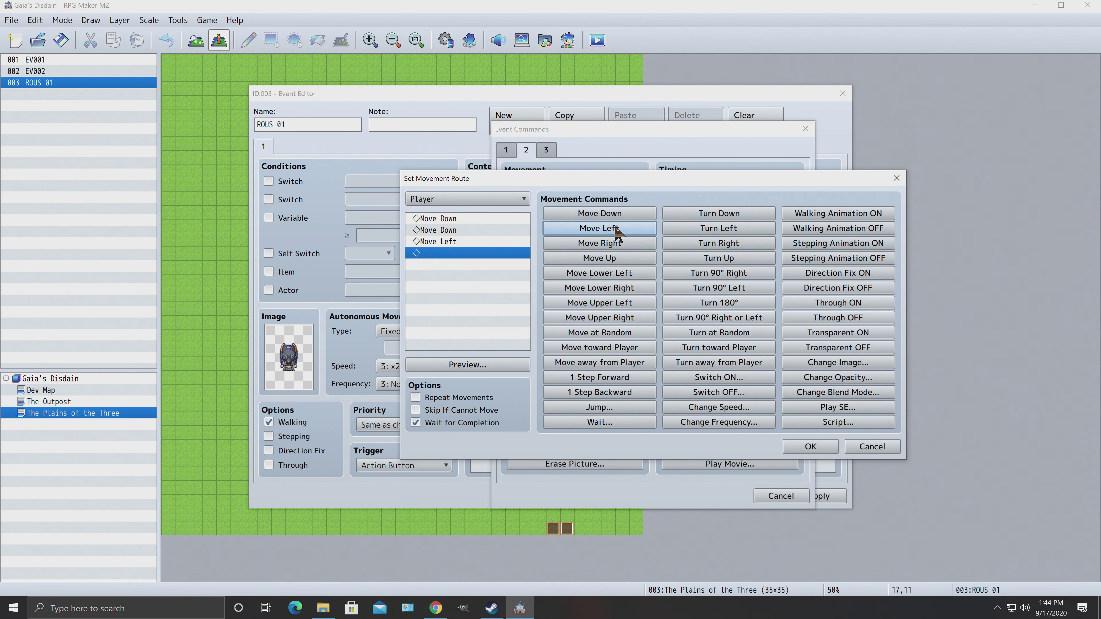
pyautogui.click(616, 228)
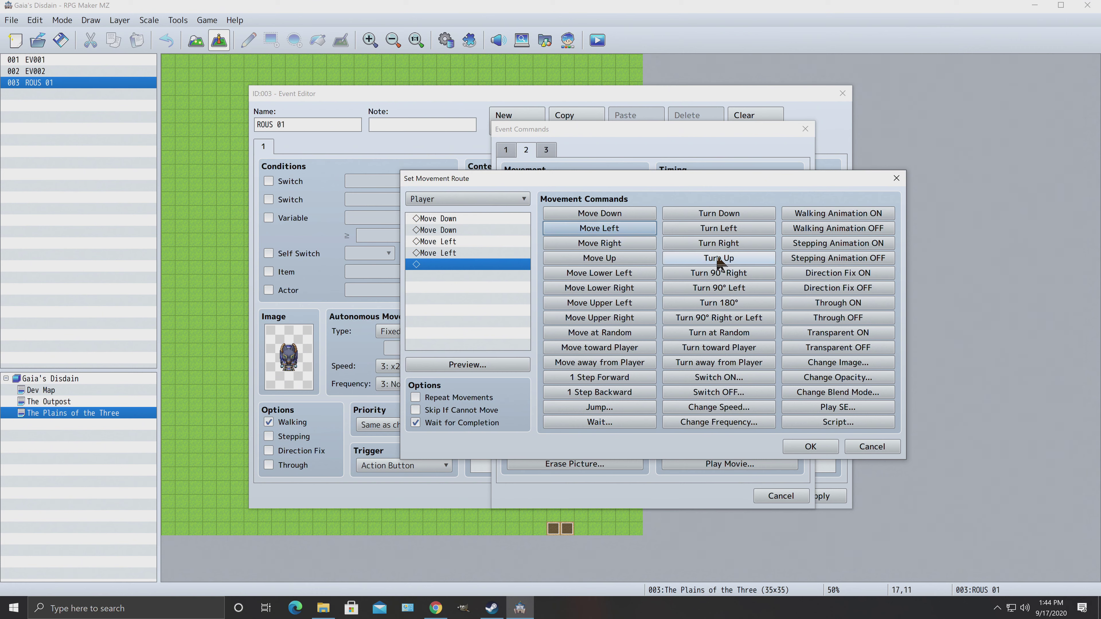
pyautogui.click(461, 242)
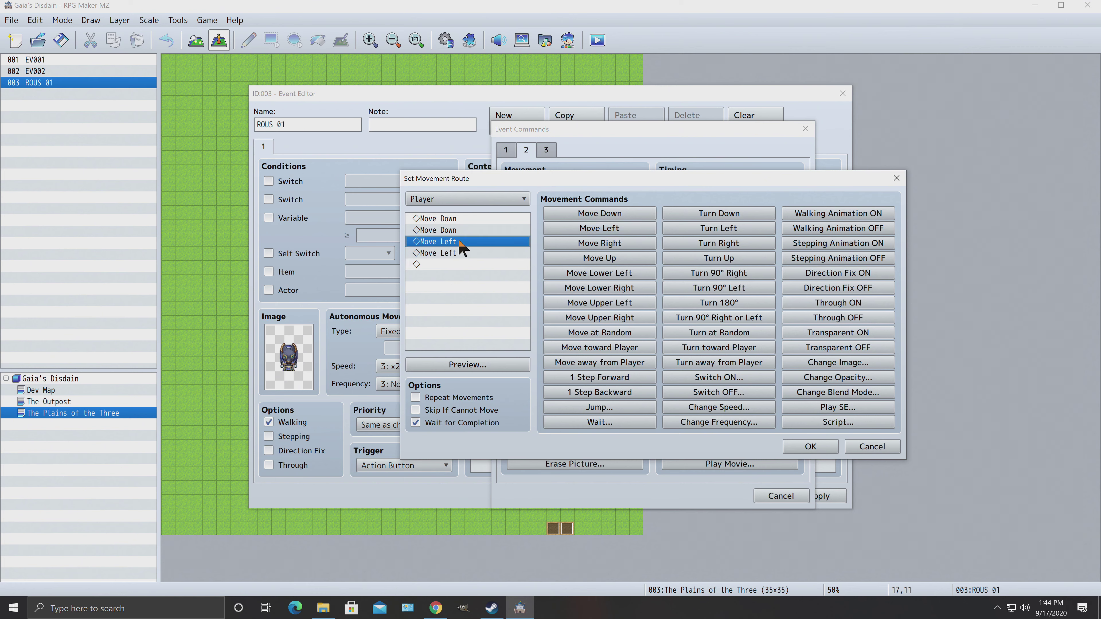
pyautogui.click(727, 230)
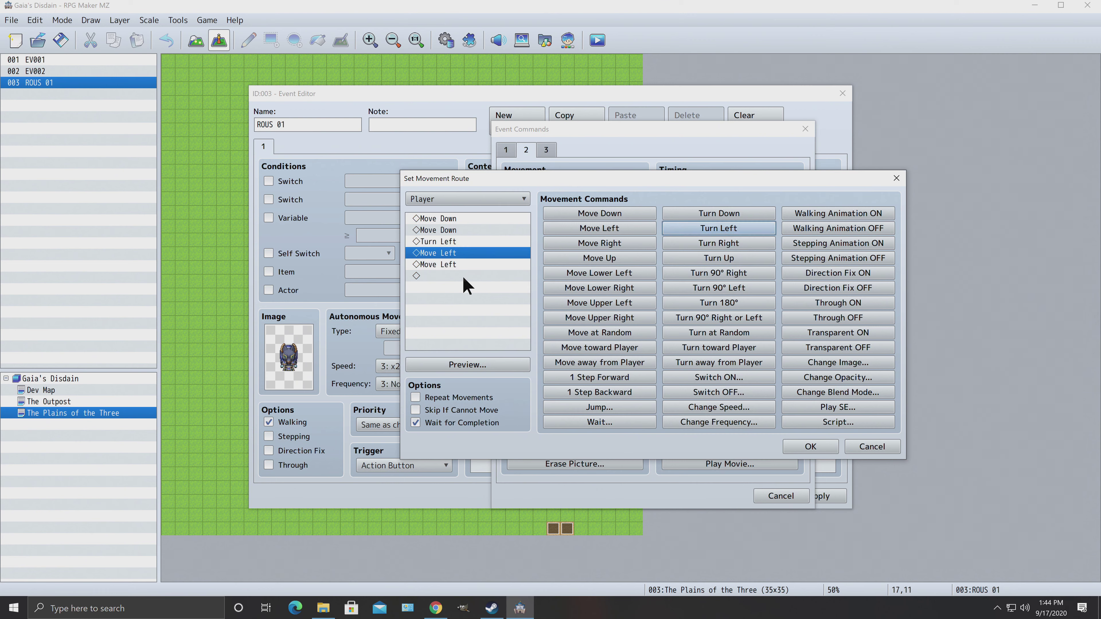
# Step: Append two Turn Right, two Move Right, one Move Up and two Turn Right commands to the route's end, and save the ROUS 01 event
pyautogui.click(454, 276)
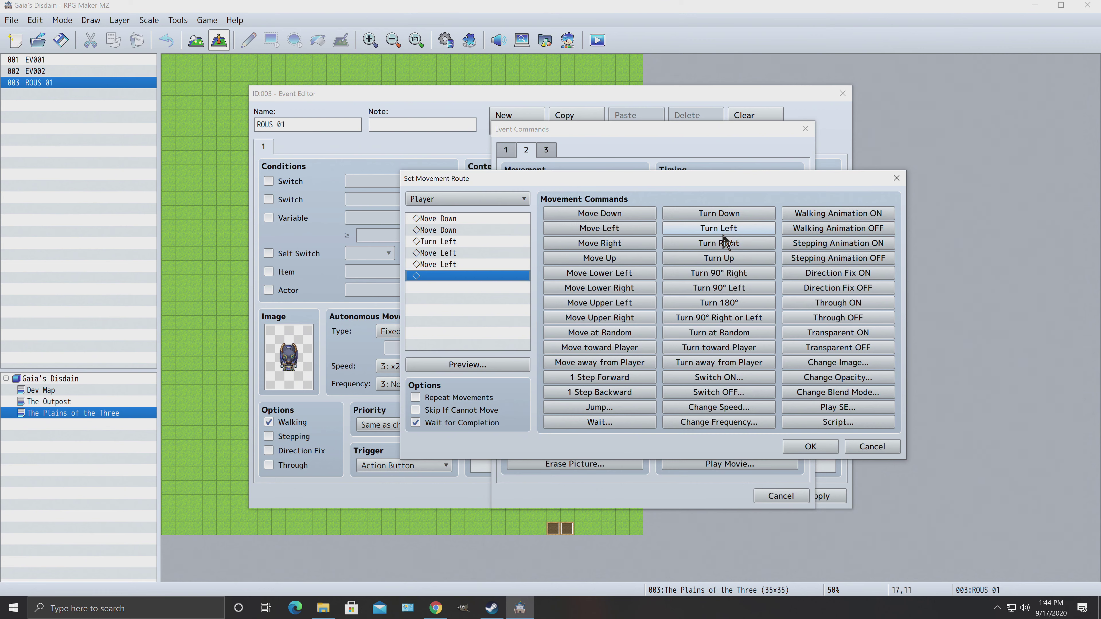
pyautogui.click(715, 249)
pyautogui.click(717, 252)
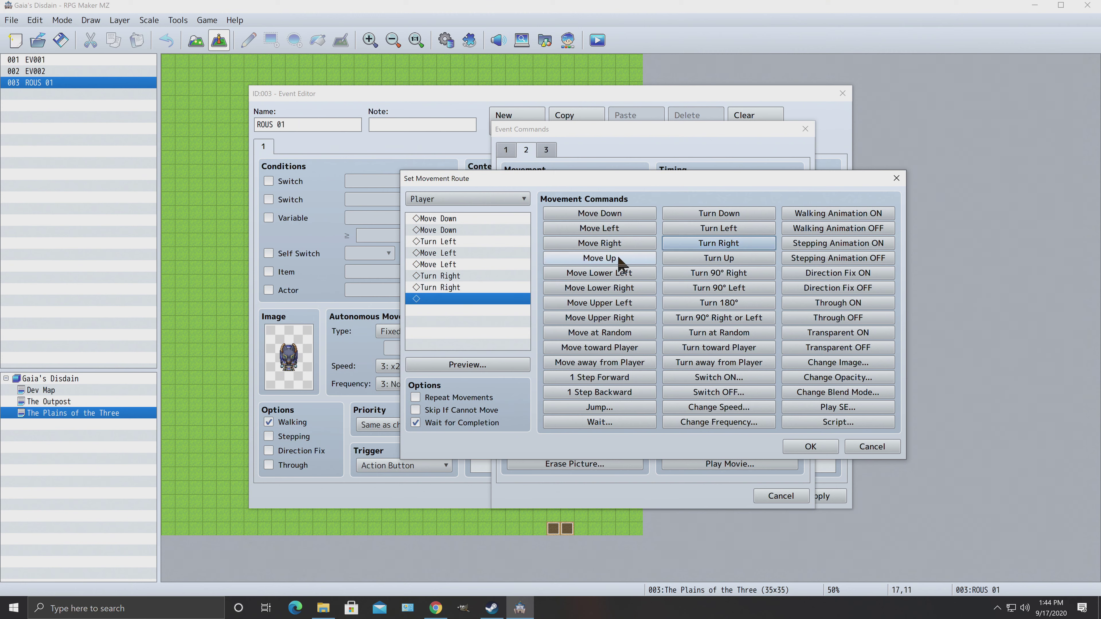
pyautogui.click(611, 245)
pyautogui.click(611, 245)
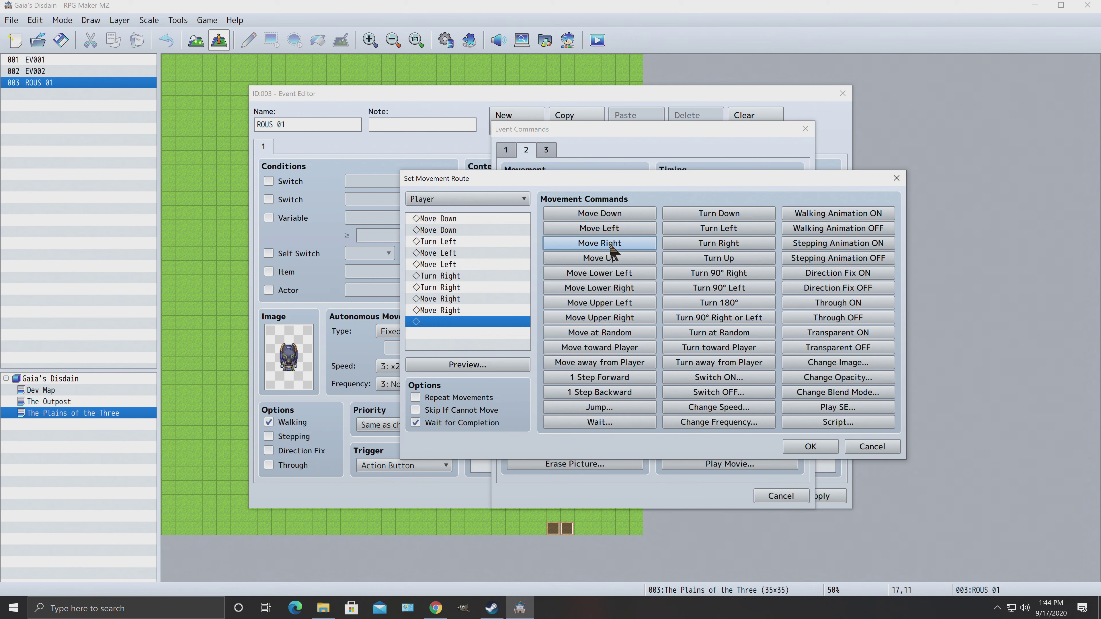
pyautogui.click(616, 260)
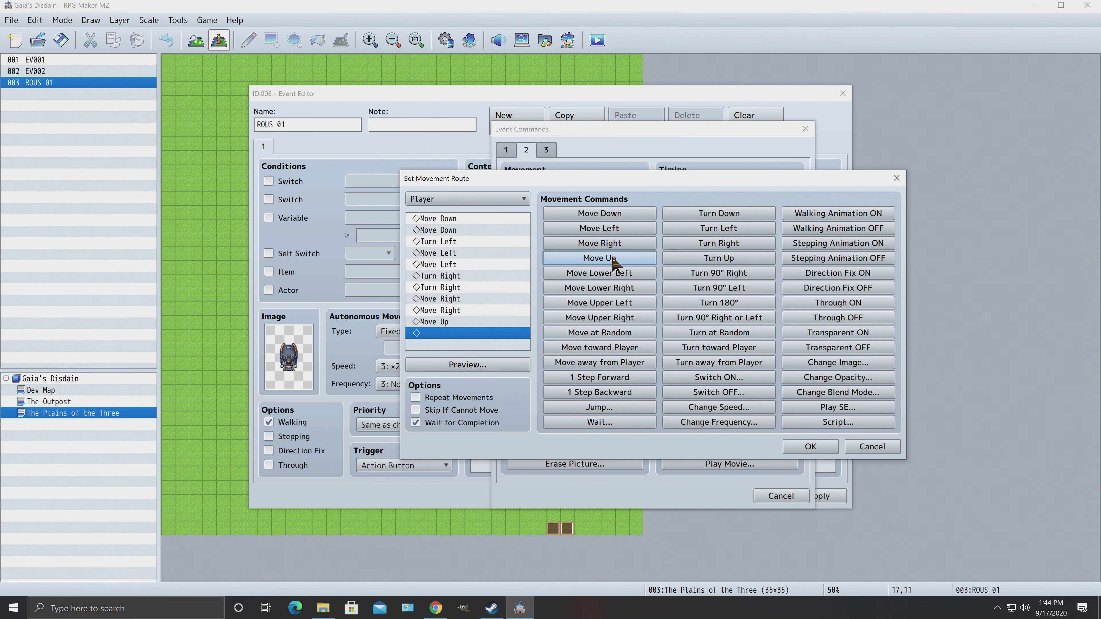
pyautogui.click(719, 243)
pyautogui.click(720, 243)
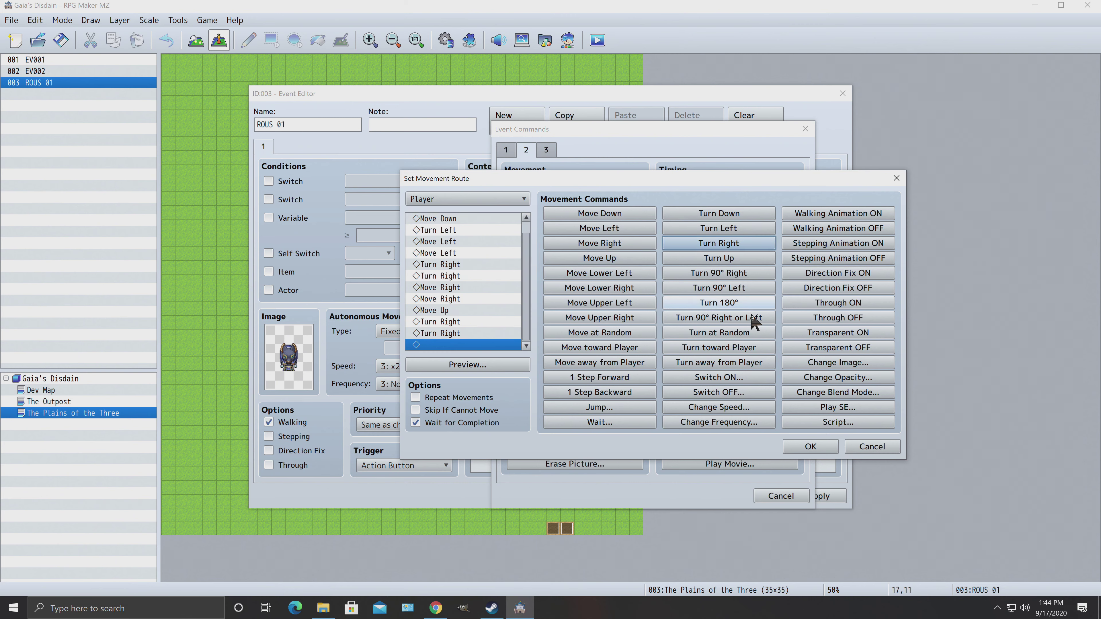
pyautogui.click(810, 448)
pyautogui.click(818, 496)
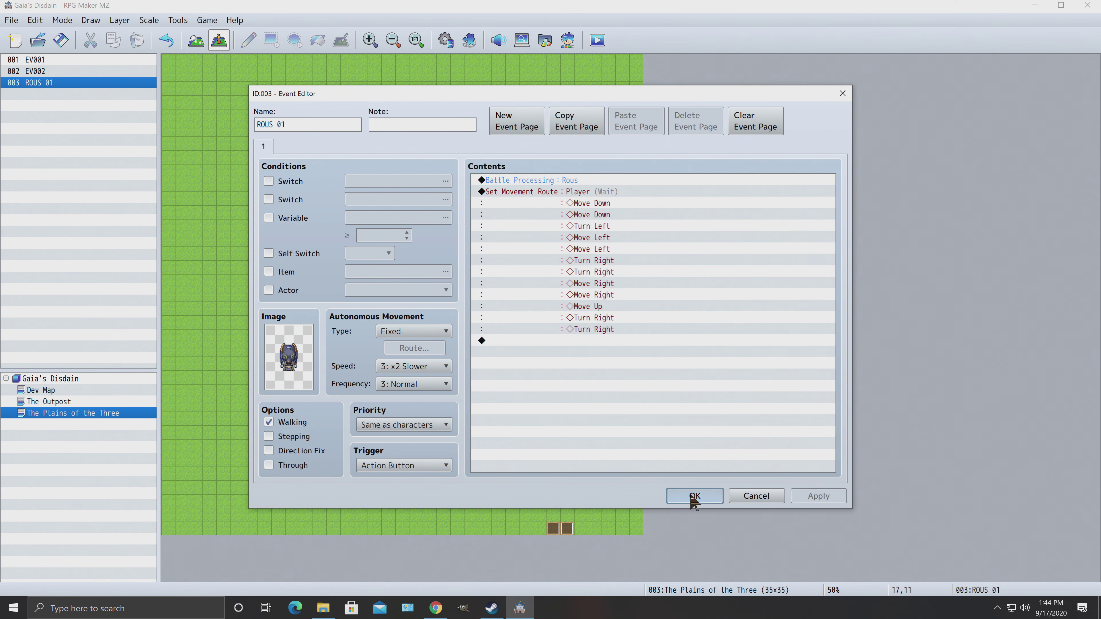
pyautogui.click(693, 497)
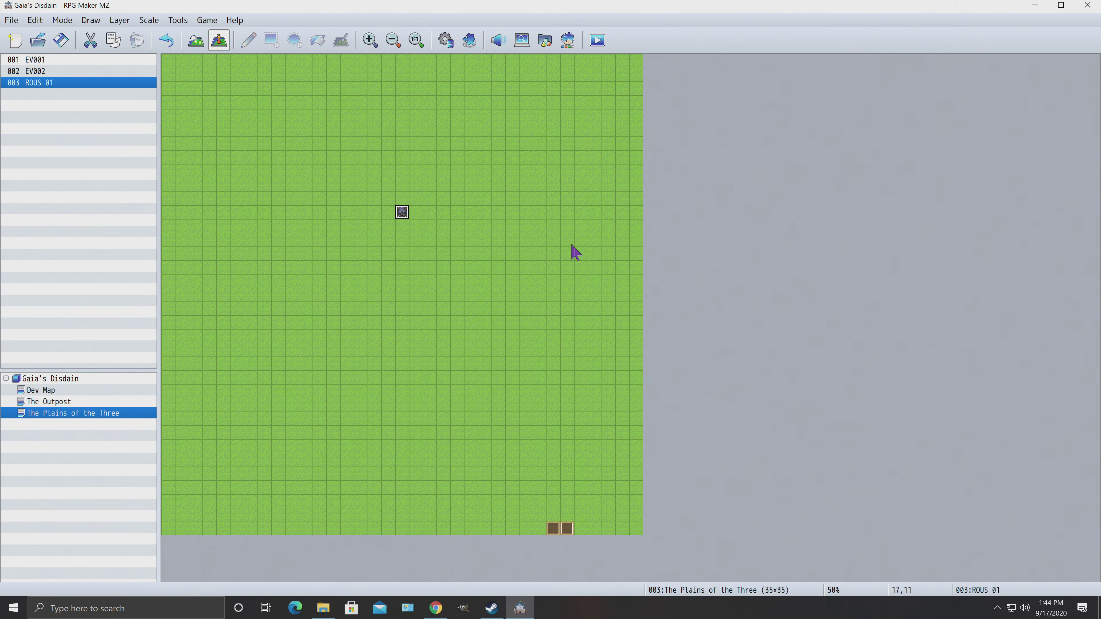
# Step: Start a playtest with a new game and walk the player onto the dirt path leading to The Plains of the Three
pyautogui.click(597, 42)
pyautogui.click(541, 320)
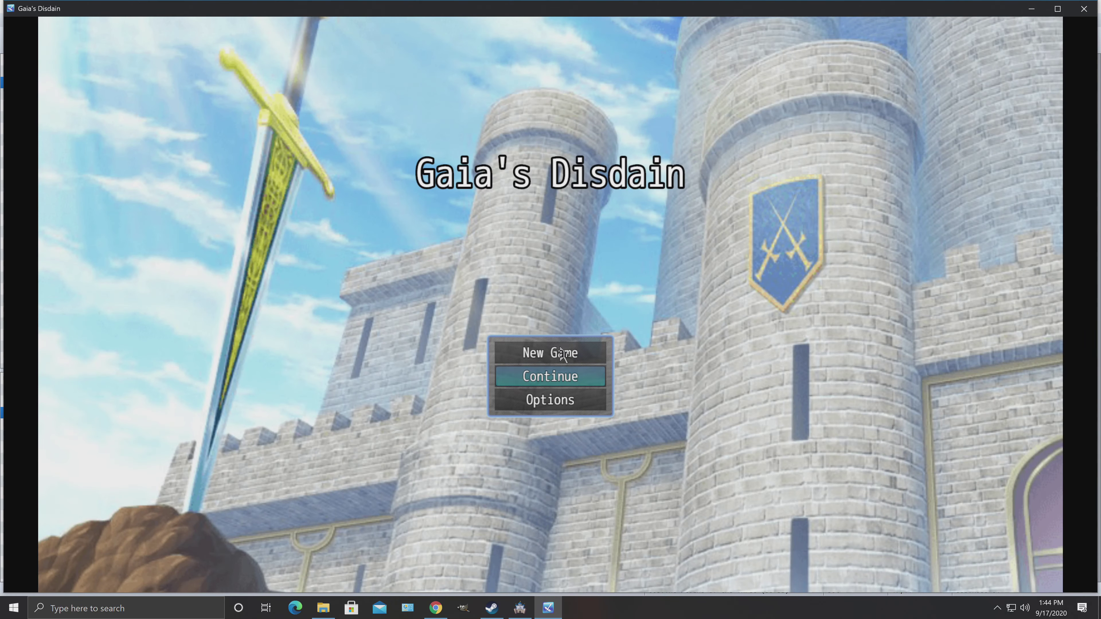
pyautogui.click(560, 349)
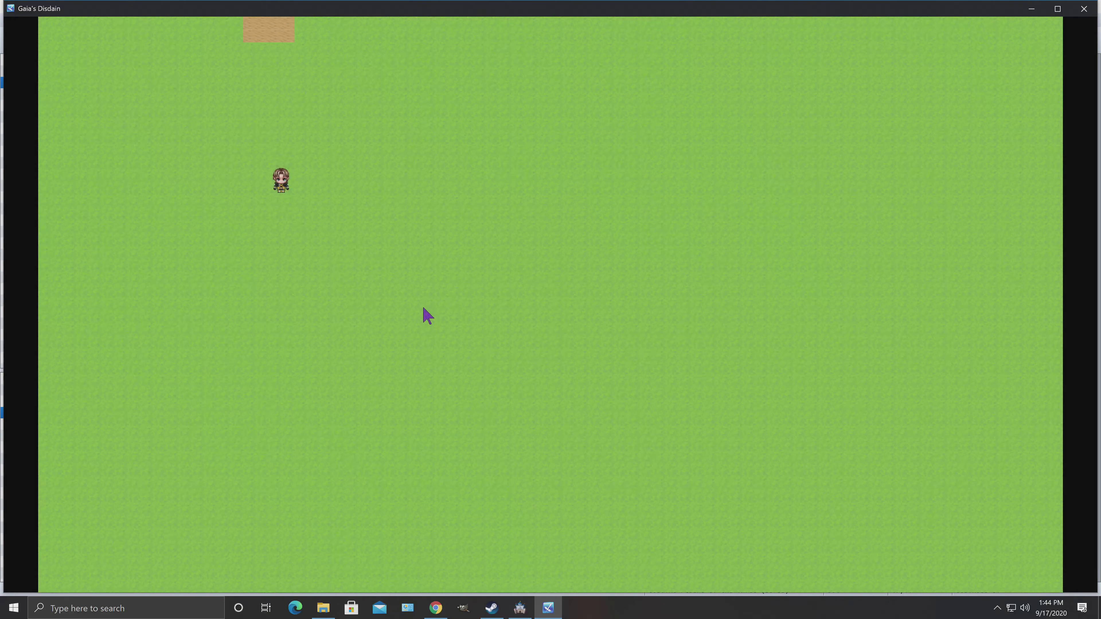
pyautogui.click(261, 34)
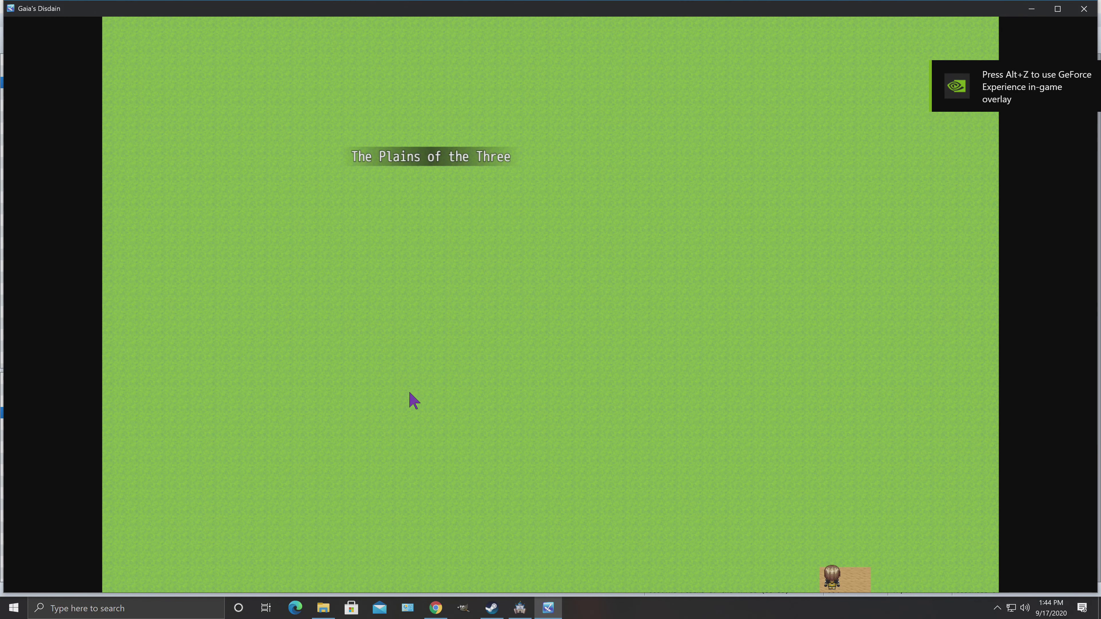
# Step: Walk the player across The Plains of the Three toward the ROUS enemy to check its movement, and end the playtest
pyautogui.click(411, 395)
pyautogui.click(447, 325)
pyautogui.click(463, 291)
pyautogui.click(475, 222)
pyautogui.click(476, 201)
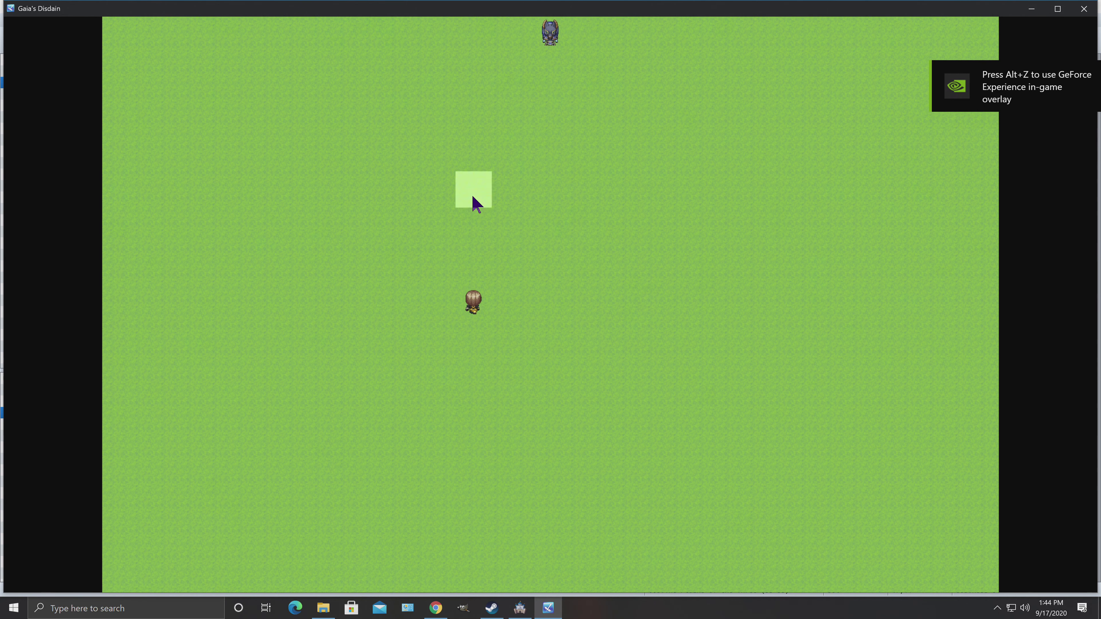
pyautogui.click(540, 418)
pyautogui.click(606, 274)
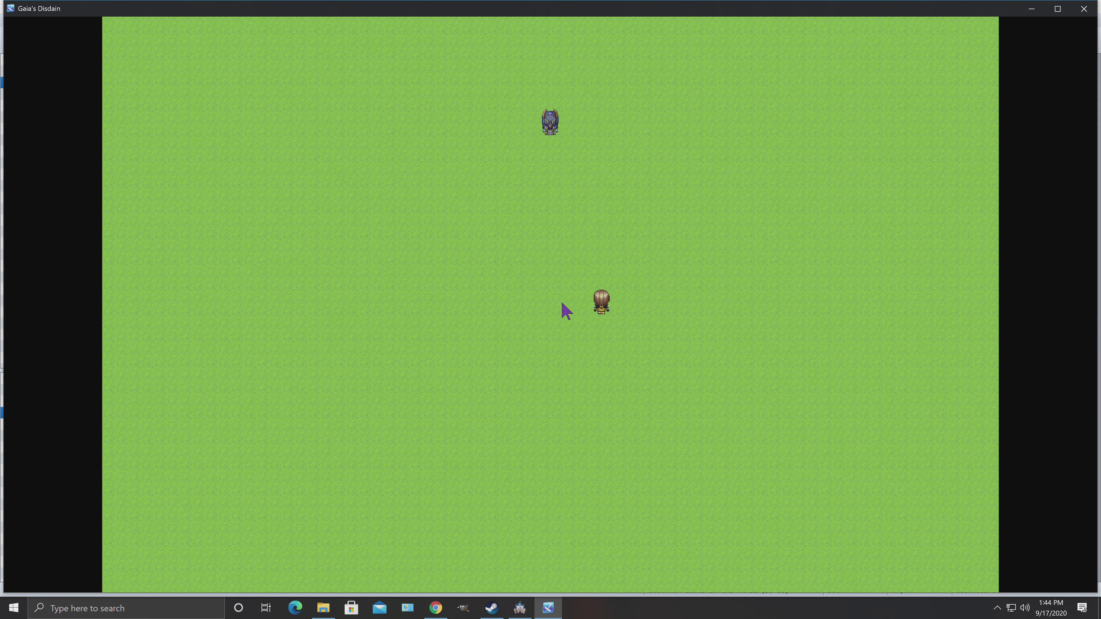
pyautogui.click(562, 303)
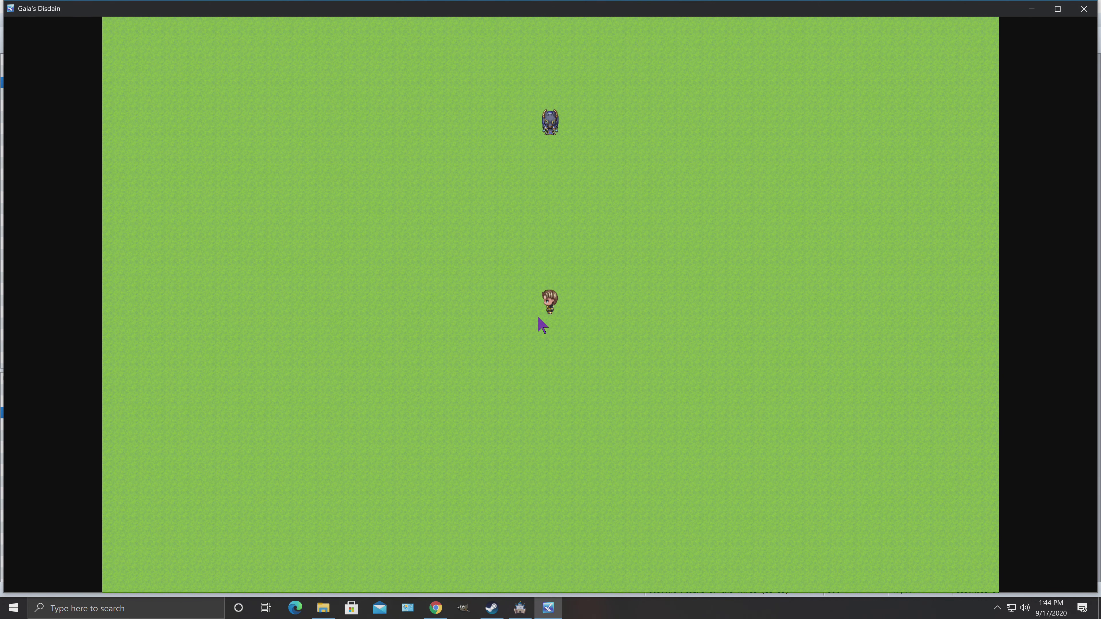
pyautogui.click(1082, 10)
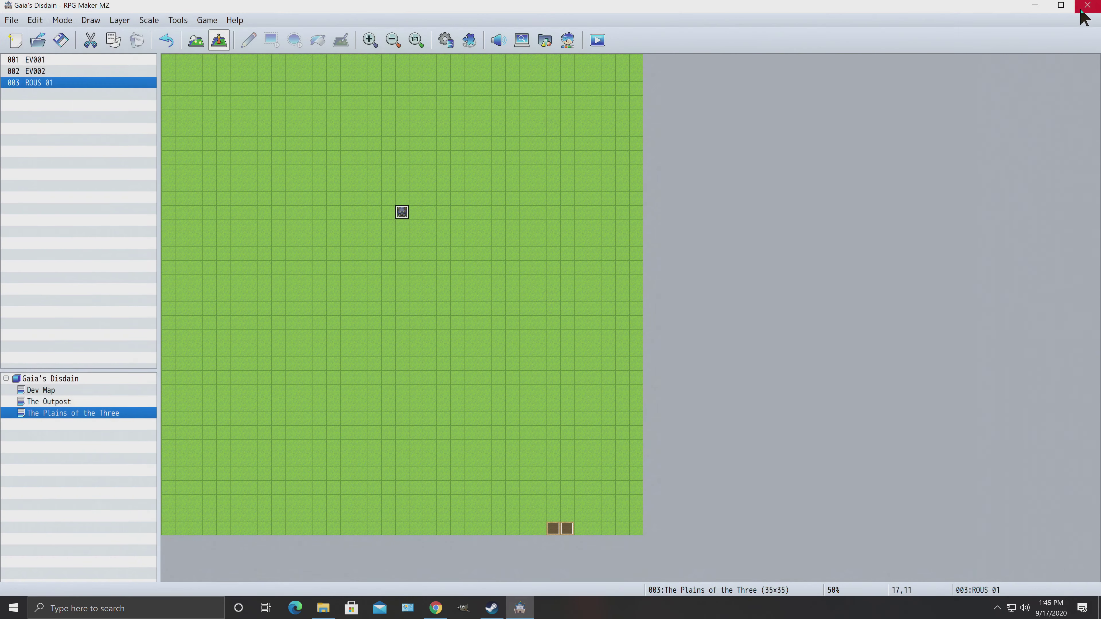
# Step: Move the ROUS 01 event's Battle Processing command below its Set Movement Route command and save the event
pyautogui.rightClick(409, 211)
pyautogui.click(419, 219)
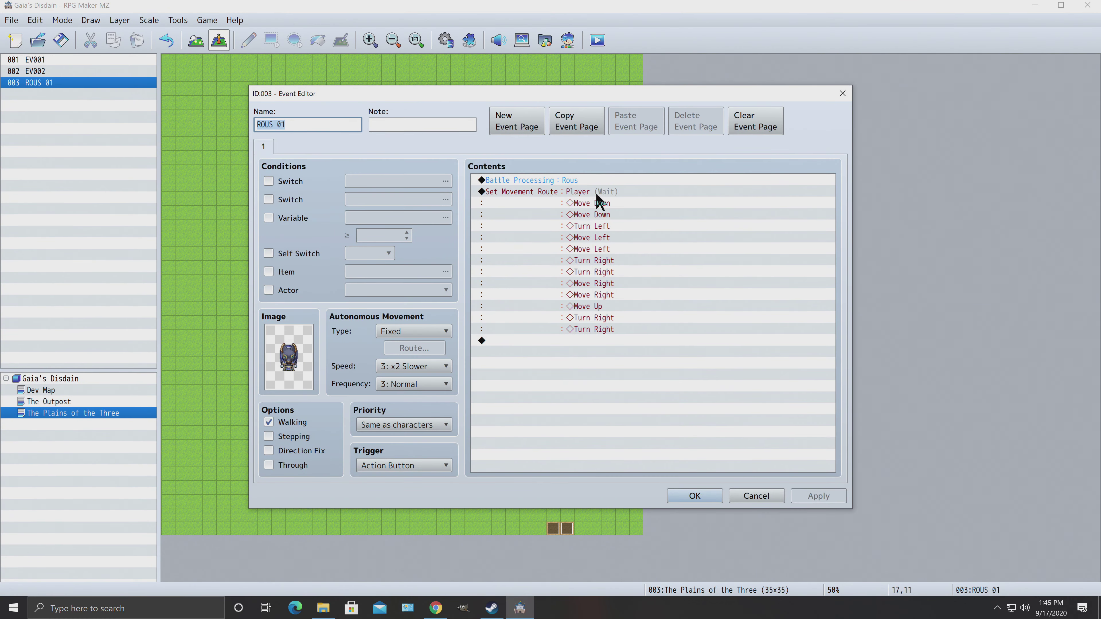
pyautogui.click(526, 182)
pyautogui.rightClick(526, 182)
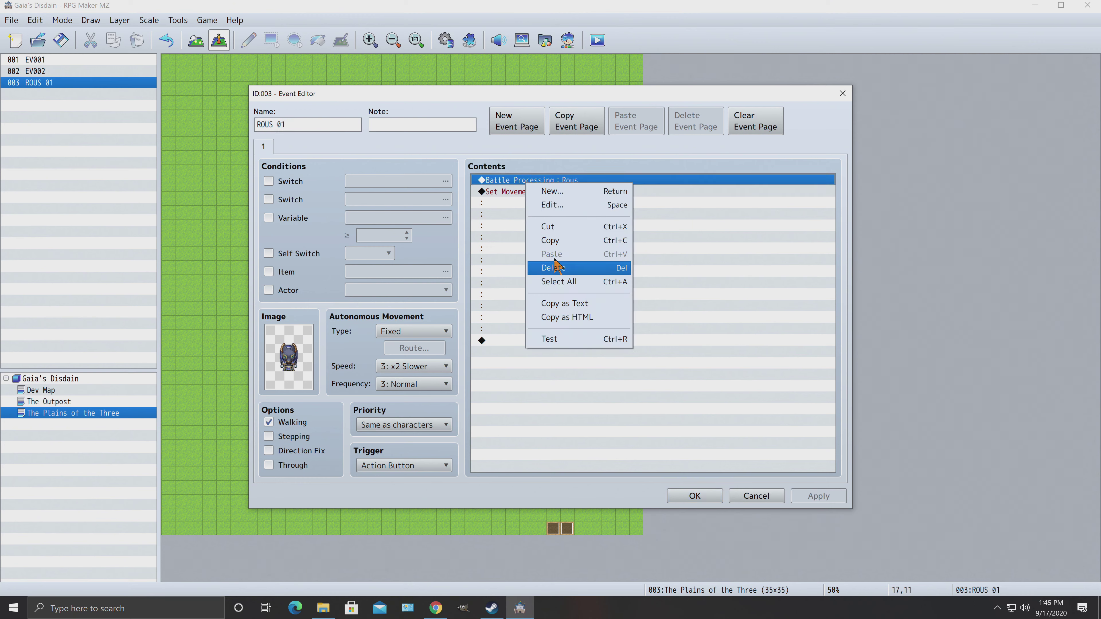
pyautogui.click(552, 242)
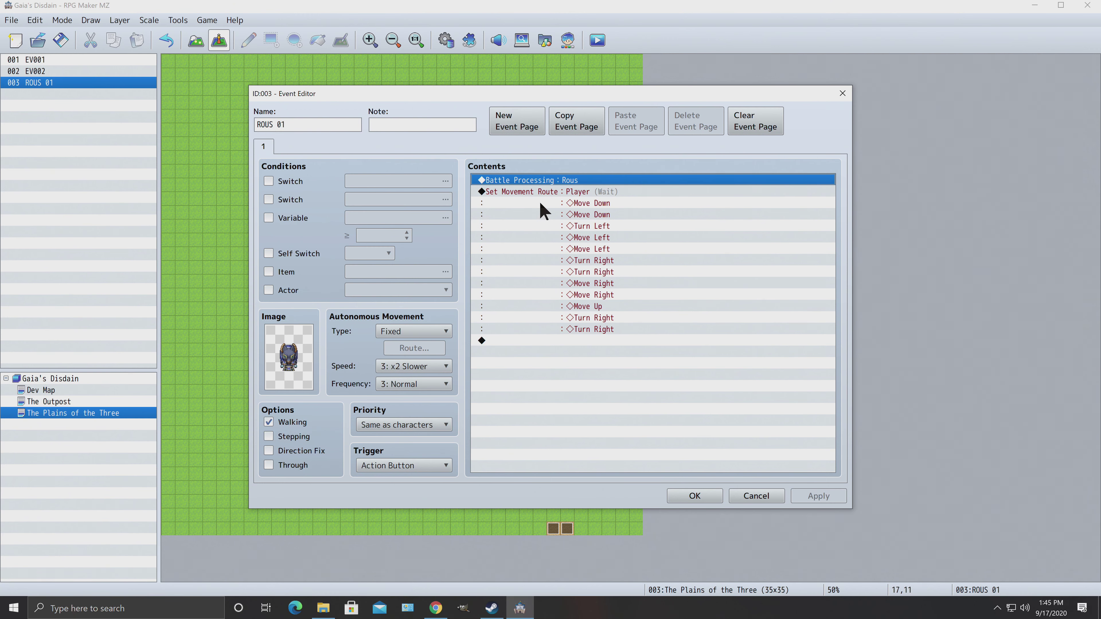
pyautogui.rightClick(542, 179)
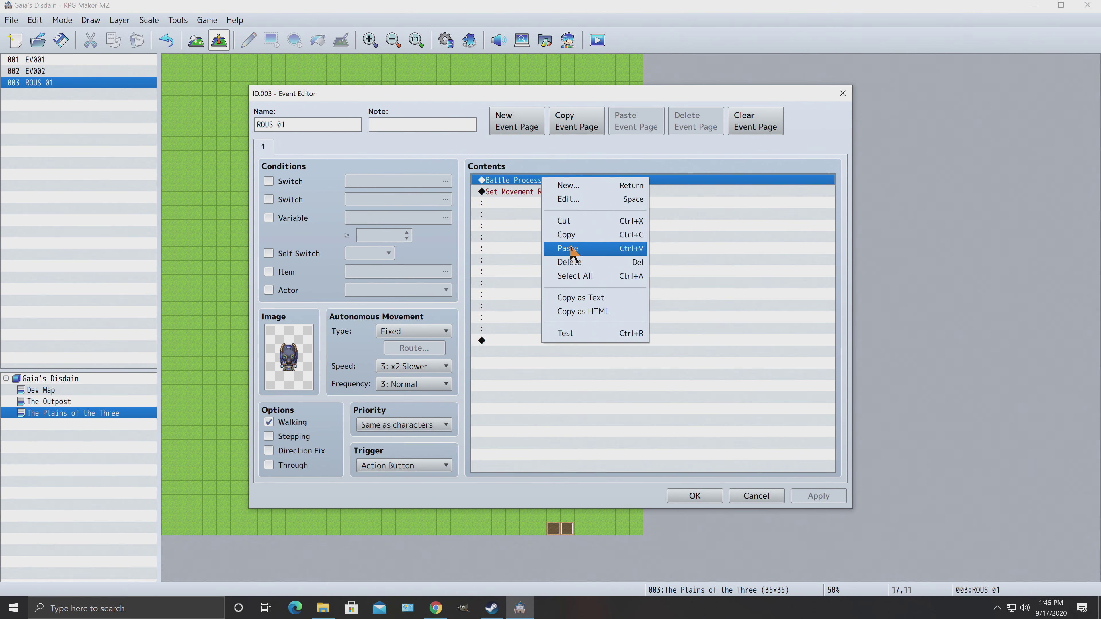
pyautogui.click(569, 222)
pyautogui.click(522, 332)
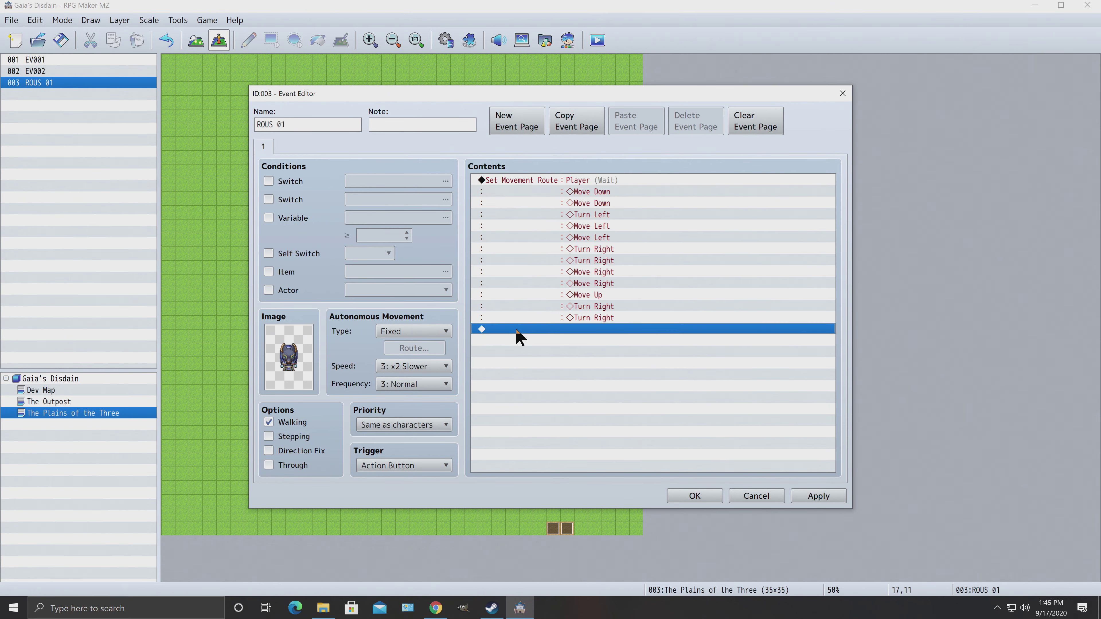
pyautogui.rightClick(519, 331)
pyautogui.click(542, 401)
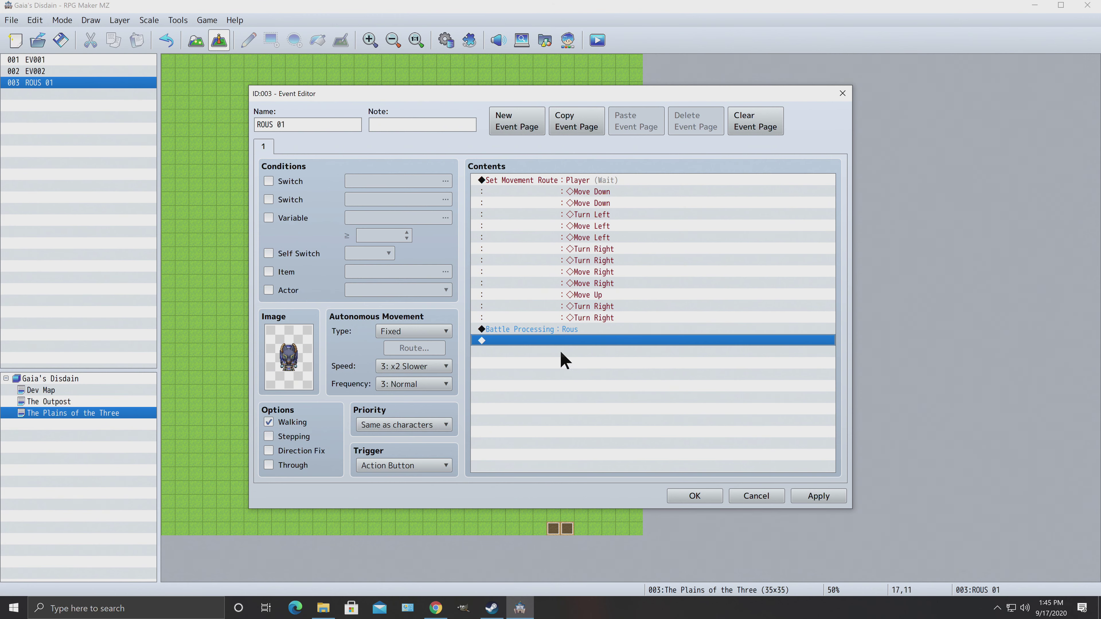
pyautogui.click(808, 500)
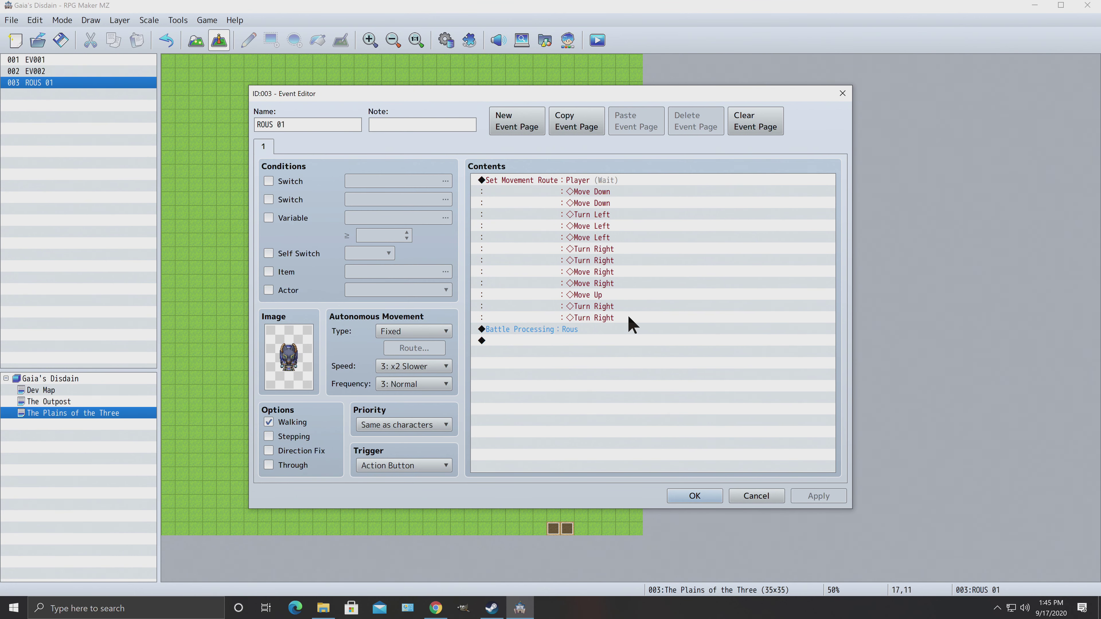
pyautogui.click(640, 318)
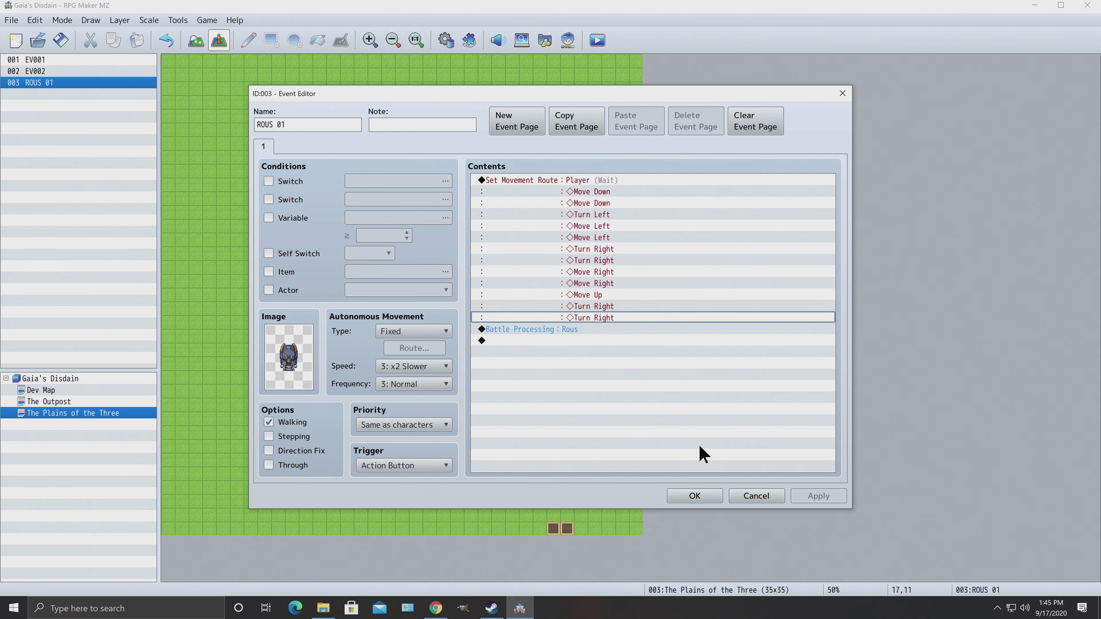
pyautogui.click(707, 496)
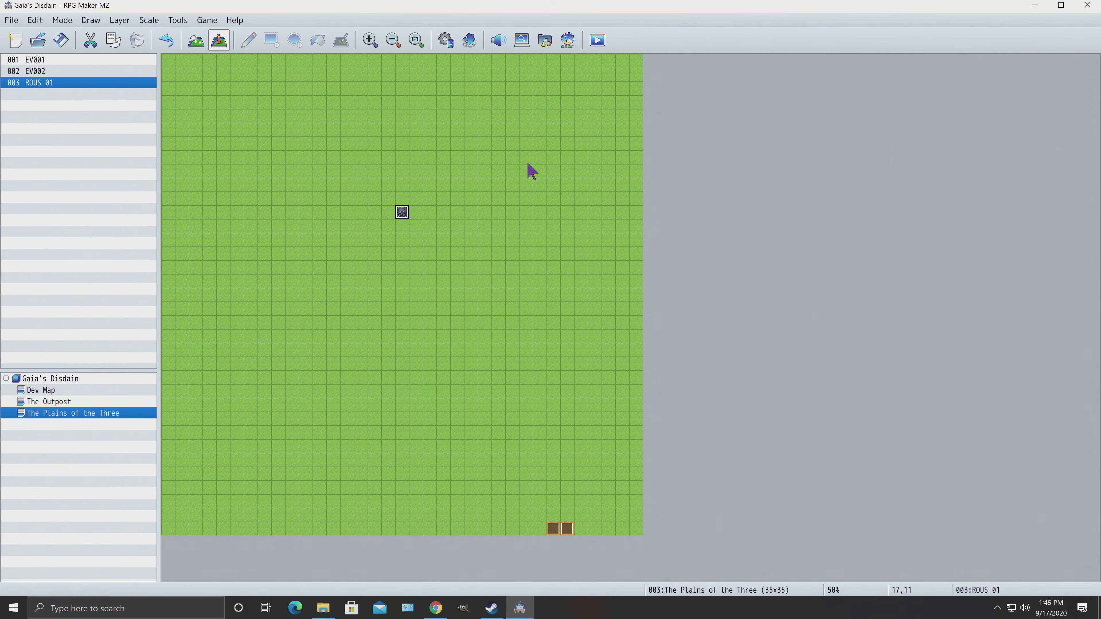
# Step: Playtest the reordered event in a new game, crossing between the starting map and The Plains of the Three, and end the test
pyautogui.click(605, 42)
pyautogui.click(528, 321)
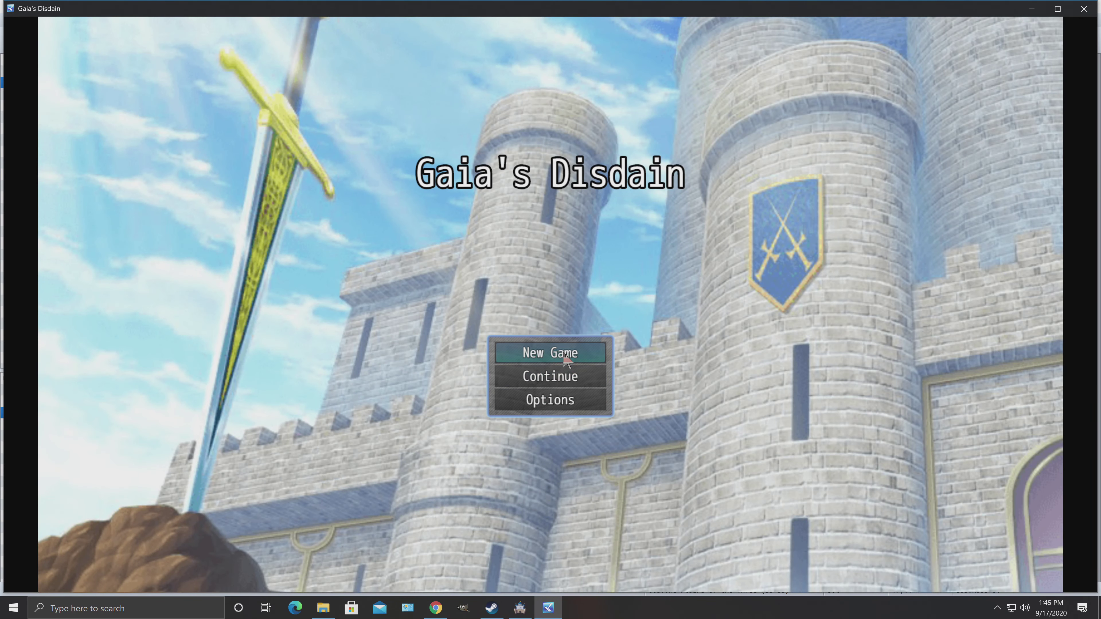
pyautogui.click(568, 359)
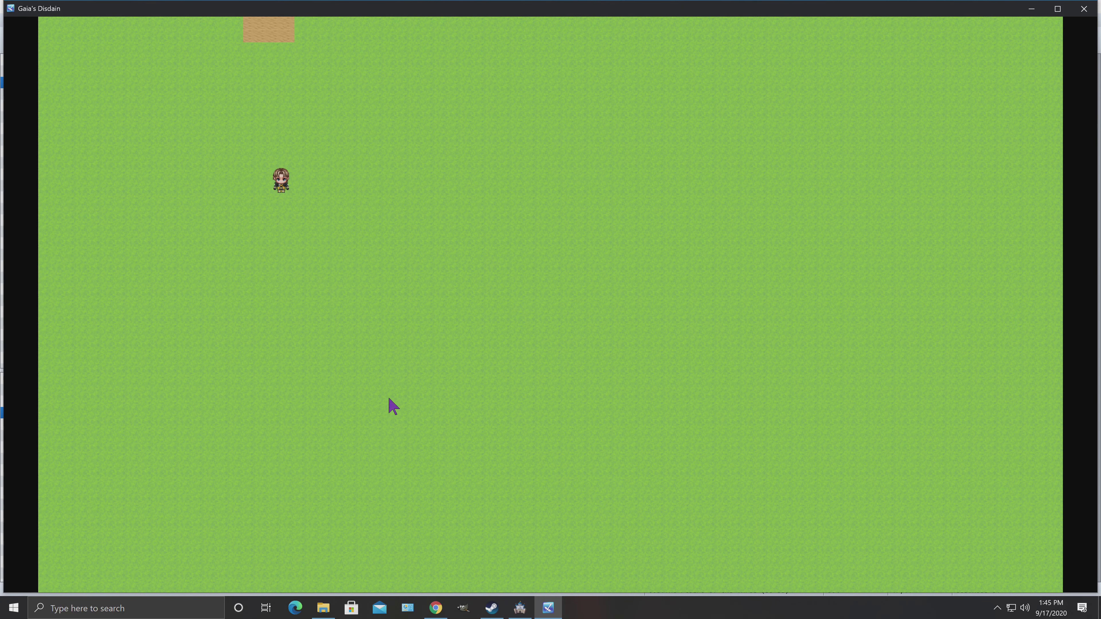
pyautogui.click(277, 81)
pyautogui.click(277, 37)
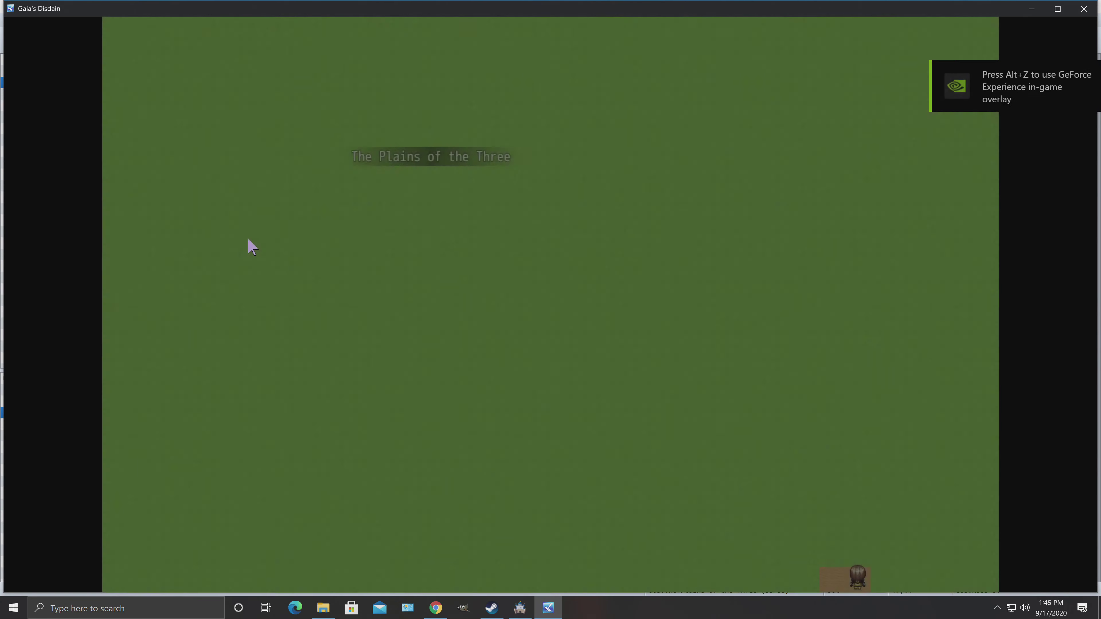
pyautogui.click(287, 226)
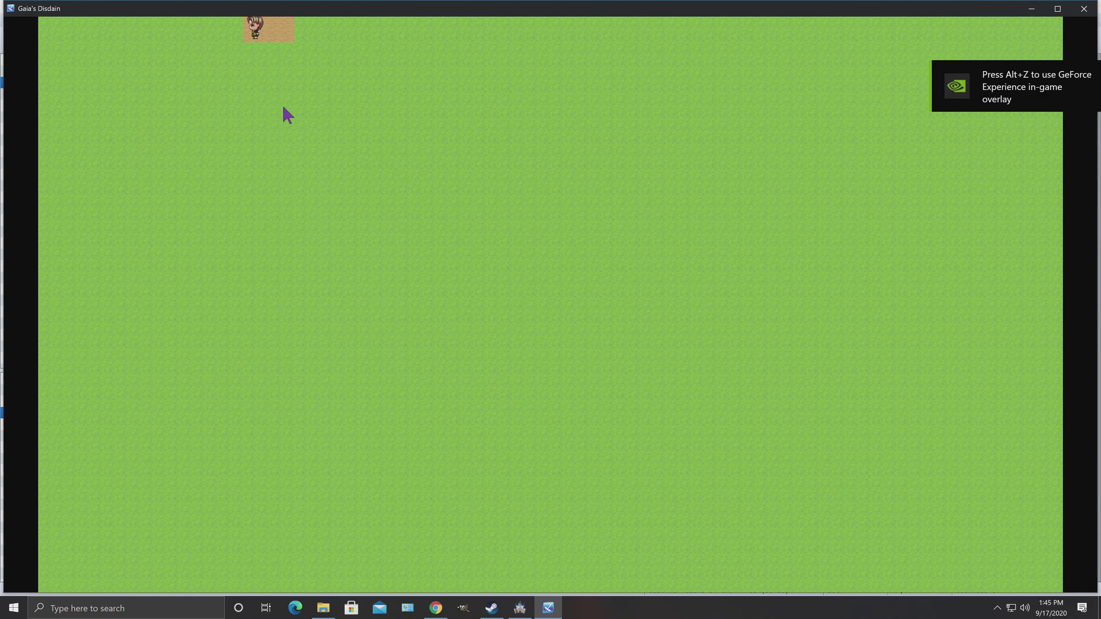
pyautogui.click(273, 31)
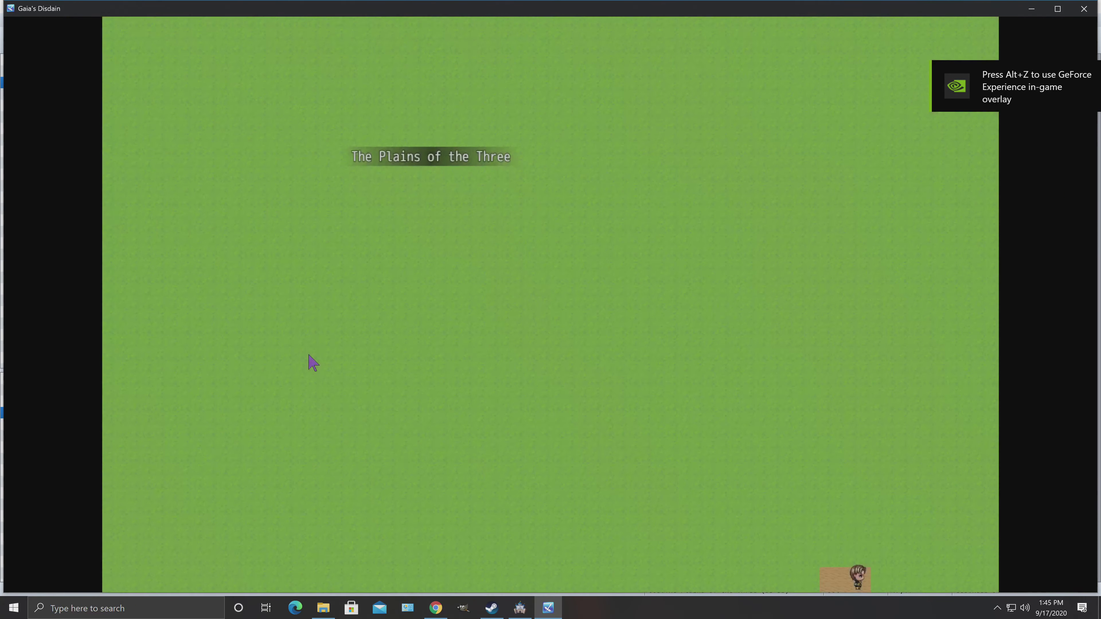
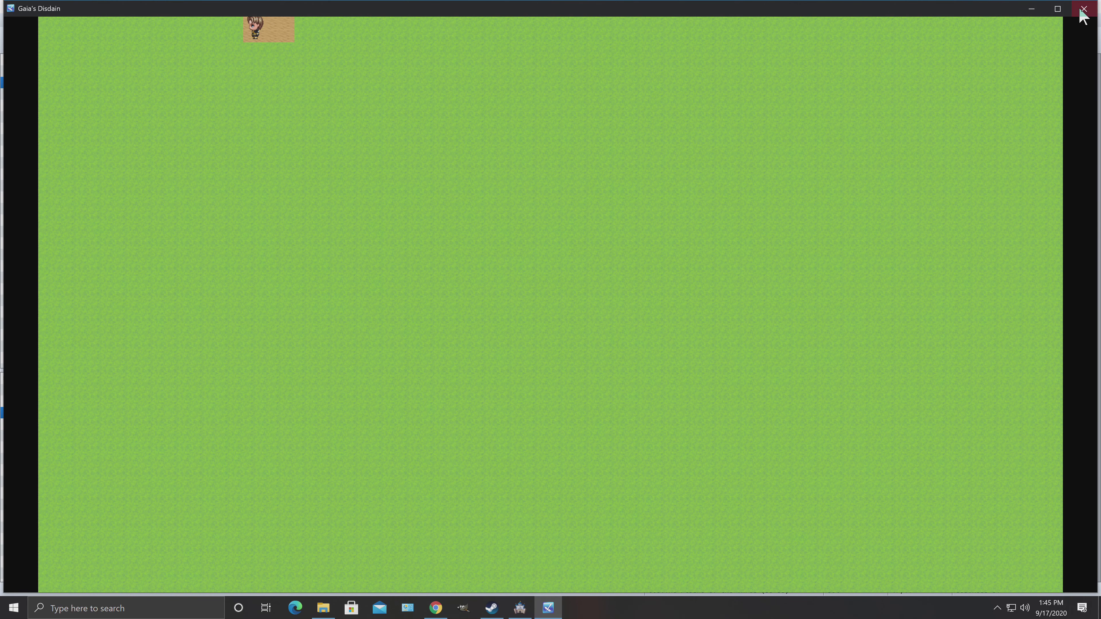
pyautogui.click(1081, 9)
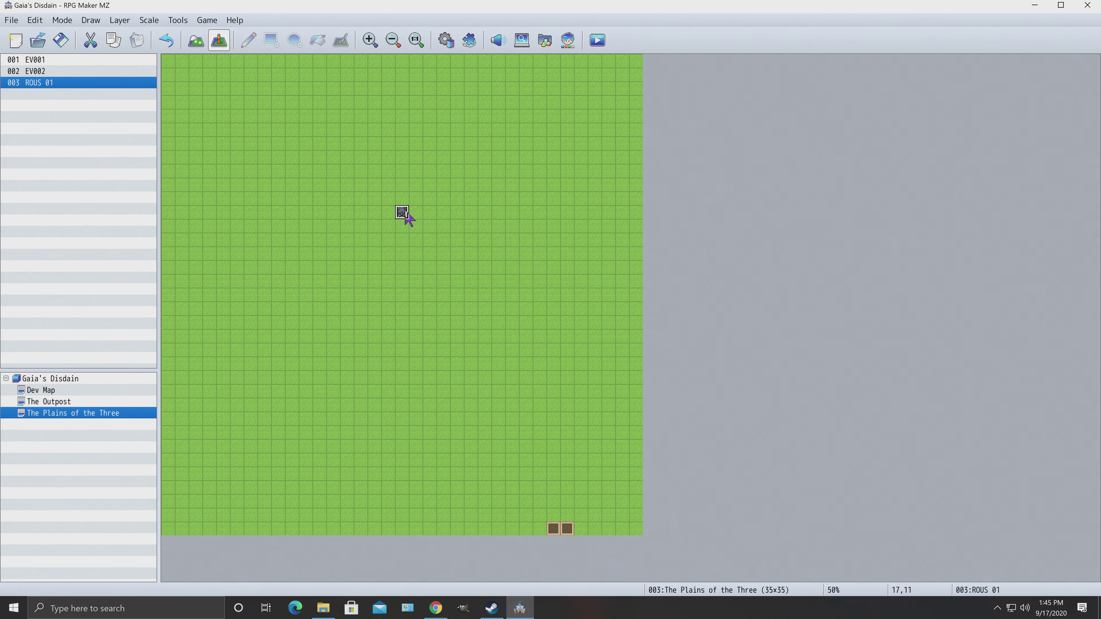
# Step: Change the target of the ROUS 01 event's Set Movement Route command to This Event and save the event
pyautogui.rightClick(407, 219)
pyautogui.click(416, 218)
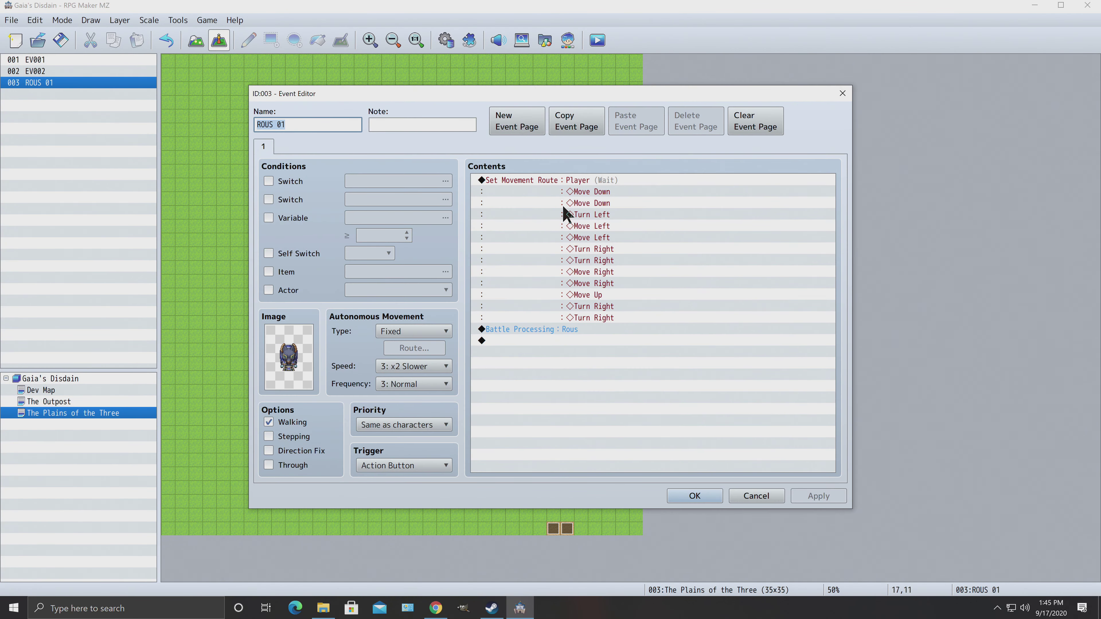
pyautogui.click(581, 189)
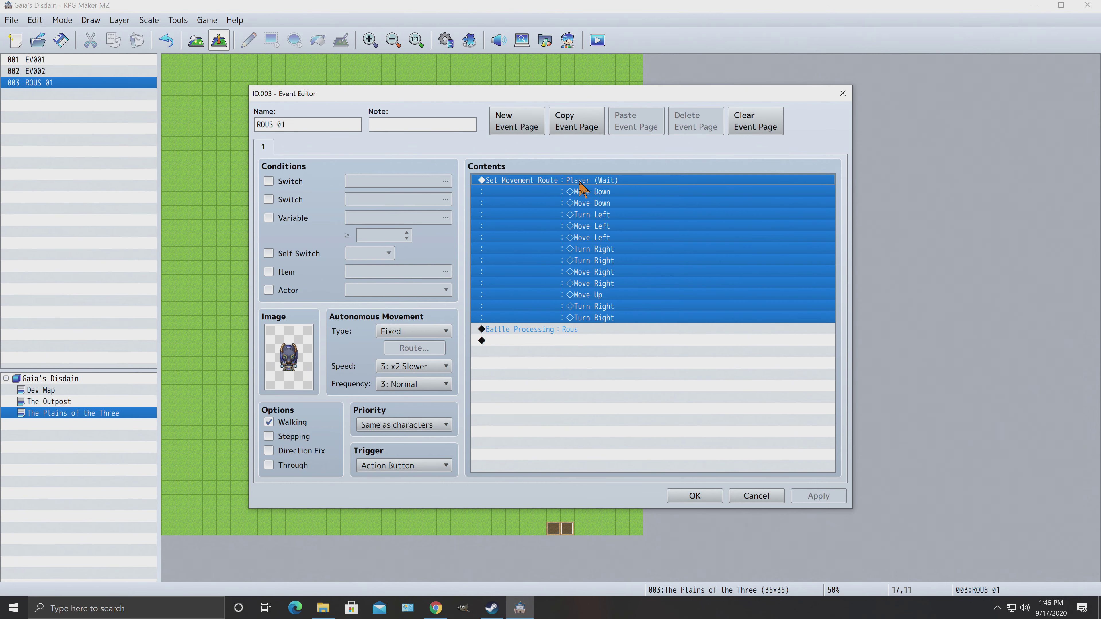
pyautogui.rightClick(580, 184)
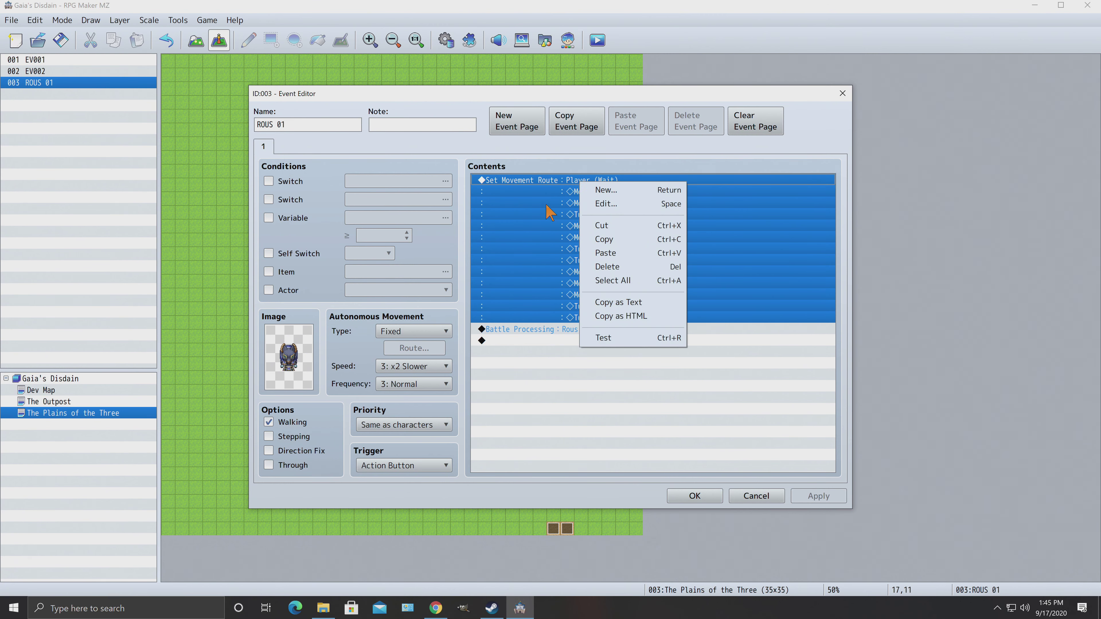
pyautogui.click(541, 189)
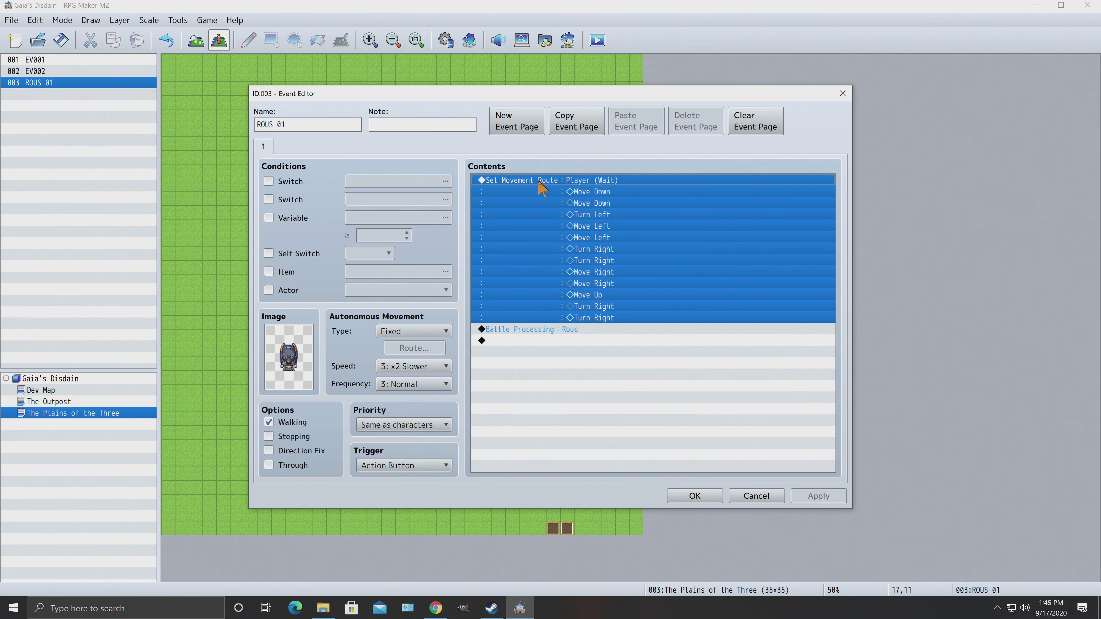
pyautogui.rightClick(538, 183)
pyautogui.click(553, 198)
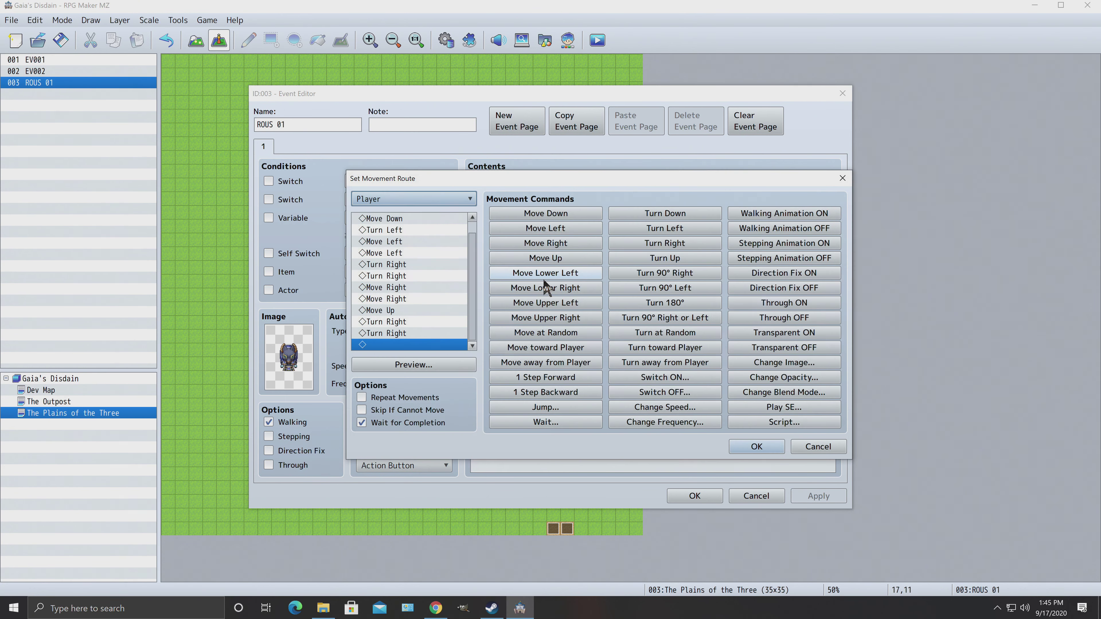
pyautogui.click(447, 200)
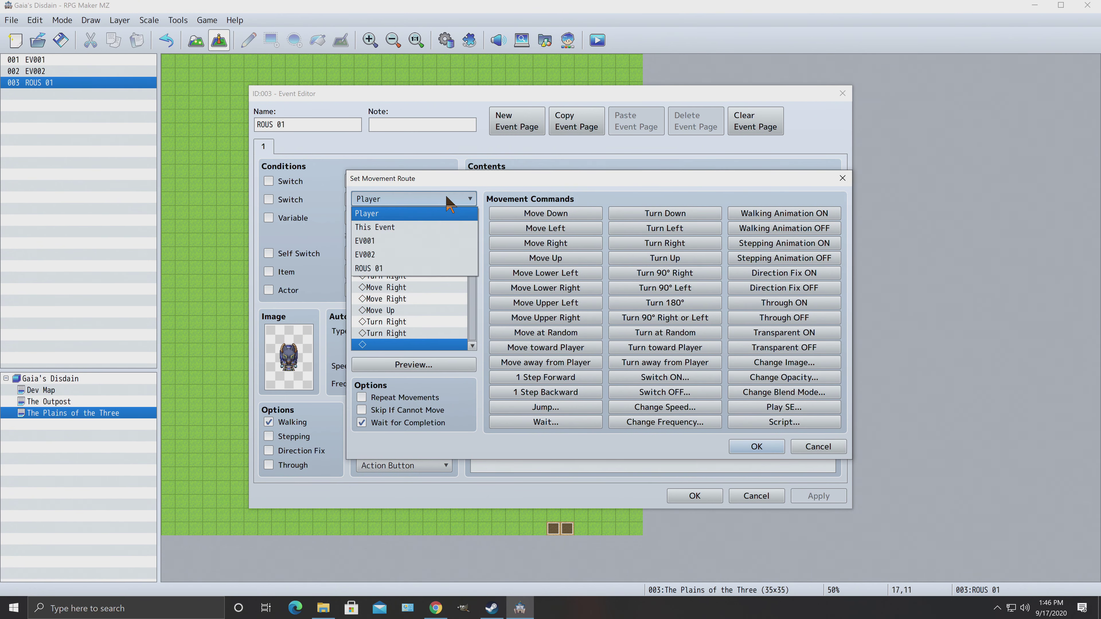
pyautogui.click(407, 227)
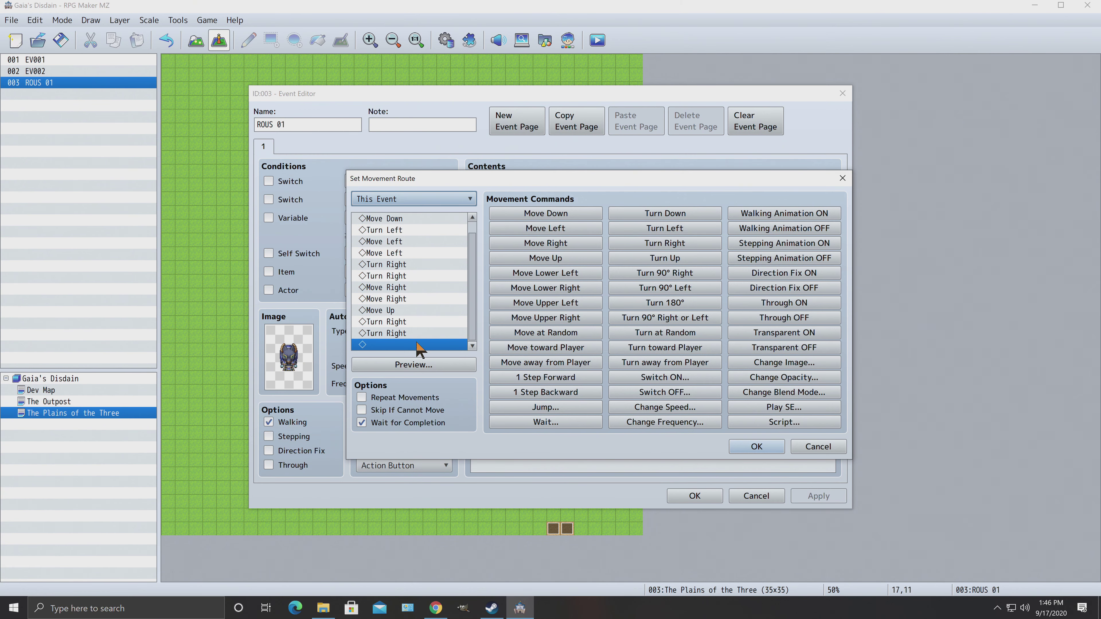
pyautogui.click(756, 447)
pyautogui.click(813, 496)
pyautogui.click(694, 494)
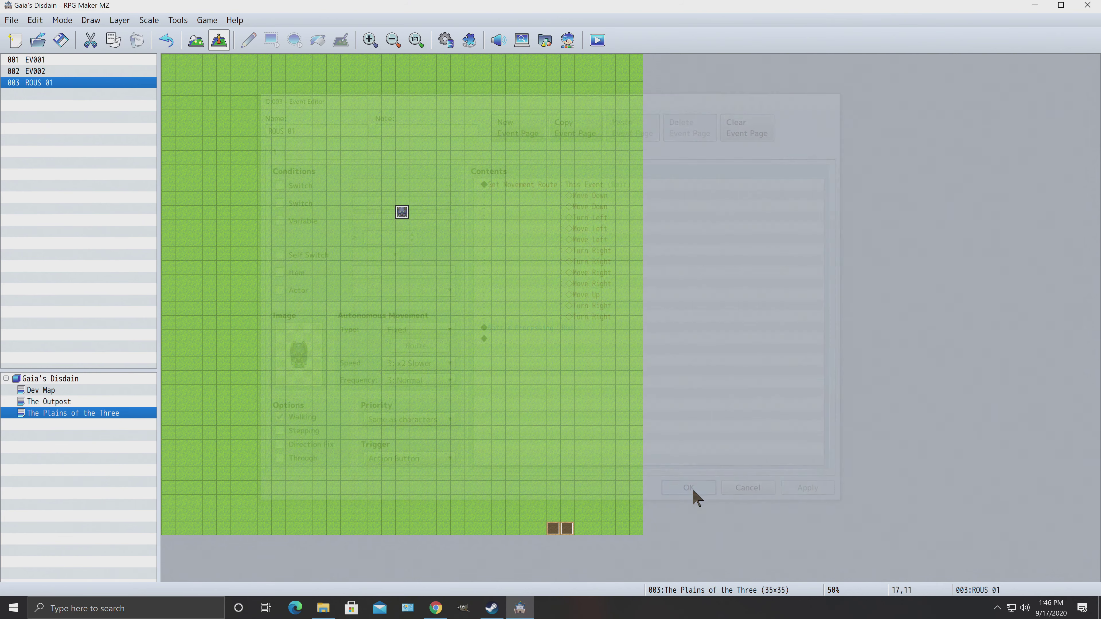
# Step: Start a playtest with a new game and walk the player into The Plains of the Three
pyautogui.click(602, 42)
pyautogui.click(537, 321)
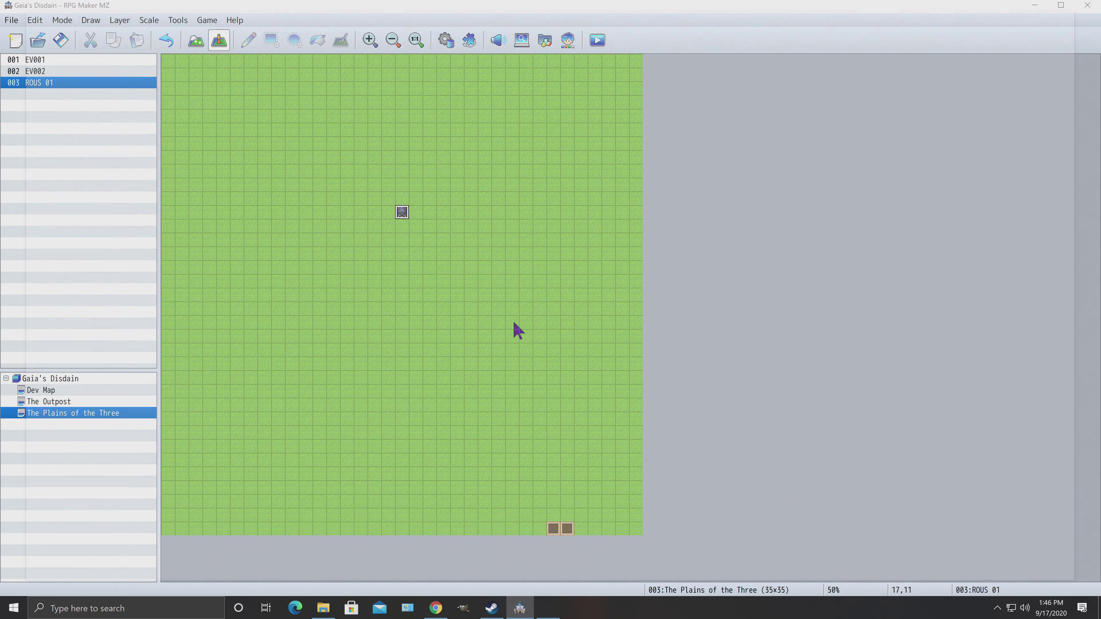
pyautogui.press('Up')
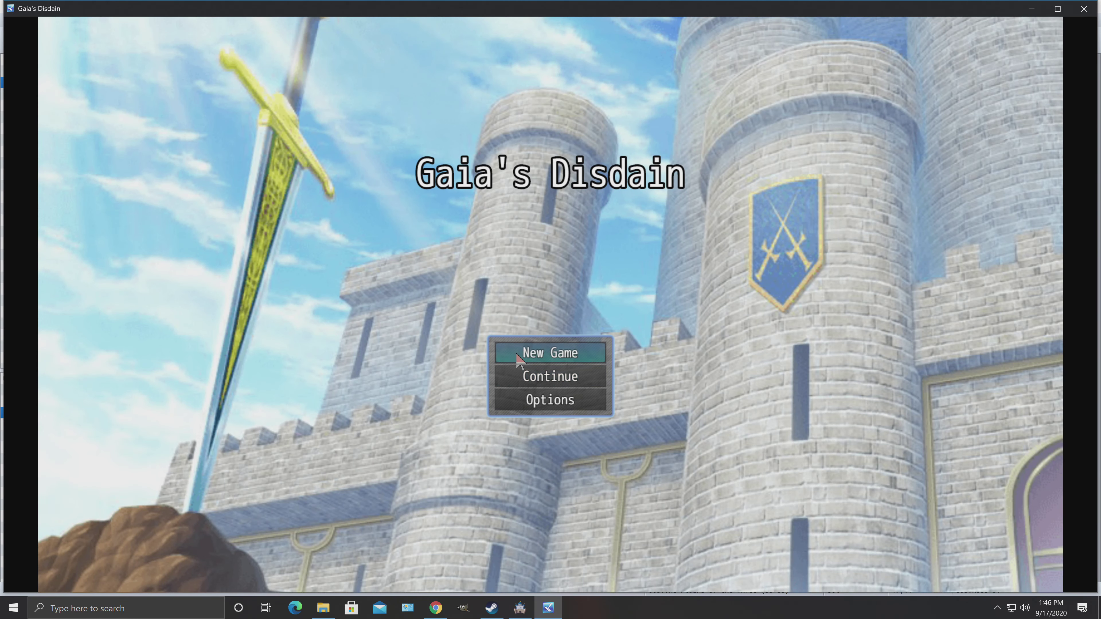
pyautogui.press('Return')
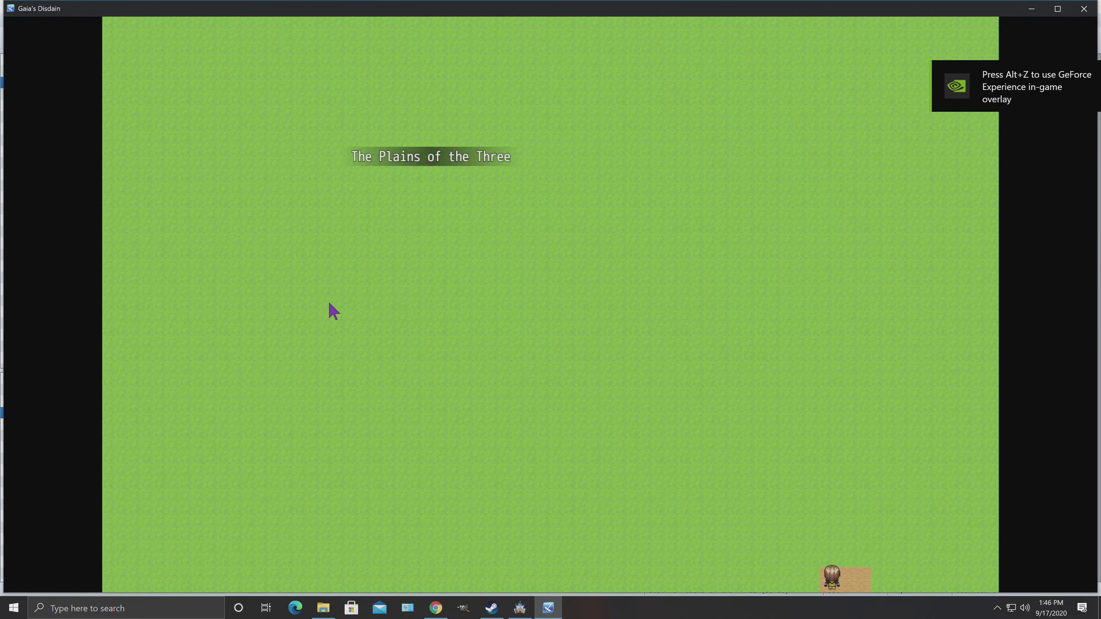
# Step: Walk the player across the plains up to the ROUS enemy to test its movement route, and end the playtest
pyautogui.click(330, 304)
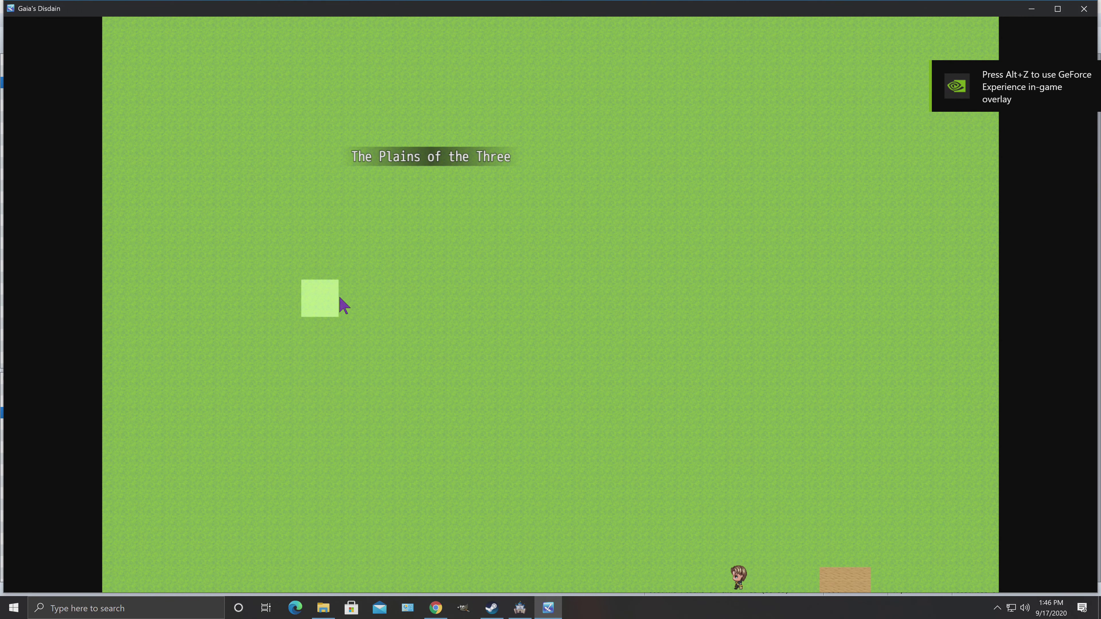
pyautogui.click(413, 275)
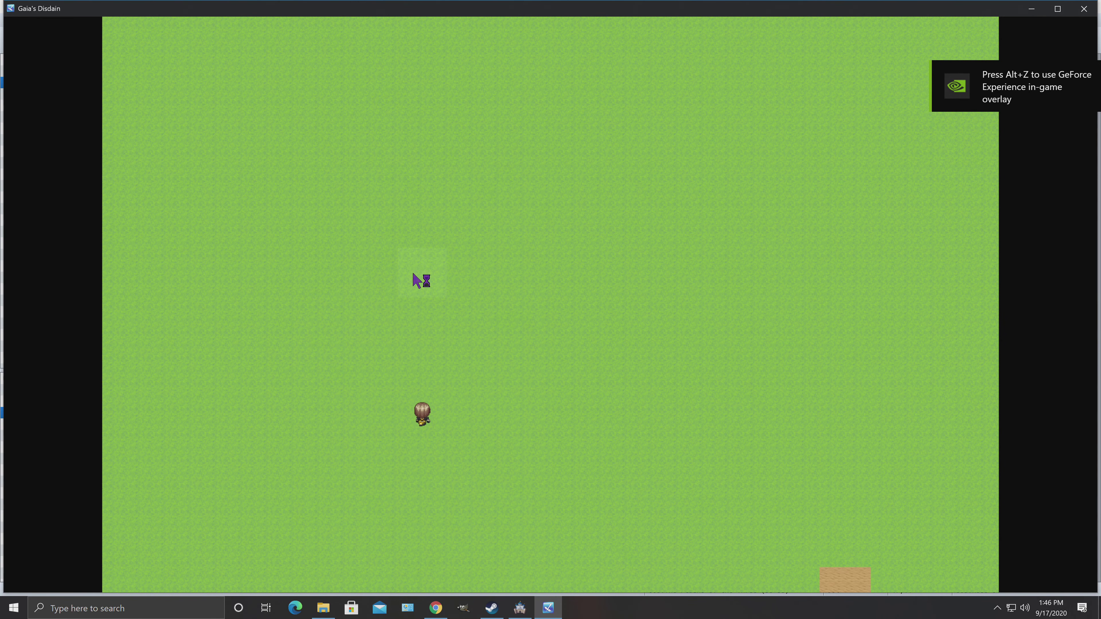
pyautogui.click(420, 241)
pyautogui.click(477, 258)
pyautogui.click(522, 217)
pyautogui.click(578, 308)
pyautogui.click(600, 281)
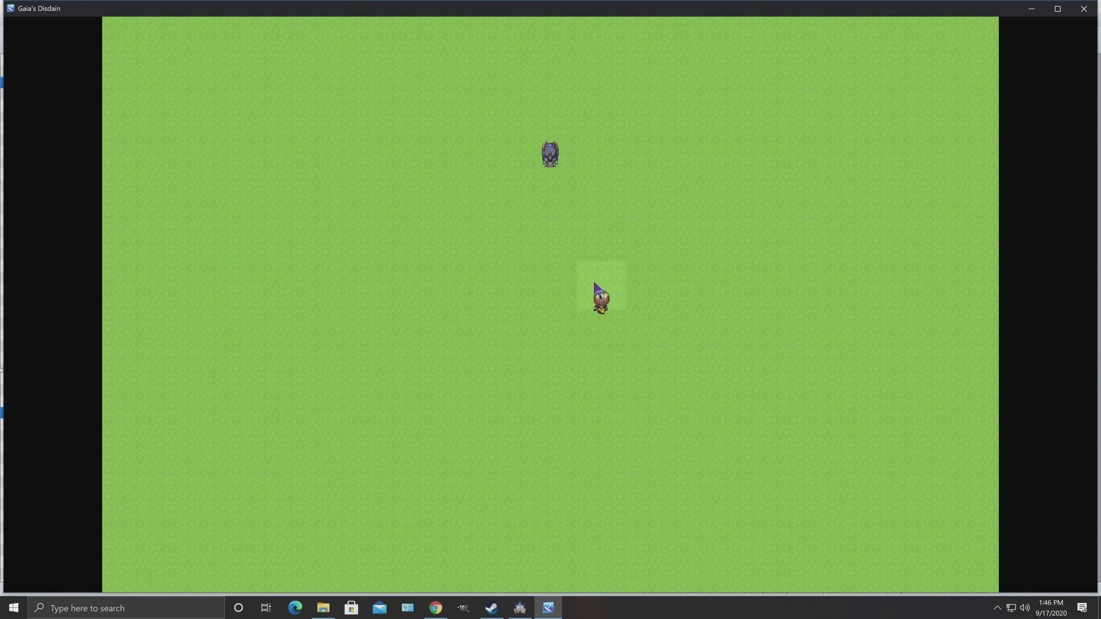
pyautogui.click(524, 304)
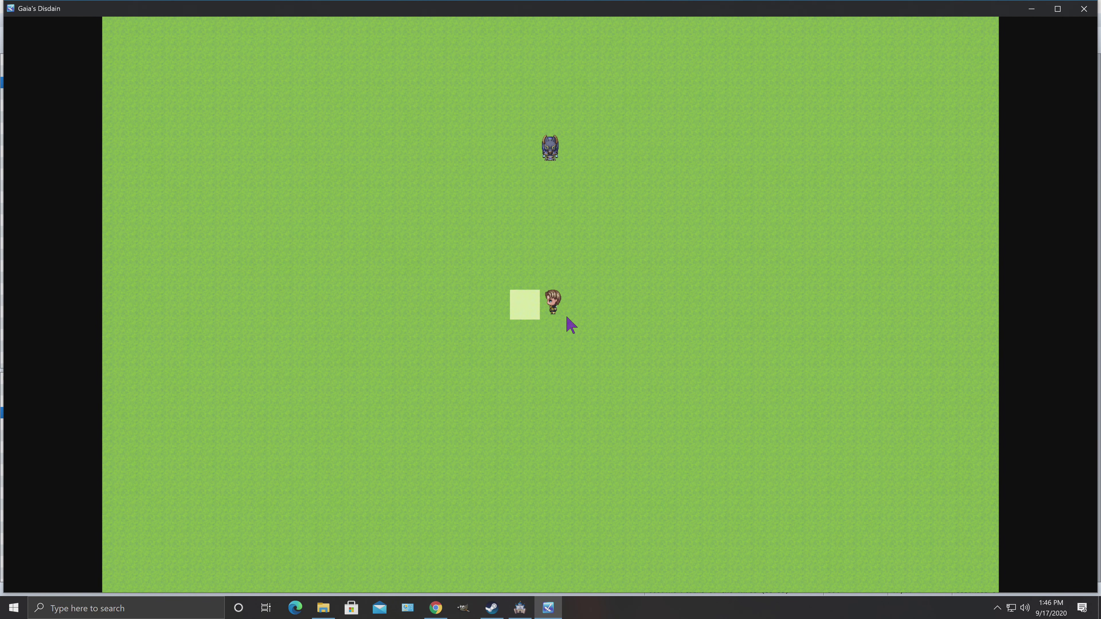
pyautogui.click(554, 152)
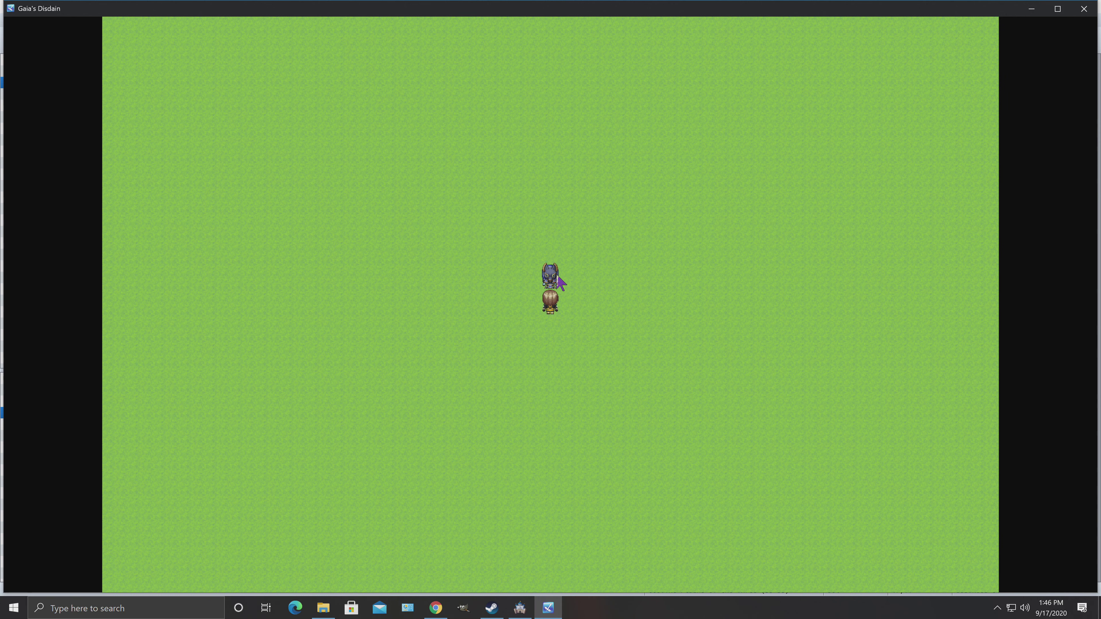
pyautogui.click(1084, 8)
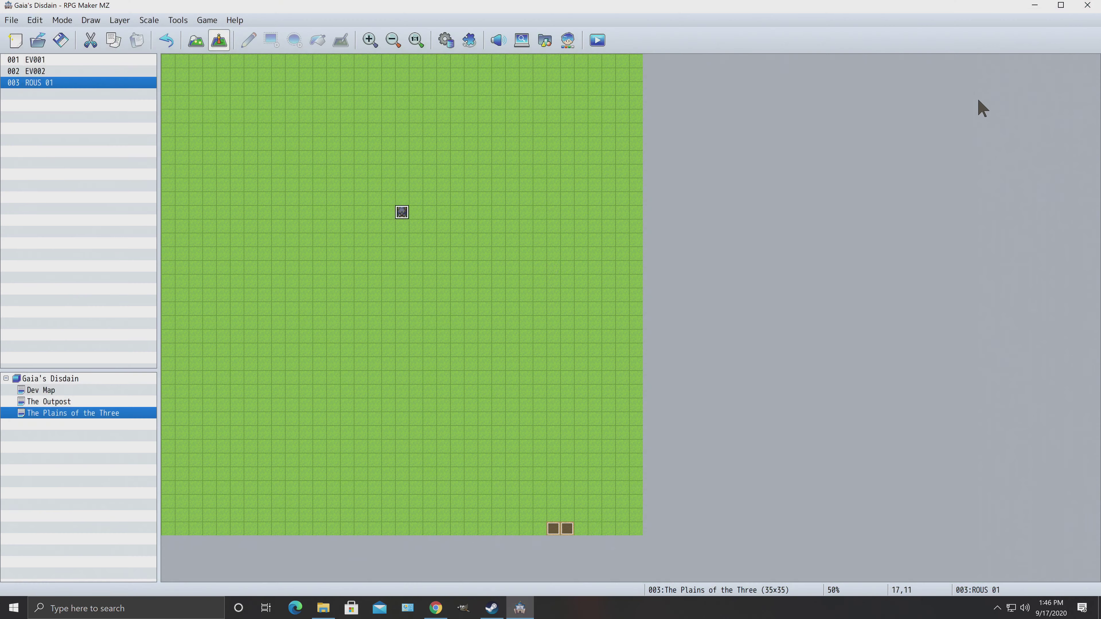
# Step: Set the ROUS 01 event's trigger to Autorun and select its Battle Processing command
pyautogui.rightClick(401, 219)
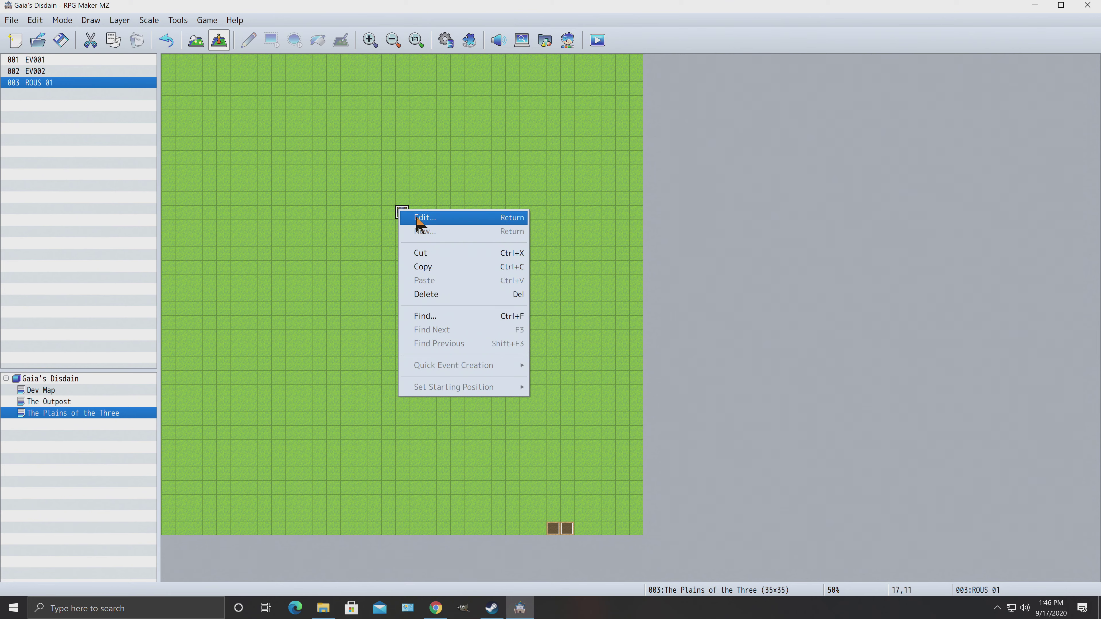
pyautogui.click(421, 217)
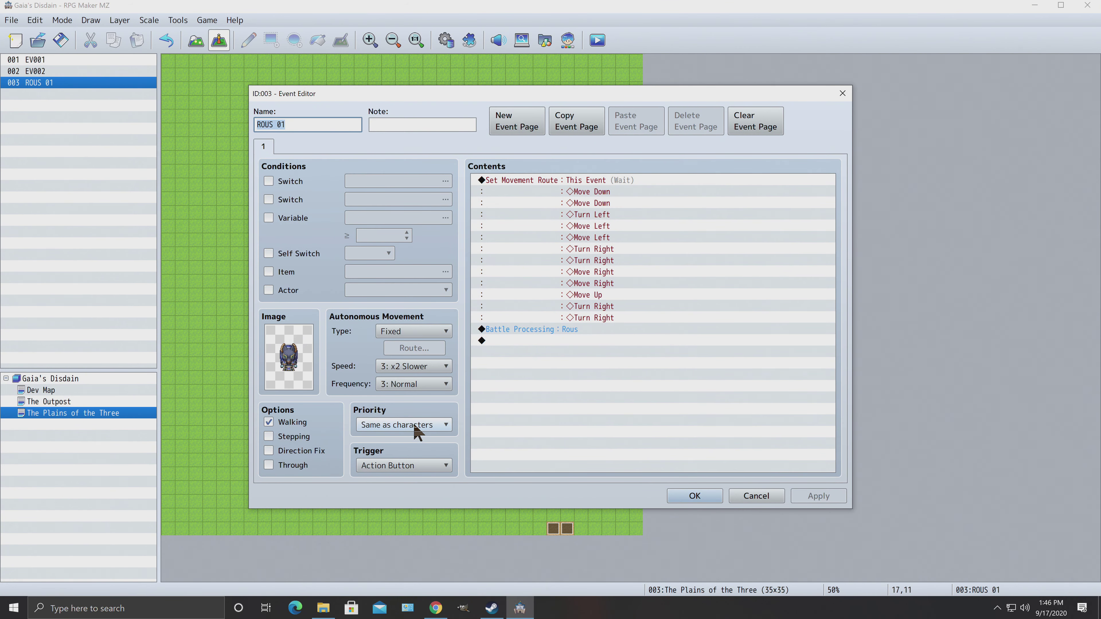
pyautogui.click(400, 466)
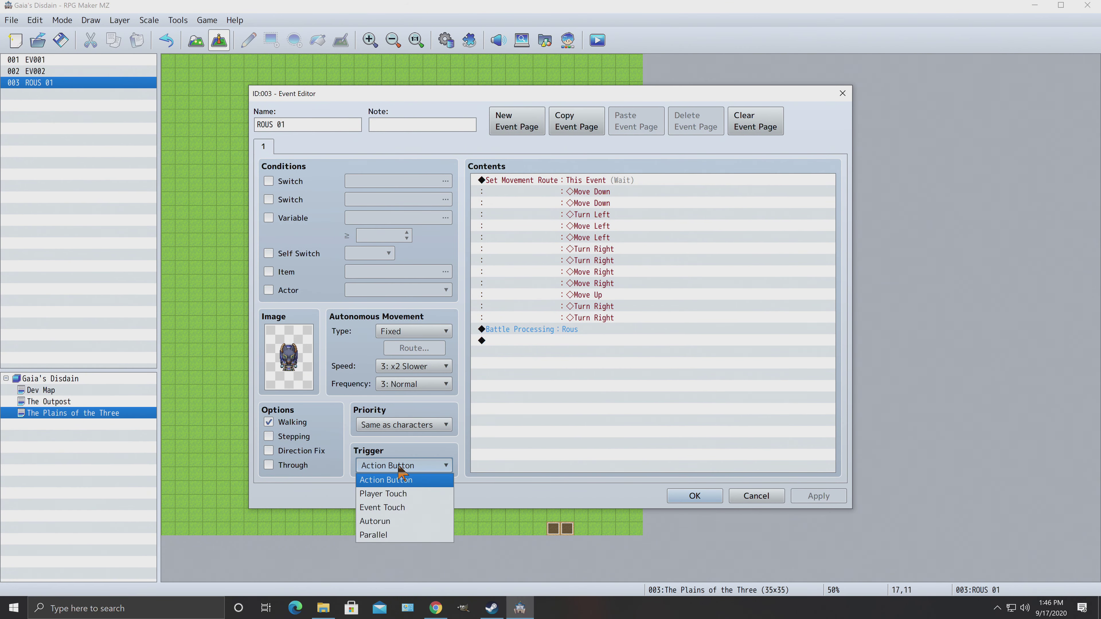
pyautogui.click(388, 493)
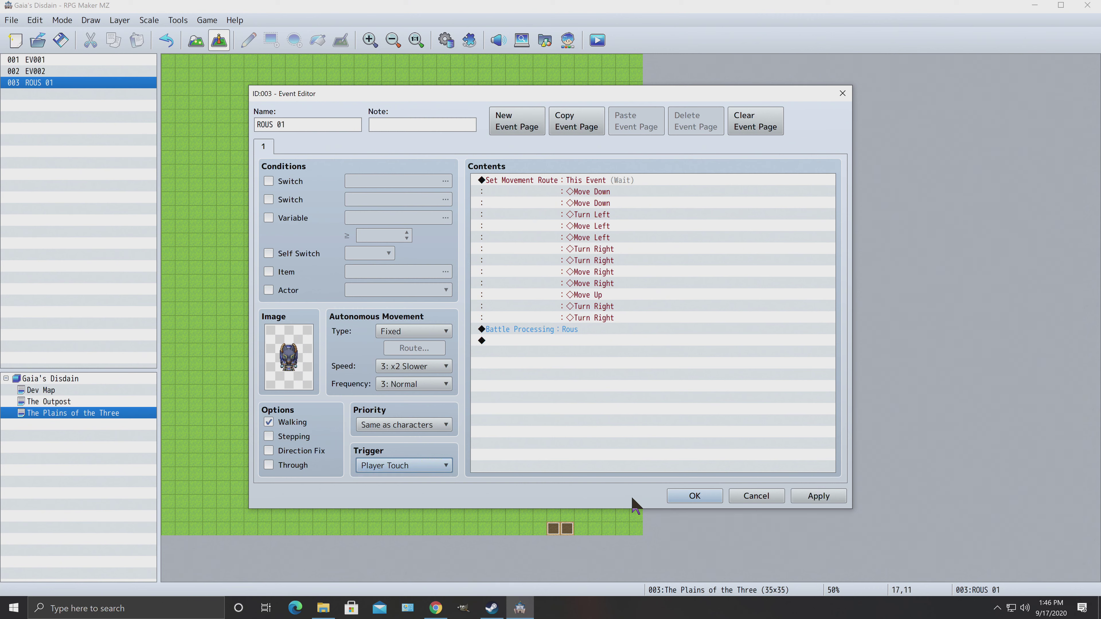
pyautogui.click(398, 463)
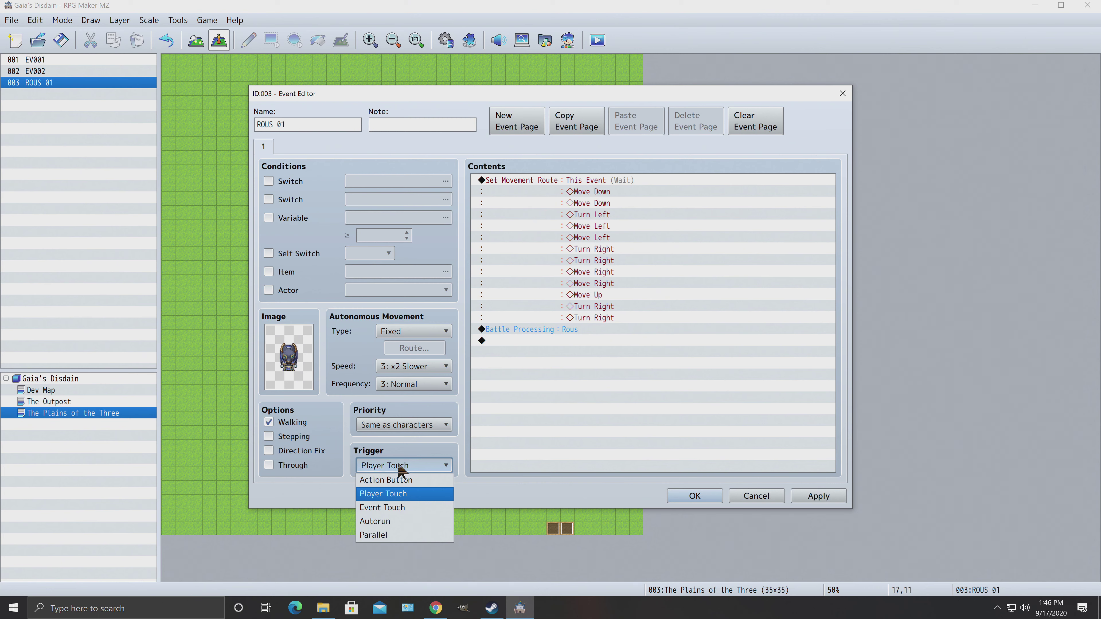
pyautogui.click(402, 522)
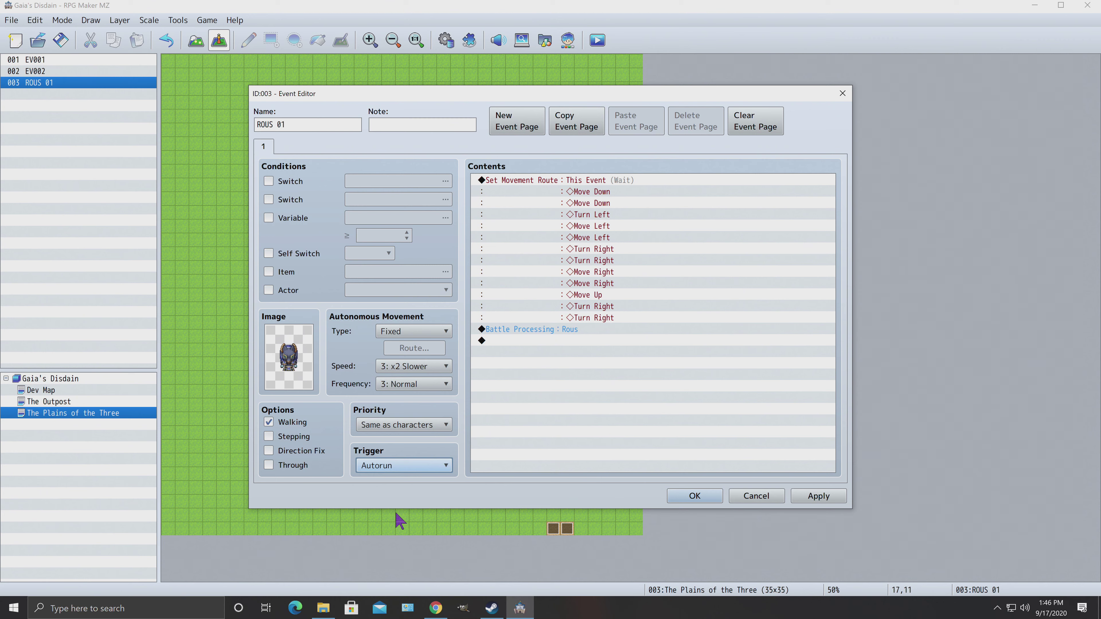
pyautogui.click(600, 331)
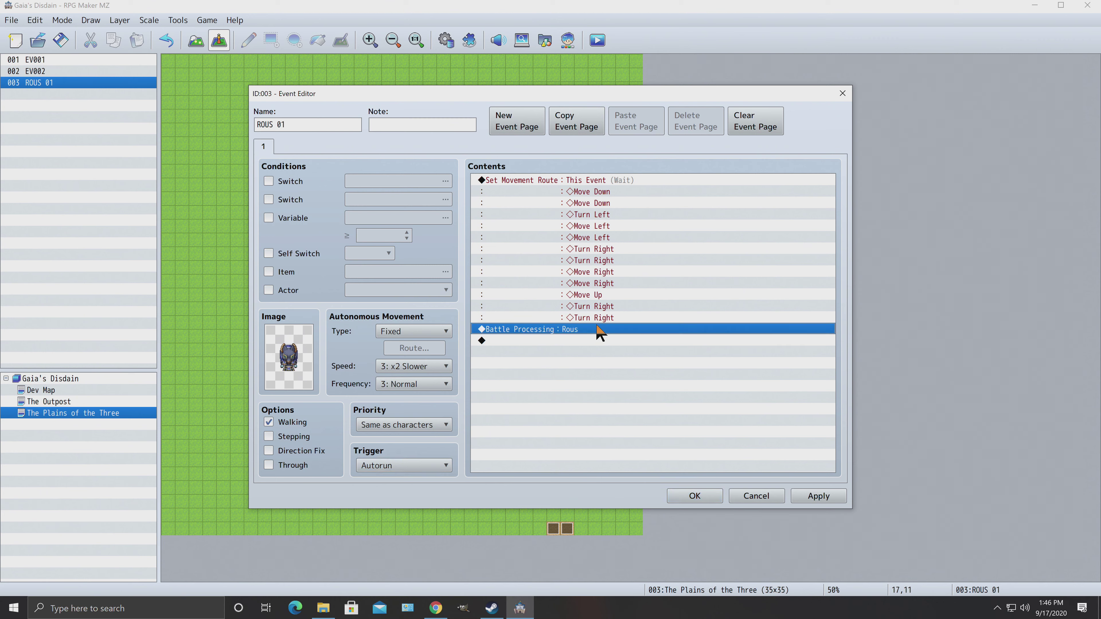
# Step: Review the Rous battle command's settings without changing them, then apply and close the ROUS 01 event
pyautogui.rightClick(588, 327)
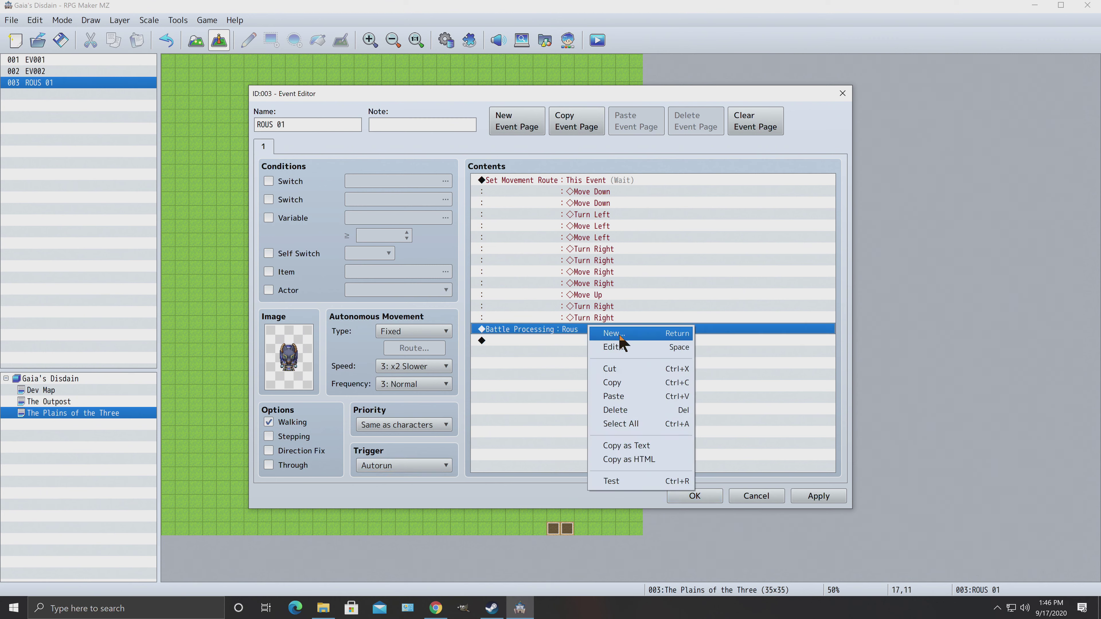
pyautogui.click(624, 349)
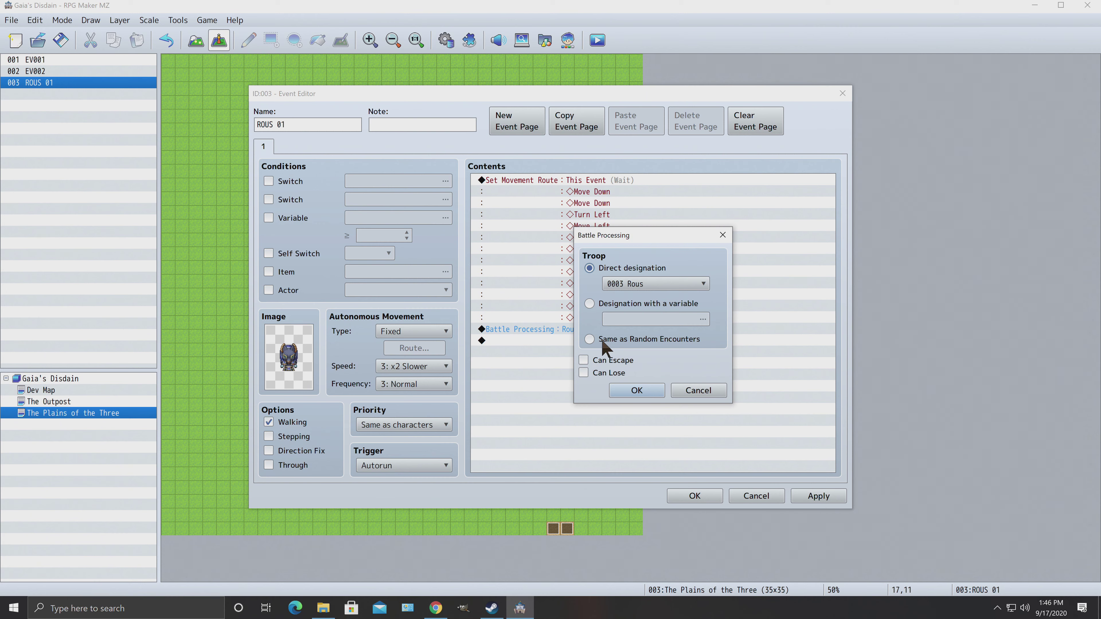
pyautogui.click(677, 391)
pyautogui.click(820, 497)
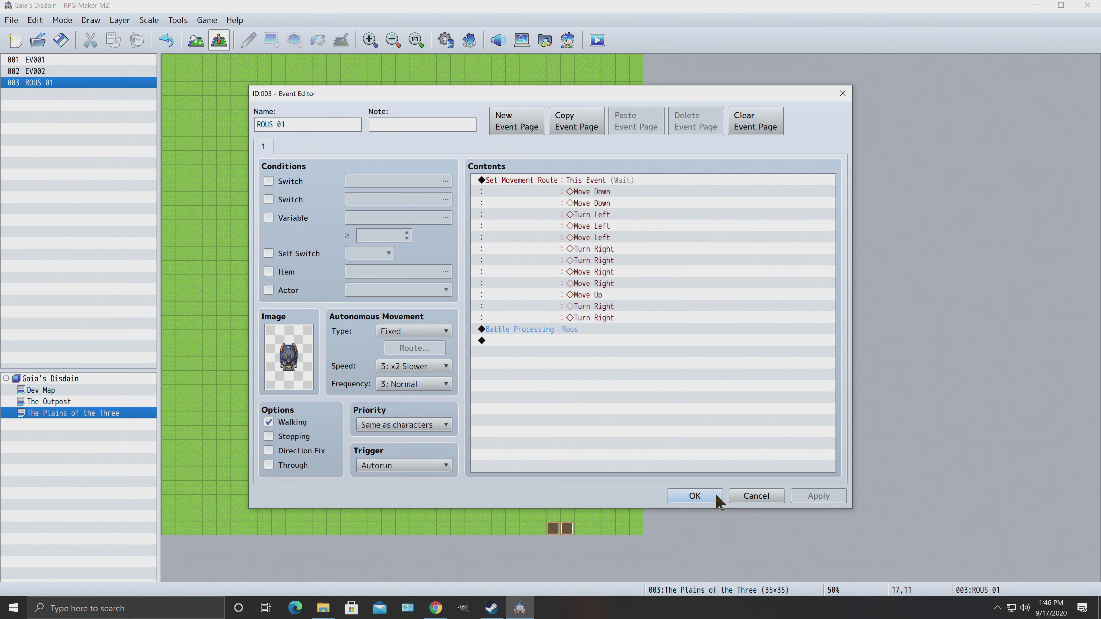
pyautogui.click(696, 497)
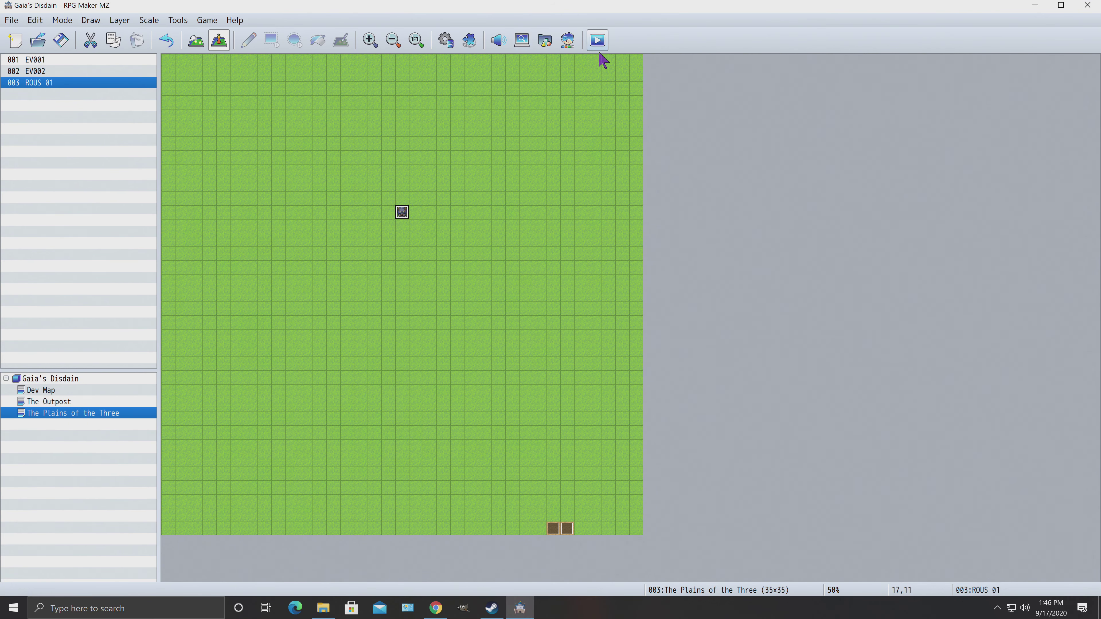
# Step: Start a playtest with a new game and walk the character to the dirt exit at the map's upper edge
pyautogui.click(597, 40)
pyautogui.click(539, 320)
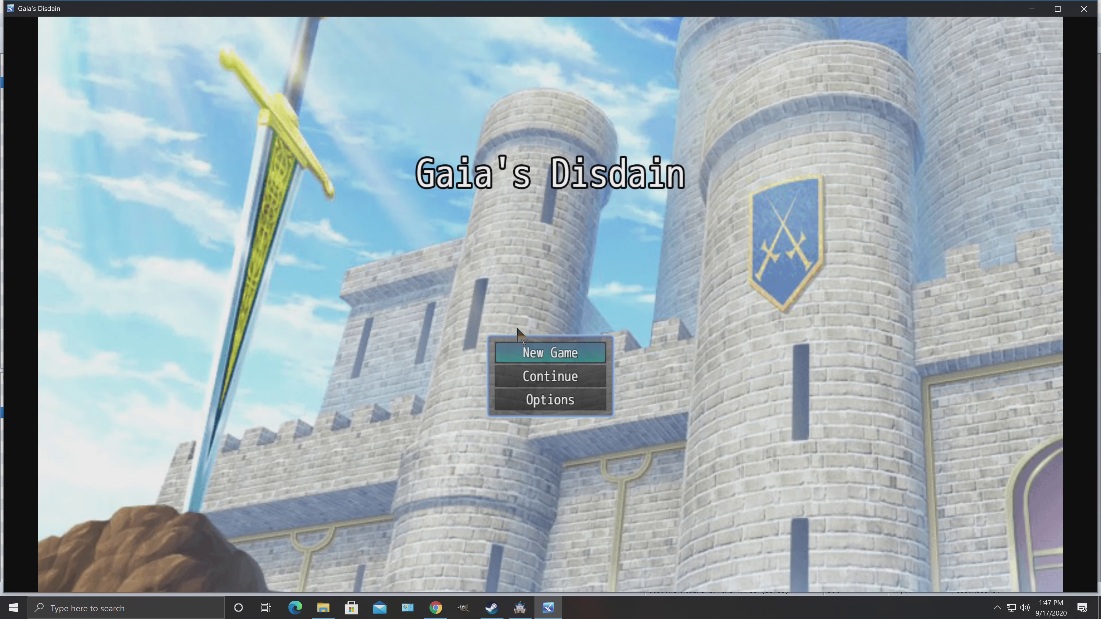
pyautogui.click(539, 356)
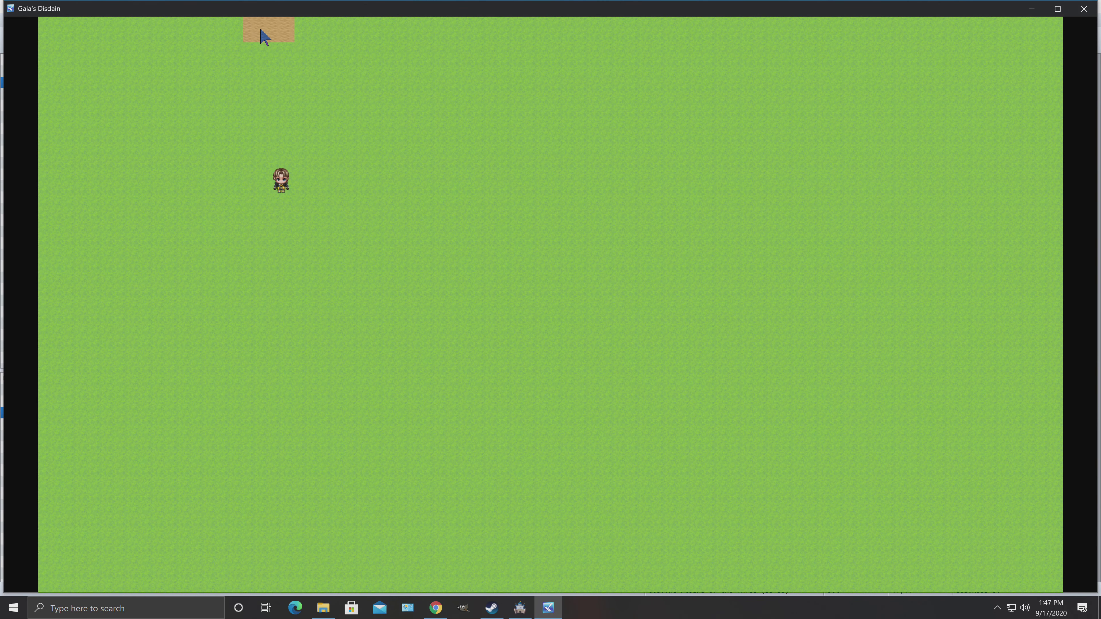
pyautogui.click(264, 37)
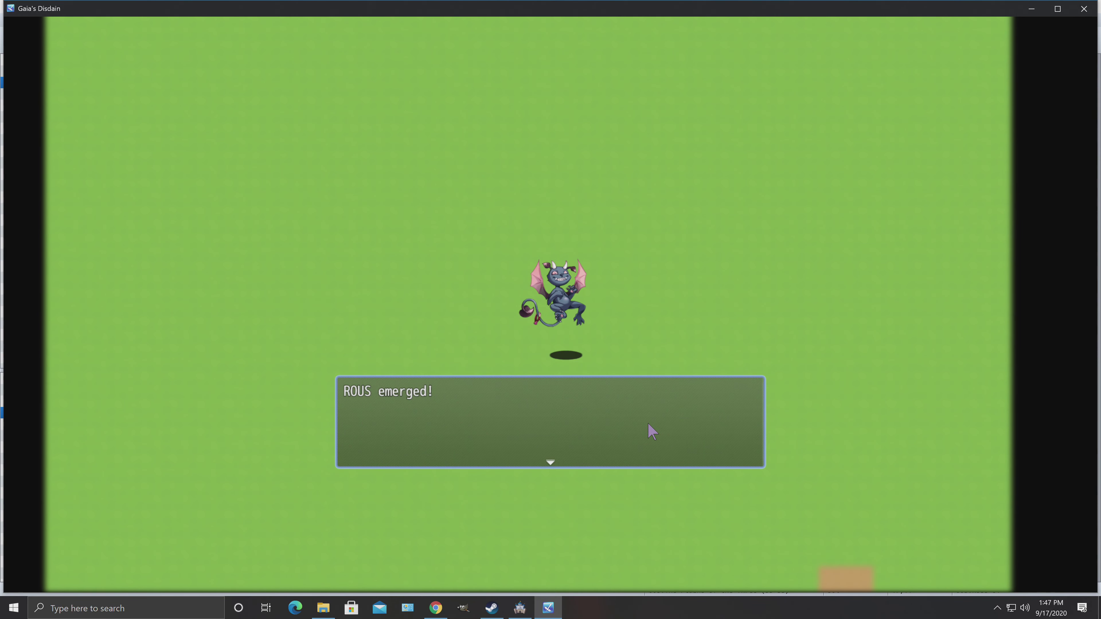
# Step: Test the ROUS battle by choosing Fight and Attack over repeated turns, then close the playtest
pyautogui.click(652, 432)
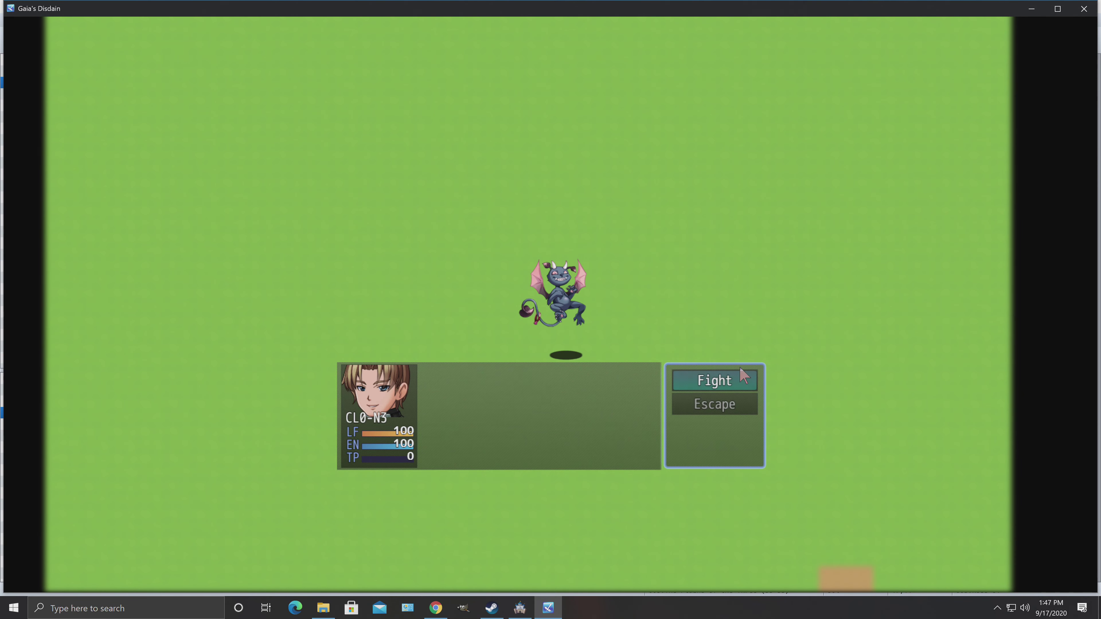
pyautogui.click(728, 382)
pyautogui.click(728, 382)
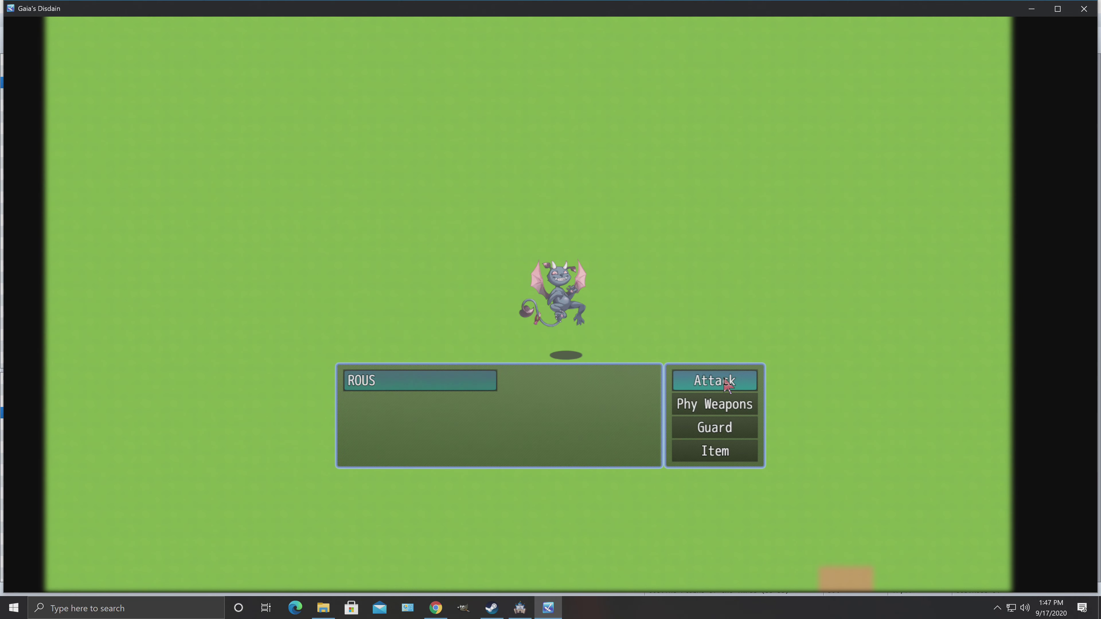
pyautogui.rightClick(728, 381)
pyautogui.doubleClick(728, 381)
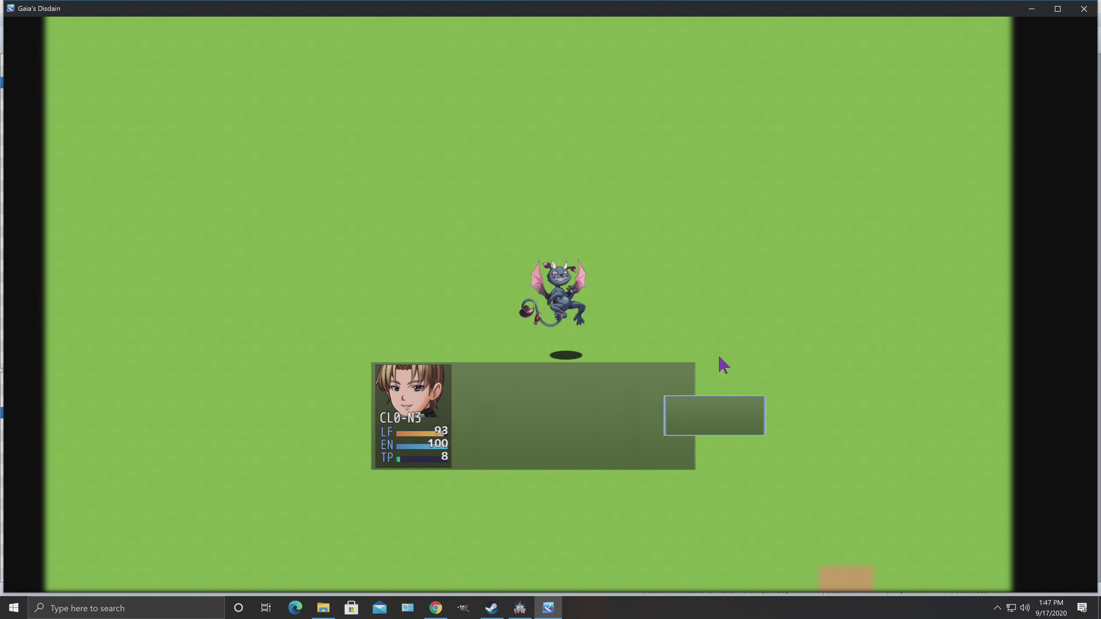
pyautogui.click(719, 368)
pyautogui.click(720, 370)
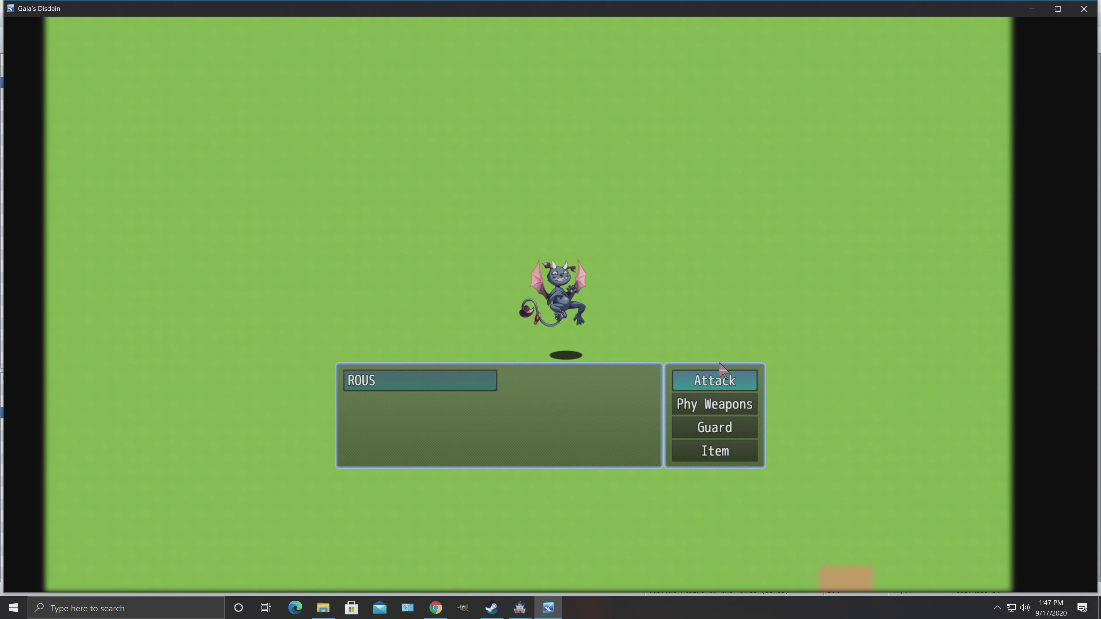
pyautogui.click(723, 376)
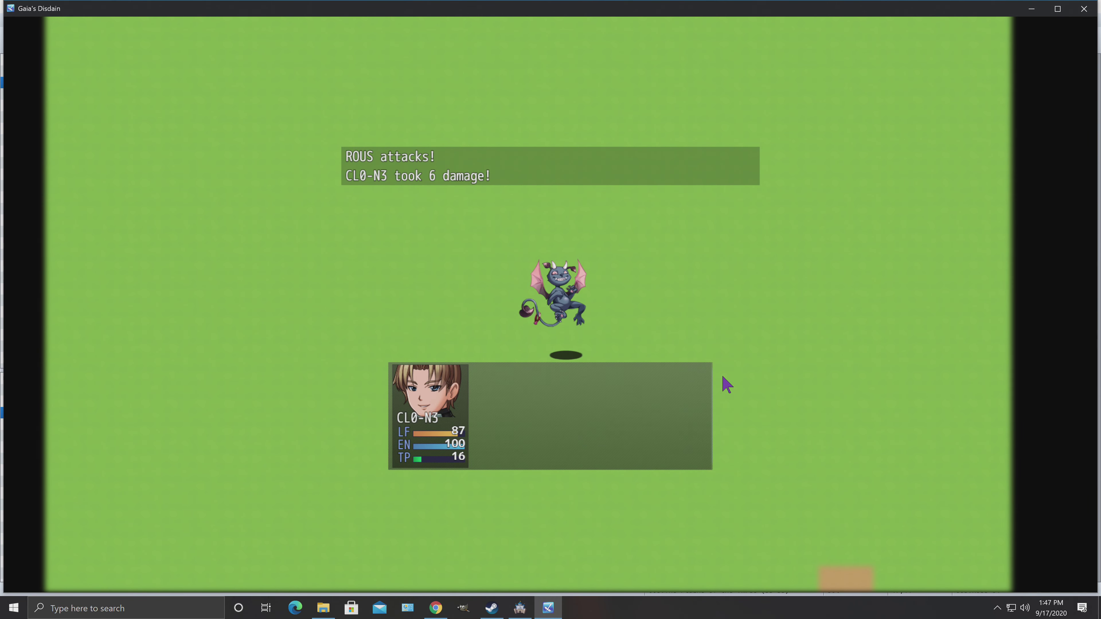
pyautogui.click(732, 388)
pyautogui.click(731, 388)
pyautogui.click(731, 388)
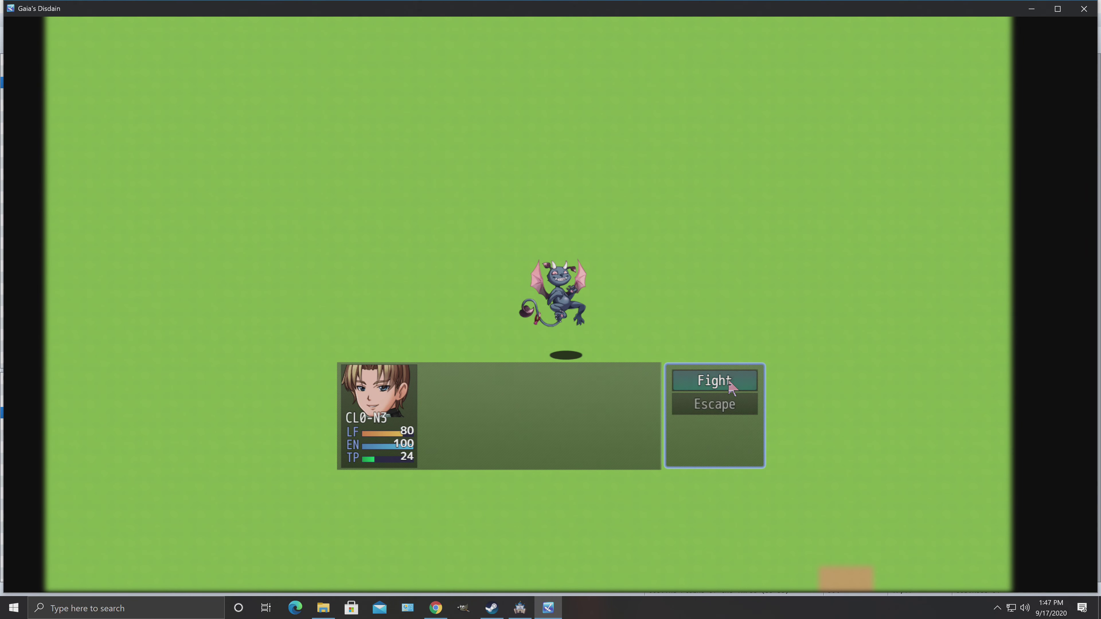
pyautogui.click(730, 384)
pyautogui.click(730, 384)
pyautogui.click(730, 384)
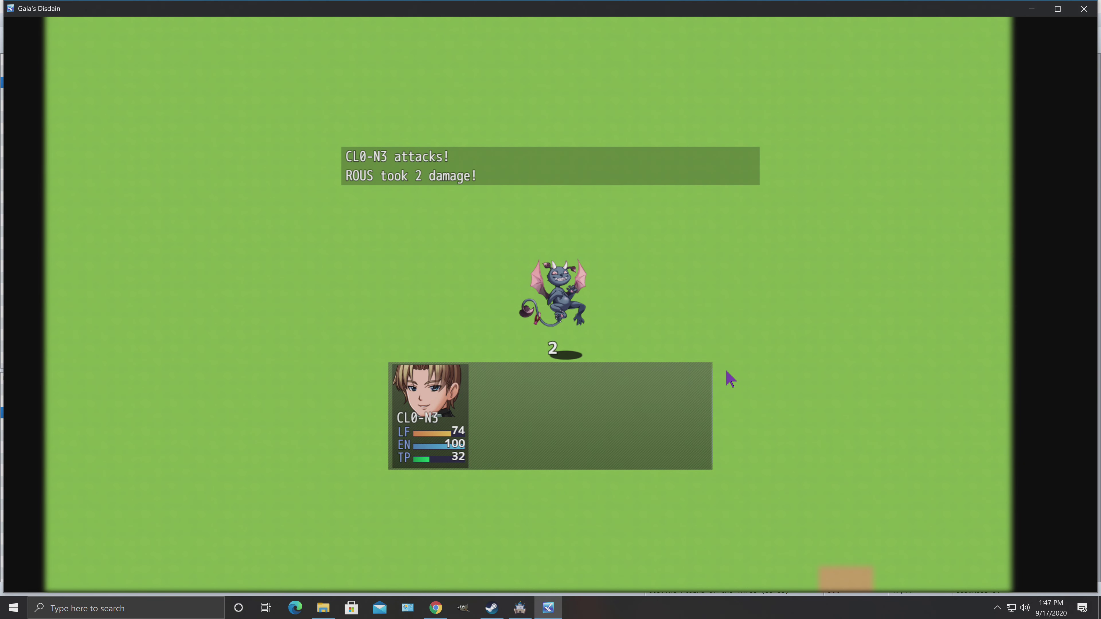
pyautogui.click(728, 373)
pyautogui.click(728, 374)
pyautogui.click(728, 374)
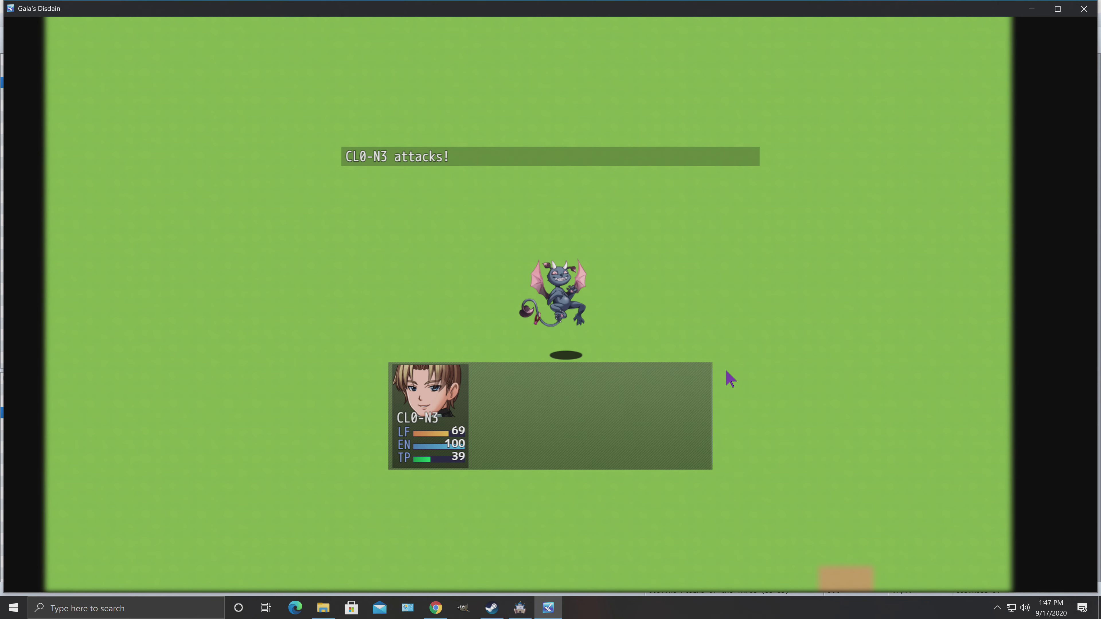
pyautogui.click(729, 378)
pyautogui.click(729, 378)
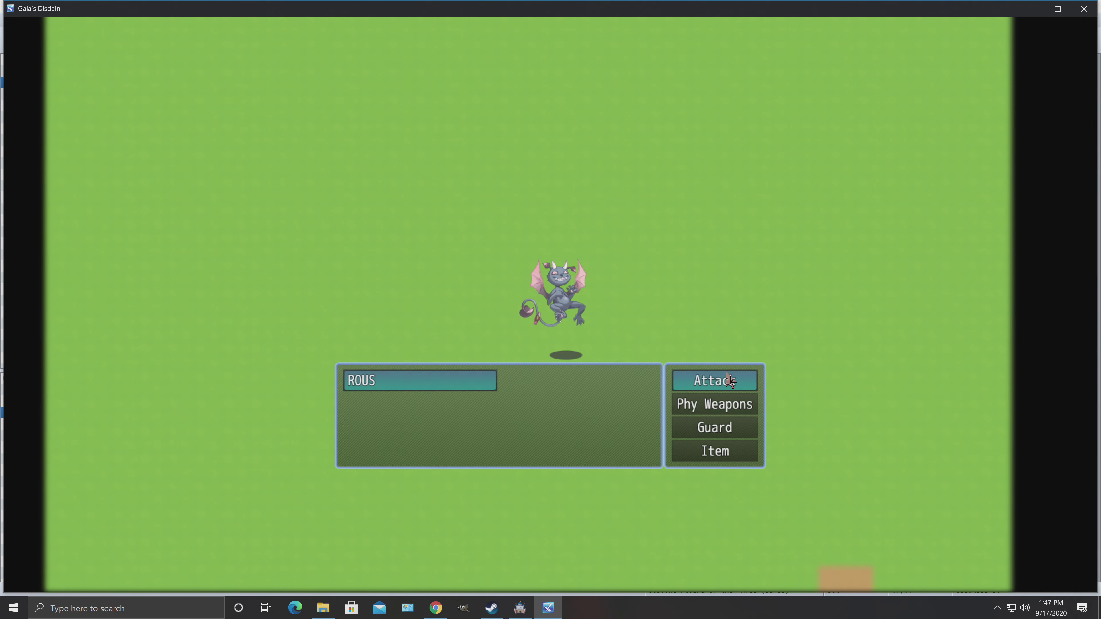
pyautogui.click(728, 377)
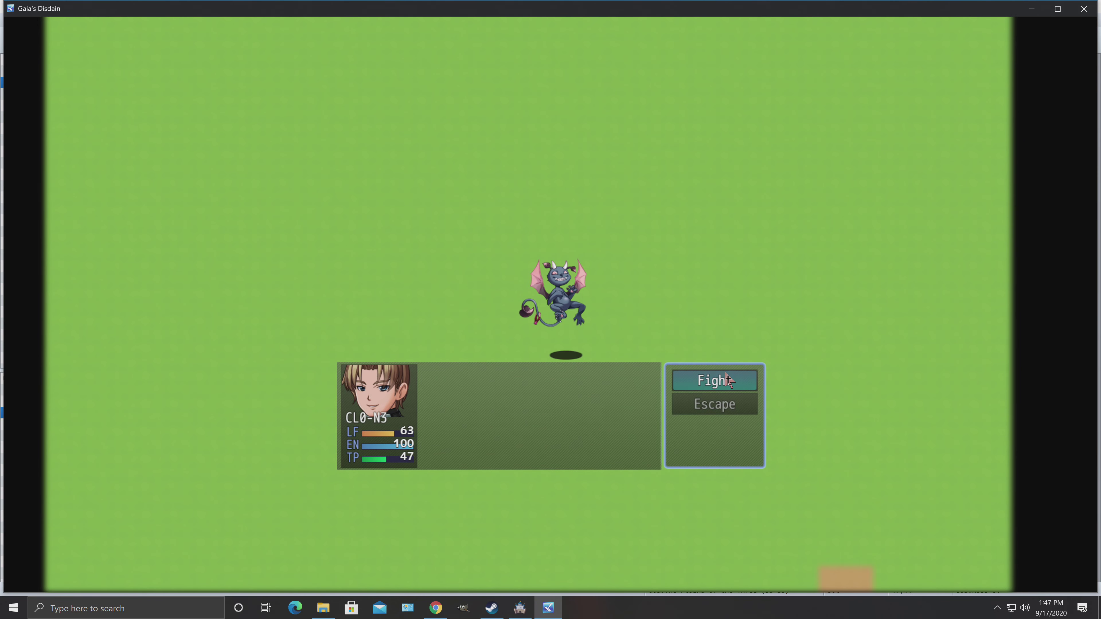
pyautogui.click(729, 380)
pyautogui.click(729, 380)
pyautogui.click(728, 381)
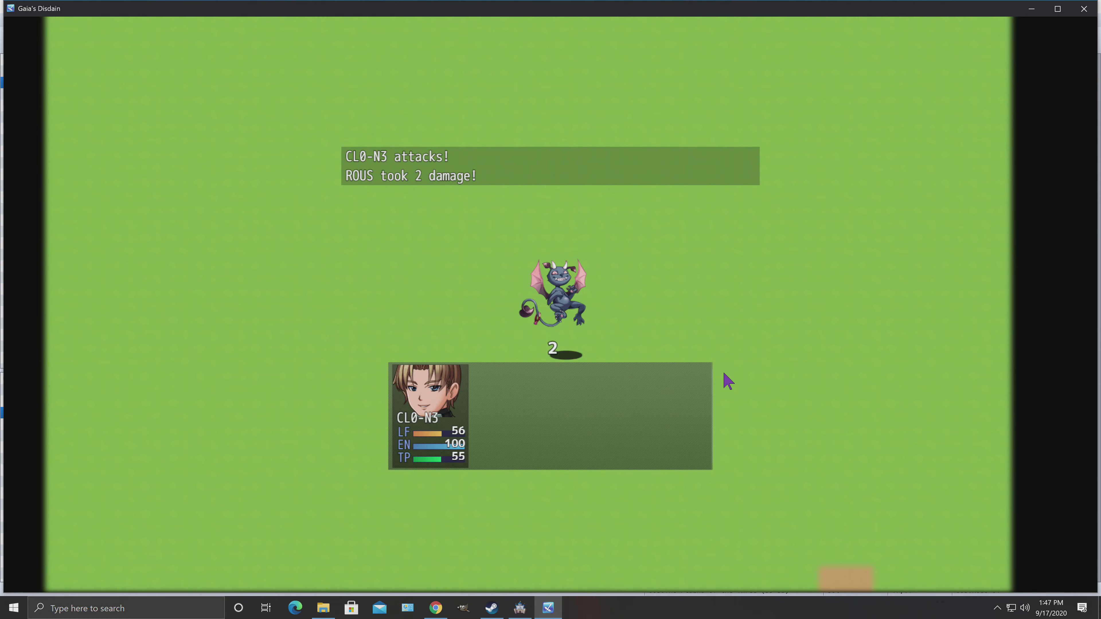
pyautogui.press('Return')
pyautogui.press('Return')
pyautogui.press('Return')
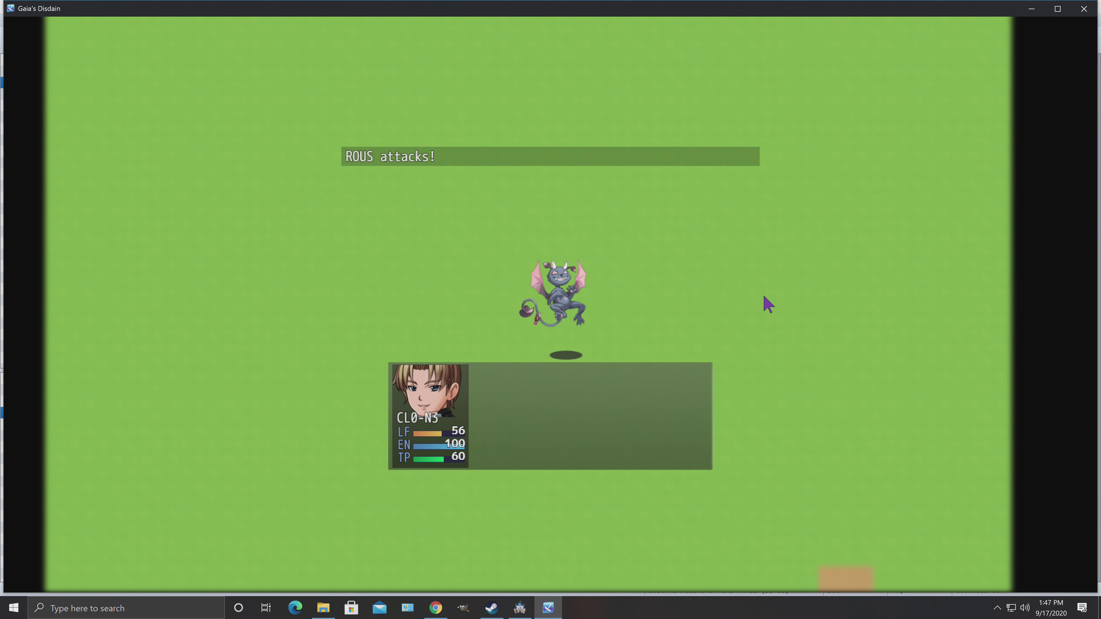
pyautogui.press('Return')
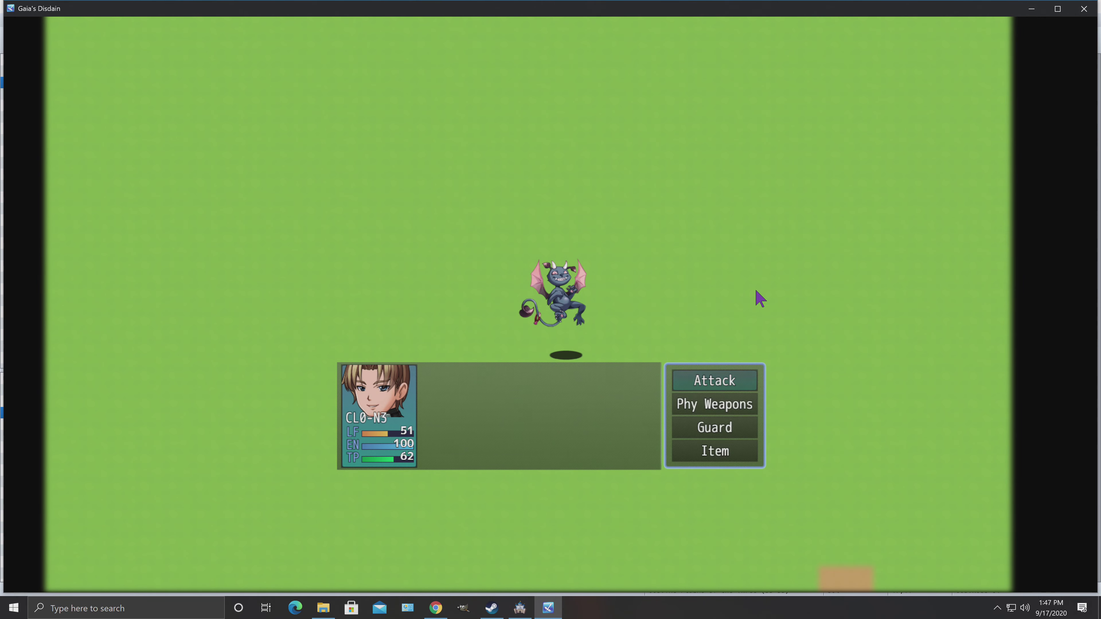
pyautogui.press('Return')
pyautogui.press('Return')
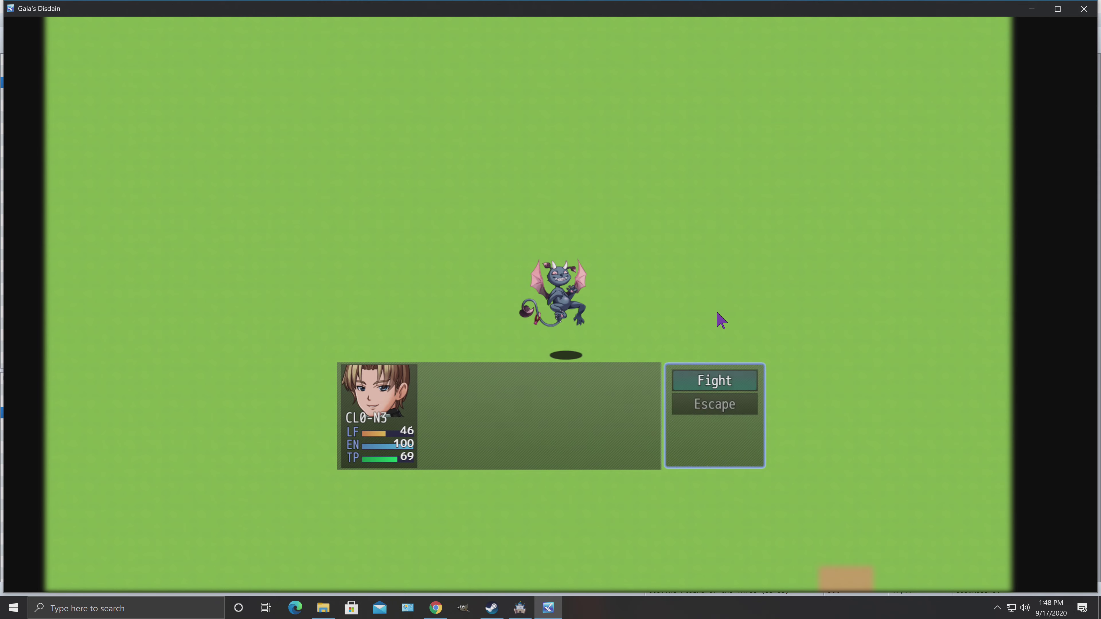
pyautogui.press('Return')
pyautogui.press('Return')
pyautogui.press('Return')
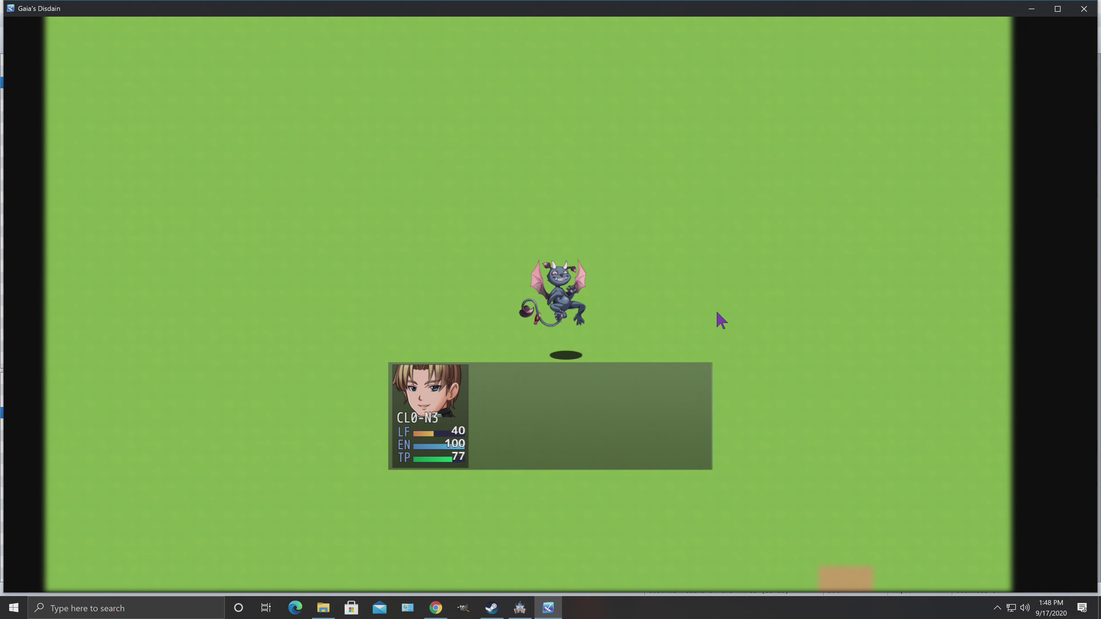
pyautogui.press('Return')
pyautogui.press('Return')
pyautogui.press('Return')
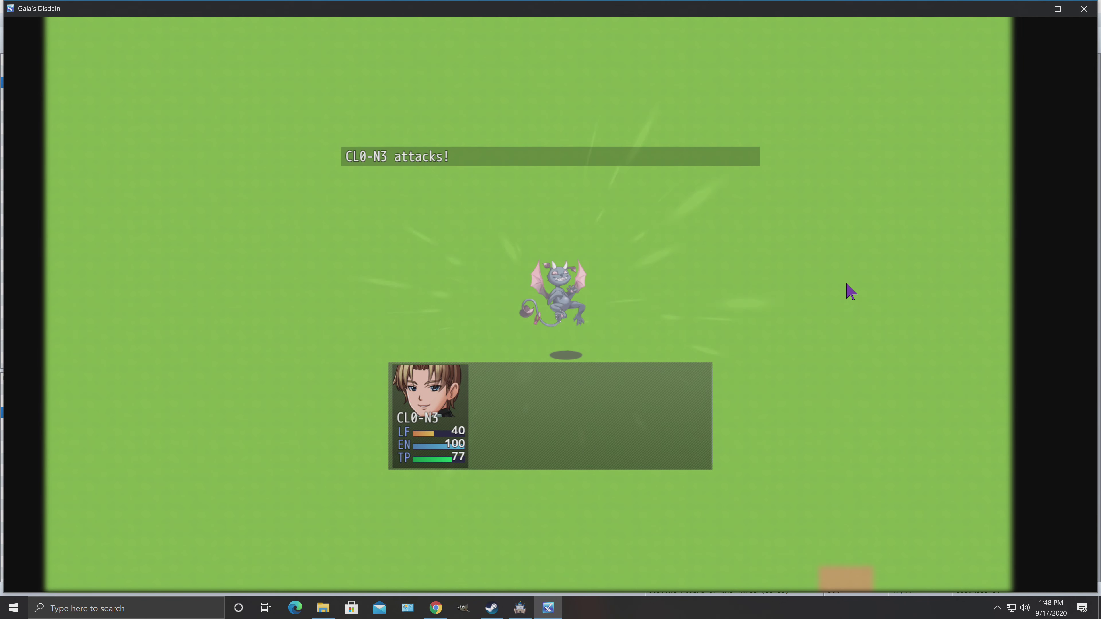
pyautogui.click(1084, 9)
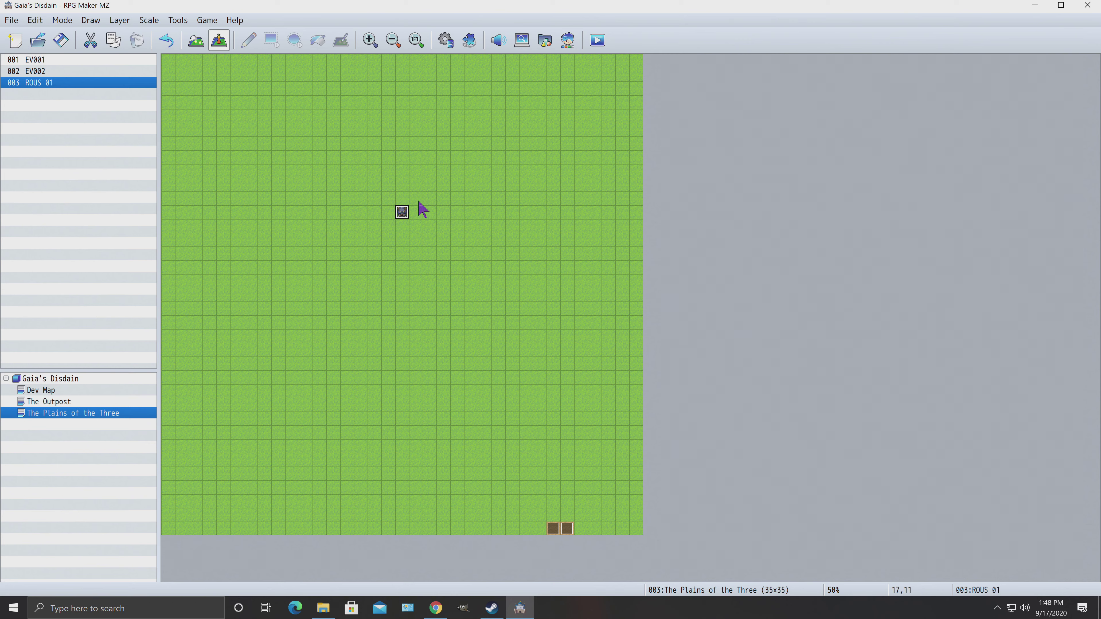
# Step: Reopen the ROUS 01 event and examine its priority options and the Rous battle command's settings without changing anything
pyautogui.rightClick(402, 224)
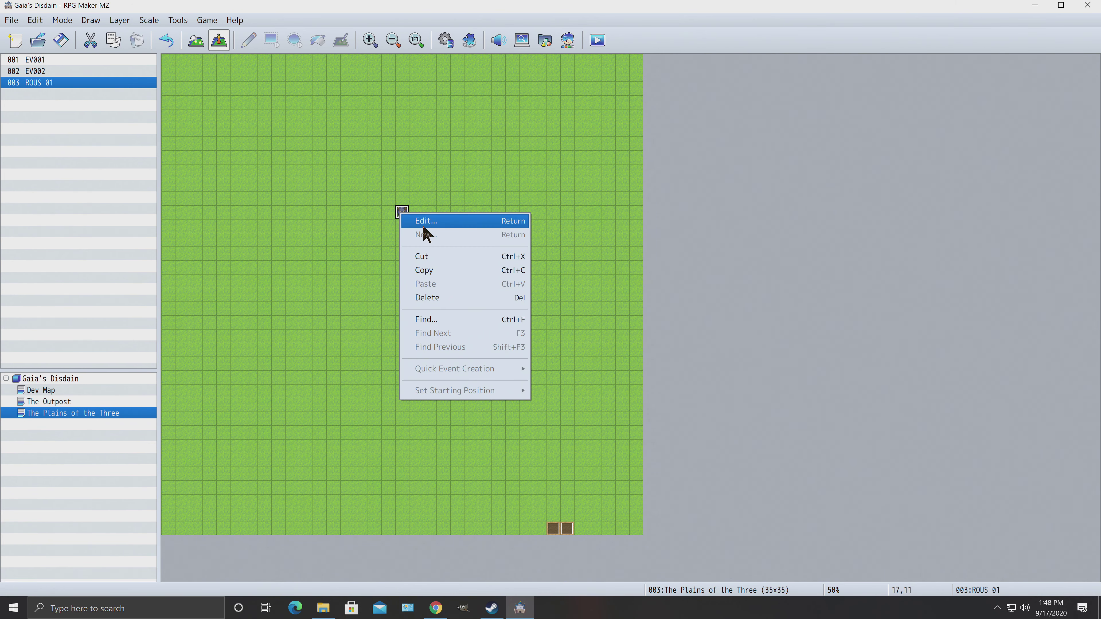
pyautogui.click(422, 220)
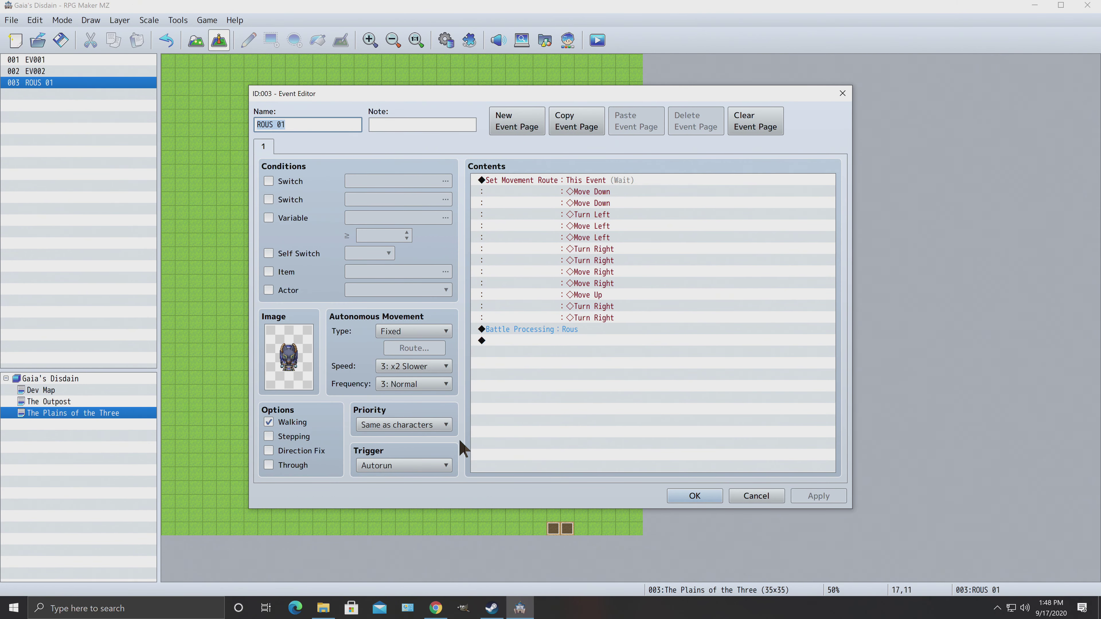
pyautogui.click(415, 424)
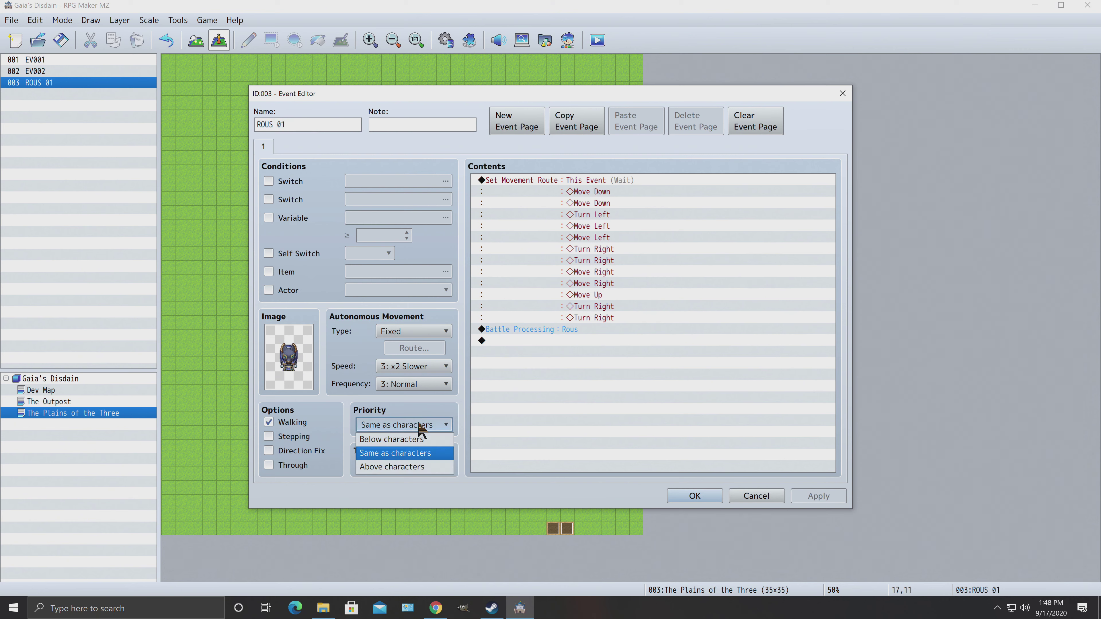
pyautogui.click(592, 431)
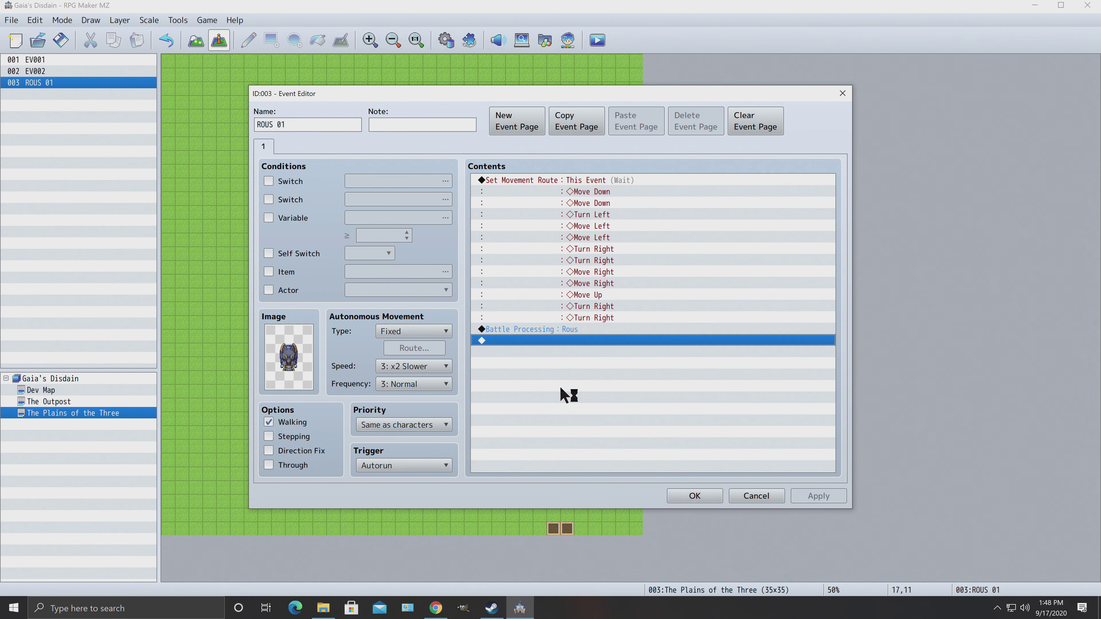
pyautogui.rightClick(542, 331)
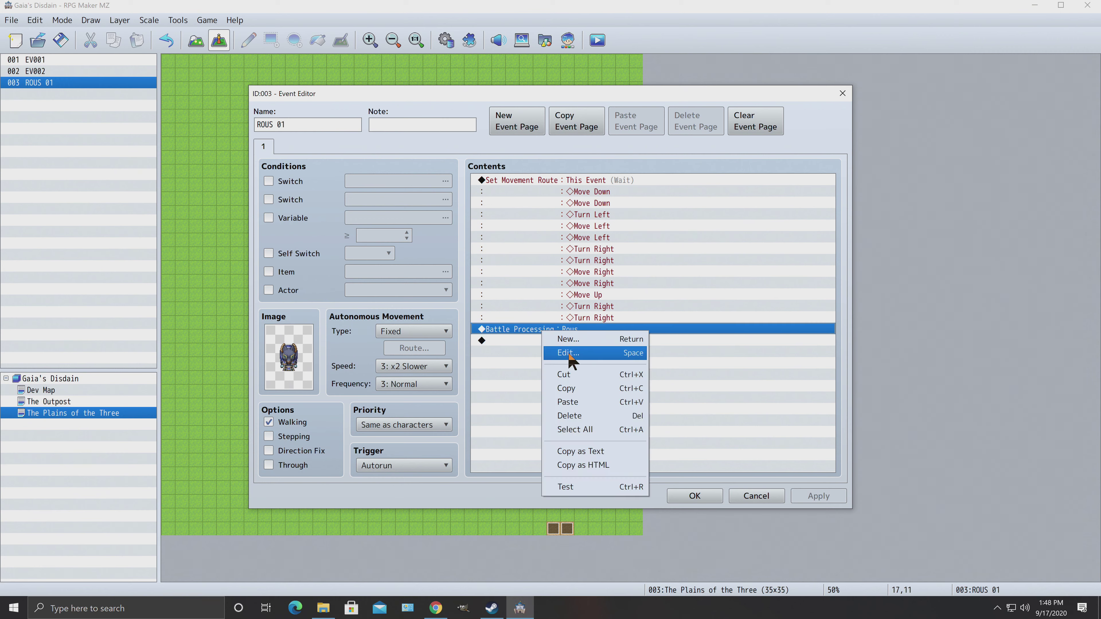
pyautogui.click(568, 353)
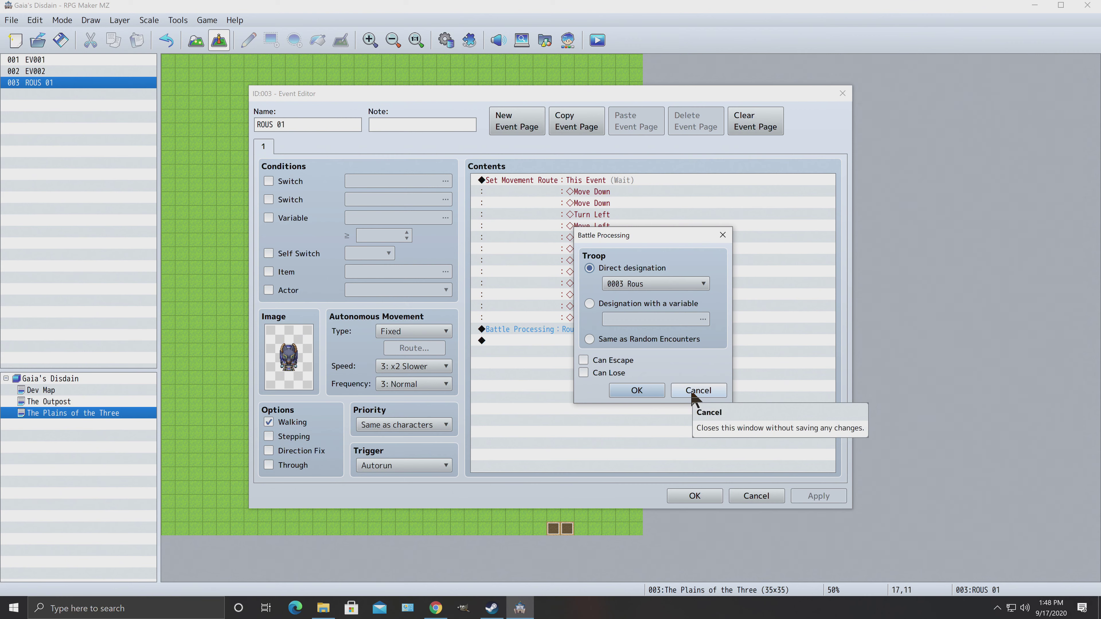
pyautogui.click(692, 392)
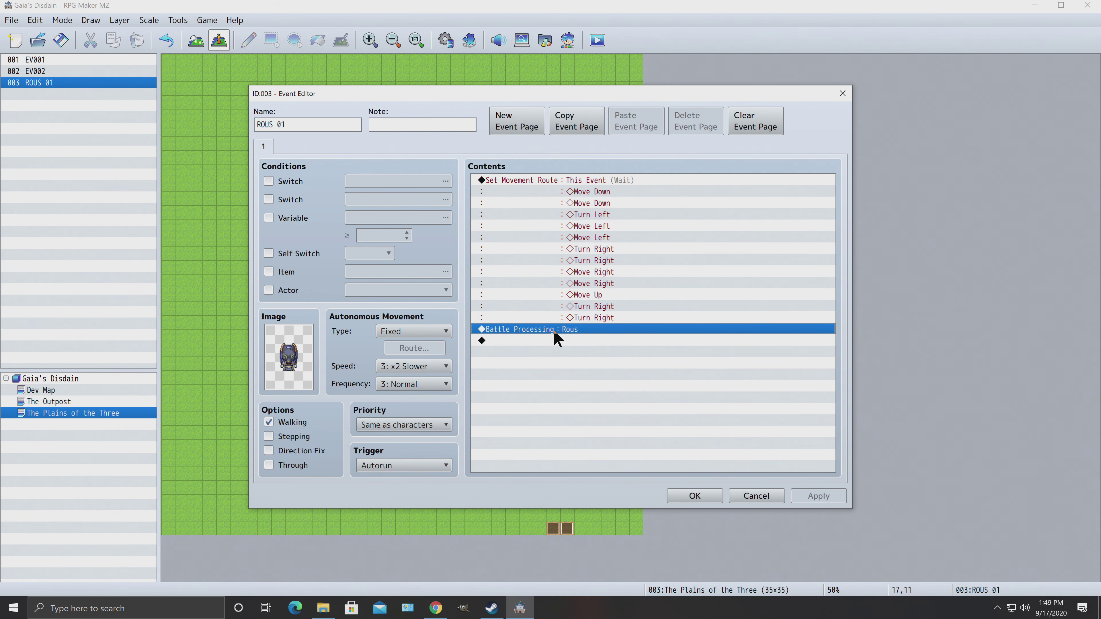
# Step: Enable Repeat Movements for the ROUS 01 event's movement route and select the Rous battle command
pyautogui.rightClick(624, 179)
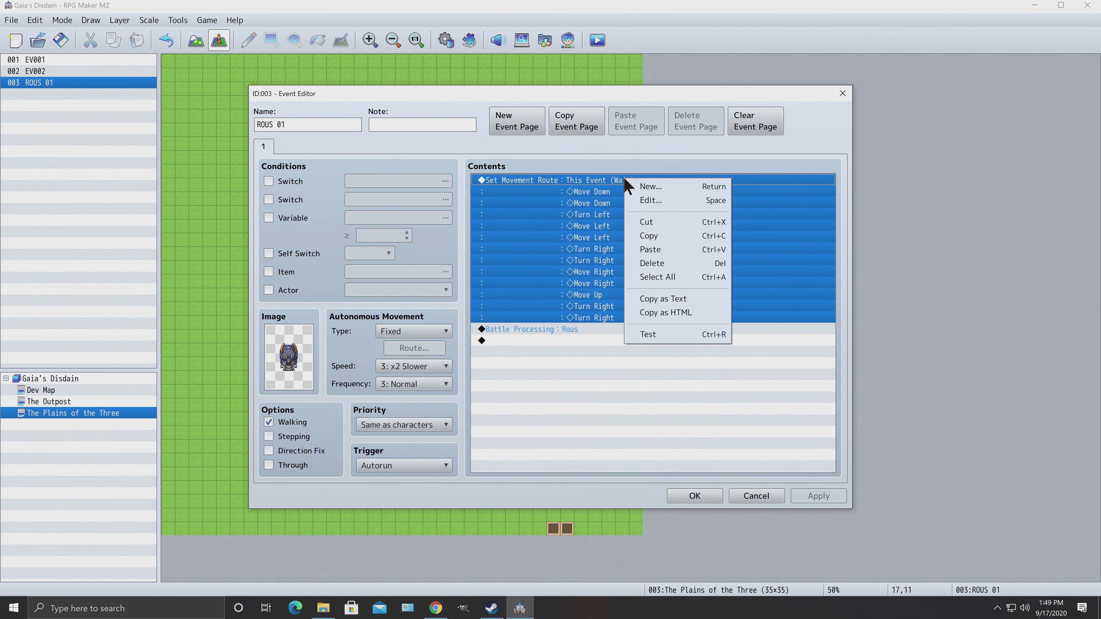
pyautogui.click(640, 199)
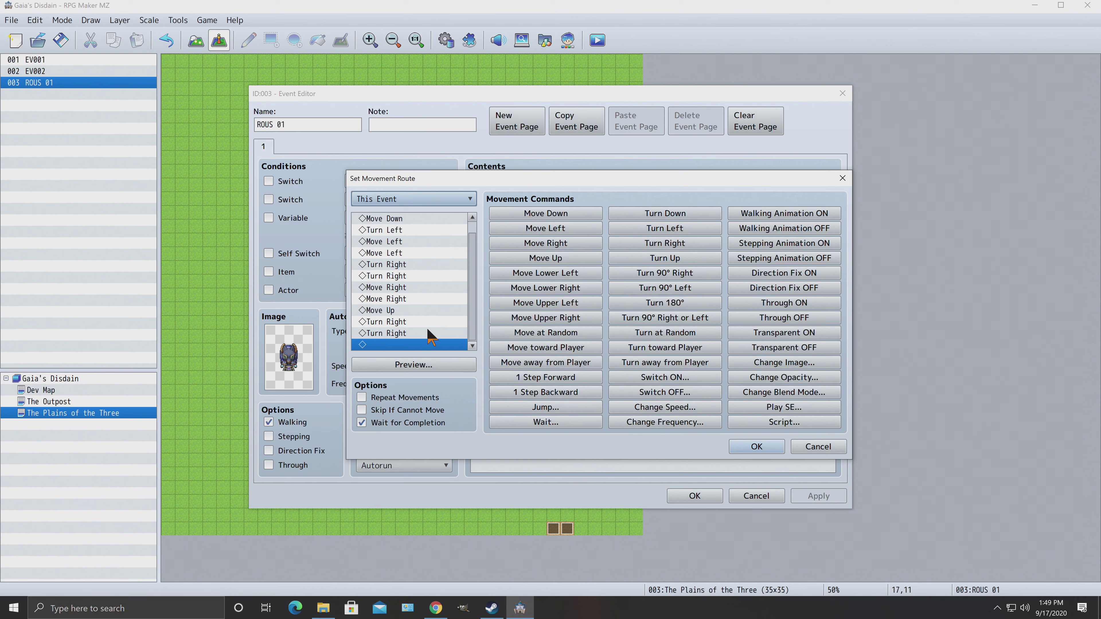
pyautogui.click(362, 398)
pyautogui.click(758, 447)
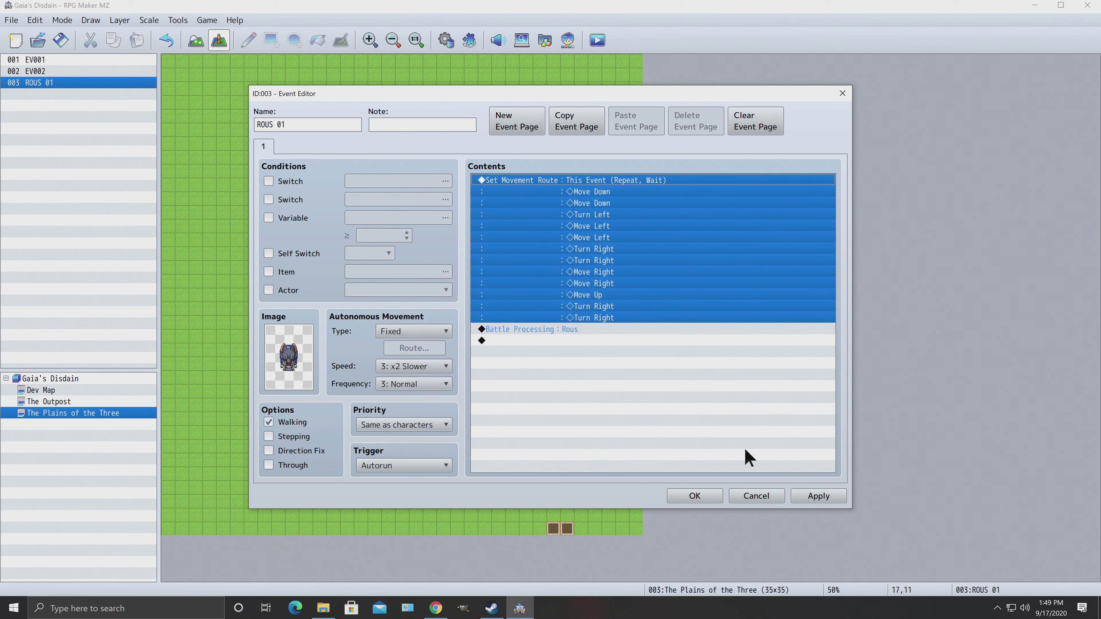
pyautogui.click(529, 332)
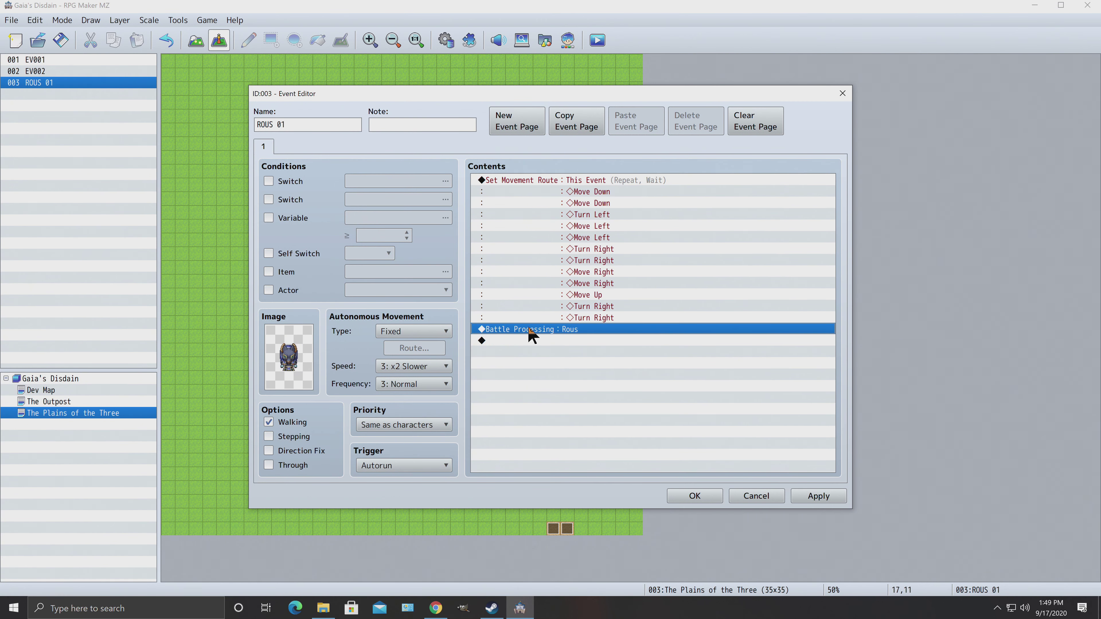
pyautogui.rightClick(530, 331)
pyautogui.click(556, 353)
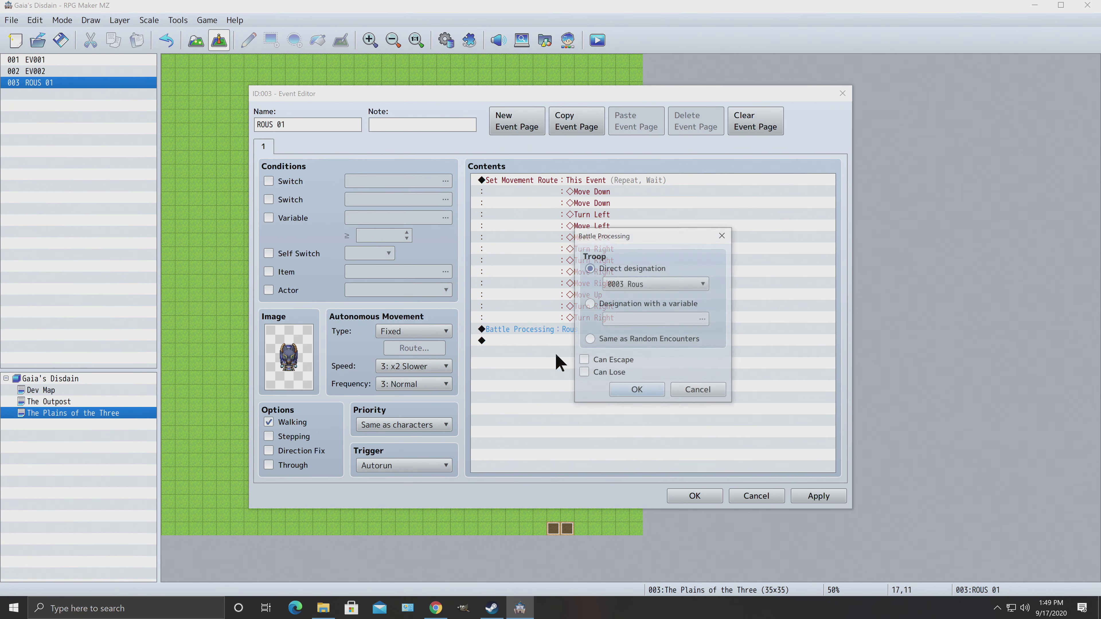
pyautogui.click(700, 391)
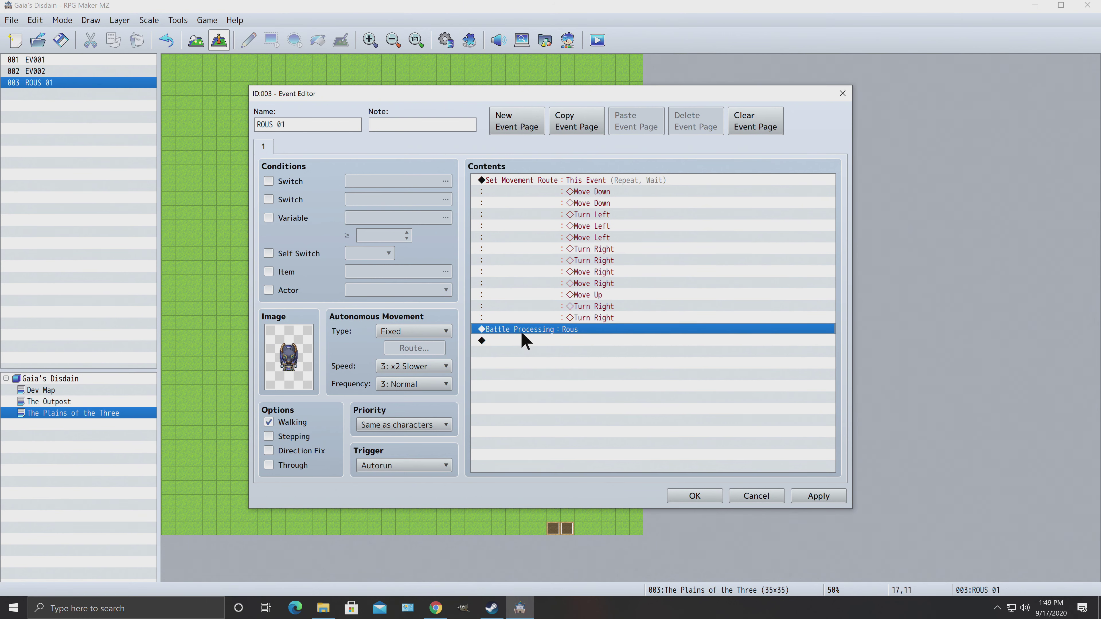
pyautogui.rightClick(523, 335)
pyautogui.click(563, 352)
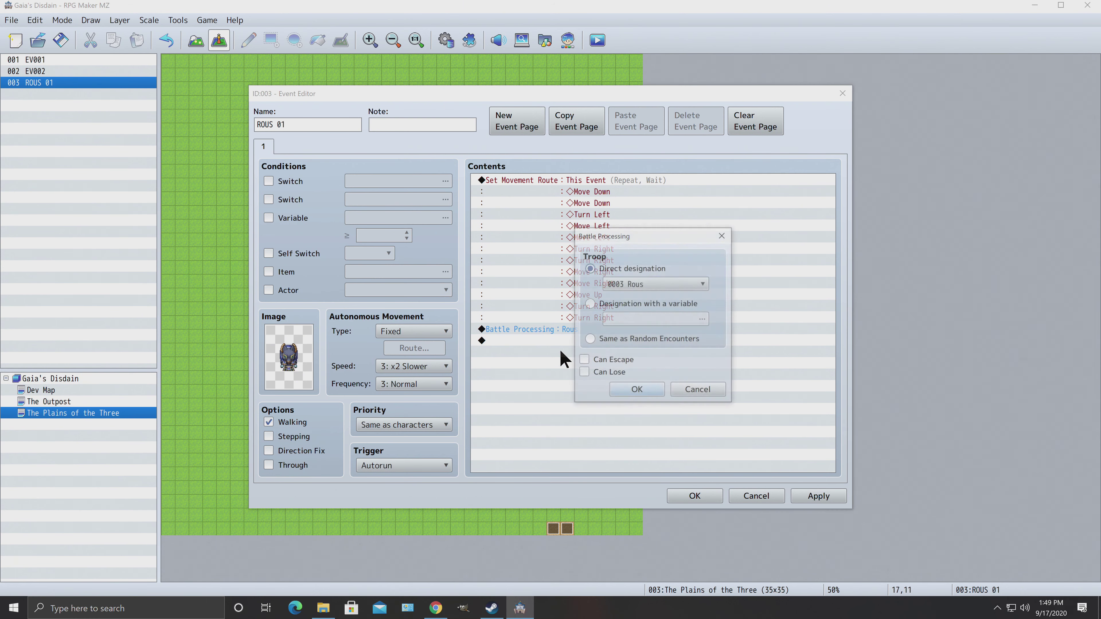
pyautogui.click(696, 392)
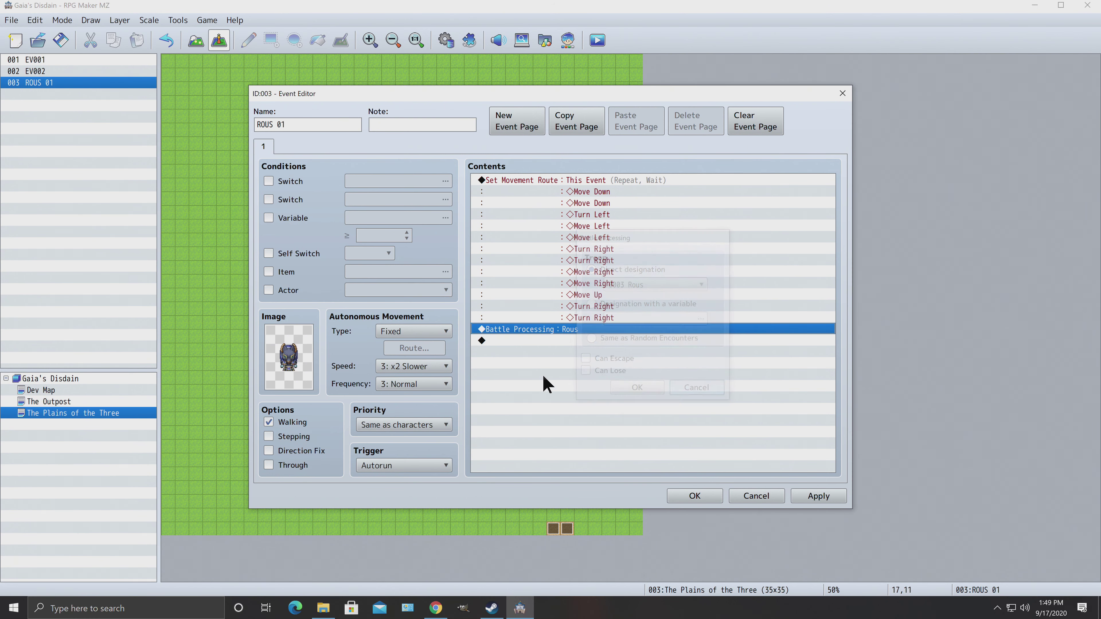
# Step: Delete the Rous Battle Processing command from the ROUS 01 event's contents
pyautogui.rightClick(527, 333)
pyautogui.click(567, 420)
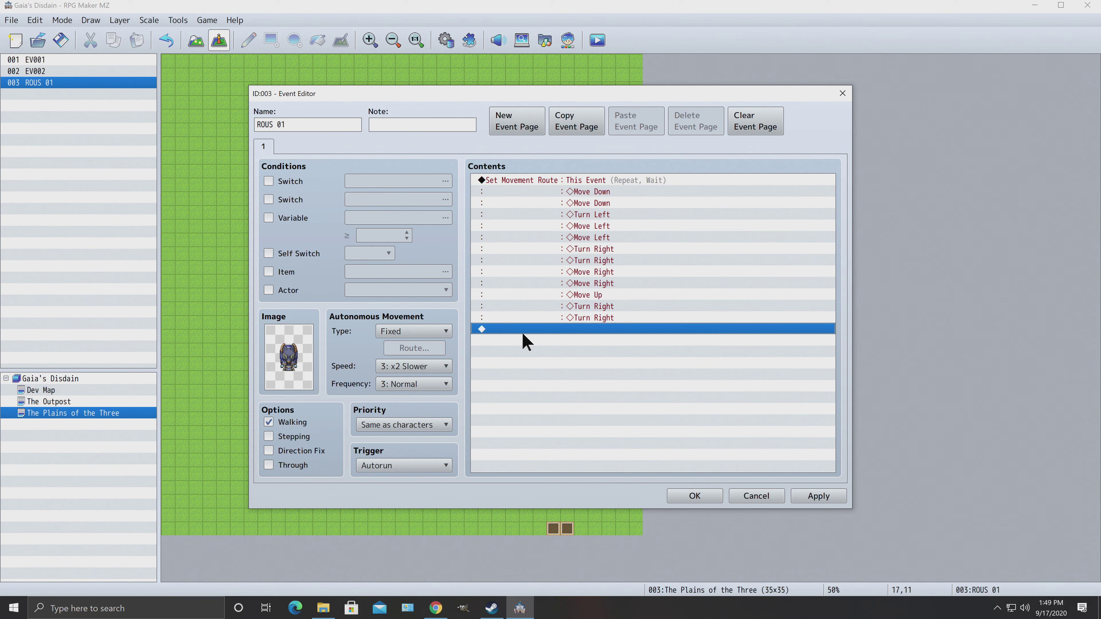
# Step: Examine the three pages of event commands available for the ROUS 01 event without adding one
pyautogui.rightClick(526, 340)
pyautogui.click(542, 342)
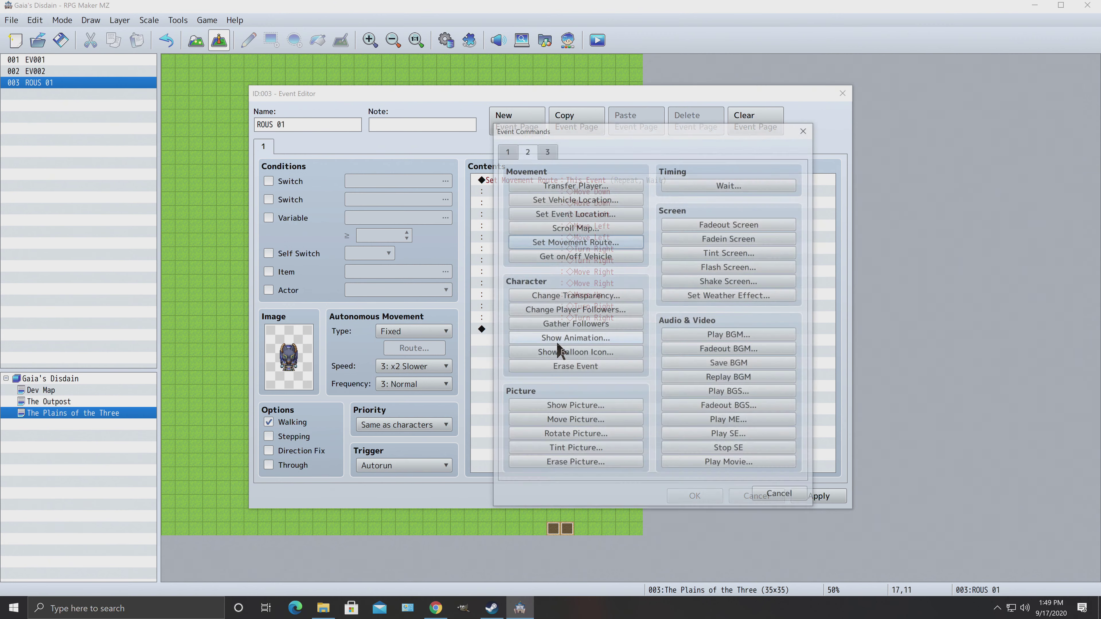
pyautogui.click(505, 150)
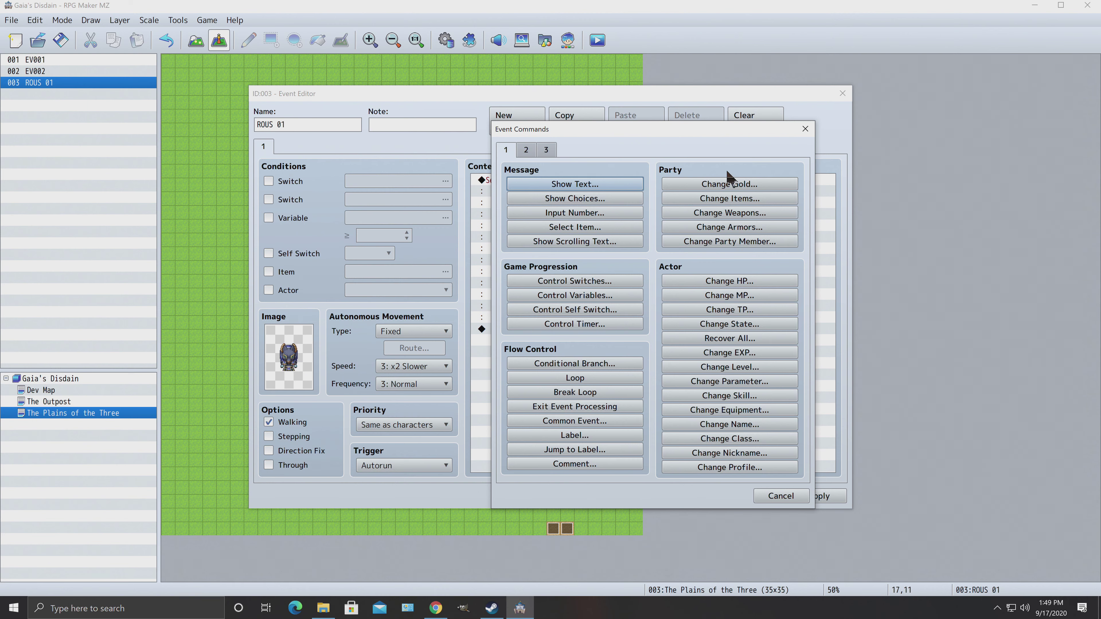
pyautogui.click(526, 150)
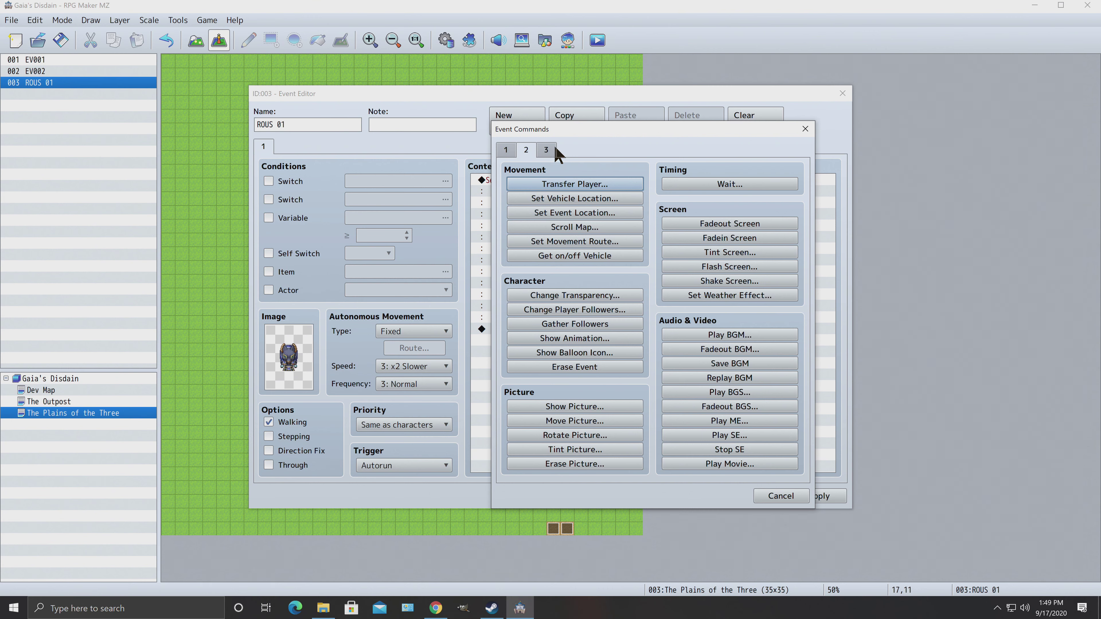
pyautogui.click(547, 150)
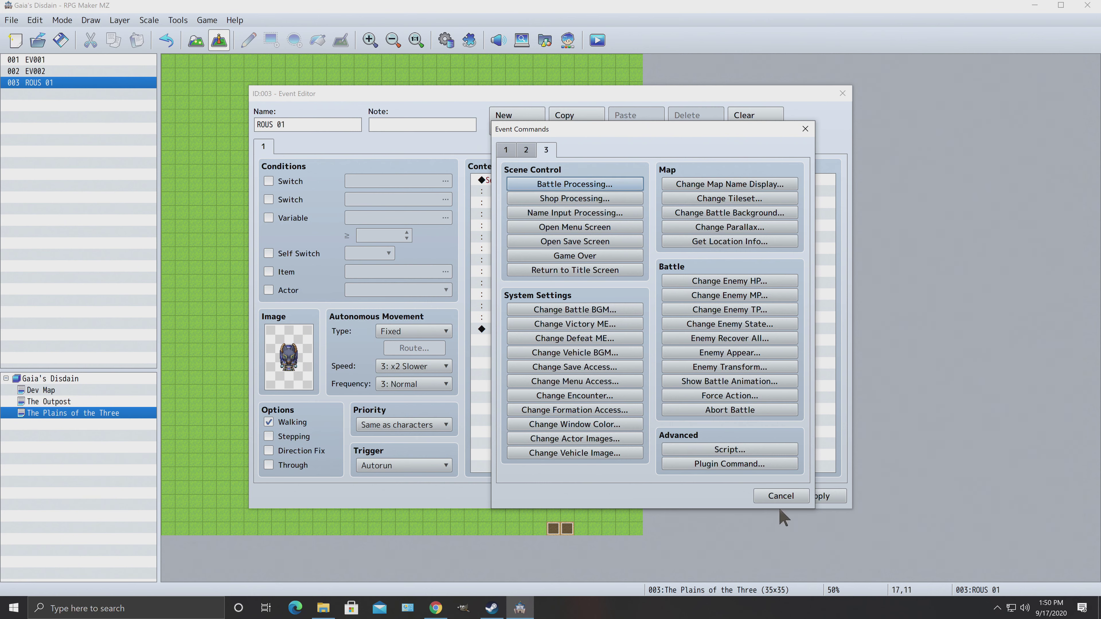
pyautogui.click(780, 495)
# Step: Set the ROUS 01 event's trigger to Parallel and save the event
pyautogui.click(378, 467)
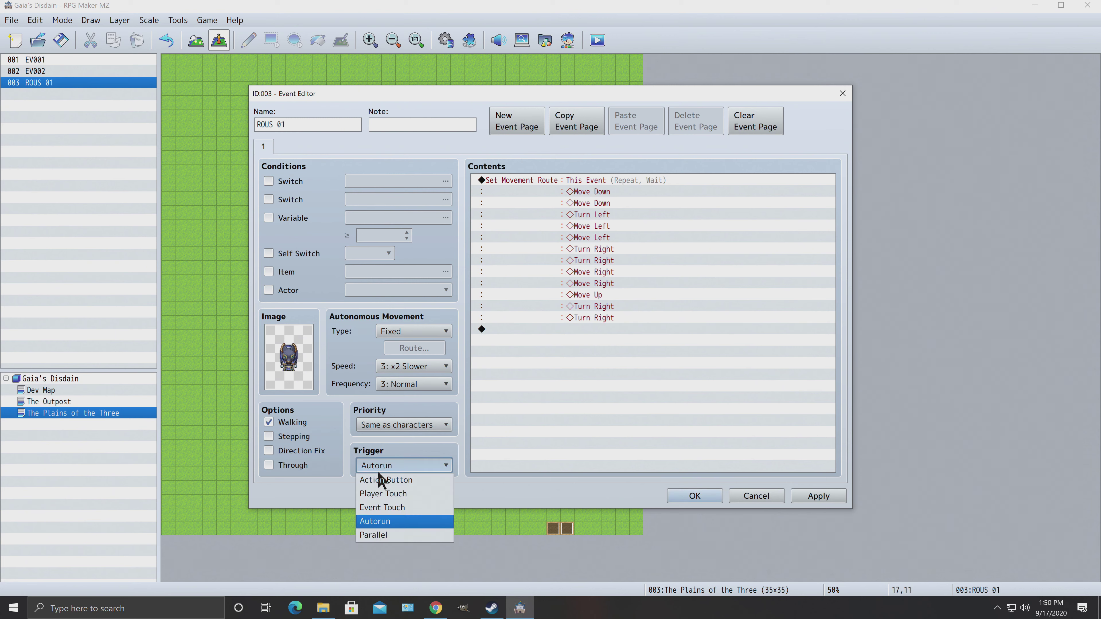
pyautogui.click(380, 538)
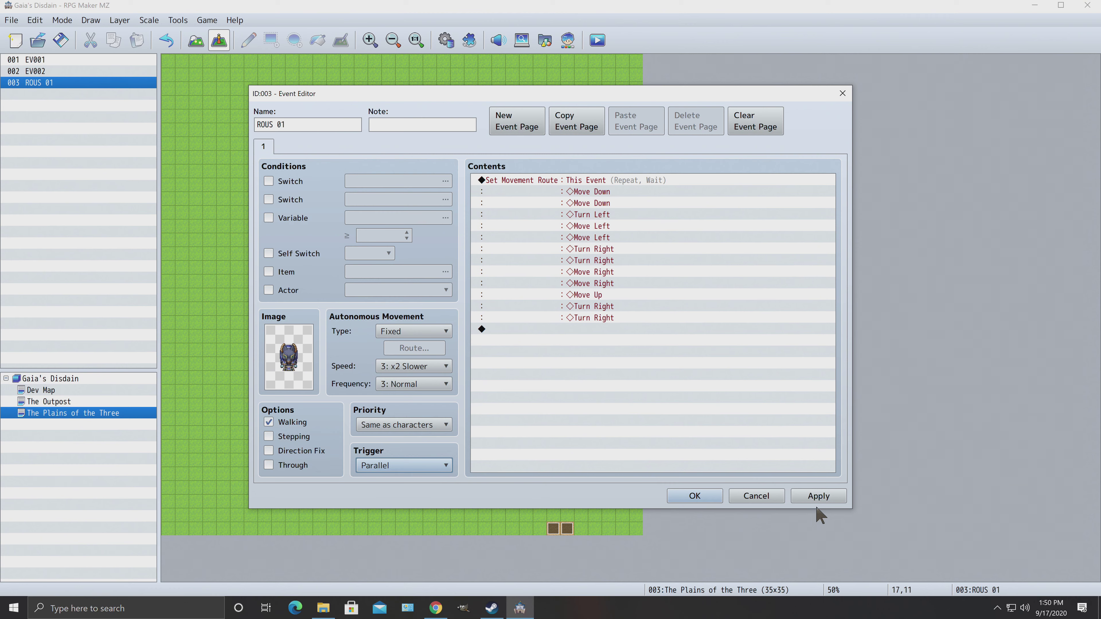
pyautogui.click(815, 497)
pyautogui.click(677, 495)
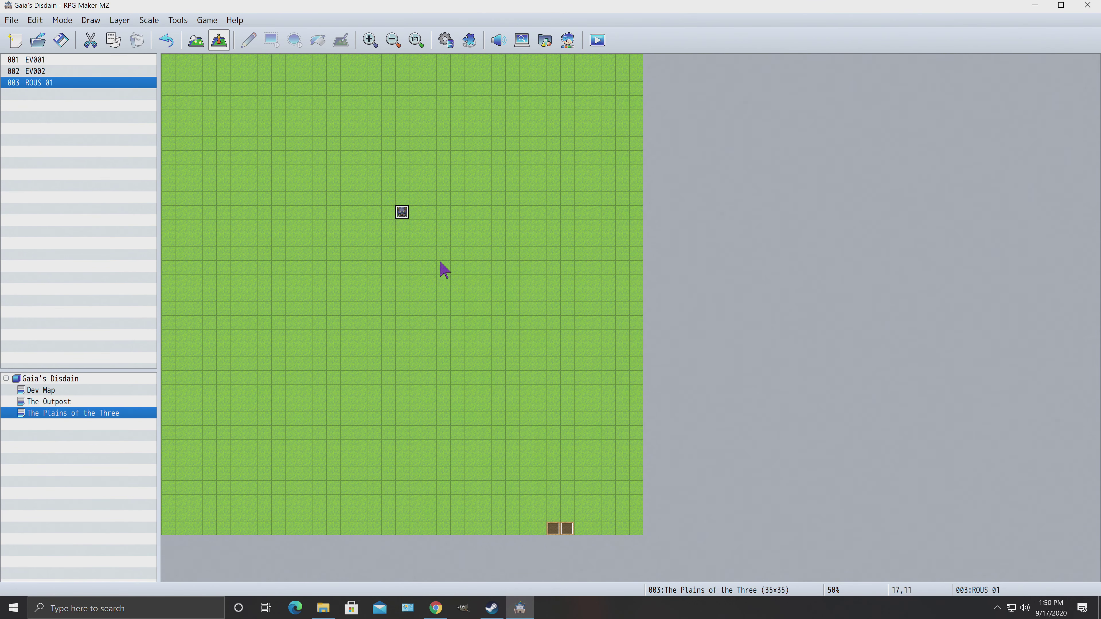
# Step: Switch to The Outpost map and create a new event at tile 10,2, just below the dirt exit
pyautogui.click(48, 402)
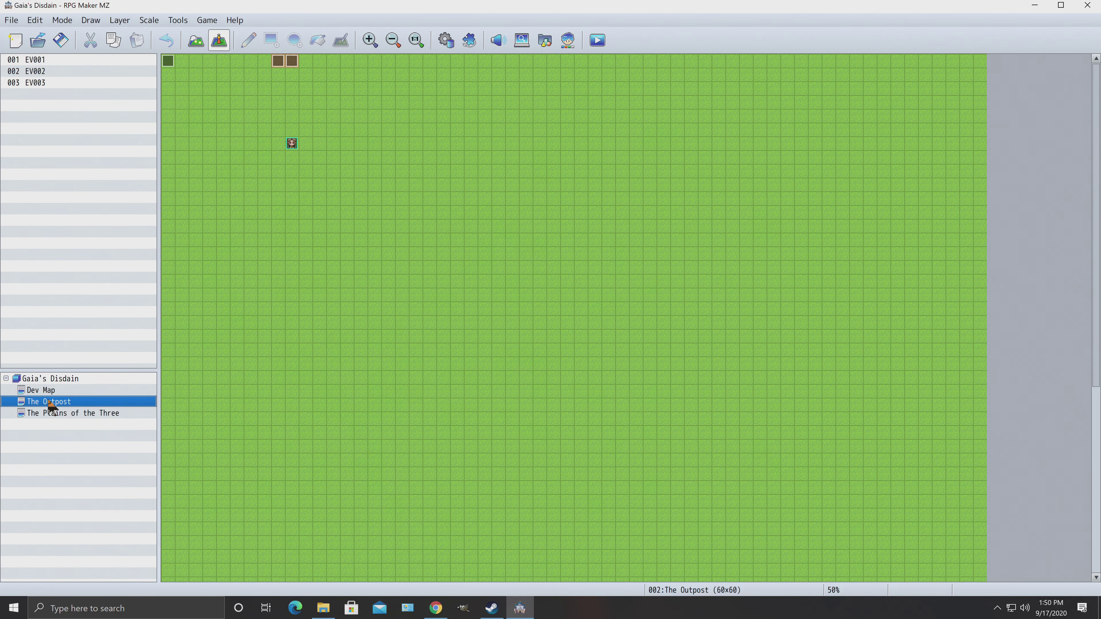
pyautogui.rightClick(304, 89)
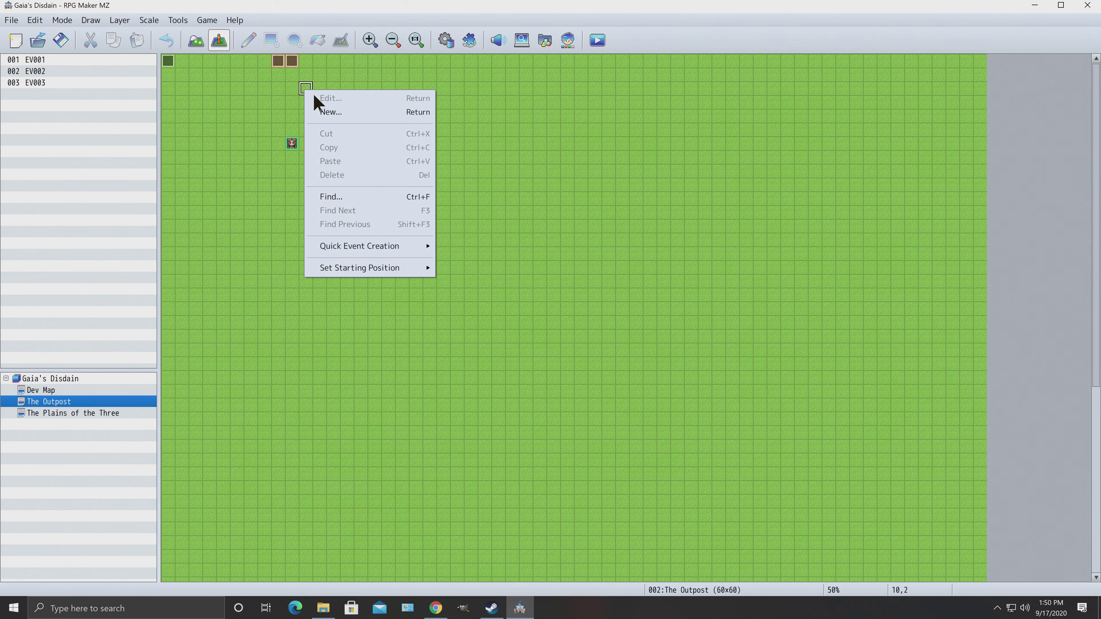
pyautogui.click(338, 112)
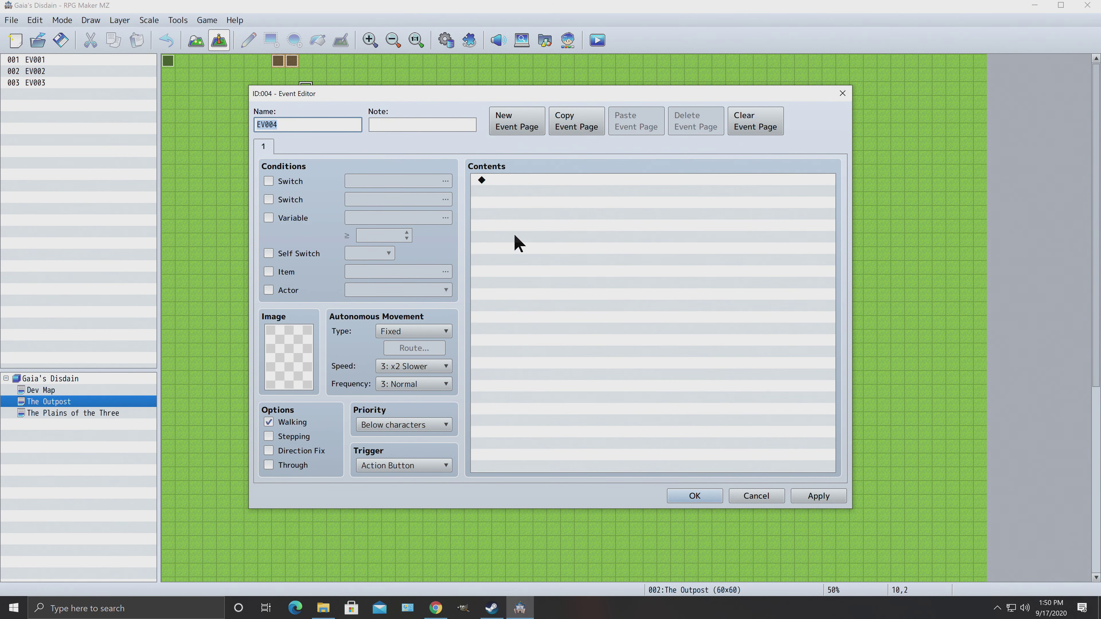
# Step: Browse the image sets for the new event, comparing the SF_Actor, !Chest, !Coffin and !Crystal graphics
pyautogui.doubleClick(288, 354)
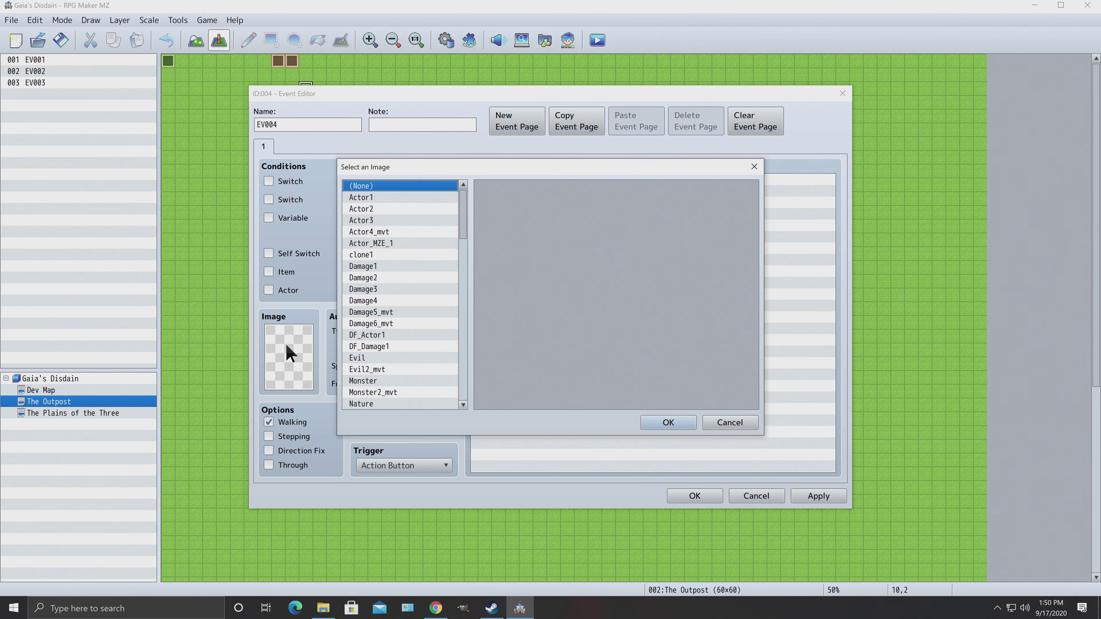
pyautogui.moveTo(462, 219); pyautogui.dragTo(465, 258)
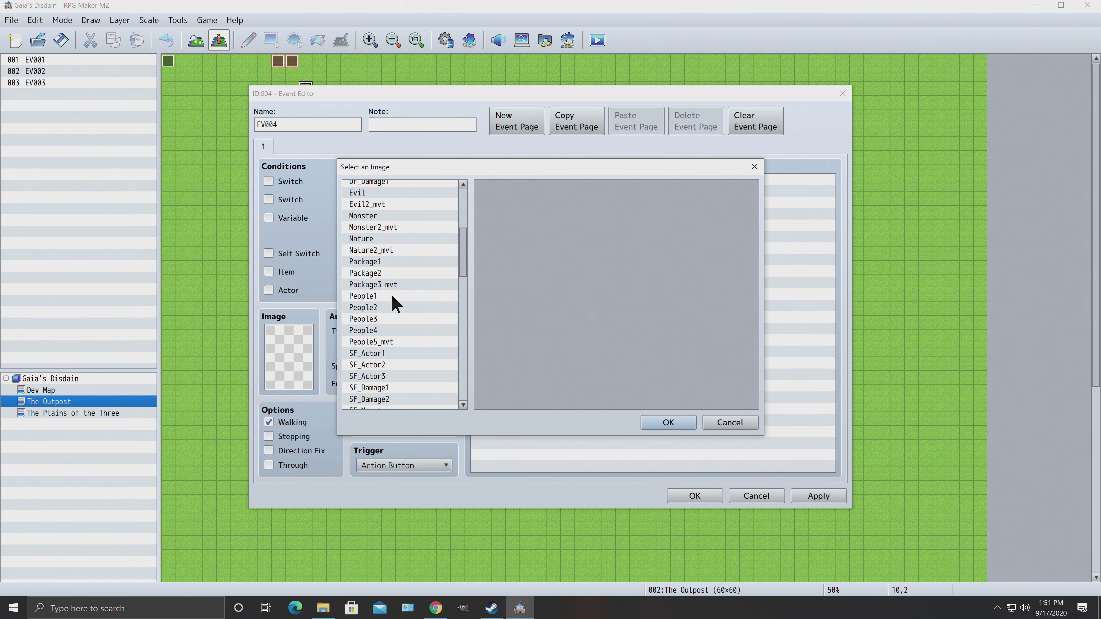
pyautogui.click(383, 365)
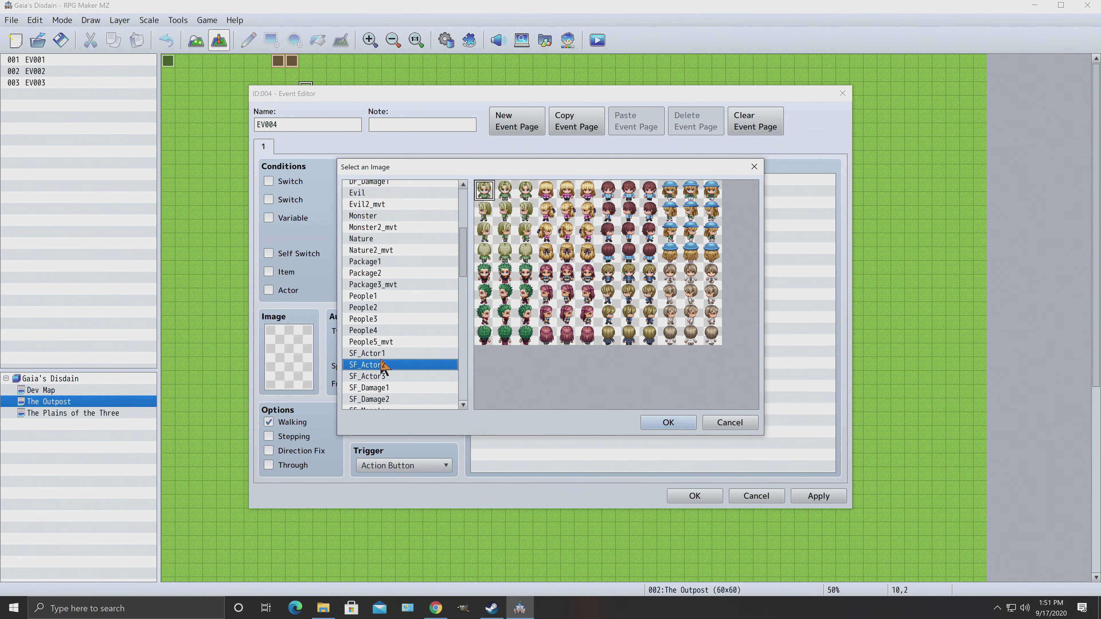
pyautogui.click(383, 377)
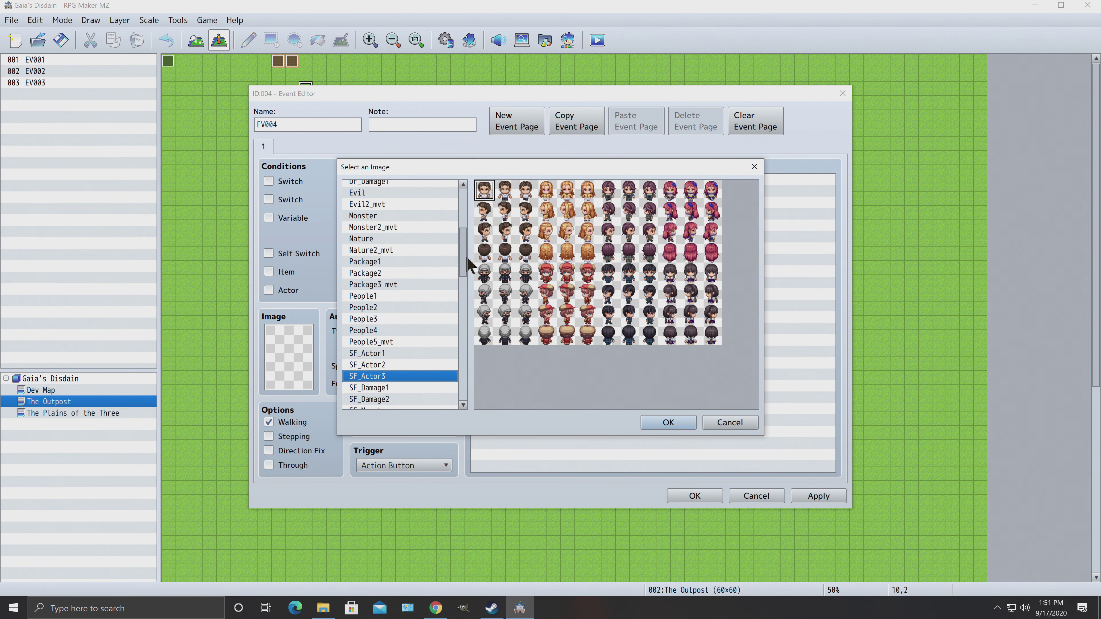
pyautogui.moveTo(464, 268); pyautogui.dragTo(456, 307)
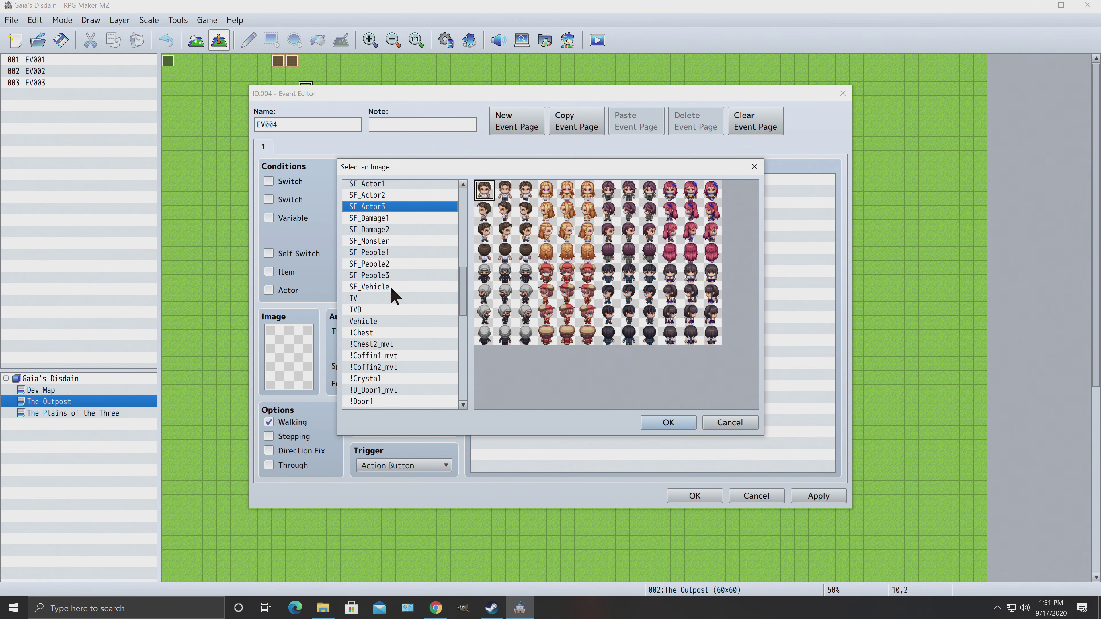
pyautogui.click(381, 299)
pyautogui.click(383, 309)
pyautogui.click(371, 332)
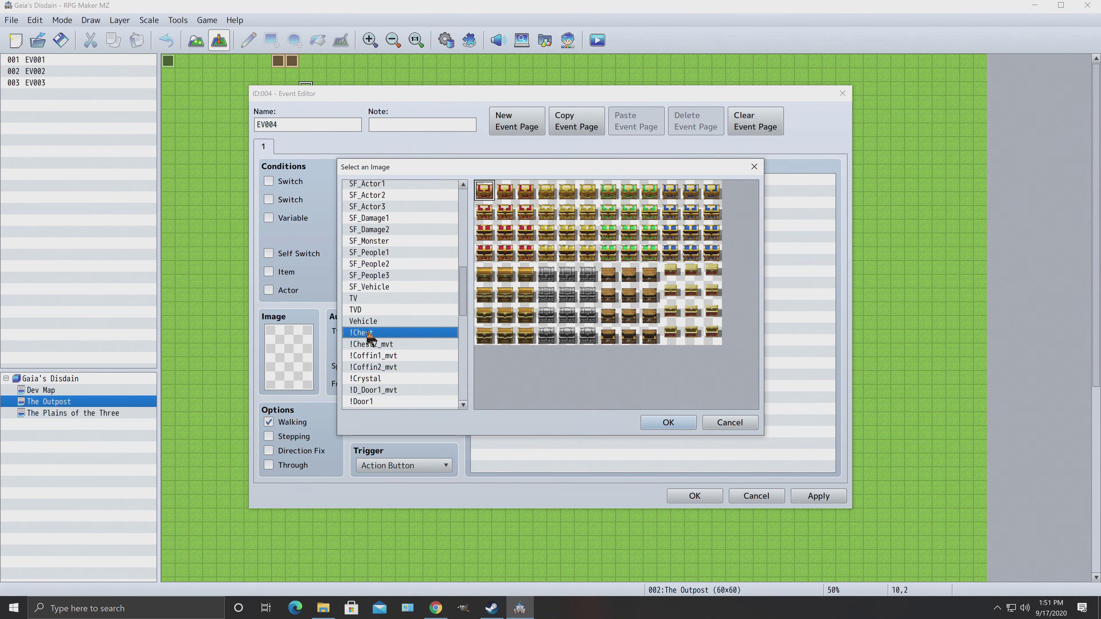
pyautogui.click(376, 345)
pyautogui.click(391, 356)
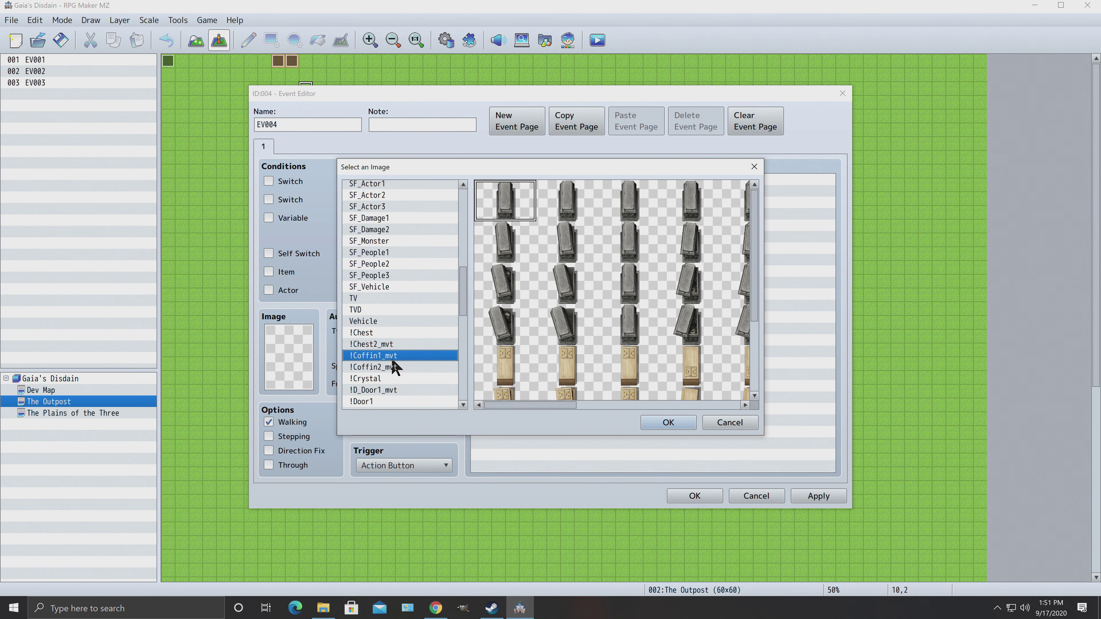
pyautogui.click(383, 368)
pyautogui.click(383, 378)
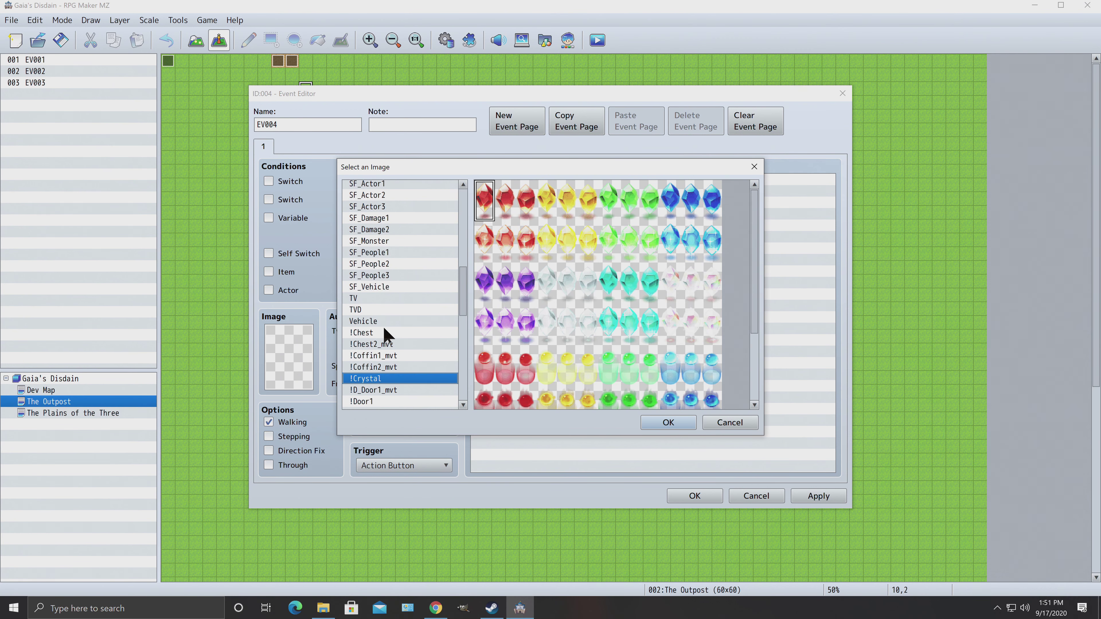
pyautogui.click(387, 333)
pyautogui.scroll(-2, 392, 325)
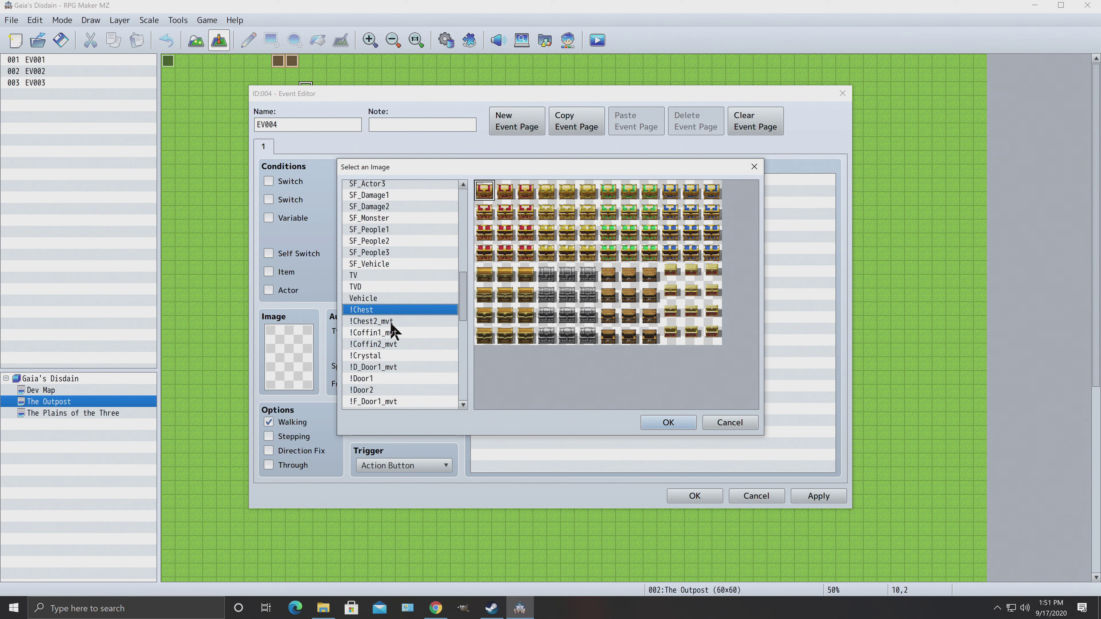
pyautogui.scroll(-4, 392, 306)
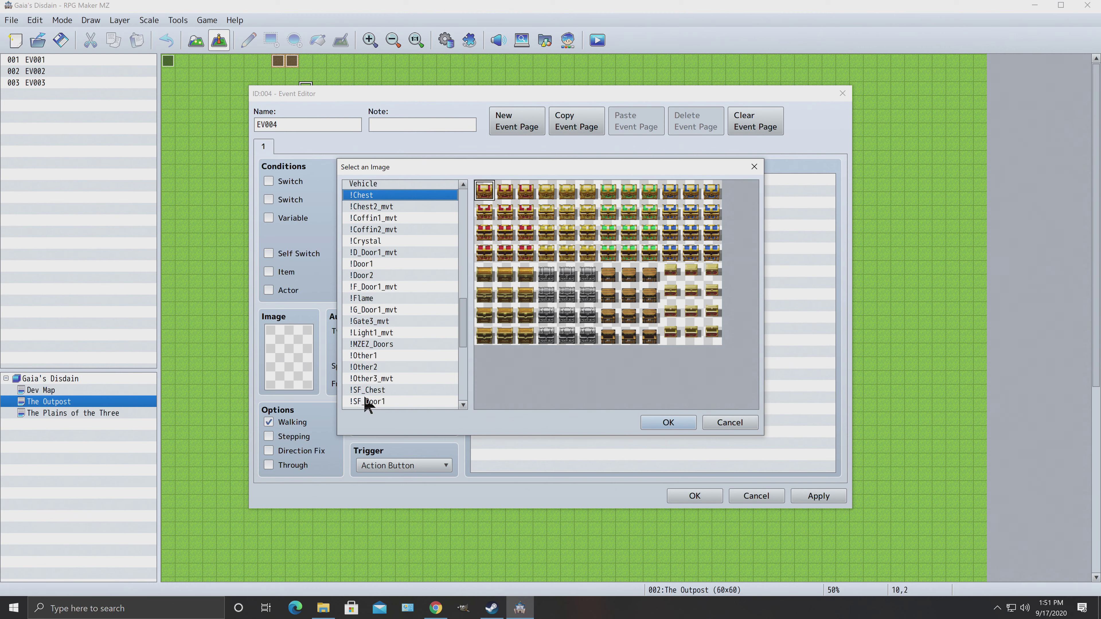
# Step: Assign the closed dark purple chest from the !SF_Chest set as the new event's image
pyautogui.click(366, 390)
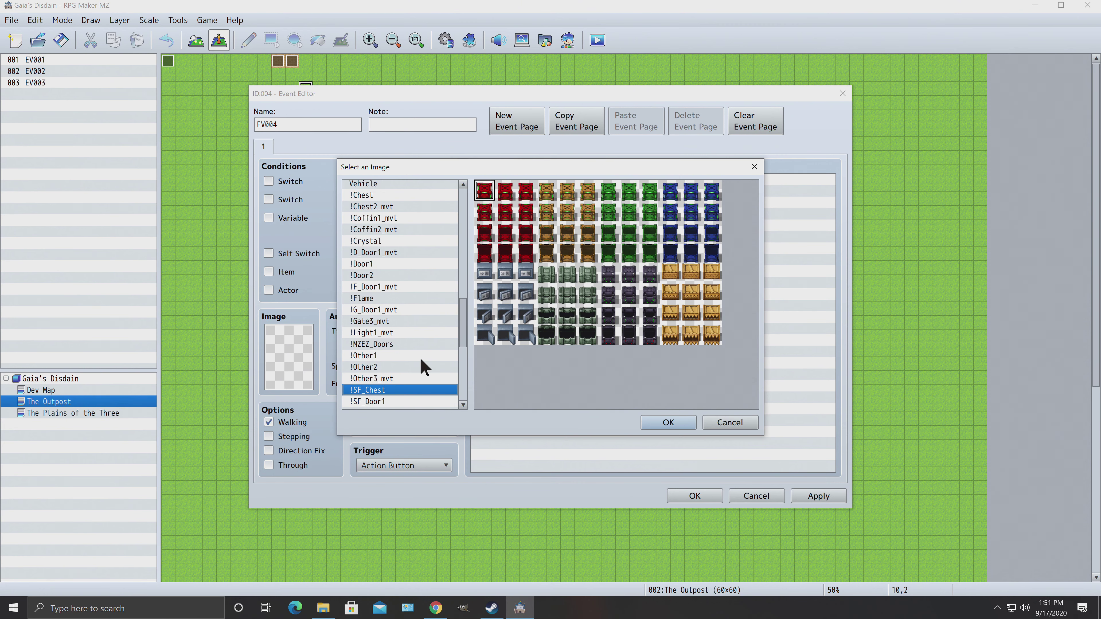
pyautogui.click(628, 274)
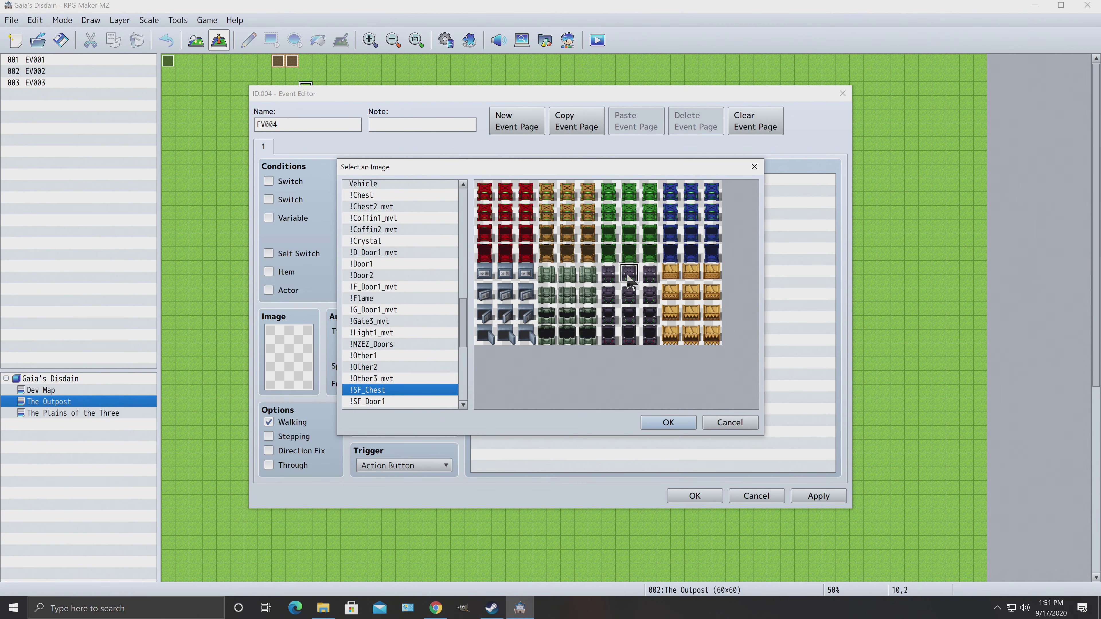
pyautogui.click(668, 422)
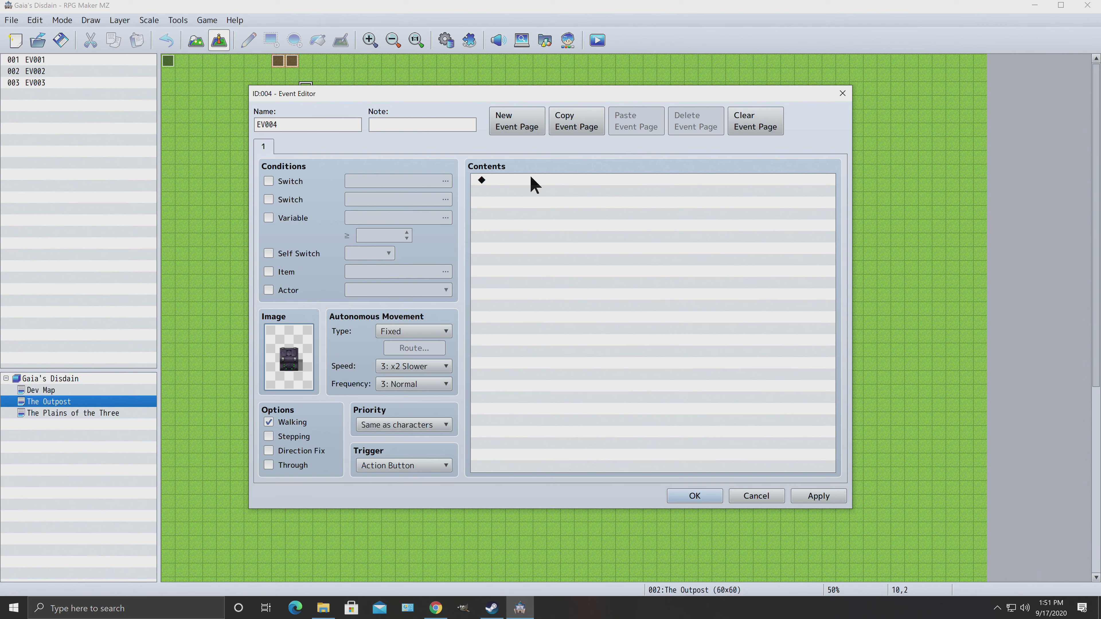
pyautogui.click(376, 468)
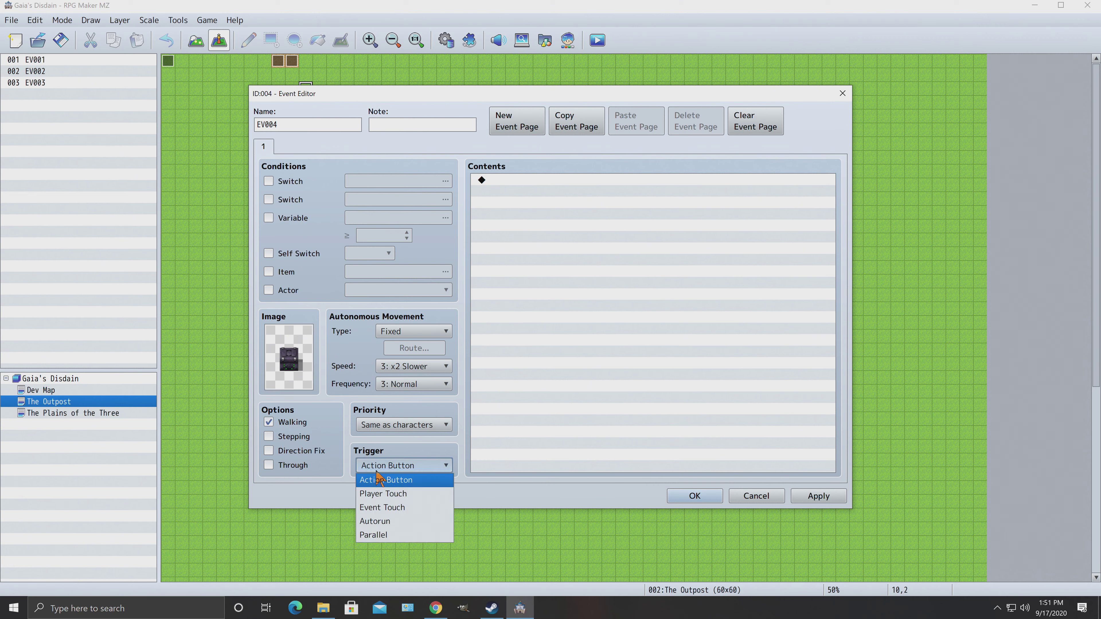
pyautogui.click(376, 470)
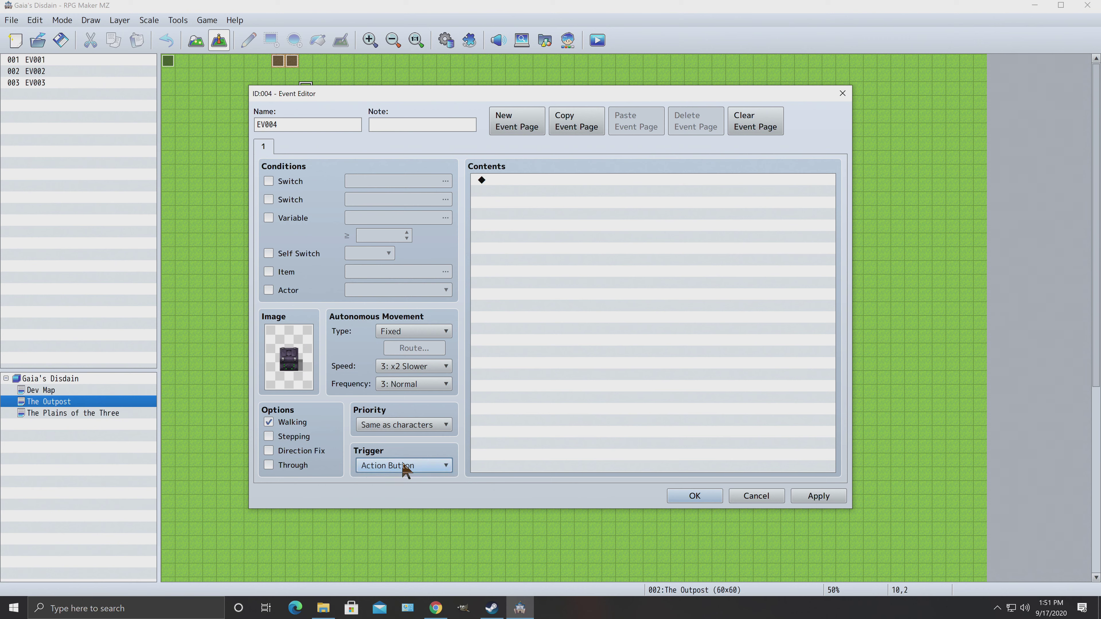
pyautogui.click(516, 182)
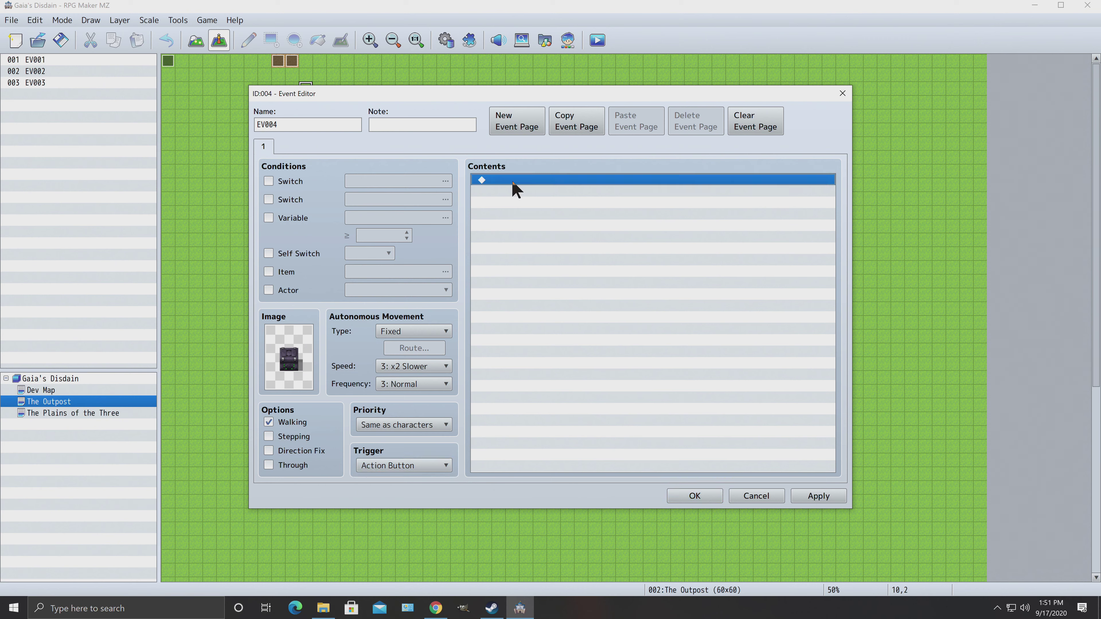
pyautogui.rightClick(514, 184)
pyautogui.click(540, 190)
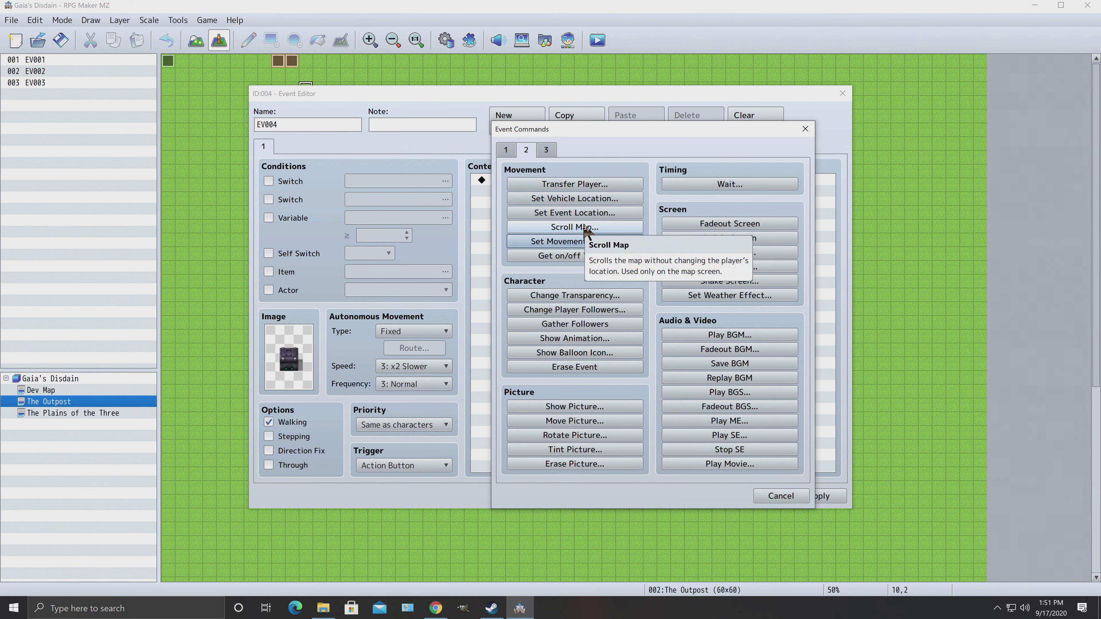
pyautogui.click(805, 128)
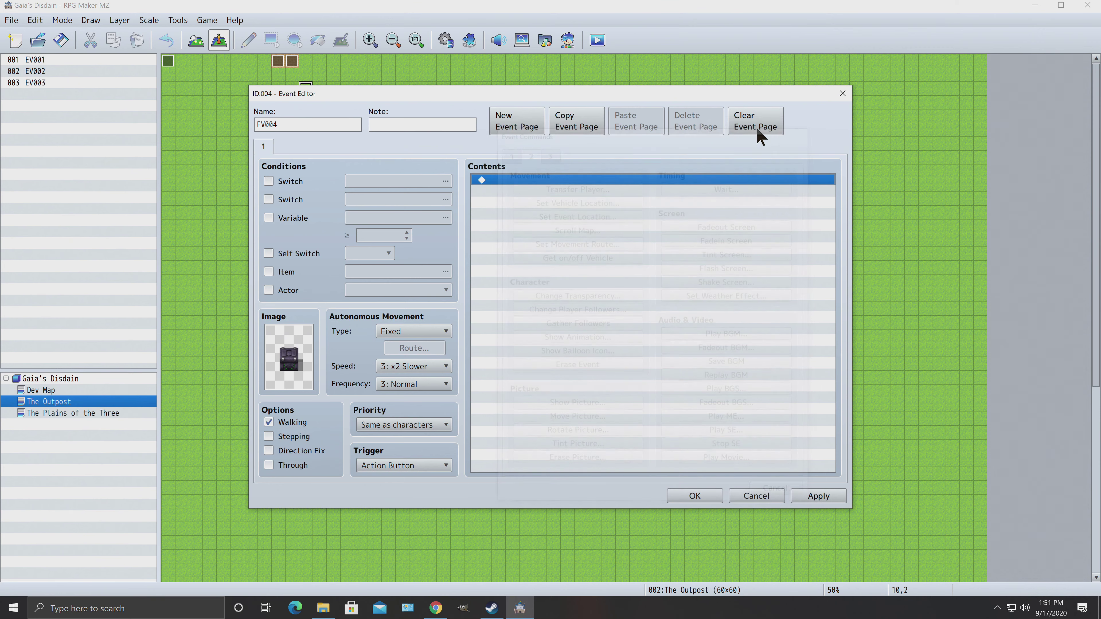
# Step: Add a Control Self Switch command setting A to ON to the chest event and delete it again
pyautogui.rightClick(499, 180)
pyautogui.click(533, 189)
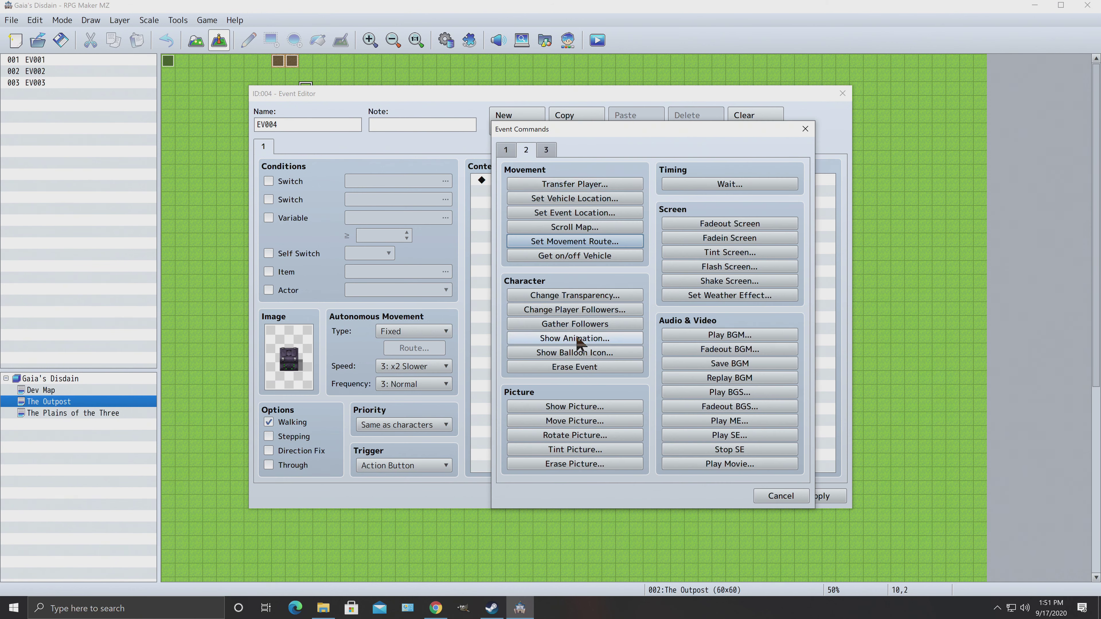
pyautogui.click(510, 151)
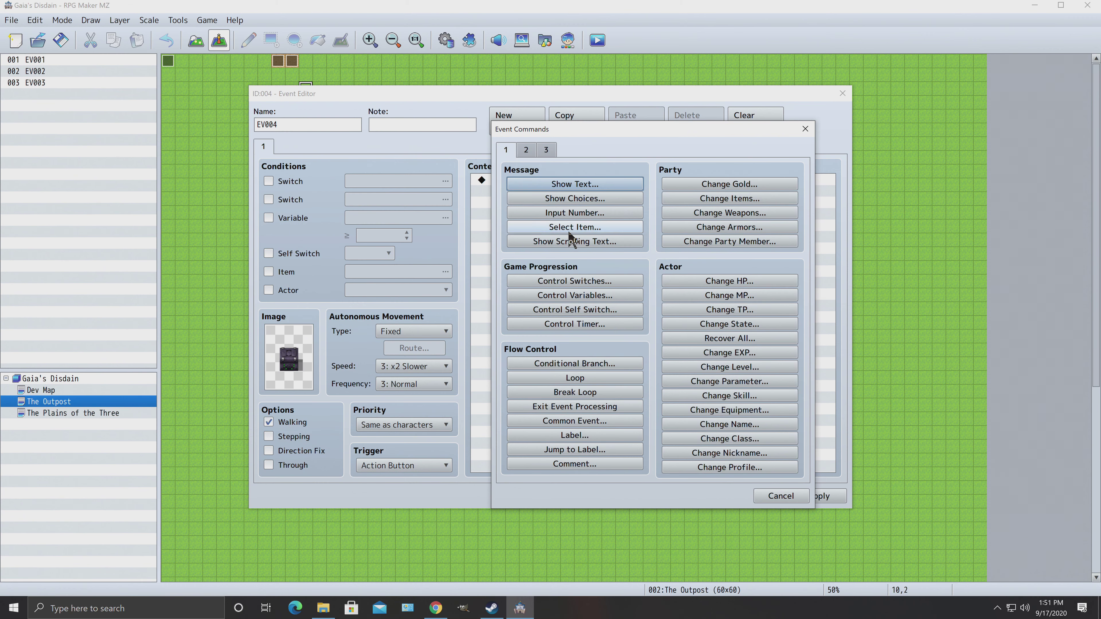
pyautogui.click(601, 309)
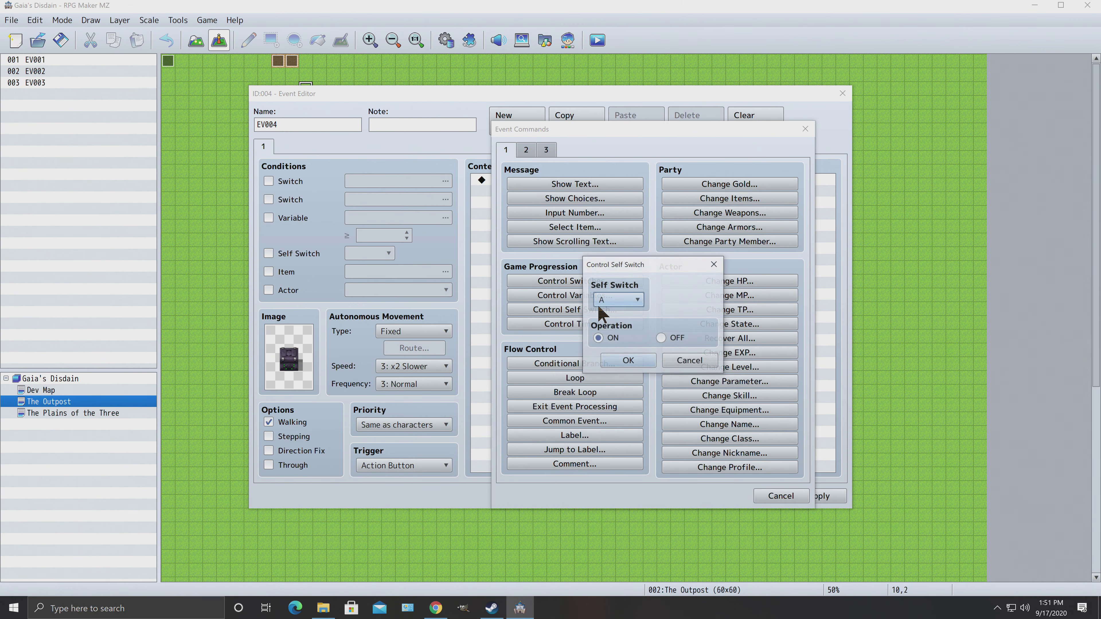
pyautogui.click(628, 362)
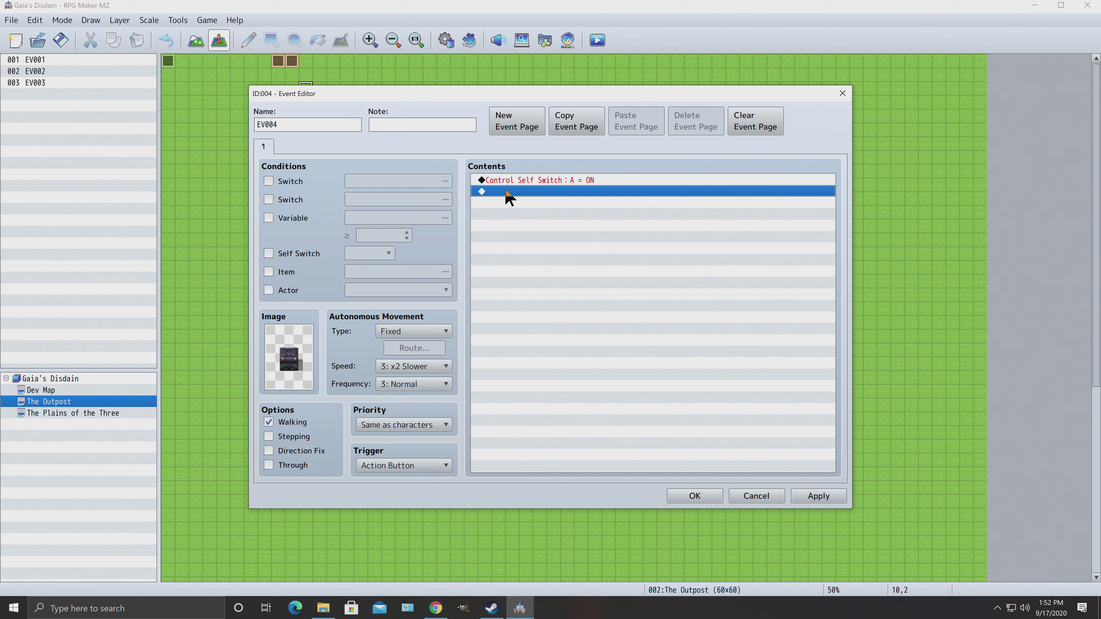
pyautogui.rightClick(552, 181)
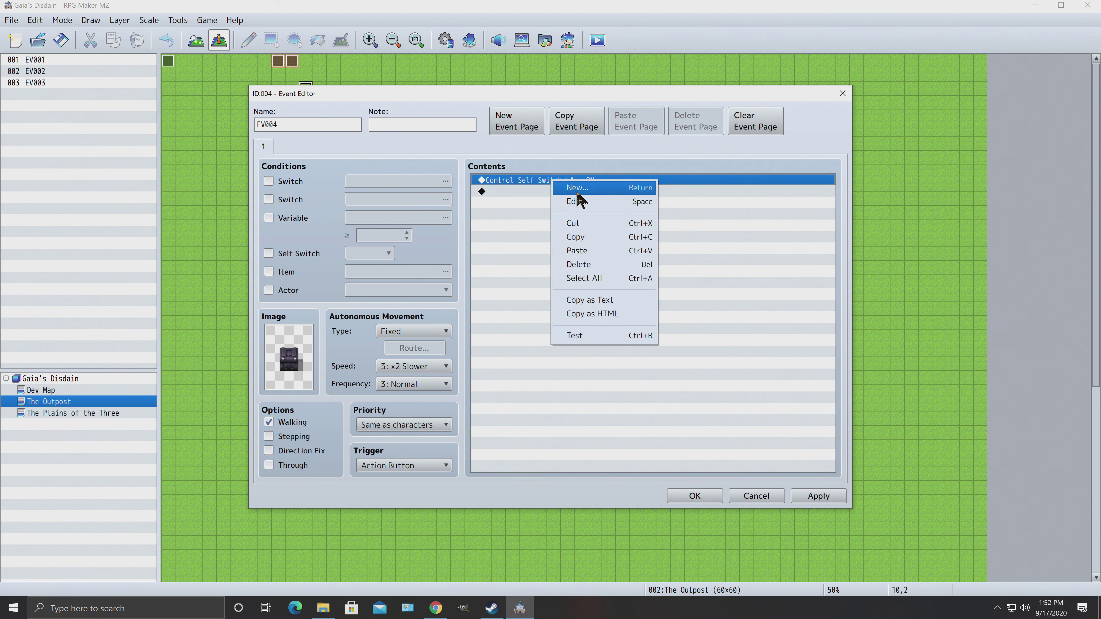
pyautogui.click(580, 264)
# Step: Browse the available event commands for the chest event and check the Change Actor Images options without using them
pyautogui.rightClick(511, 180)
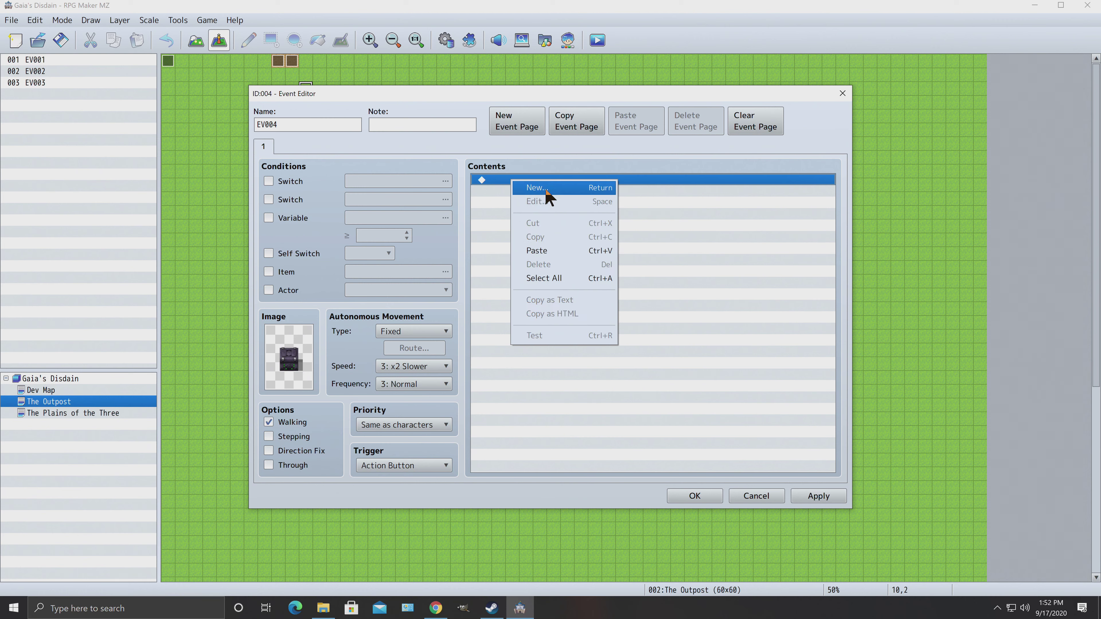
pyautogui.click(547, 191)
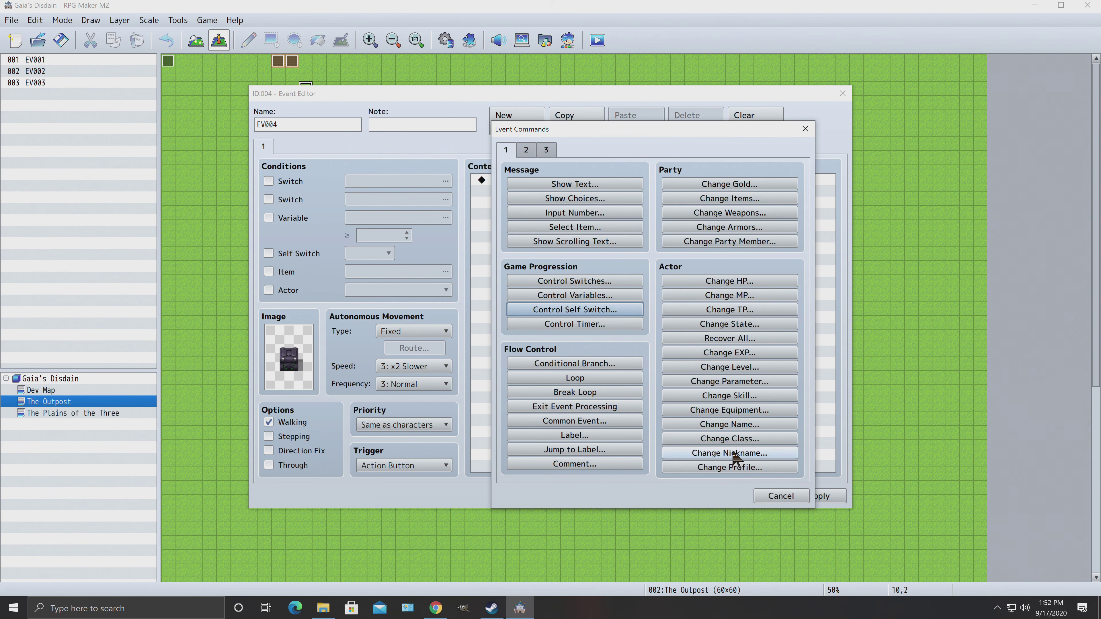
pyautogui.click(527, 150)
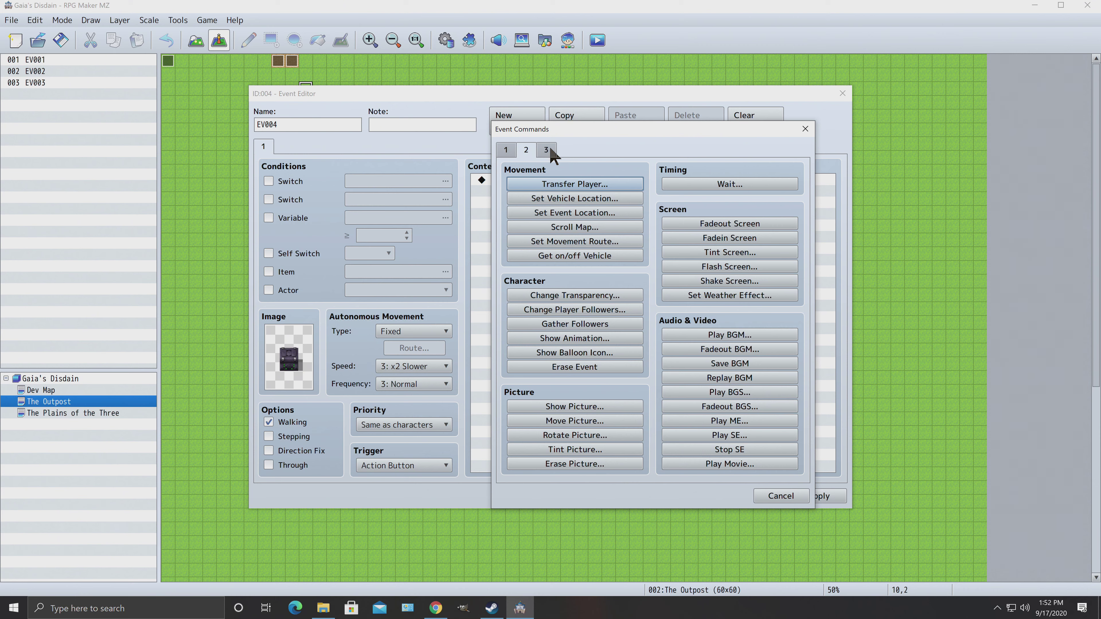
pyautogui.click(547, 151)
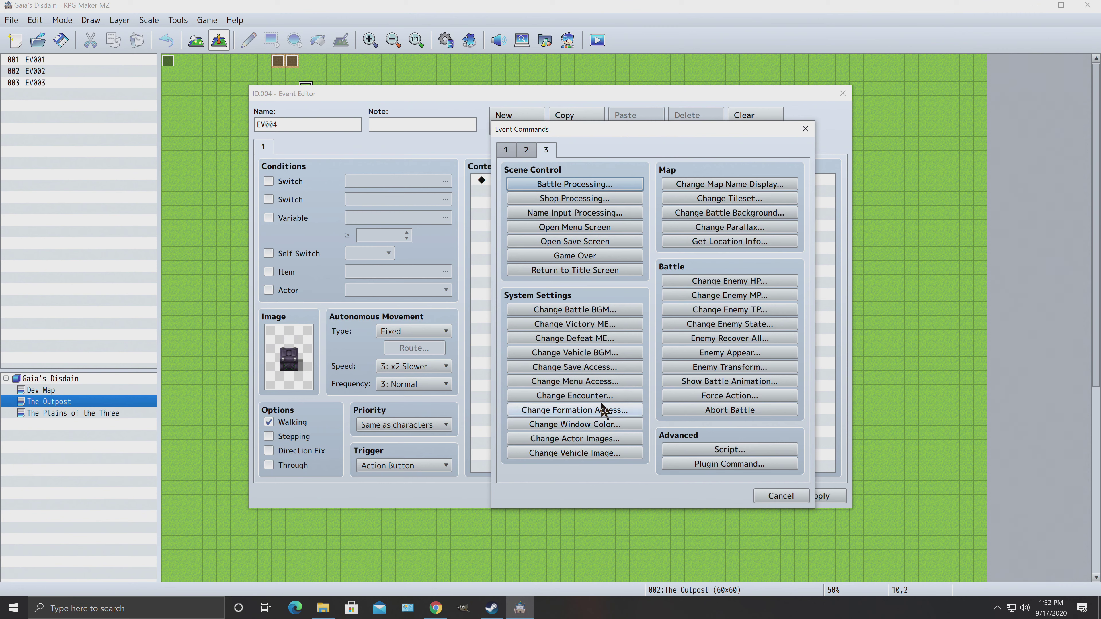
pyautogui.click(573, 439)
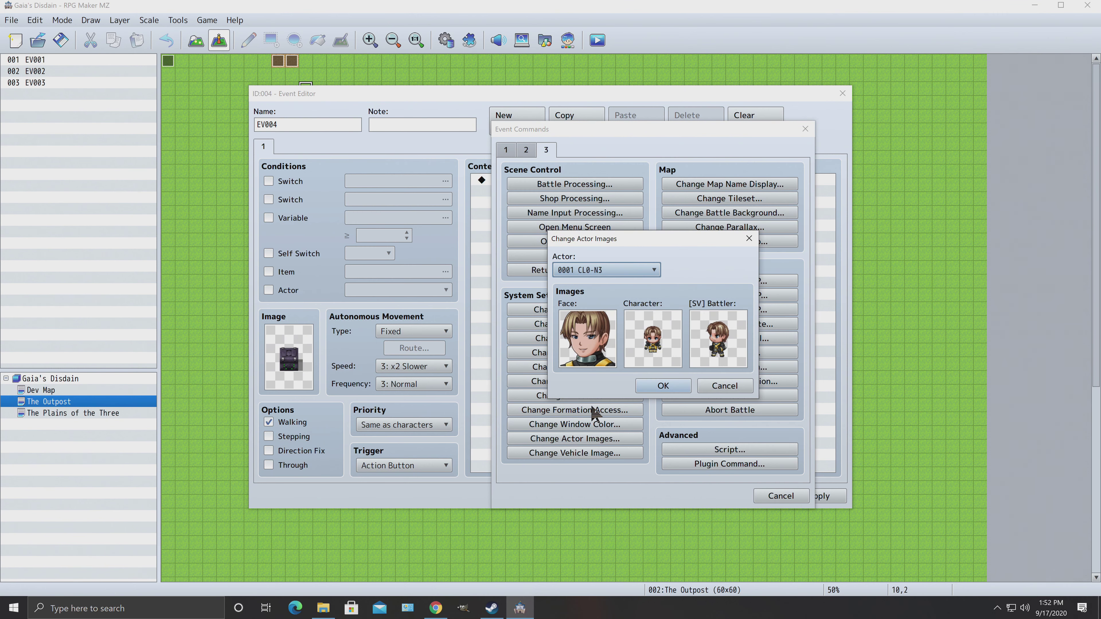
pyautogui.click(724, 386)
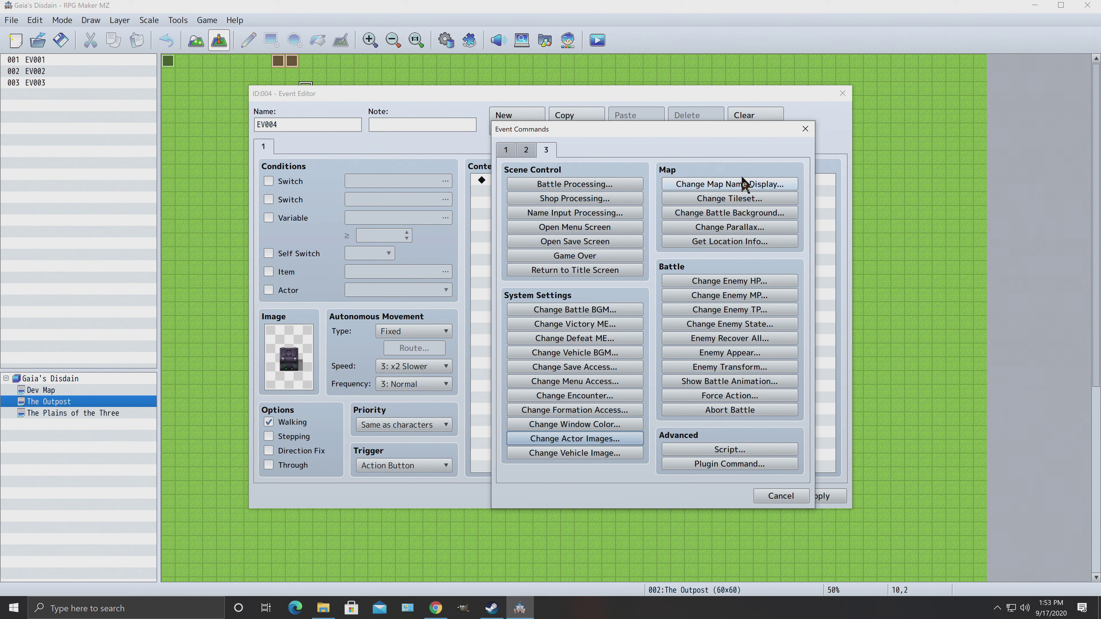
pyautogui.click(506, 150)
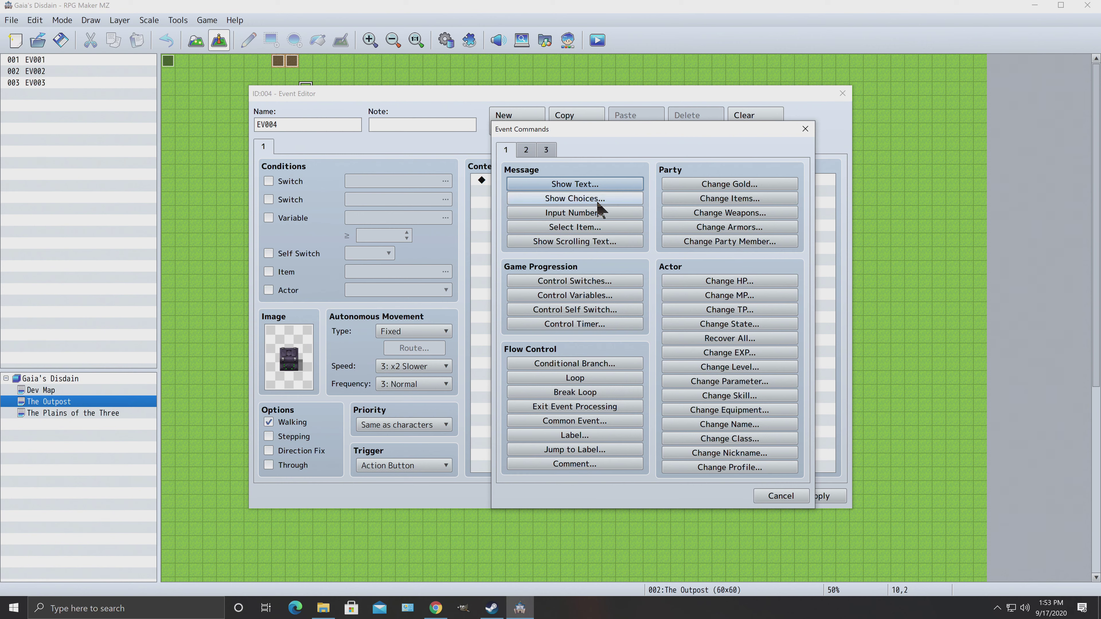
# Step: Add a Change Weapons command to the chest event that increases the Bone Spiked Club by a constant 1
pyautogui.click(726, 215)
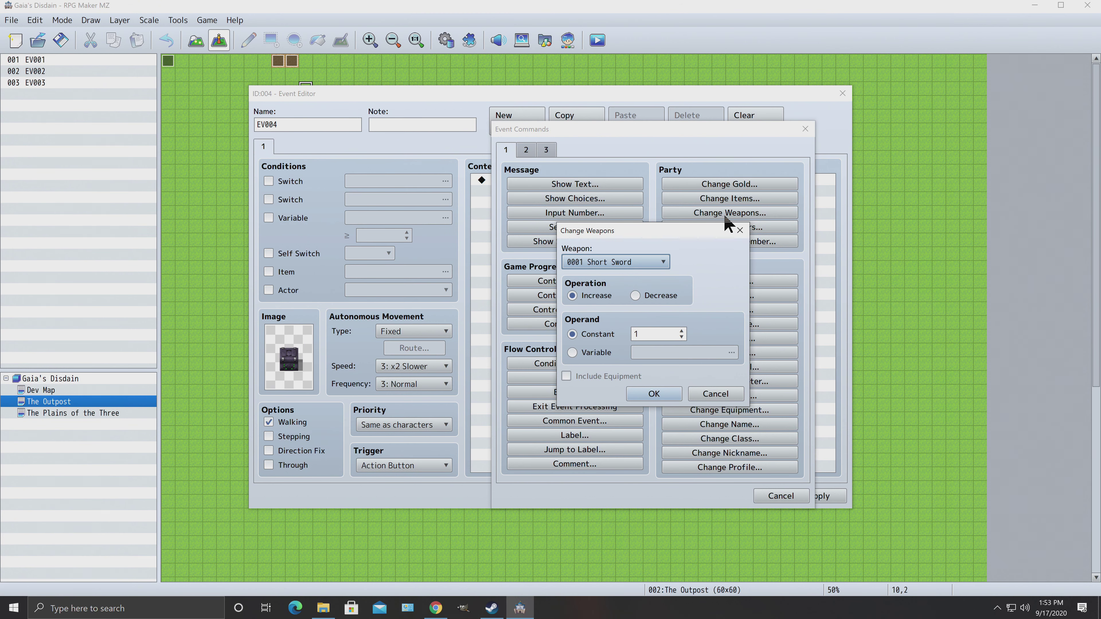
pyautogui.click(646, 262)
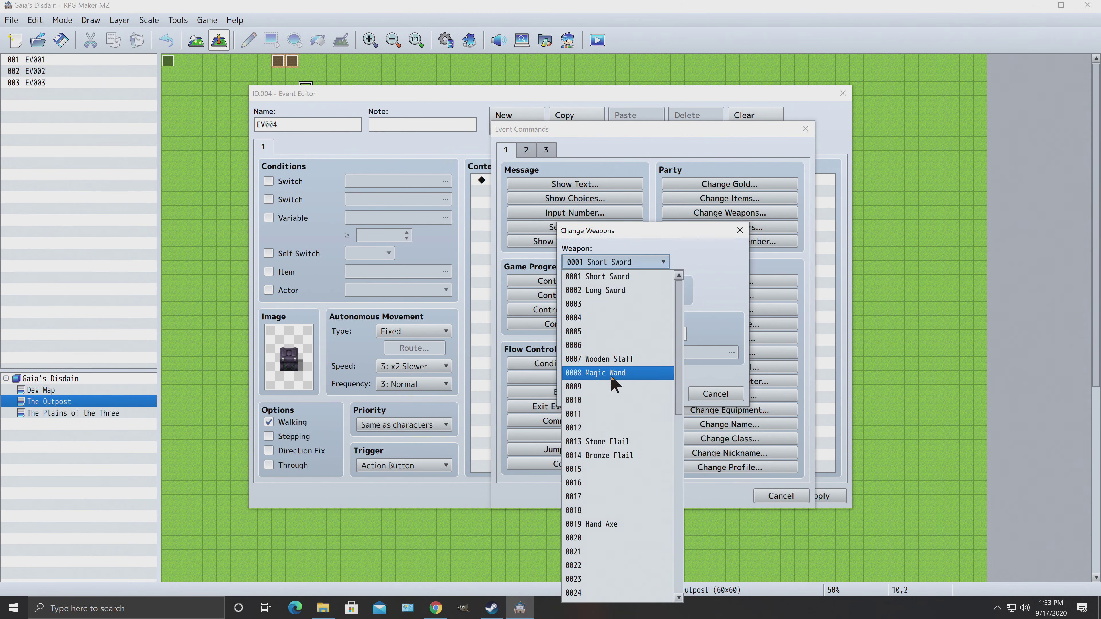
pyautogui.scroll(-2, 611, 497)
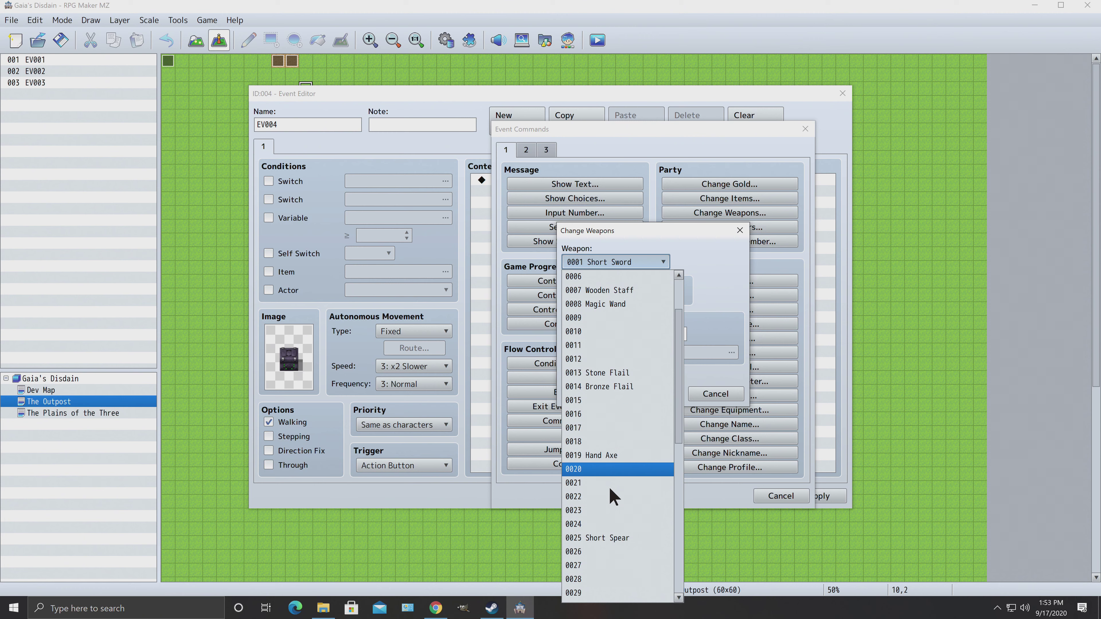
pyautogui.scroll(-9, 610, 489)
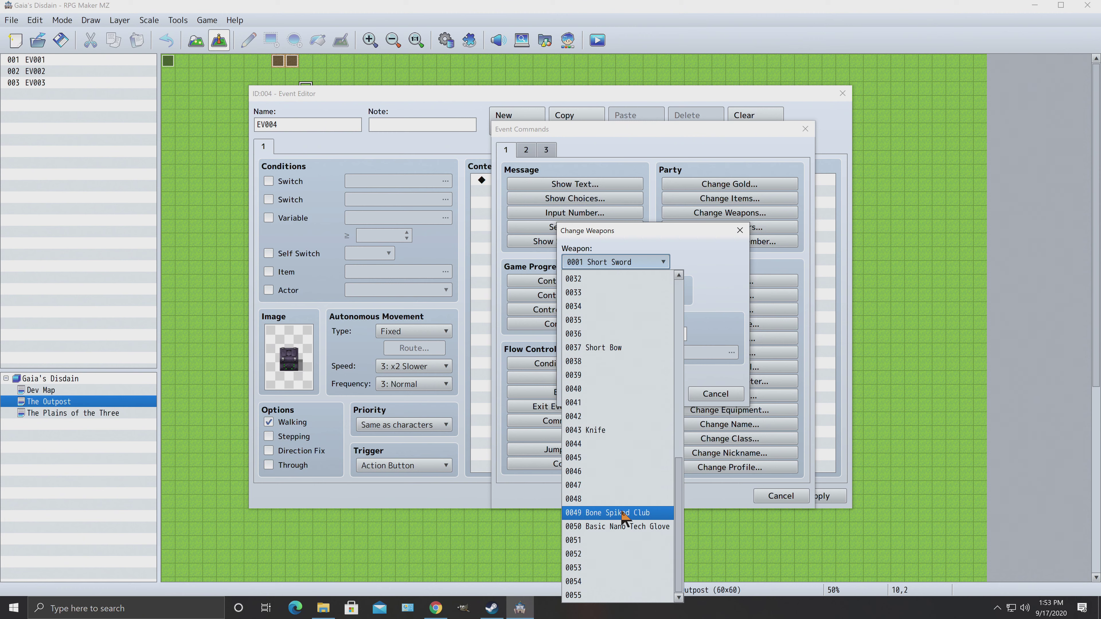
pyautogui.click(624, 514)
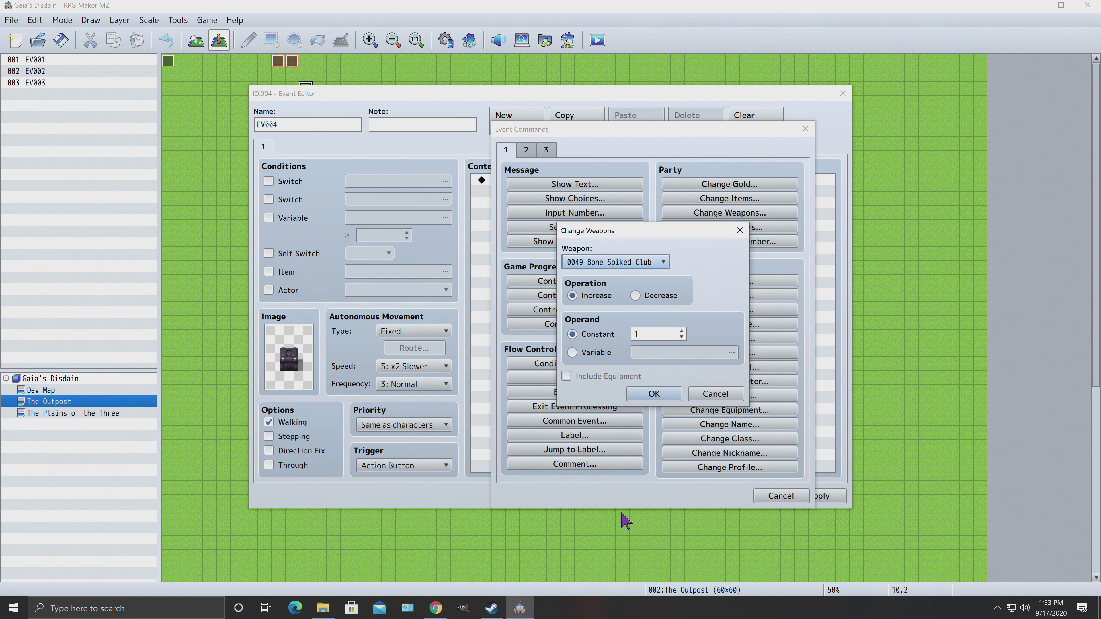
pyautogui.click(653, 397)
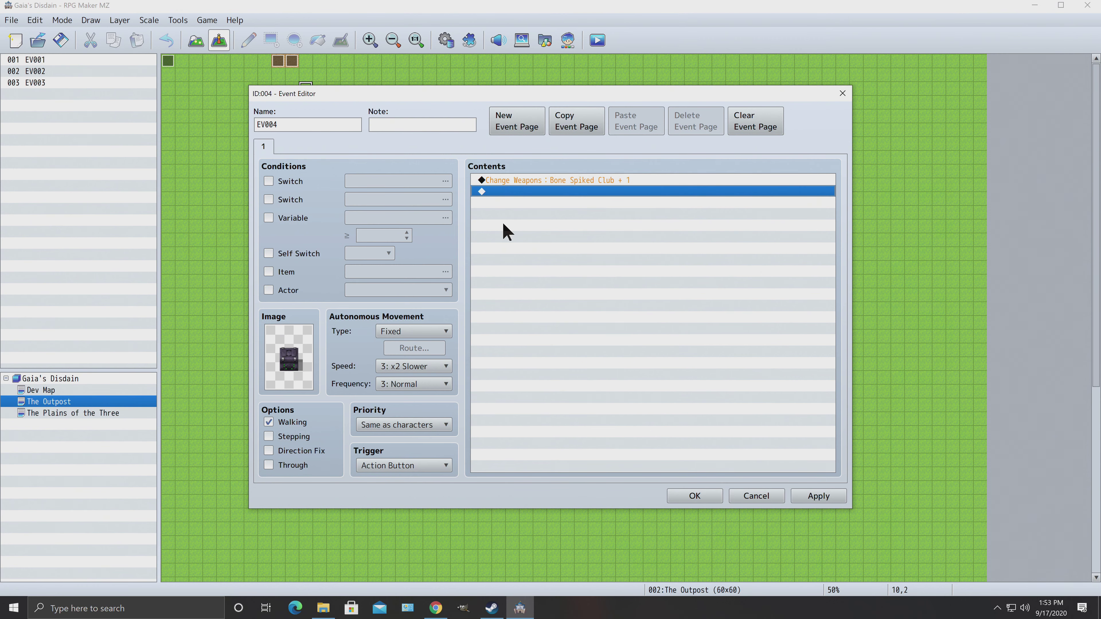
# Step: Preview the Arrow Special, Pollen and SonicWave animations for a Show Animation command and leave without adding it
pyautogui.rightClick(510, 200)
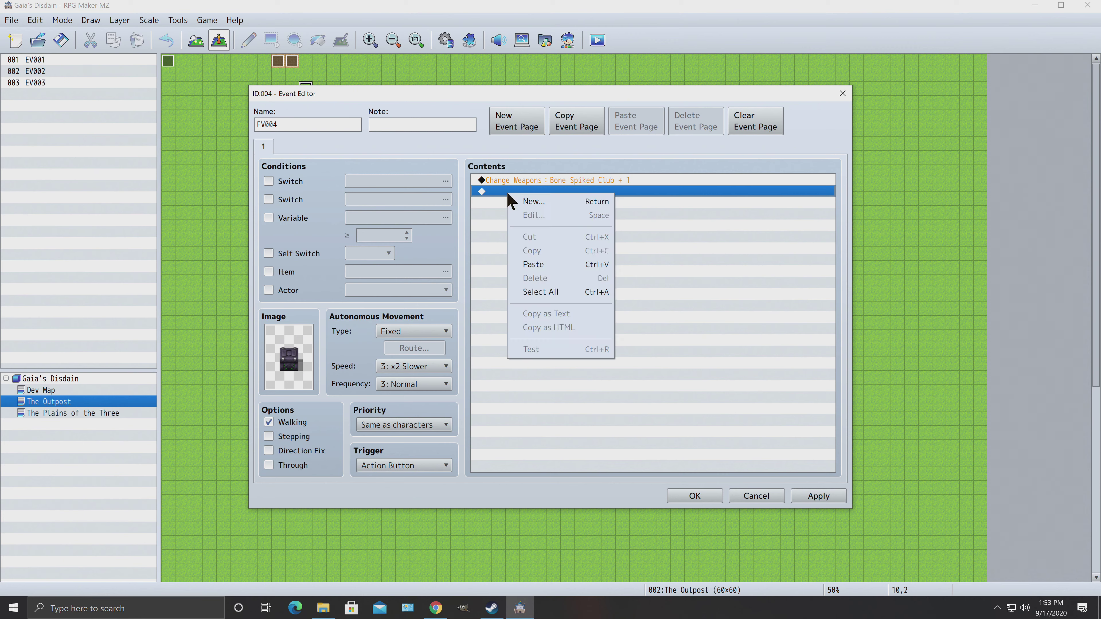
pyautogui.click(534, 204)
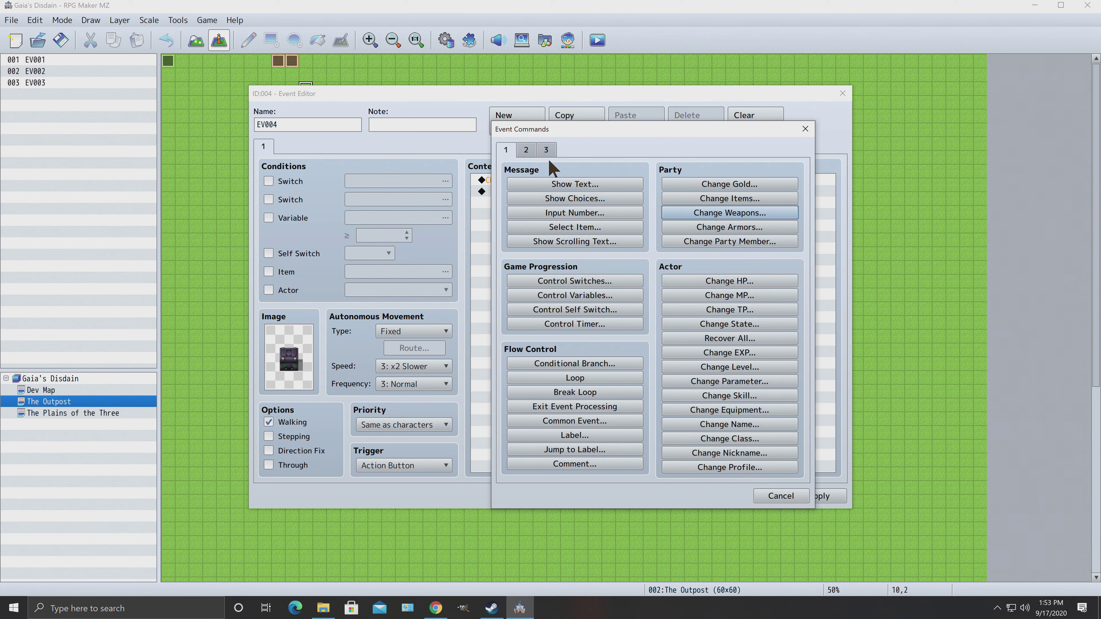
pyautogui.click(527, 150)
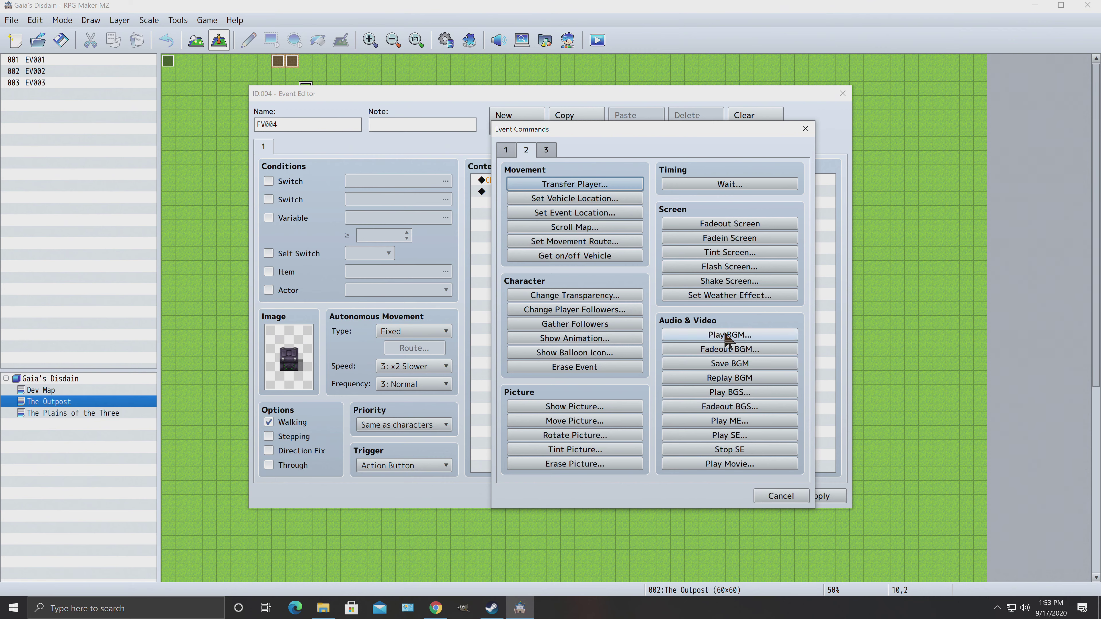
pyautogui.click(567, 338)
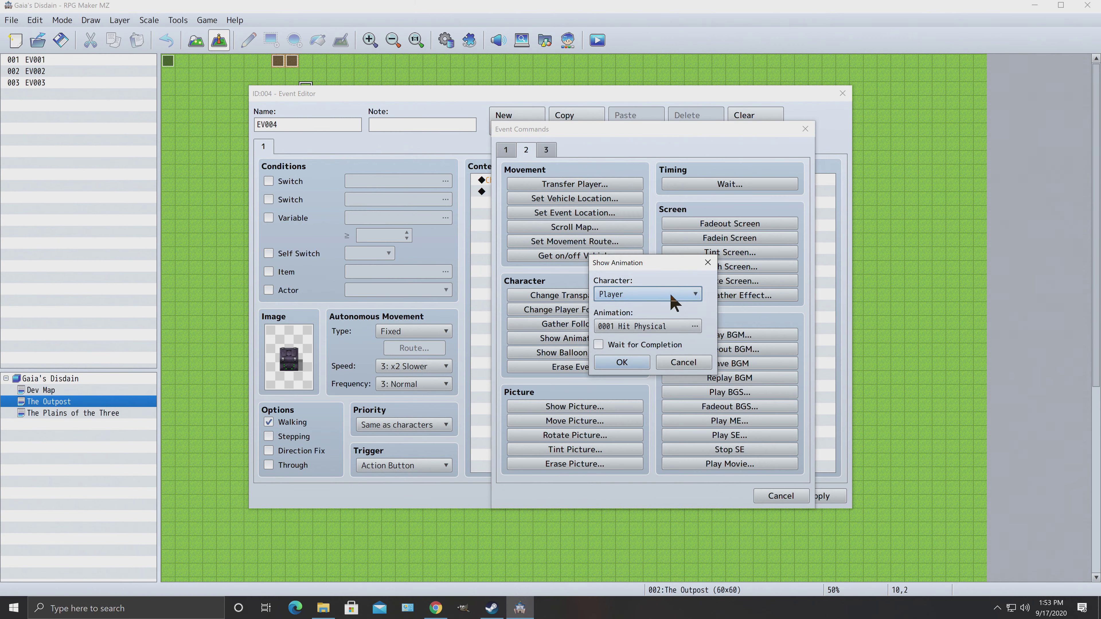
pyautogui.click(641, 329)
pyautogui.scroll(-4, 503, 356)
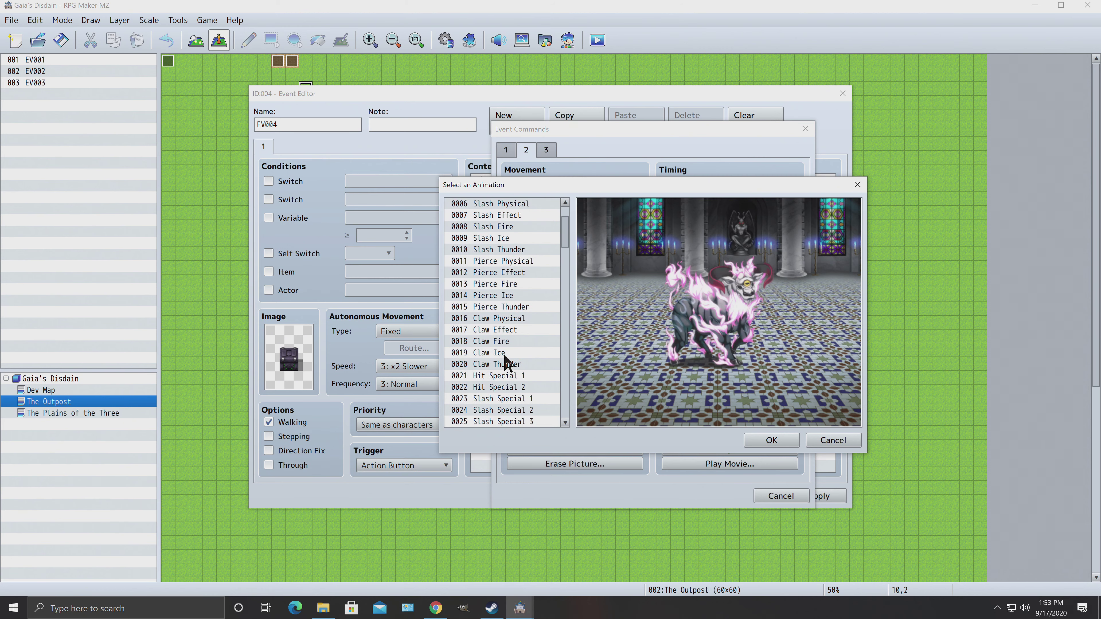
pyautogui.click(500, 354)
pyautogui.scroll(-3, 498, 352)
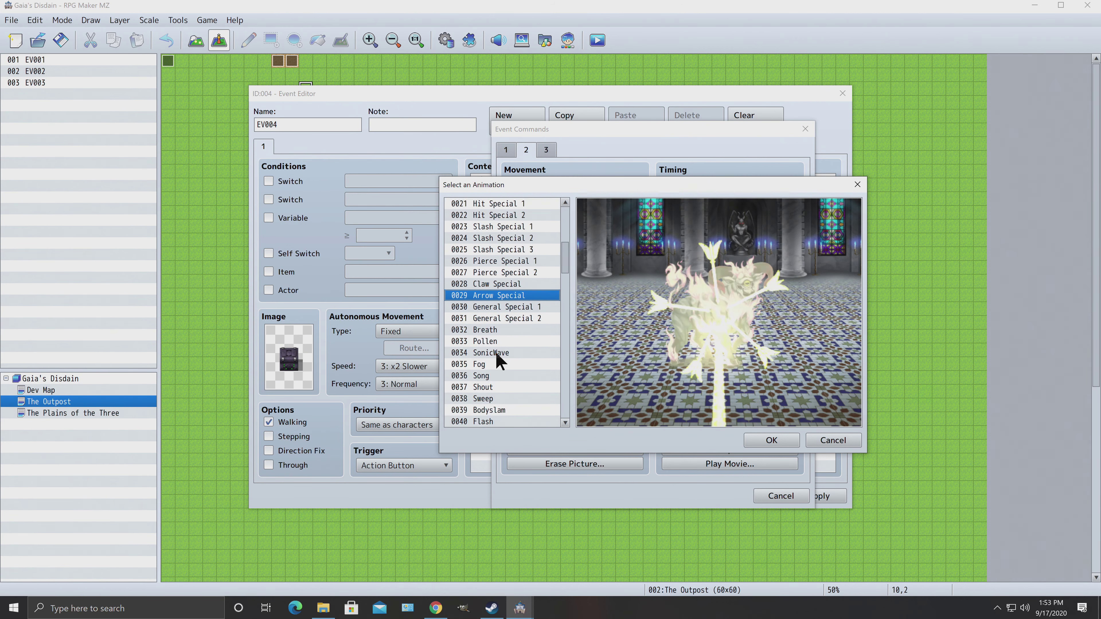
pyautogui.click(495, 352)
pyautogui.press('Up')
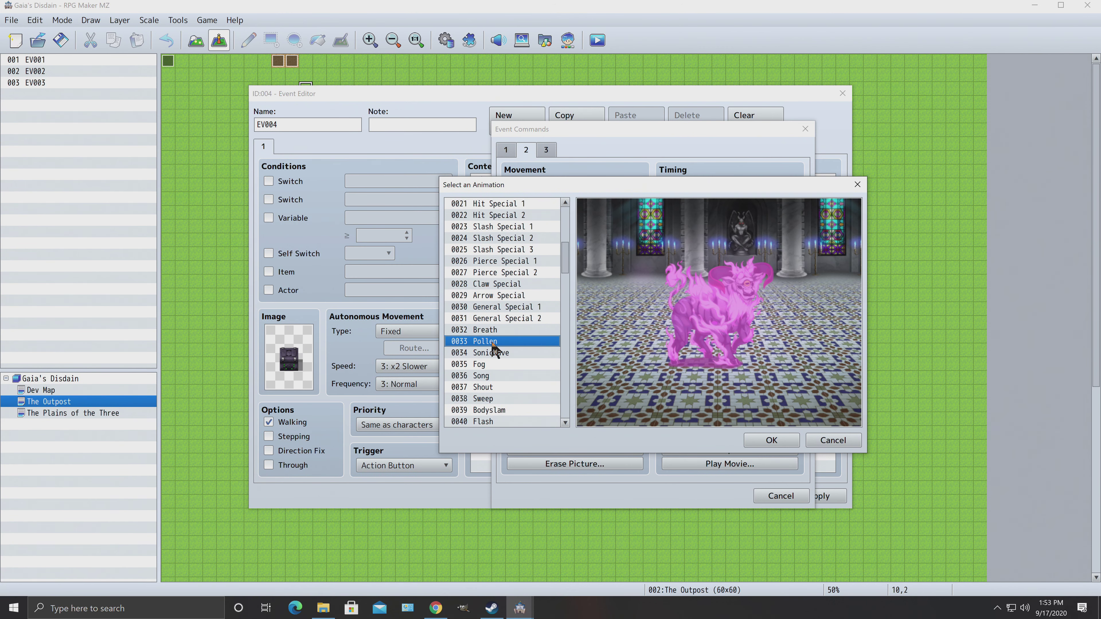
pyautogui.click(492, 353)
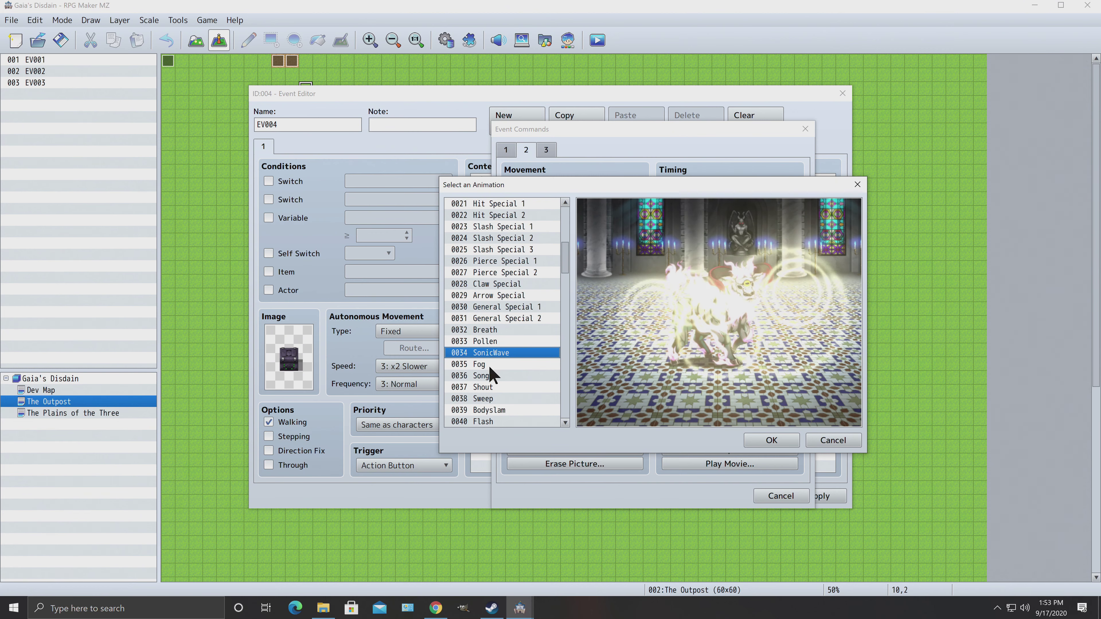
pyautogui.click(841, 440)
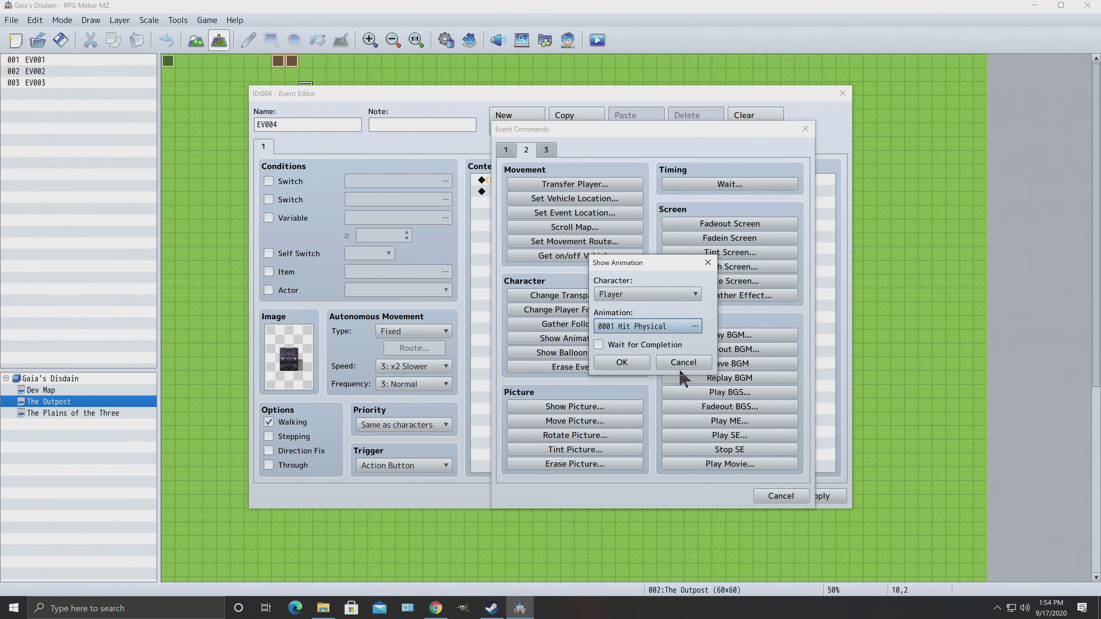
pyautogui.click(682, 361)
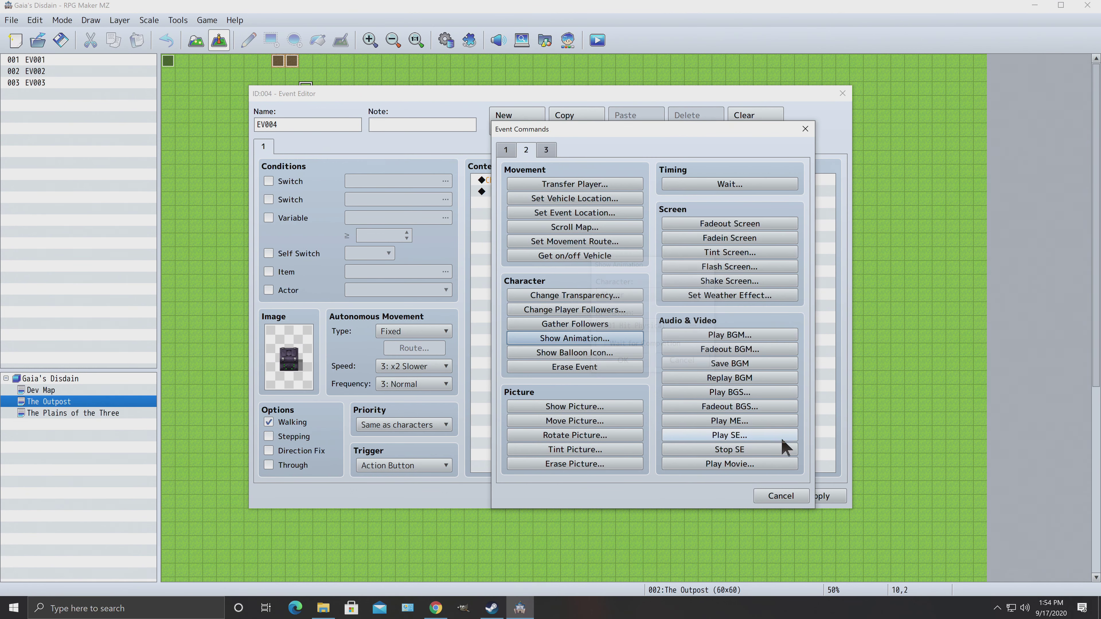
pyautogui.click(780, 496)
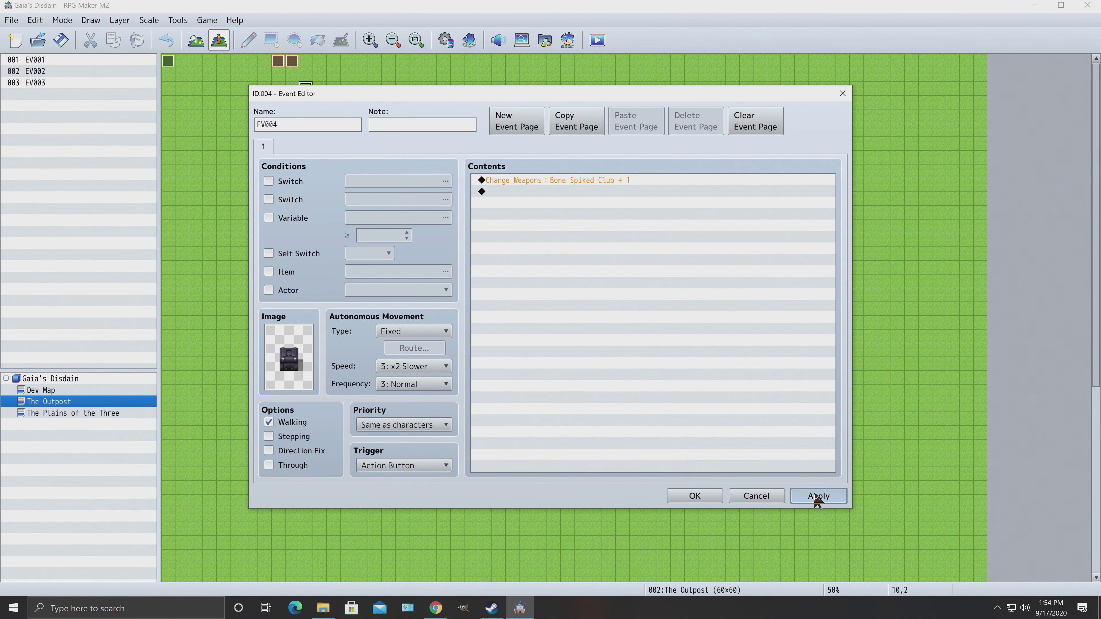
# Step: Save the new chest event and review the command list of the existing chest event EV003 on the Dev Map
pyautogui.click(697, 497)
pyautogui.click(43, 390)
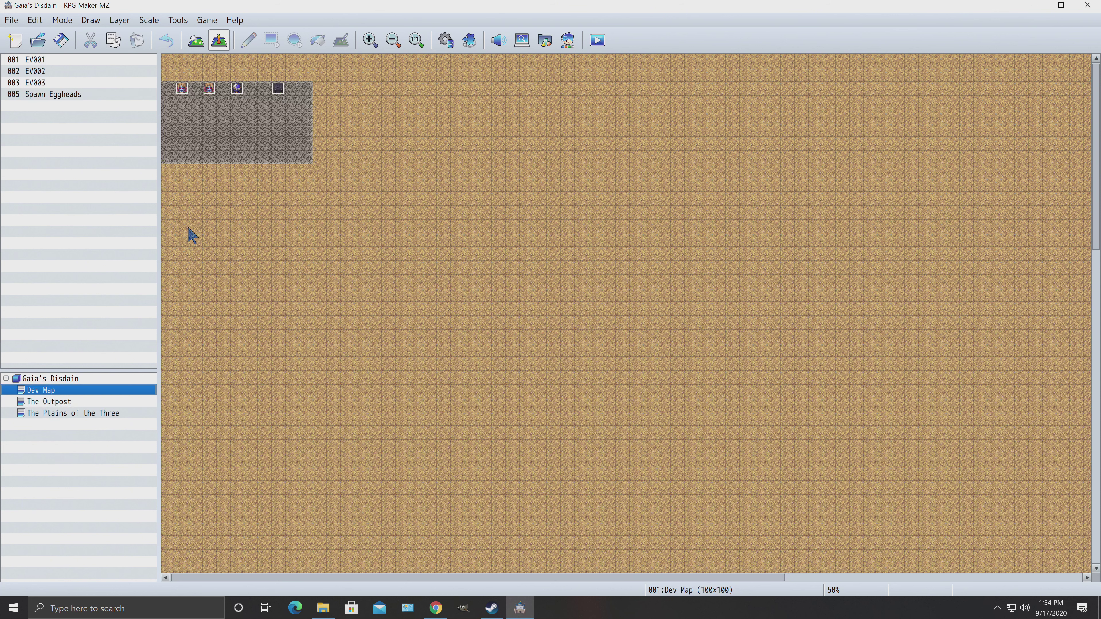
pyautogui.click(282, 89)
pyautogui.rightClick(281, 89)
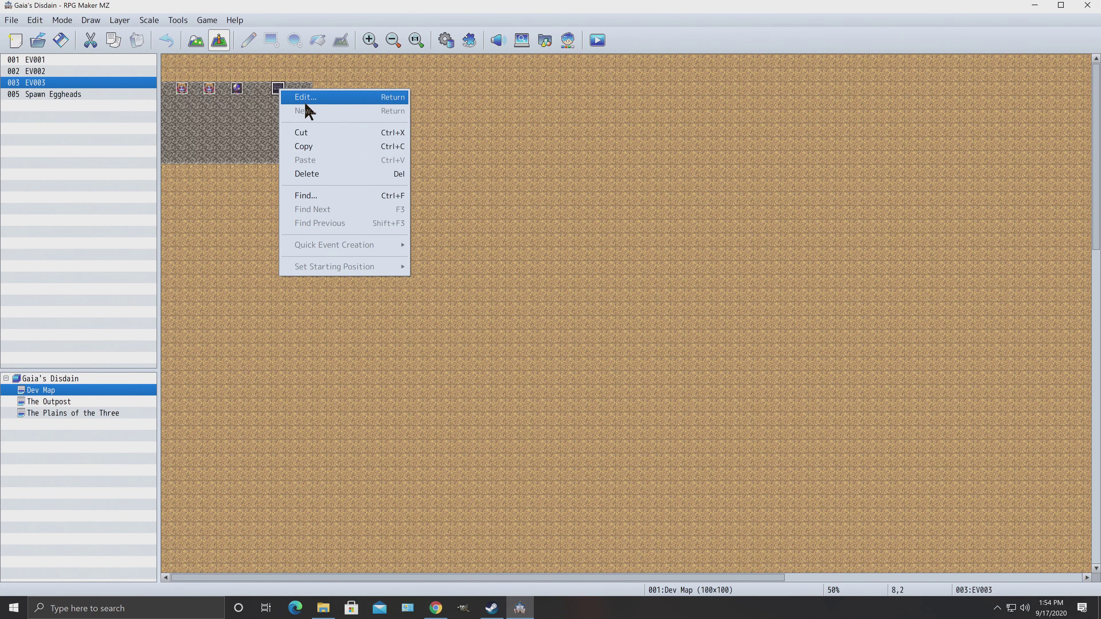
pyautogui.click(312, 103)
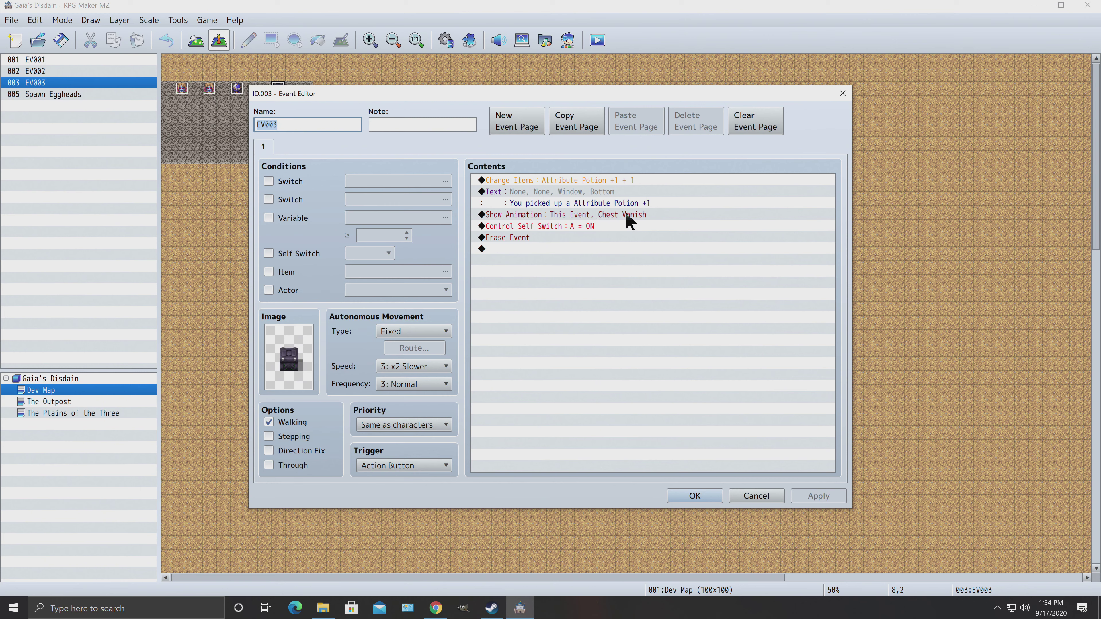
pyautogui.click(744, 498)
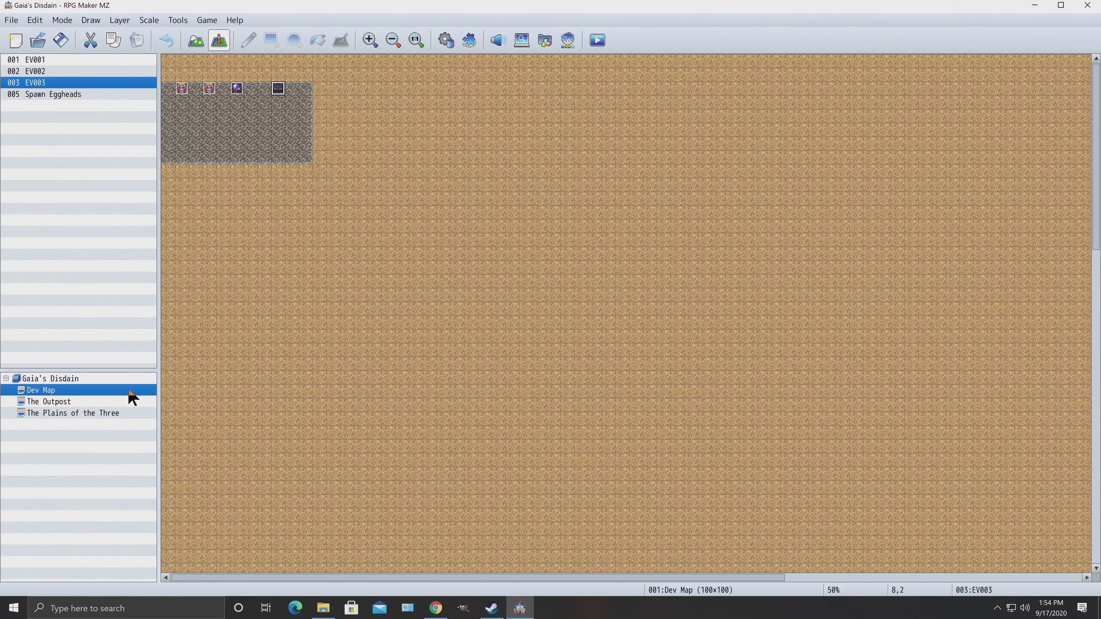
# Step: Return to The Outpost map and reopen the chest event EV004 for editing
pyautogui.click(61, 402)
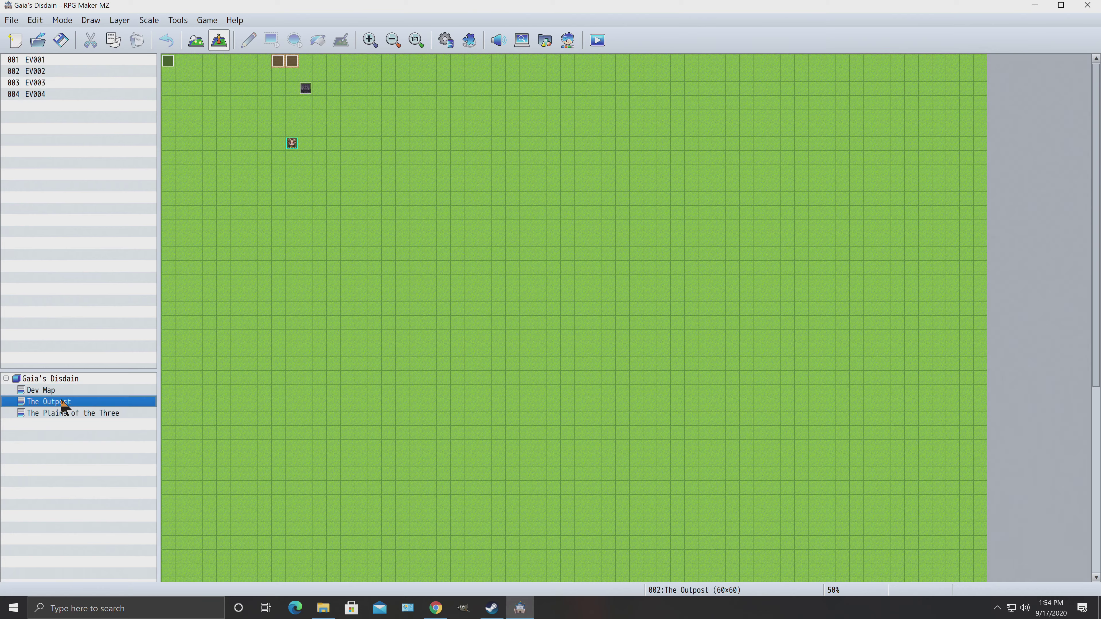
pyautogui.rightClick(307, 88)
pyautogui.click(338, 96)
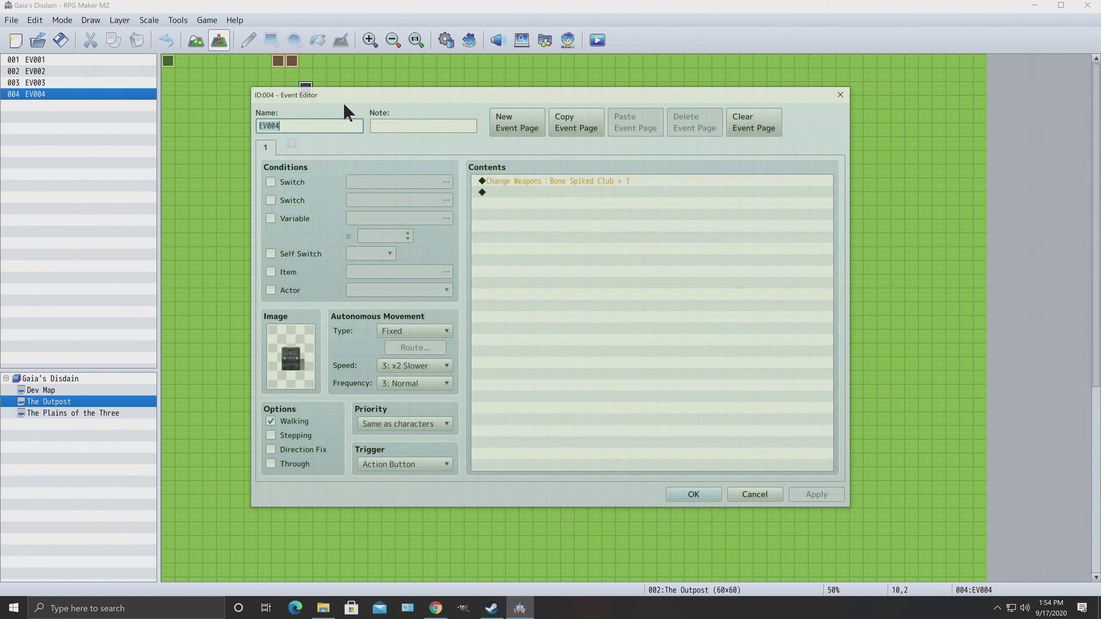
pyautogui.click(508, 191)
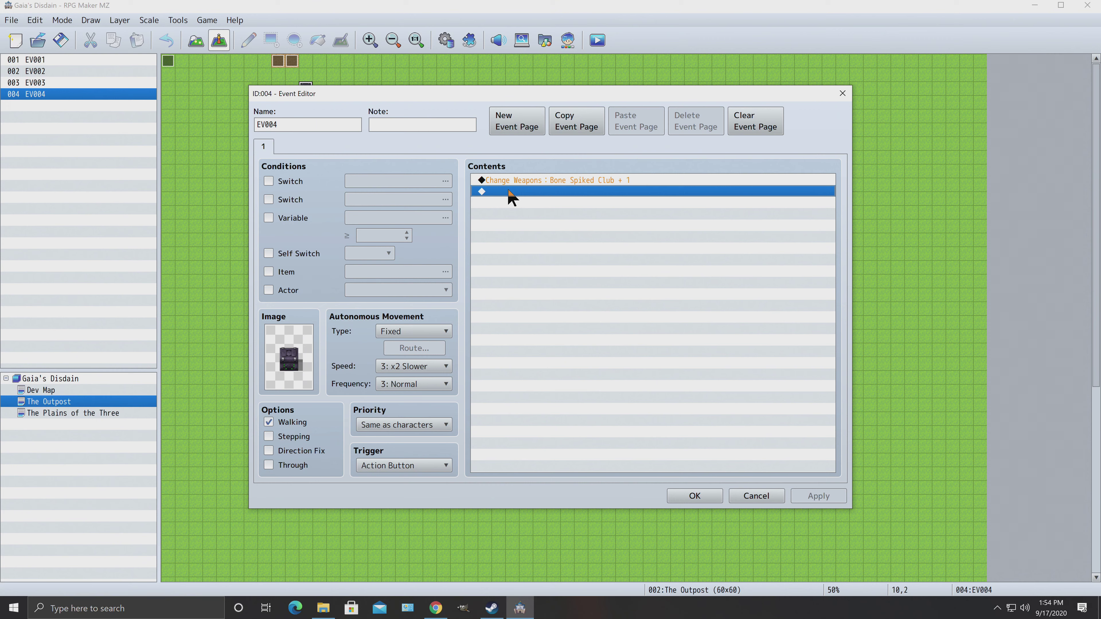
pyautogui.rightClick(511, 197)
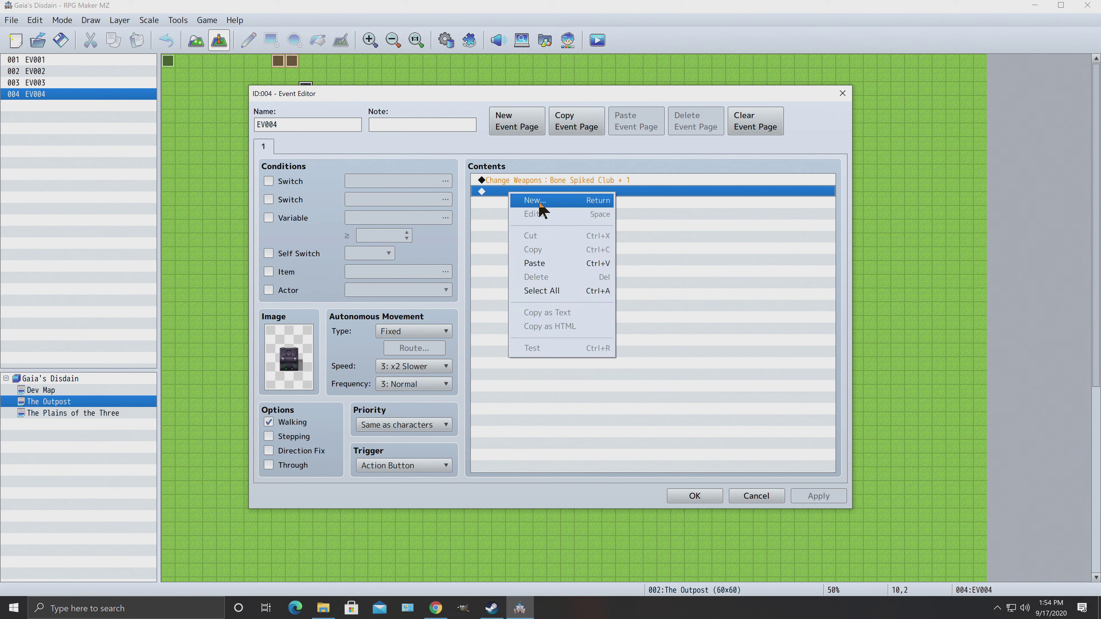
pyautogui.click(539, 201)
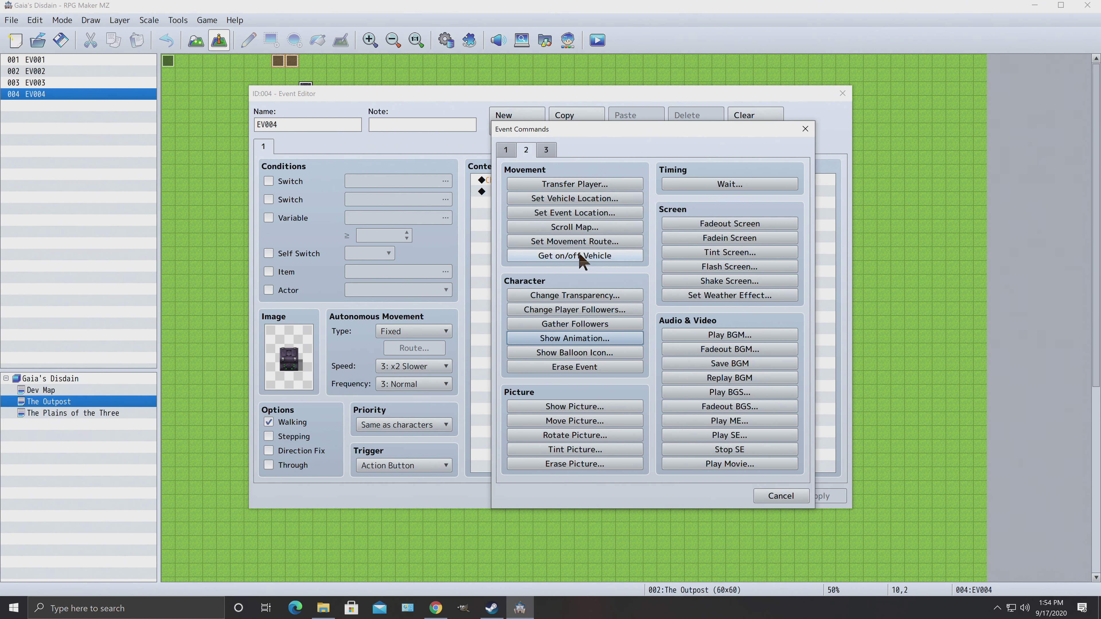
pyautogui.click(570, 341)
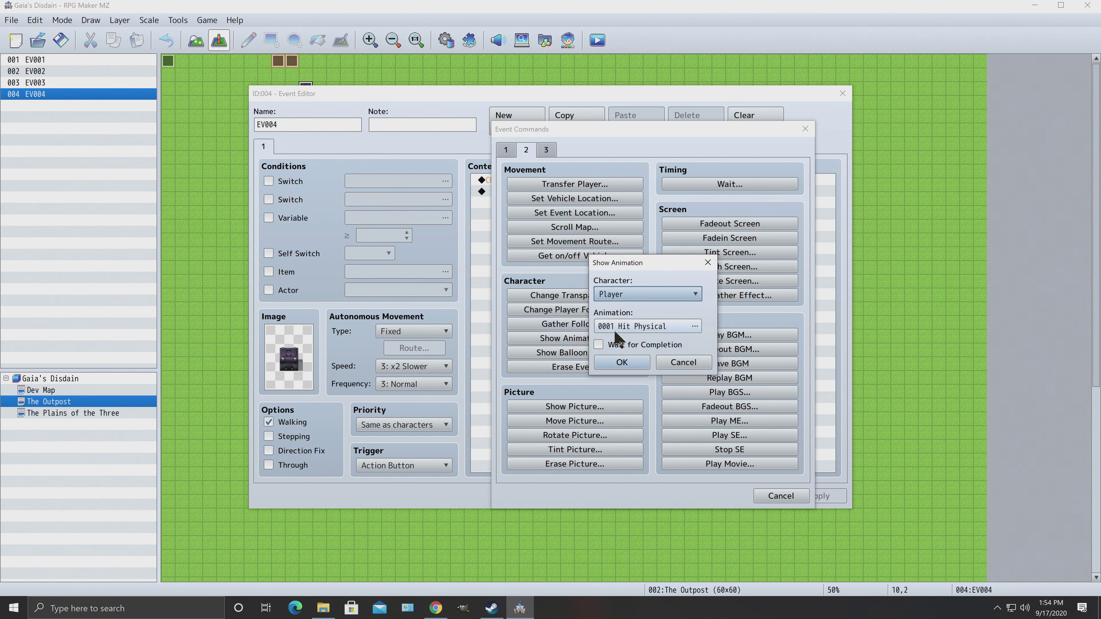
pyautogui.click(678, 366)
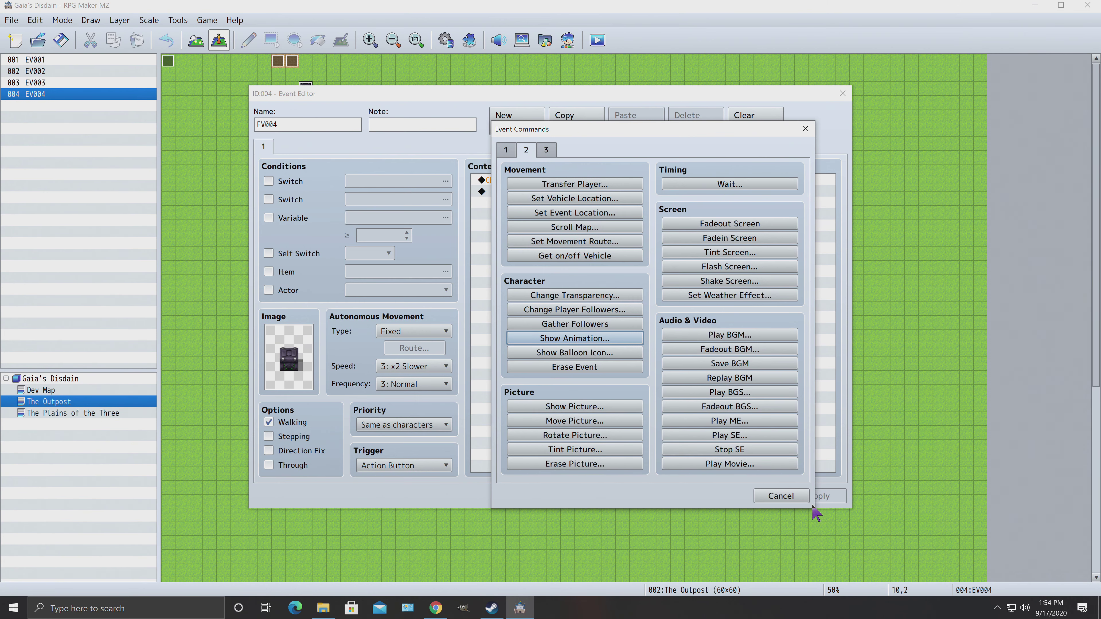
pyautogui.click(780, 497)
pyautogui.click(756, 497)
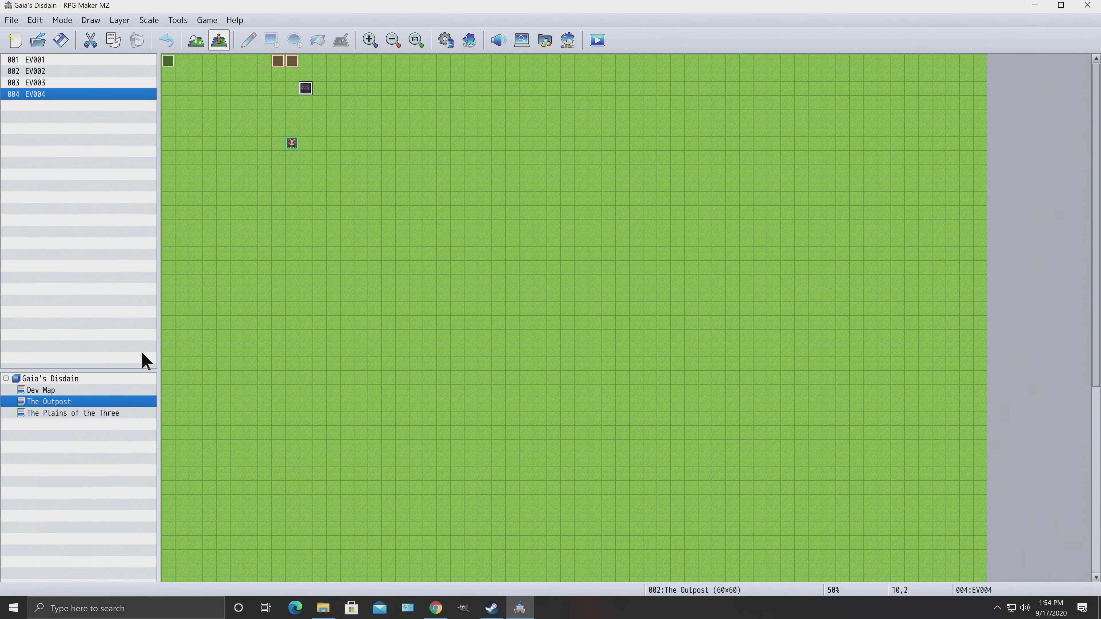
# Step: Review the command list of the existing chest event EV003 on the Dev Map, leaving it unedited
pyautogui.click(38, 390)
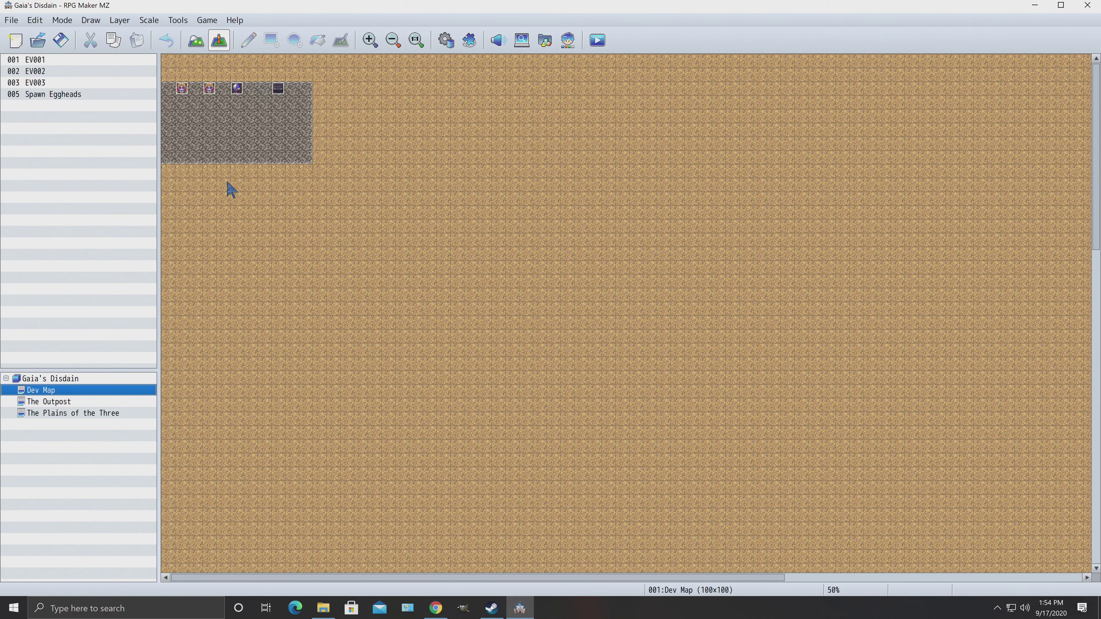
pyautogui.rightClick(281, 89)
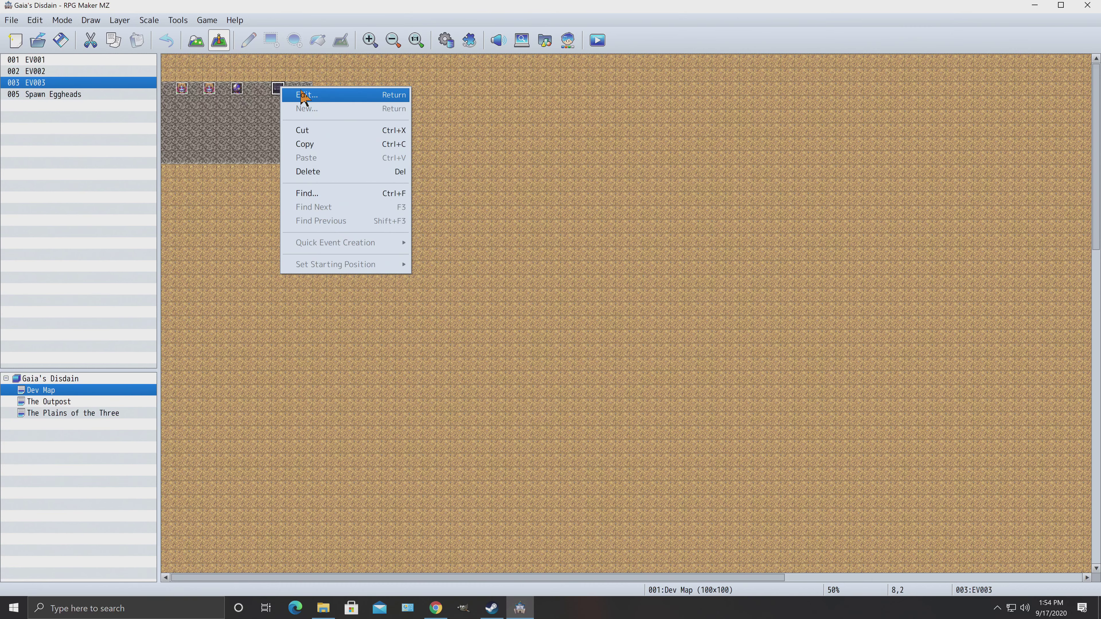
pyautogui.click(302, 95)
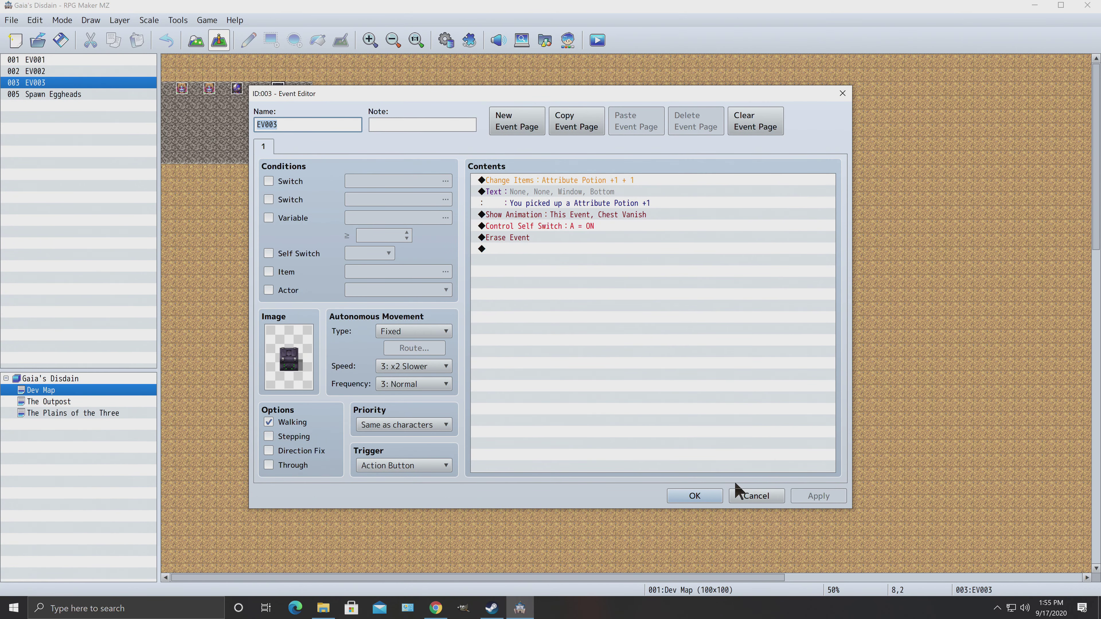
pyautogui.click(766, 497)
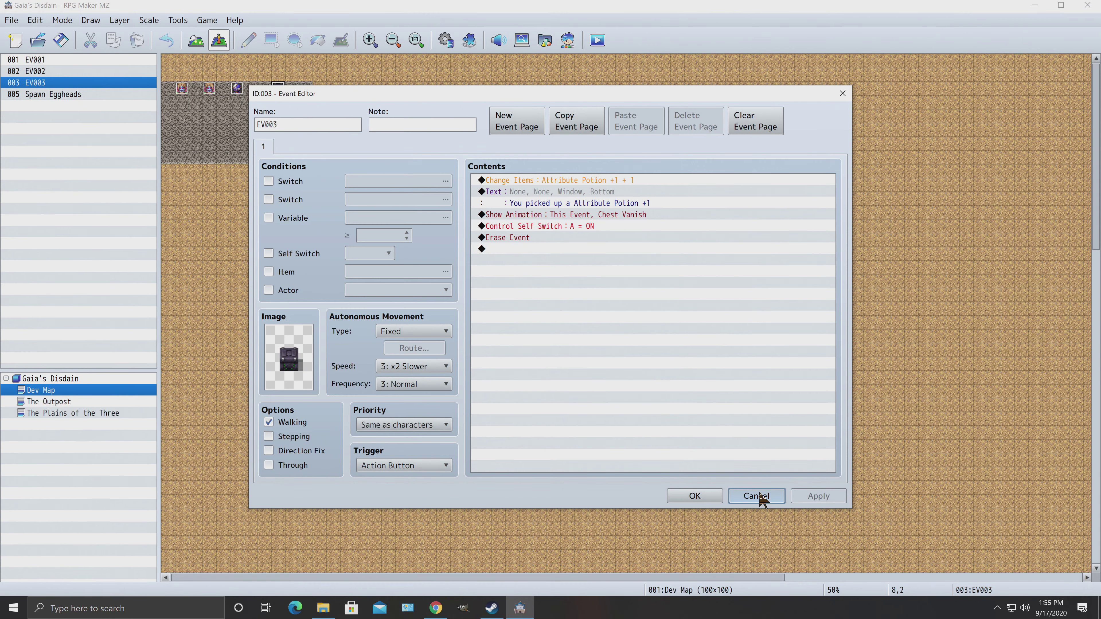
pyautogui.click(759, 497)
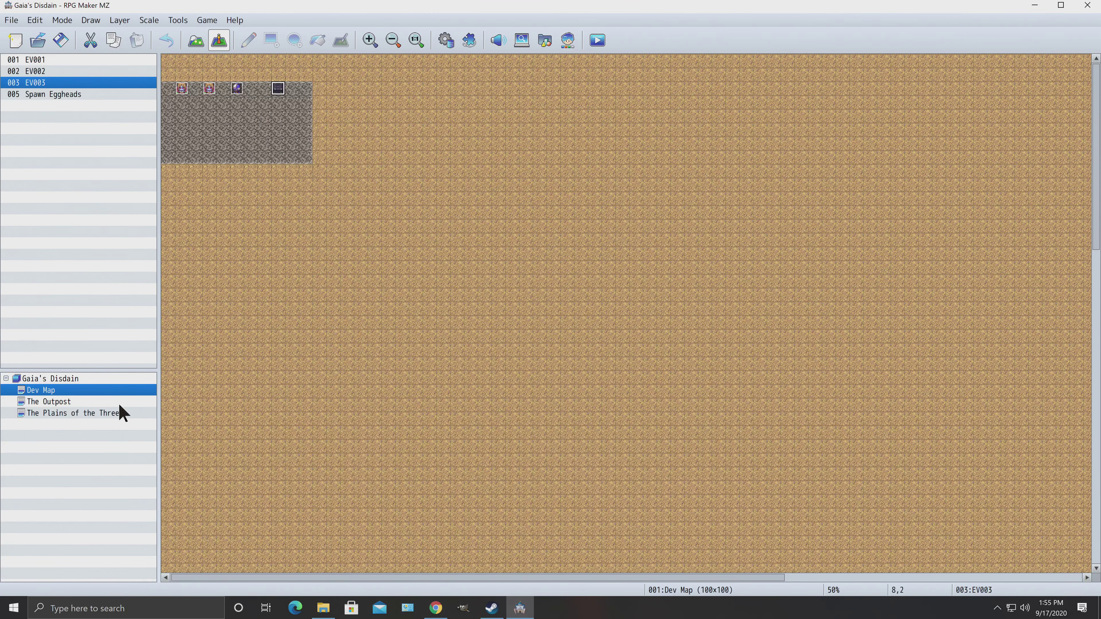
# Step: Go back to The Outpost map and open its chest event EV004 in the event editor
pyautogui.click(66, 404)
pyautogui.rightClick(305, 89)
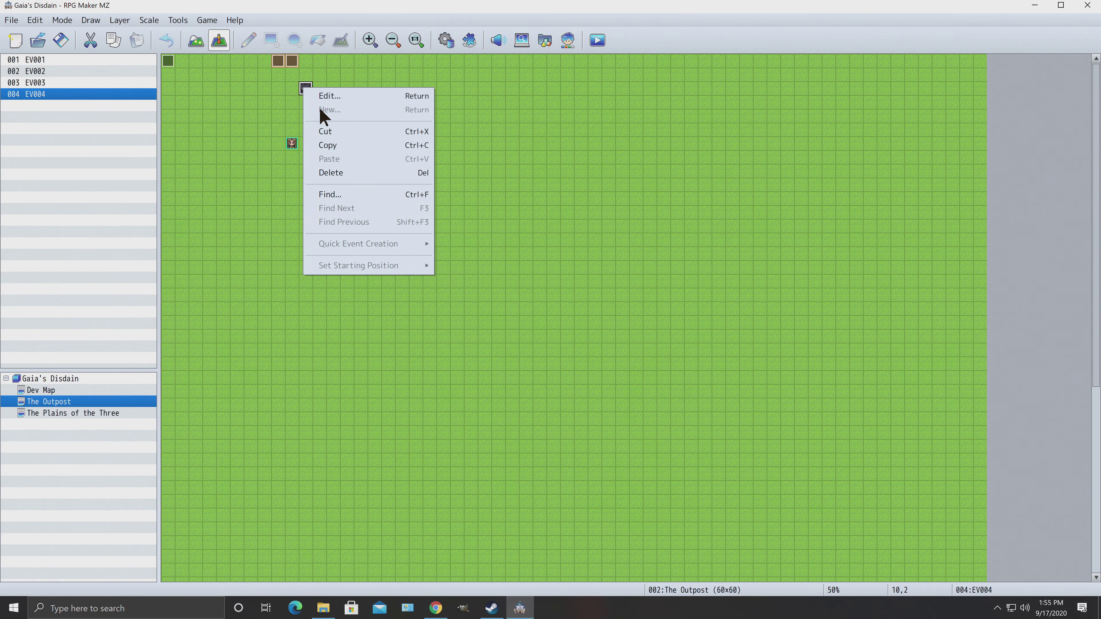
pyautogui.click(332, 97)
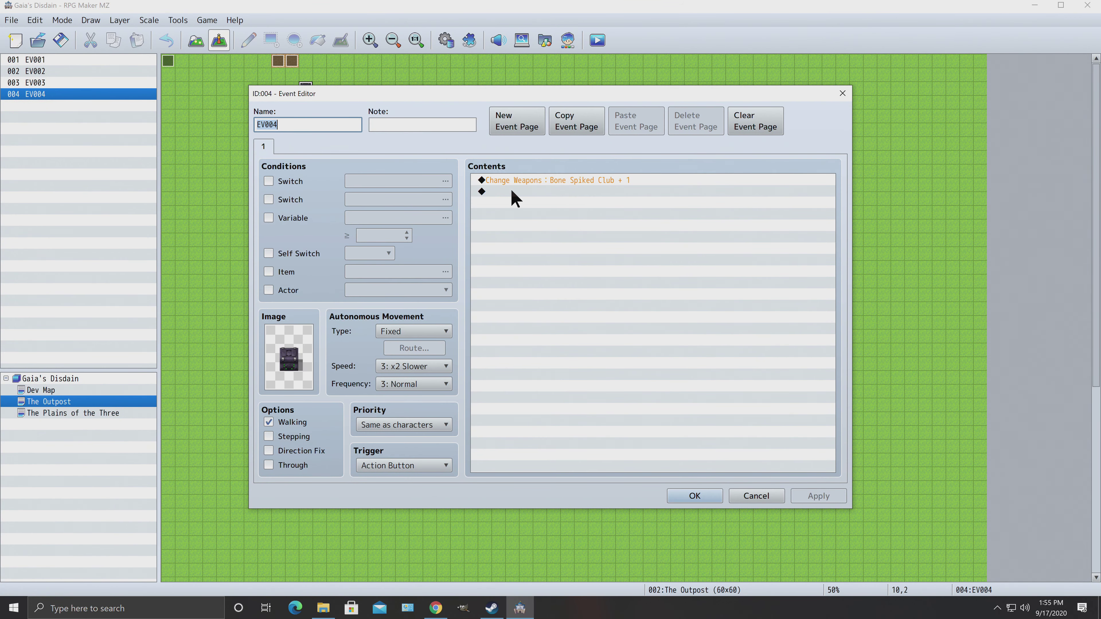
# Step: Look through all three pages of available event commands for EV004 without adding a command
pyautogui.click(533, 195)
pyautogui.rightClick(533, 191)
pyautogui.click(559, 199)
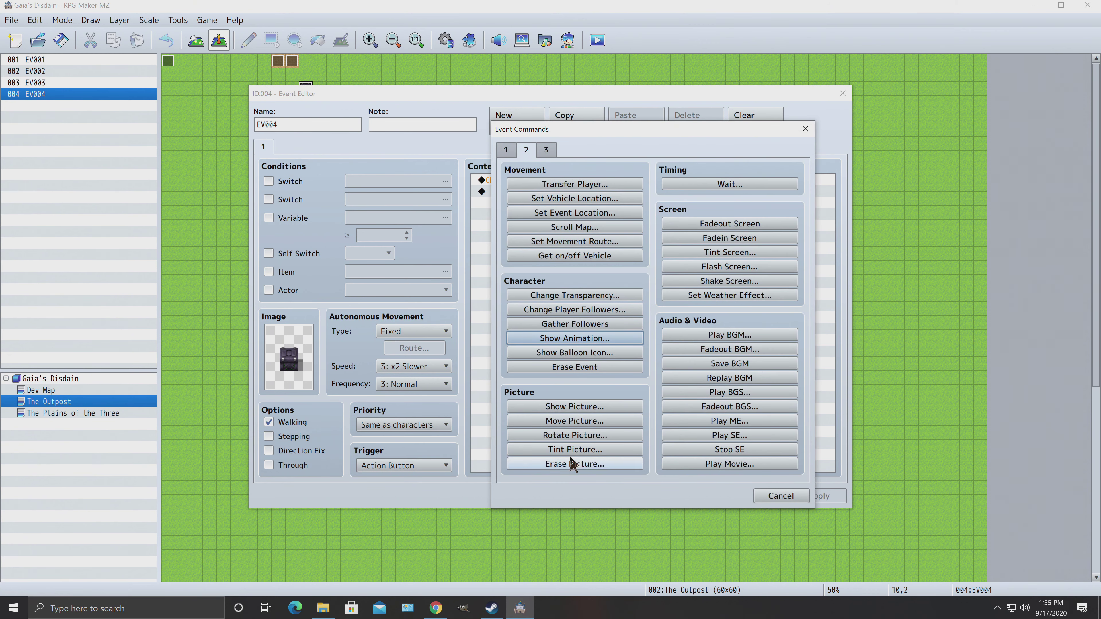
pyautogui.click(510, 149)
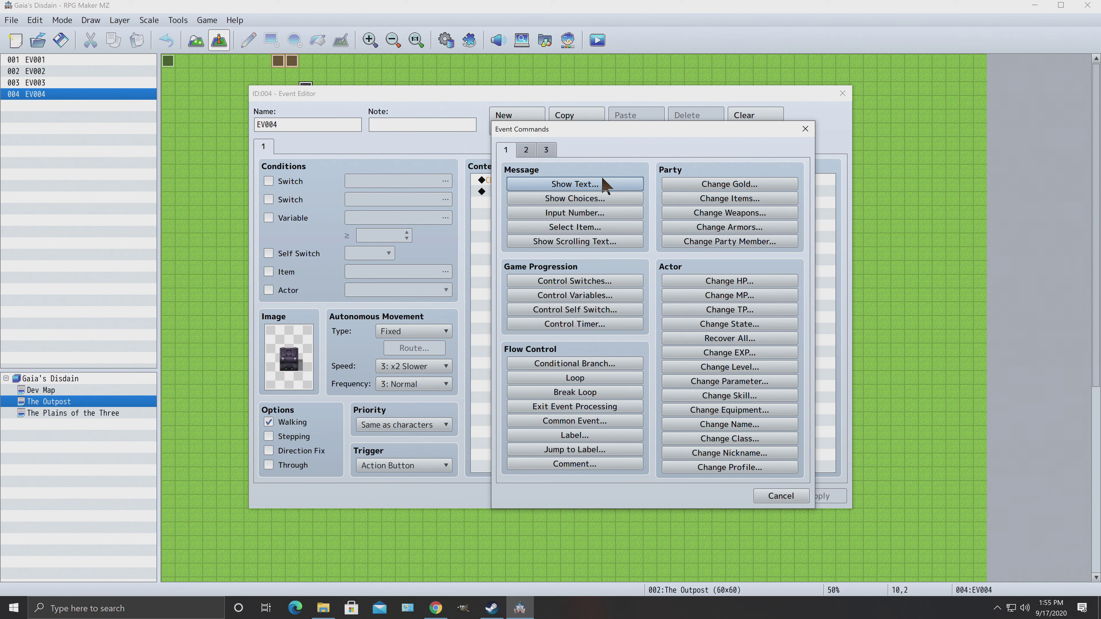
pyautogui.click(544, 151)
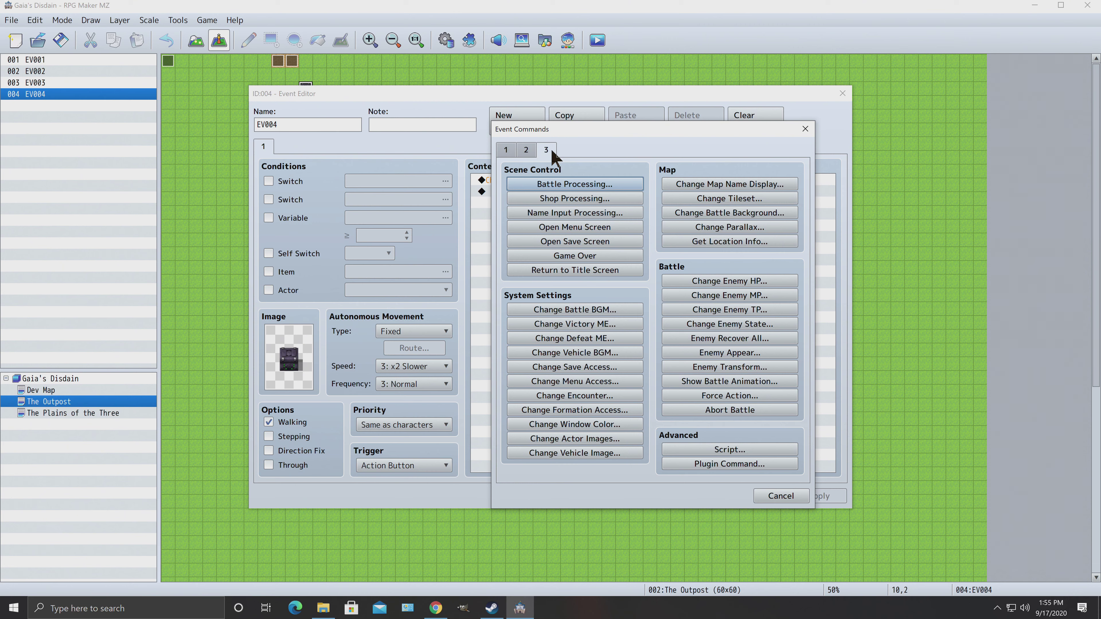
pyautogui.click(529, 152)
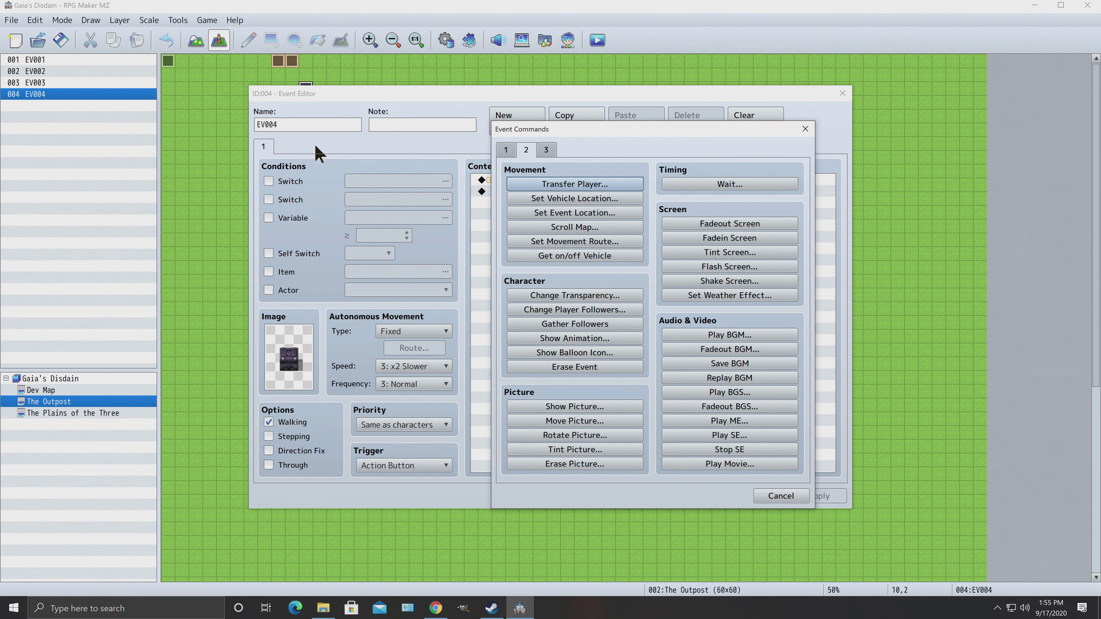
pyautogui.click(270, 186)
pyautogui.click(759, 493)
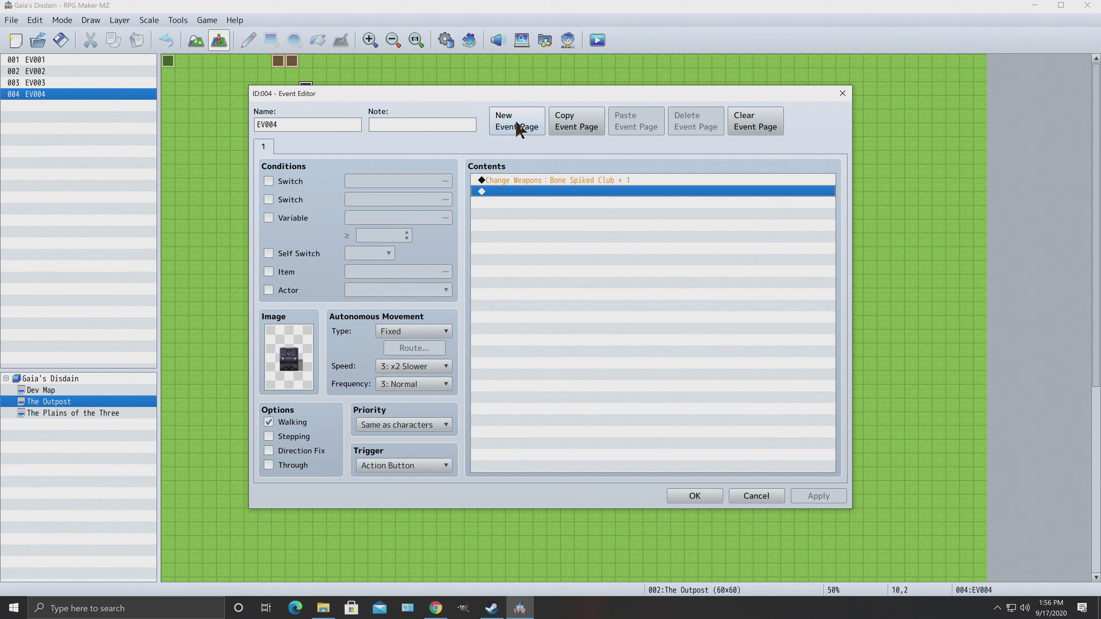
# Step: Add a second event page to EV004 and return to page 1
pyautogui.click(518, 129)
pyautogui.click(265, 149)
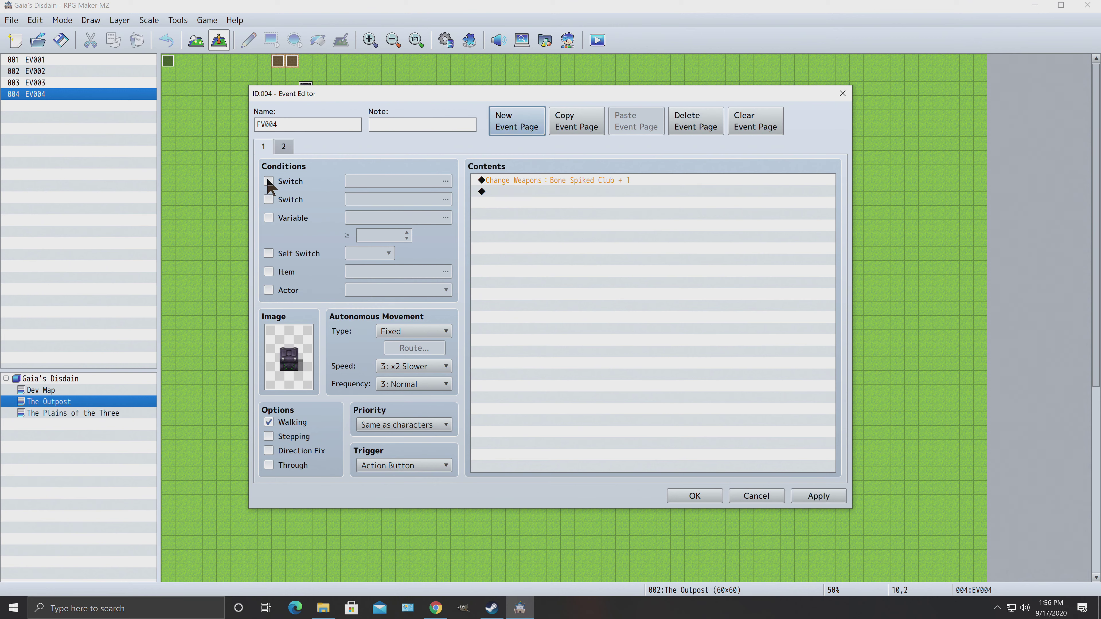
# Step: Examine the choices for the Switch, Actor and Item conditions on EV004's page 1, clearing each condition again
pyautogui.click(268, 181)
pyautogui.click(398, 179)
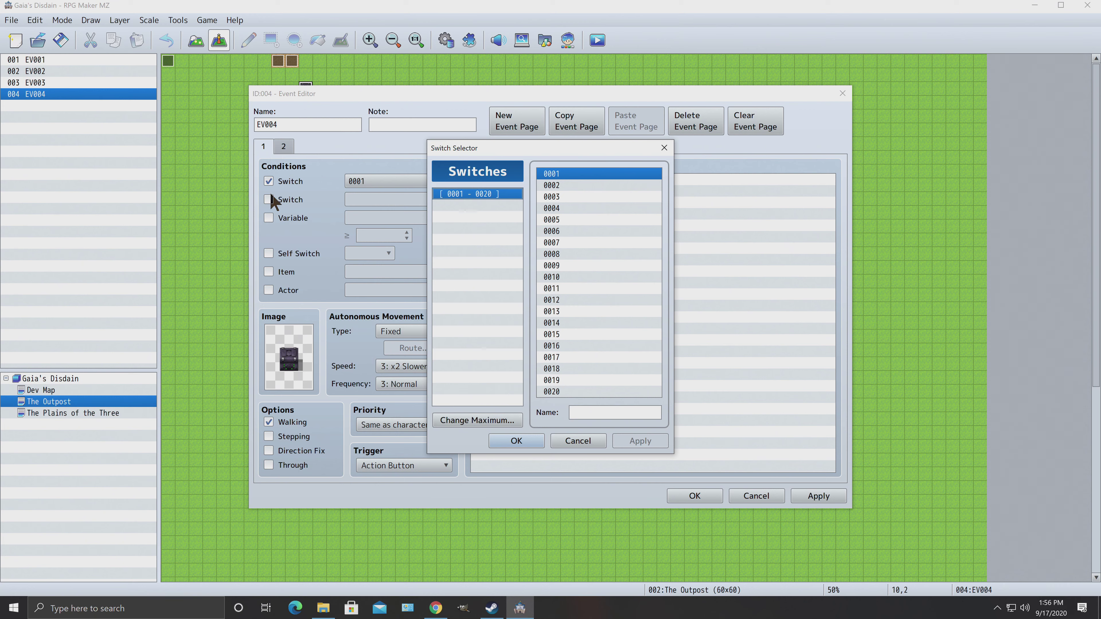
pyautogui.click(576, 441)
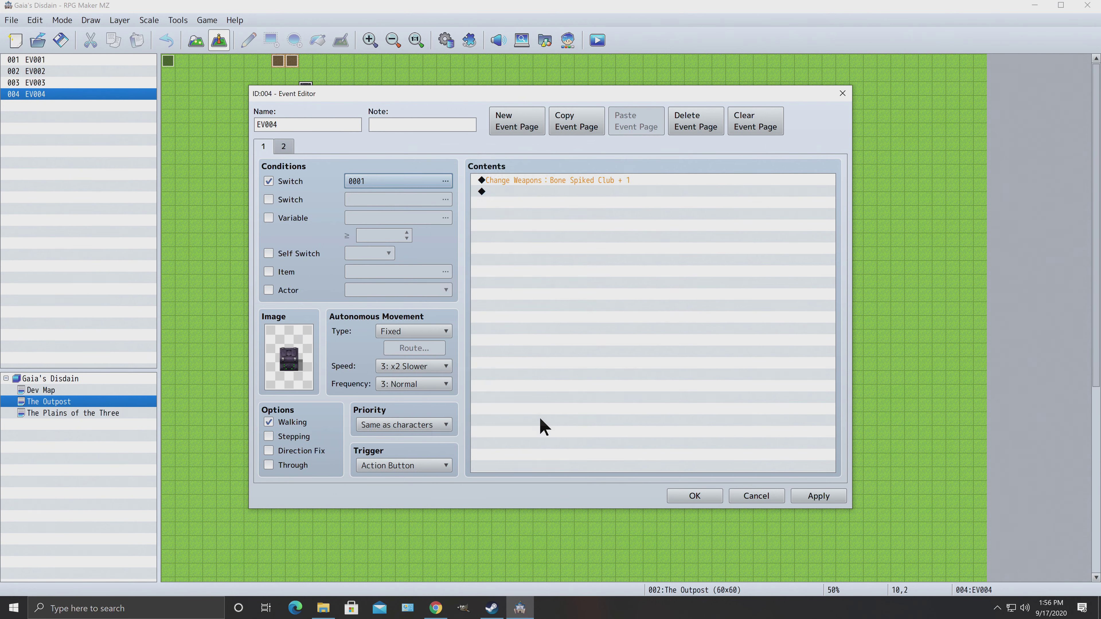
pyautogui.click(269, 182)
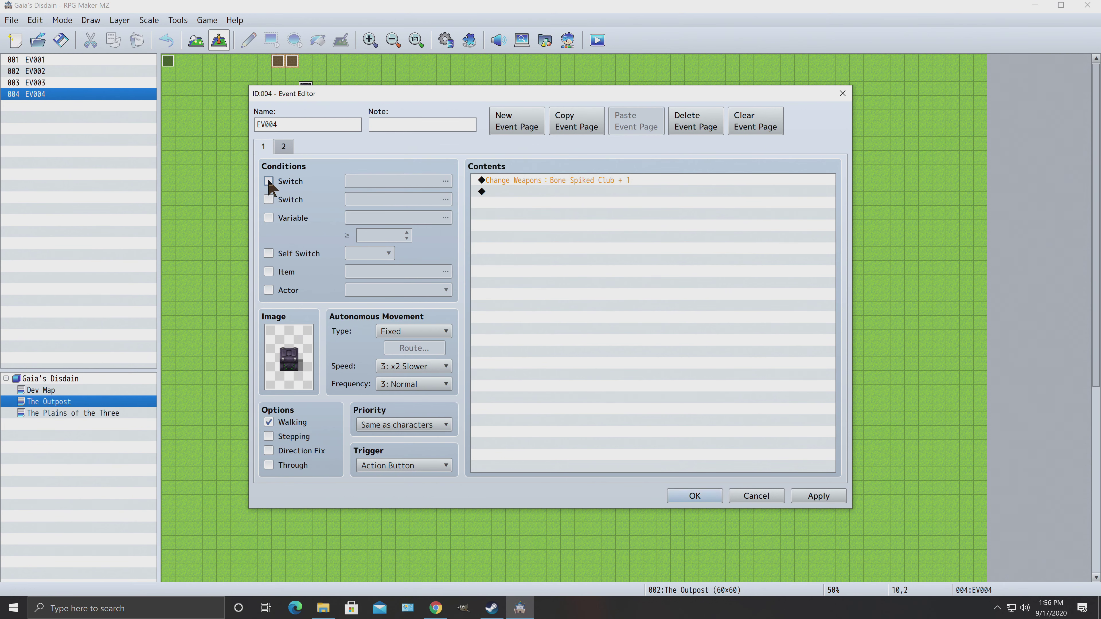
pyautogui.click(268, 290)
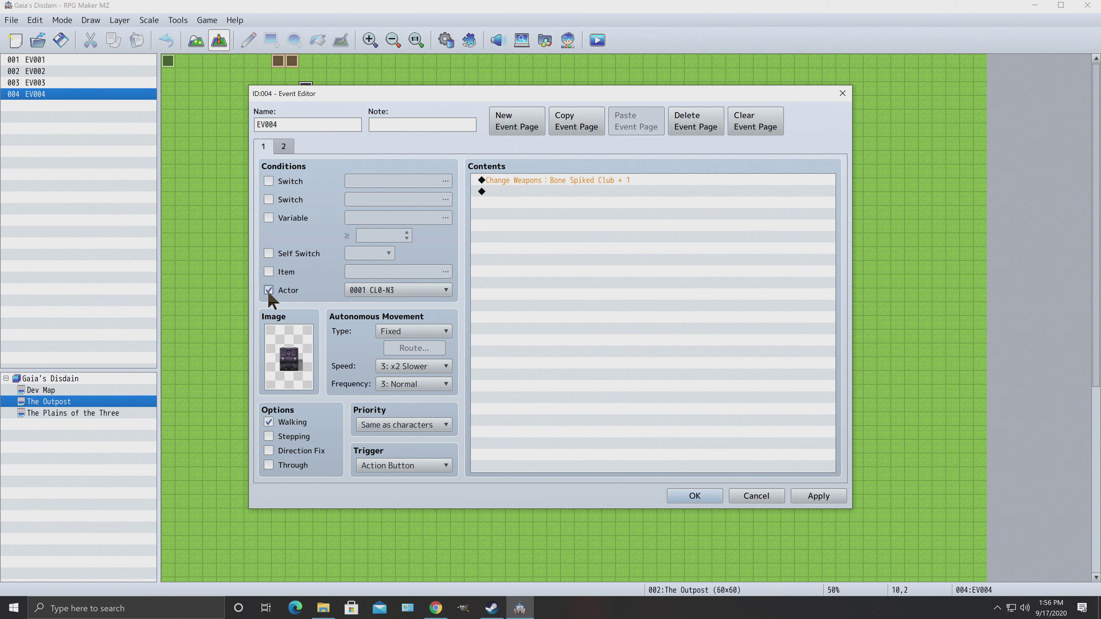
pyautogui.click(399, 290)
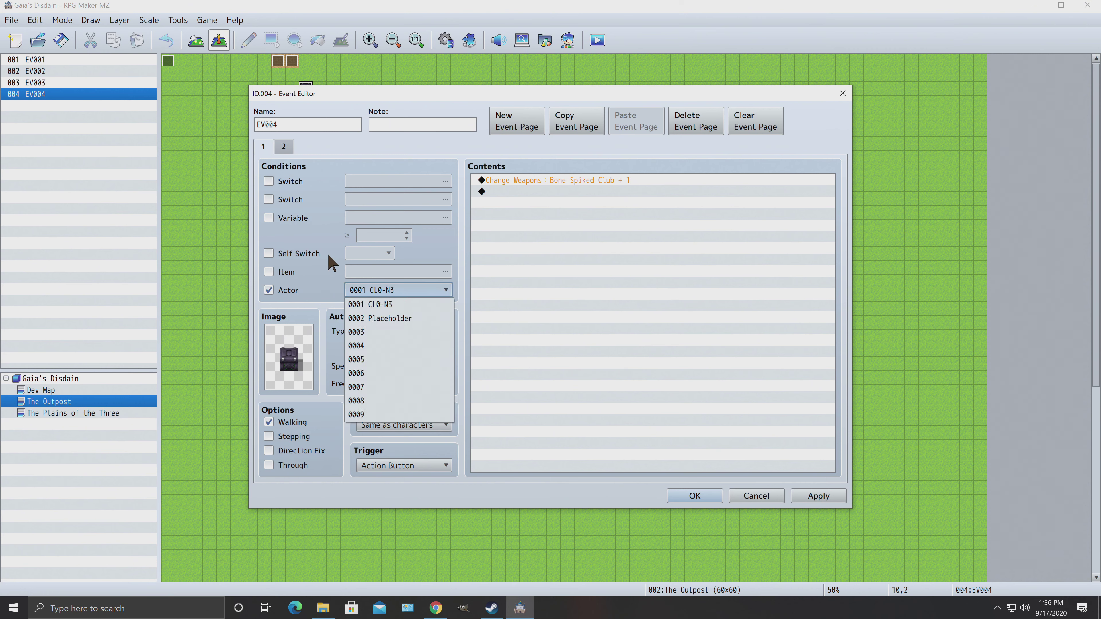
pyautogui.click(268, 290)
pyautogui.click(269, 271)
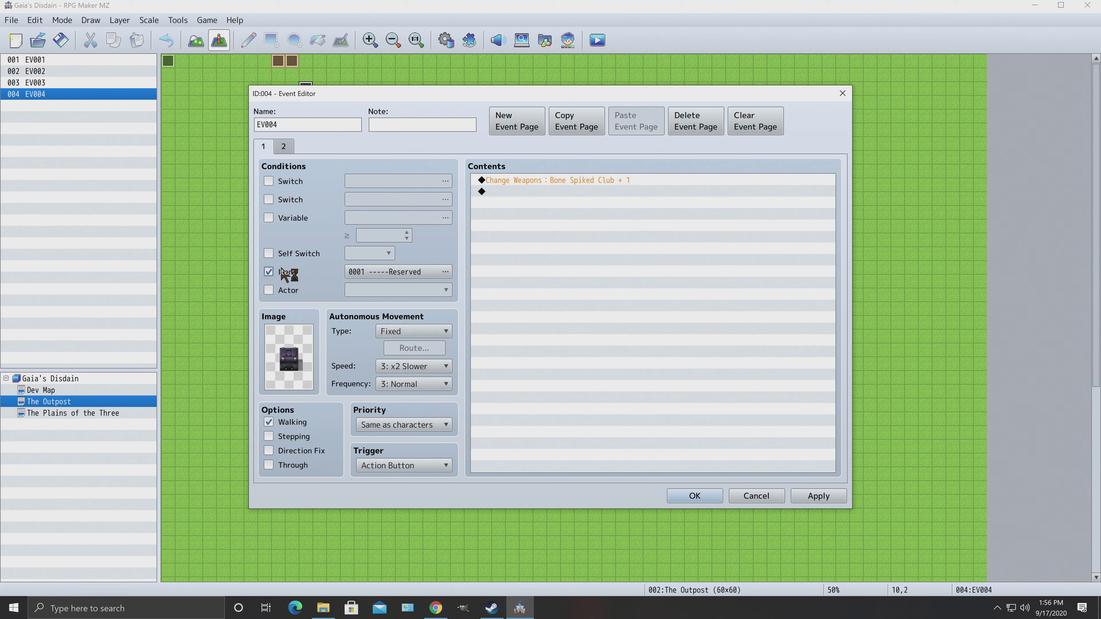
pyautogui.click(440, 271)
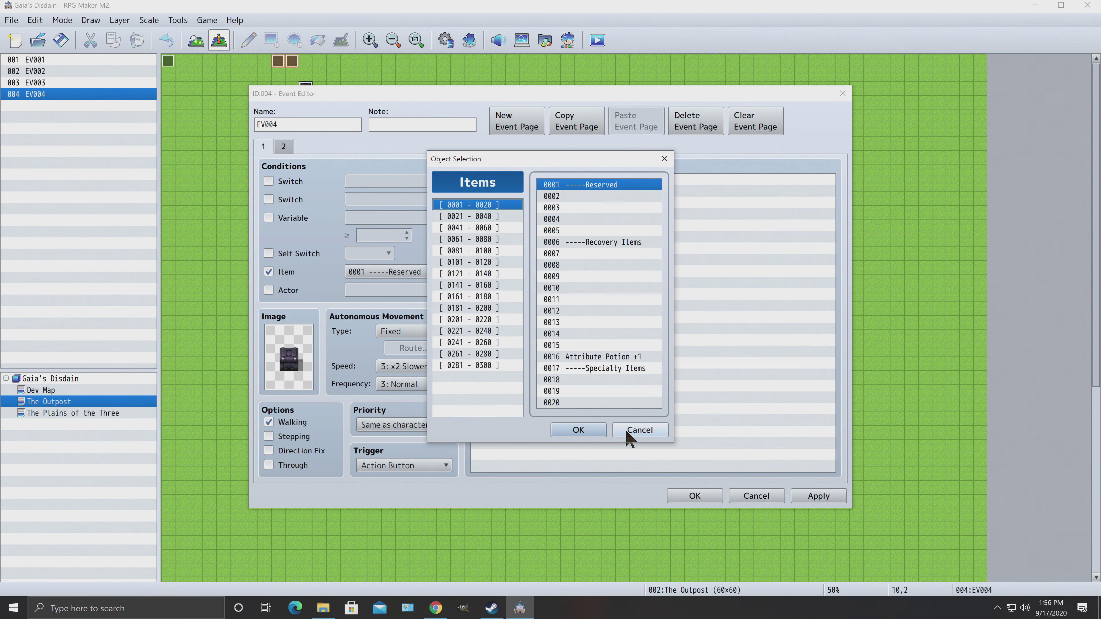
pyautogui.click(635, 431)
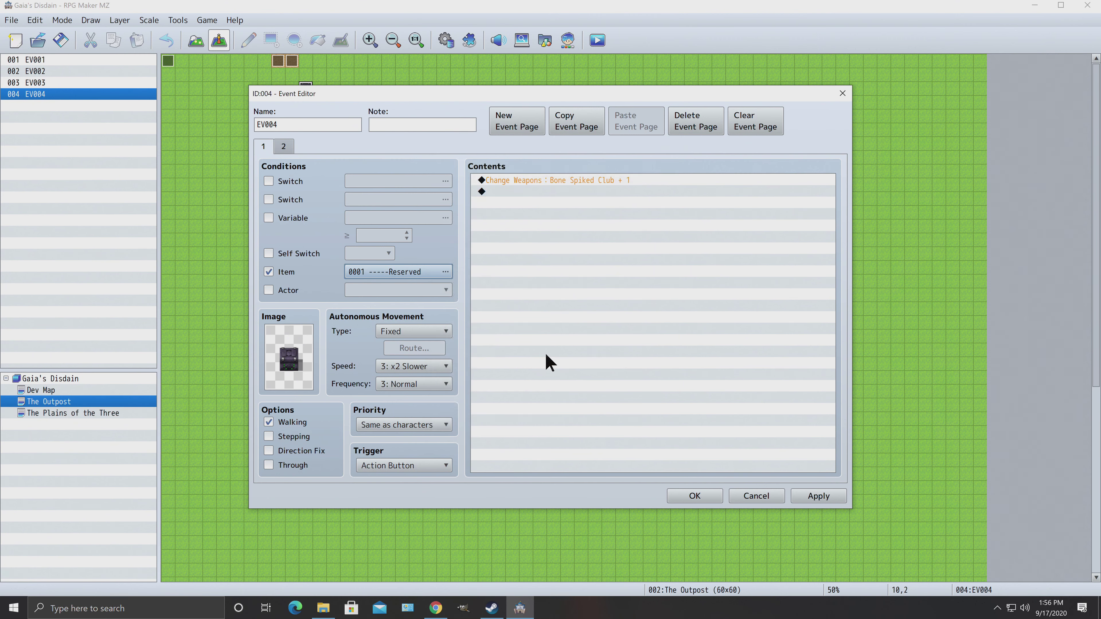
pyautogui.click(268, 273)
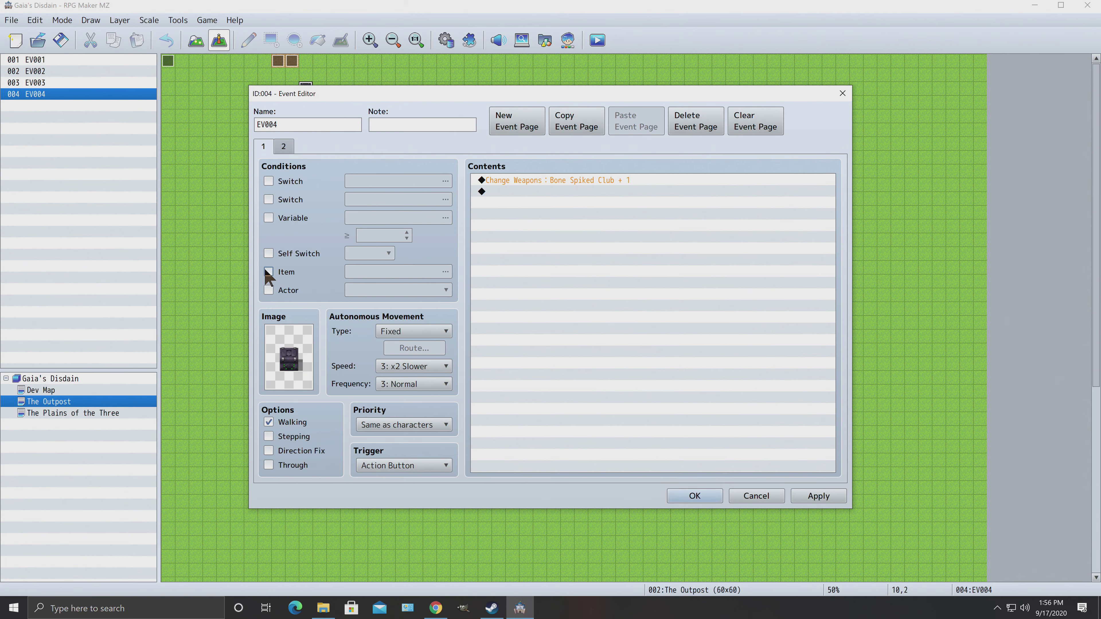
pyautogui.click(269, 271)
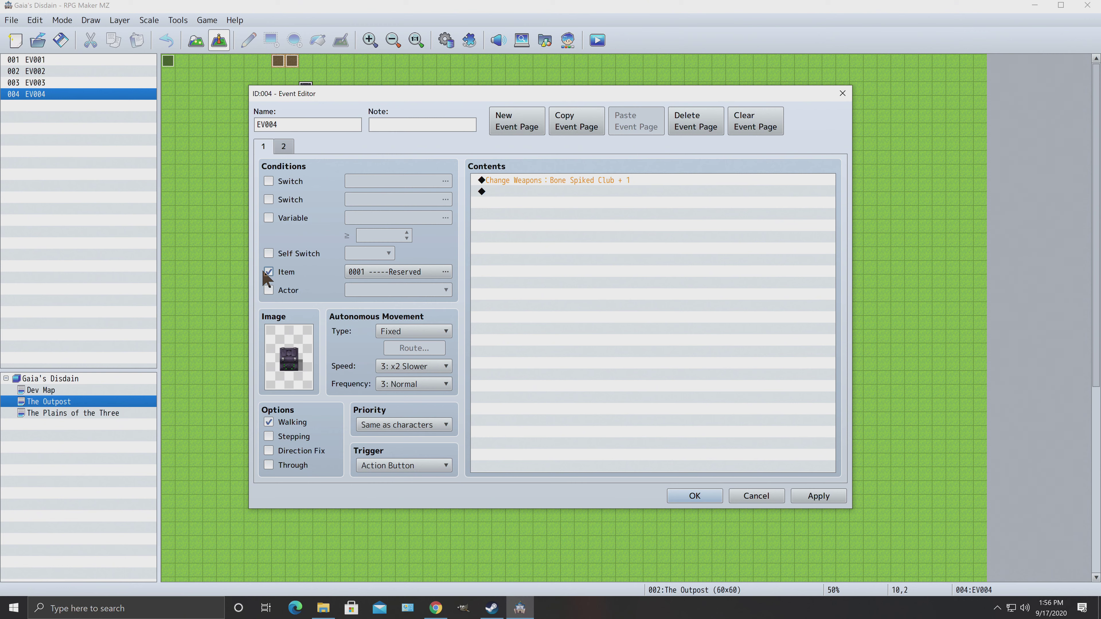
pyautogui.click(268, 273)
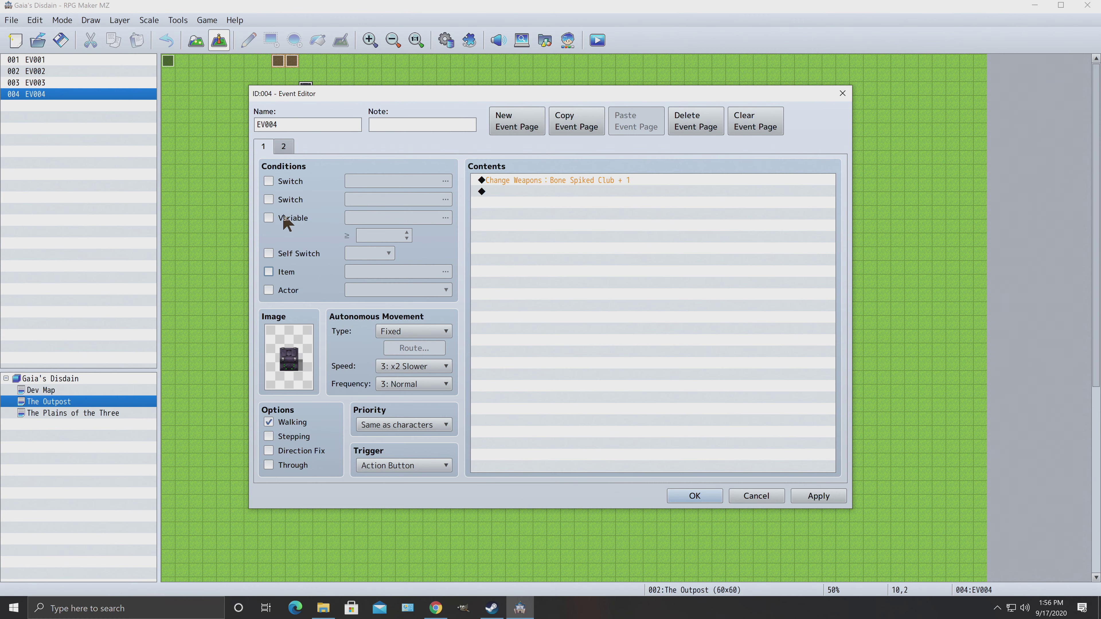
pyautogui.click(543, 195)
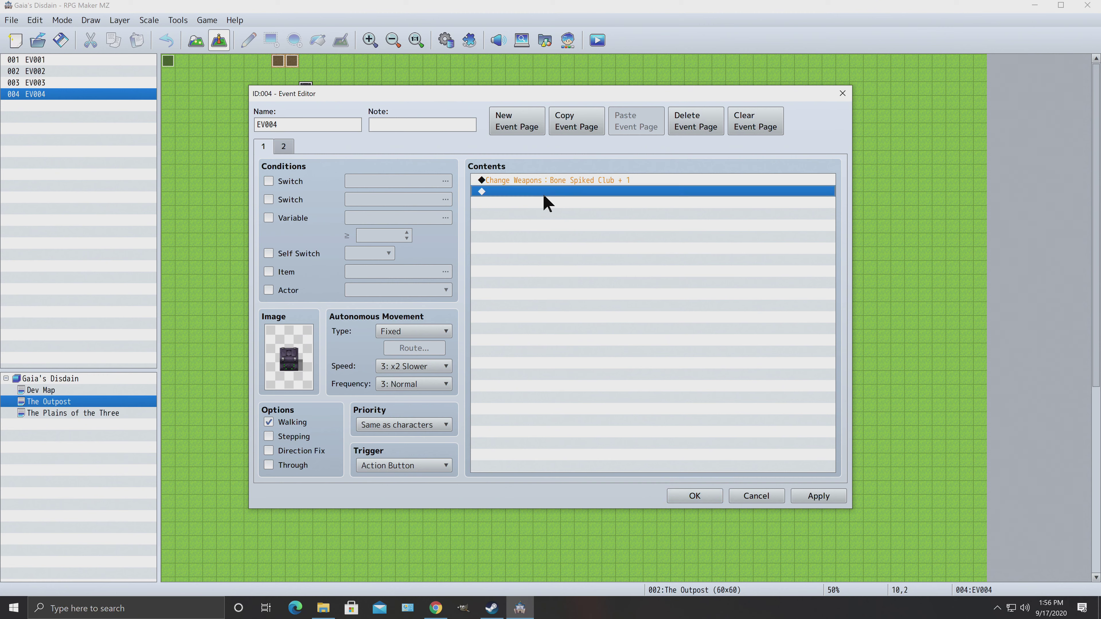
pyautogui.rightClick(543, 196)
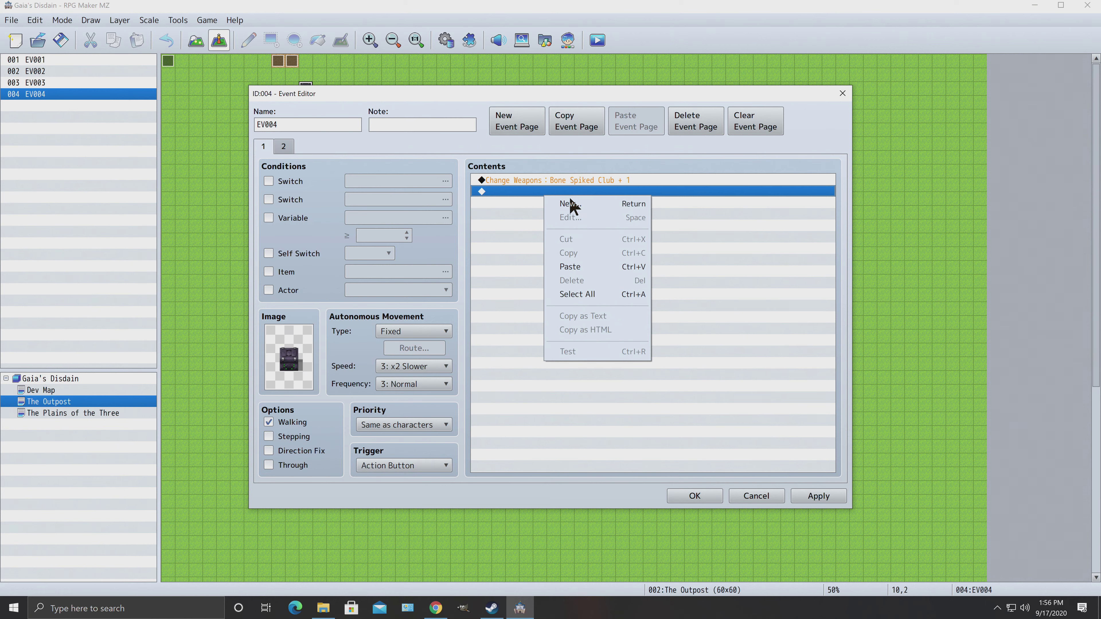
pyautogui.click(778, 403)
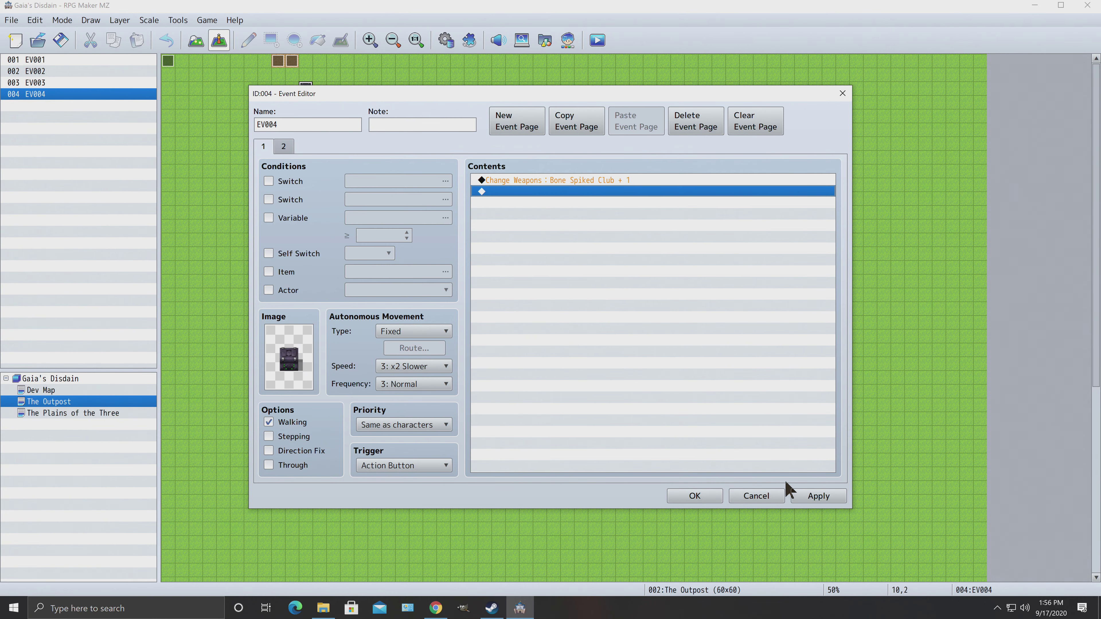
# Step: Apply EV004's edits, save the project and playtest a new game, walking to where the chest should be
pyautogui.click(802, 498)
pyautogui.click(694, 495)
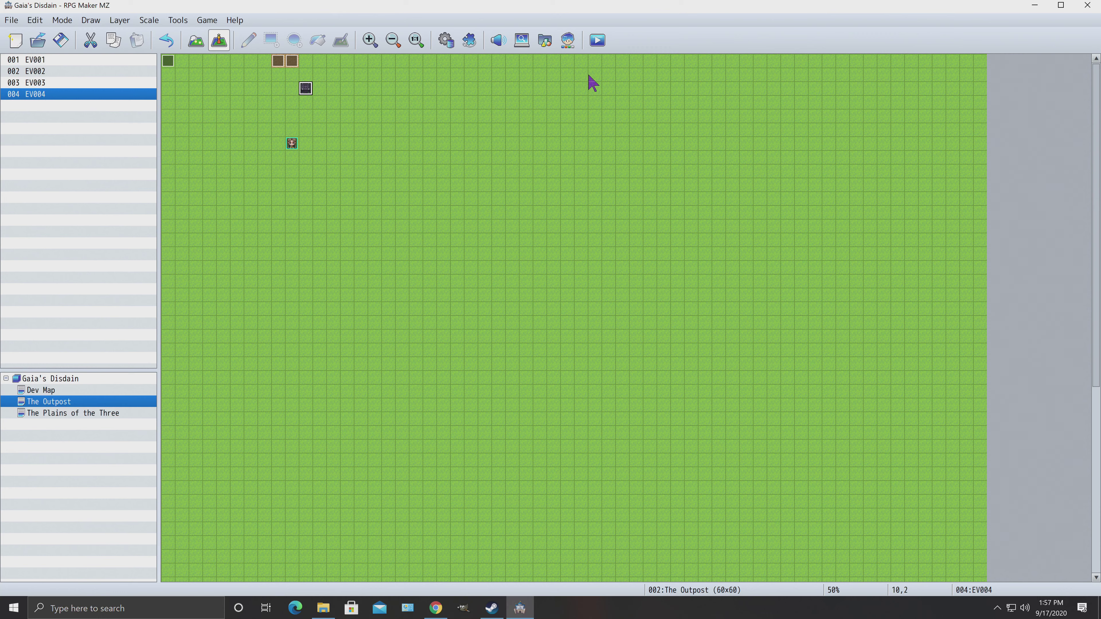
pyautogui.click(600, 46)
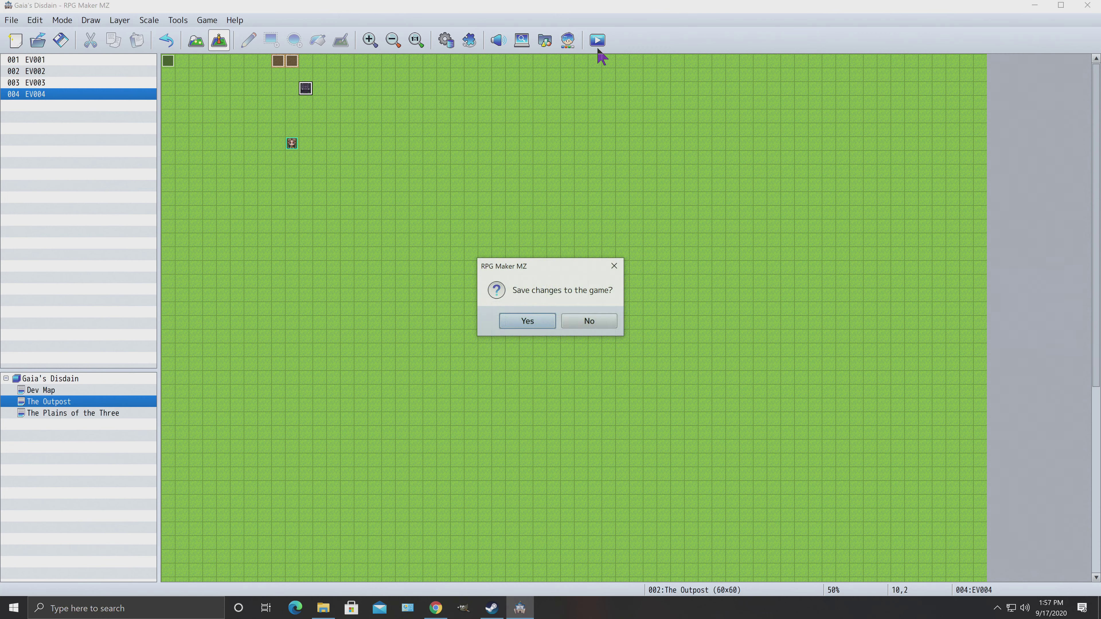
pyautogui.click(522, 321)
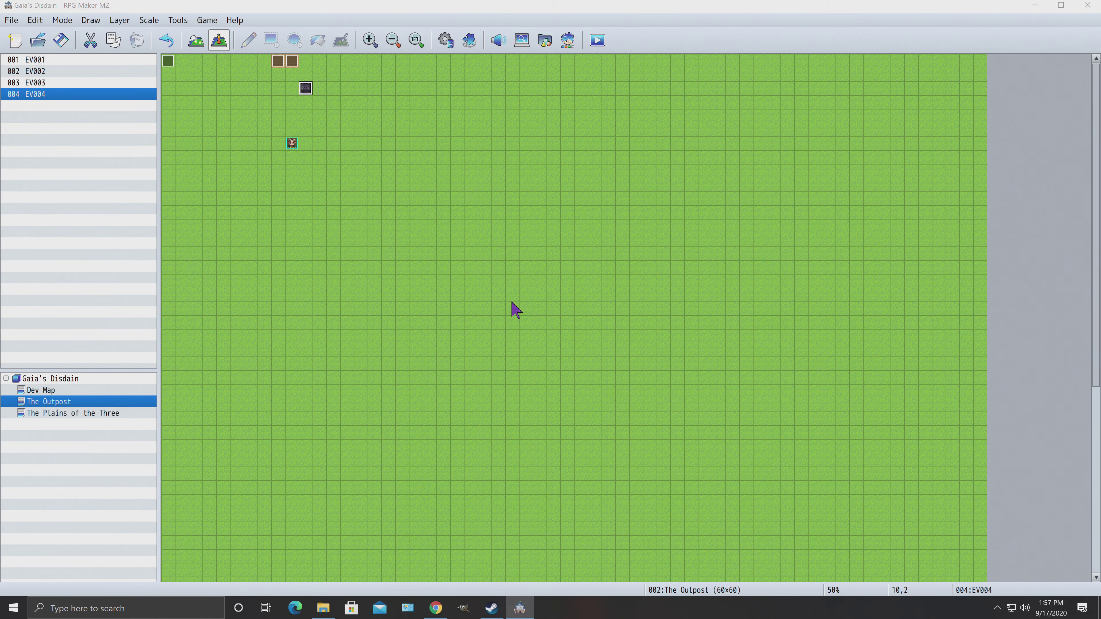
pyautogui.press('Up')
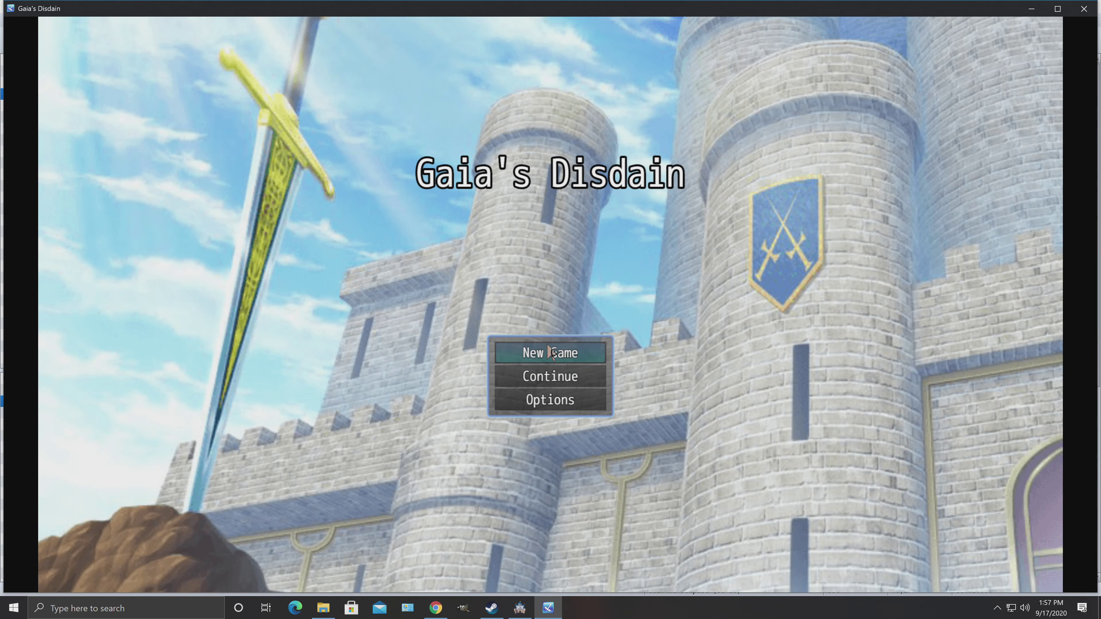
pyautogui.press('Return')
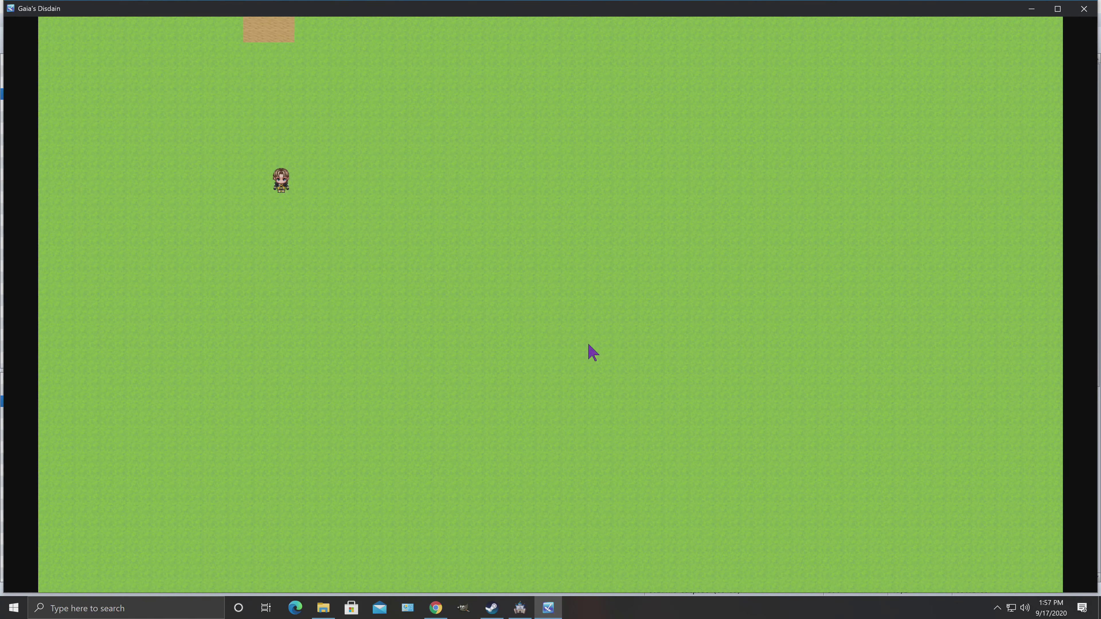
pyautogui.click(329, 79)
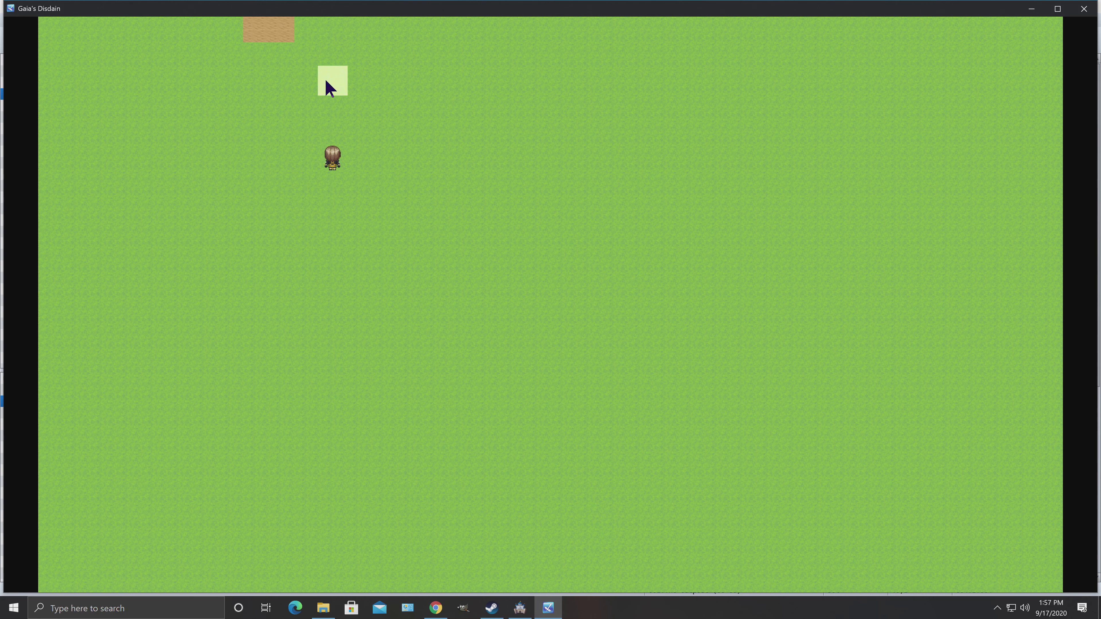
pyautogui.click(333, 107)
pyautogui.click(1083, 9)
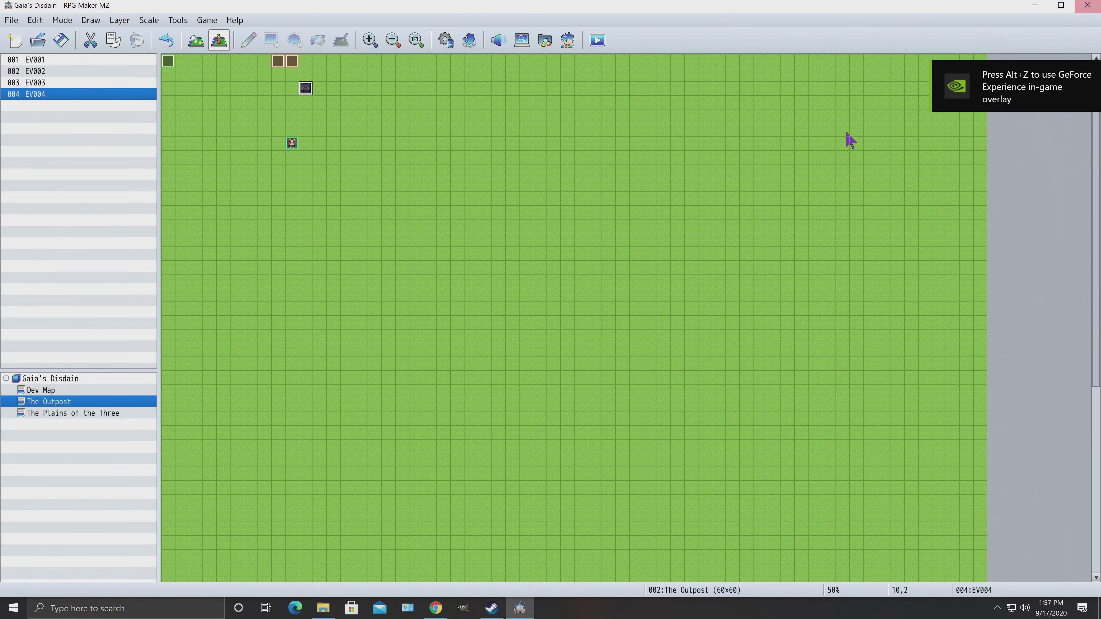
# Step: Reopen The Outpost's EV004 and check the choices for its Priority, Trigger and Autonomous Movement type
pyautogui.rightClick(306, 89)
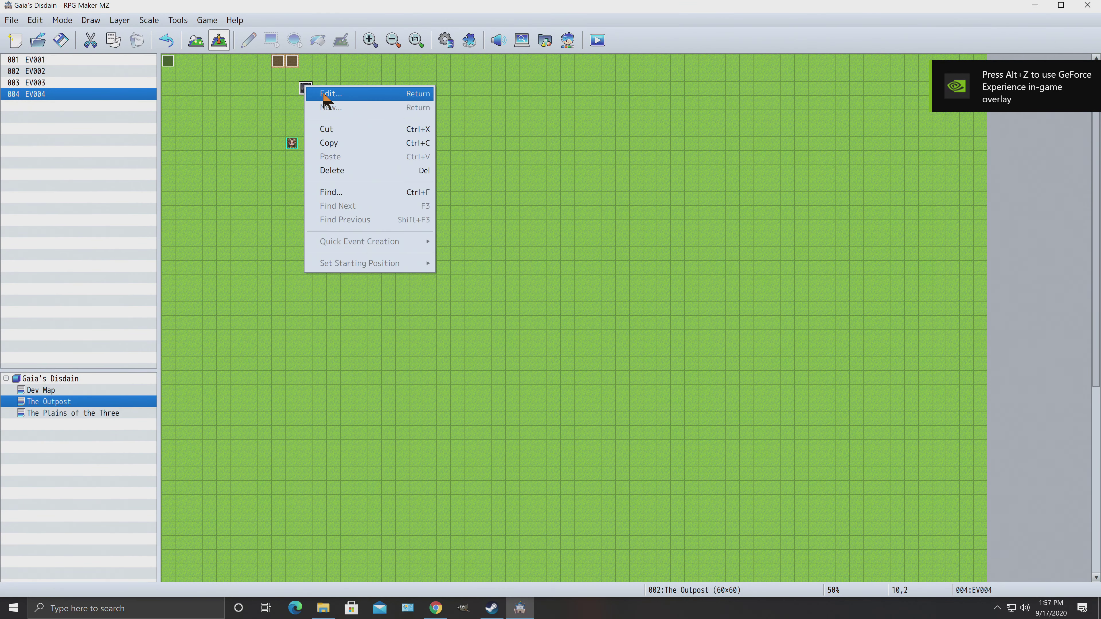
pyautogui.click(319, 94)
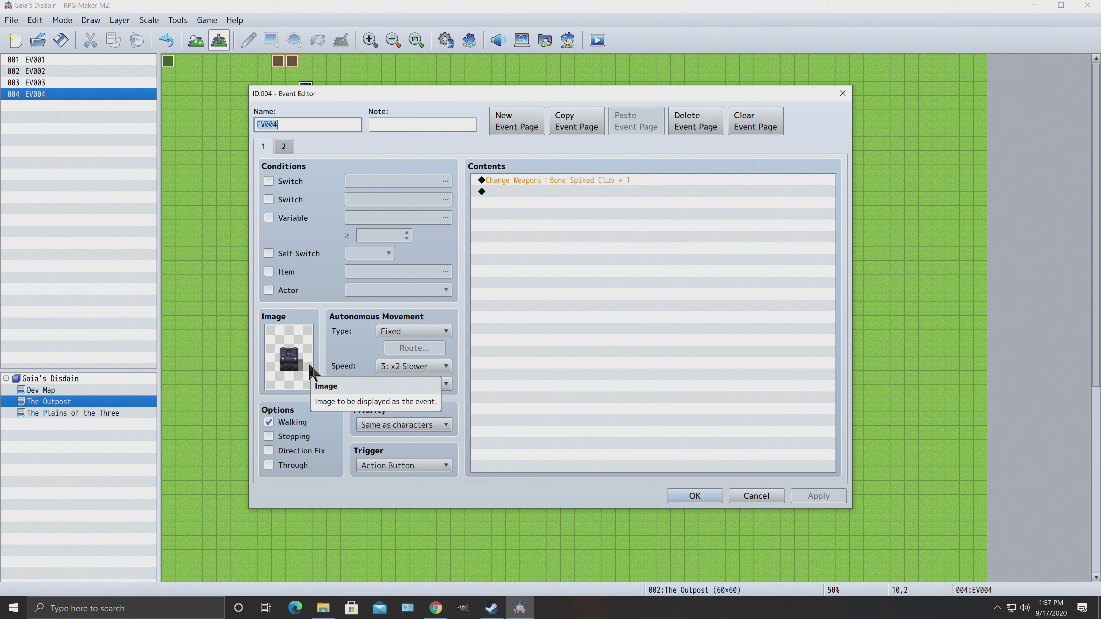
pyautogui.click(418, 425)
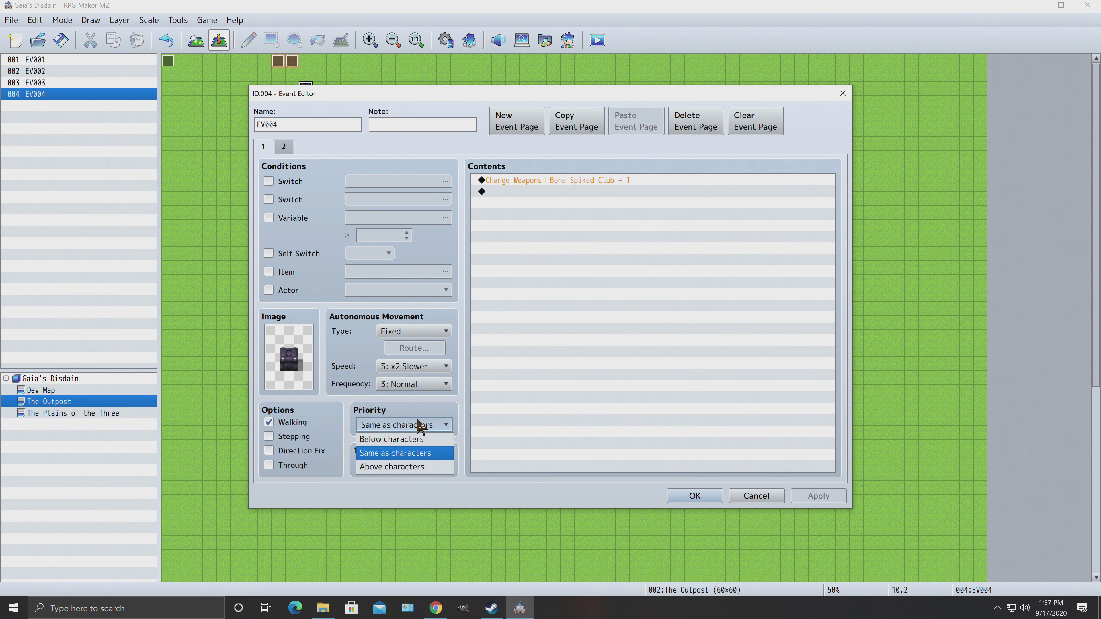
pyautogui.click(419, 425)
pyautogui.click(415, 465)
pyautogui.click(410, 478)
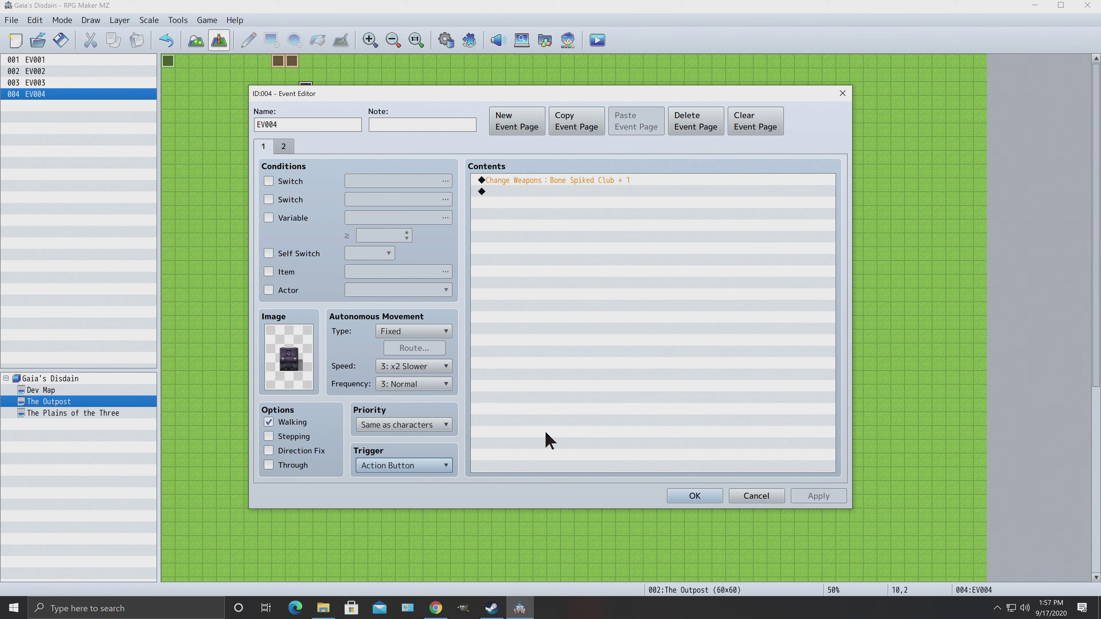
pyautogui.click(410, 331)
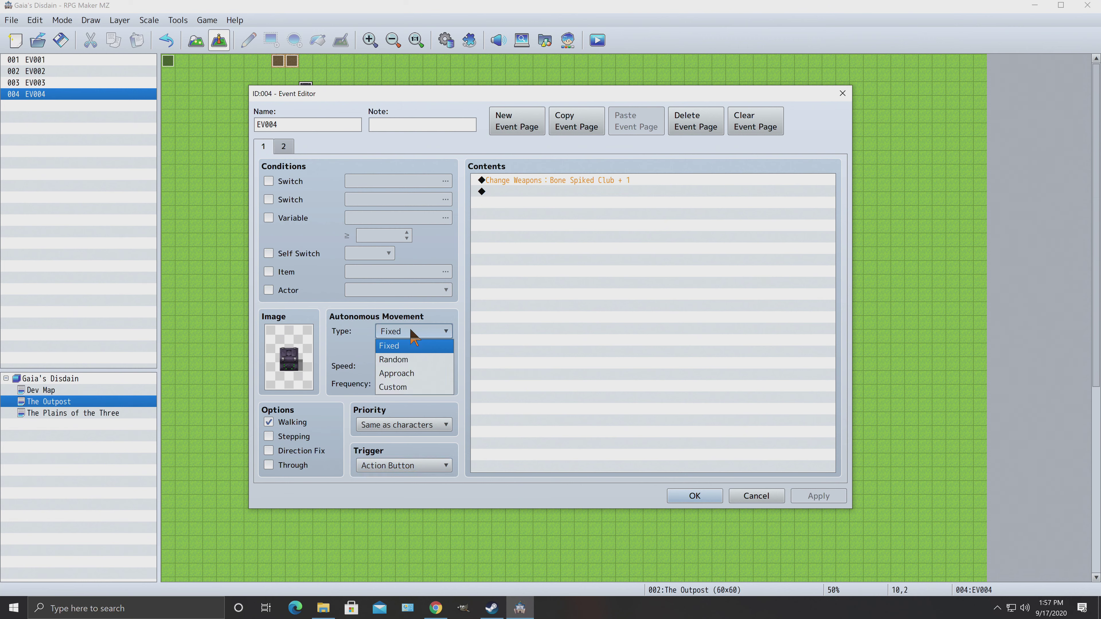
pyautogui.click(410, 330)
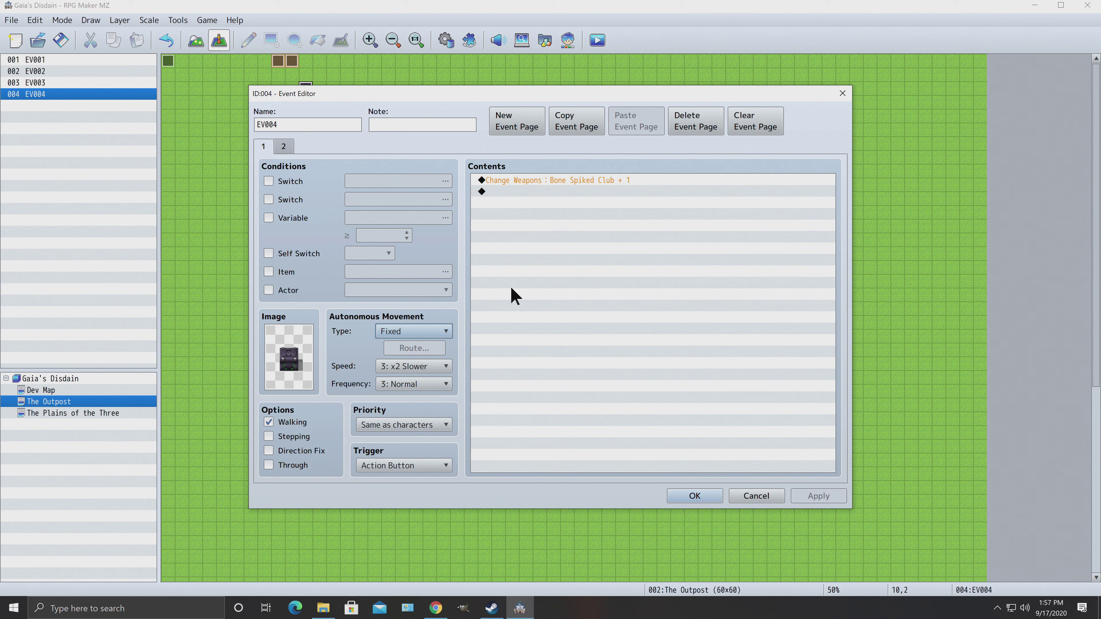
# Step: Set the trigger of EV004's page 1 to Autorun and confirm the event
pyautogui.click(419, 465)
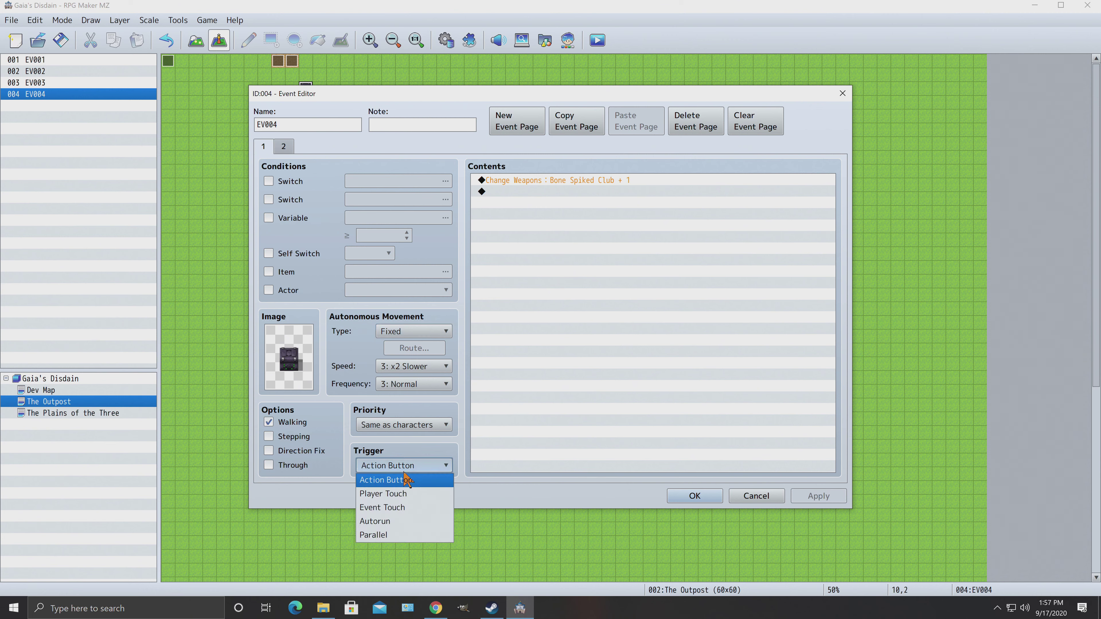
pyautogui.click(386, 523)
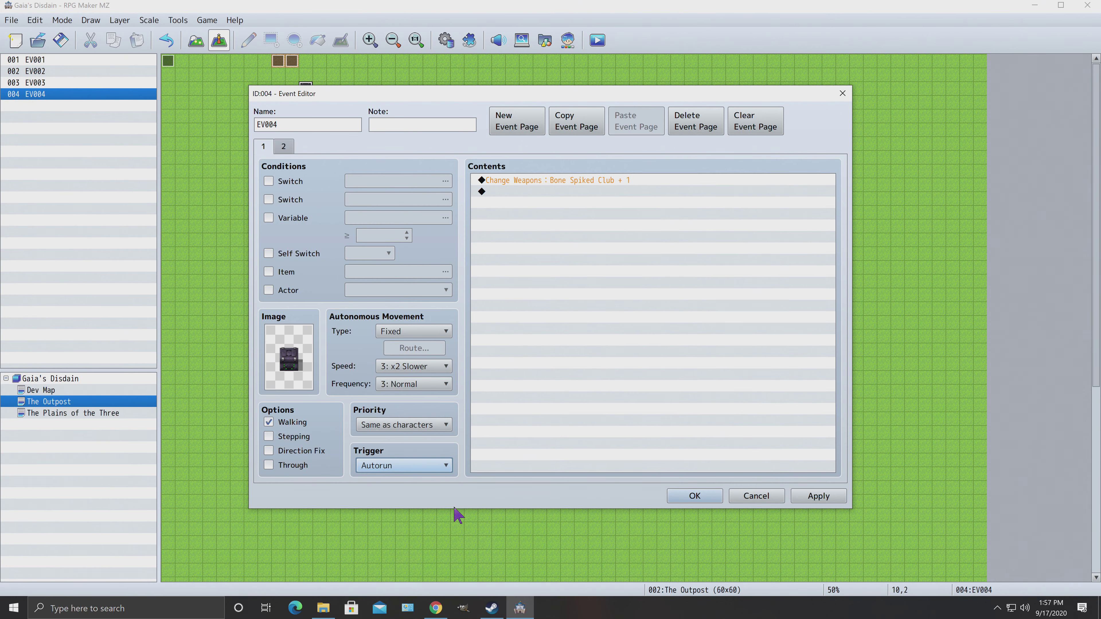
pyautogui.click(694, 496)
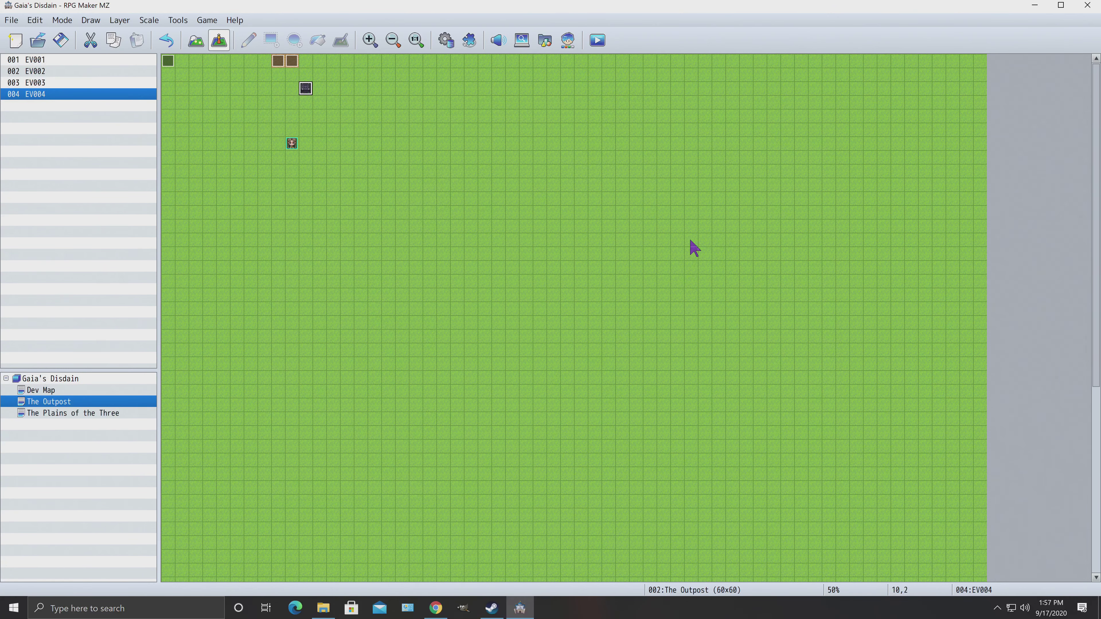
# Step: Save the project and playtest a new game, checking the chest's location with the Autorun trigger
pyautogui.click(598, 40)
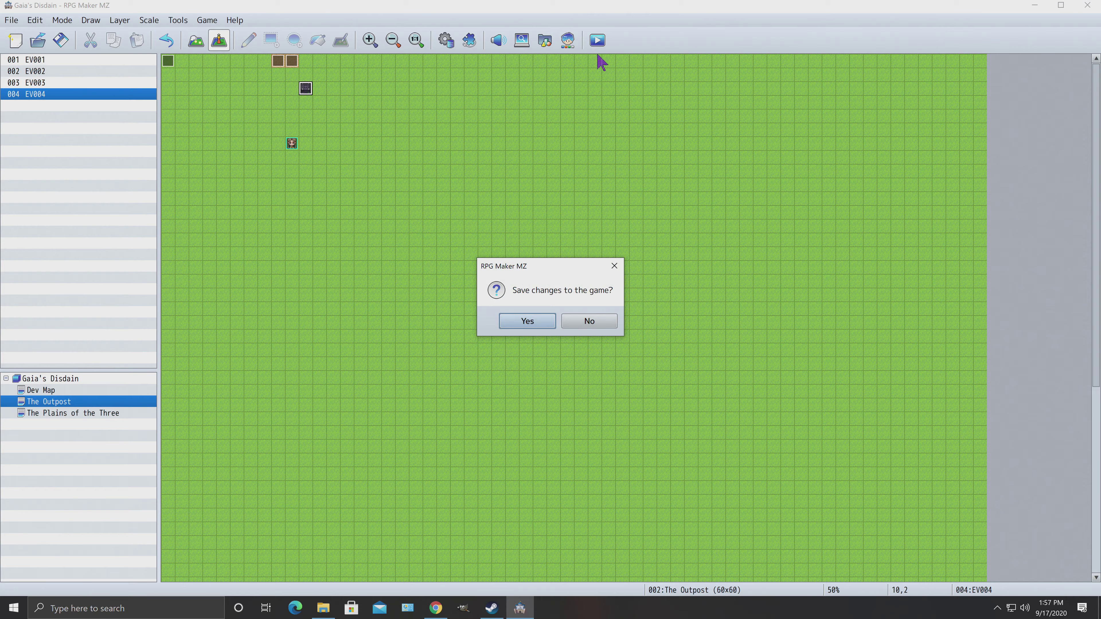
pyautogui.click(522, 319)
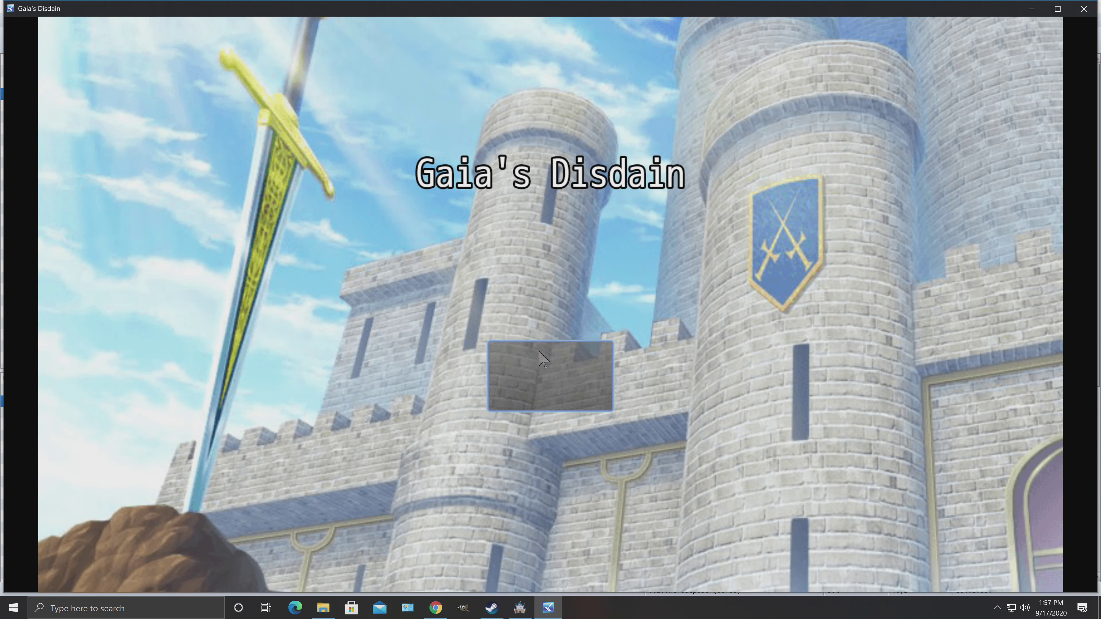
pyautogui.click(543, 359)
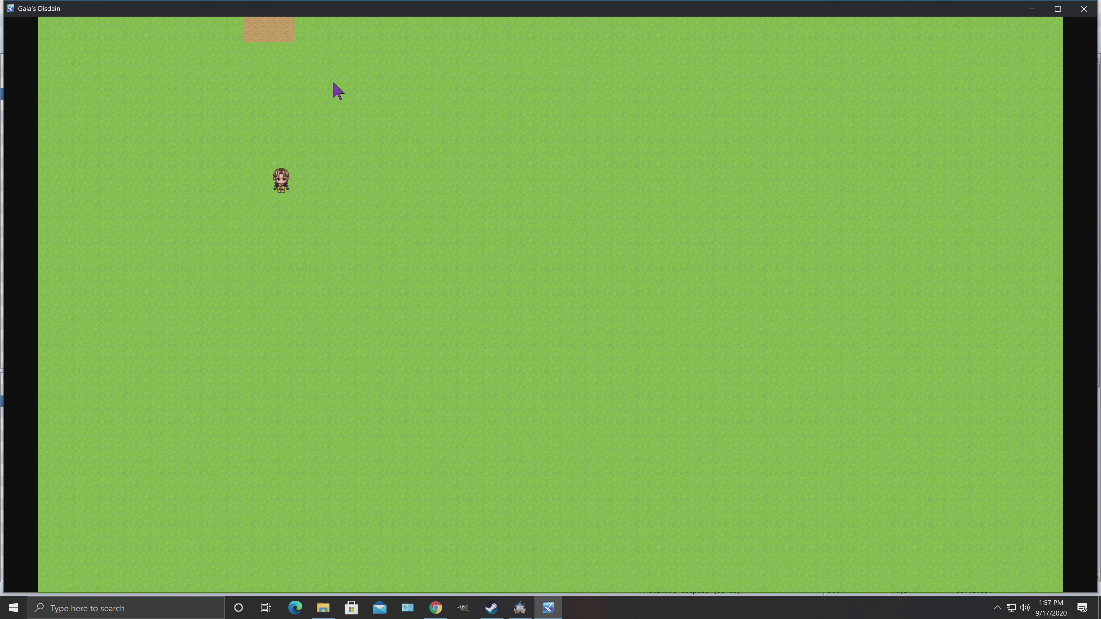
pyautogui.click(334, 84)
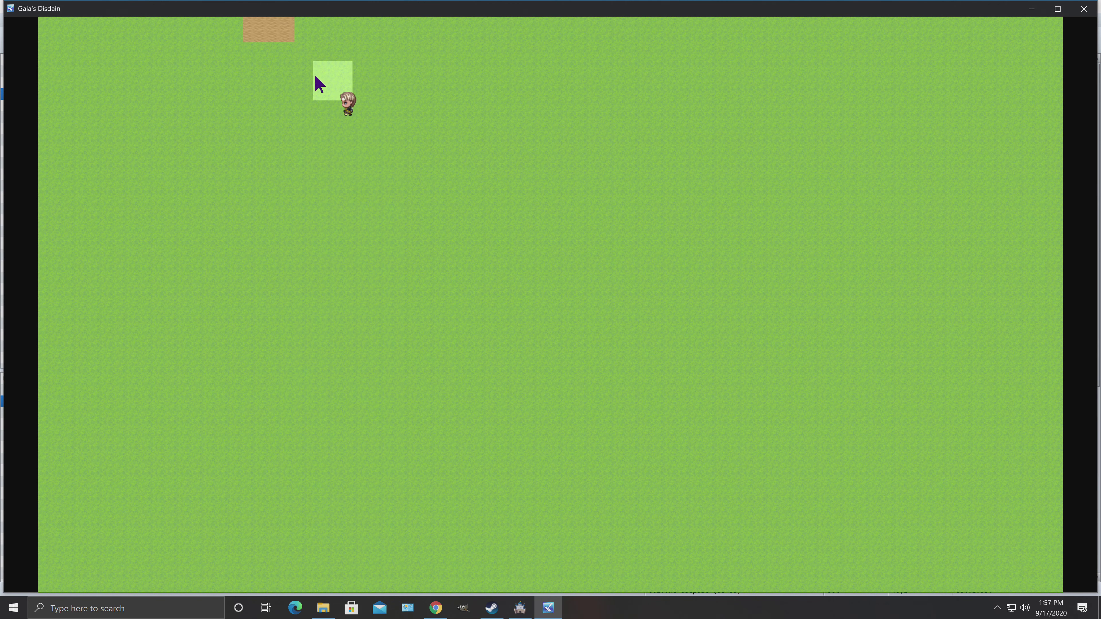
pyautogui.click(308, 54)
pyautogui.click(1091, 9)
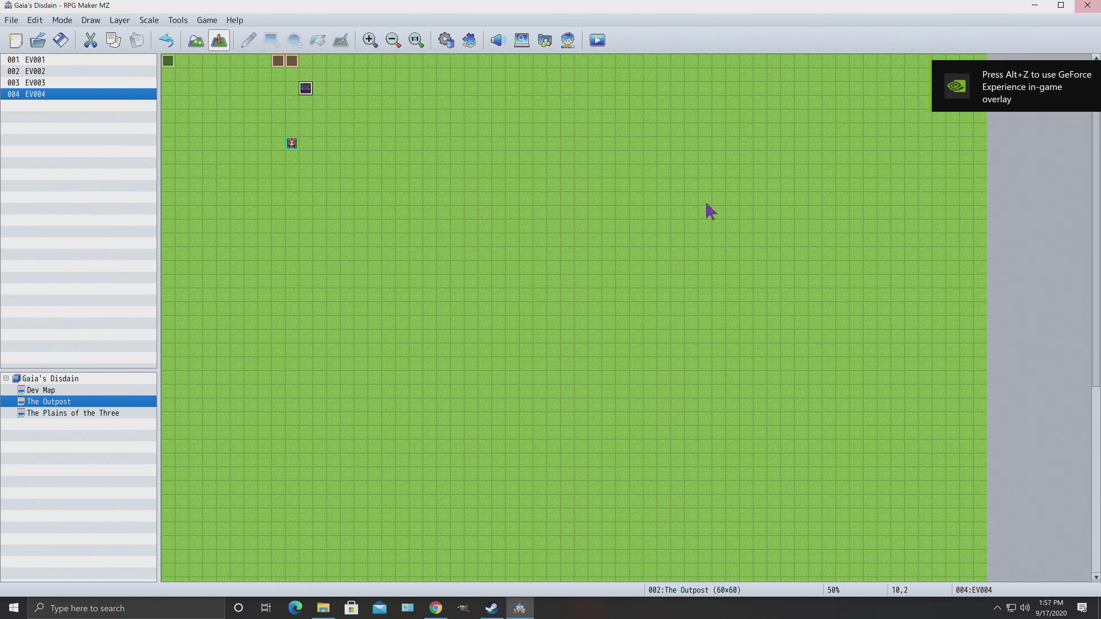
# Step: Review EV004's settings without changes and compare them with the Dev Map's chest event EV003
pyautogui.rightClick(304, 98)
pyautogui.click(318, 95)
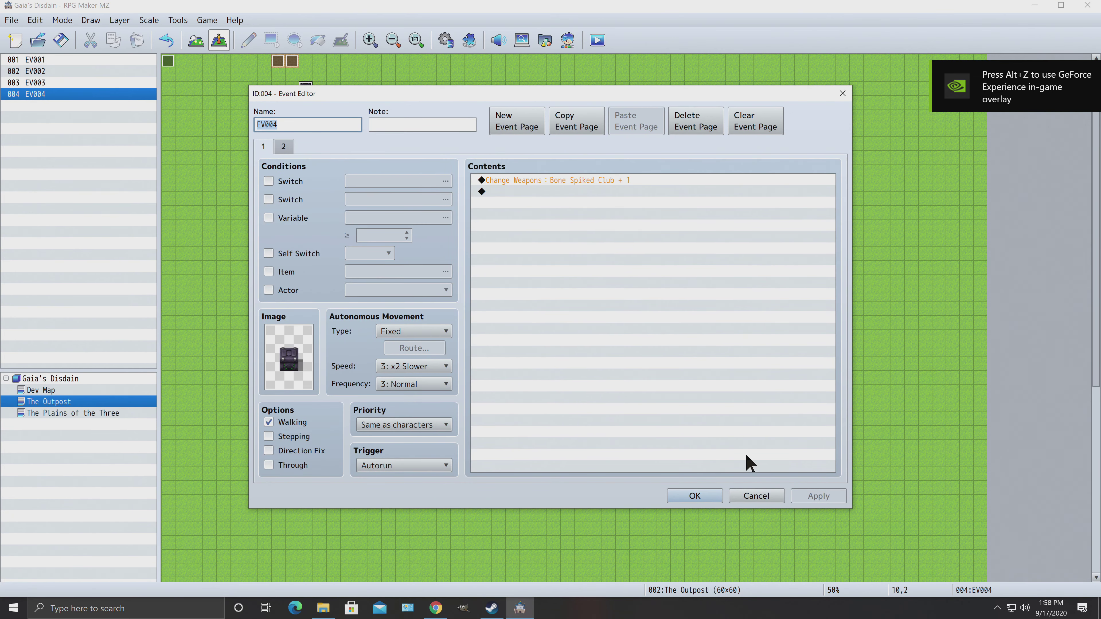
pyautogui.click(758, 496)
pyautogui.click(51, 390)
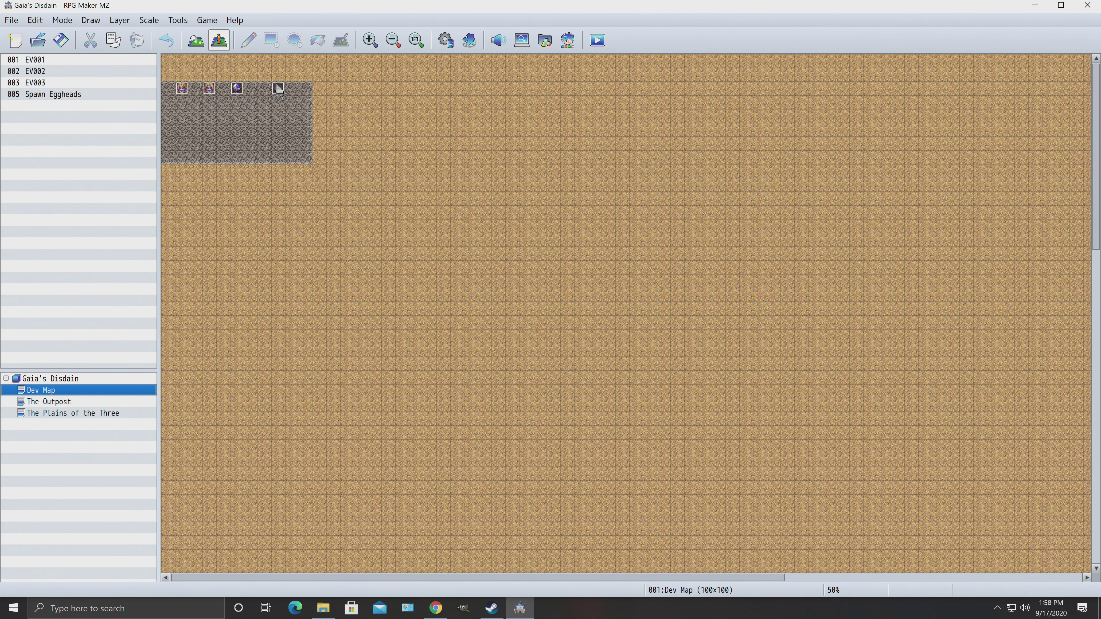
pyautogui.rightClick(286, 92)
pyautogui.click(319, 95)
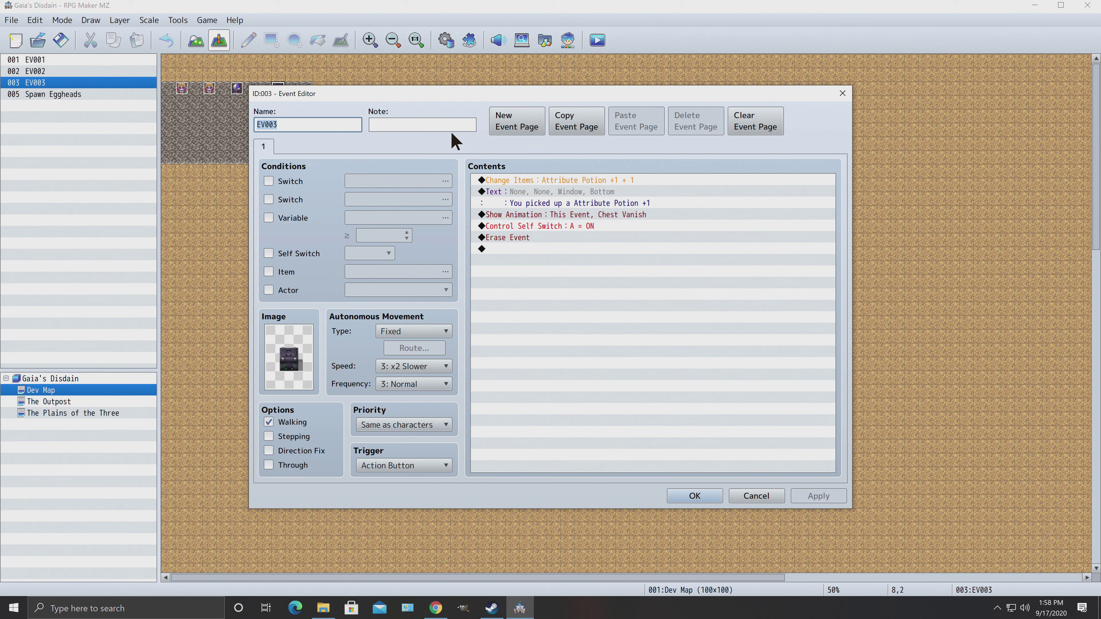
pyautogui.click(841, 94)
# Step: Replace The Outpost's chest event EV004 with a copy of the Dev Map's chest event EV003
pyautogui.rightClick(280, 88)
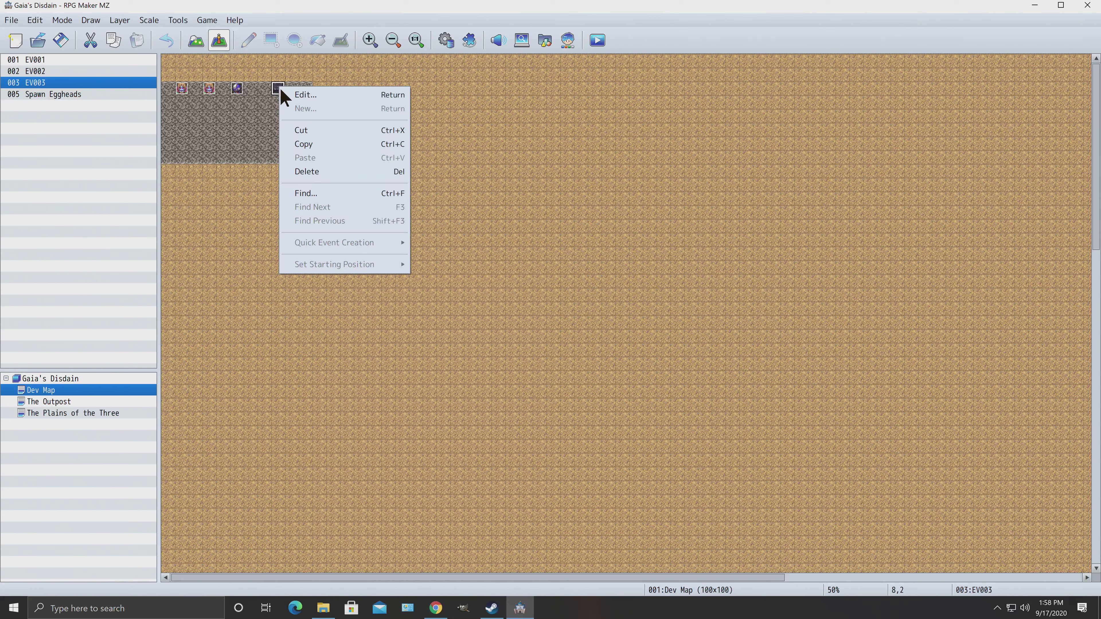
pyautogui.click(303, 144)
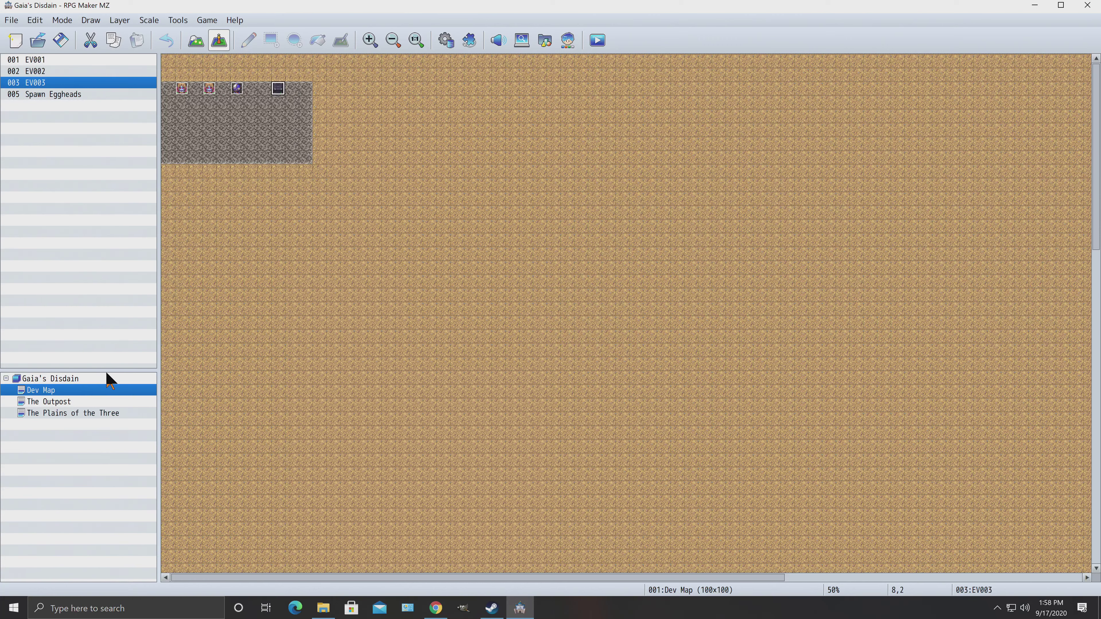
pyautogui.click(39, 402)
pyautogui.rightClick(304, 97)
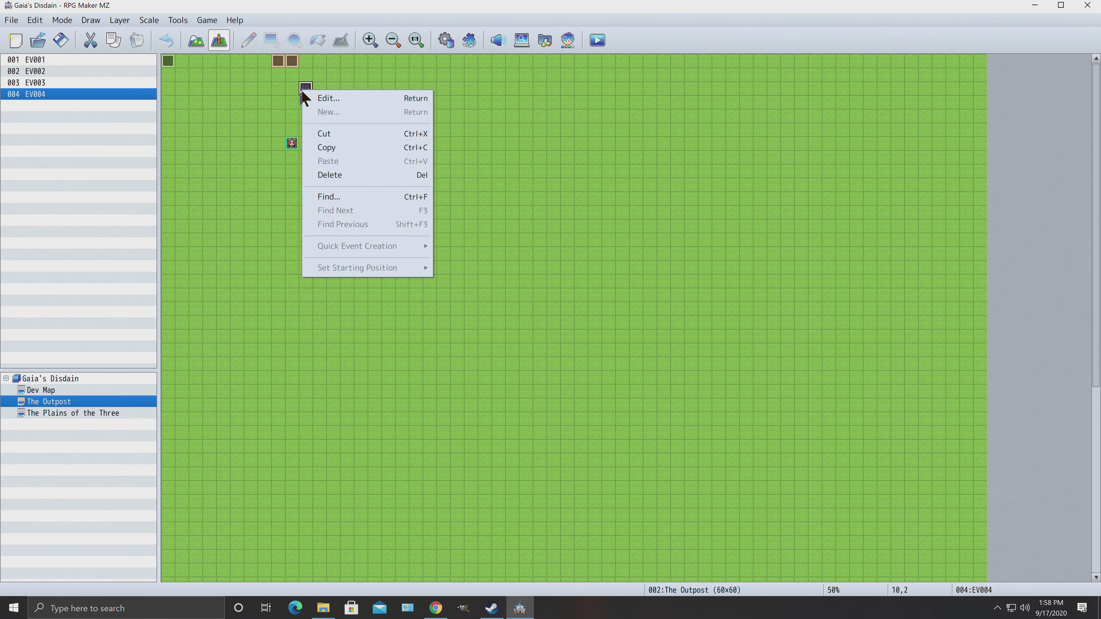
pyautogui.click(340, 175)
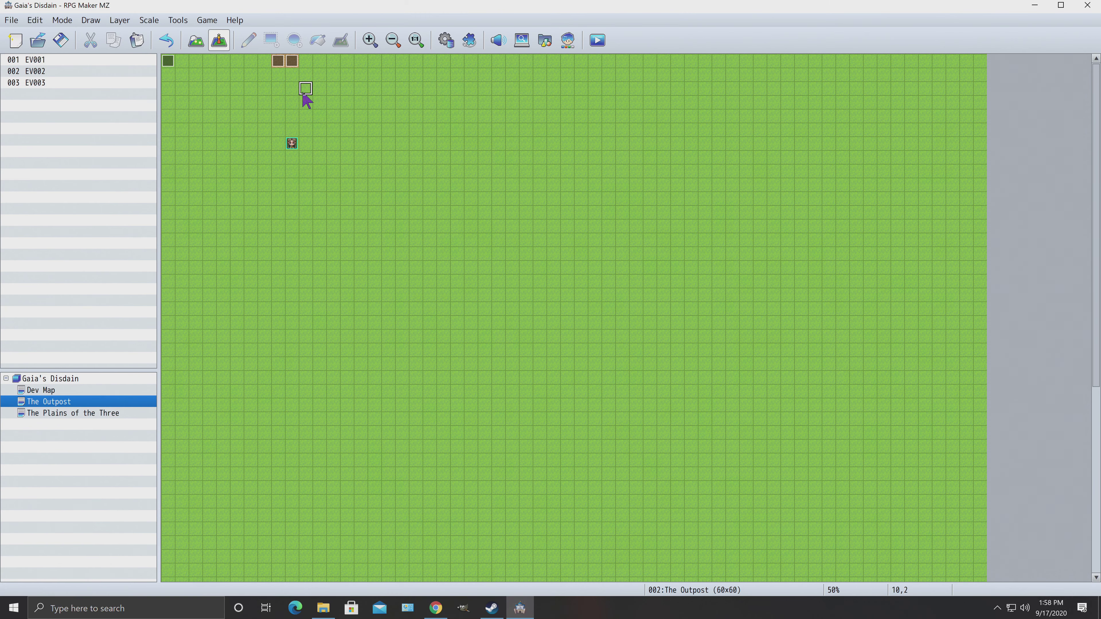
pyautogui.rightClick(305, 93)
pyautogui.click(332, 166)
# Step: Paste the copied chest event at tile 10,2 of The Outpost and open it for editing
pyautogui.rightClick(311, 99)
pyautogui.click(333, 106)
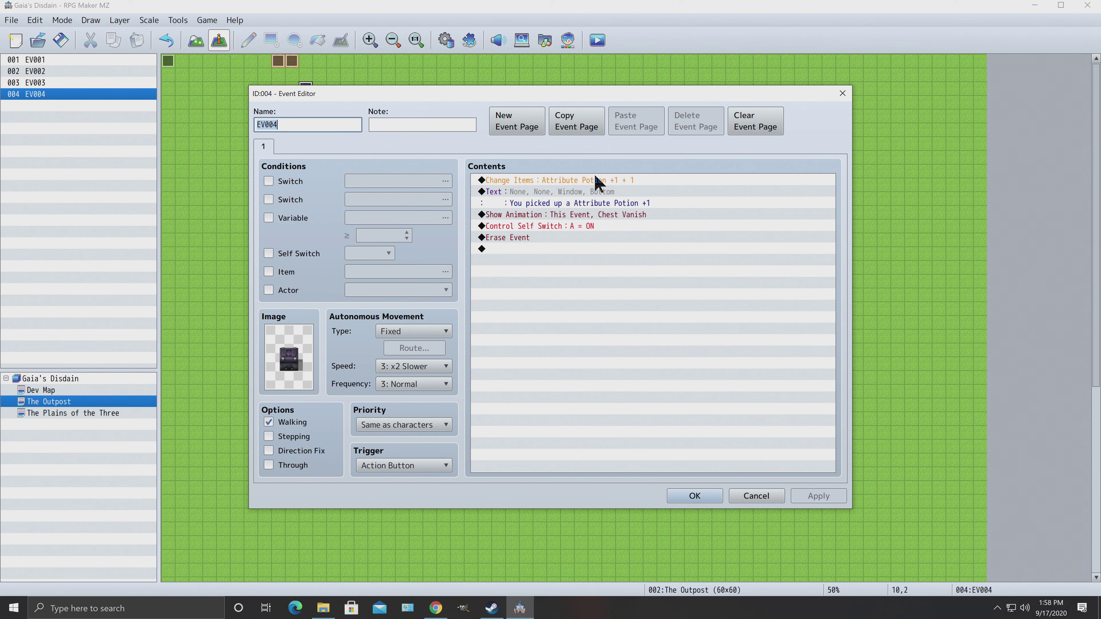
pyautogui.click(595, 180)
pyautogui.press('Insert')
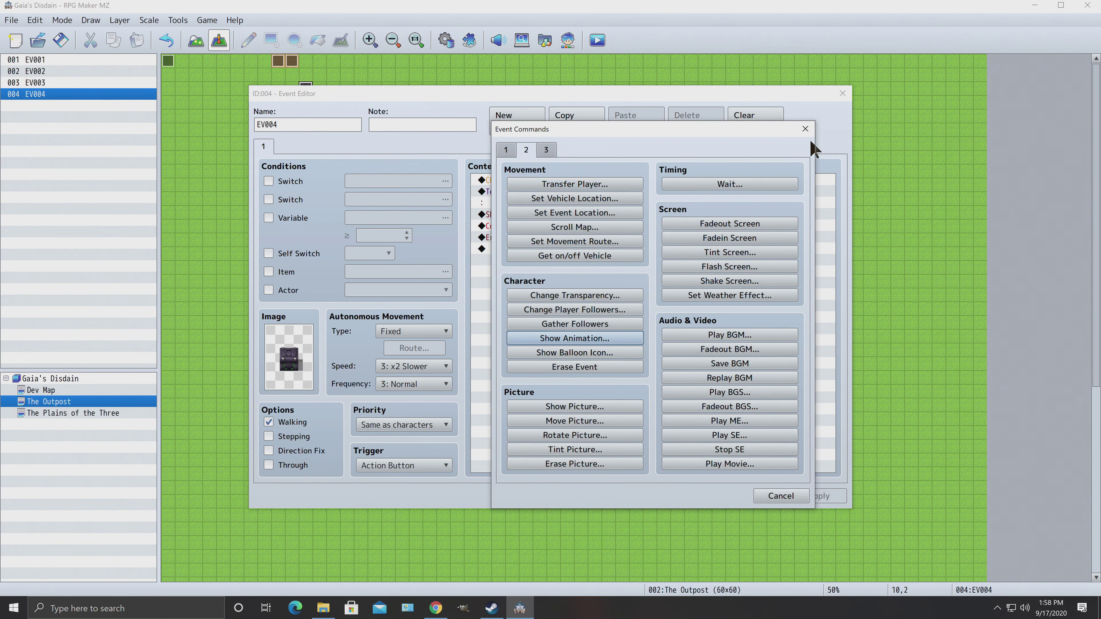
pyautogui.click(804, 128)
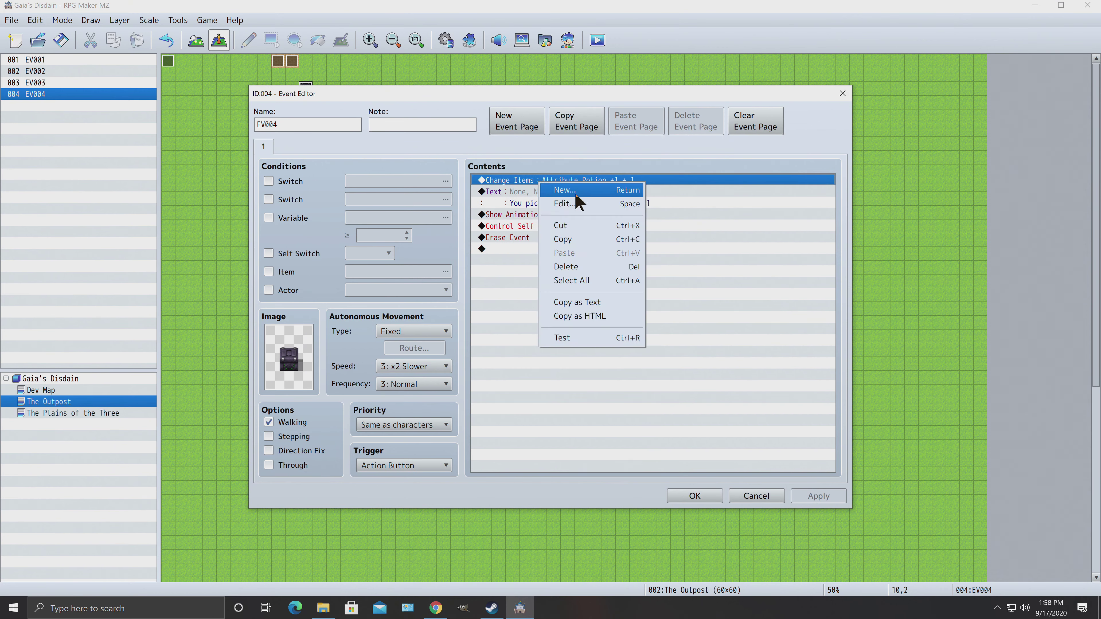
pyautogui.click(565, 203)
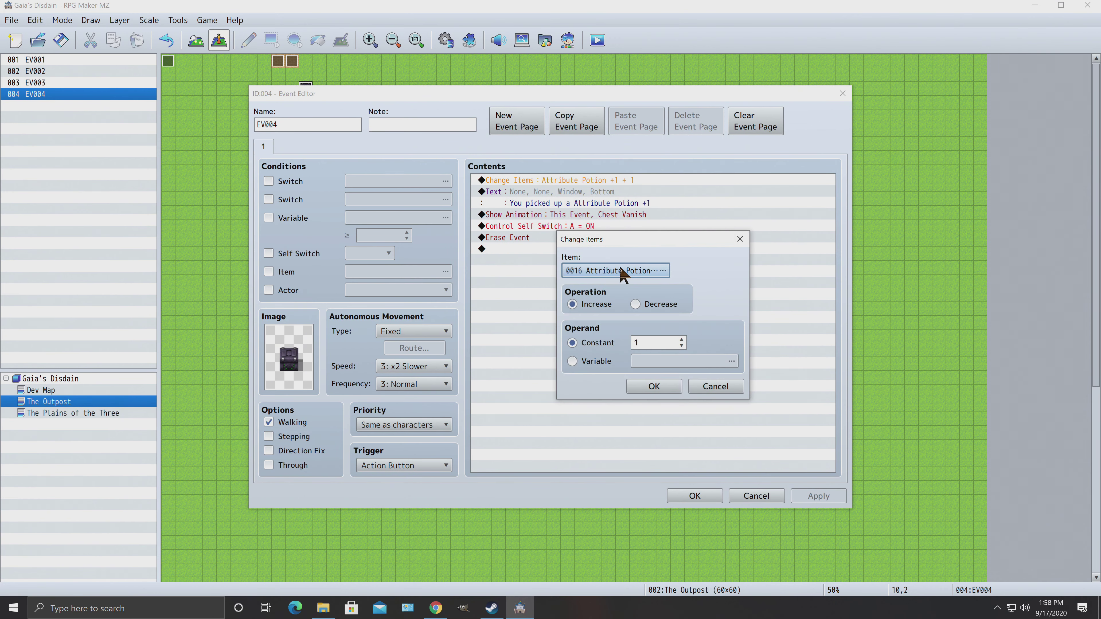
pyautogui.click(622, 272)
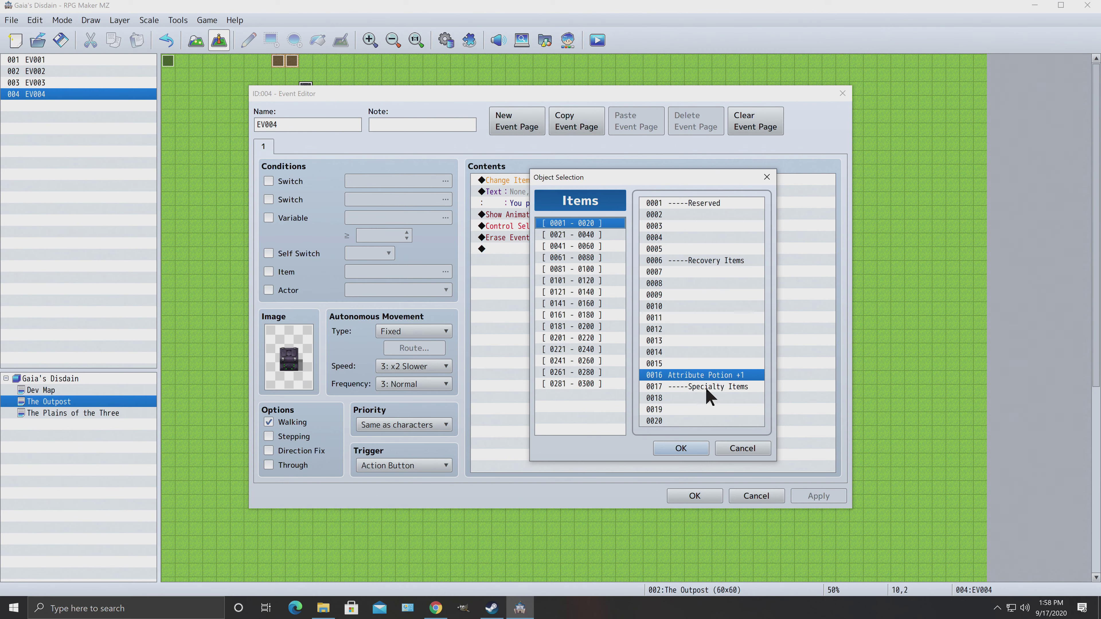
pyautogui.click(598, 239)
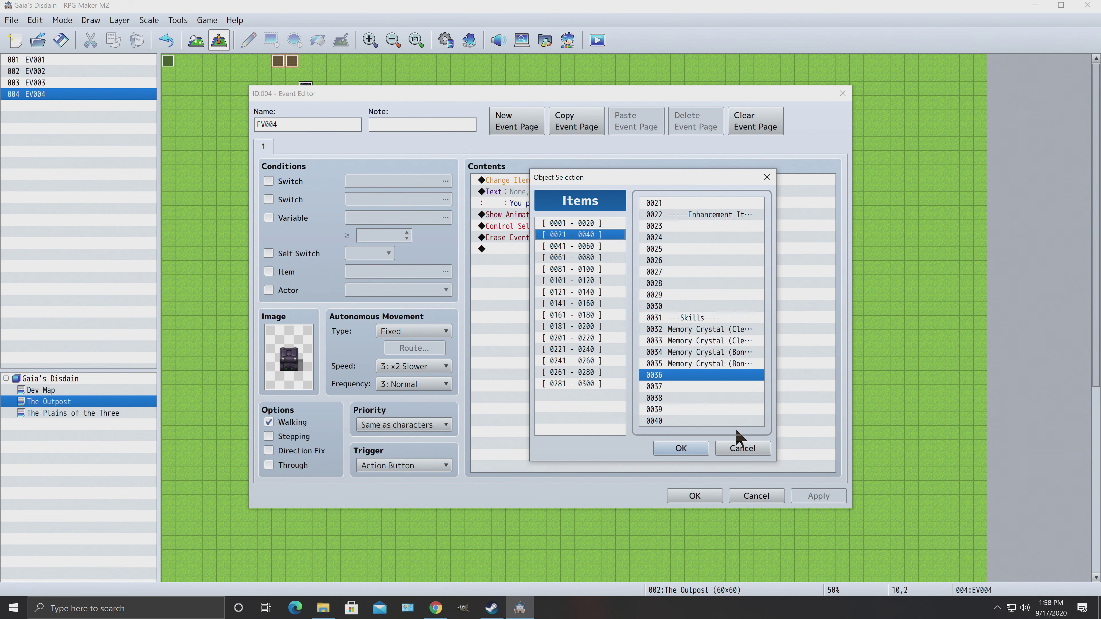
pyautogui.click(742, 448)
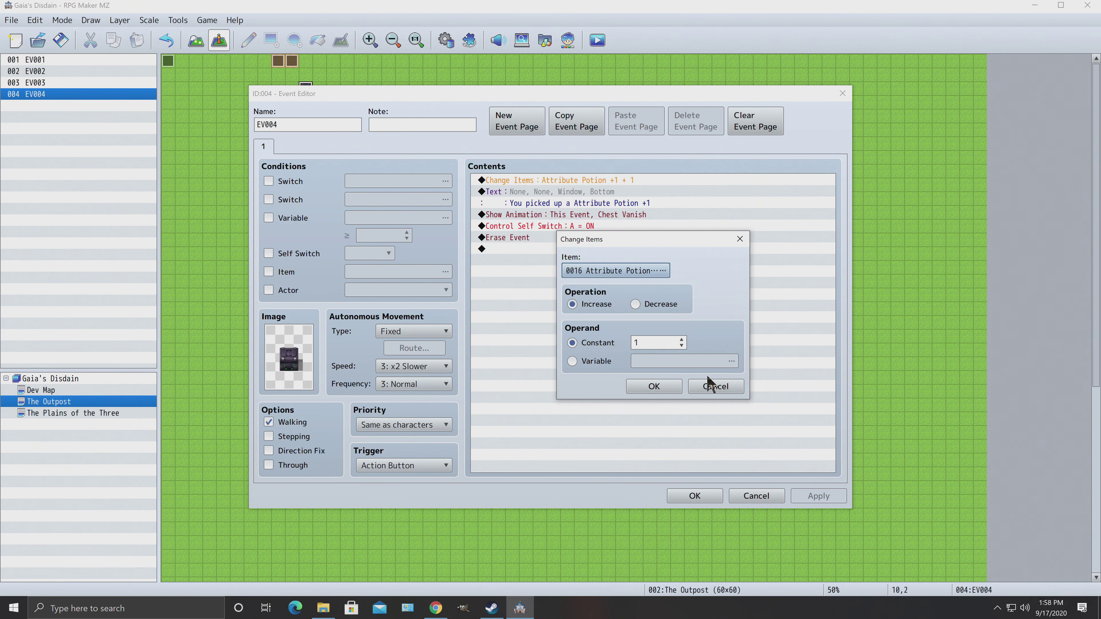
pyautogui.click(714, 385)
pyautogui.rightClick(609, 180)
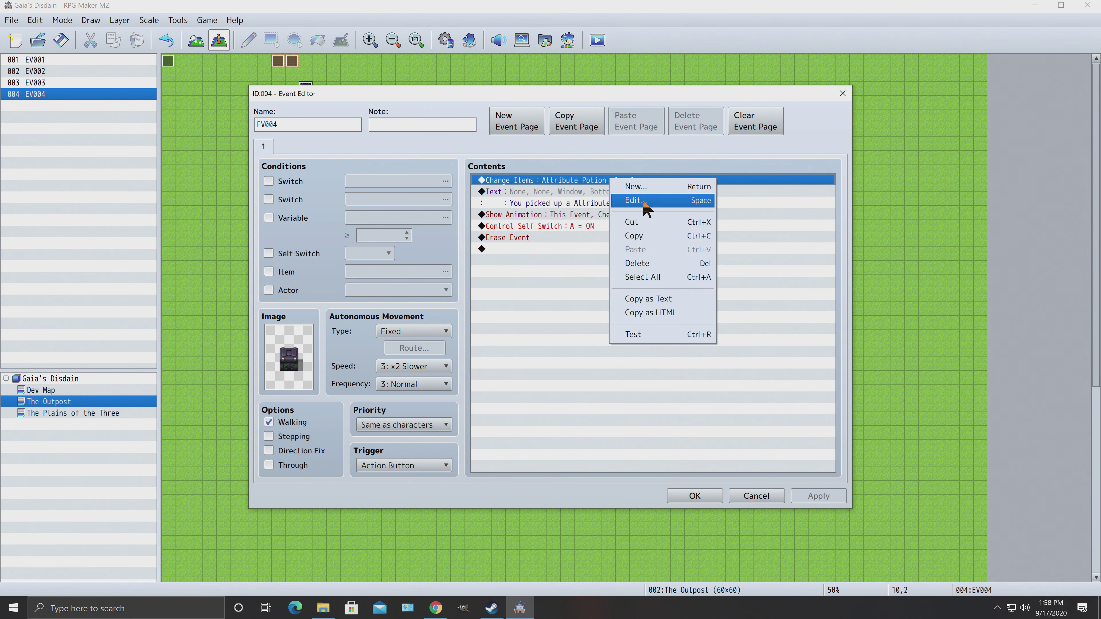
pyautogui.click(643, 203)
pyautogui.click(715, 386)
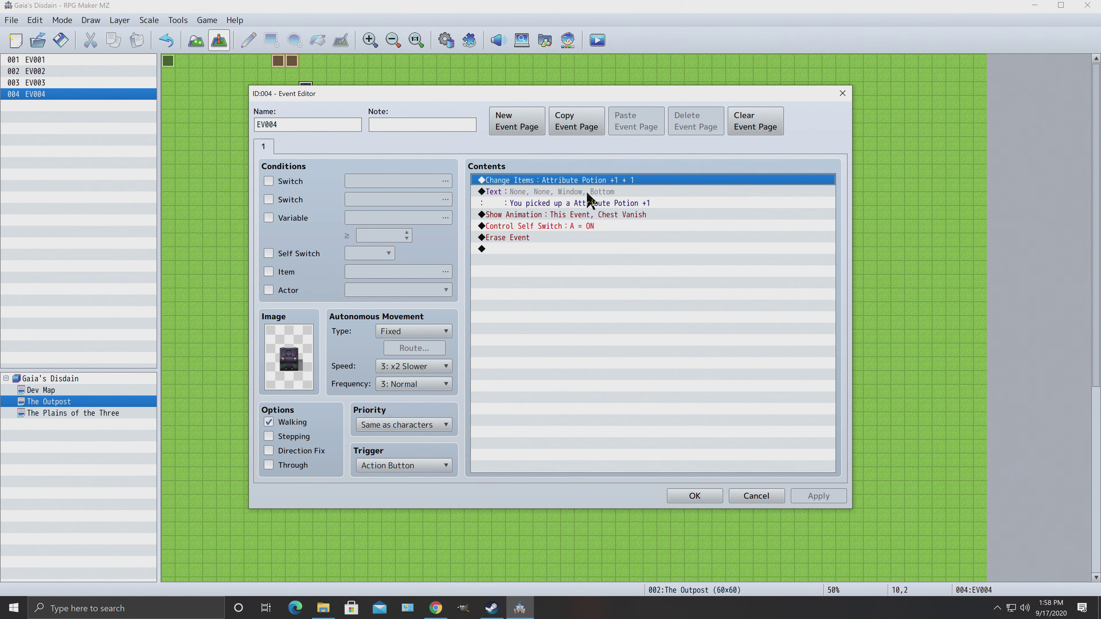
# Step: Delete the Change Items command for Attribute Potion +1 from EV004's contents
pyautogui.rightClick(582, 180)
pyautogui.click(646, 263)
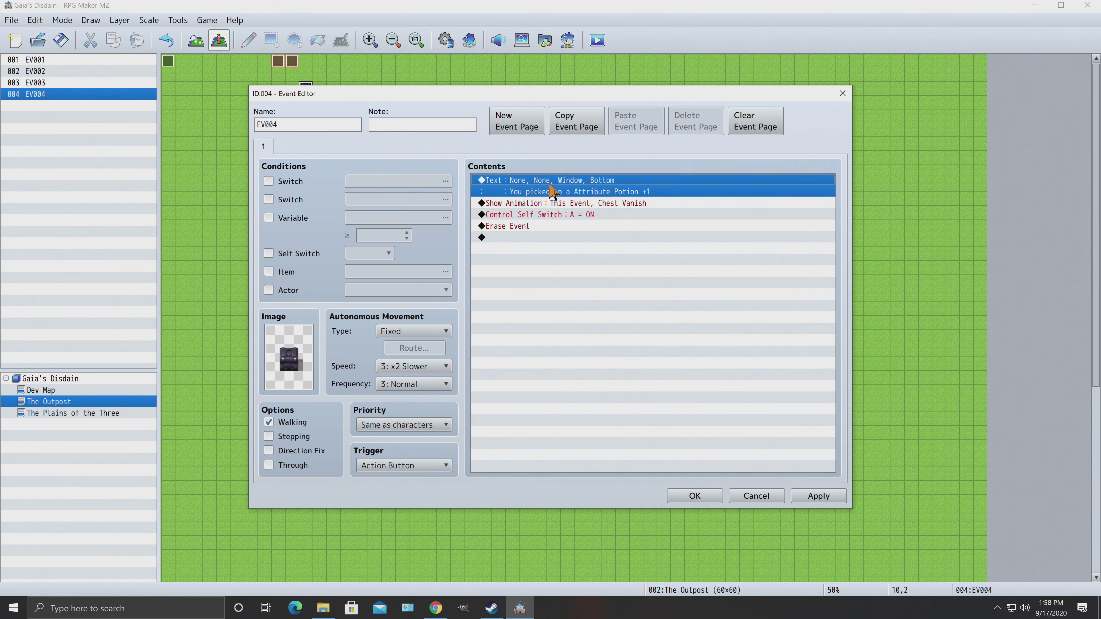
# Step: Add a Change Weapons command at the end of EV004's contents that increases Bone Spiked Club by 1
pyautogui.rightClick(547, 237)
pyautogui.click(561, 247)
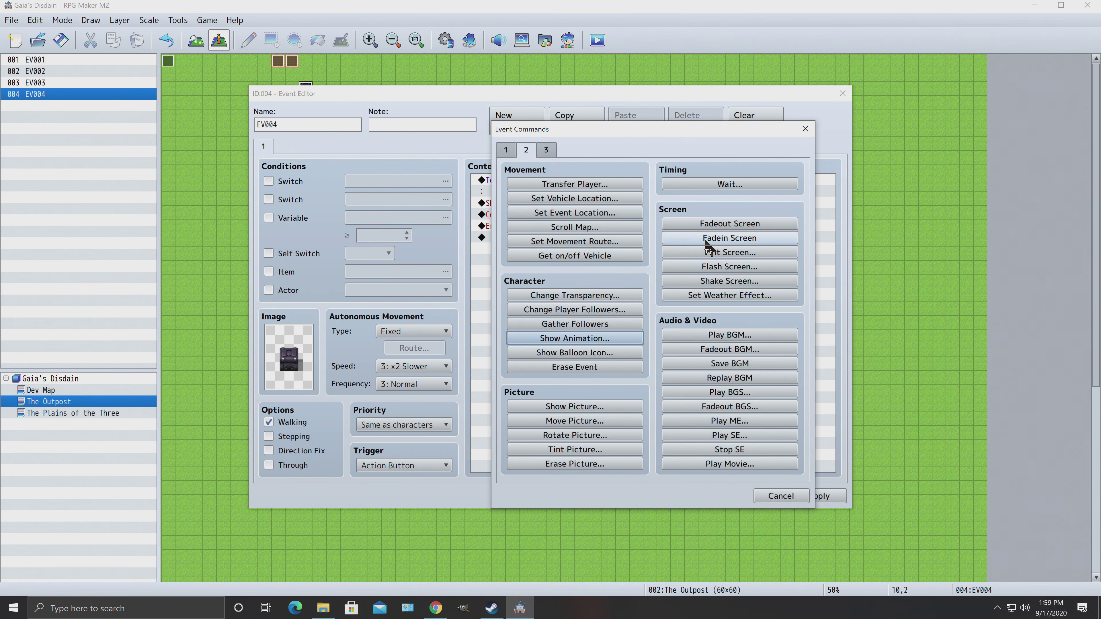
pyautogui.click(541, 151)
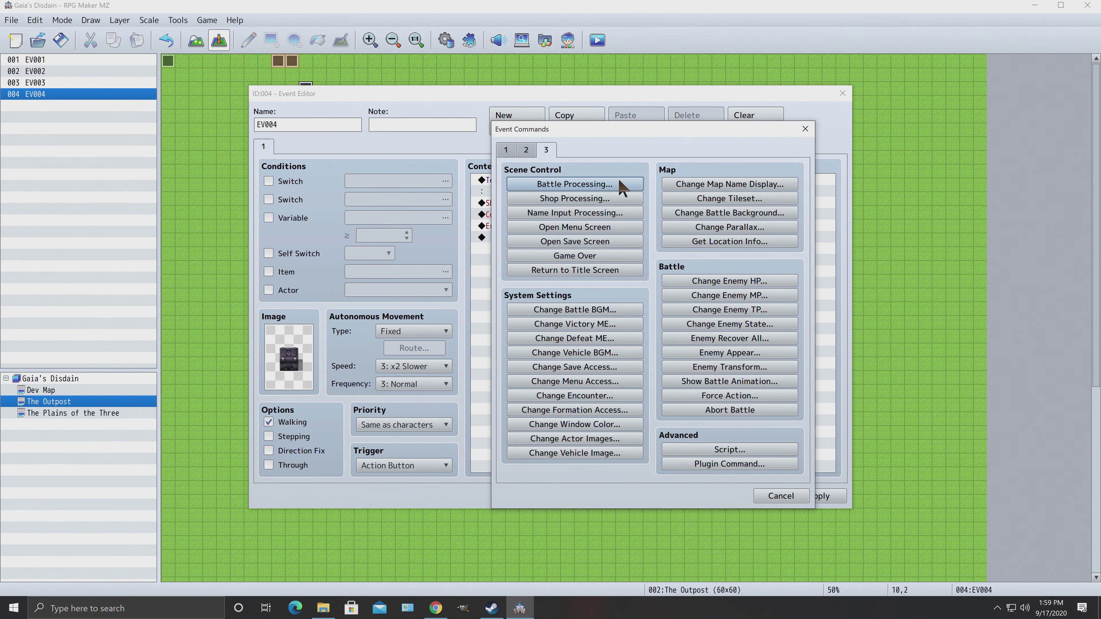
pyautogui.click(506, 151)
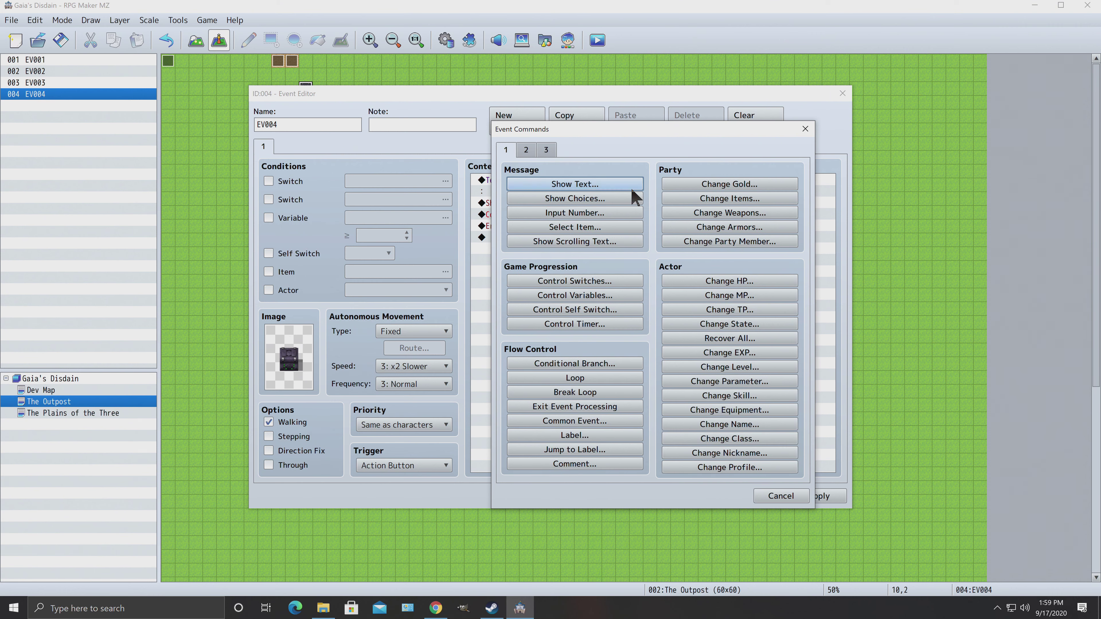
pyautogui.click(676, 212)
pyautogui.click(640, 263)
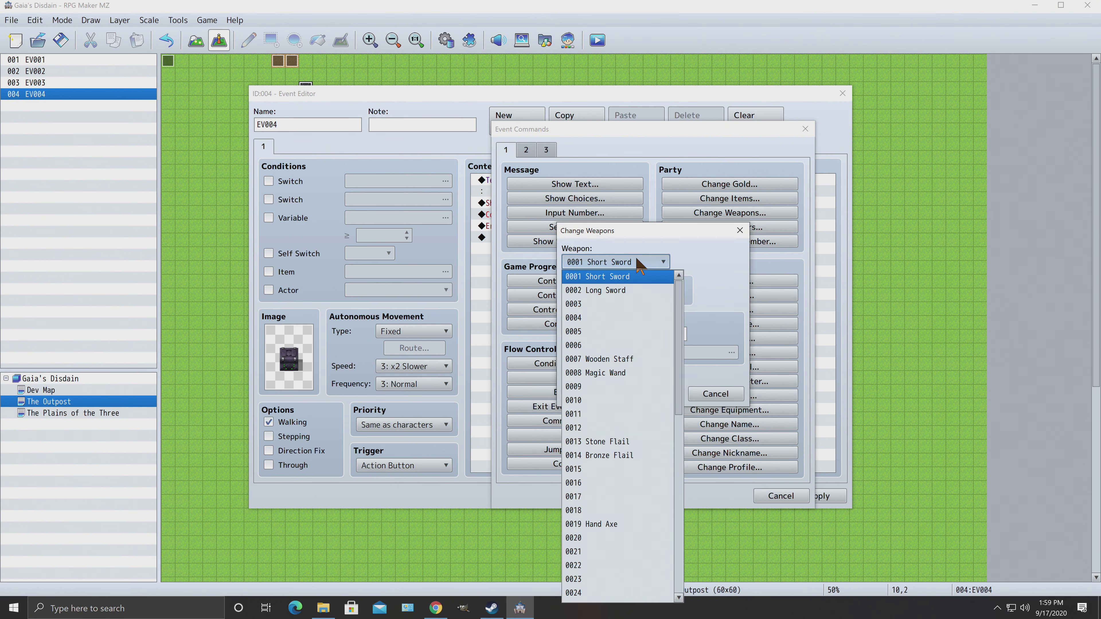
pyautogui.scroll(-3, 589, 537)
pyautogui.scroll(-8, 589, 537)
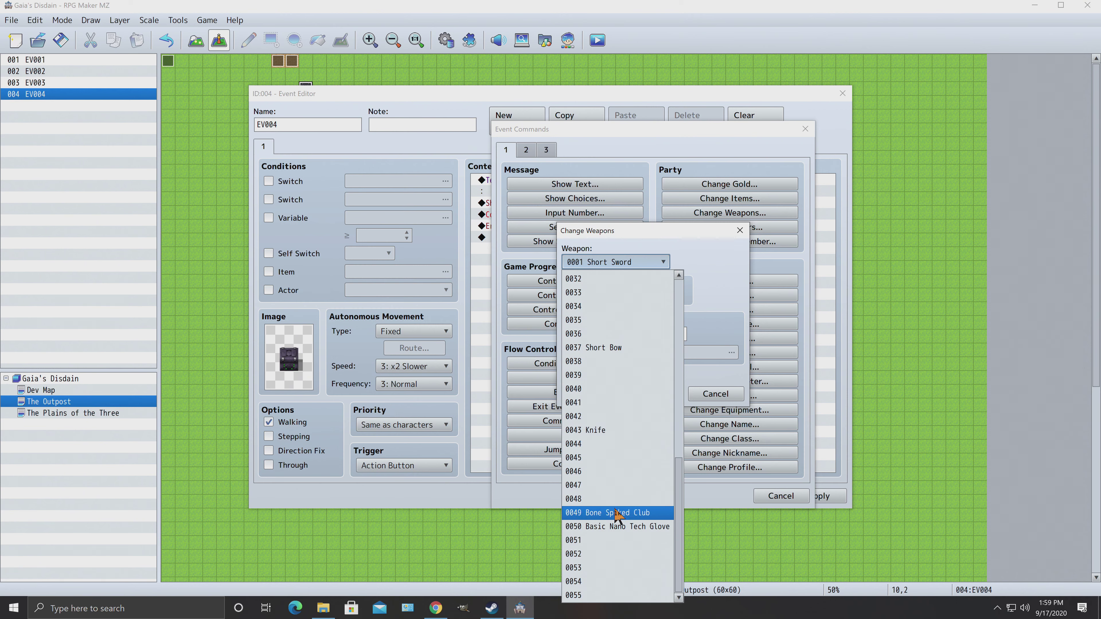
pyautogui.click(619, 513)
pyautogui.click(654, 393)
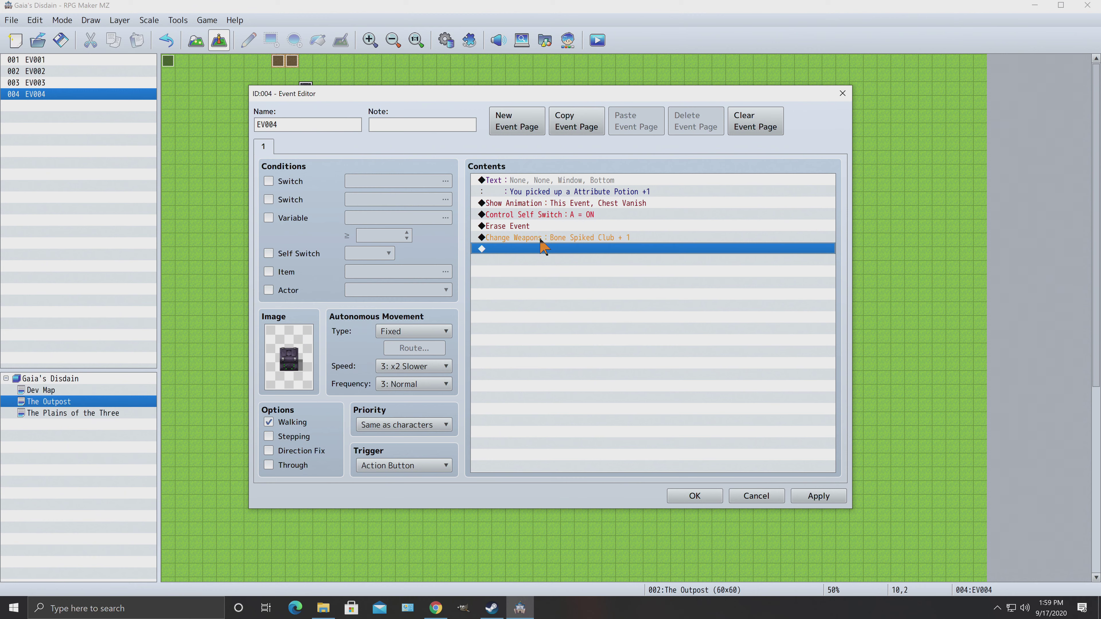
# Step: Try to move the Change Weapons command above the Text command by cutting and pasting, and delete the duplicated Text command
pyautogui.click(546, 181)
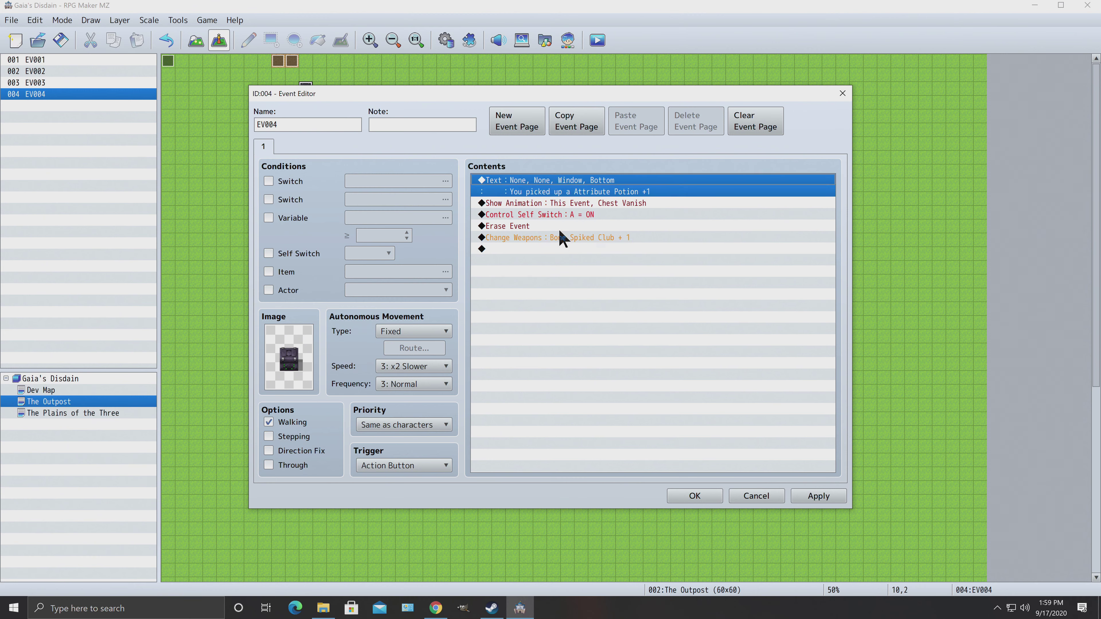
pyautogui.rightClick(562, 239)
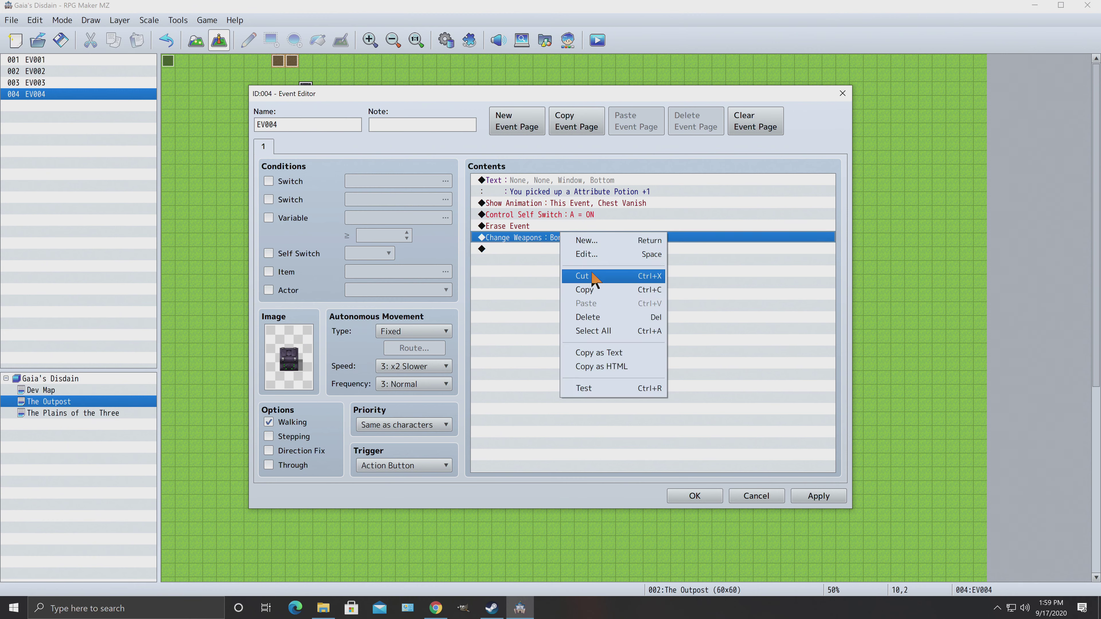
pyautogui.click(606, 276)
pyautogui.rightClick(663, 180)
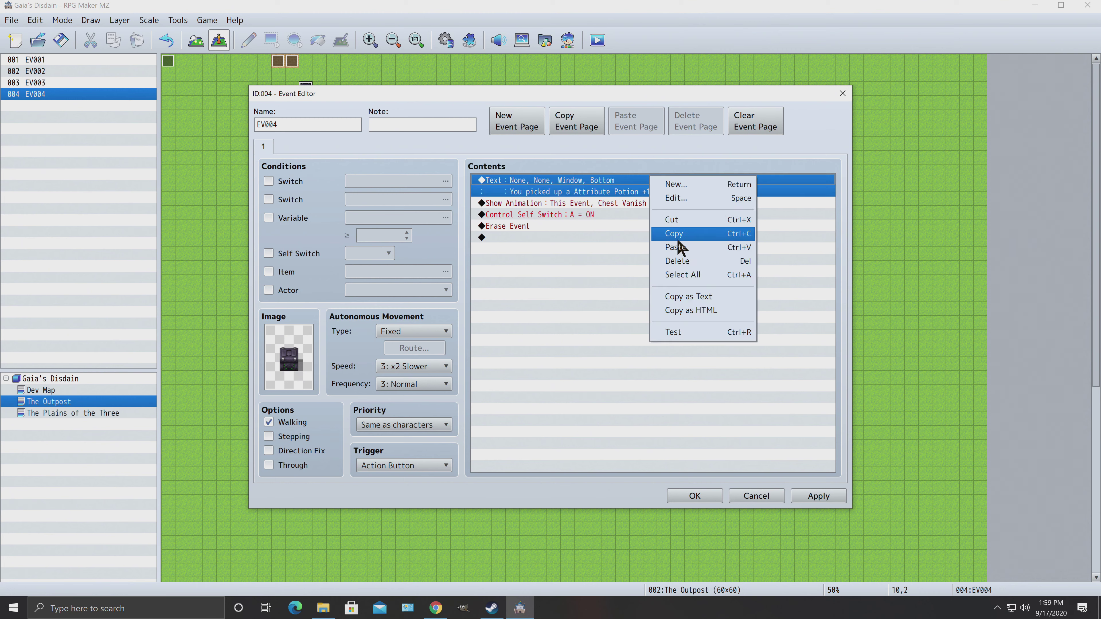
pyautogui.click(677, 236)
pyautogui.rightClick(663, 180)
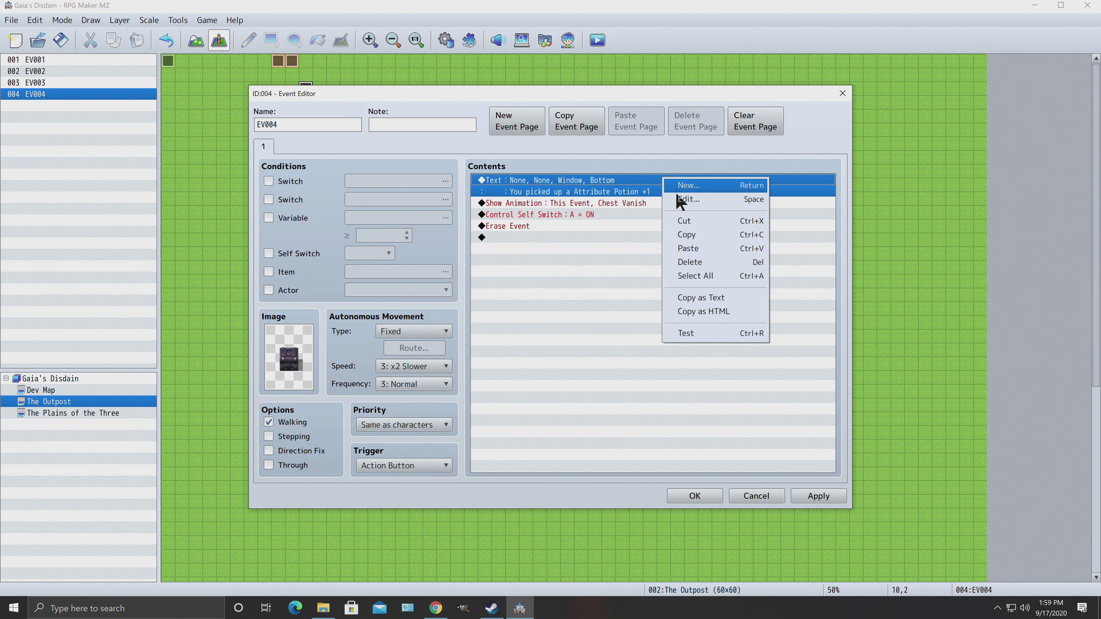
pyautogui.click(685, 244)
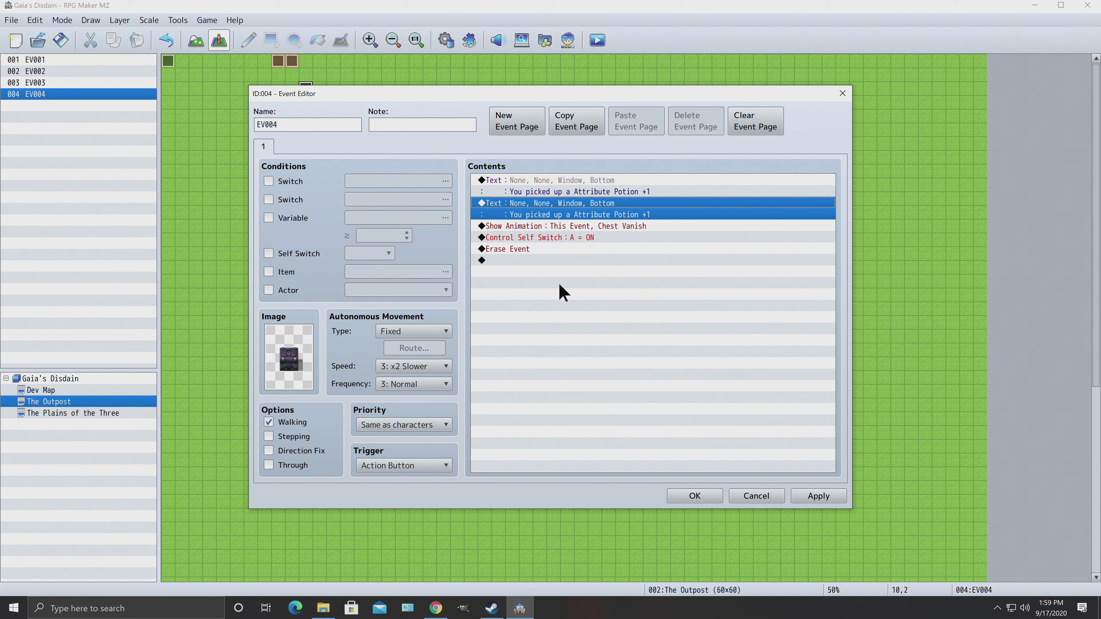
pyautogui.rightClick(558, 207)
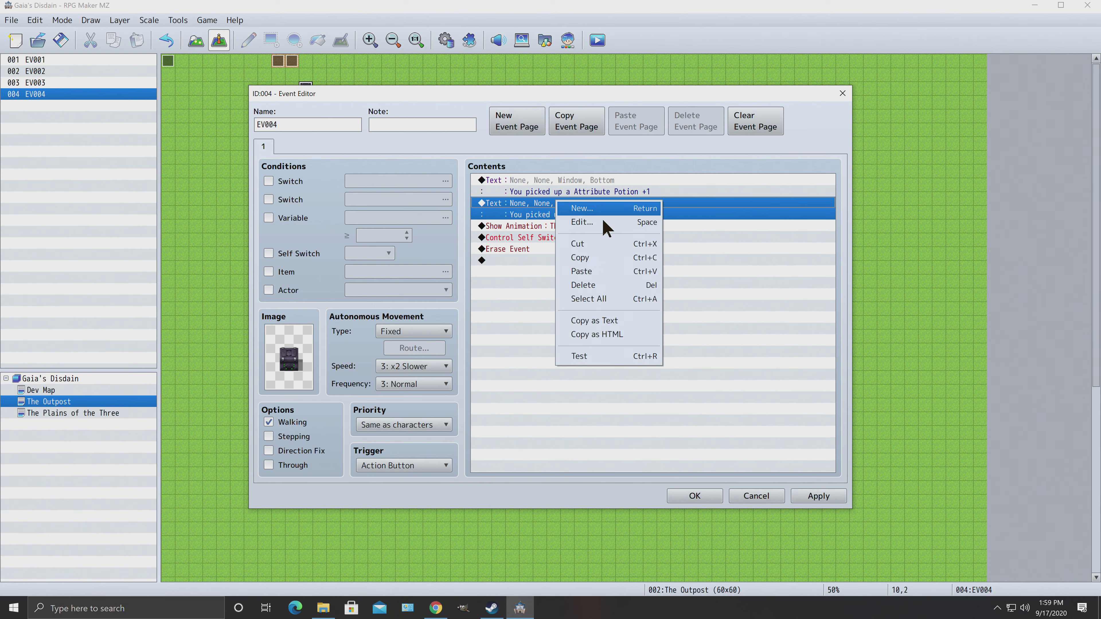
pyautogui.click(583, 294)
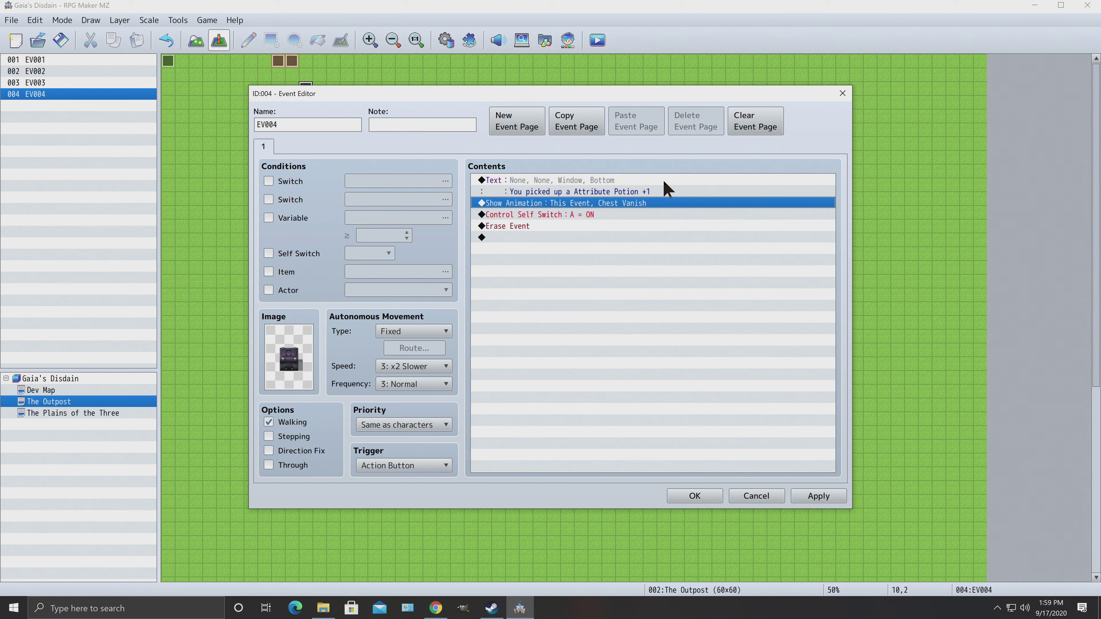
# Step: Insert a Change Weapons command above EV004's Text command that increases Bone Spiked Club by 1
pyautogui.click(650, 181)
pyautogui.rightClick(650, 181)
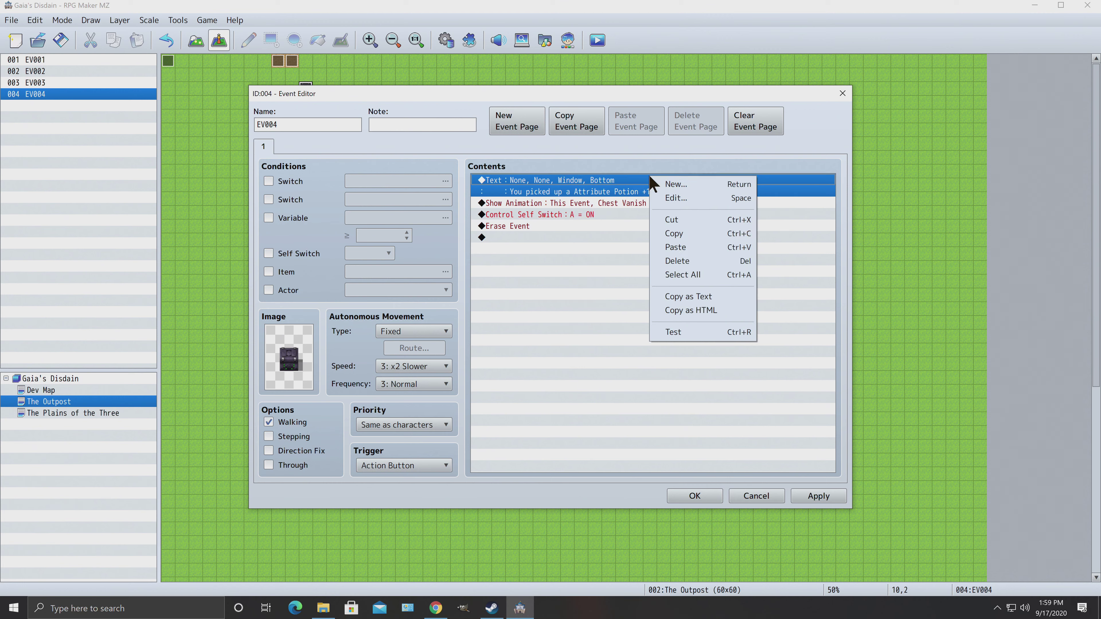
pyautogui.click(668, 182)
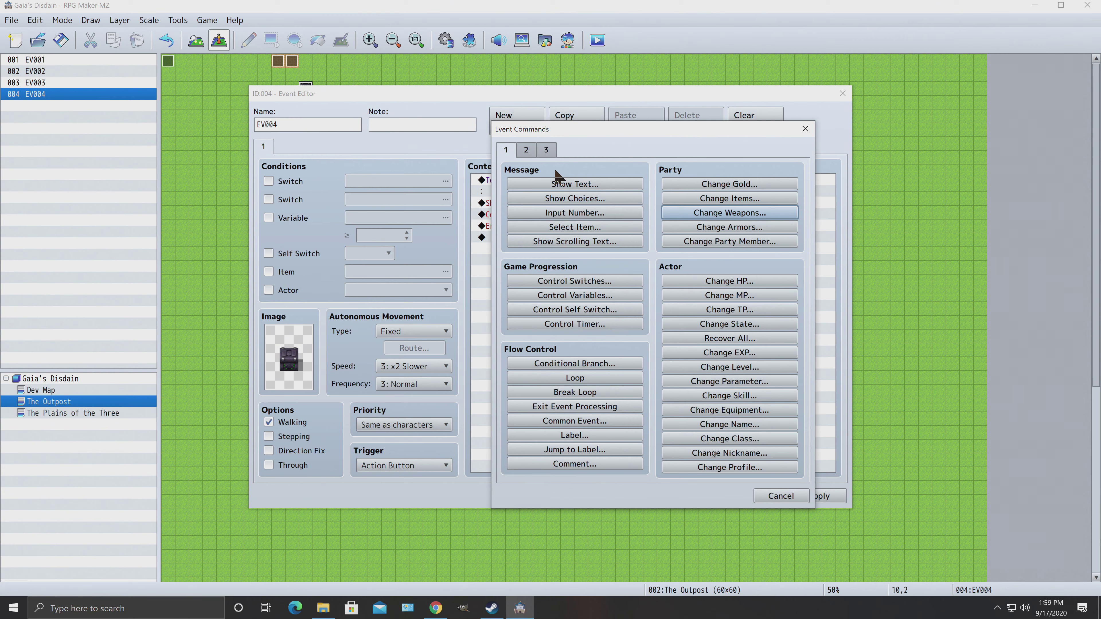
pyautogui.click(740, 213)
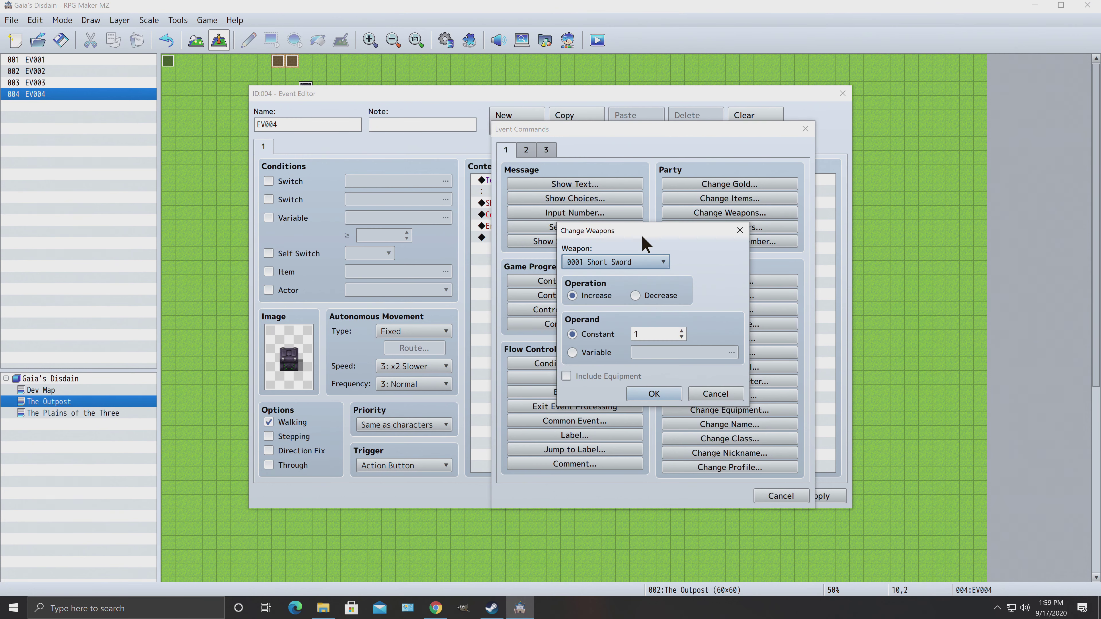
pyautogui.click(632, 262)
pyautogui.scroll(-6, 667, 434)
pyautogui.scroll(-6, 667, 435)
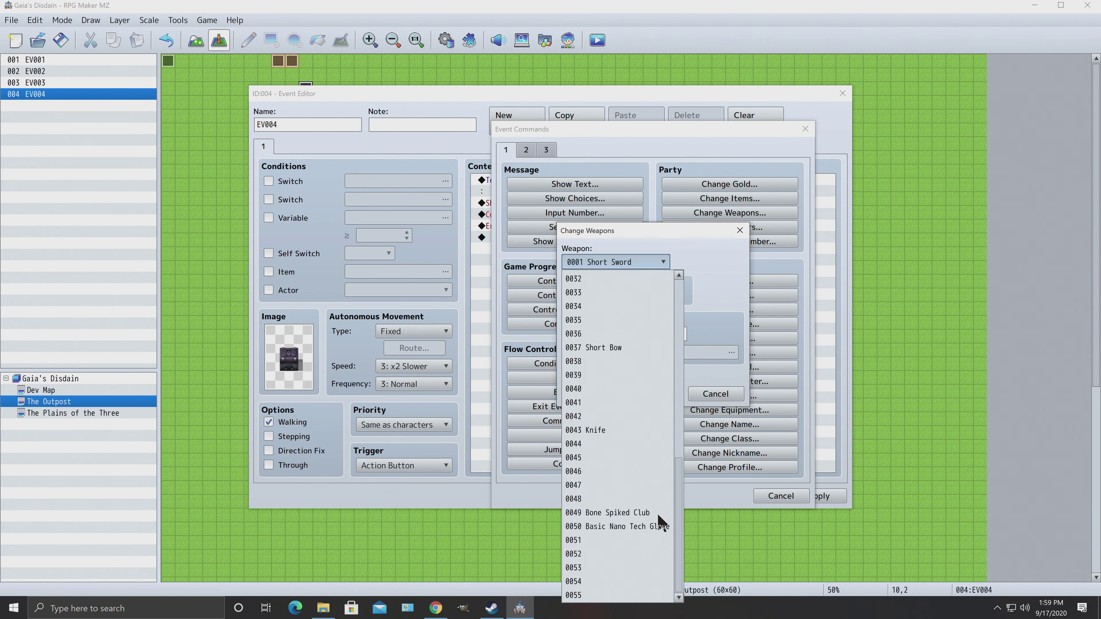
pyautogui.click(634, 521)
pyautogui.click(668, 392)
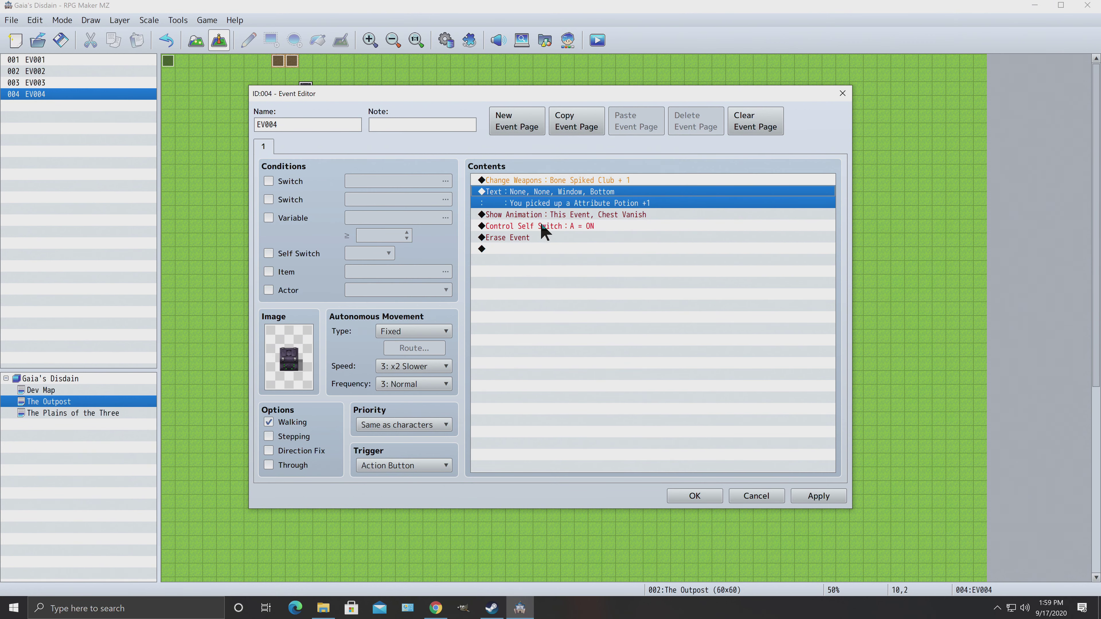
# Step: Change the chest's message text to "You picked up a Bone Spiked Club" and apply the event changes
pyautogui.rightClick(562, 205)
pyautogui.click(587, 223)
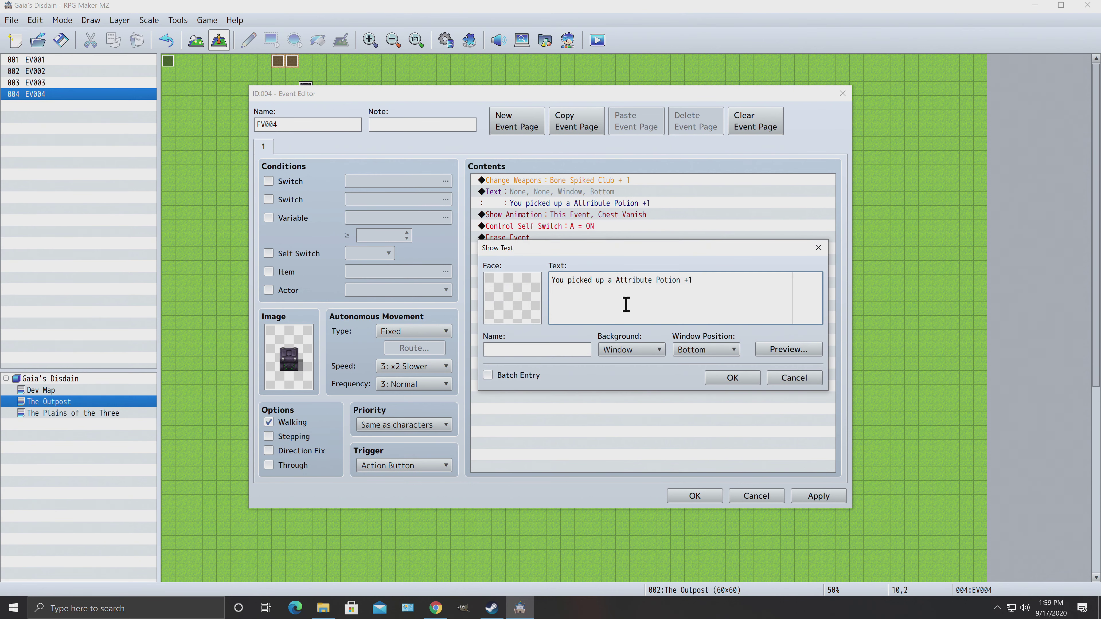
pyautogui.moveTo(696, 280); pyautogui.dragTo(620, 279)
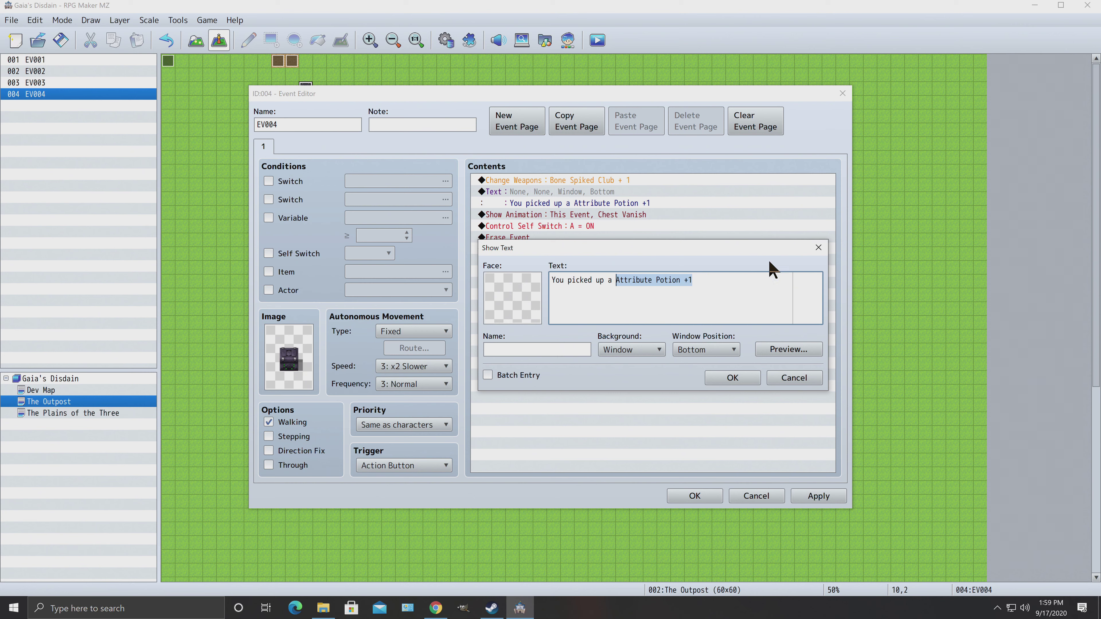
pyautogui.write('Bone Spiked ')
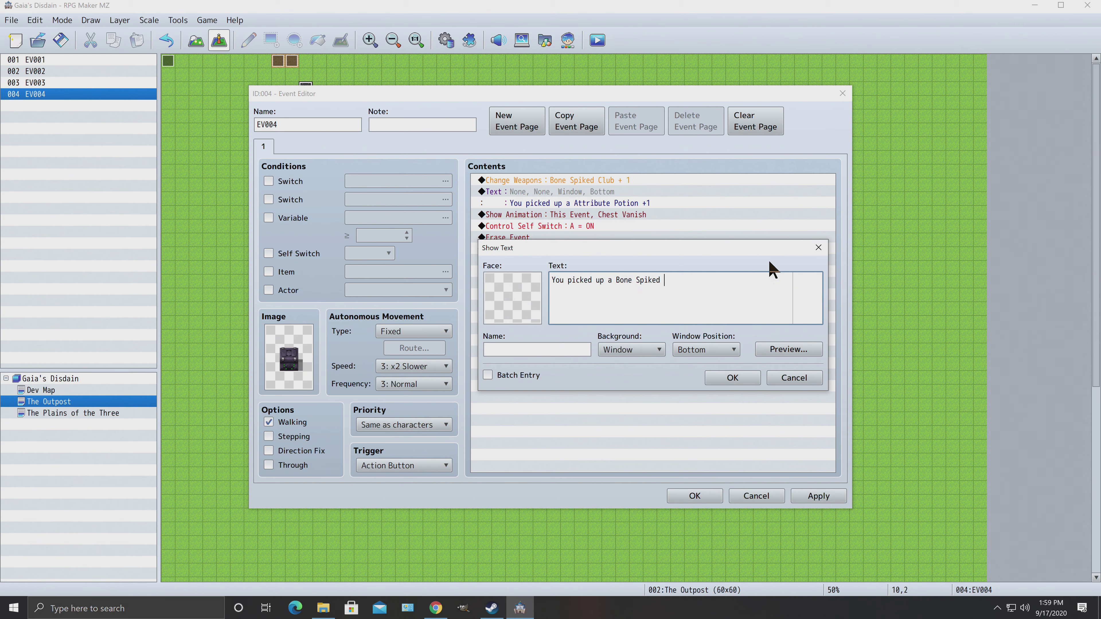
pyautogui.write('Club')
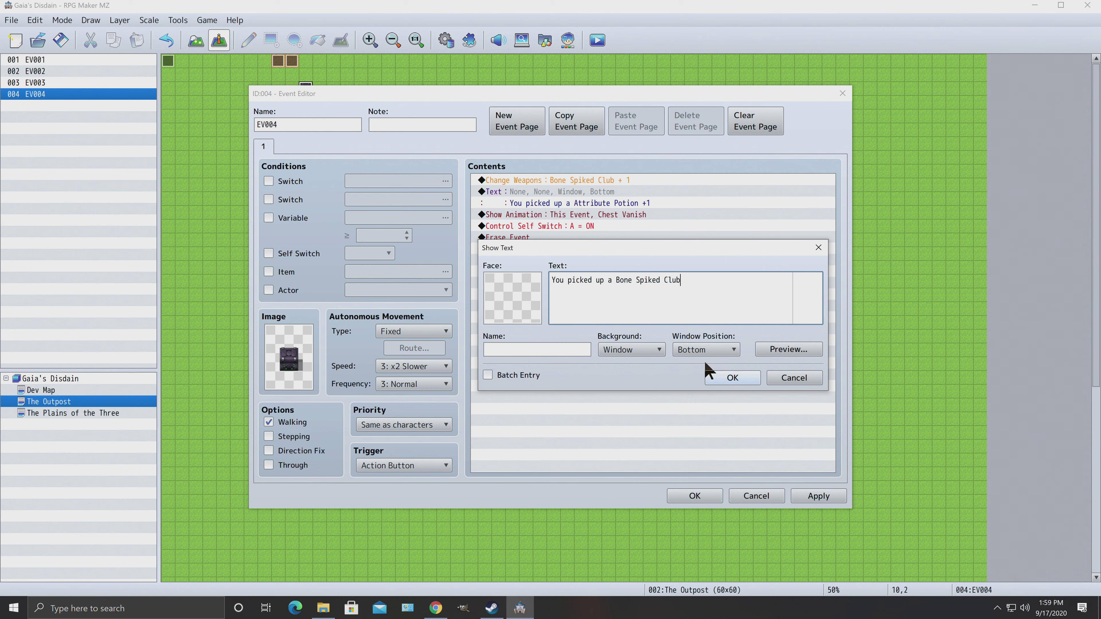
pyautogui.click(732, 377)
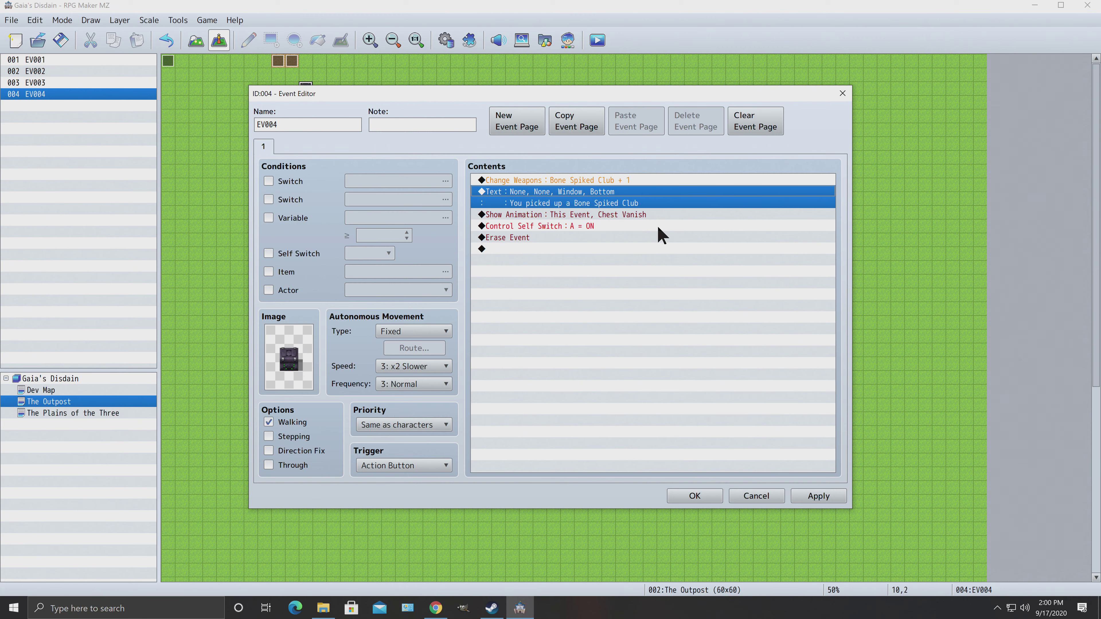
pyautogui.click(642, 201)
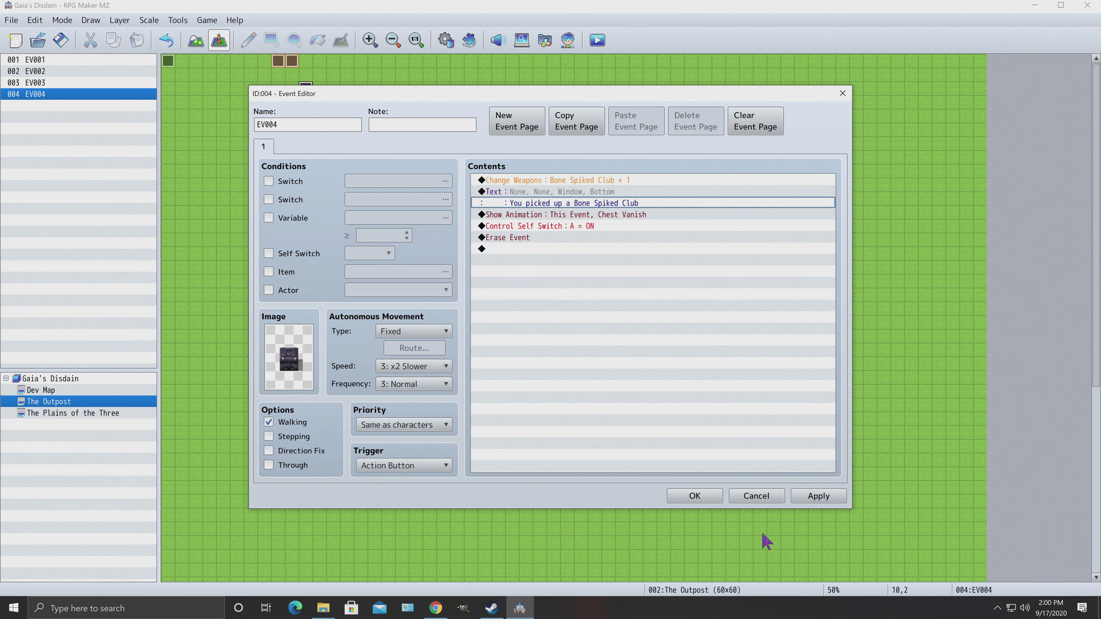
pyautogui.click(817, 497)
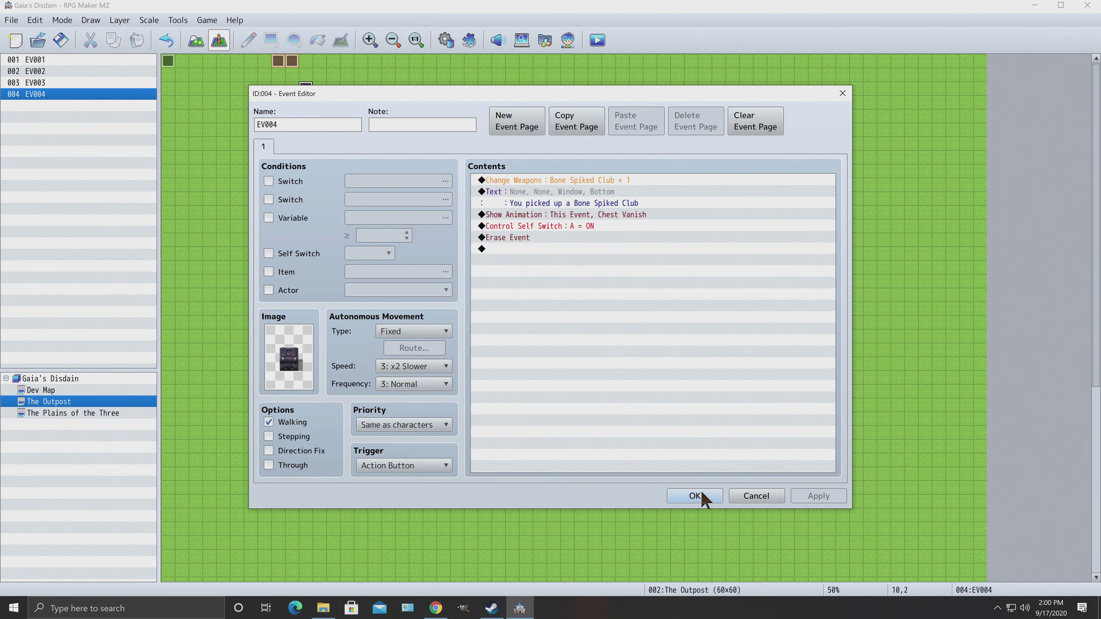
# Step: Confirm the chest event, save the game changes and start a new game in playtest
pyautogui.click(701, 497)
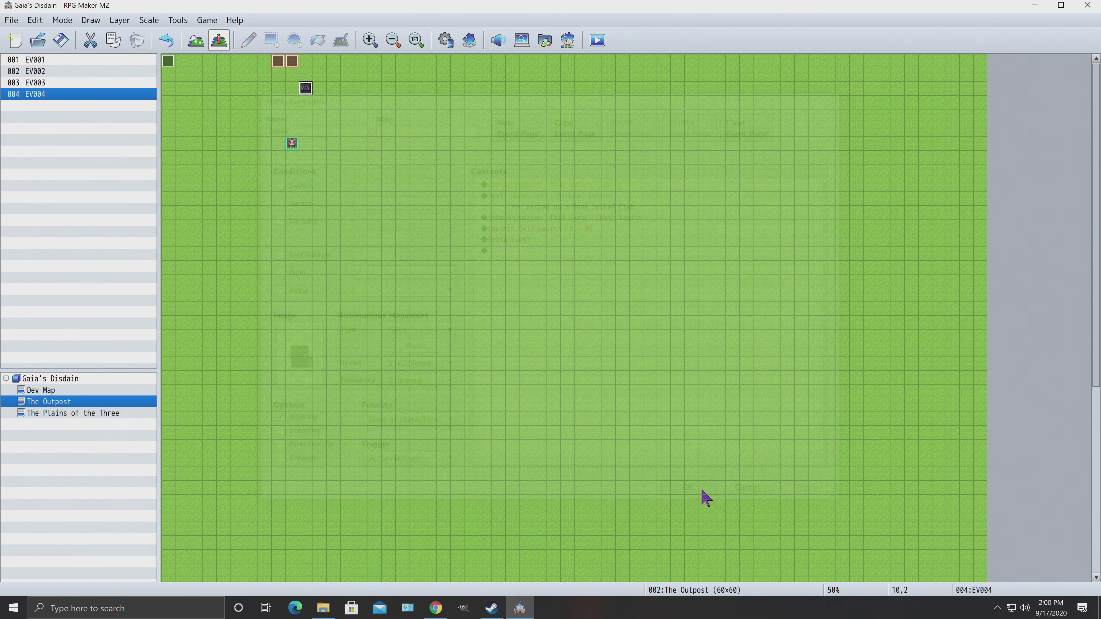
pyautogui.click(597, 40)
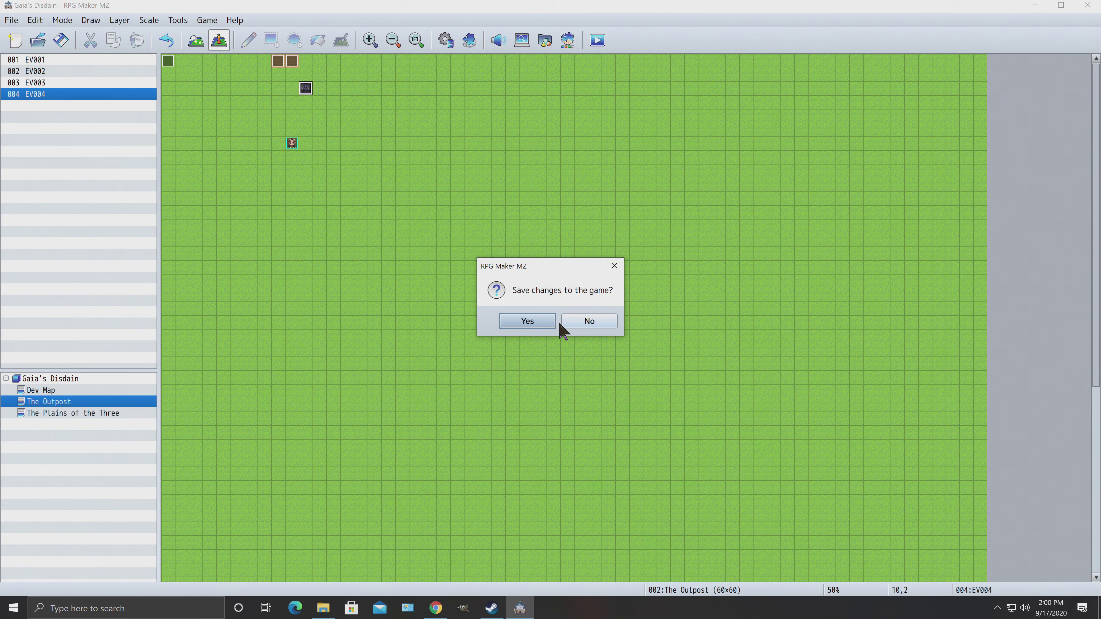
pyautogui.click(528, 321)
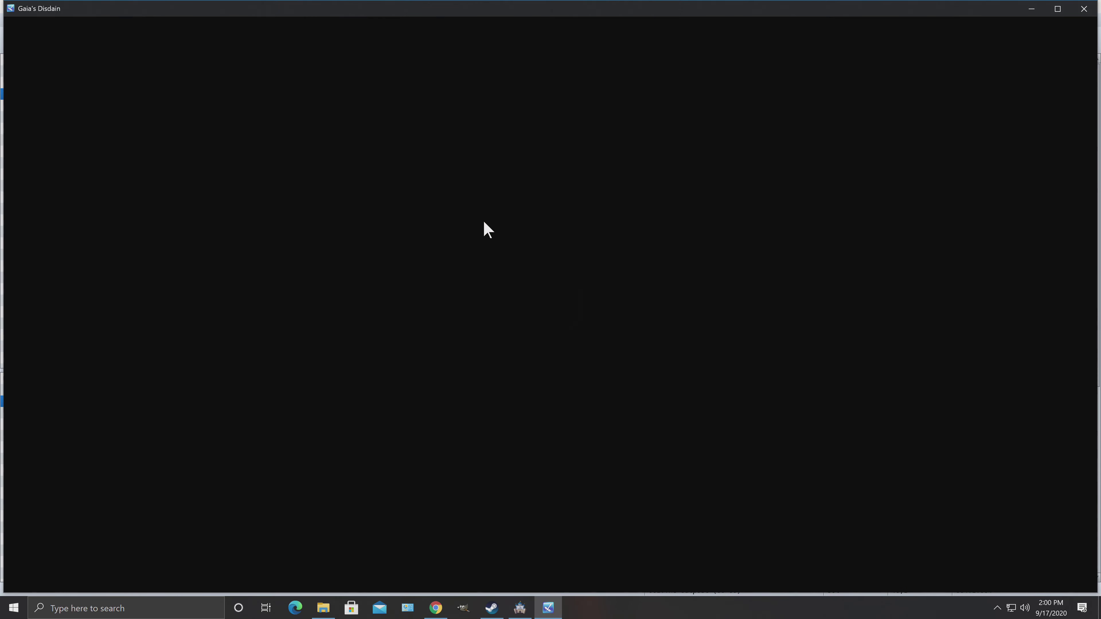
pyautogui.press('Up')
pyautogui.press('Return')
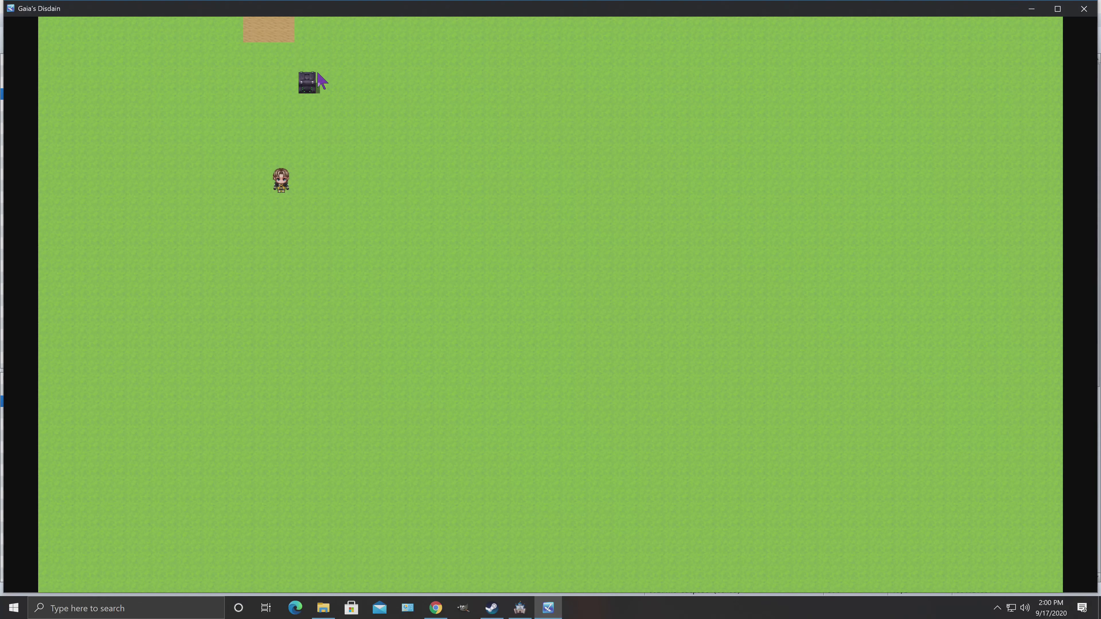
# Step: Collect the chest's weapon in the playtest and equip the Bone Spiked Club in CL0-N3's Weapon slot
pyautogui.click(306, 83)
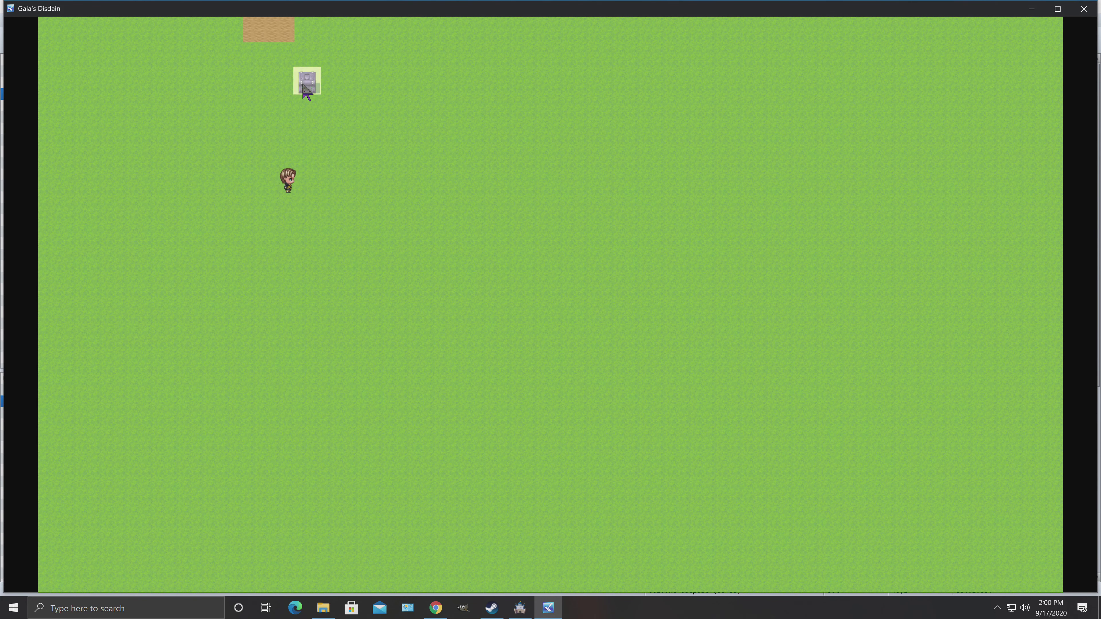
pyautogui.click(456, 278)
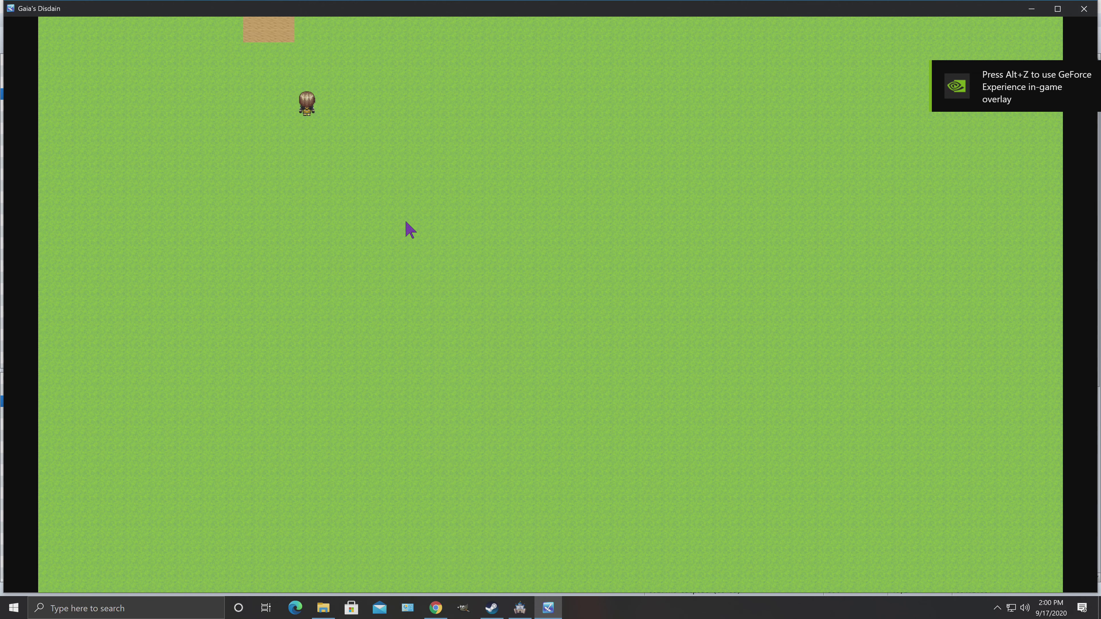
pyautogui.rightClick(391, 199)
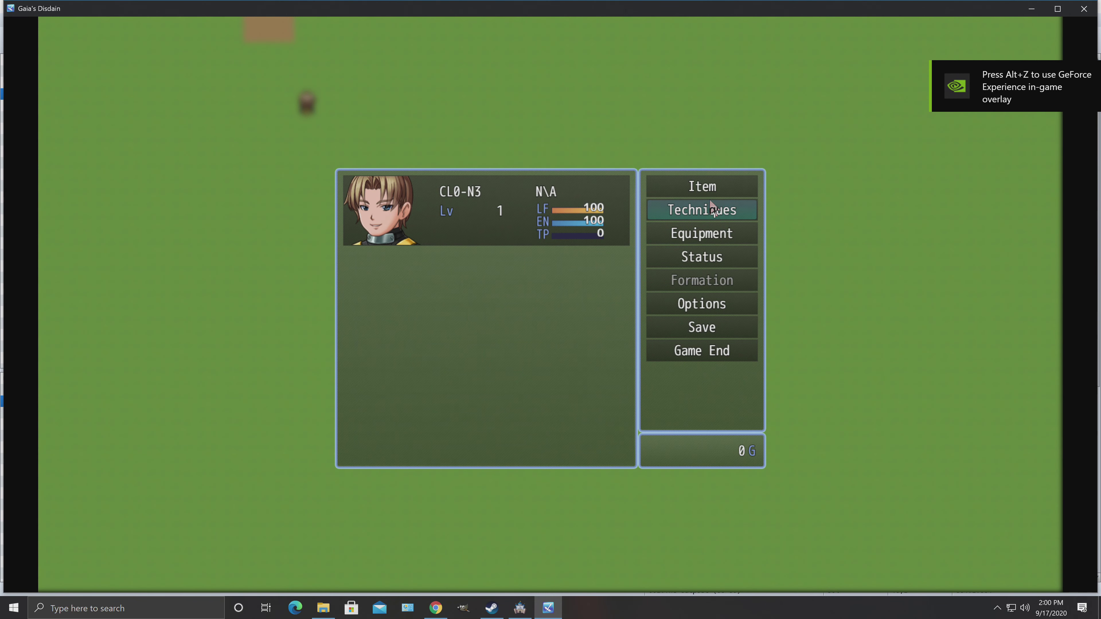
pyautogui.click(686, 240)
pyautogui.click(607, 212)
pyautogui.click(524, 193)
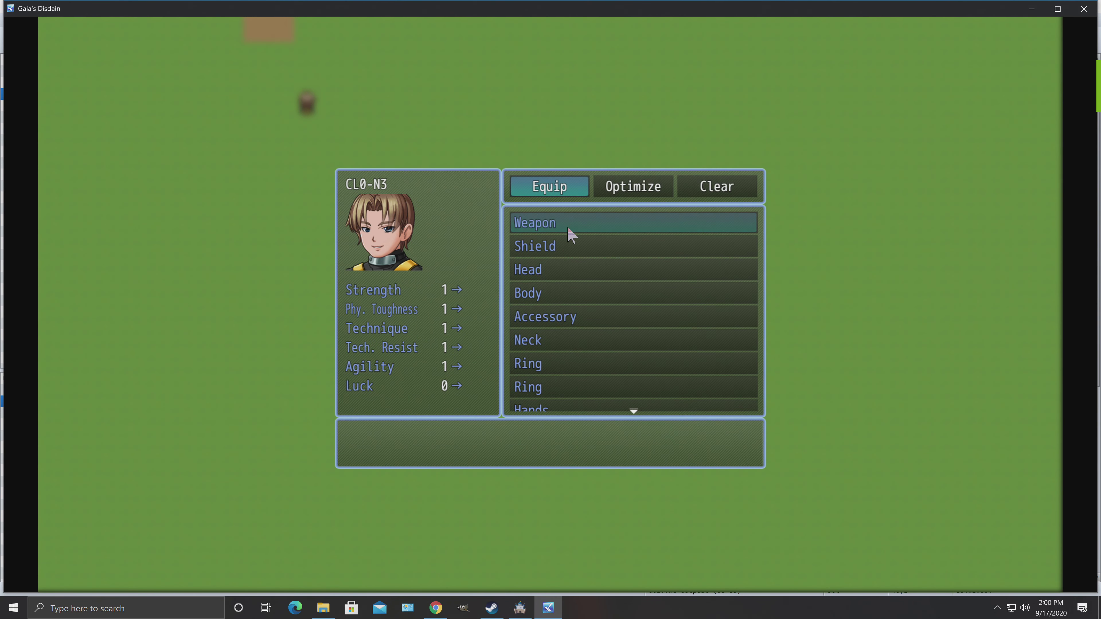
pyautogui.click(566, 225)
pyautogui.click(582, 231)
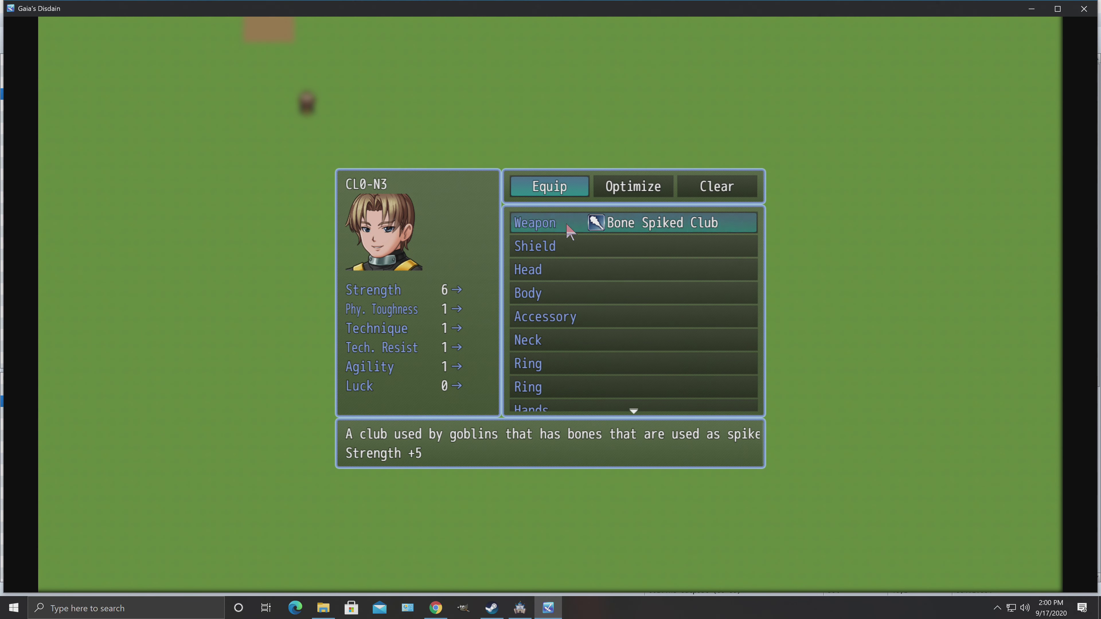
pyautogui.rightClick(507, 236)
pyautogui.rightClick(507, 236)
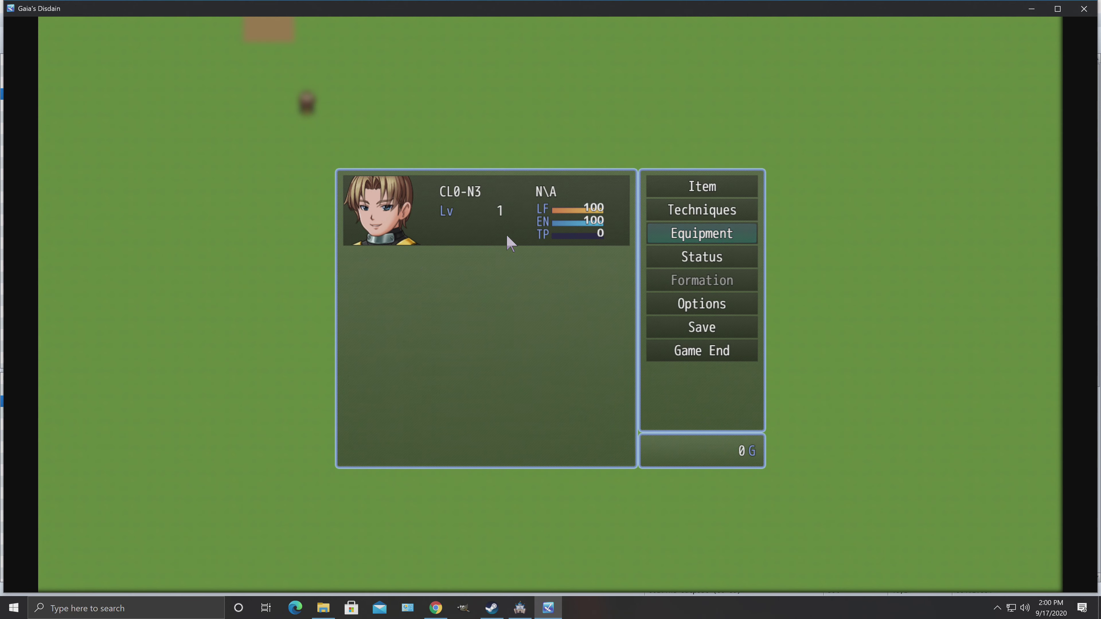
pyautogui.rightClick(508, 239)
# Step: Examine CL0-N3's status screen for the stats and equipped weapon, and return to the map
pyautogui.click(254, 104)
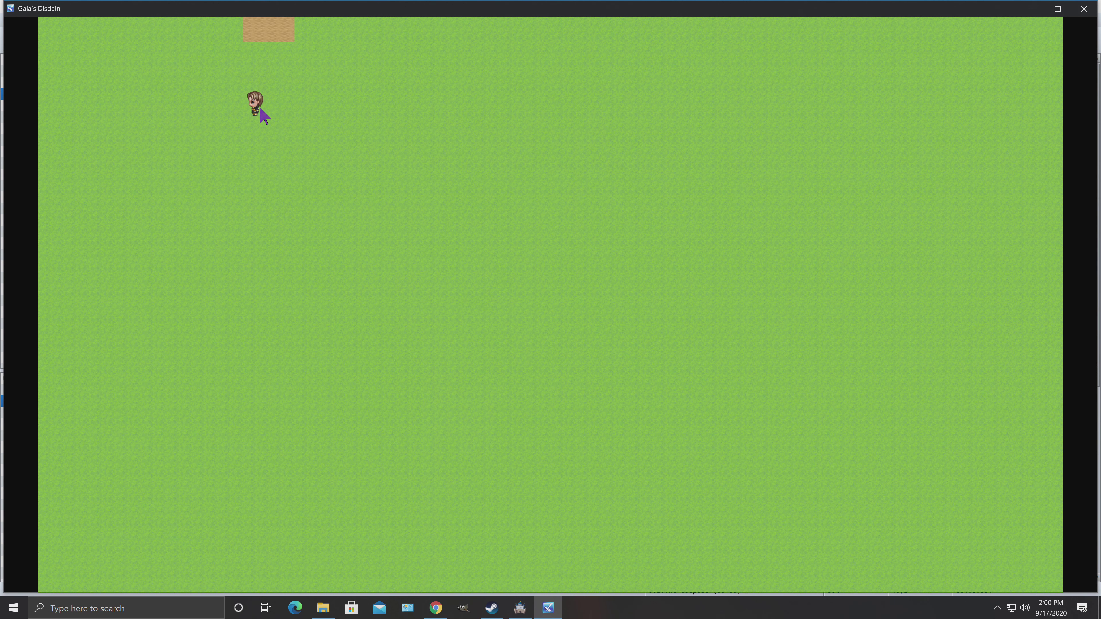
pyautogui.rightClick(270, 81)
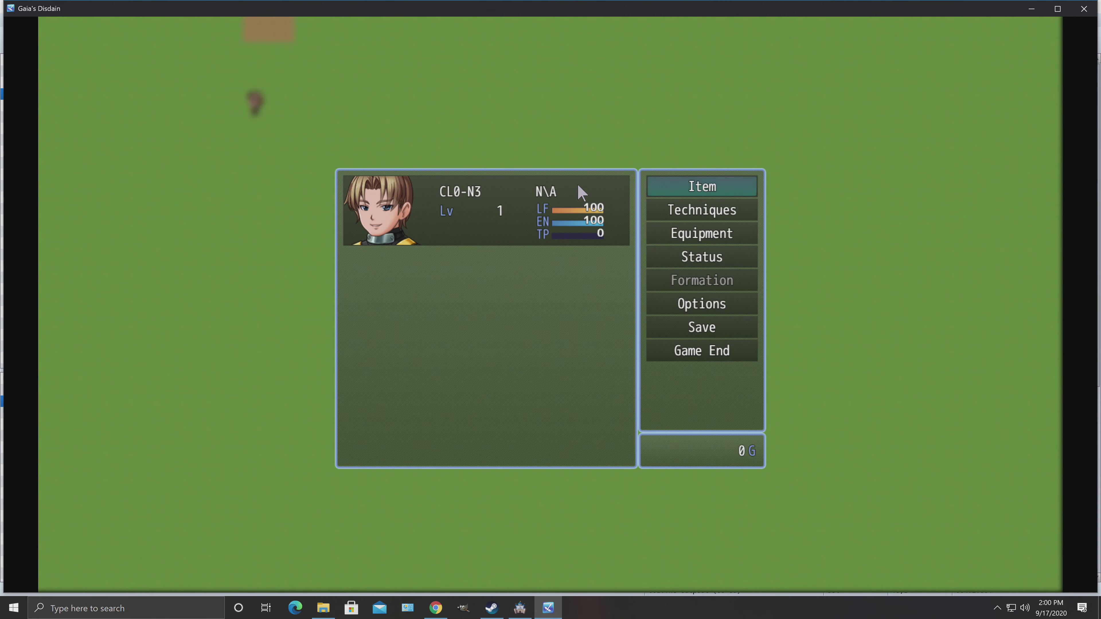
pyautogui.click(690, 260)
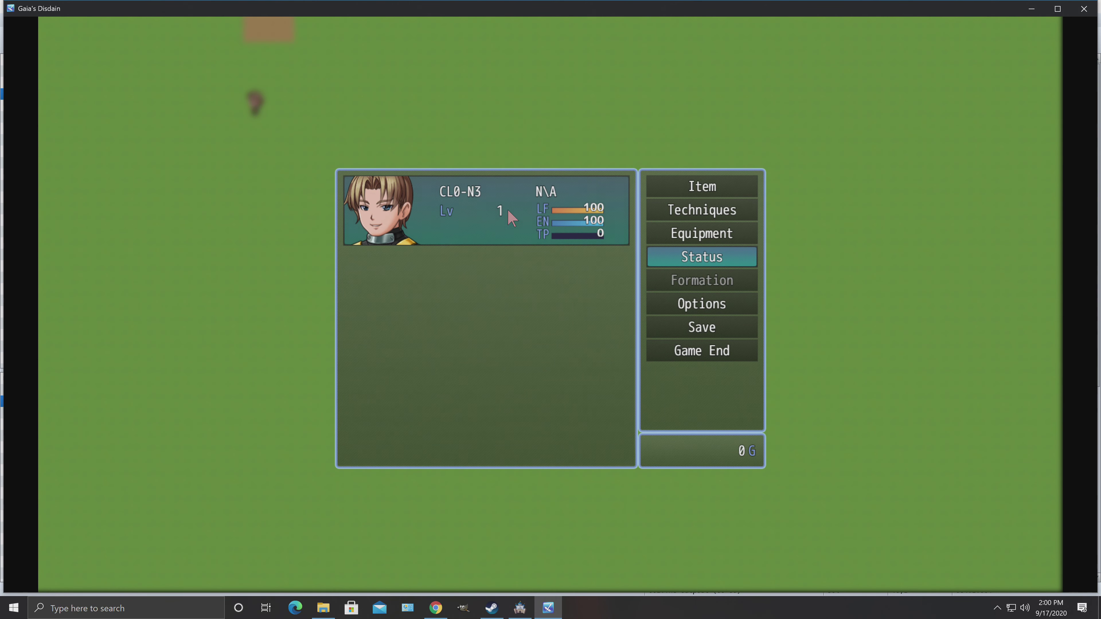
pyautogui.click(508, 208)
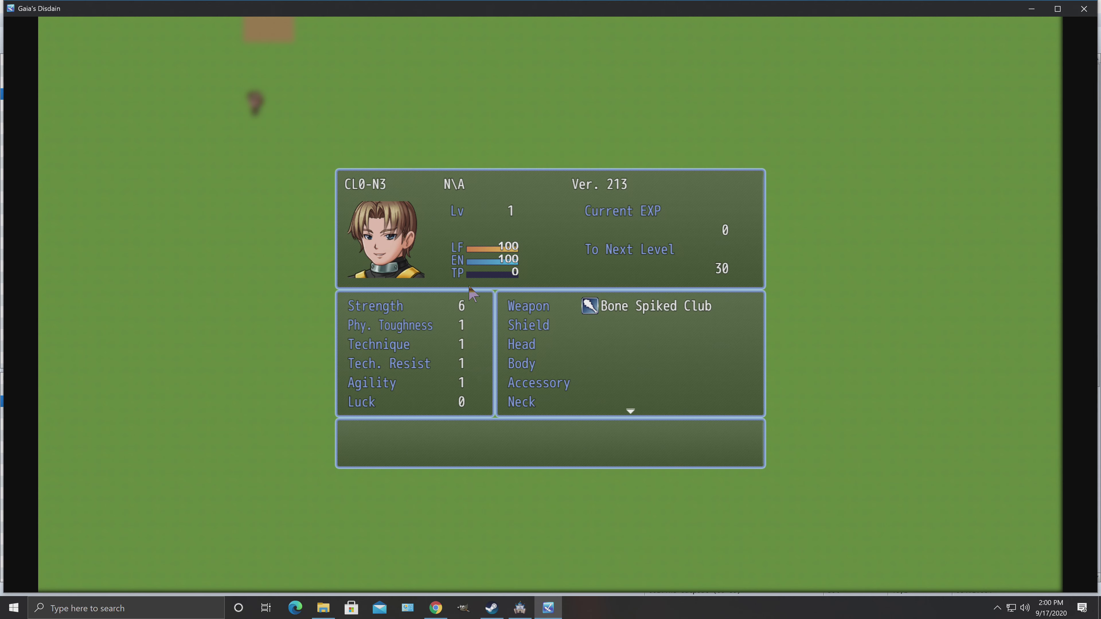
pyautogui.rightClick(449, 355)
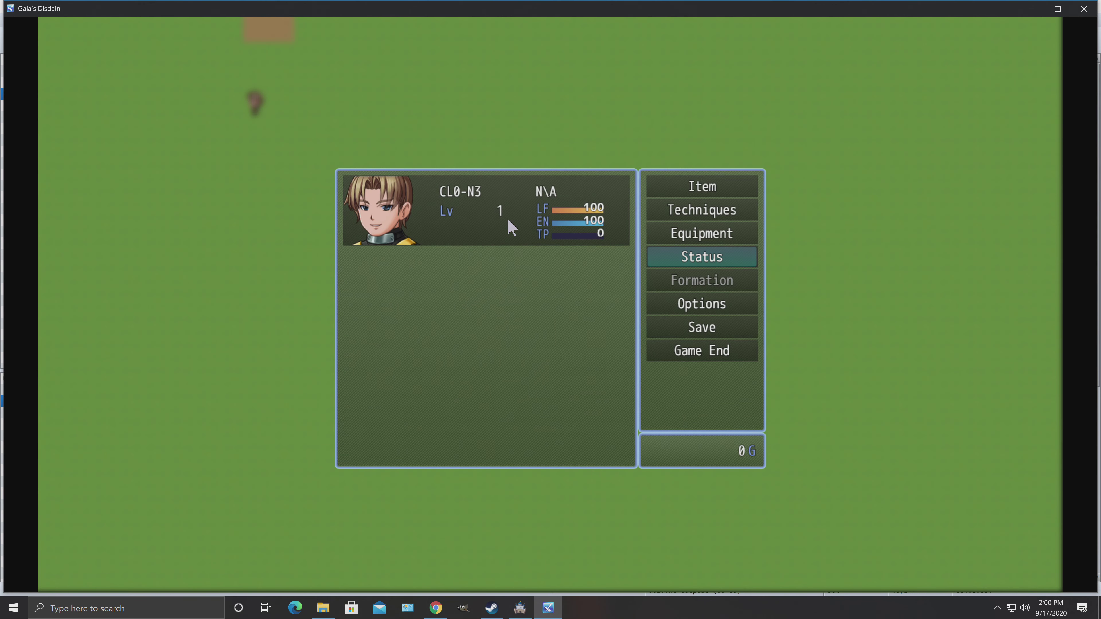
pyautogui.rightClick(482, 148)
# Step: Walk to The Plains of the Three, try interacting with the roaming monster, and end the playtest
pyautogui.click(249, 36)
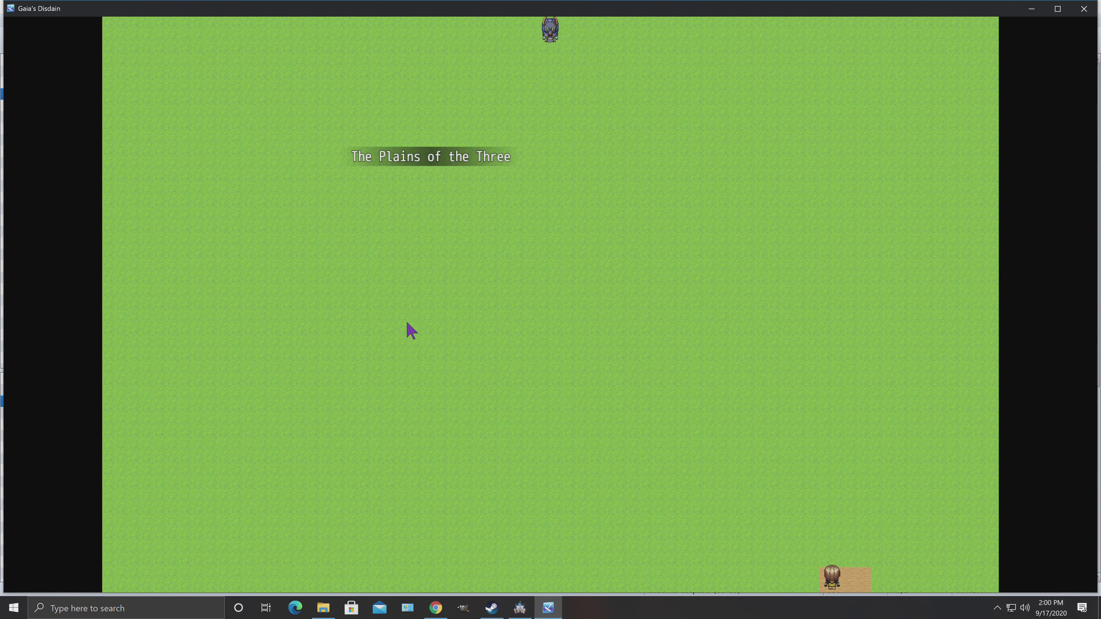
pyautogui.moveTo(410, 331)
pyautogui.mouseDown()
pyautogui.moveTo(460, 312)
pyautogui.moveTo(461, 324)
pyautogui.moveTo(427, 255)
pyautogui.moveTo(467, 202)
pyautogui.moveTo(579, 178)
pyautogui.moveTo(576, 157)
pyautogui.moveTo(548, 141)
pyautogui.moveTo(555, 79)
pyautogui.moveTo(514, 44)
pyautogui.moveTo(549, 81)
pyautogui.moveTo(507, 184)
pyautogui.moveTo(507, 337)
pyautogui.moveTo(535, 336)
pyautogui.mouseUp()
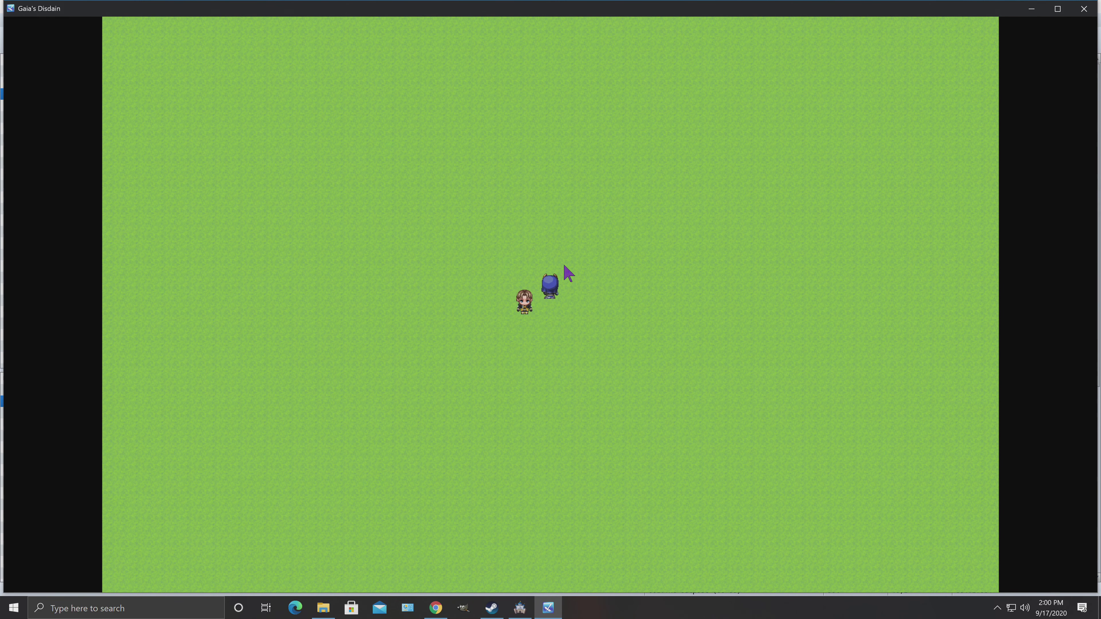
pyautogui.click(542, 319)
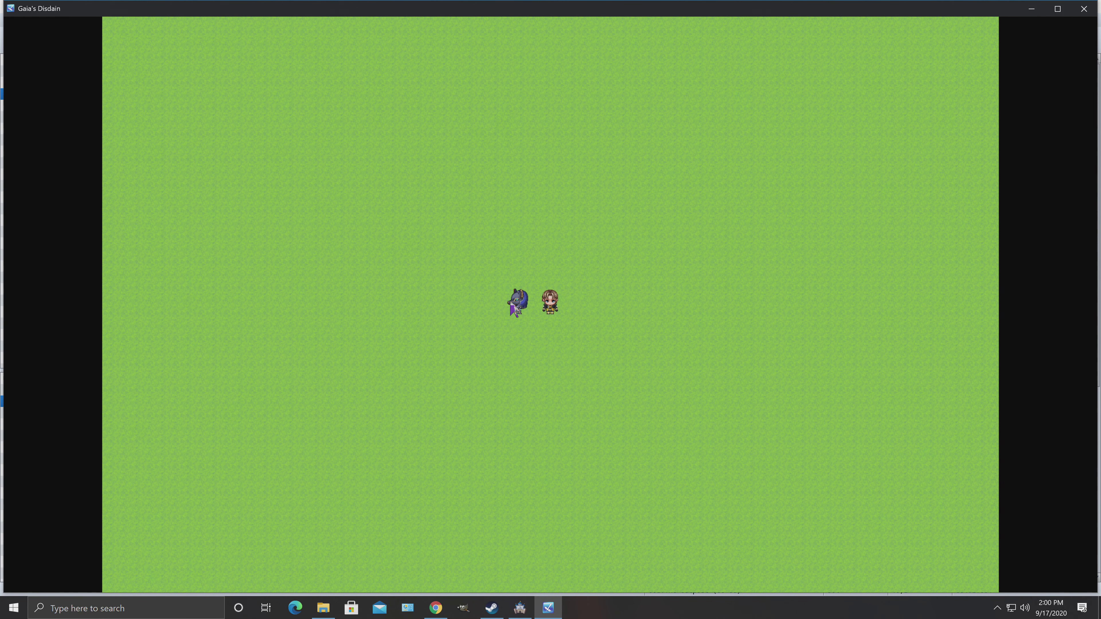
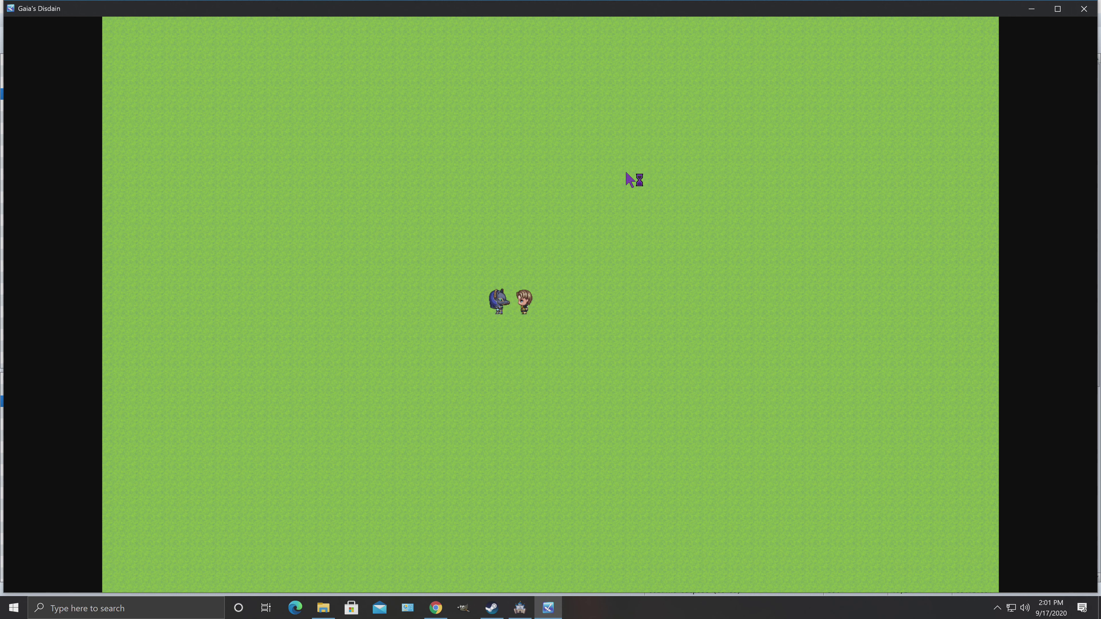
pyautogui.click(1083, 9)
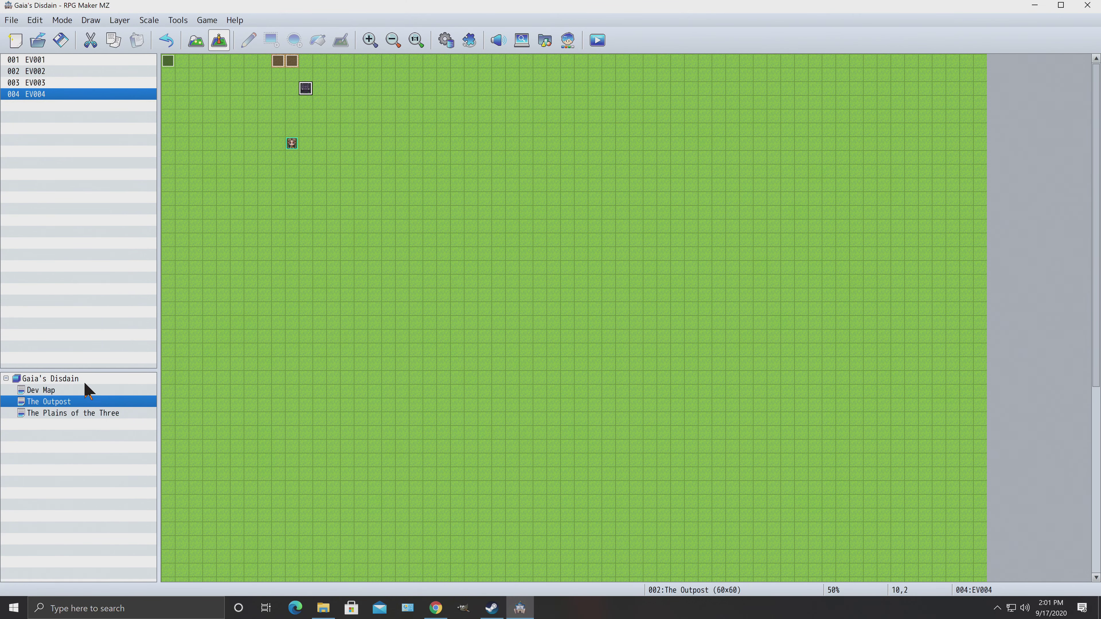
# Step: Open the ROUS 01 event on The Plains of the Three map for editing
pyautogui.click(61, 414)
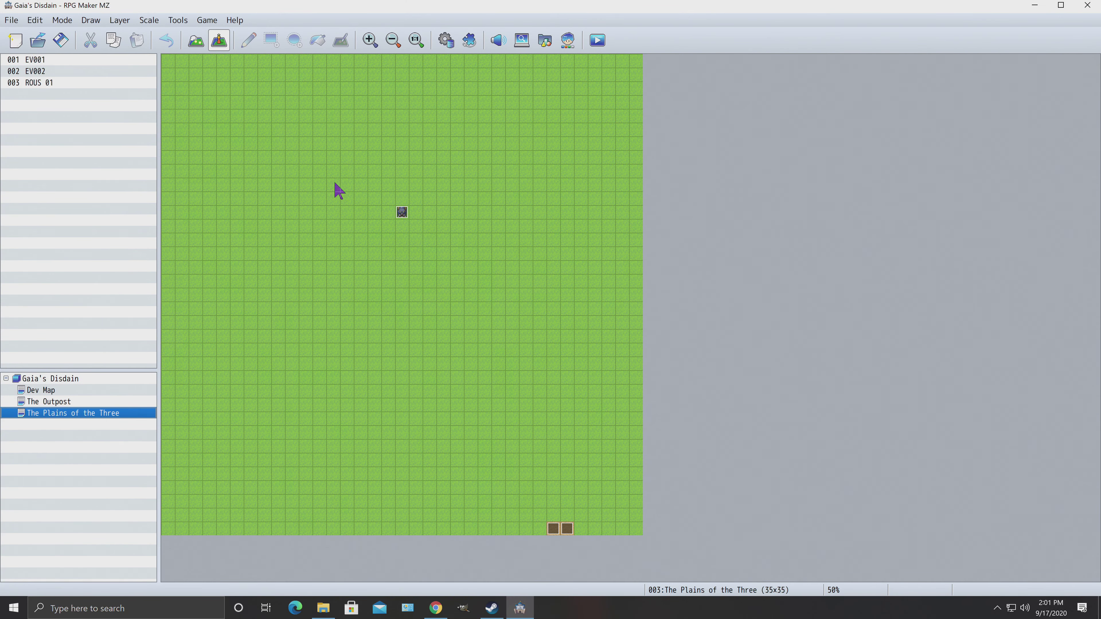
pyautogui.rightClick(399, 217)
pyautogui.click(425, 220)
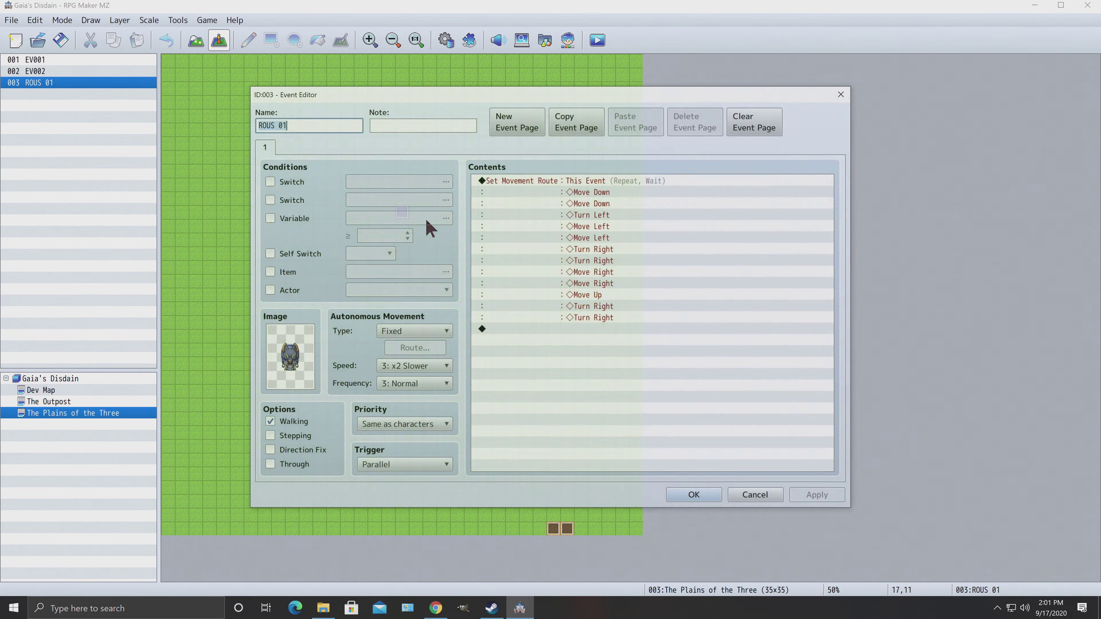
pyautogui.click(593, 192)
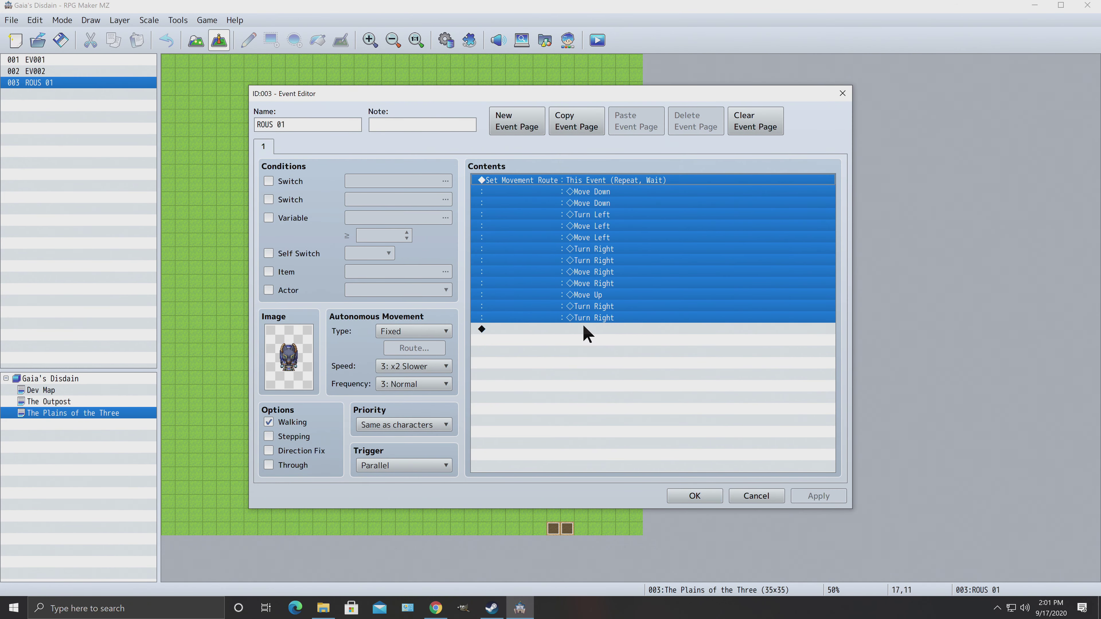
pyautogui.click(505, 331)
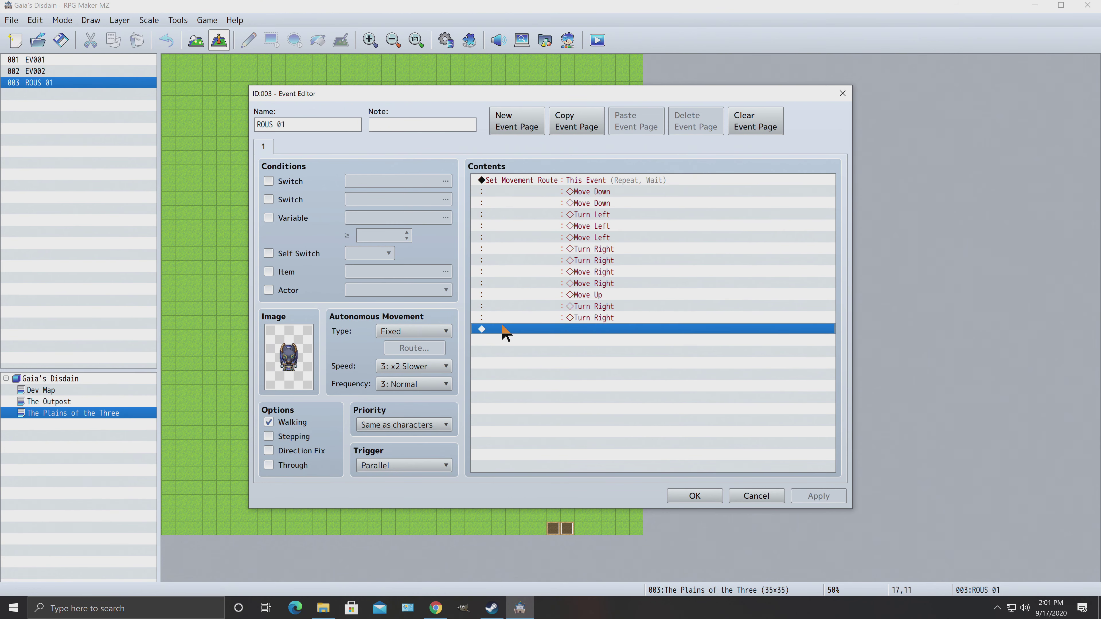
pyautogui.rightClick(505, 332)
pyautogui.click(529, 344)
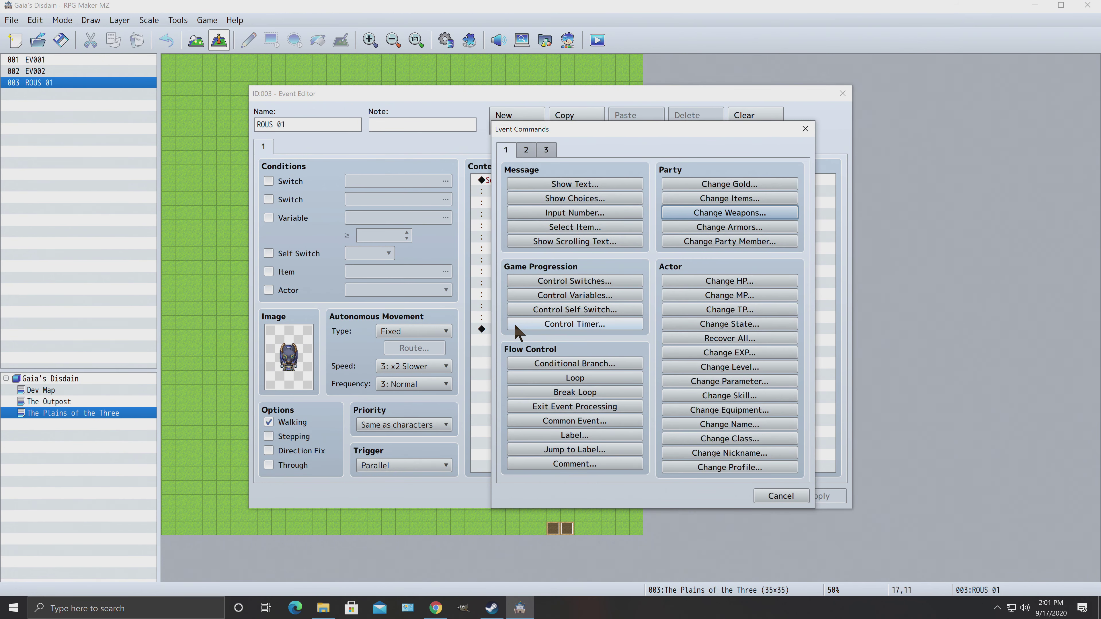
pyautogui.click(779, 496)
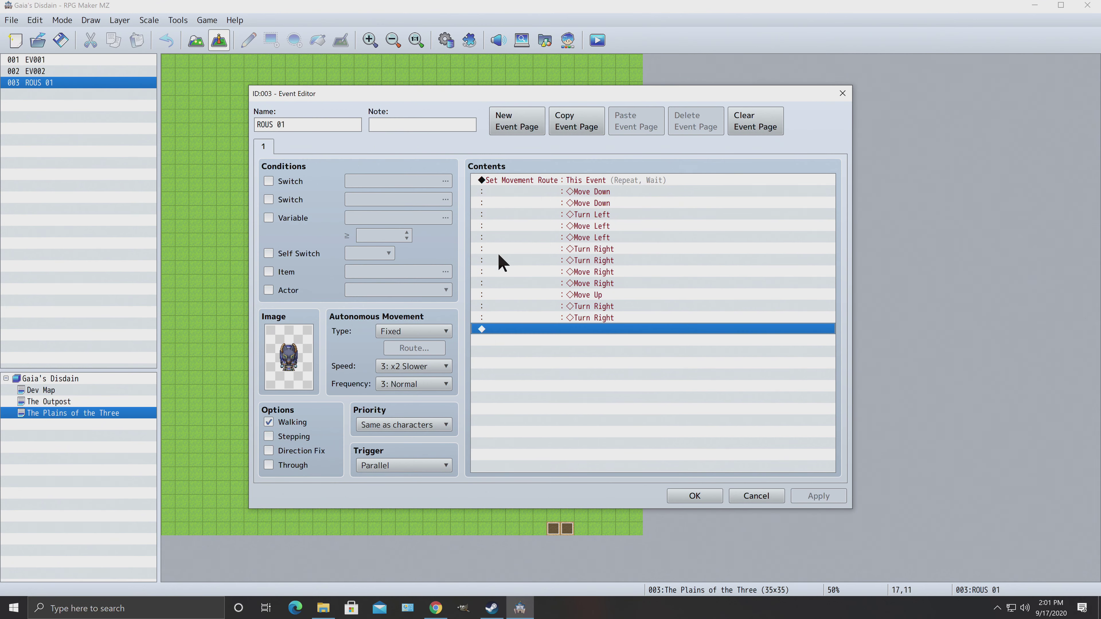
# Step: Add a Battle Processing command with troop 0003 Rous below ROUS 01's movement route and confirm the event changes
pyautogui.rightClick(508, 333)
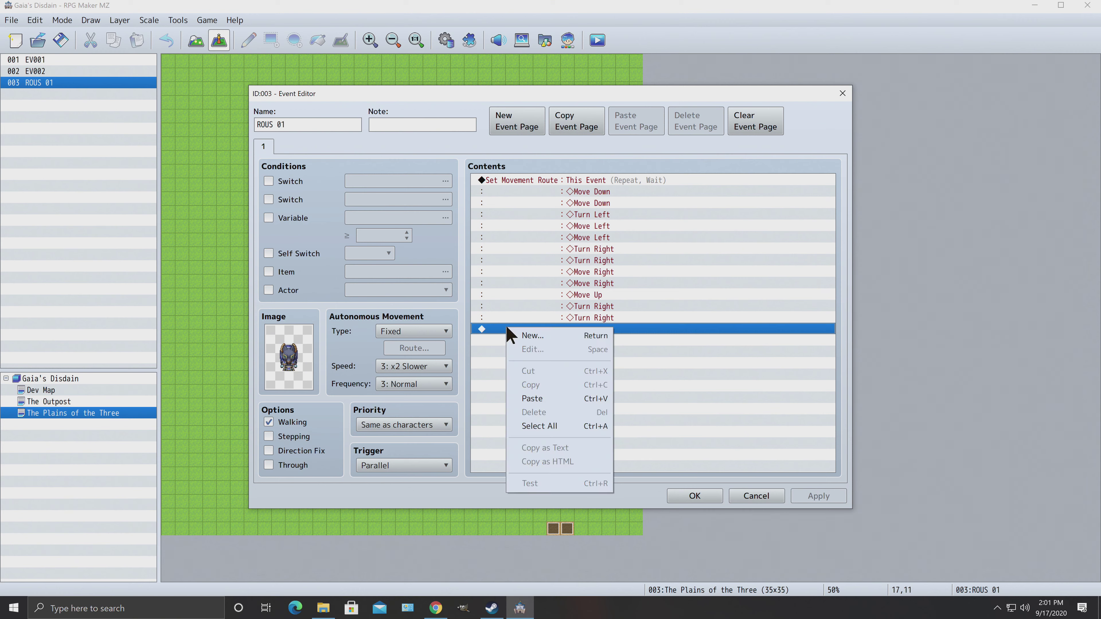
pyautogui.click(529, 339)
pyautogui.click(546, 149)
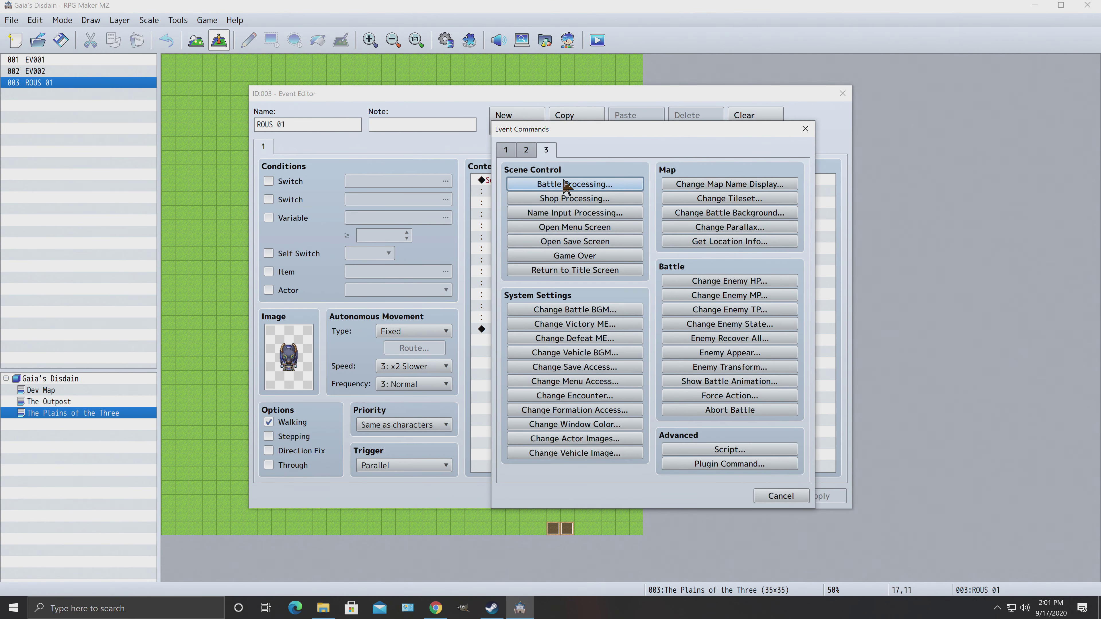
pyautogui.click(565, 184)
pyautogui.click(663, 283)
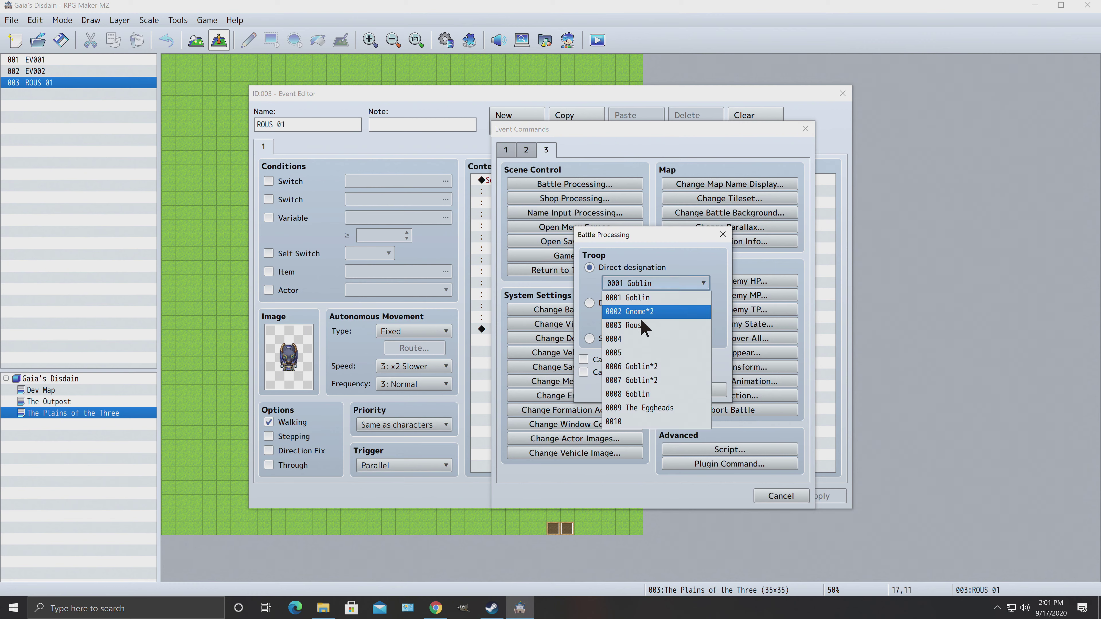
pyautogui.click(643, 327)
pyautogui.click(637, 389)
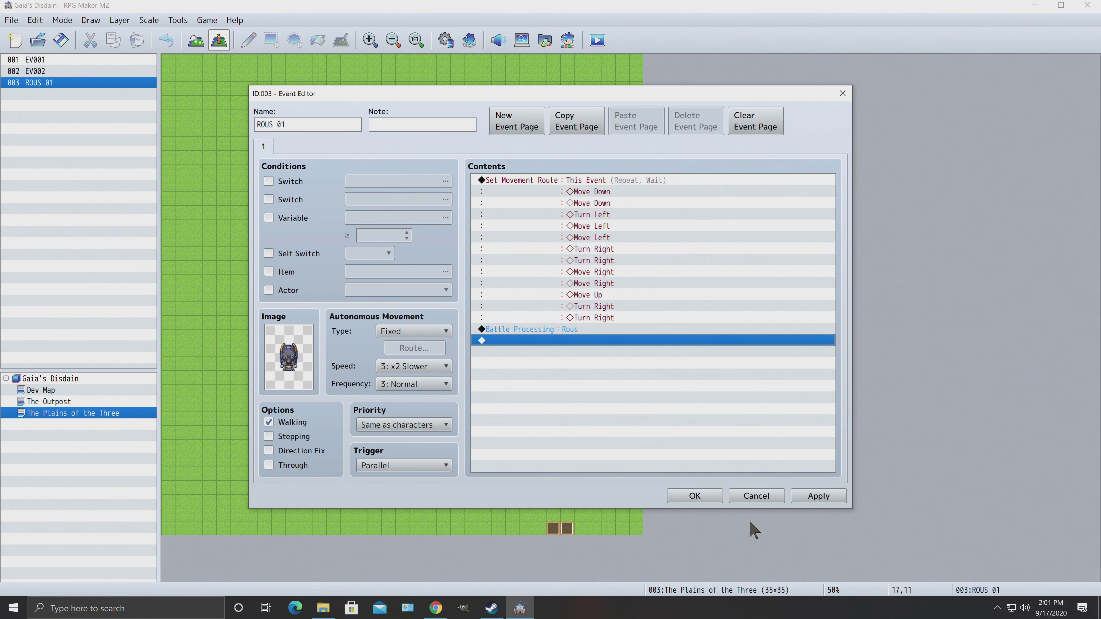
pyautogui.click(812, 495)
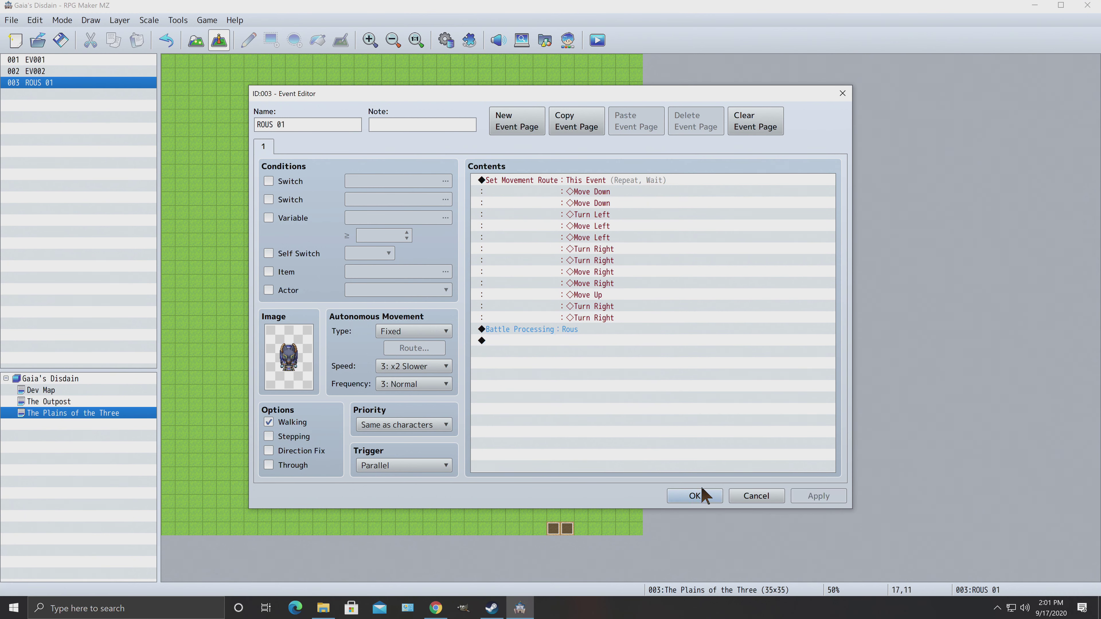
pyautogui.click(695, 495)
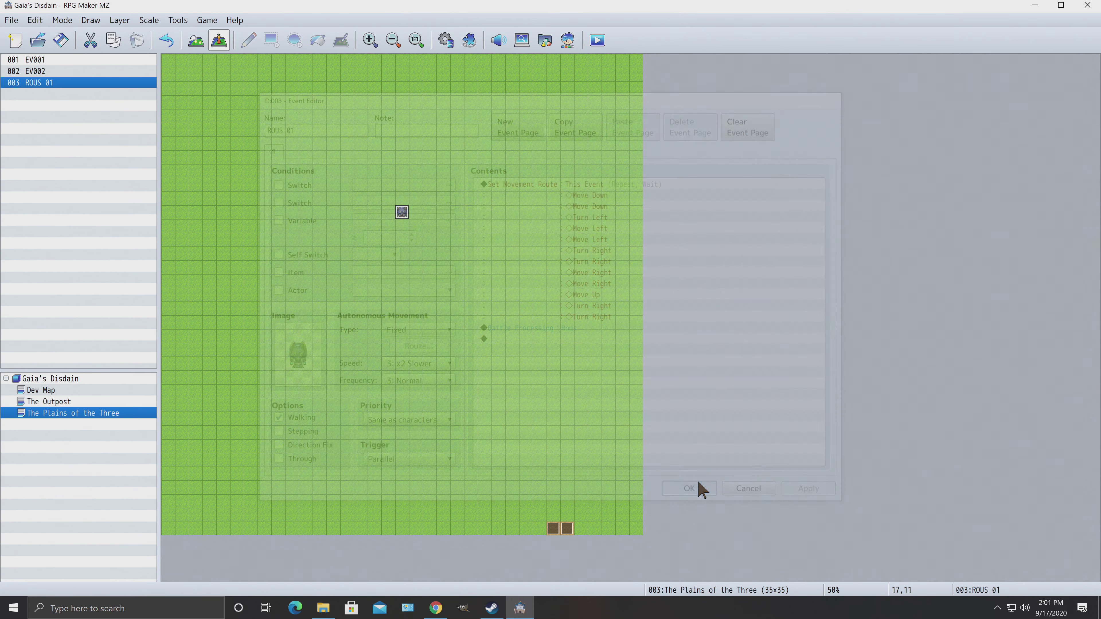
# Step: Save and playtest a new game, walking the character through the dirt exit to The Plains of the Three
pyautogui.click(597, 40)
pyautogui.click(518, 319)
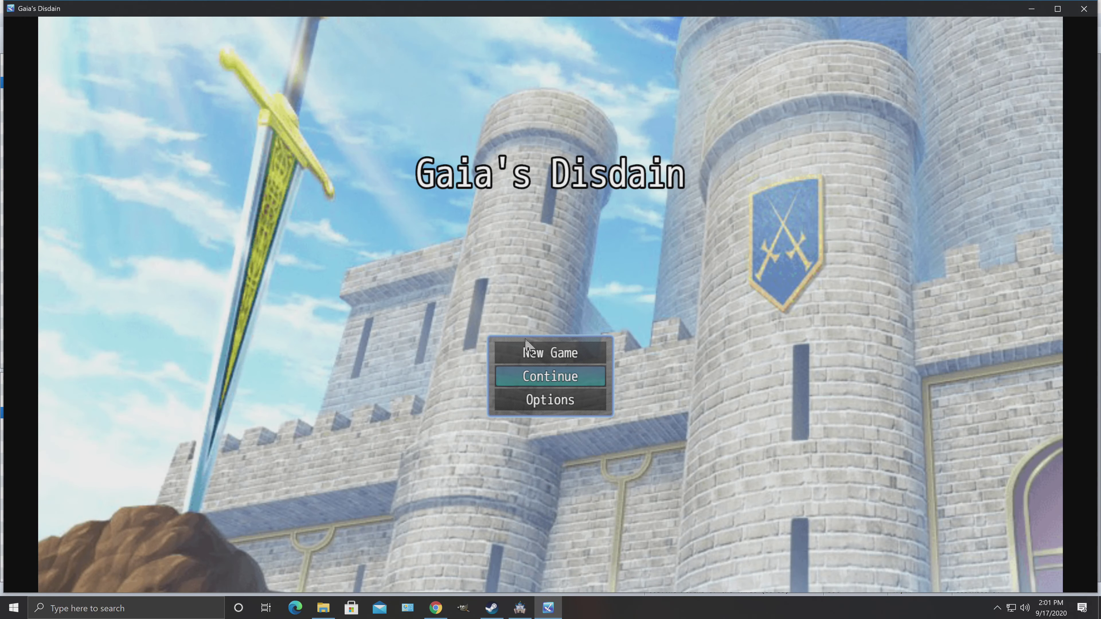
pyautogui.click(526, 347)
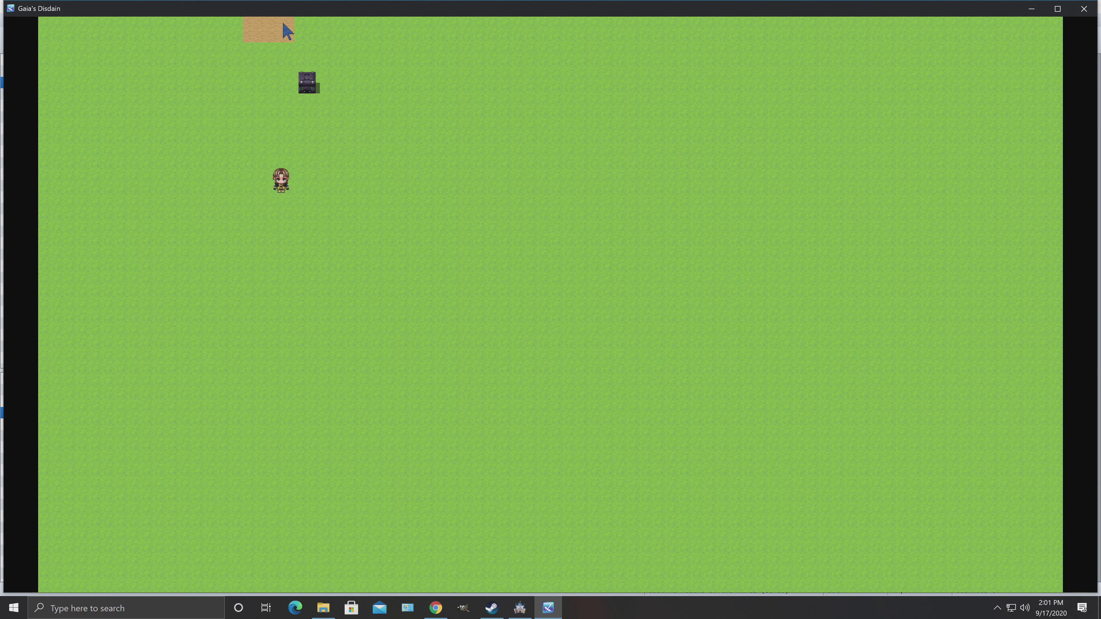
pyautogui.click(284, 26)
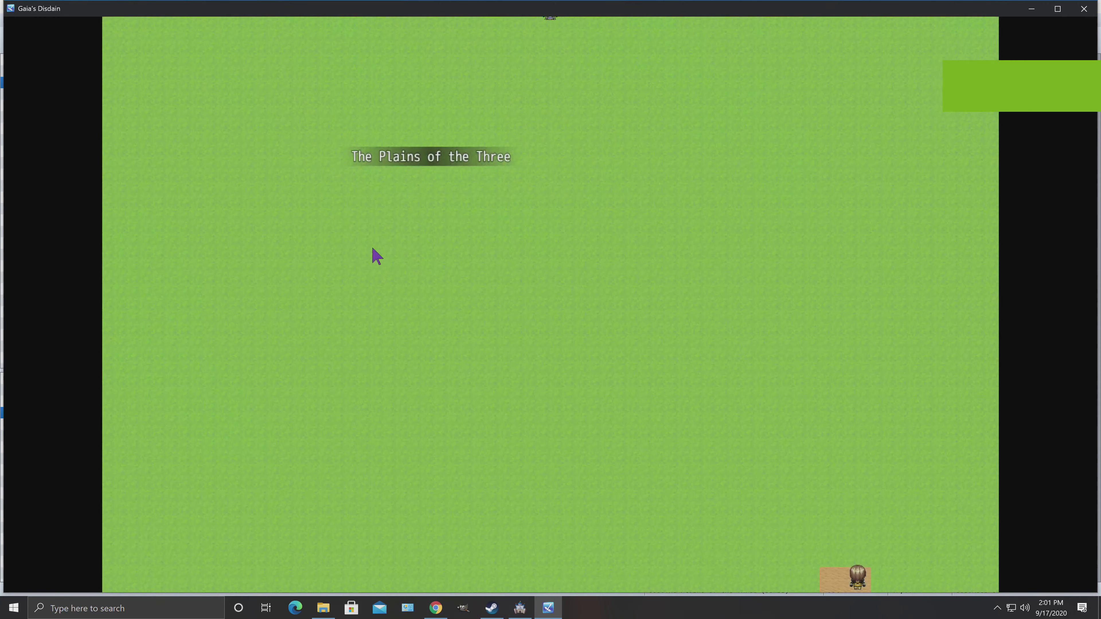
# Step: Walk the character through the dirt exit to The Plains of the Three, try touching the roaming monster, and end the playtest
pyautogui.click(421, 271)
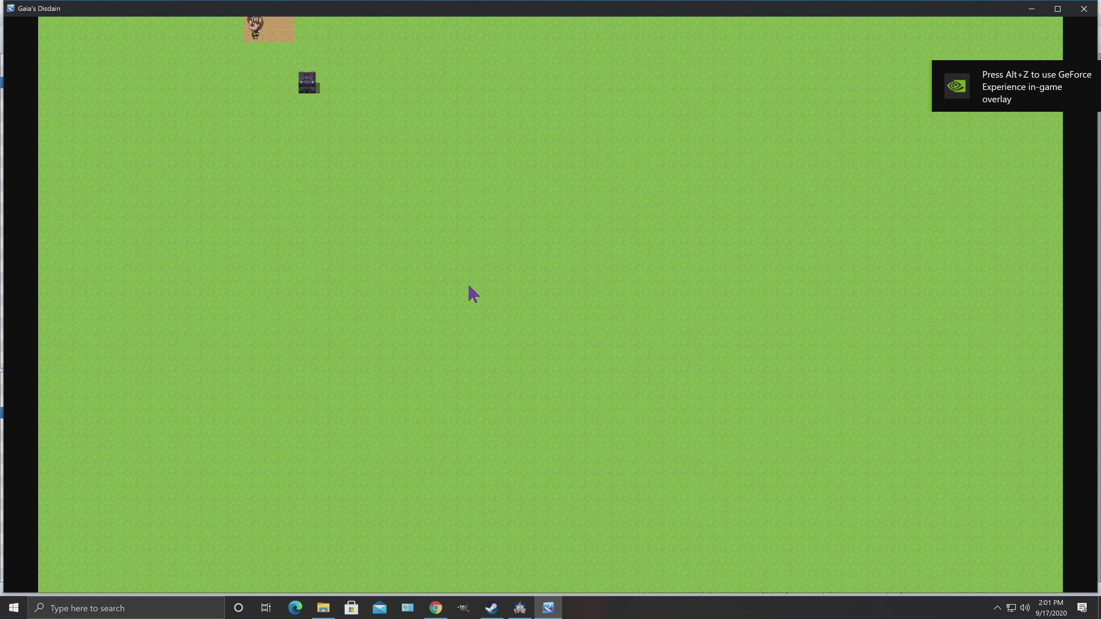
pyautogui.click(254, 80)
pyautogui.click(258, 34)
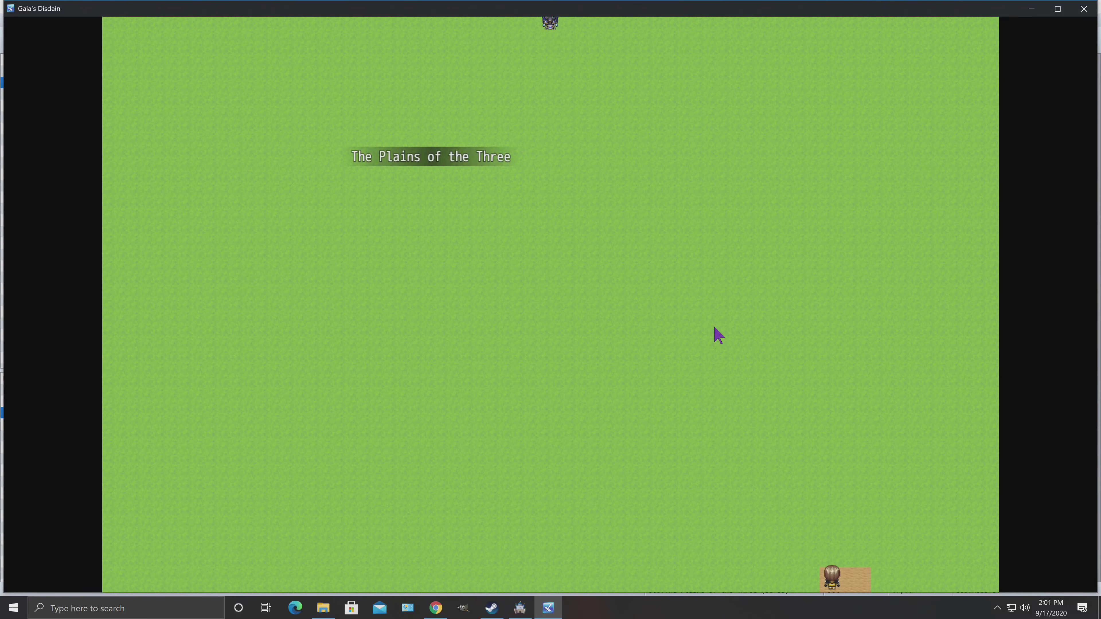
pyautogui.click(711, 321)
pyautogui.click(688, 254)
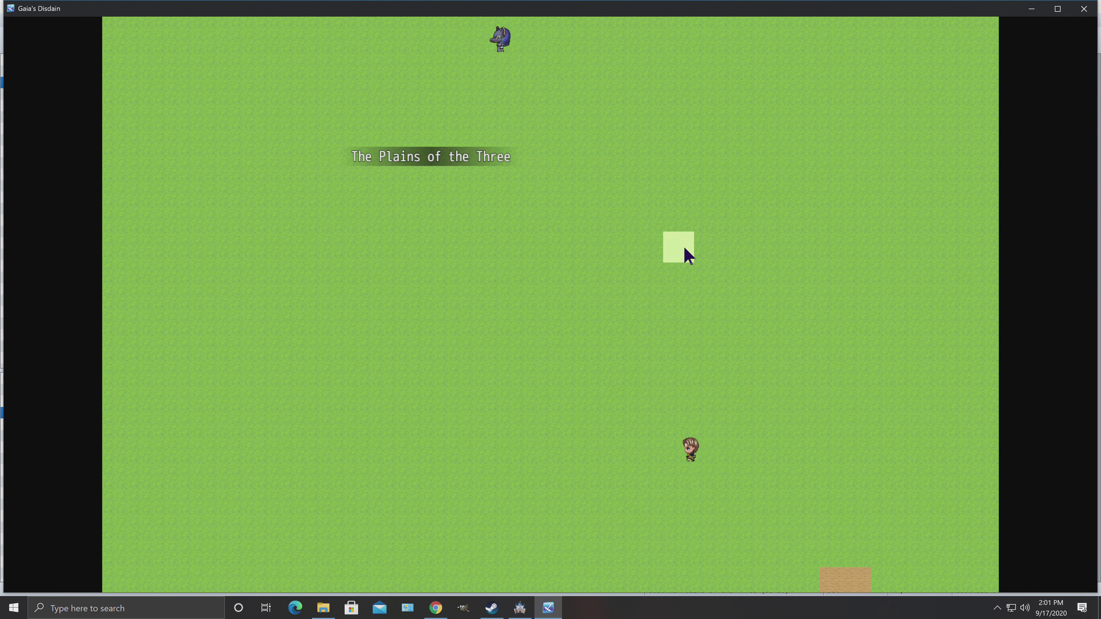
pyautogui.click(559, 152)
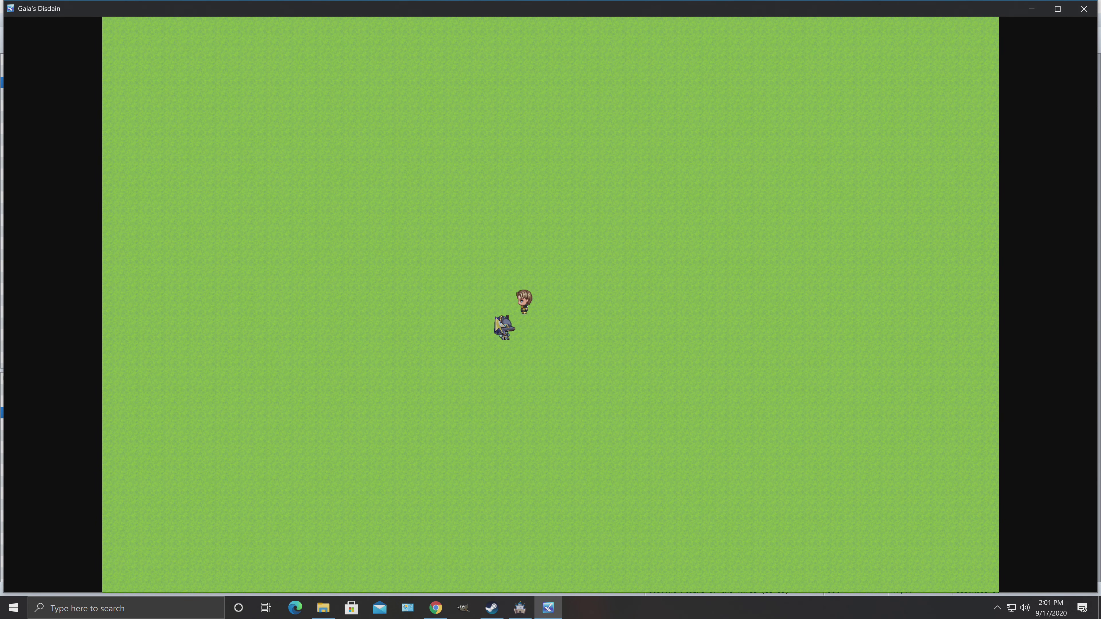
pyautogui.click(545, 329)
pyautogui.click(557, 277)
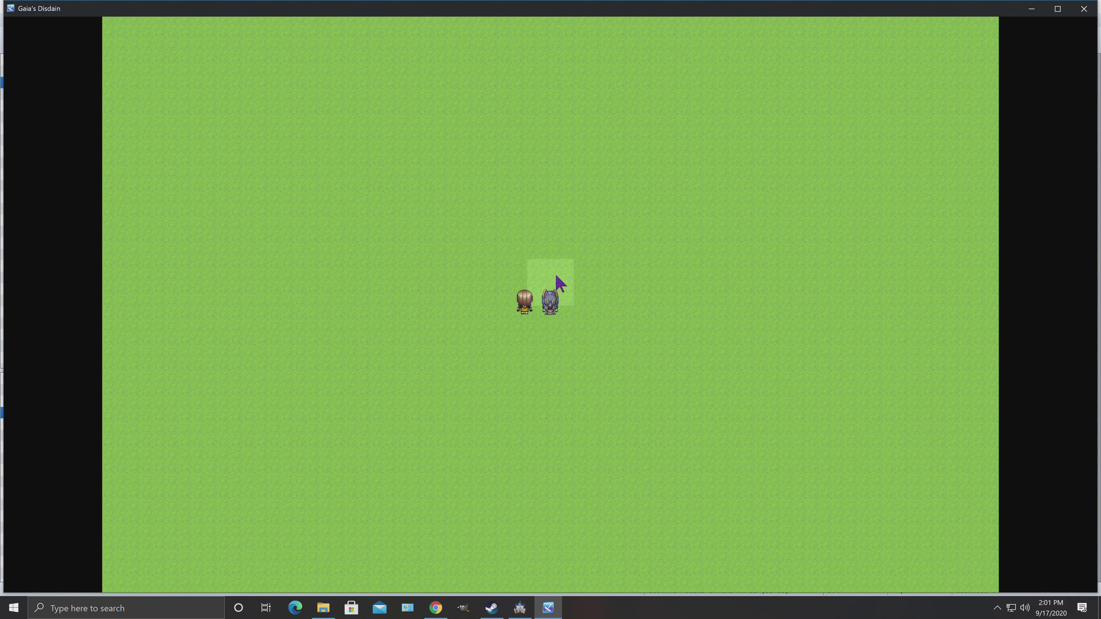
pyautogui.click(563, 344)
pyautogui.click(524, 312)
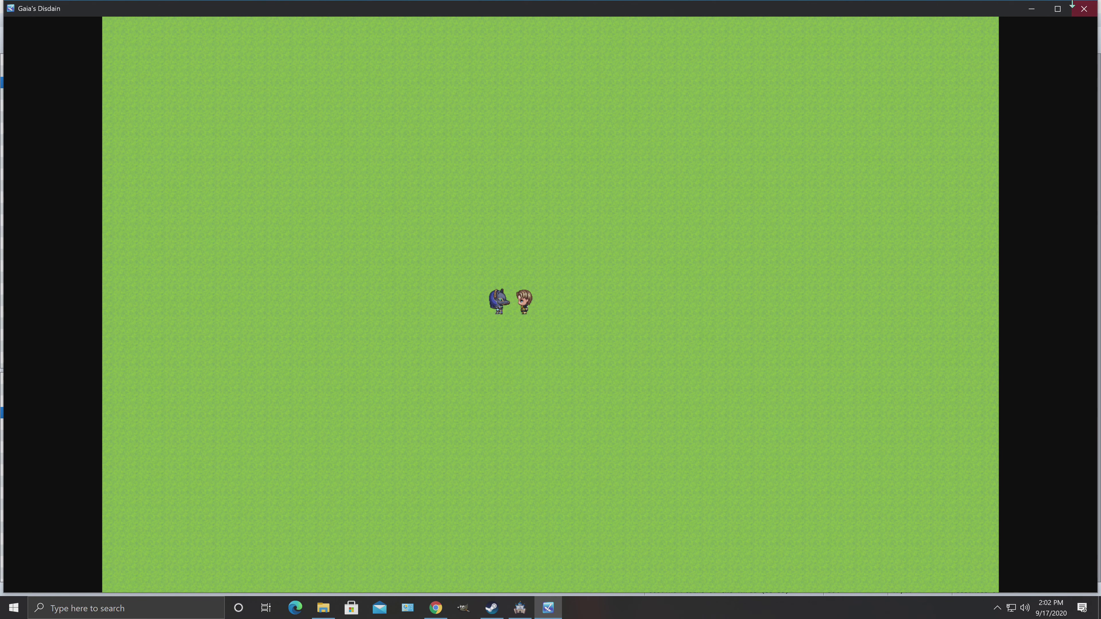
pyautogui.click(1084, 9)
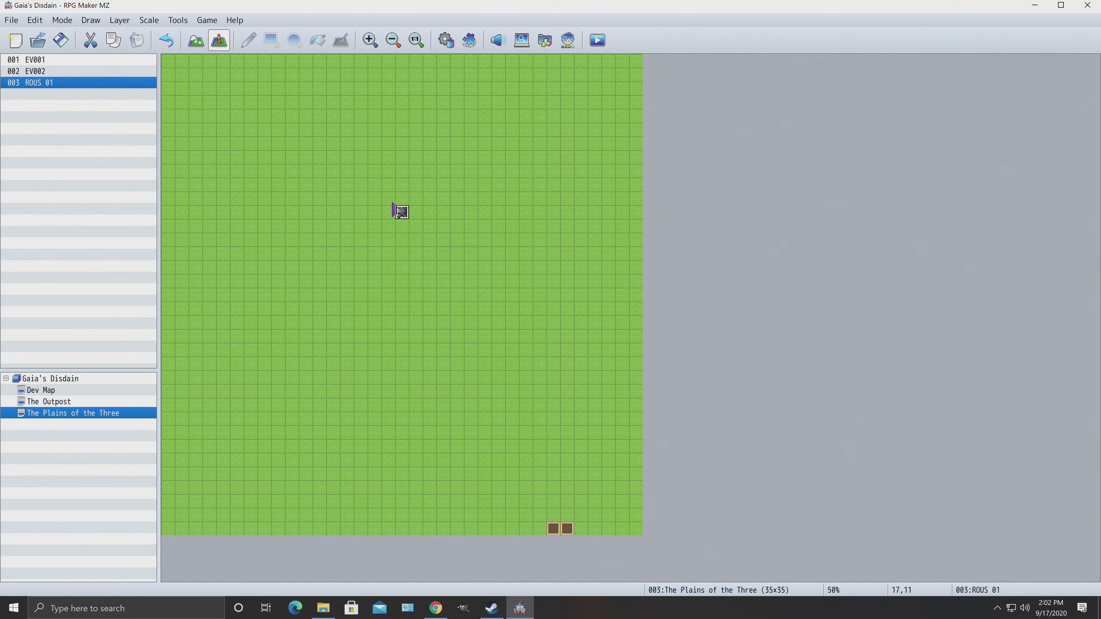
# Step: Open the ROUS 01 event and delete its entire Set Movement Route command, keeping the Rous Battle Processing command
pyautogui.rightClick(401, 213)
pyautogui.click(420, 216)
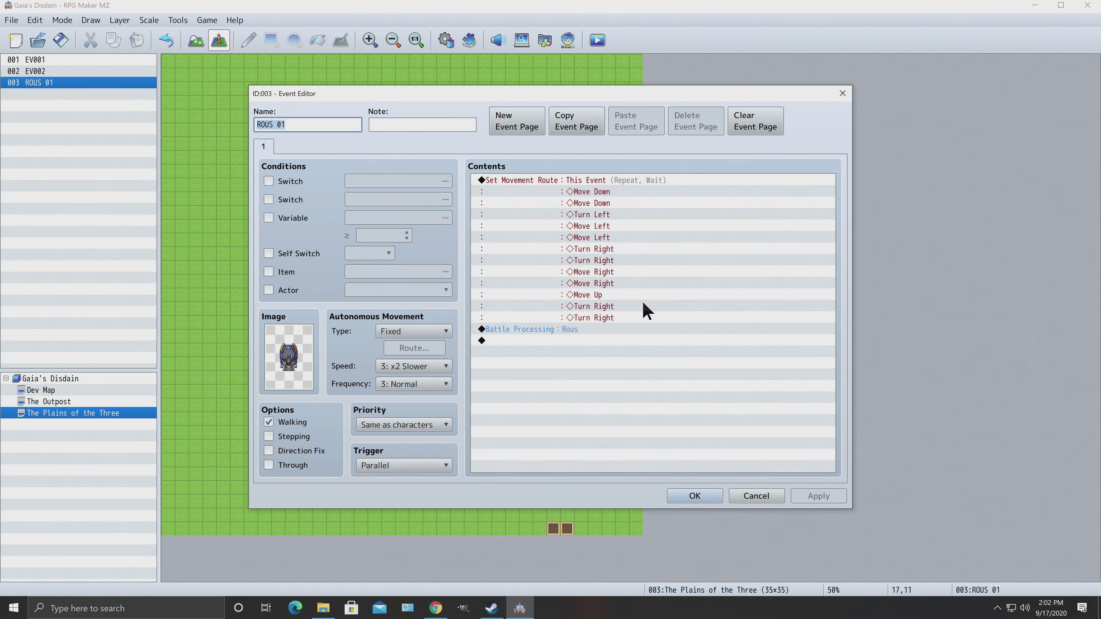
pyautogui.click(602, 320)
pyautogui.click(577, 191)
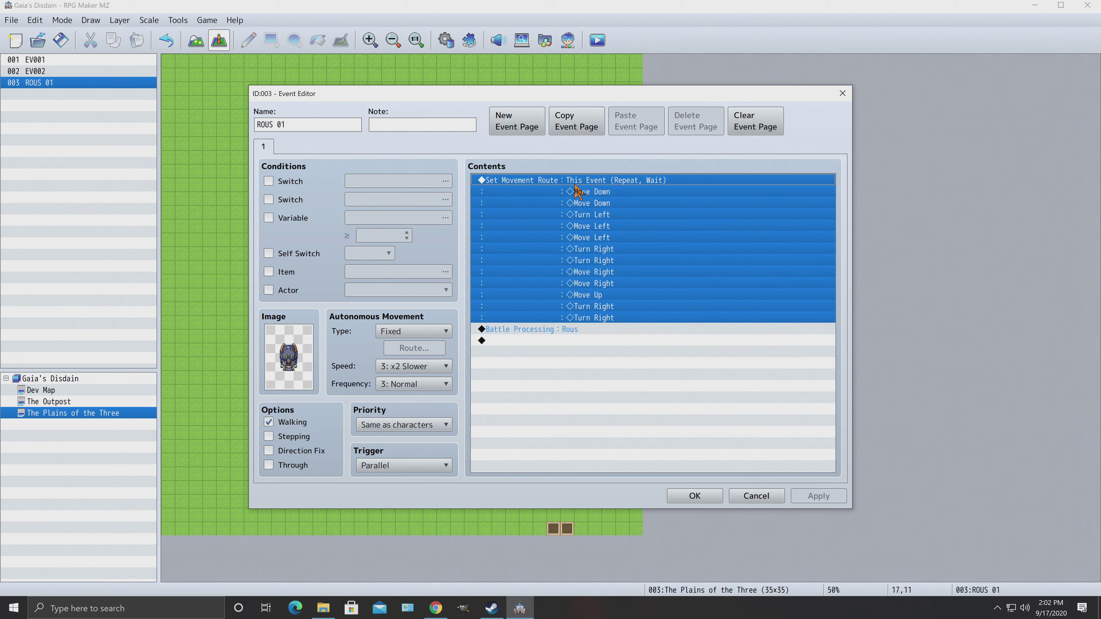
pyautogui.press('Delete')
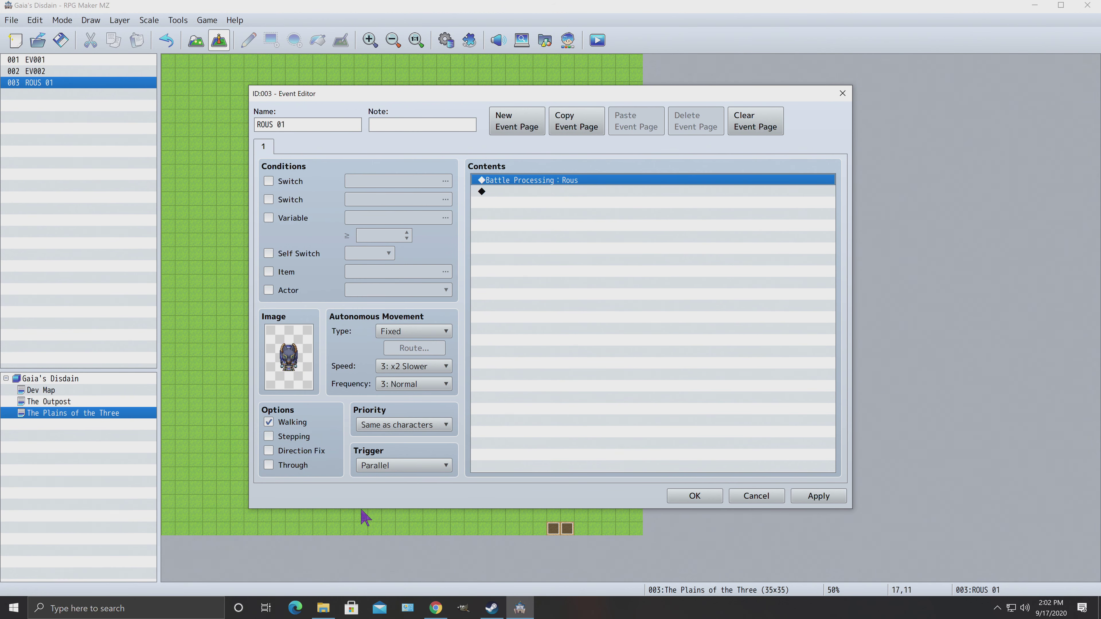
# Step: Set the ROUS 01 event's trigger to Player Touch, then apply and confirm the event changes
pyautogui.click(381, 465)
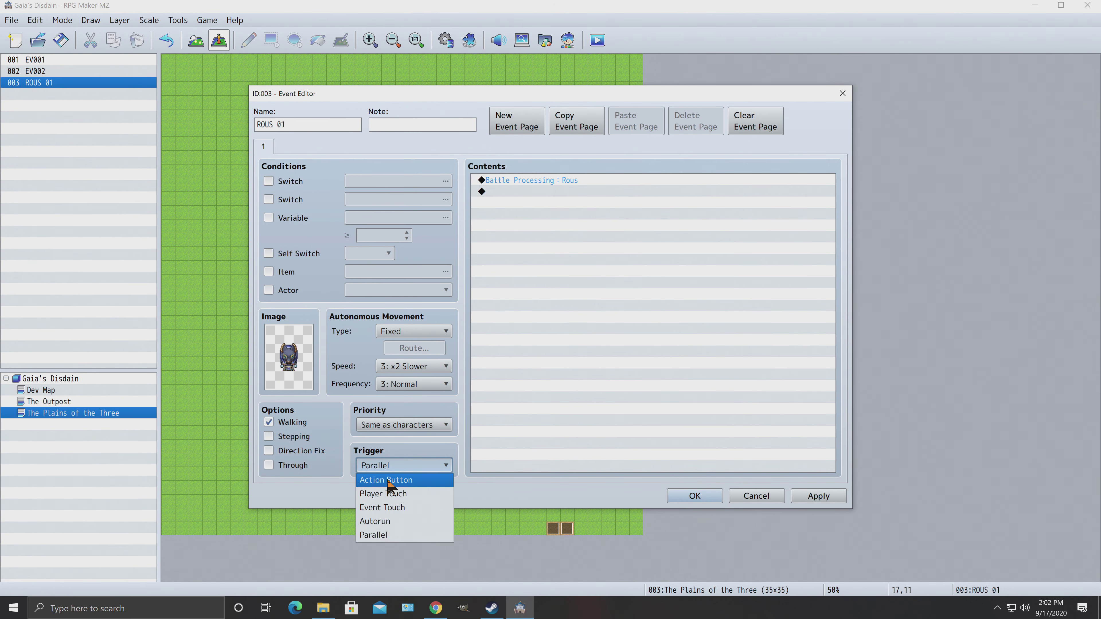
pyautogui.click(389, 481)
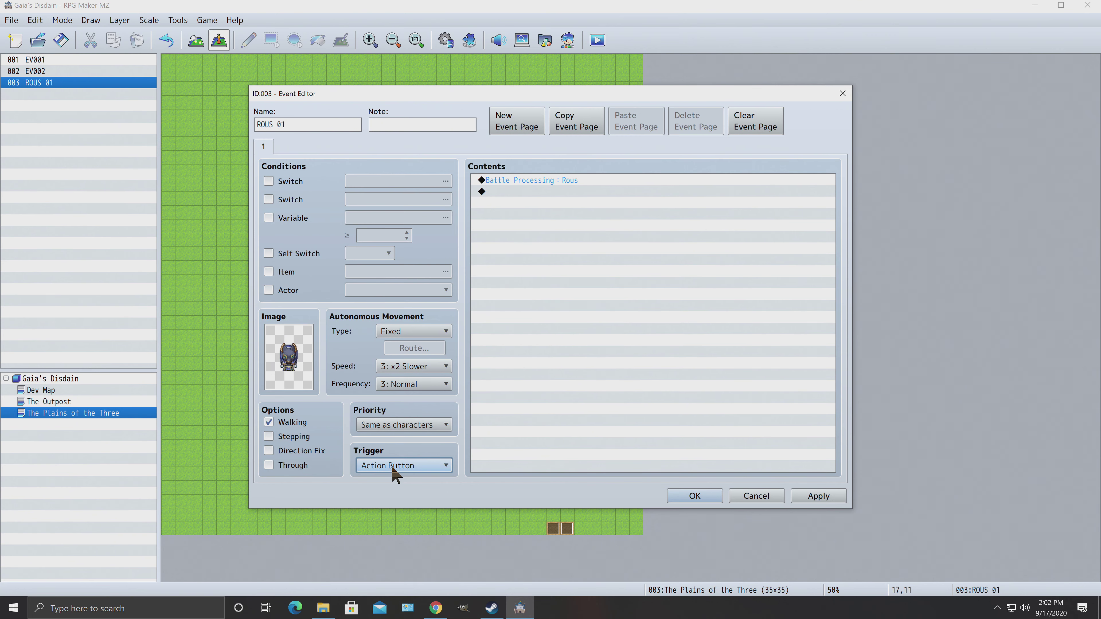
pyautogui.click(377, 465)
pyautogui.click(376, 493)
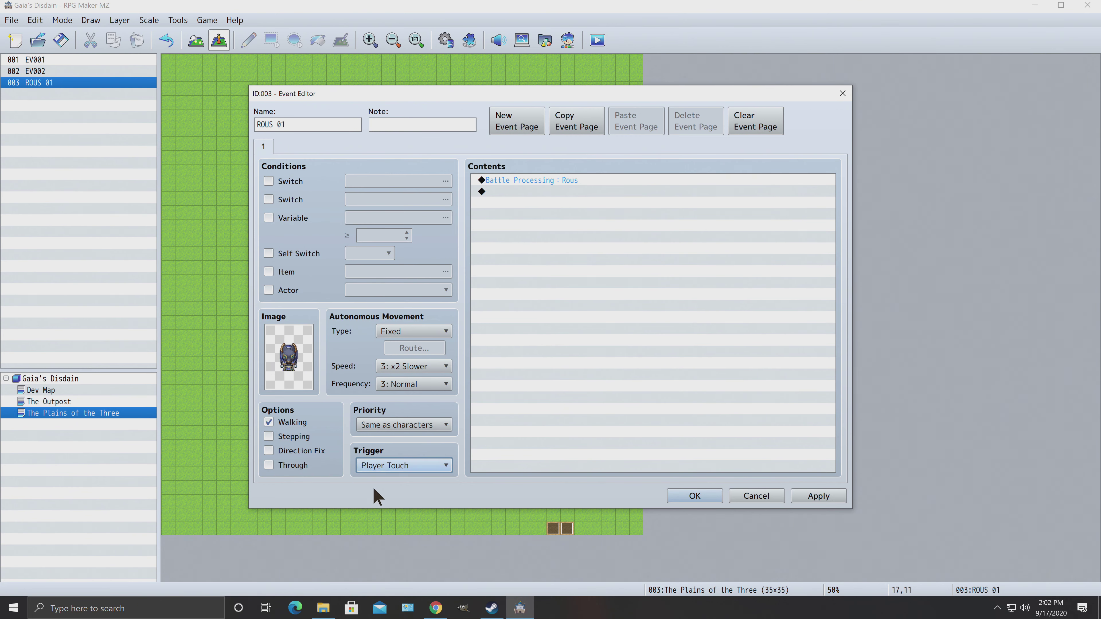
pyautogui.click(815, 495)
pyautogui.click(711, 497)
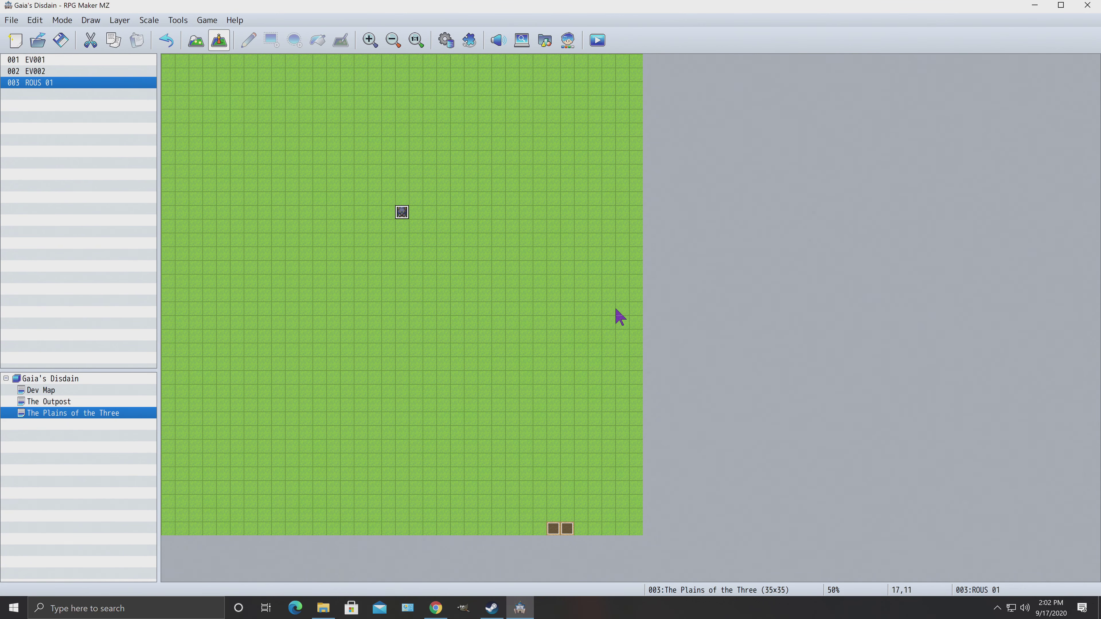
# Step: Save and playtest a new game, walking the character to The Outpost's chest and opening it
pyautogui.click(597, 40)
pyautogui.click(522, 321)
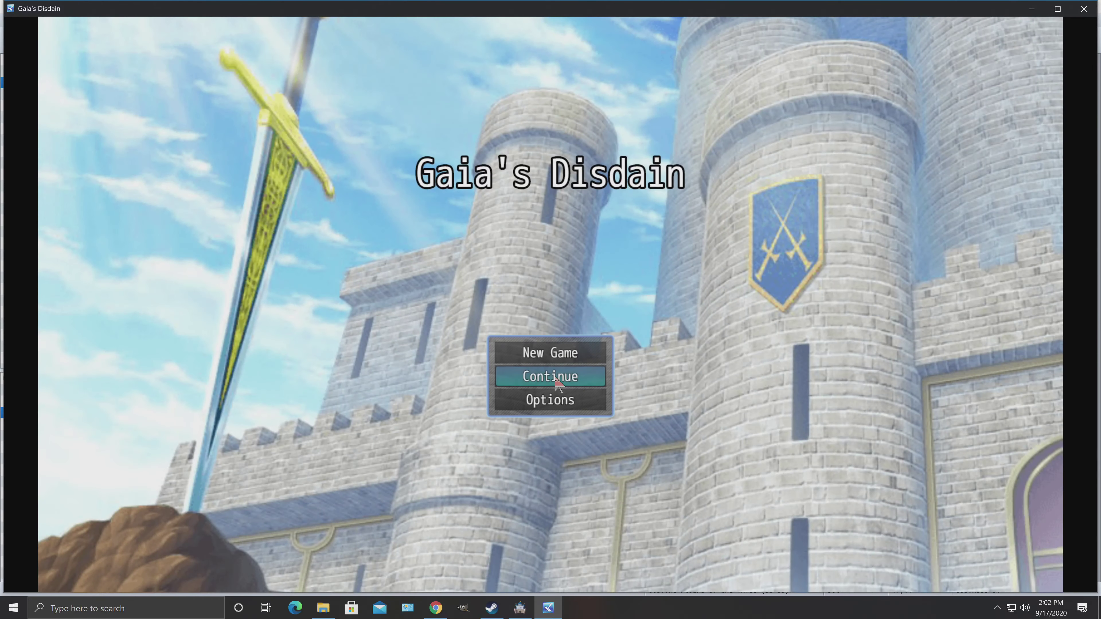
pyautogui.click(557, 350)
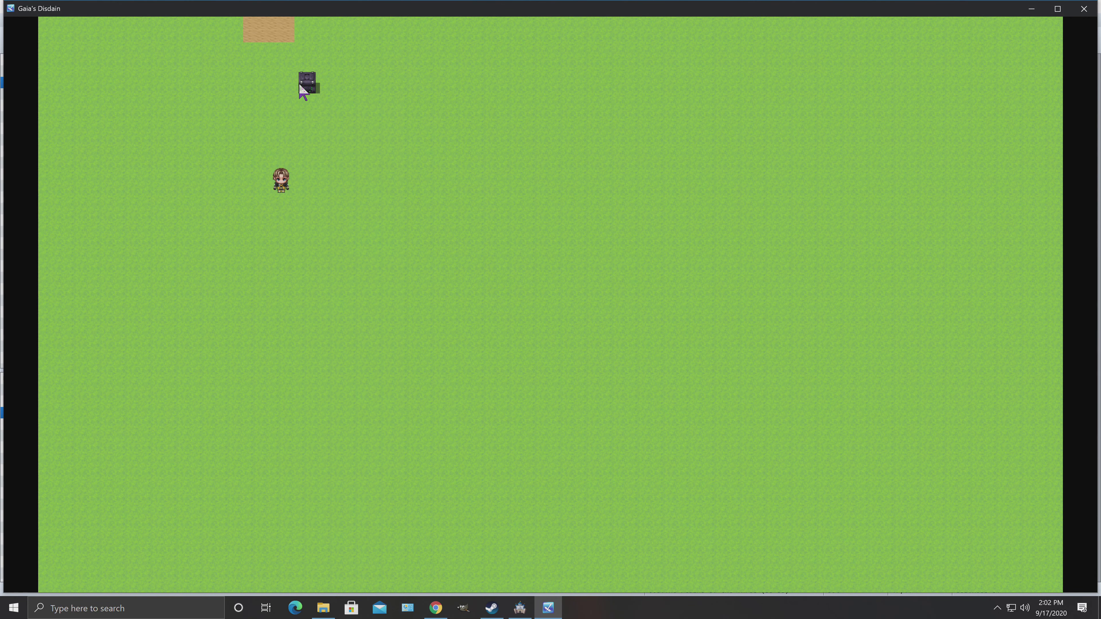
pyautogui.click(302, 92)
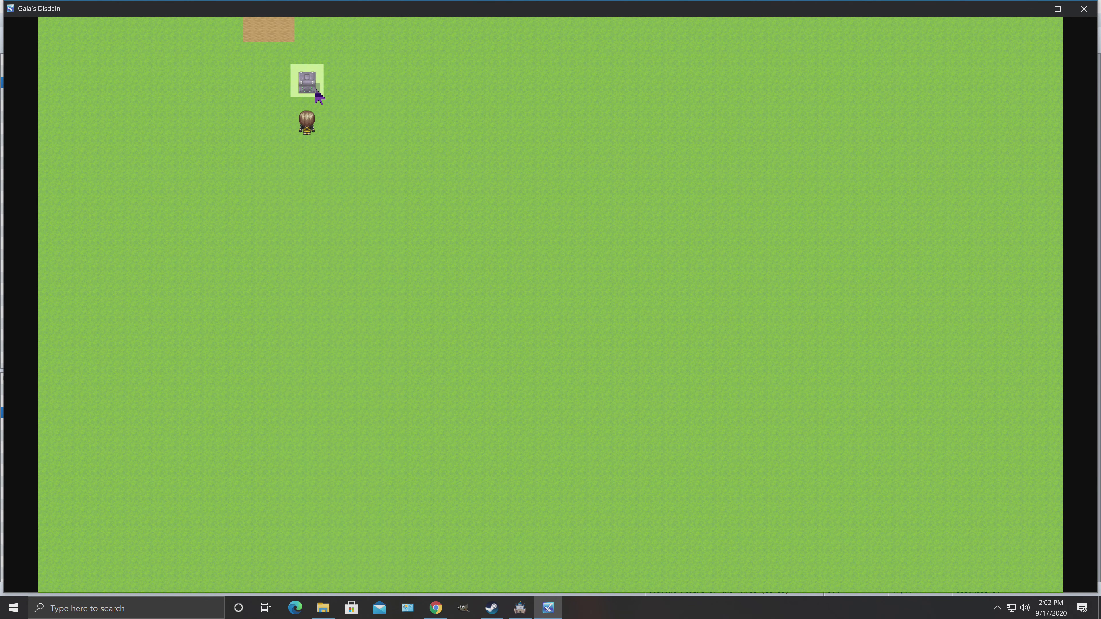
pyautogui.click(406, 177)
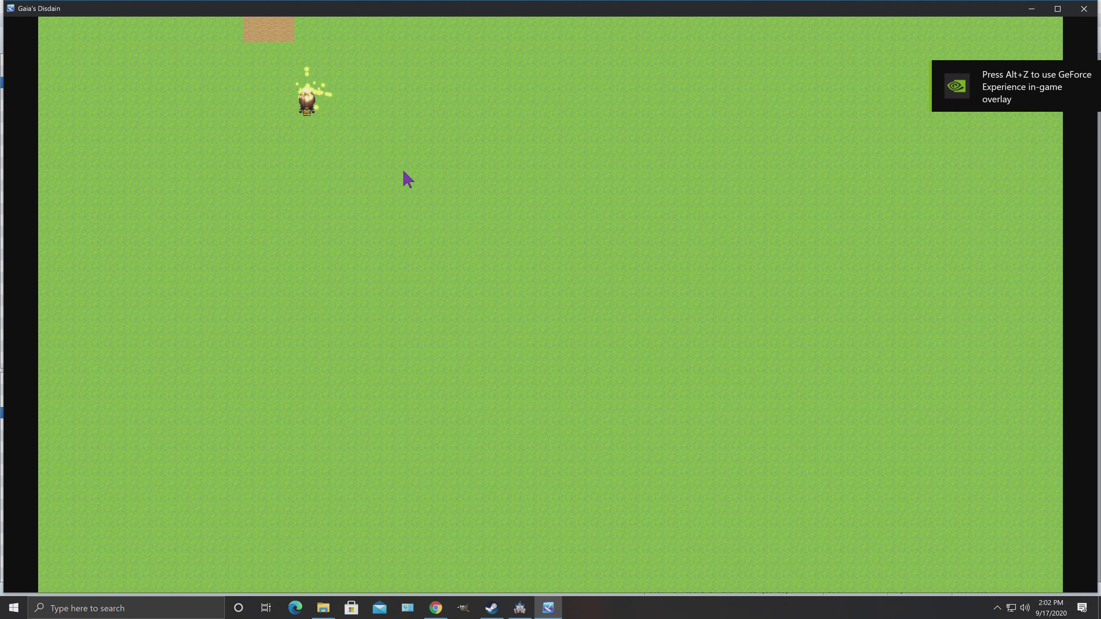
# Step: Check the weapon inventory, optimize CL0-N3's equipment to wield the Bone Spiked Club, and return to the map
pyautogui.rightClick(452, 179)
pyautogui.click(709, 190)
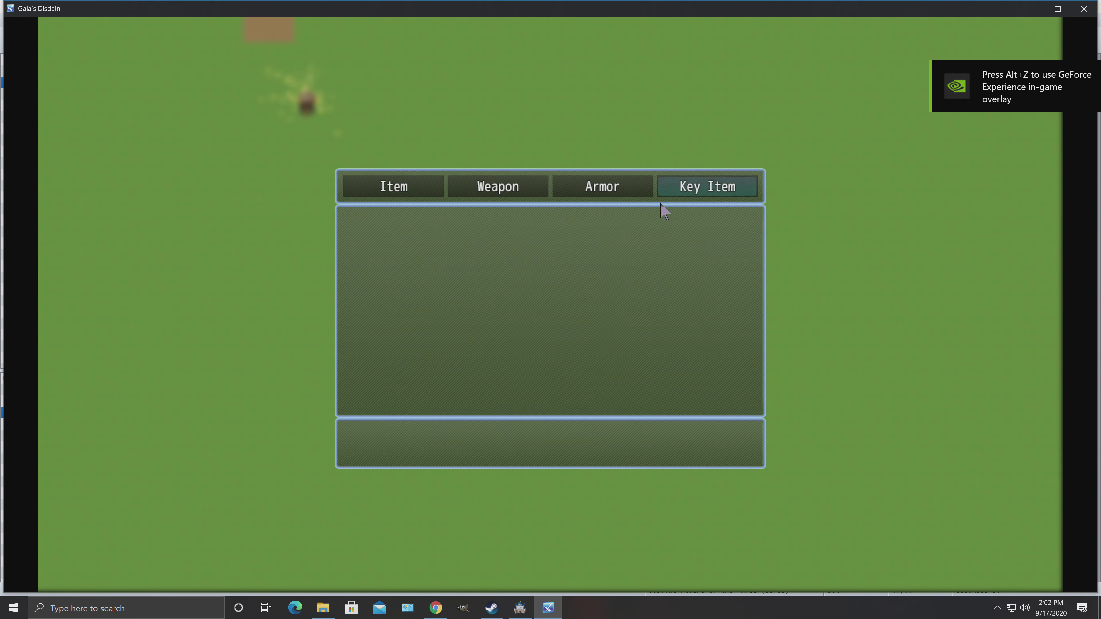
pyautogui.click(477, 186)
pyautogui.rightClick(669, 229)
pyautogui.rightClick(669, 229)
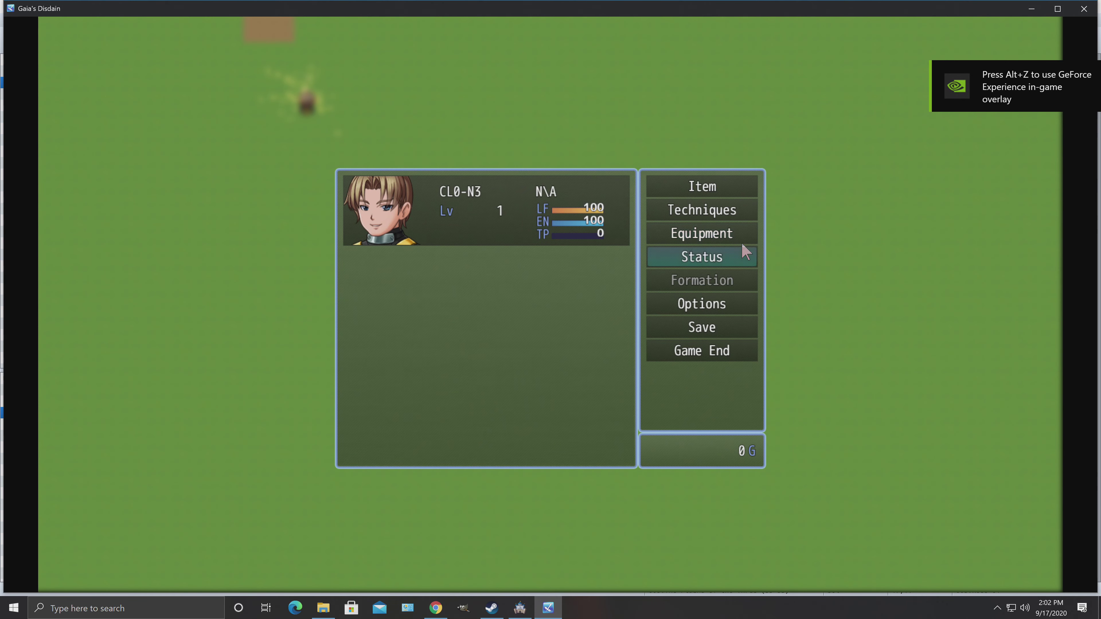
pyautogui.click(715, 231)
pyautogui.click(626, 203)
pyautogui.click(647, 196)
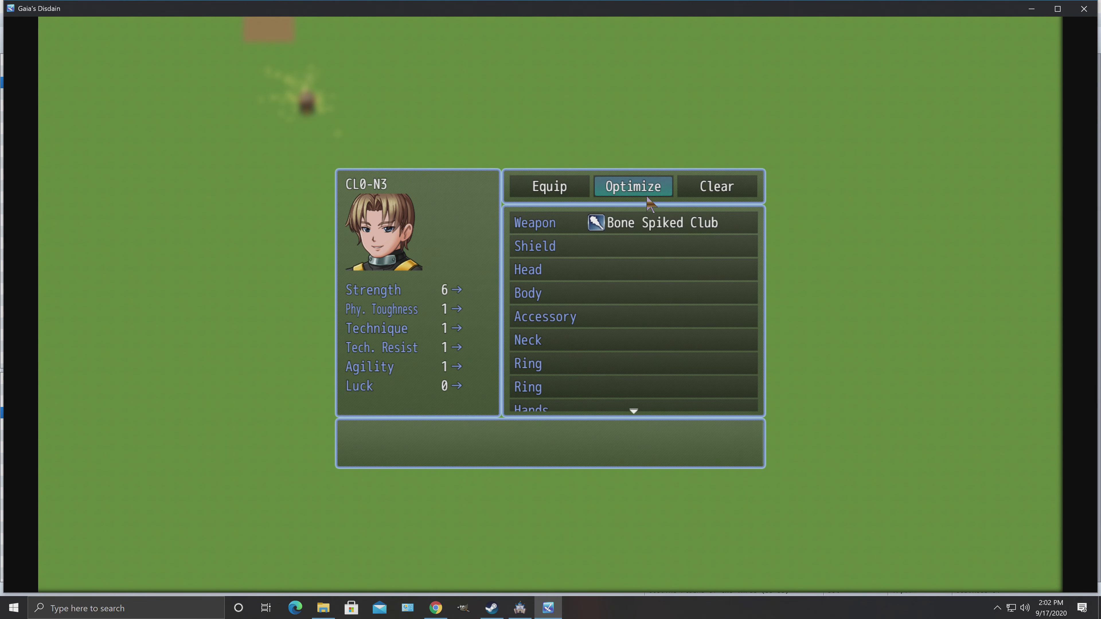
pyautogui.rightClick(647, 196)
pyautogui.rightClick(336, 117)
# Step: Walk through the dirt exit to The Plains of the Three and touch the ROUS monster to start the battle
pyautogui.click(284, 31)
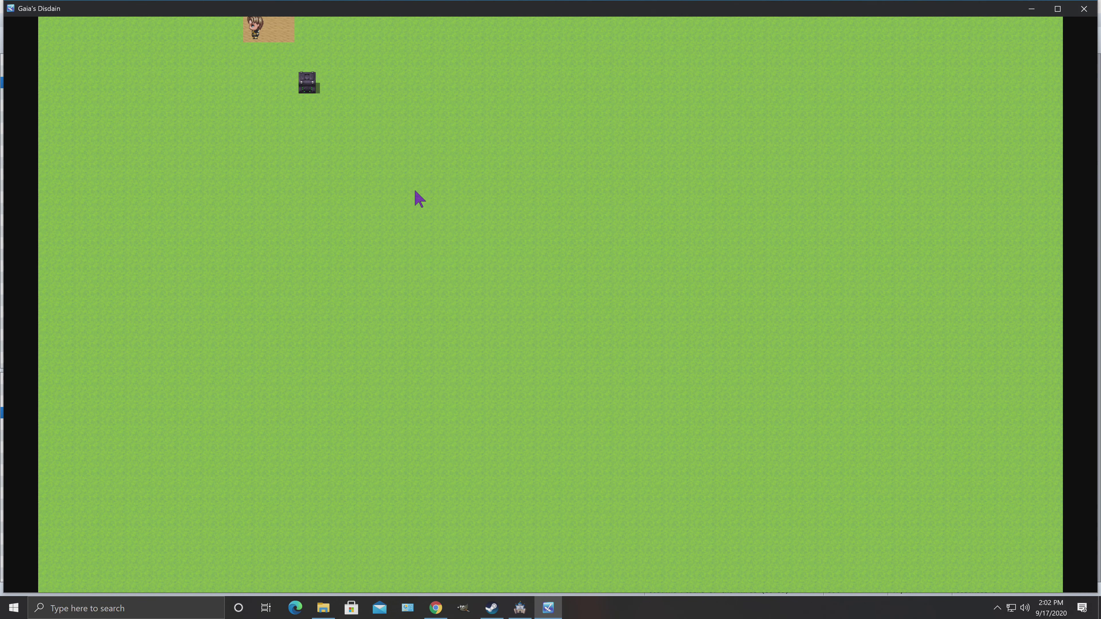
pyautogui.click(278, 30)
pyautogui.click(291, 35)
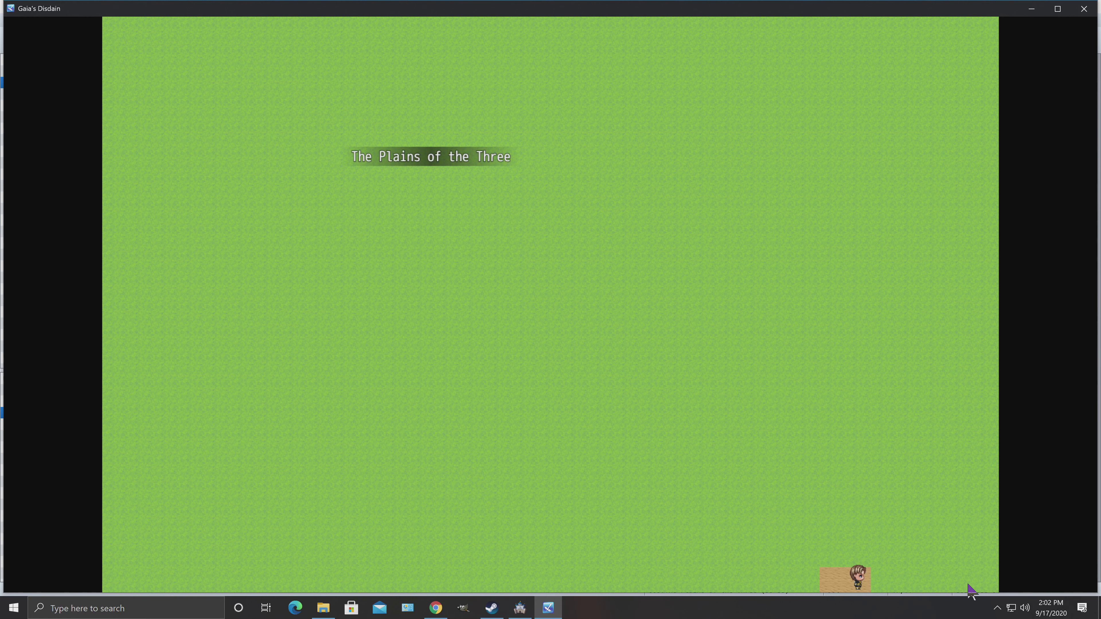
pyautogui.click(909, 427)
pyautogui.click(807, 427)
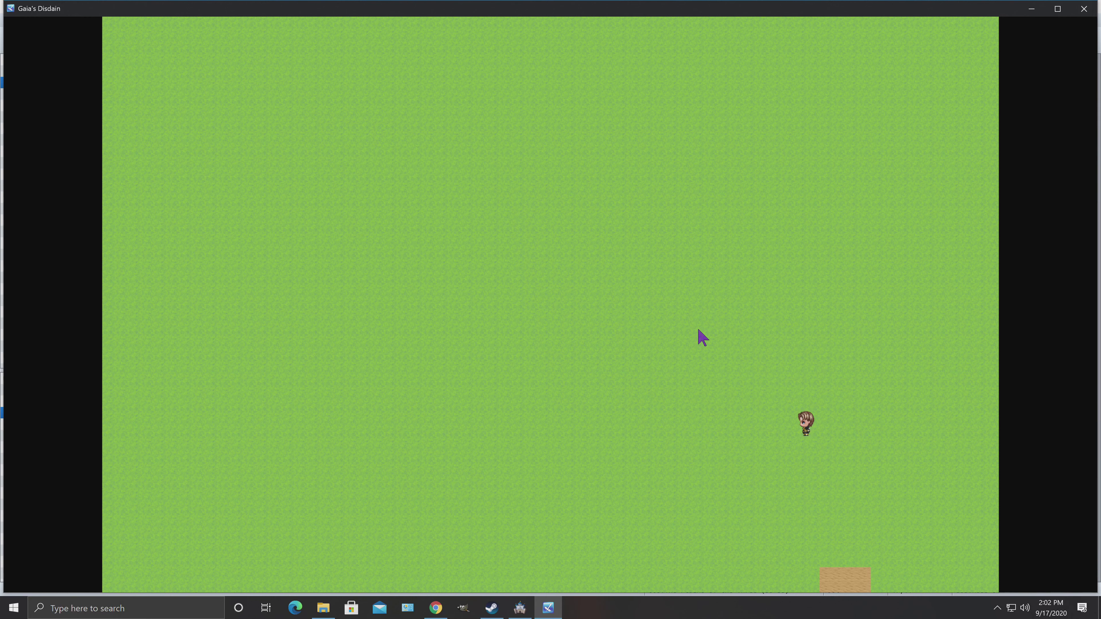
pyautogui.moveTo(698, 330)
pyautogui.mouseDown()
pyautogui.moveTo(467, 217)
pyautogui.moveTo(453, 156)
pyautogui.moveTo(470, 145)
pyautogui.moveTo(463, 106)
pyautogui.moveTo(587, 211)
pyautogui.moveTo(534, 254)
pyautogui.mouseUp()
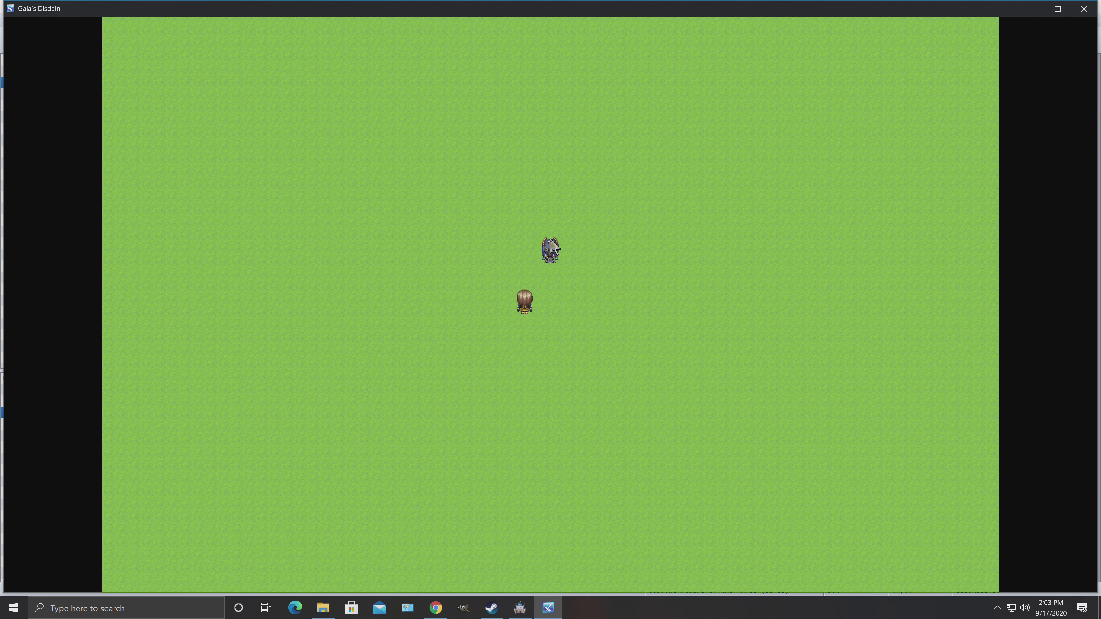
pyautogui.click(550, 252)
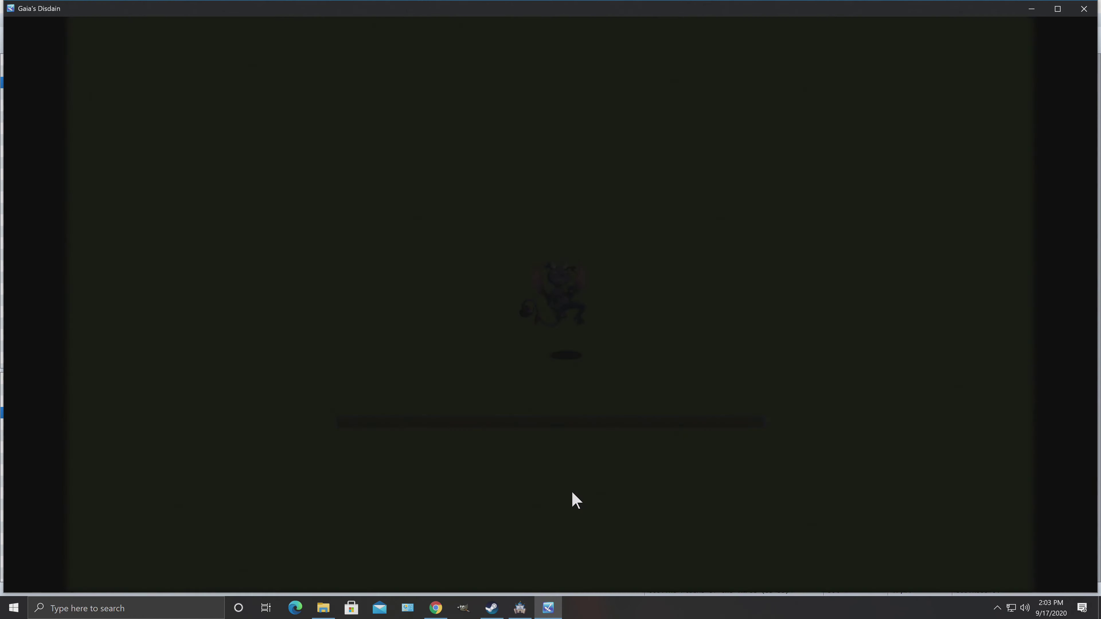
# Step: Fight the ROUS with the Attack command until it is slain, and advance through the victory messages
pyautogui.press('Return')
pyautogui.press('Return')
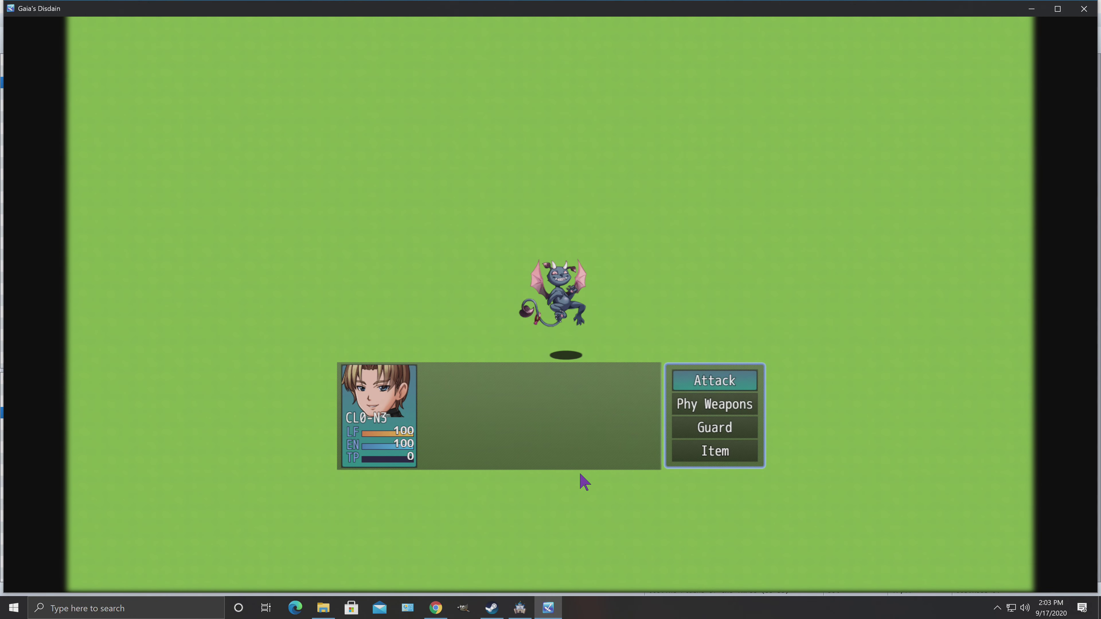
pyautogui.press('Return')
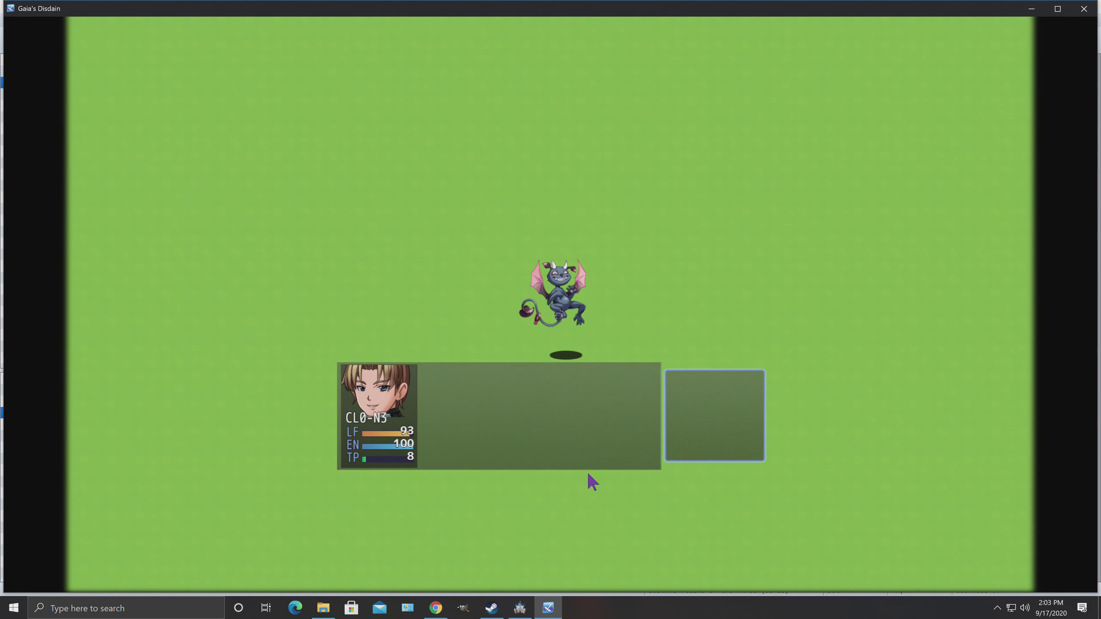
pyautogui.press('Return')
pyautogui.press('Return')
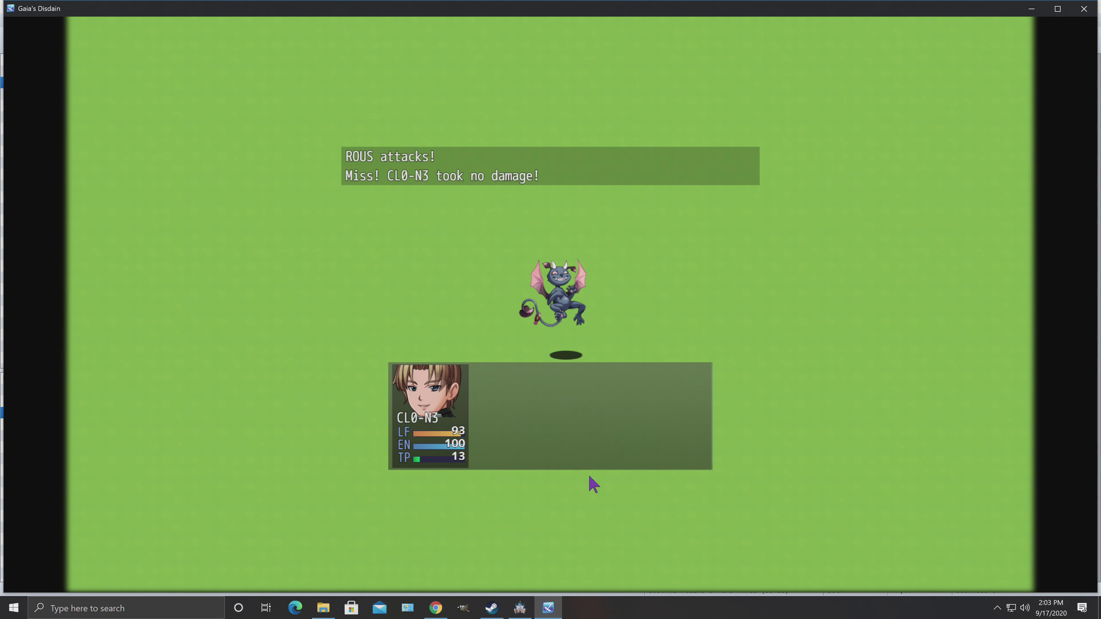
pyautogui.press('Return')
pyautogui.press('Return')
pyautogui.press('Return')
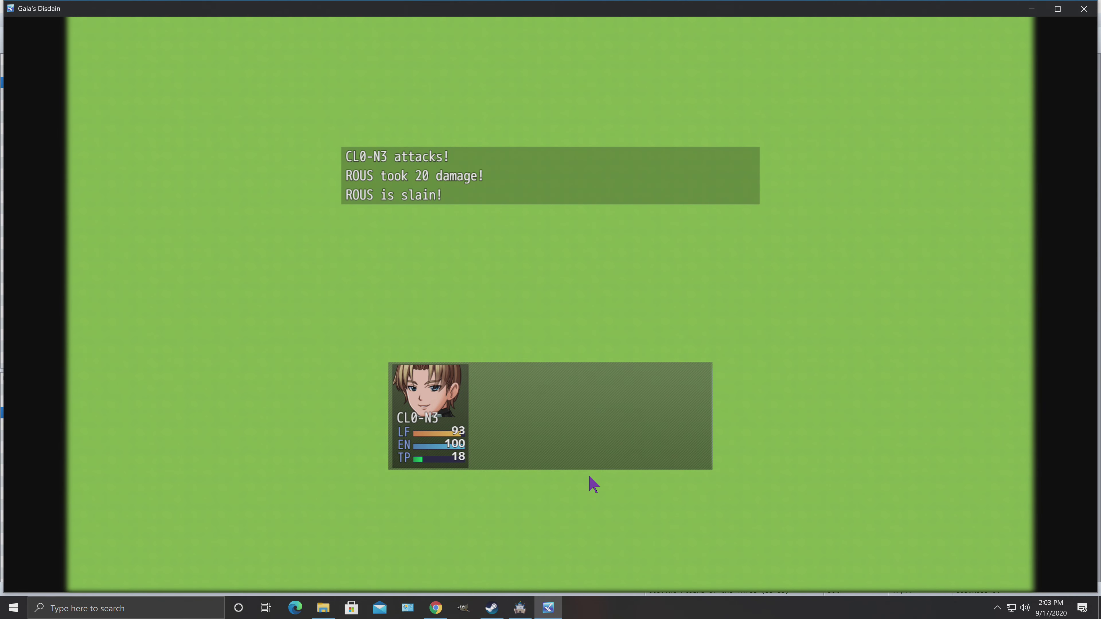
pyautogui.press('Return')
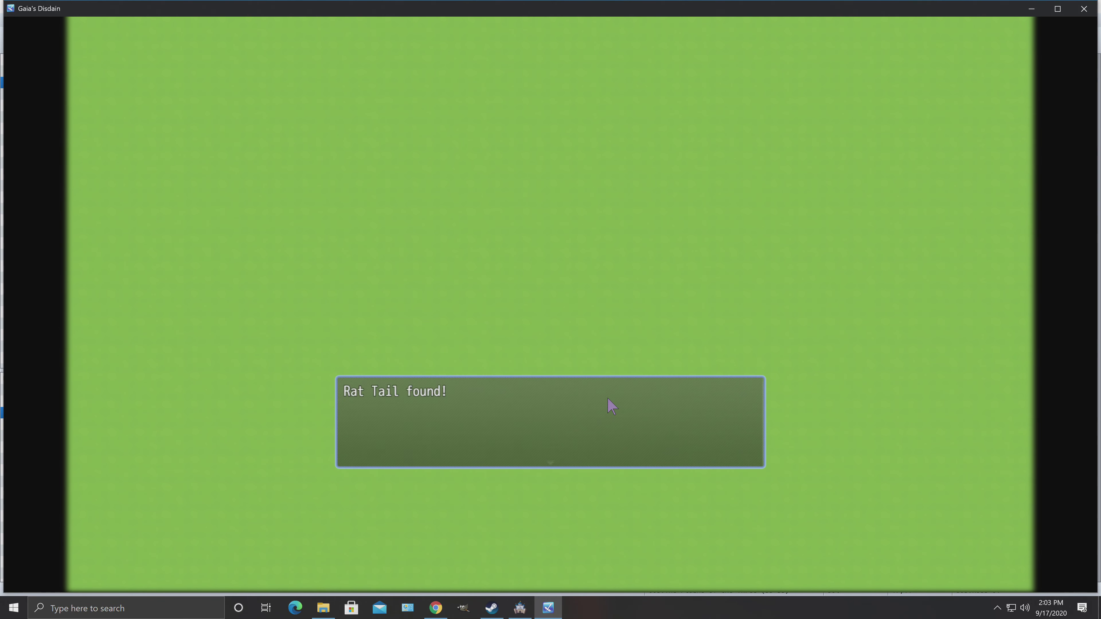
pyautogui.press('Return')
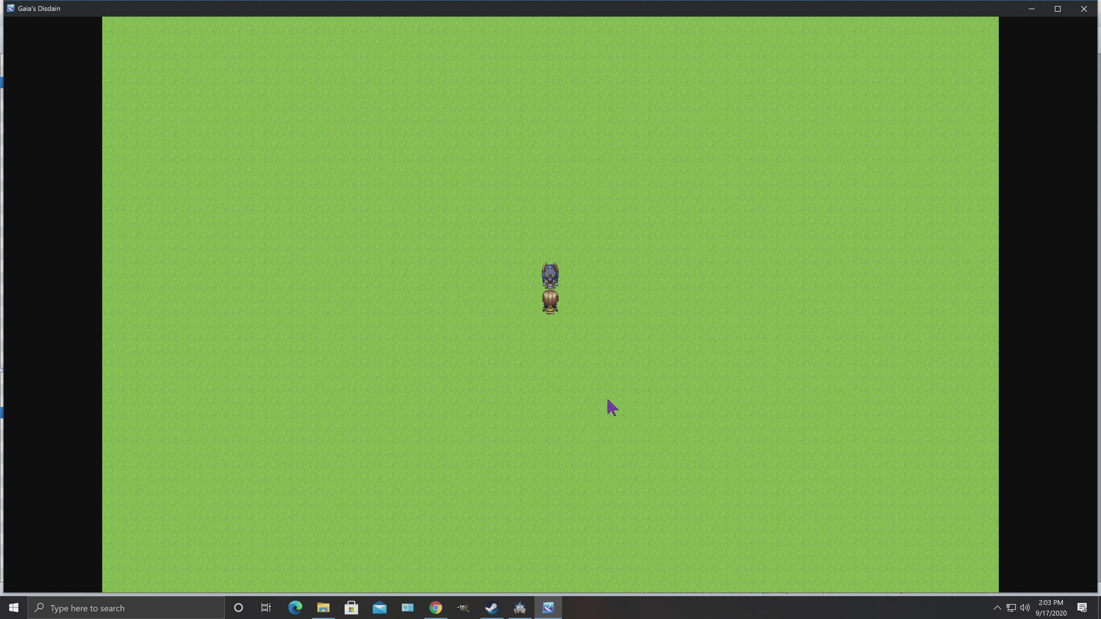
# Step: Walk away from the monster, touch it again to retest the encounter, and end the playtest
pyautogui.click(763, 387)
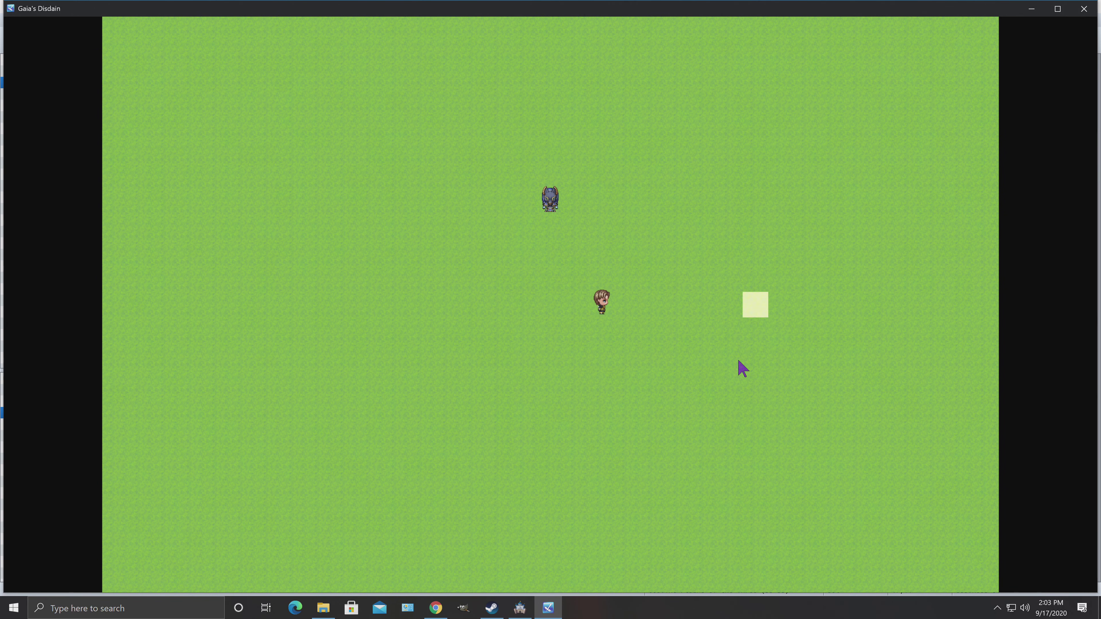
pyautogui.click(548, 201)
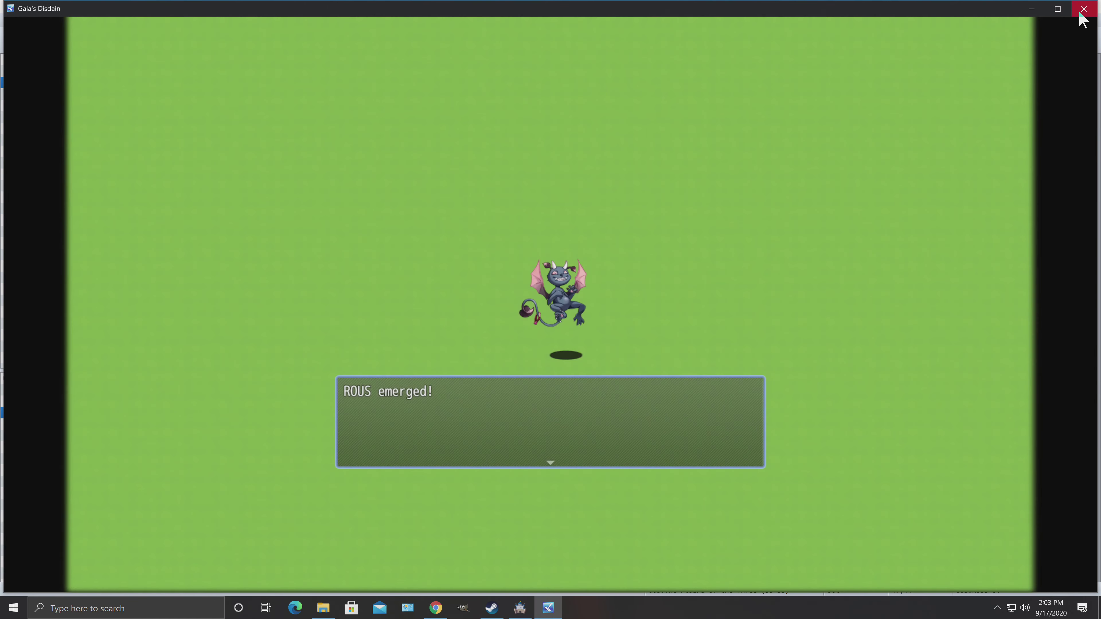
pyautogui.click(1082, 9)
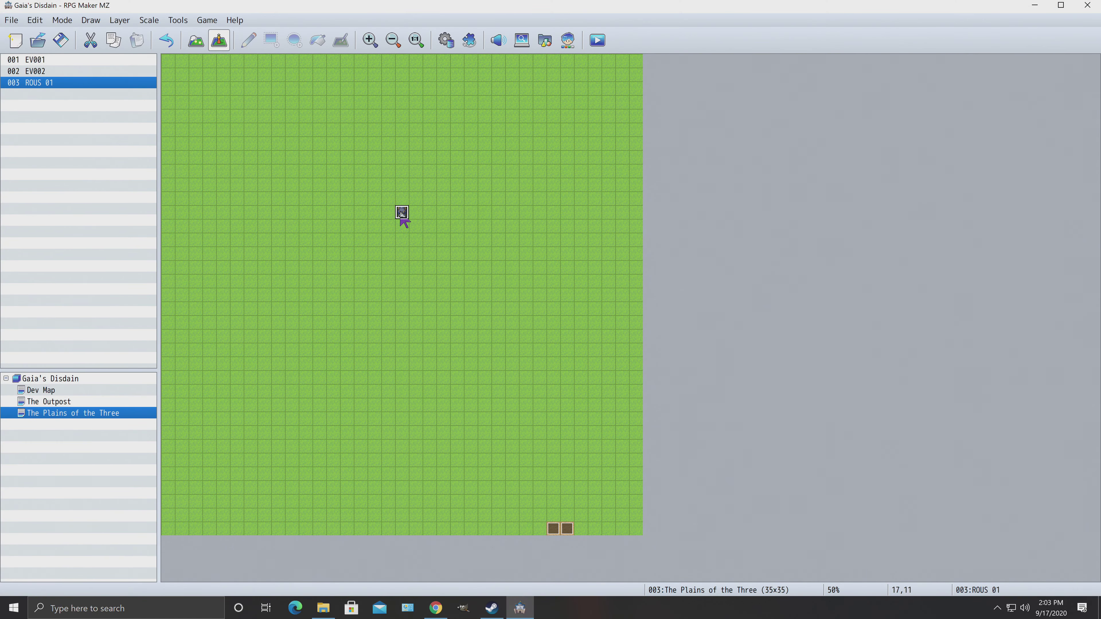
# Step: Reopen the ROUS 01 event and start adding a new event command below Battle Processing, browsing the game progression commands
pyautogui.rightClick(404, 221)
pyautogui.click(412, 225)
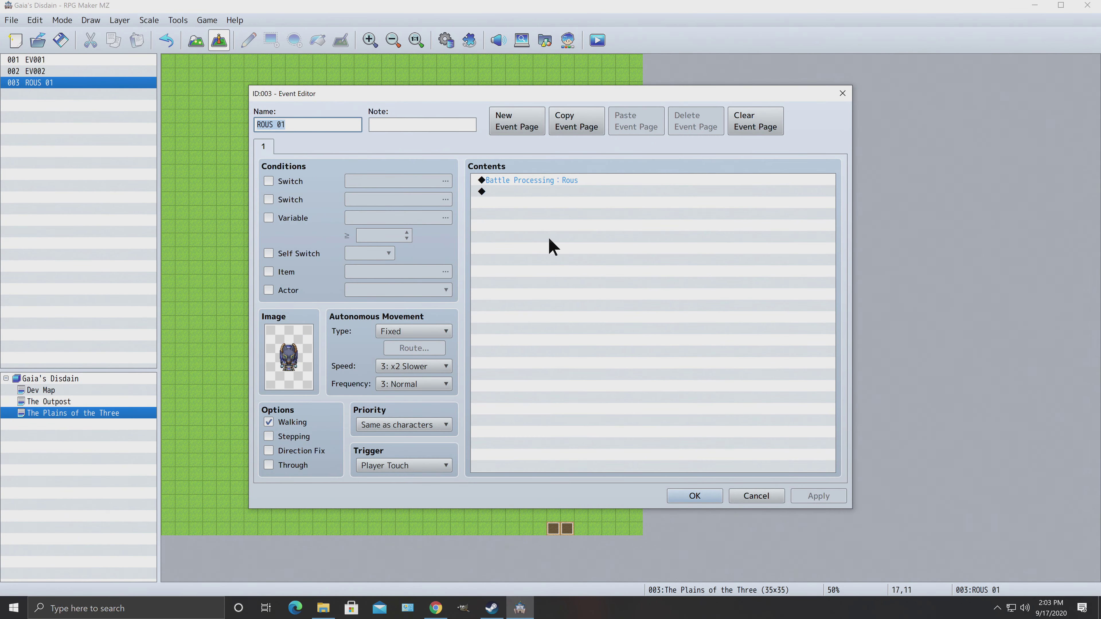
pyautogui.click(502, 192)
pyautogui.rightClick(503, 199)
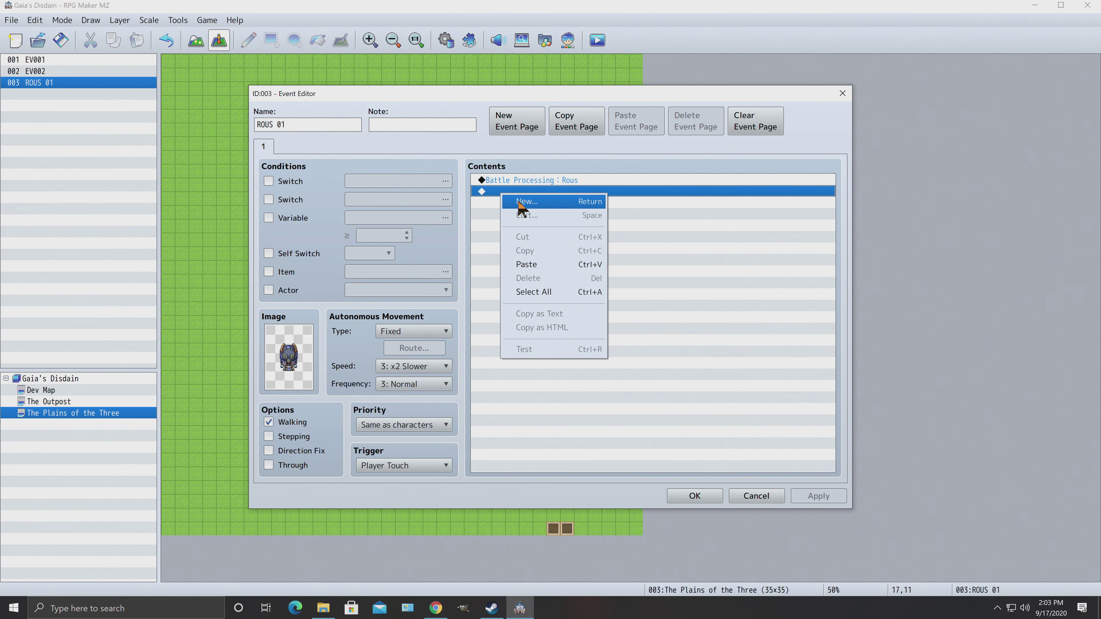
pyautogui.click(519, 202)
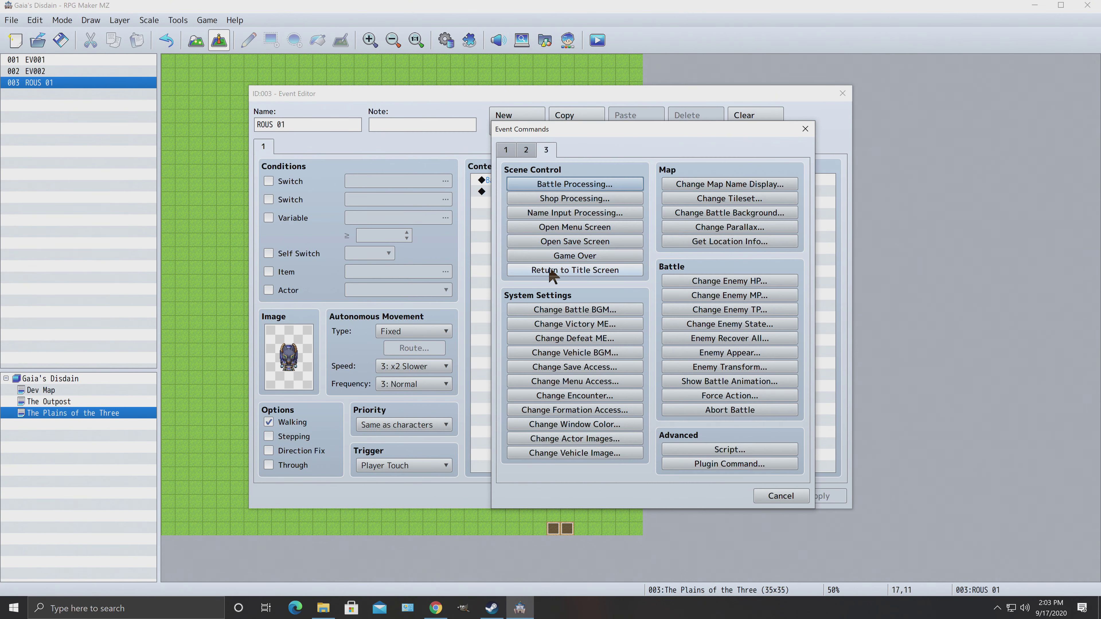
pyautogui.click(507, 150)
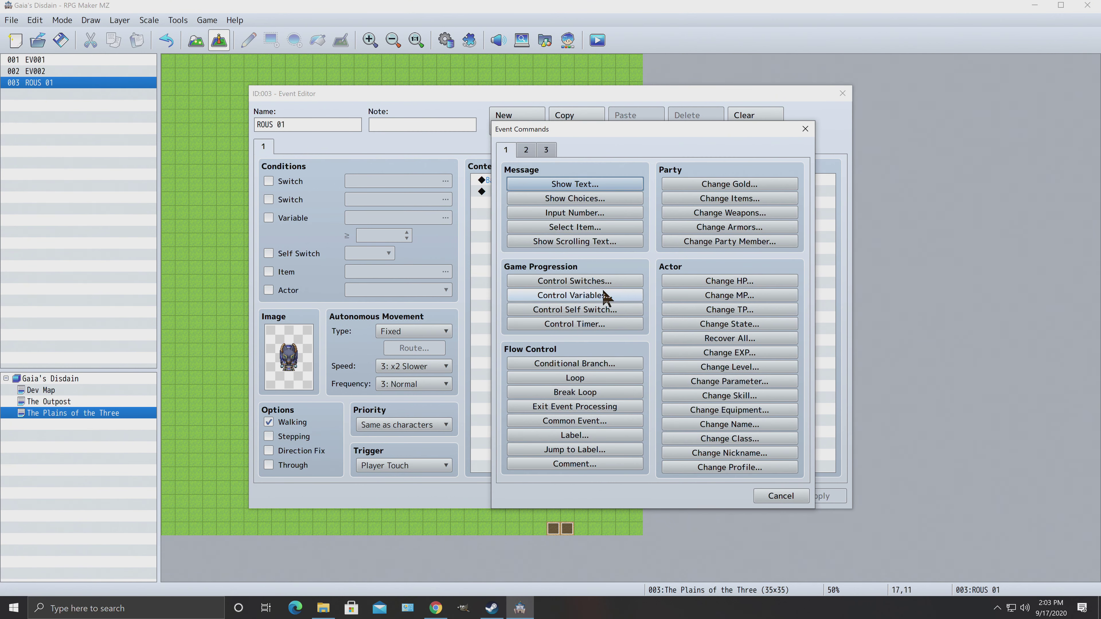
# Step: Add a Control Self Switch A = ON command to the ROUS 01 event, and create a second event page conditioned on self switch A
pyautogui.click(569, 311)
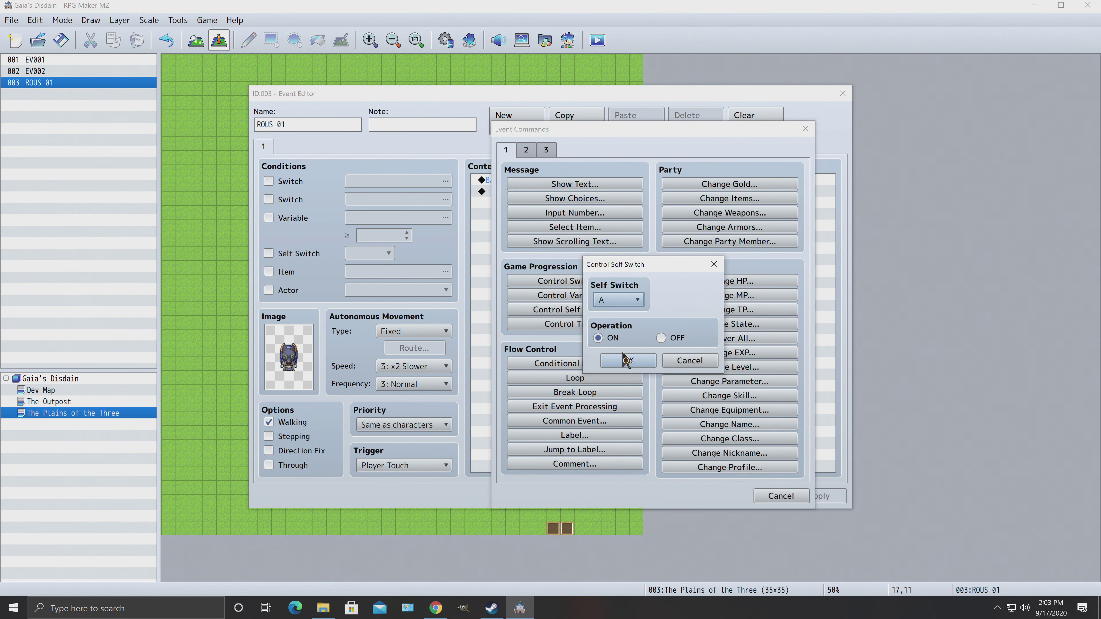
pyautogui.click(626, 360)
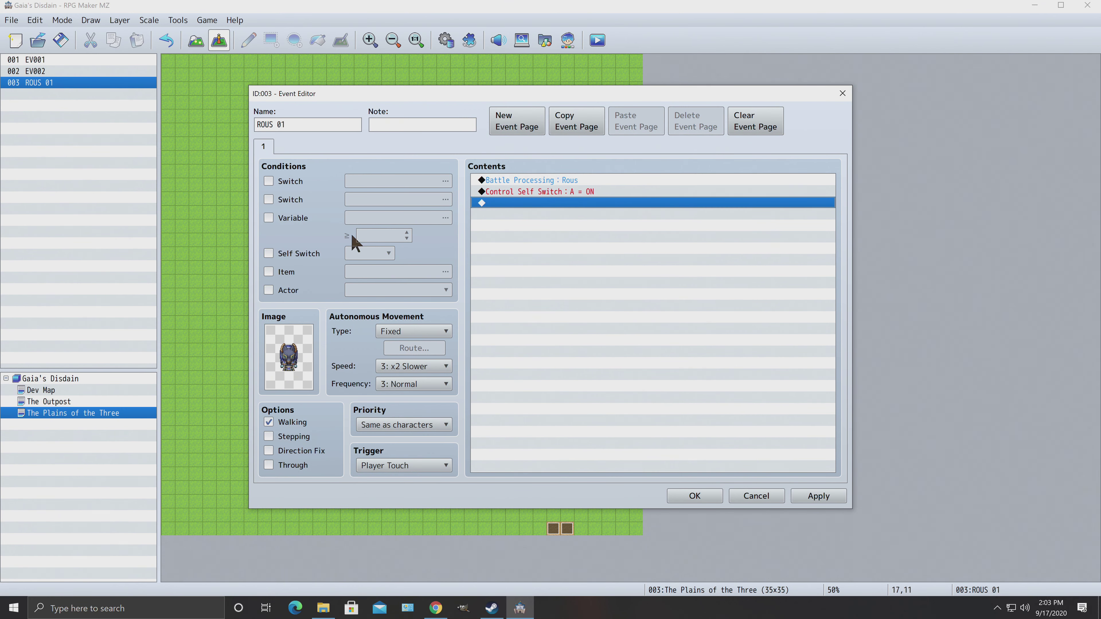
pyautogui.click(526, 120)
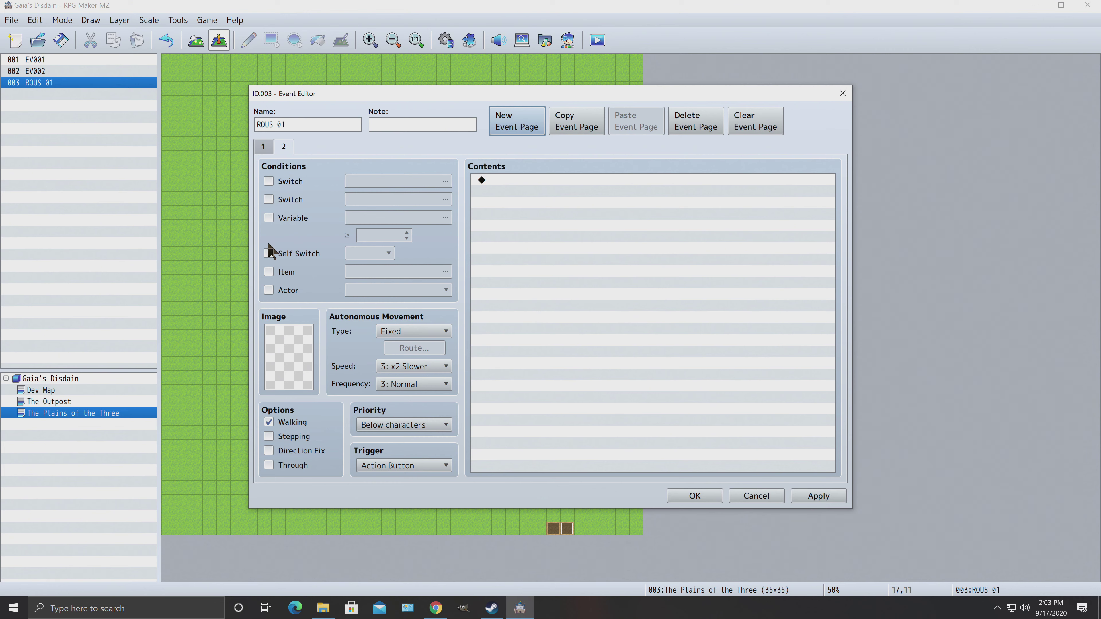
pyautogui.click(269, 253)
pyautogui.click(264, 146)
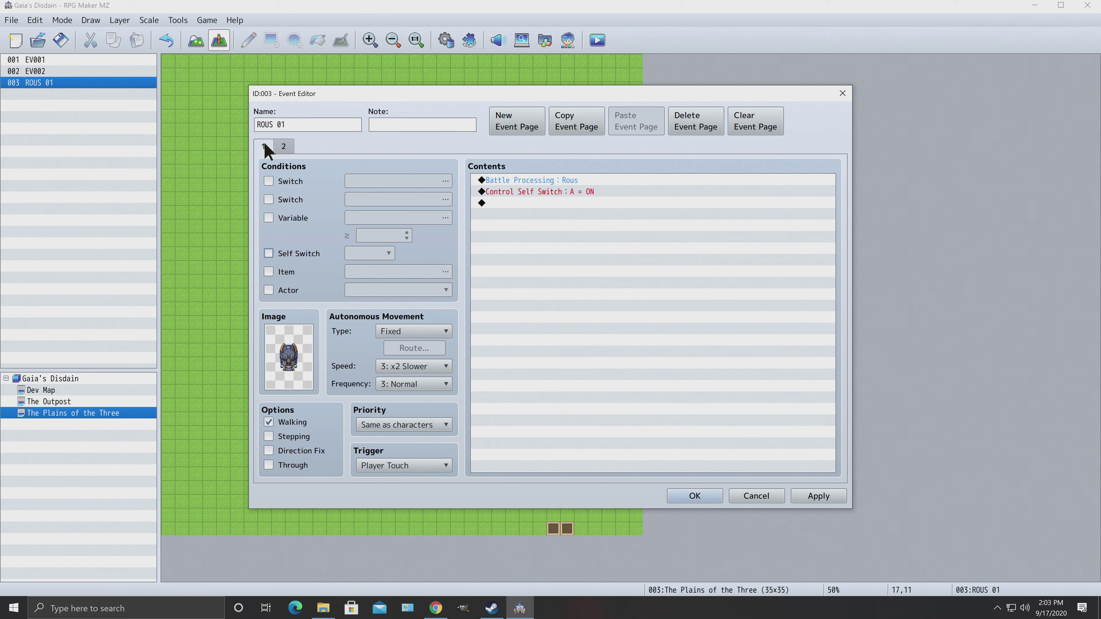
pyautogui.click(285, 146)
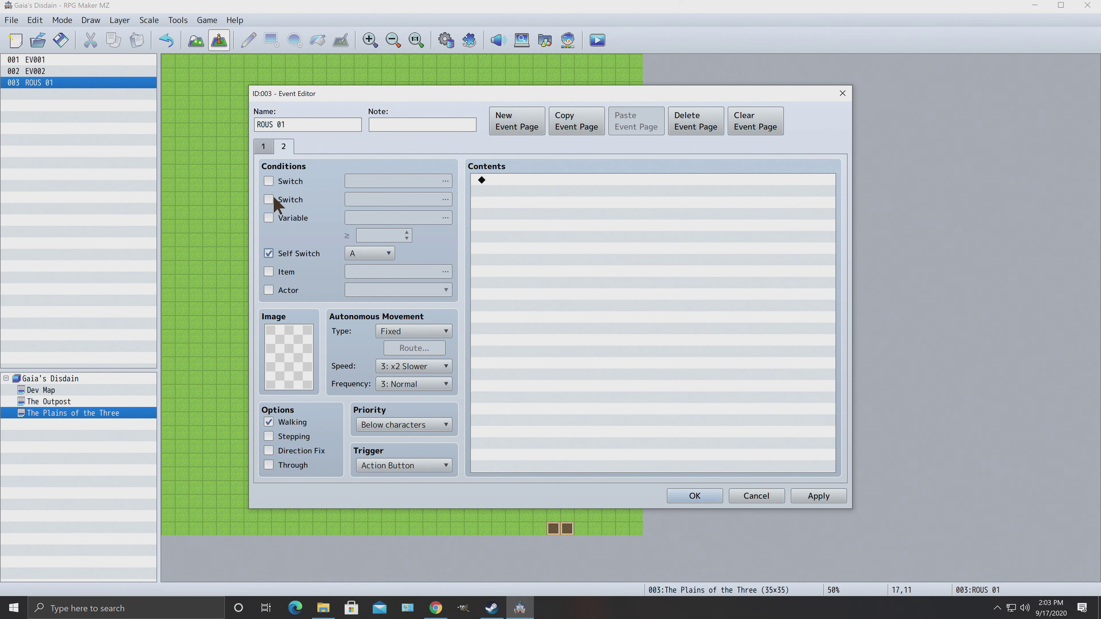
# Step: Insert a Show Animation command before the self switch command on page 1, with This Event as its character
pyautogui.click(265, 148)
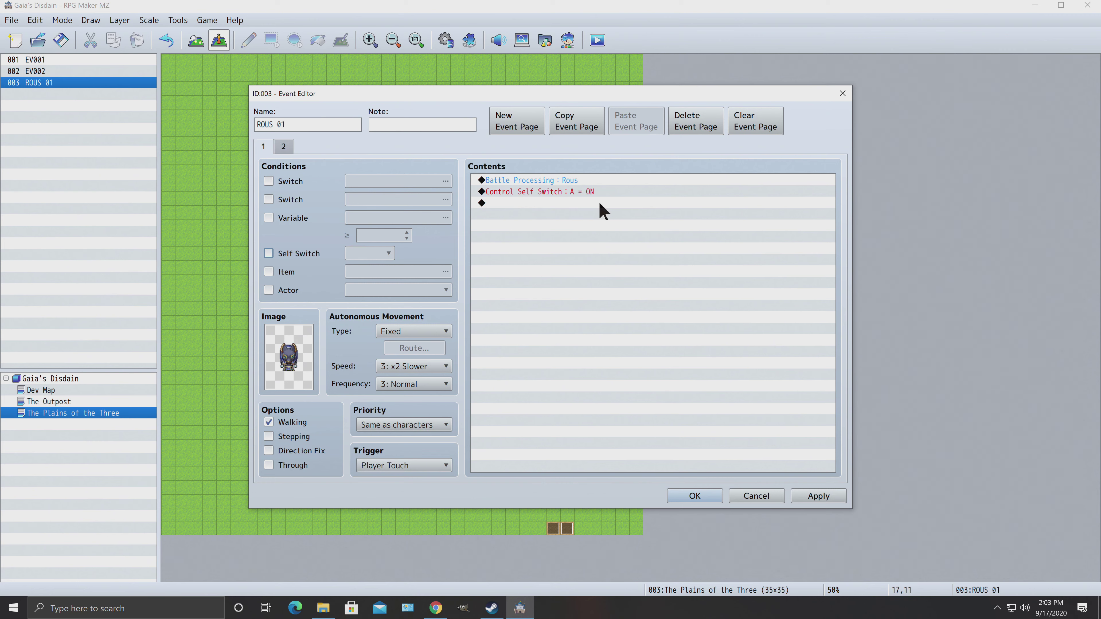
pyautogui.click(569, 196)
pyautogui.click(569, 204)
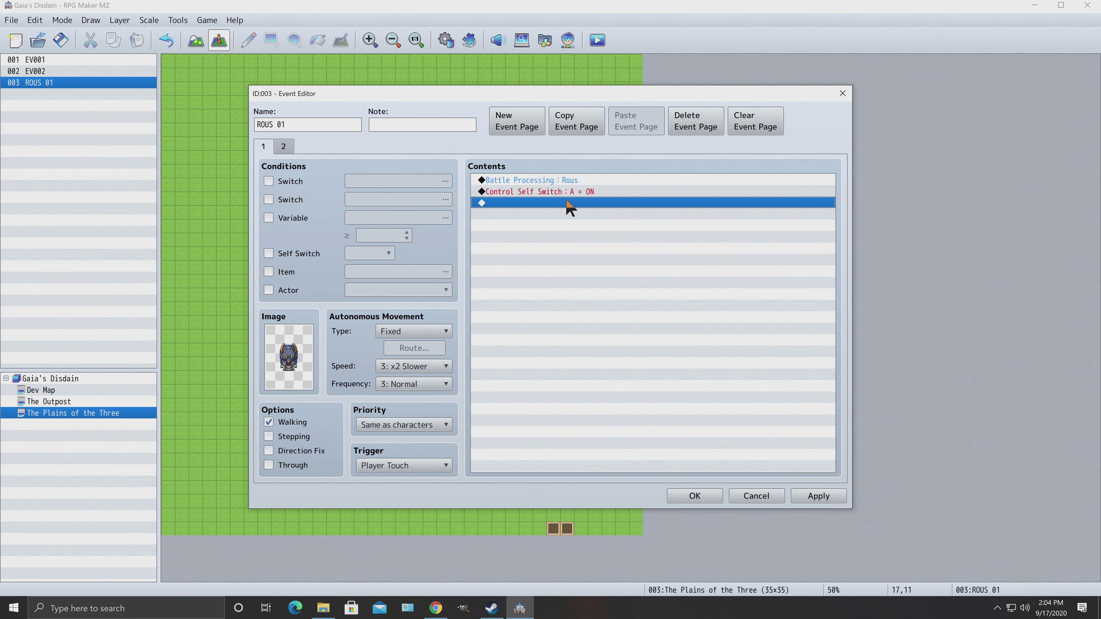
pyautogui.rightClick(644, 192)
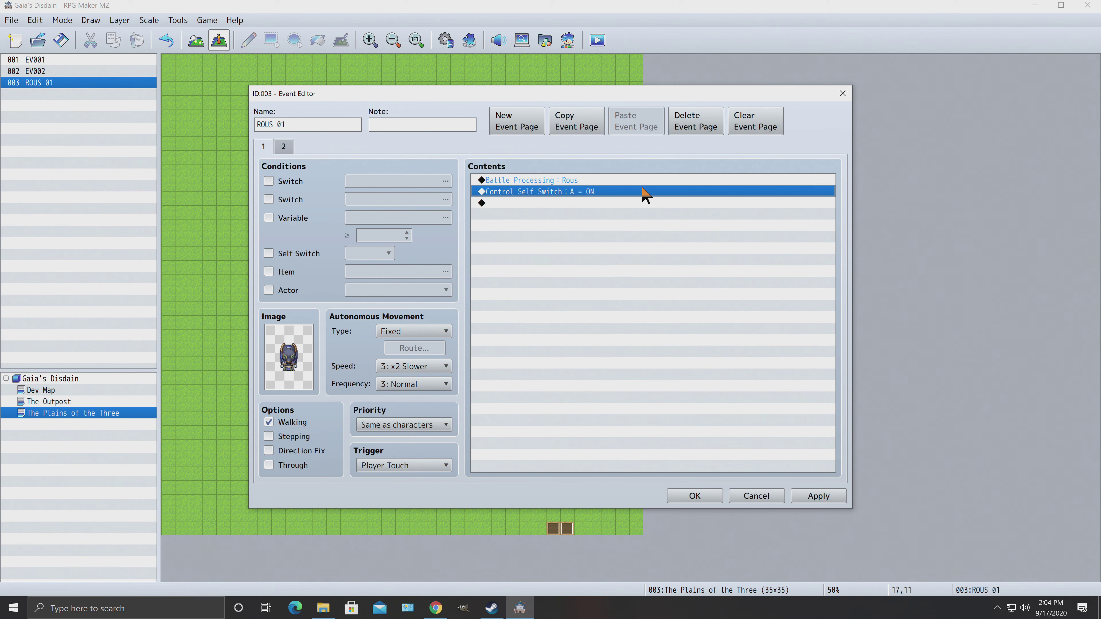
pyautogui.click(672, 195)
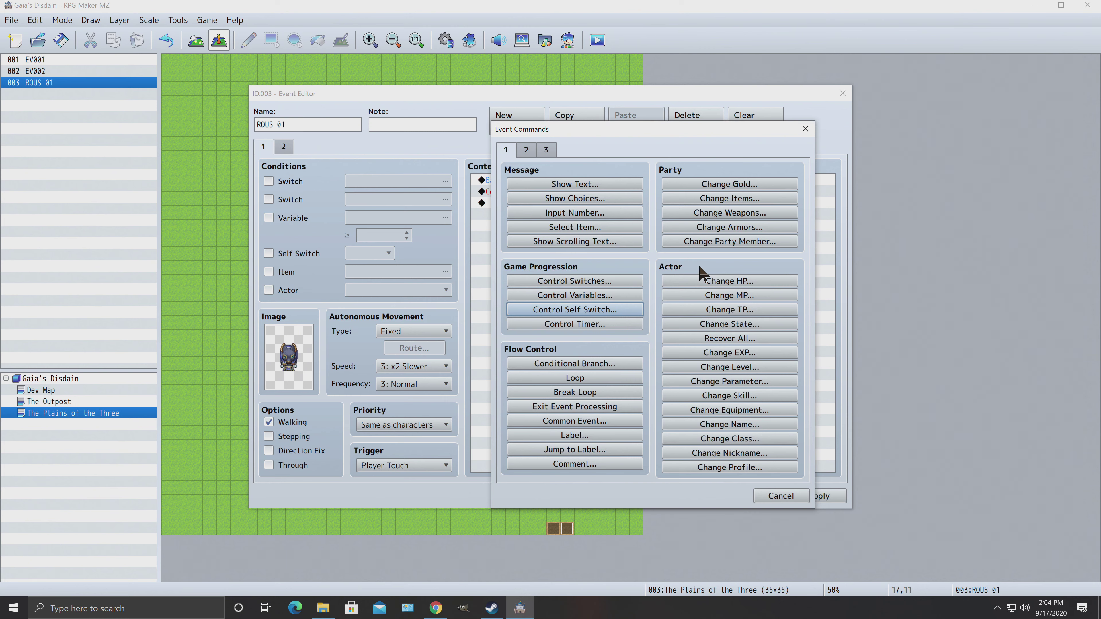
pyautogui.click(531, 152)
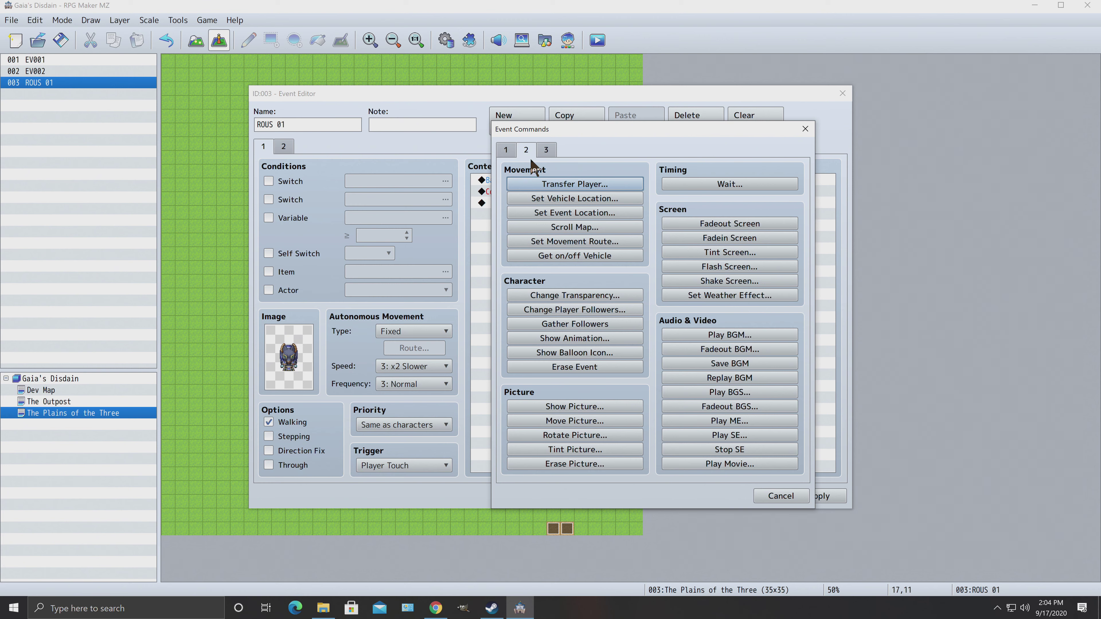
pyautogui.click(547, 150)
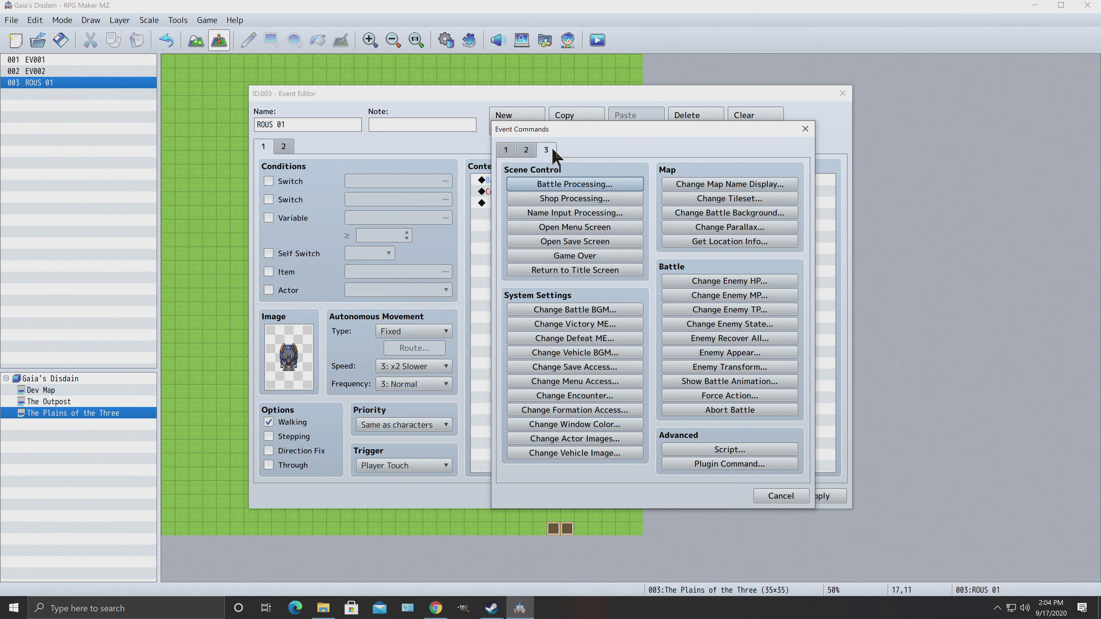
pyautogui.click(531, 152)
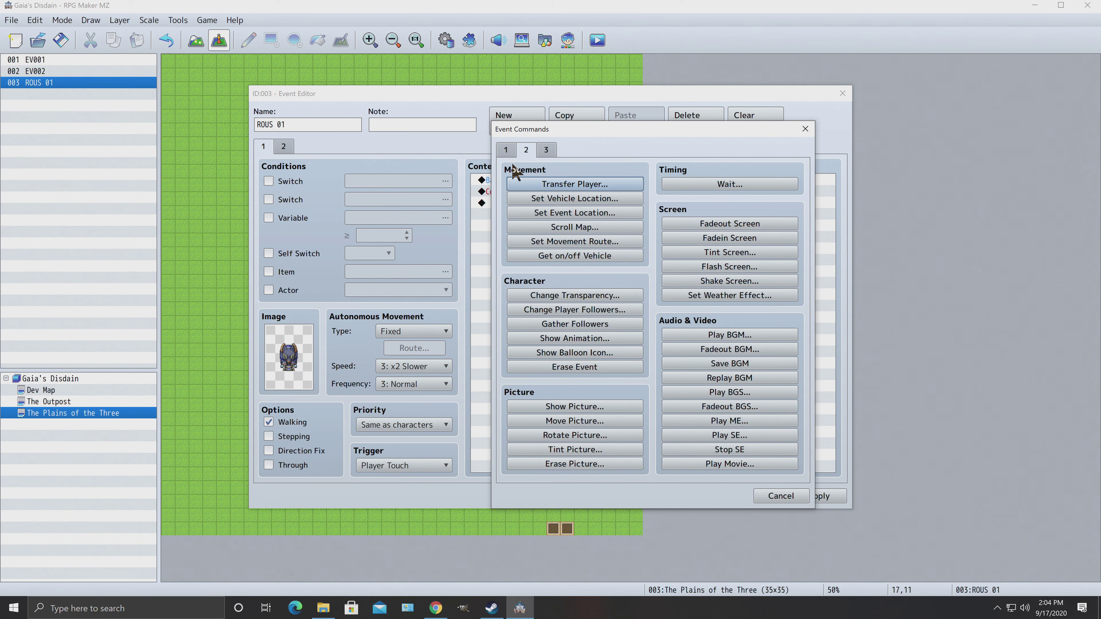
pyautogui.click(507, 151)
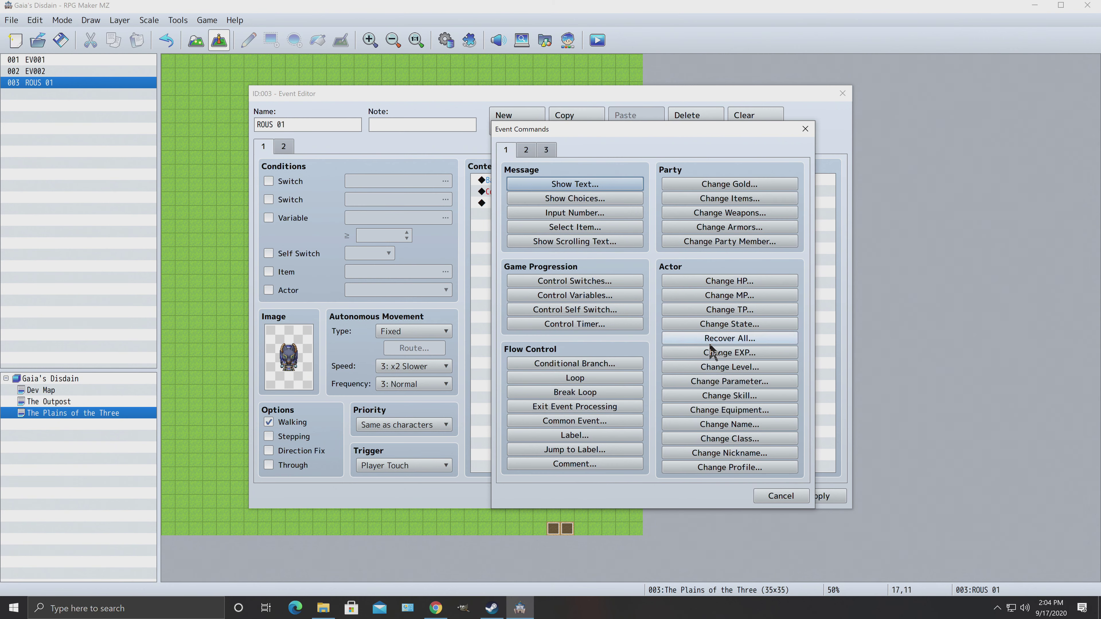
pyautogui.click(527, 151)
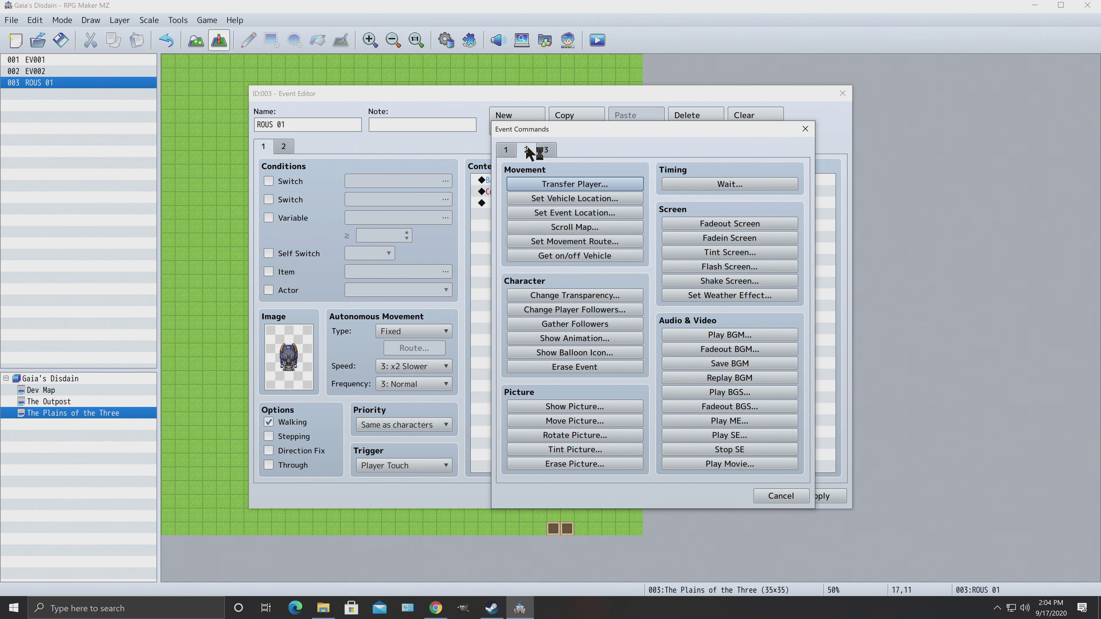
pyautogui.click(568, 337)
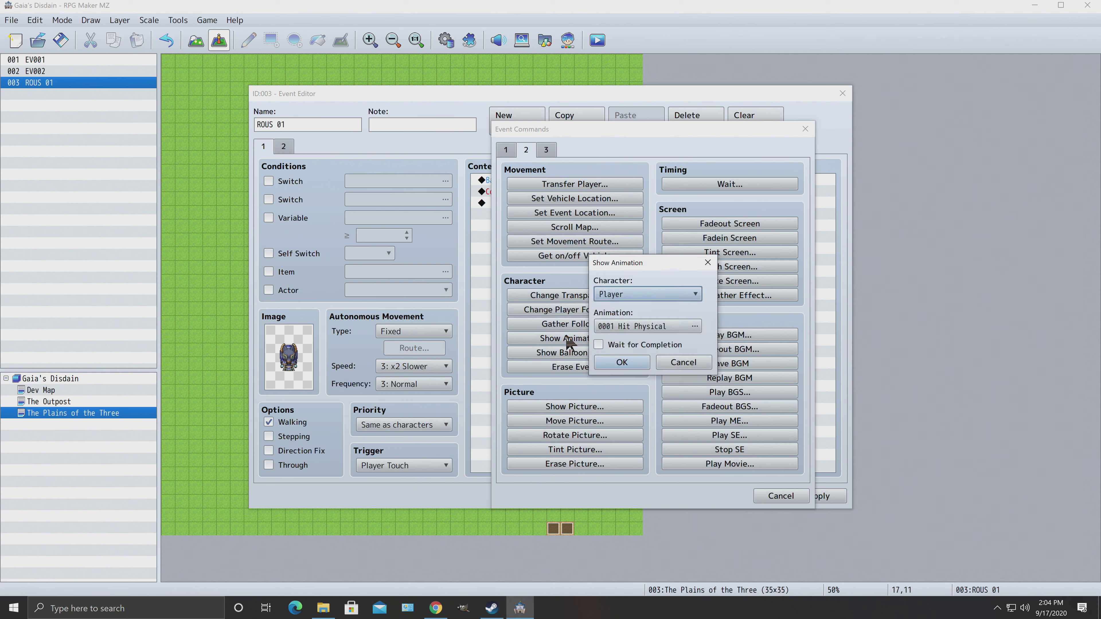
pyautogui.click(654, 293)
pyautogui.click(623, 319)
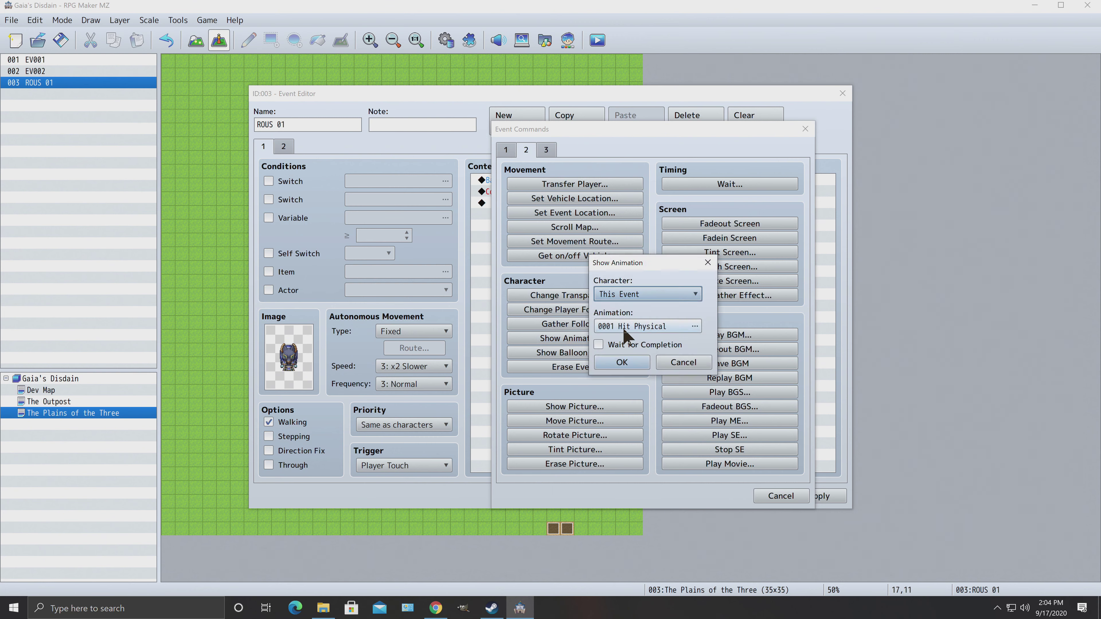
# Step: Preview several animations, choose 0035 Fog for the Show Animation command, and save the ROUS 01 event
pyautogui.click(627, 332)
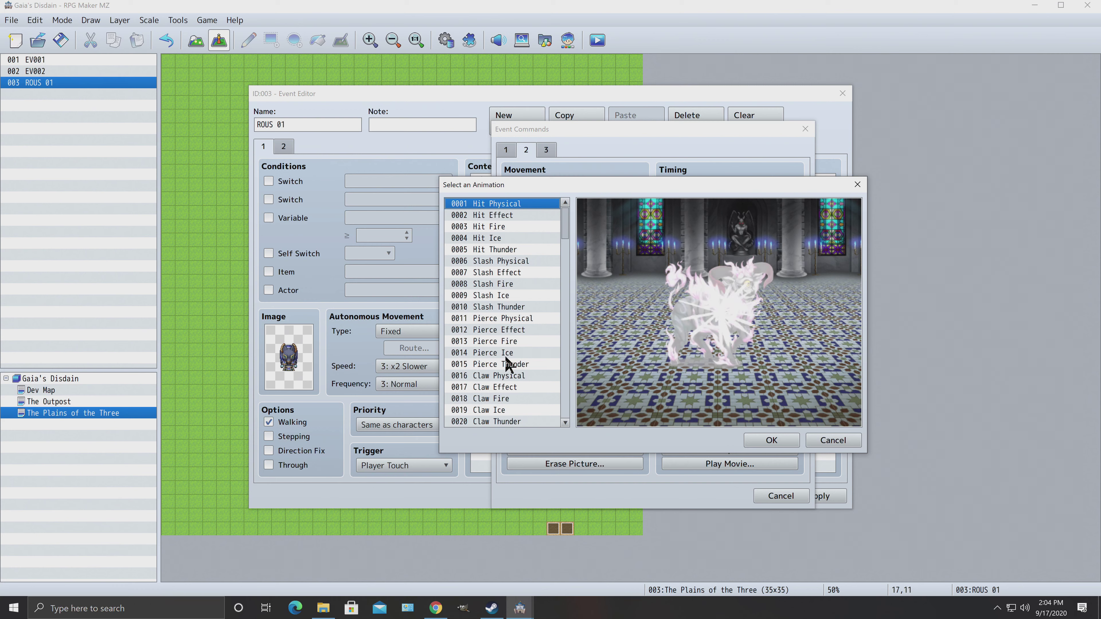
pyautogui.click(504, 375)
pyautogui.scroll(-2, 503, 377)
pyautogui.scroll(-4, 499, 374)
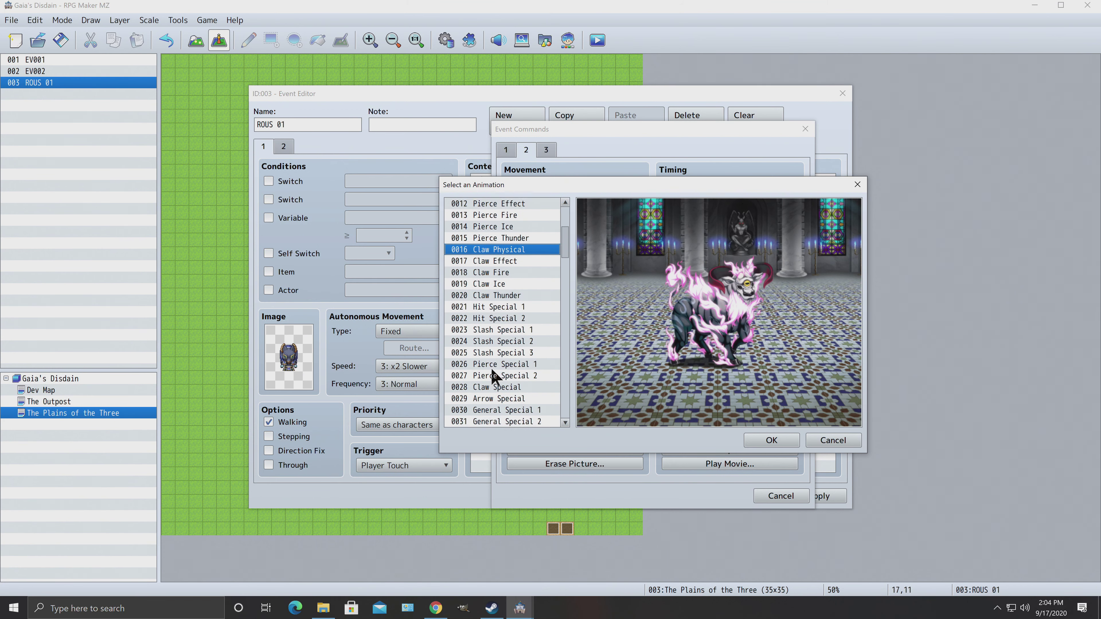
pyautogui.click(485, 368)
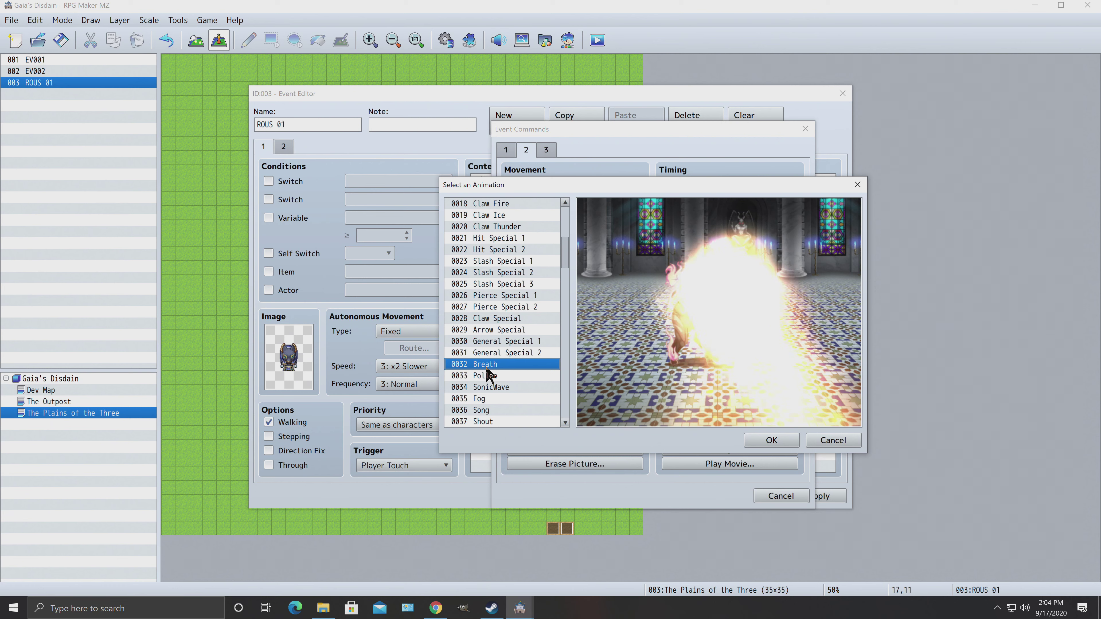
pyautogui.click(489, 387)
pyautogui.scroll(-2, 491, 388)
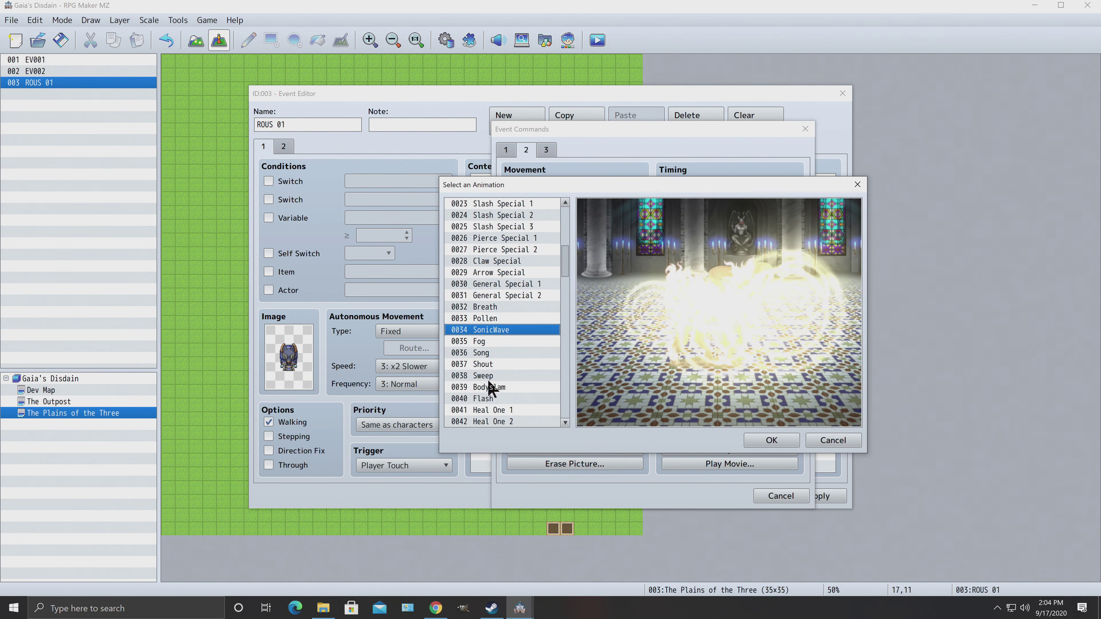
pyautogui.click(481, 346)
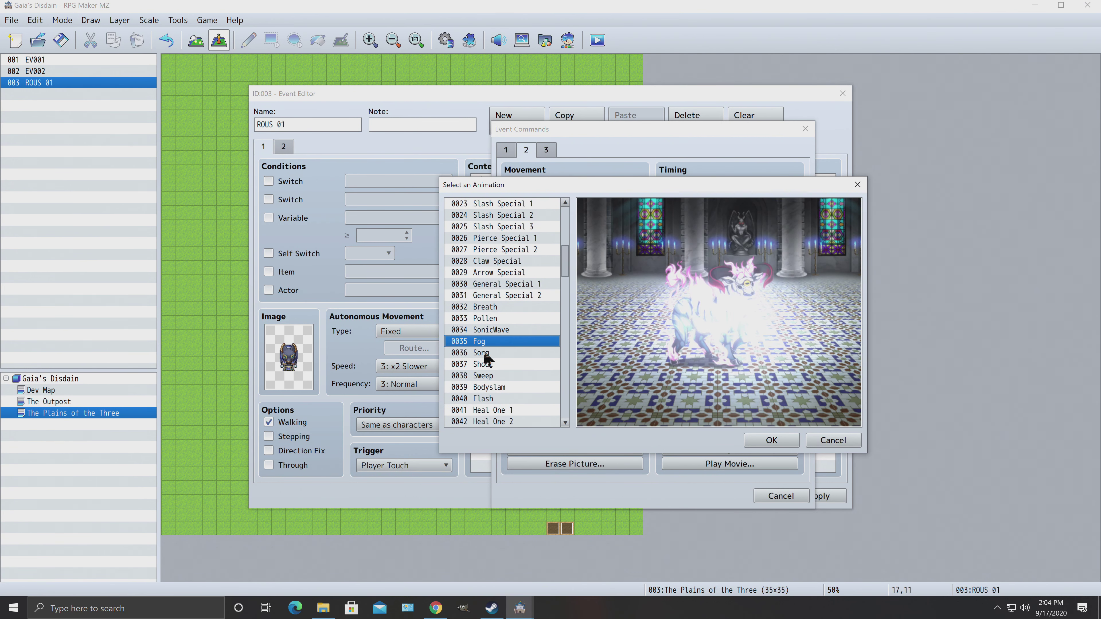
pyautogui.click(772, 440)
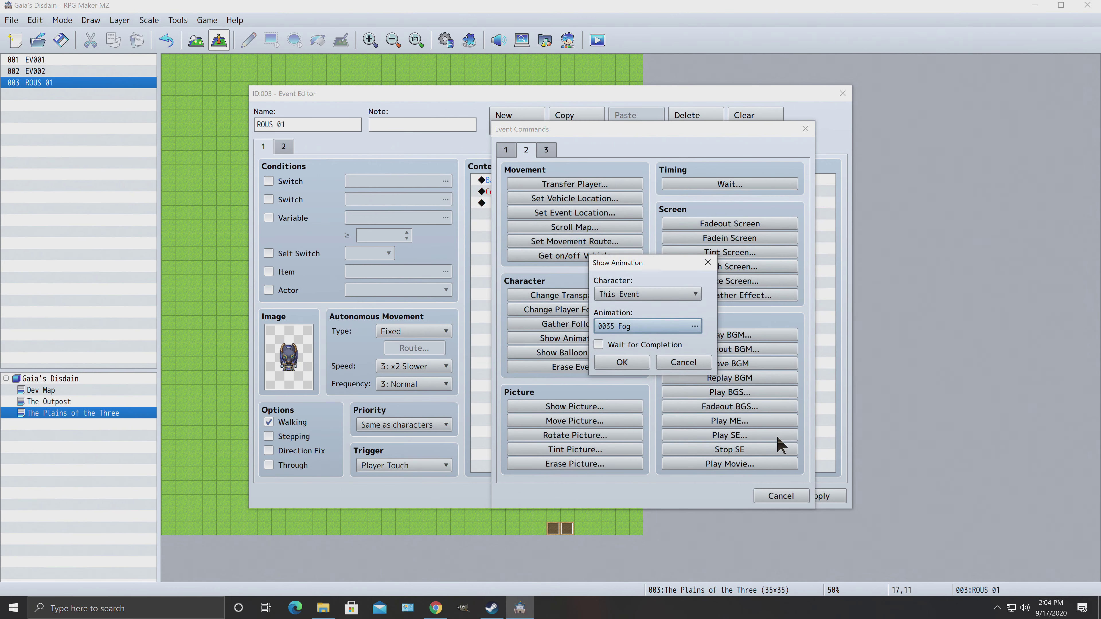
pyautogui.click(625, 366)
pyautogui.click(580, 195)
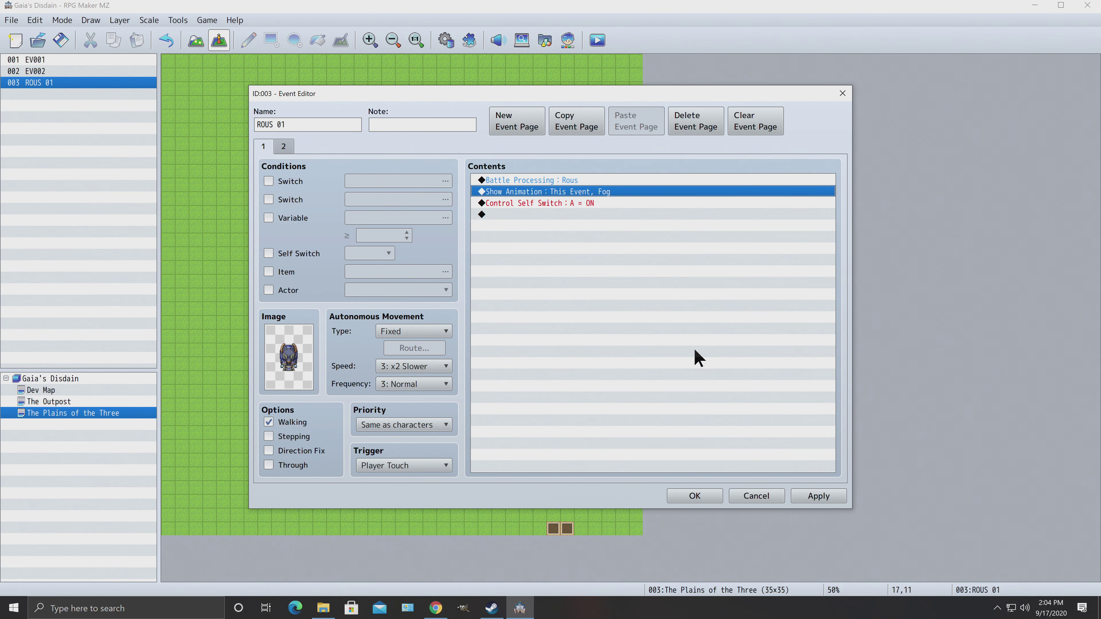
pyautogui.click(814, 495)
pyautogui.click(701, 498)
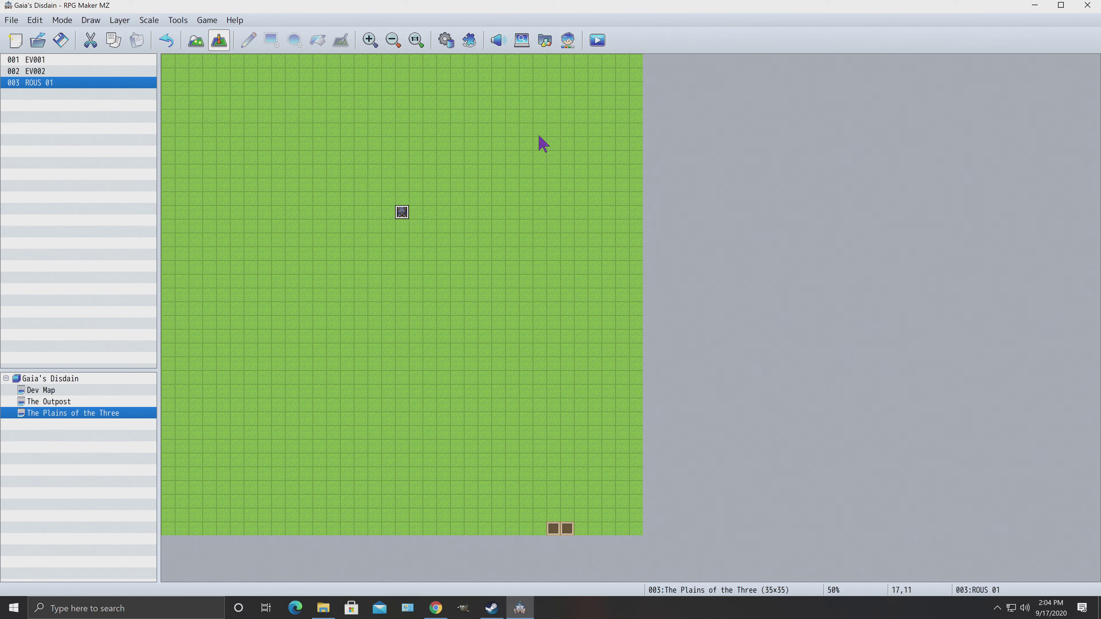
# Step: Move event EV001 on The Plains of the Three map from tile 28,34 to 27,34 by cutting and pasting it
pyautogui.rightClick(555, 531)
pyautogui.click(569, 476)
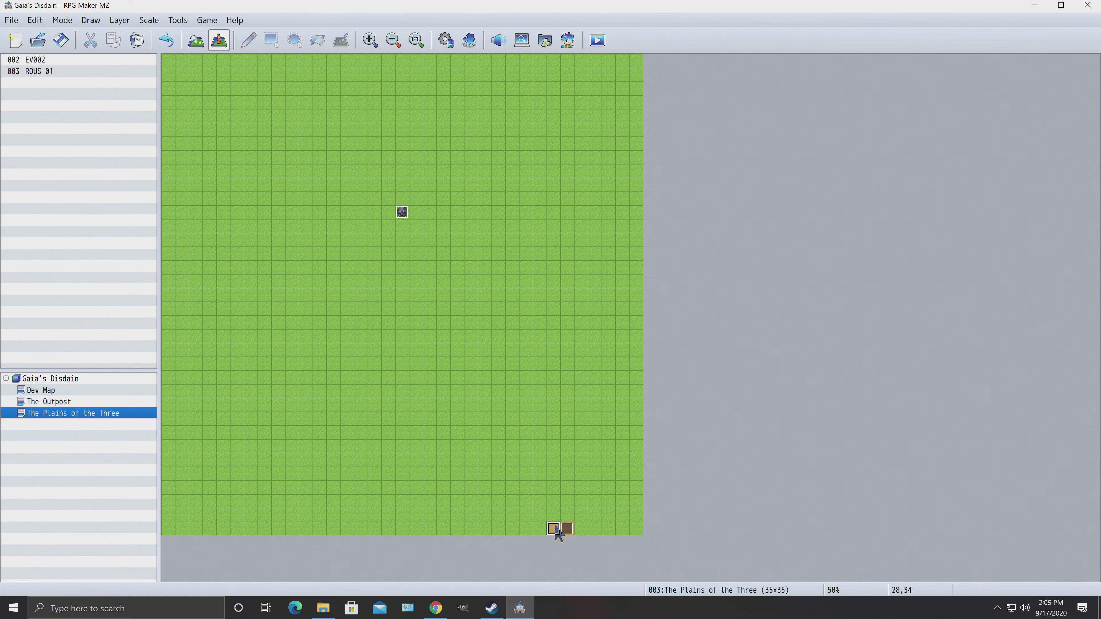
pyautogui.rightClick(540, 529)
pyautogui.click(567, 505)
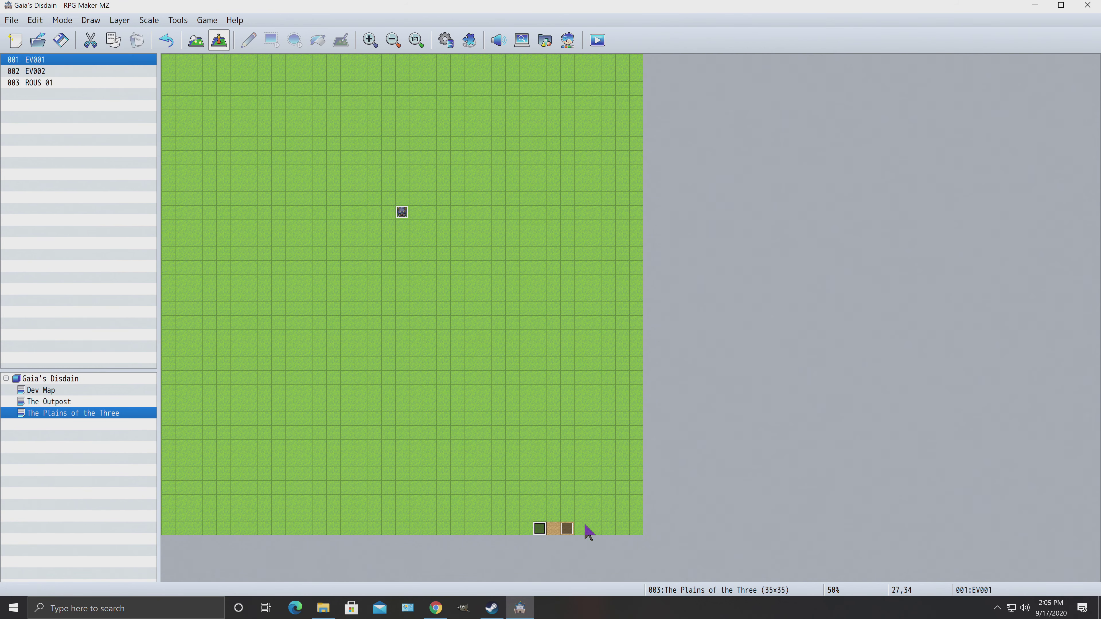
# Step: Paint a grey stone building piece on tiles 28,33 and 28,34, between the two events at the map's lower edge
pyautogui.click(555, 528)
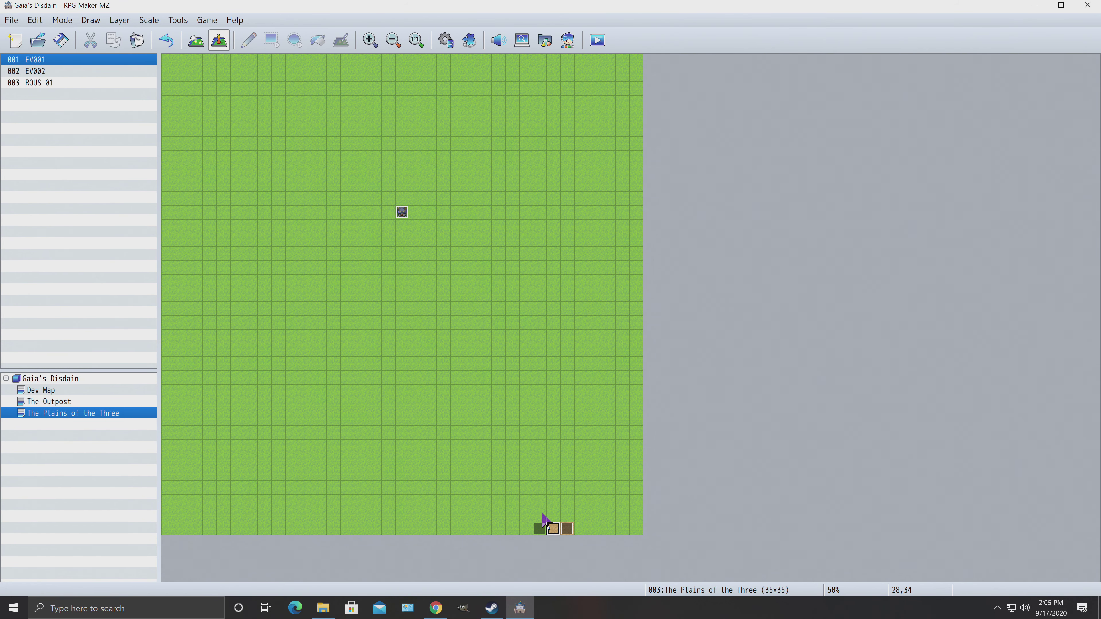
pyautogui.click(196, 41)
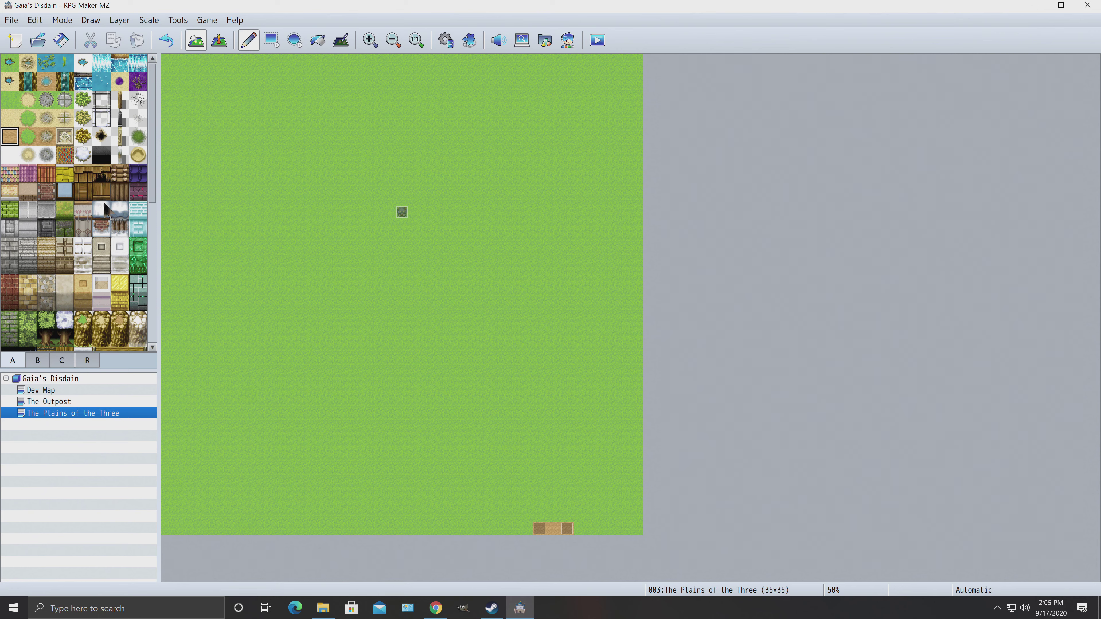
pyautogui.click(9, 100)
pyautogui.click(29, 227)
pyautogui.click(27, 209)
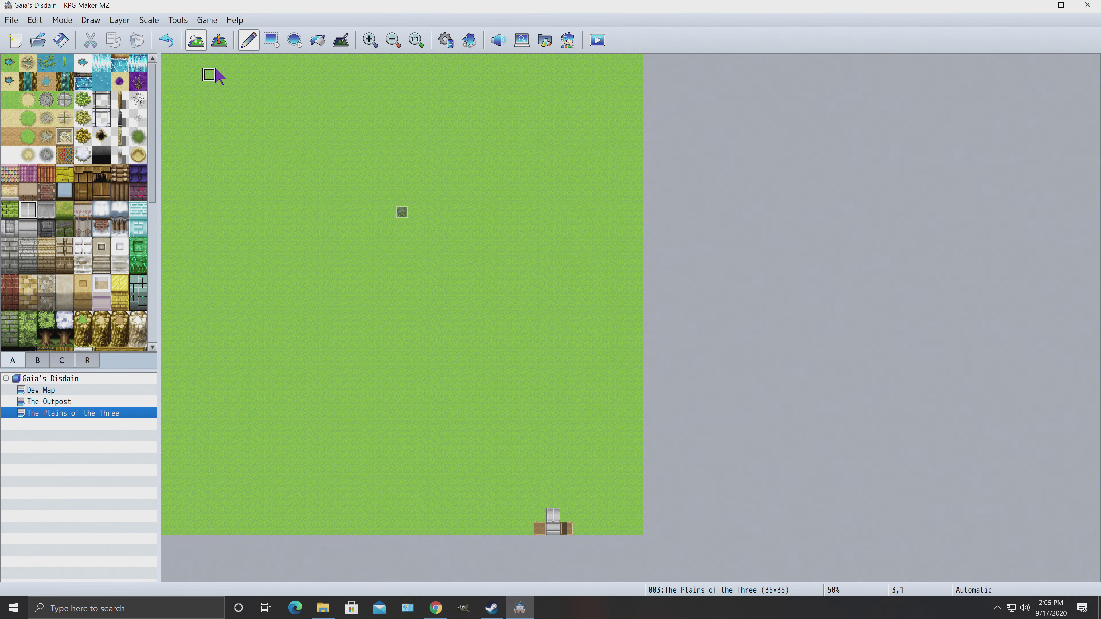
# Step: On The Outpost map, move event EV002 from tile 8,0 to tile 7,1 by cutting and pasting it
pyautogui.click(65, 401)
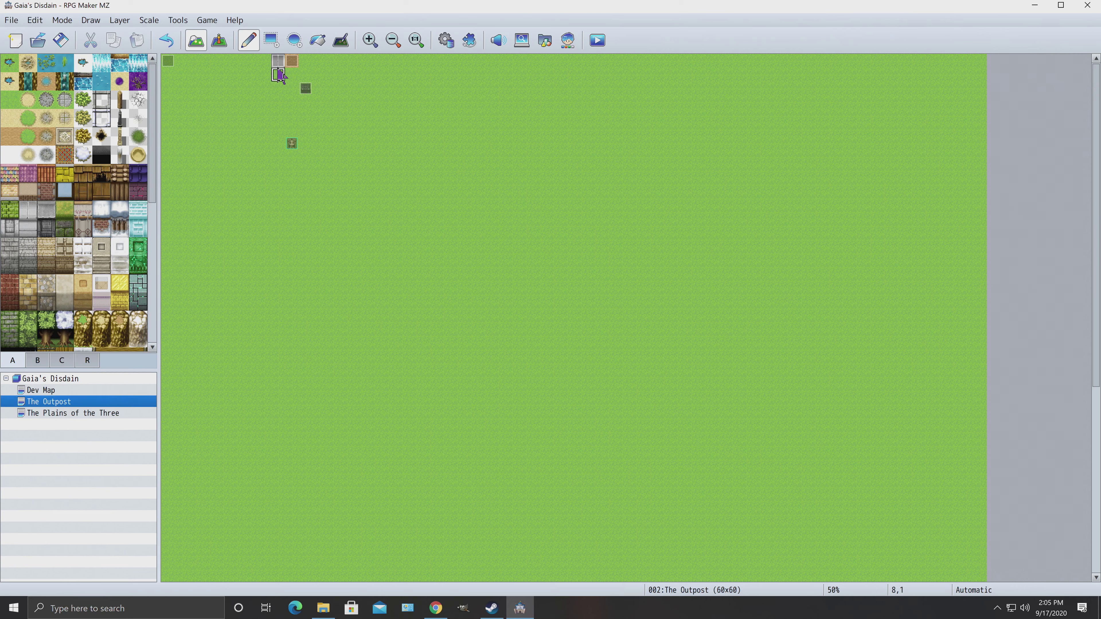
pyautogui.click(223, 40)
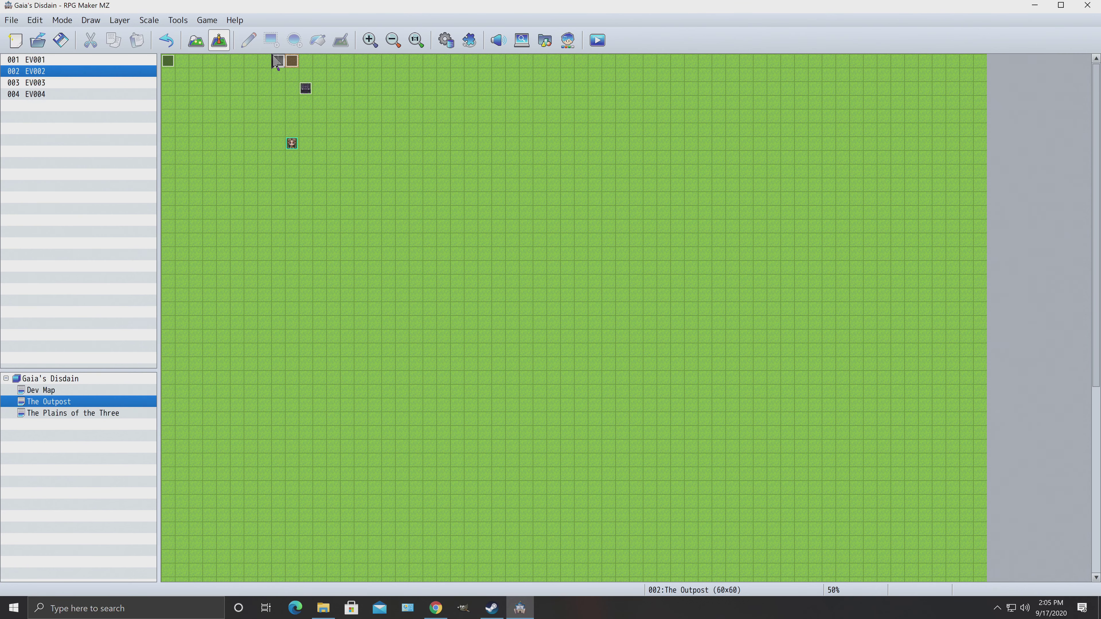
pyautogui.rightClick(278, 61)
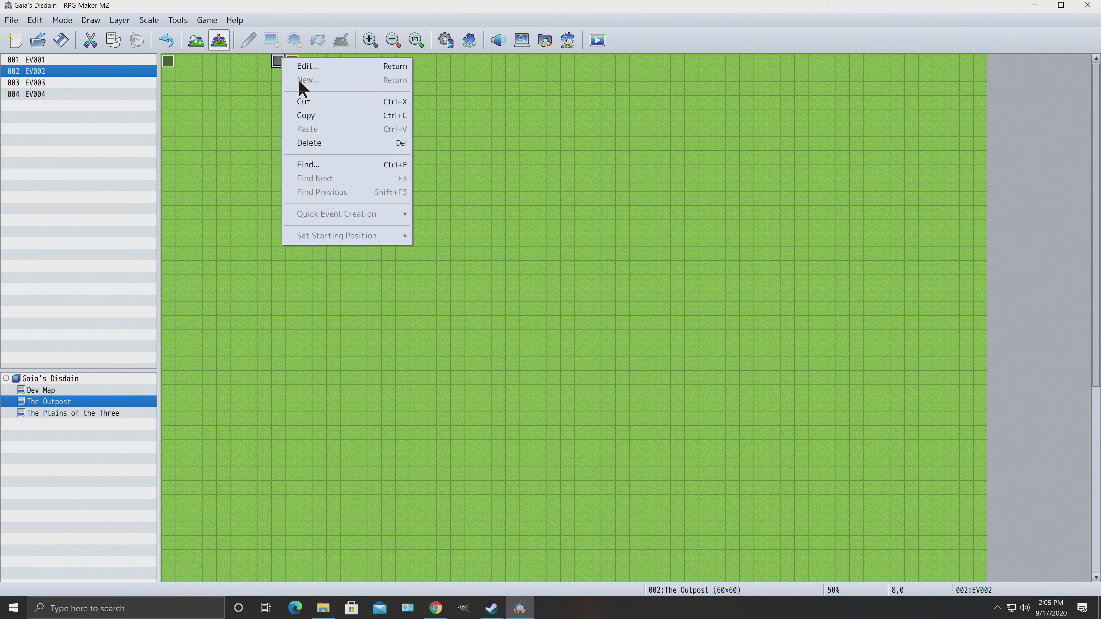
pyautogui.click(303, 100)
pyautogui.rightClick(265, 73)
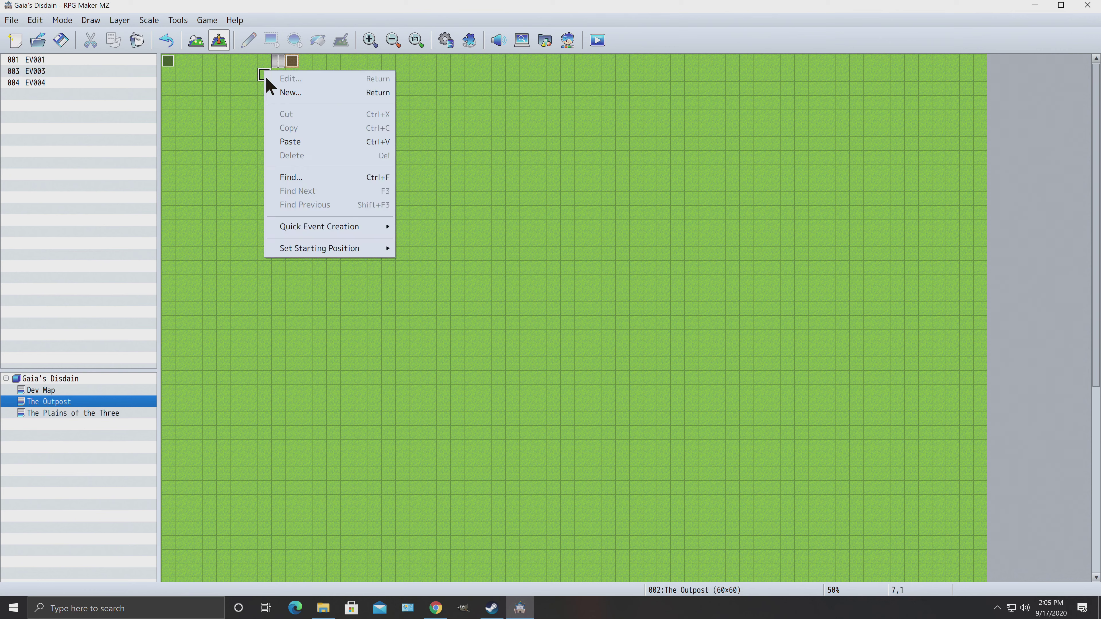
pyautogui.click(293, 142)
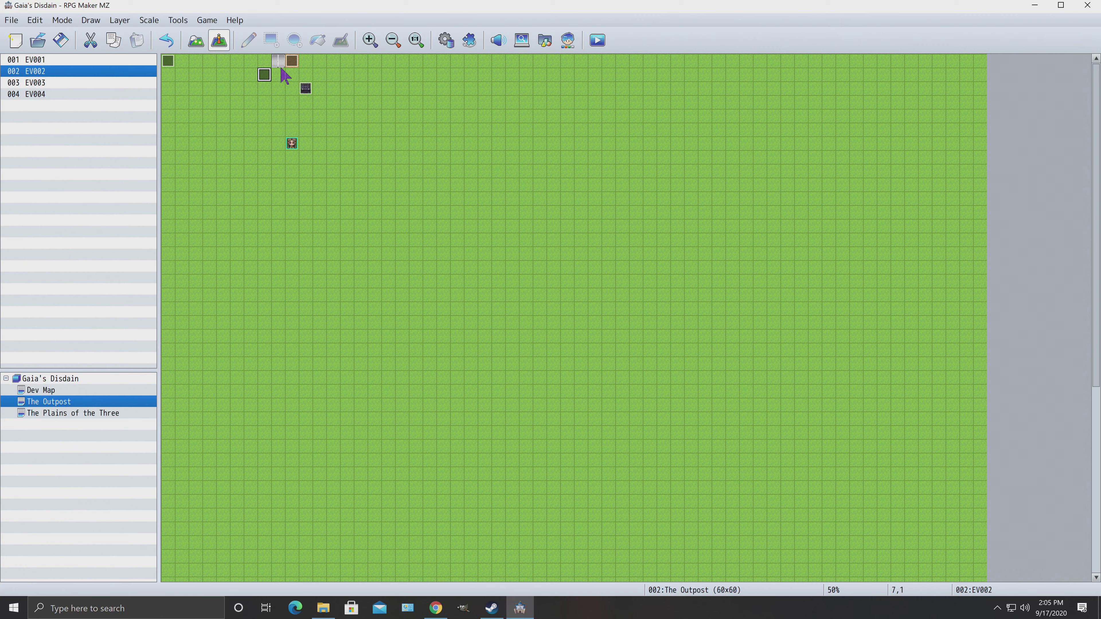
# Step: On The Outpost map, move event EV003 from tile 9,0 to tile 9,1 by cutting and pasting it
pyautogui.rightClick(280, 64)
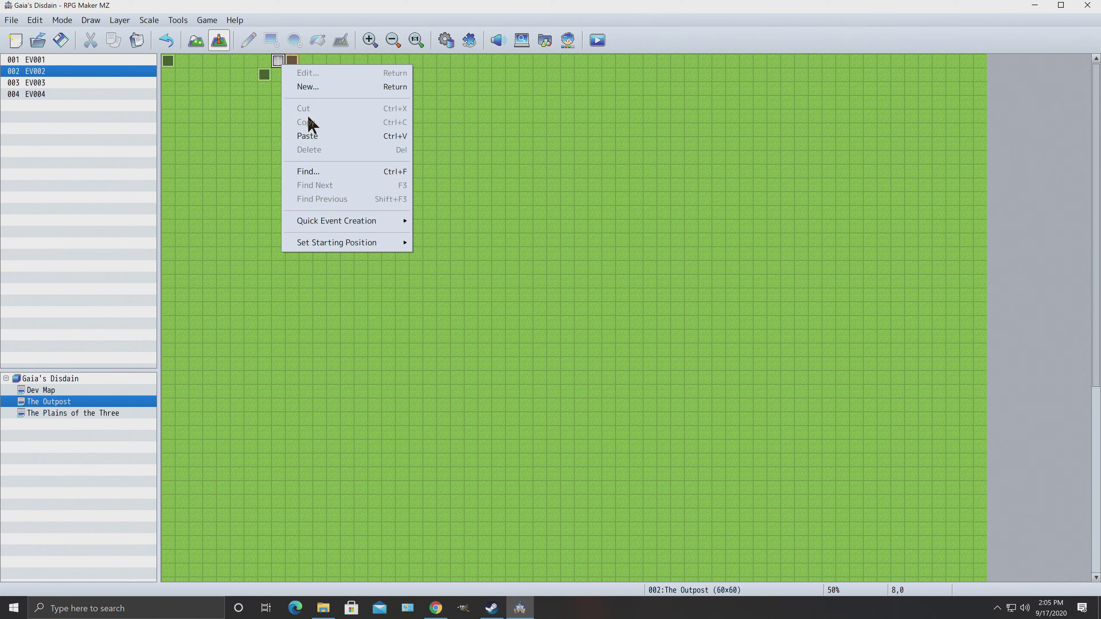
pyautogui.click(243, 113)
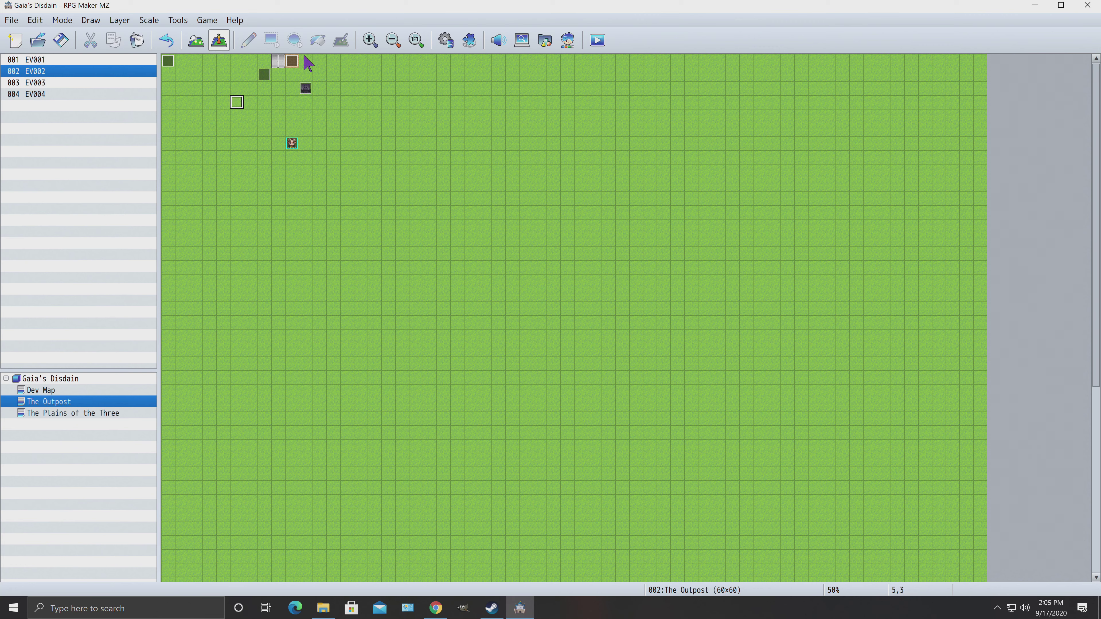
pyautogui.rightClick(292, 59)
pyautogui.click(309, 104)
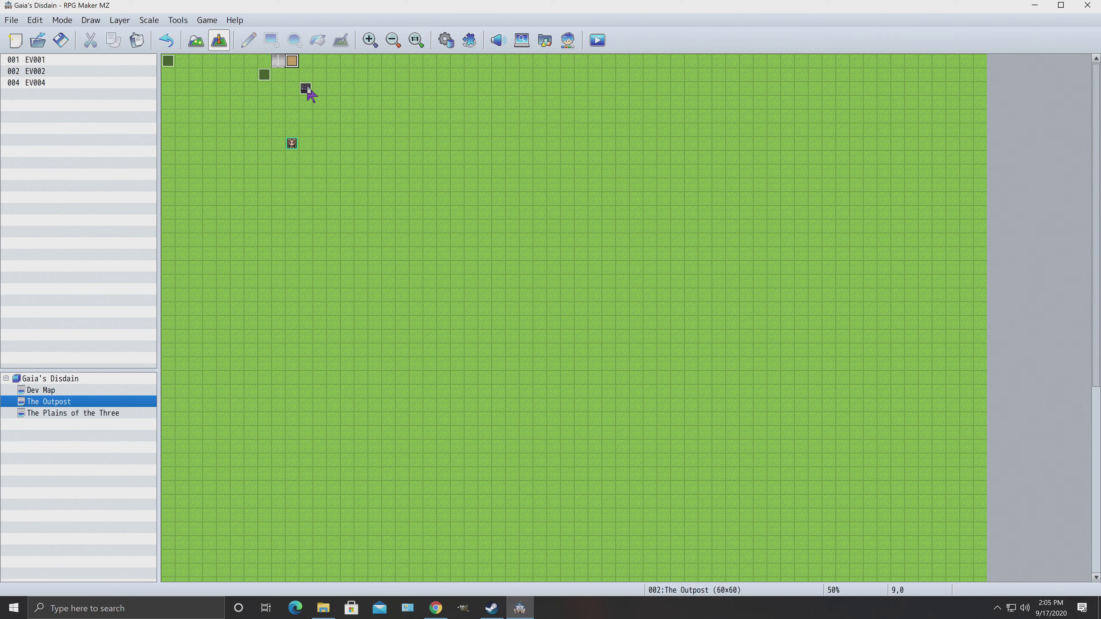
pyautogui.rightClick(290, 74)
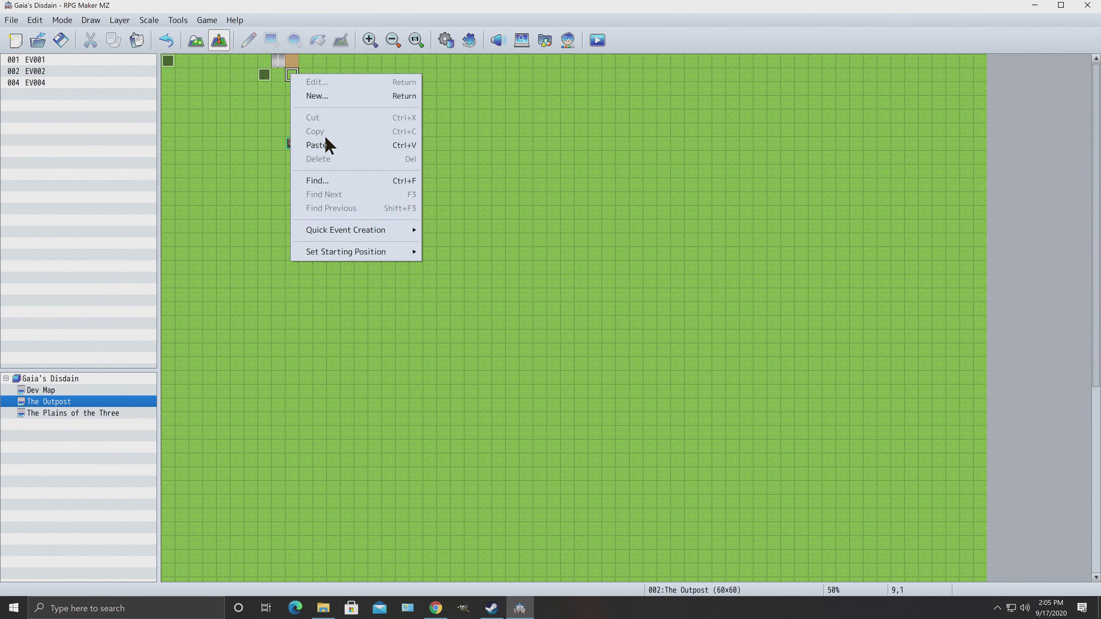
pyautogui.click(316, 145)
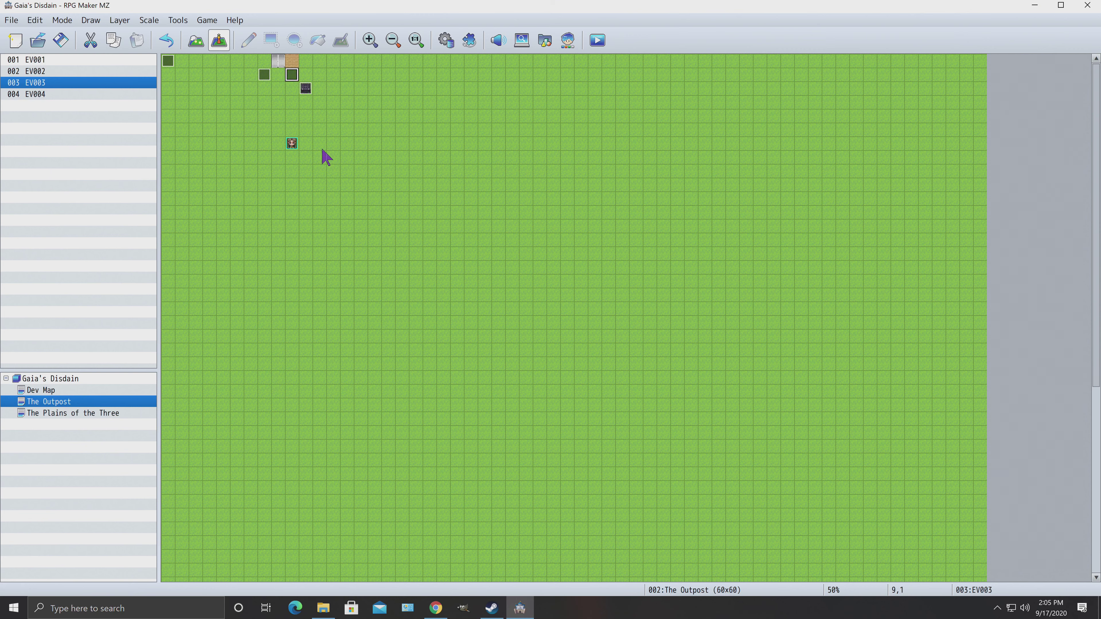
# Step: Paint Dirt on The Outpost's tiles 7,0, 7,1 and 9,1 to form two entrance paths under the events
pyautogui.click(194, 43)
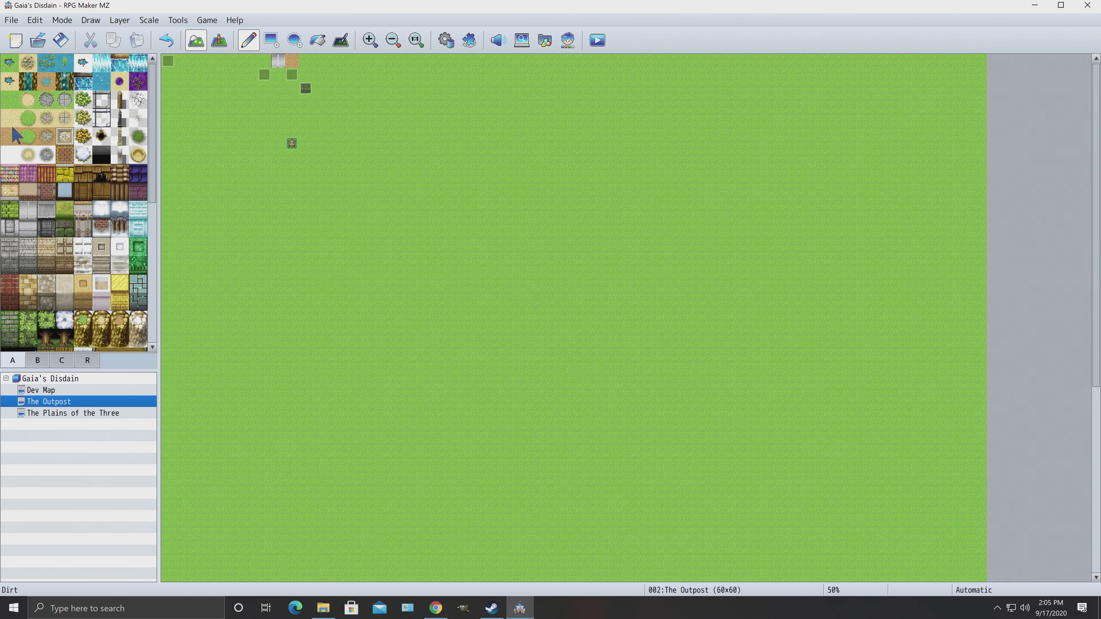
pyautogui.click(17, 136)
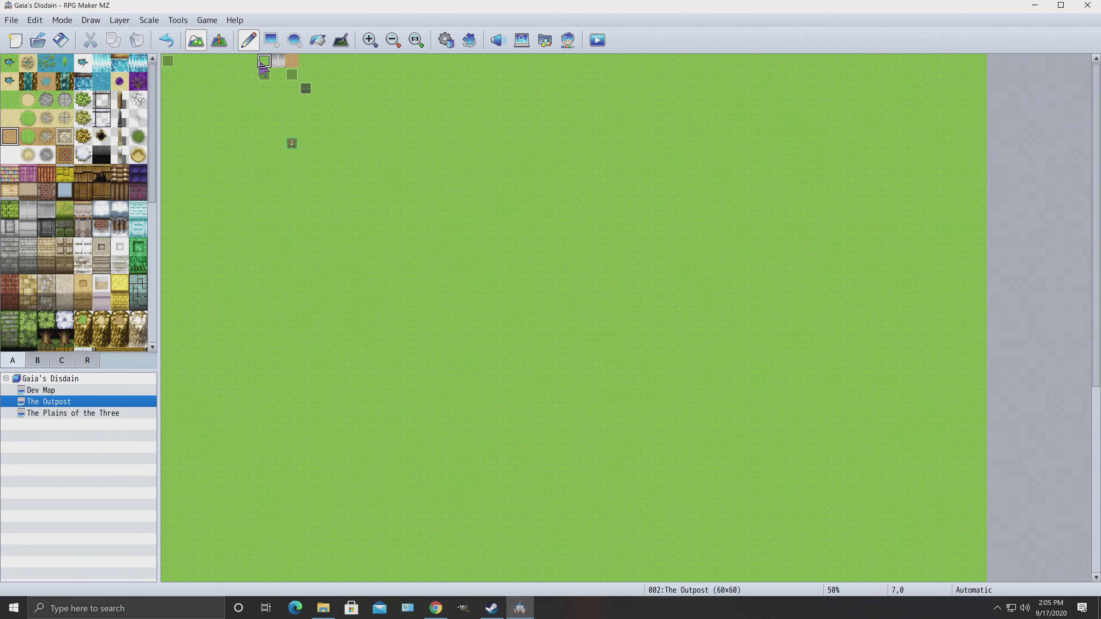
pyautogui.click(263, 77)
pyautogui.click(291, 76)
# Step: Paint Outer Wall J (Temple) on tile 8,1 between the dirt paths and along row 1 from tile 6,1 to 0,1
pyautogui.click(28, 227)
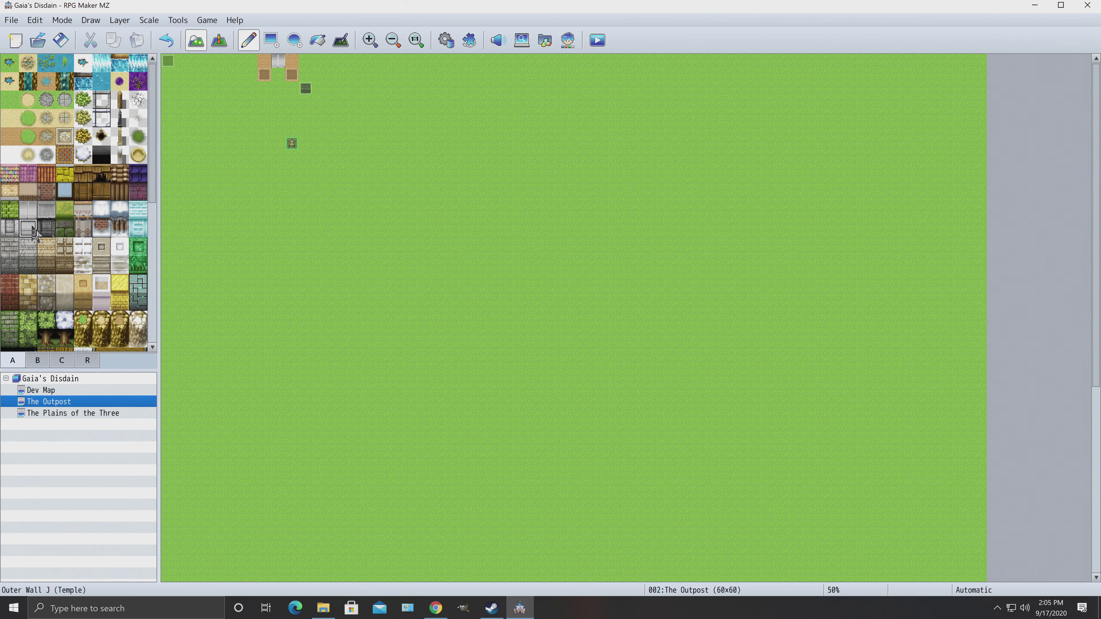
pyautogui.click(279, 78)
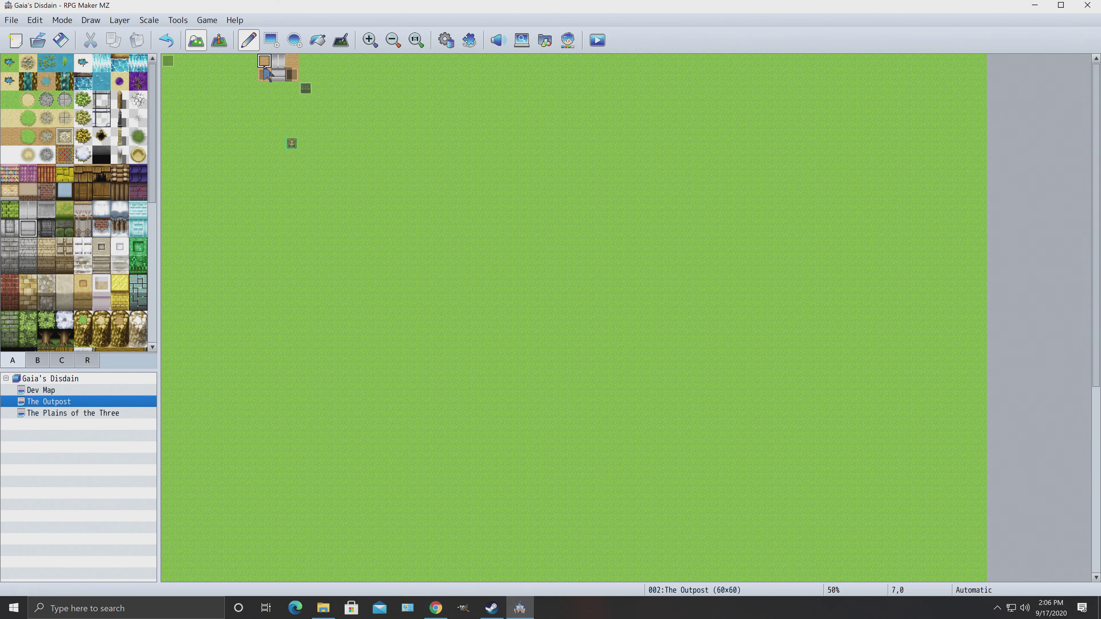
pyautogui.moveTo(251, 76); pyautogui.dragTo(167, 76)
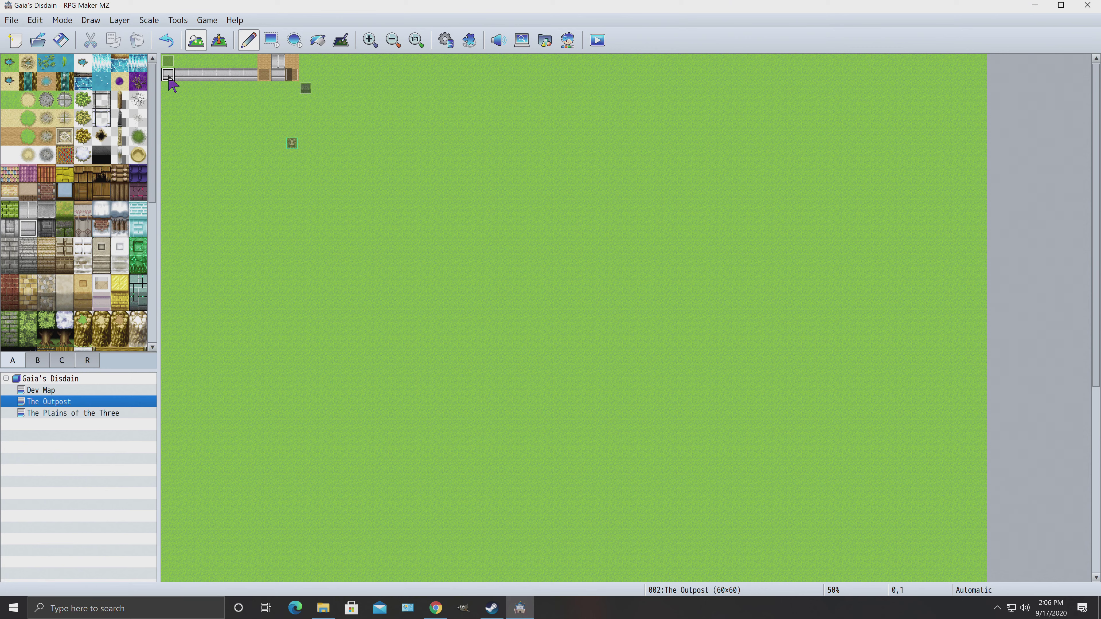
# Step: Paint the matching grey wall top along row 0, from tile 6,0 to 0,0 and from tile 10,0 to 16,0
pyautogui.click(28, 209)
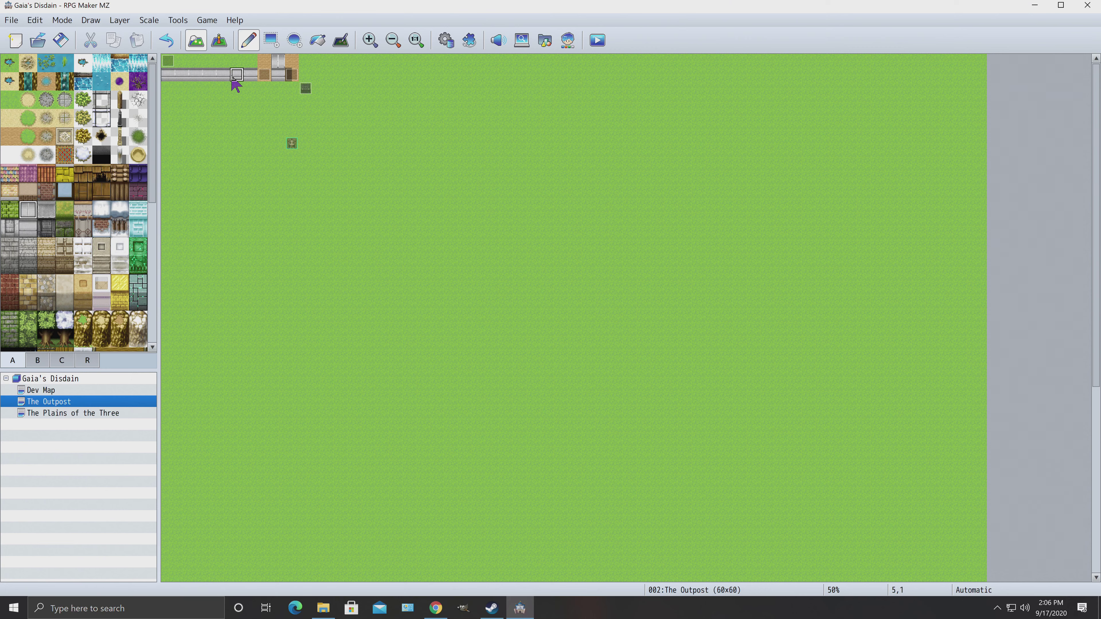
pyautogui.moveTo(250, 65); pyautogui.dragTo(181, 65)
pyautogui.click(168, 61)
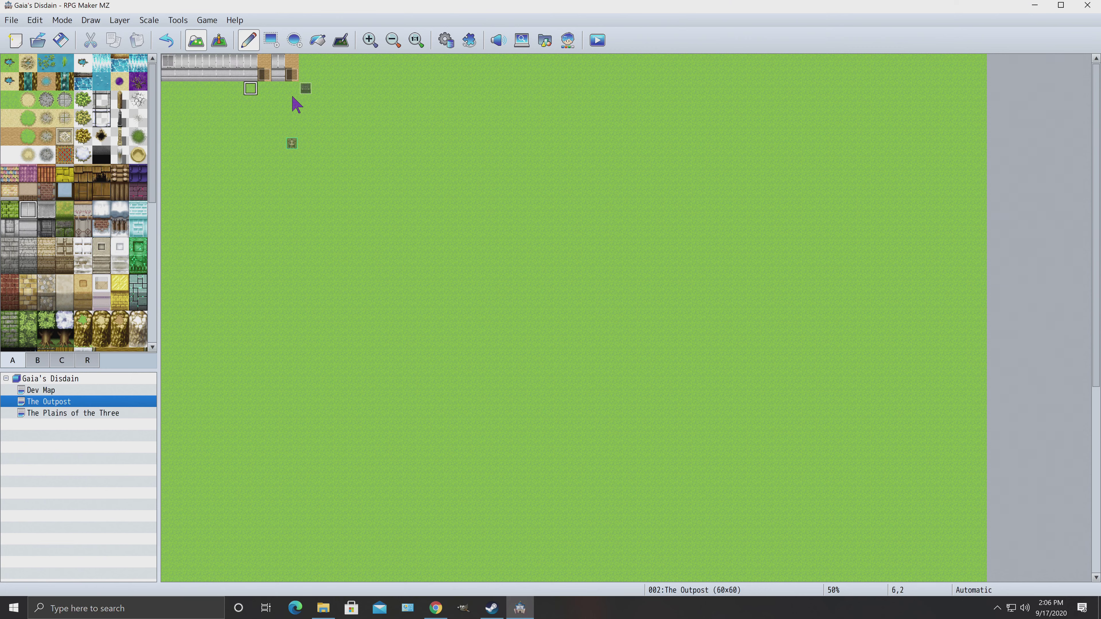
pyautogui.click(307, 61)
pyautogui.click(321, 60)
pyautogui.moveTo(376, 61)
pyautogui.mouseDown()
pyautogui.moveTo(392, 61)
pyautogui.moveTo(328, 61)
pyautogui.mouseUp()
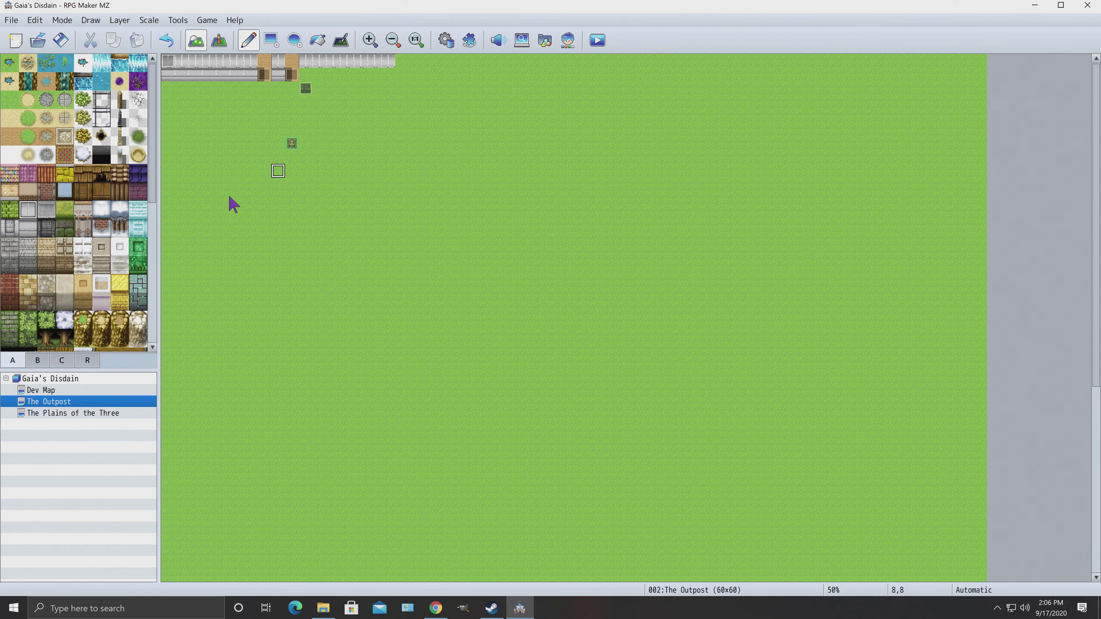
# Step: Paint Outer Wall J (Temple) along row 1 beneath the eastern wall top, starting at tile 10,1, and undo the misplaced strokes
pyautogui.click(34, 226)
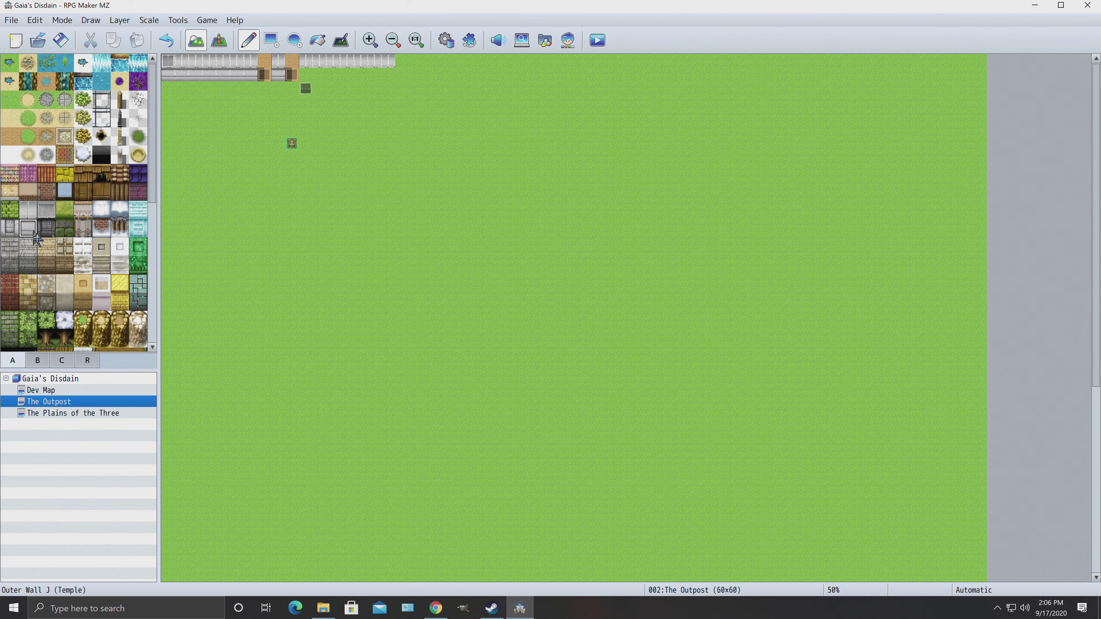
pyautogui.moveTo(306, 76)
pyautogui.mouseDown()
pyautogui.moveTo(395, 78)
pyautogui.moveTo(375, 81)
pyautogui.mouseUp()
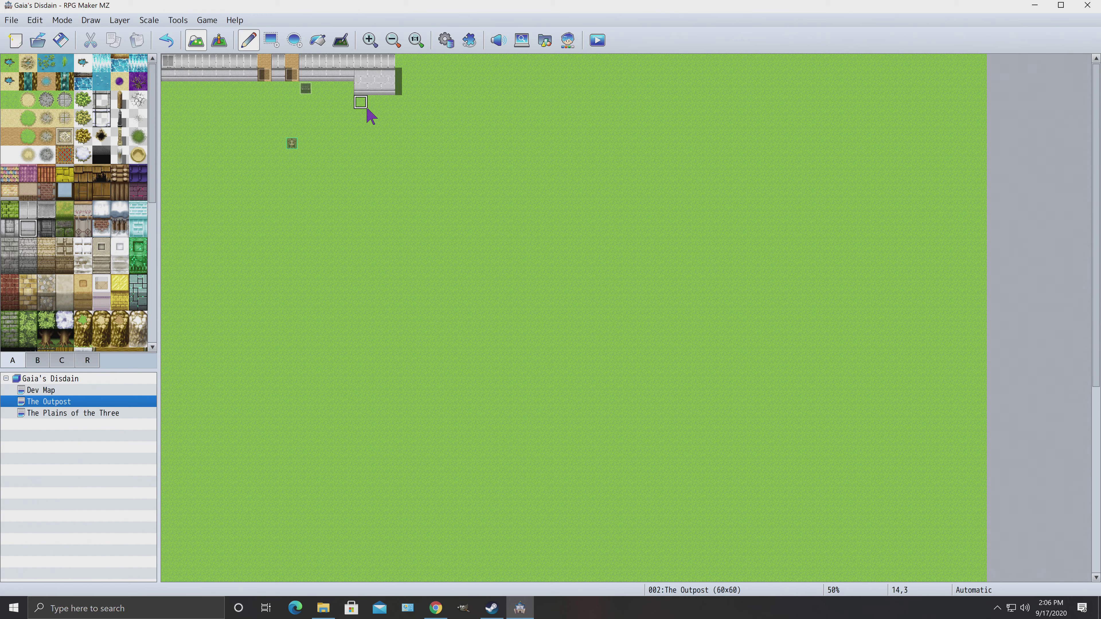
pyautogui.hotkey('ctrl', 'z')
pyautogui.hotkey('ctrl', 'z')
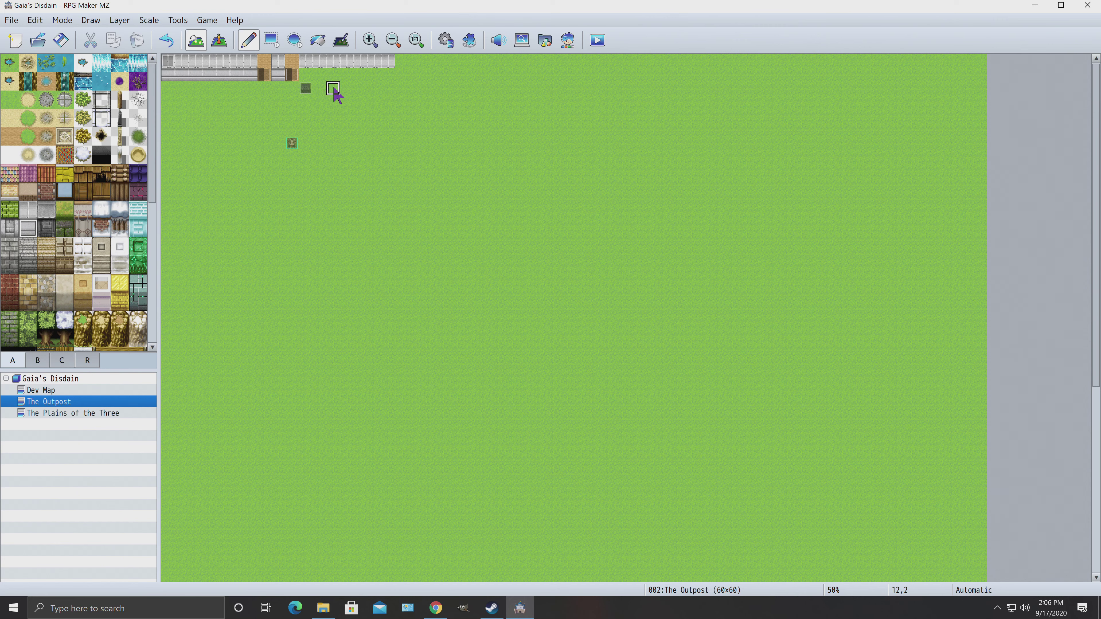
pyautogui.click(305, 74)
pyautogui.click(319, 75)
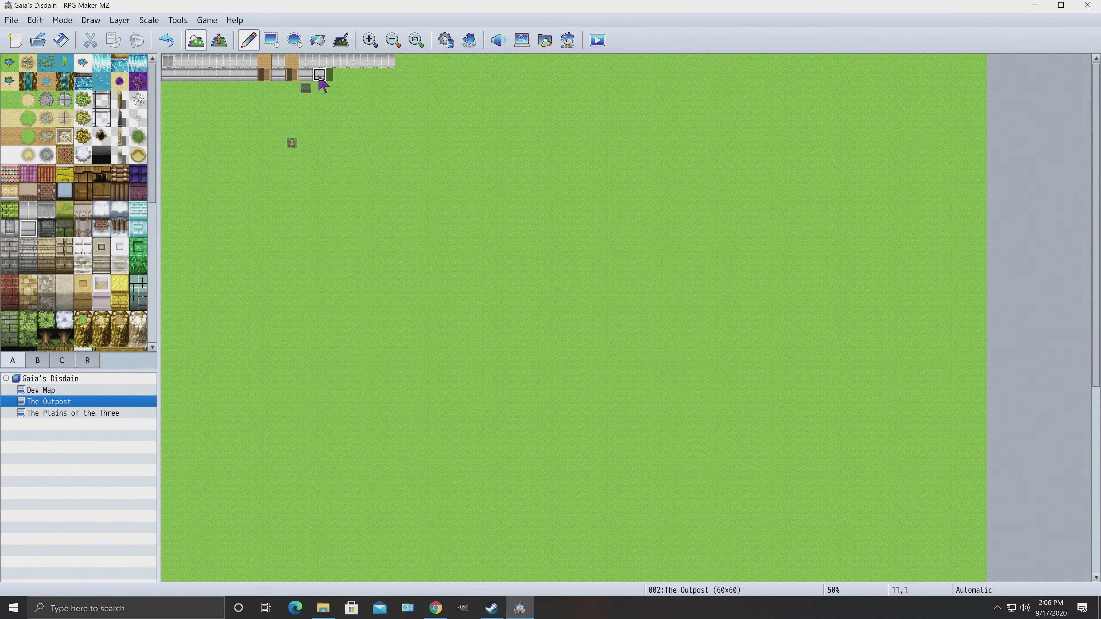
pyautogui.moveTo(318, 76)
pyautogui.mouseDown()
pyautogui.moveTo(375, 78)
pyautogui.moveTo(365, 79)
pyautogui.mouseUp()
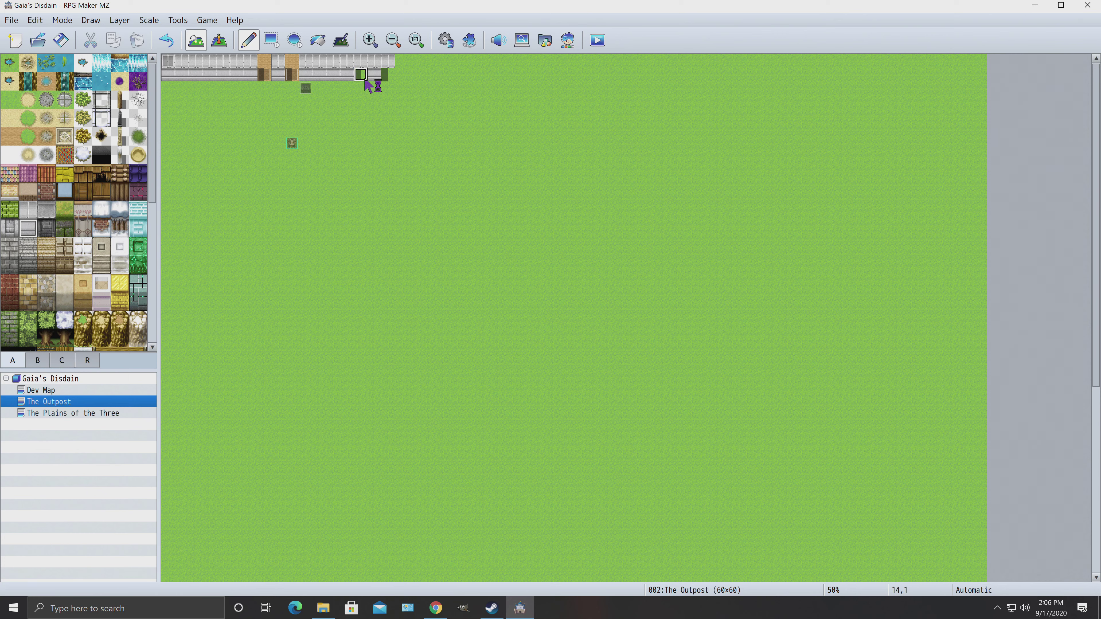
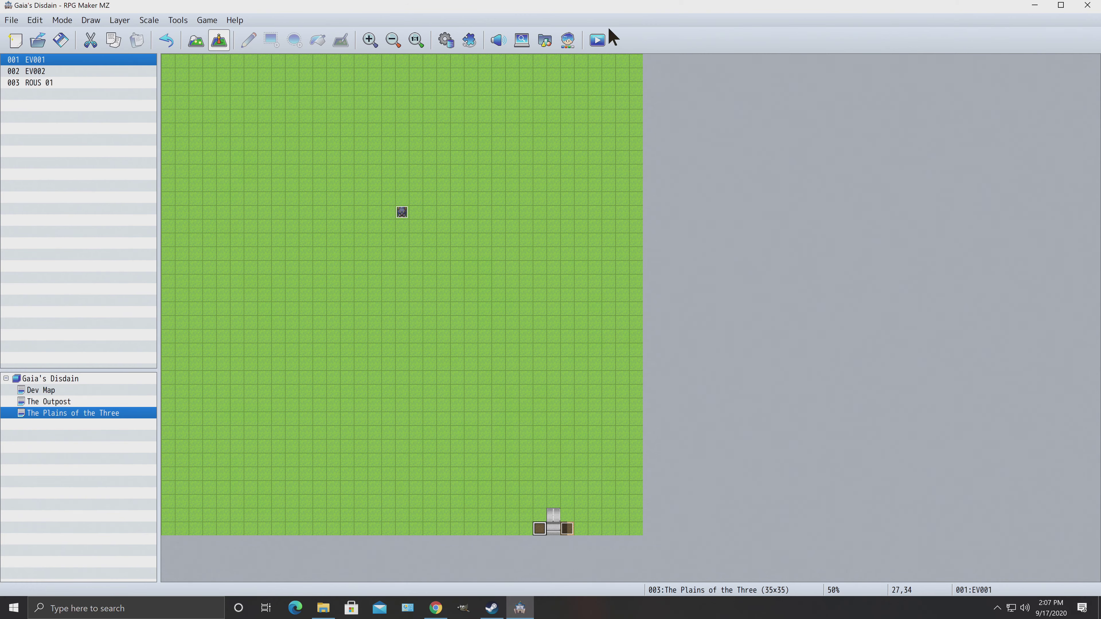
# Step: Launch a playtest, start a new game, and go through the western dirt path to The Plains of the Three
pyautogui.click(596, 43)
pyautogui.click(530, 323)
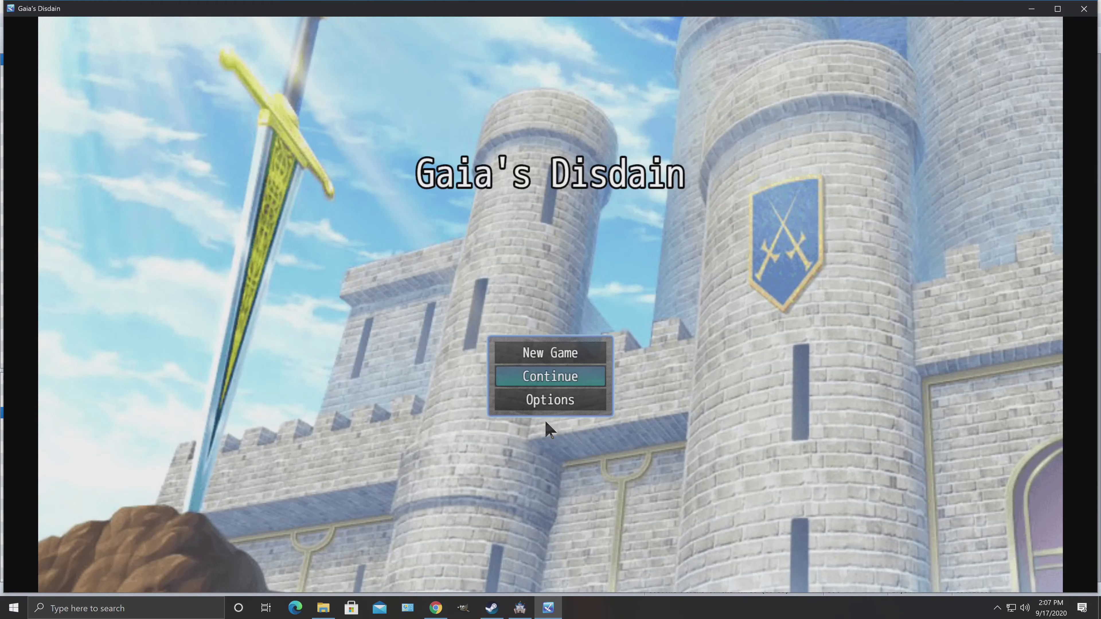
pyautogui.click(562, 353)
pyautogui.click(550, 323)
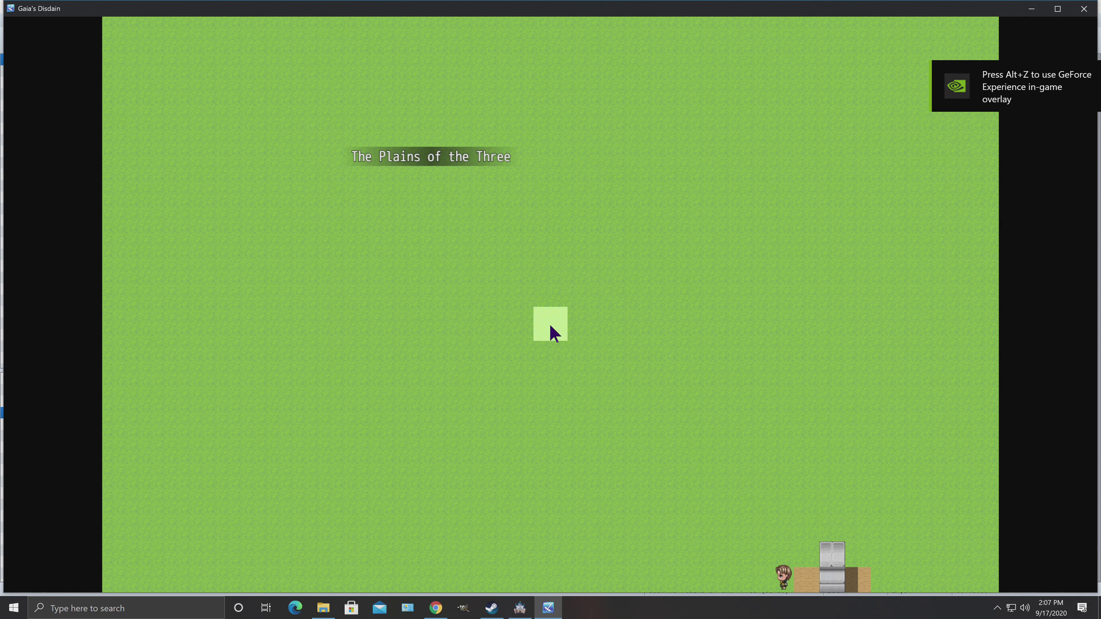
# Step: Walk the character north-west across The Plains of the Three to the ROUS creature to trigger its battle
pyautogui.click(477, 172)
pyautogui.click(447, 144)
pyautogui.click(451, 98)
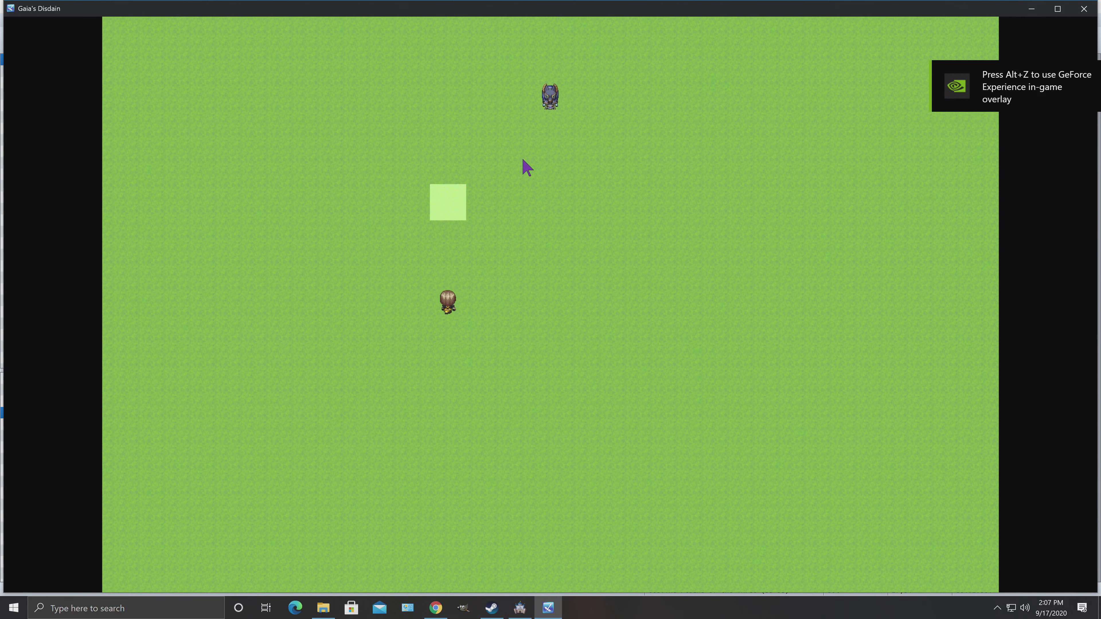
pyautogui.click(549, 204)
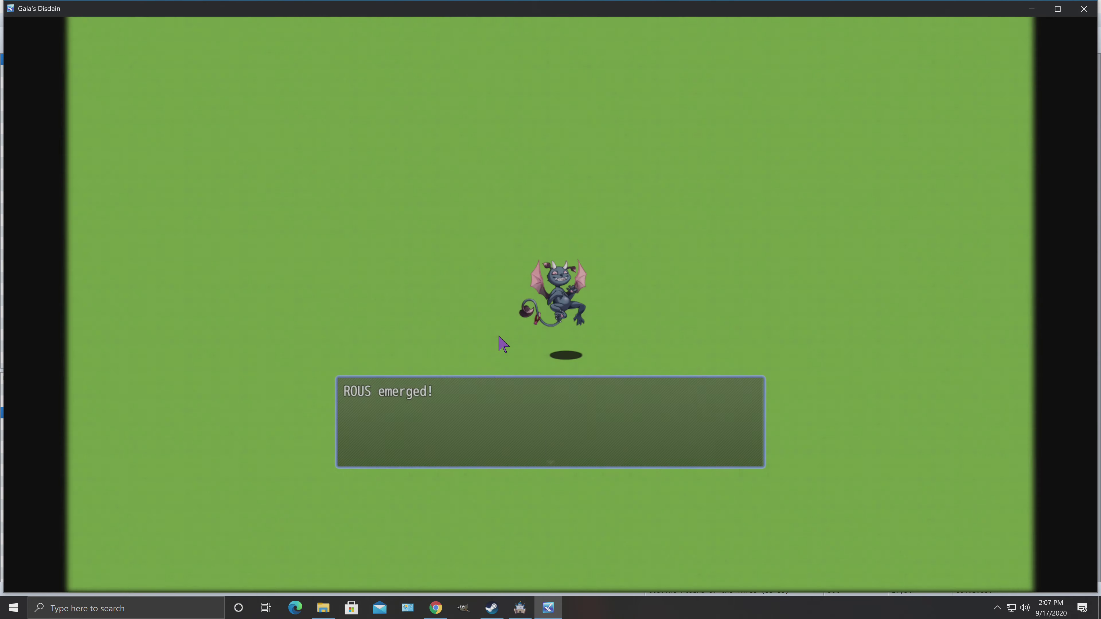
# Step: Fight the ROUS with a basic attack, then close the playtest window
pyautogui.press('Return')
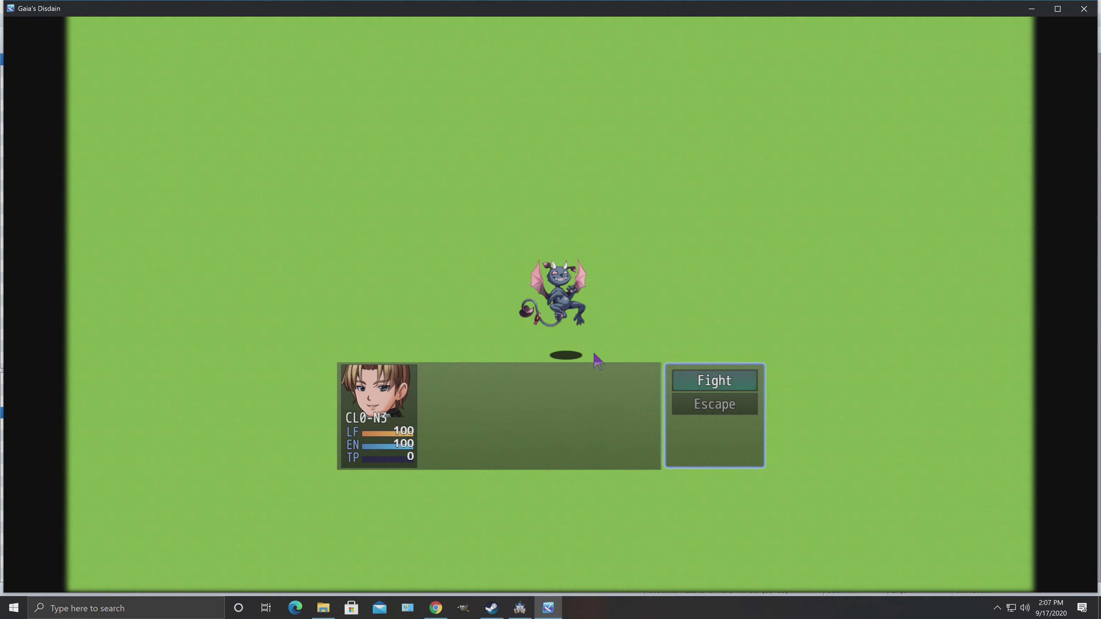
pyautogui.press('Return')
pyautogui.press('Return')
pyautogui.press('Return')
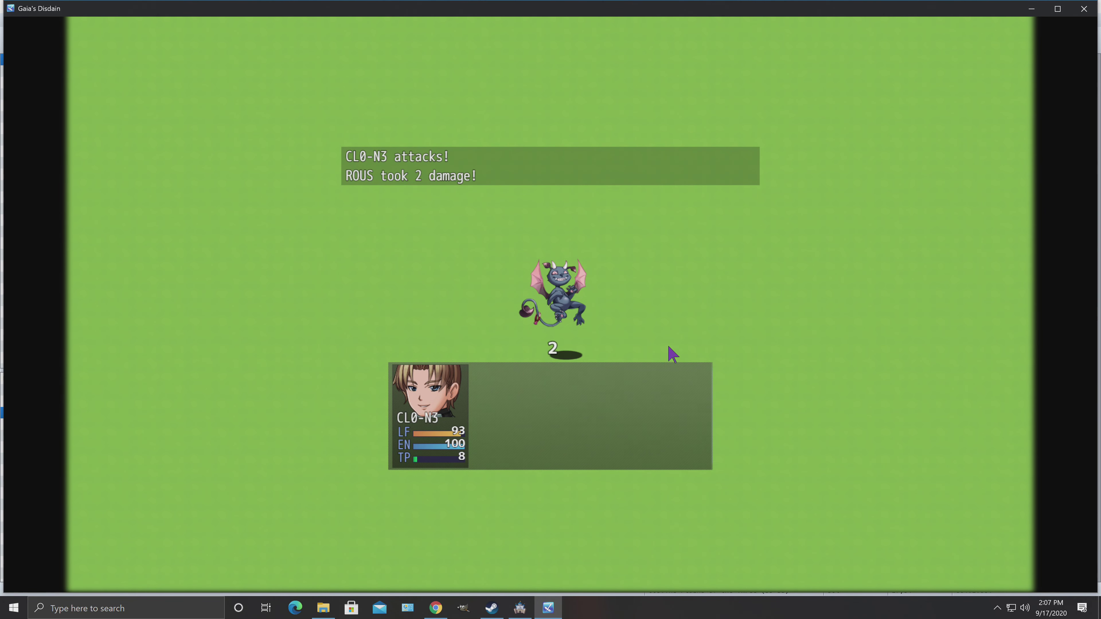
pyautogui.click(1083, 8)
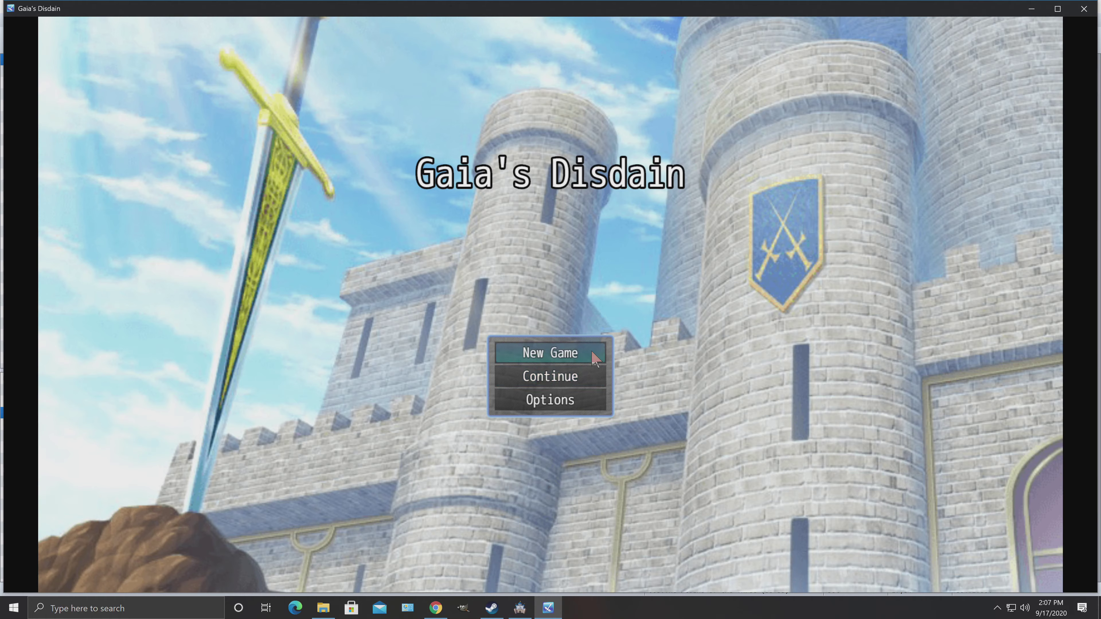
# Step: Start a new game in a fresh playtest and pick up the Bone Spiked Club from the dark object near the entrances
pyautogui.click(586, 356)
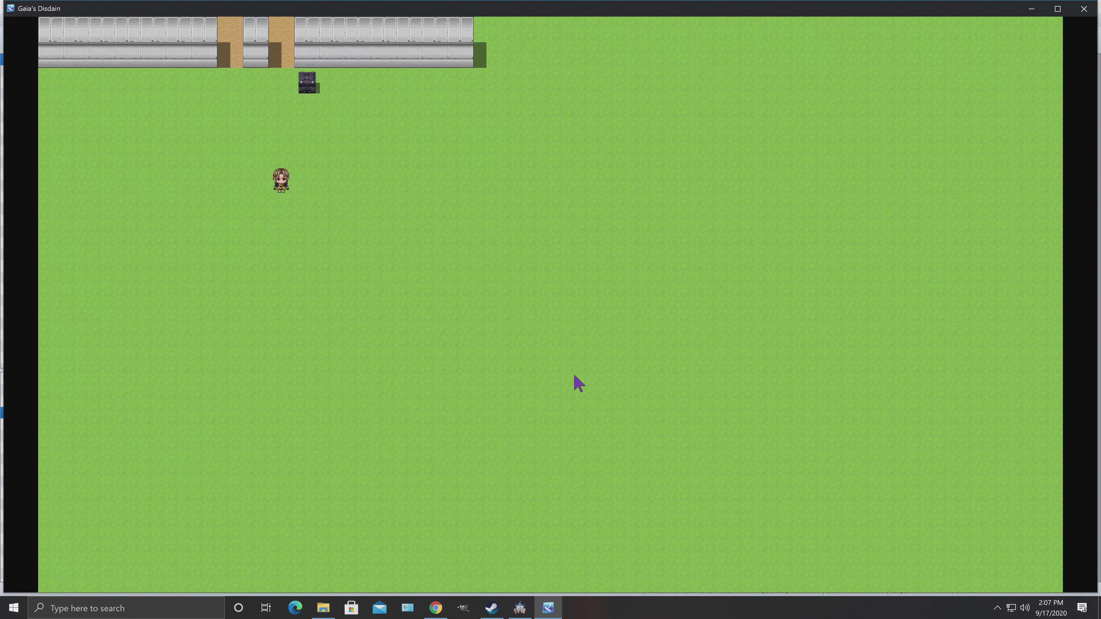
pyautogui.click(310, 92)
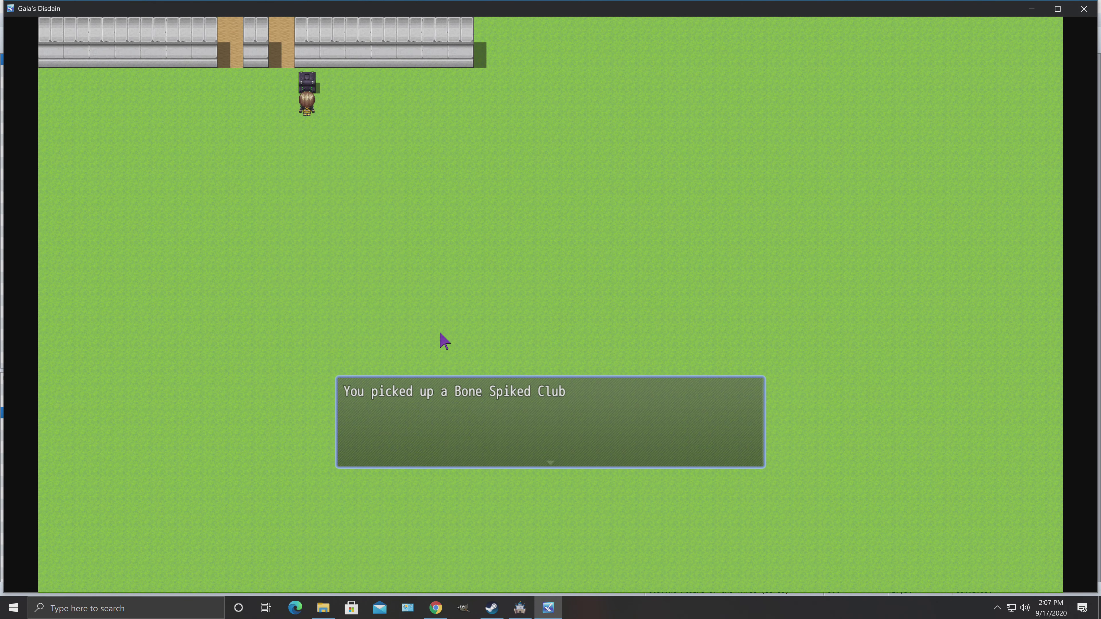
pyautogui.click(455, 406)
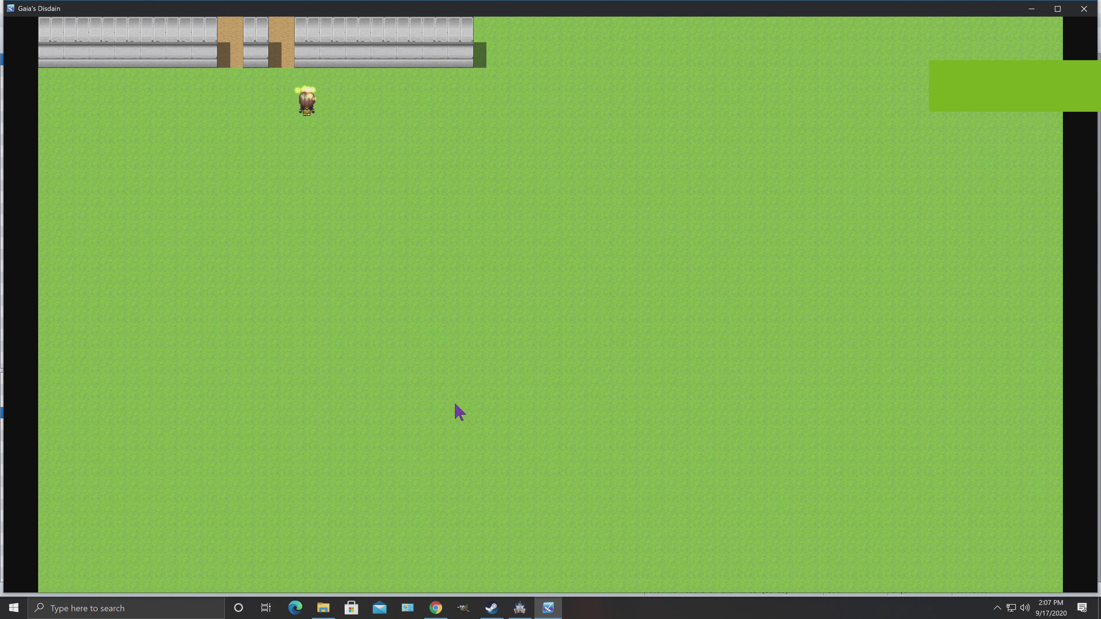
# Step: Optimize CL0-N3's equipment so the Bone Spiked Club is equipped, and return to the map
pyautogui.rightClick(466, 347)
pyautogui.click(698, 233)
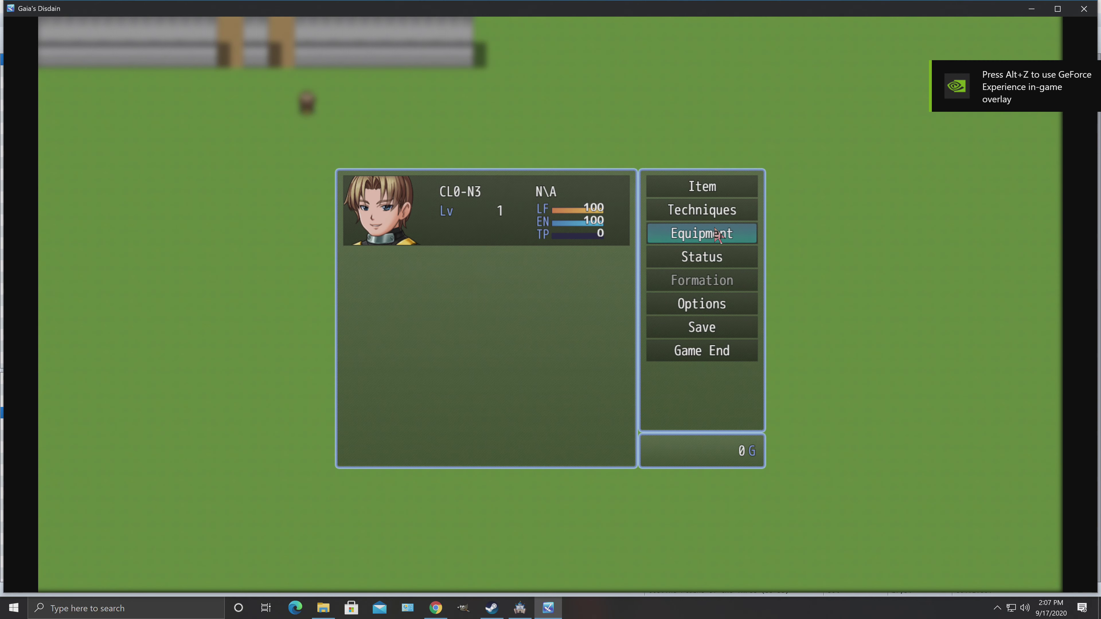
pyautogui.click(520, 223)
pyautogui.click(636, 195)
pyautogui.click(636, 195)
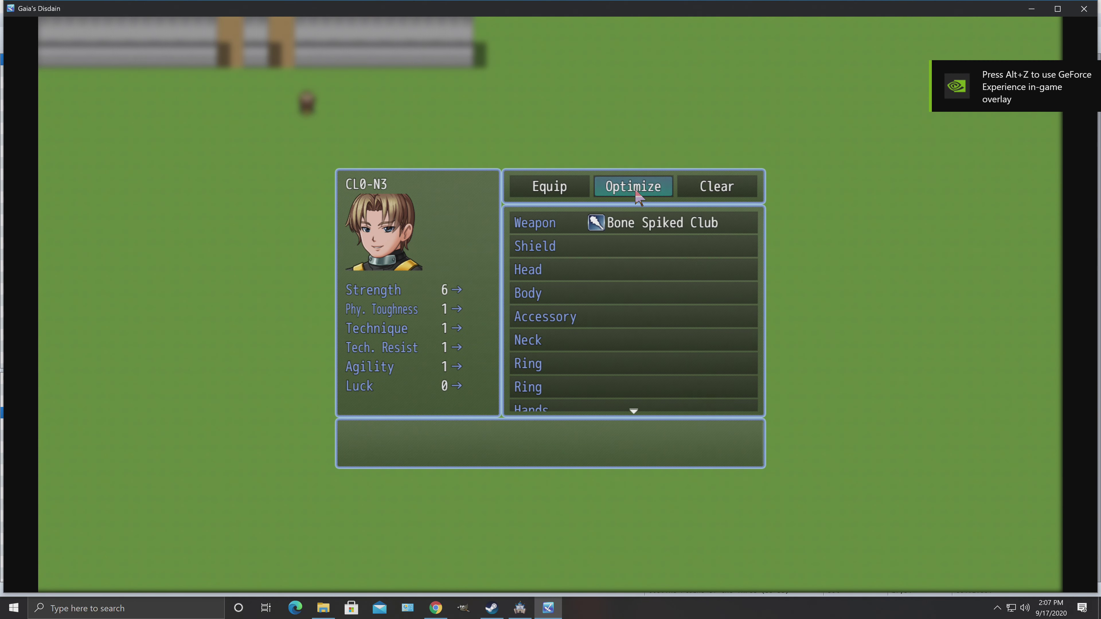
pyautogui.rightClick(431, 190)
pyautogui.rightClick(428, 183)
# Step: Walk the character through the dirt entrance into The Plains of the Three and north-west up to the ROUS creature
pyautogui.click(282, 55)
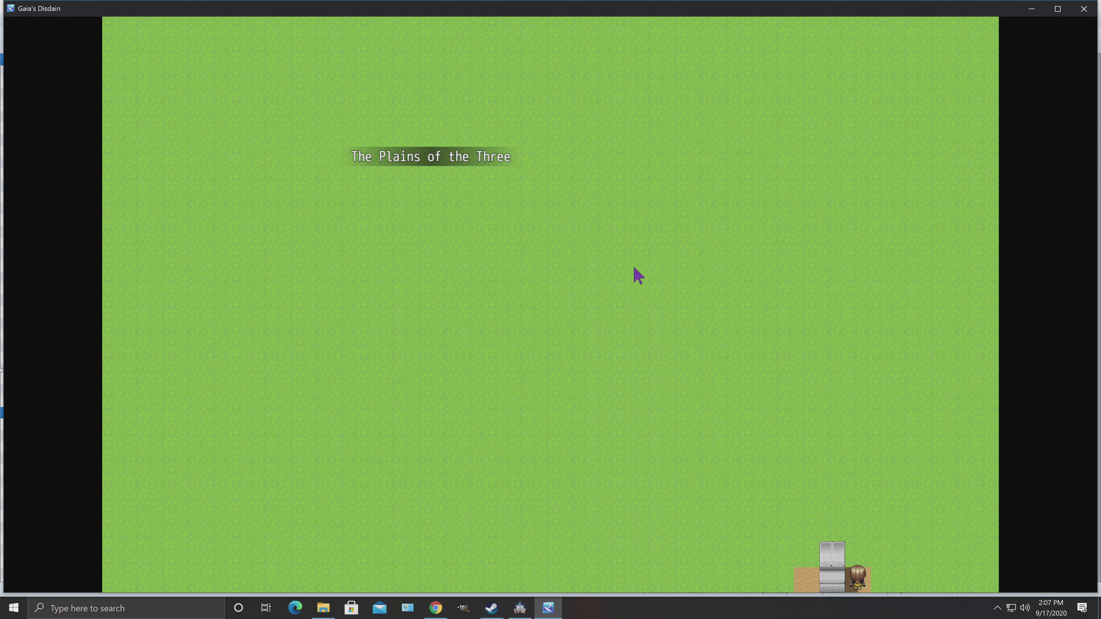
pyautogui.moveTo(635, 268)
pyautogui.mouseDown()
pyautogui.moveTo(628, 246)
pyautogui.moveTo(477, 214)
pyautogui.moveTo(499, 128)
pyautogui.mouseUp()
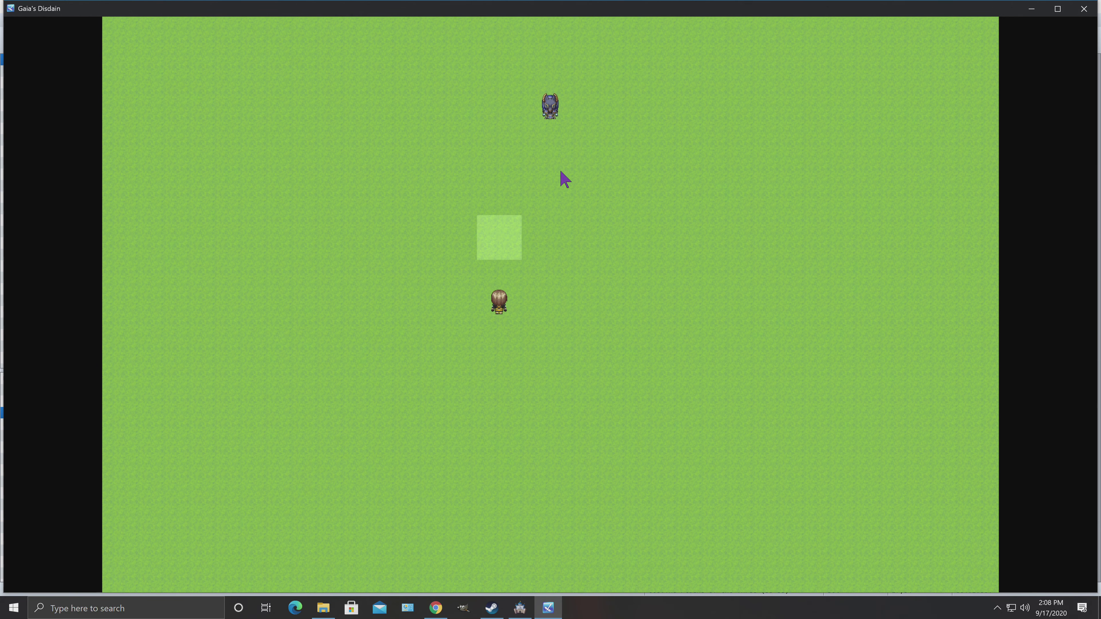
pyautogui.moveTo(553, 192); pyautogui.dragTo(560, 253)
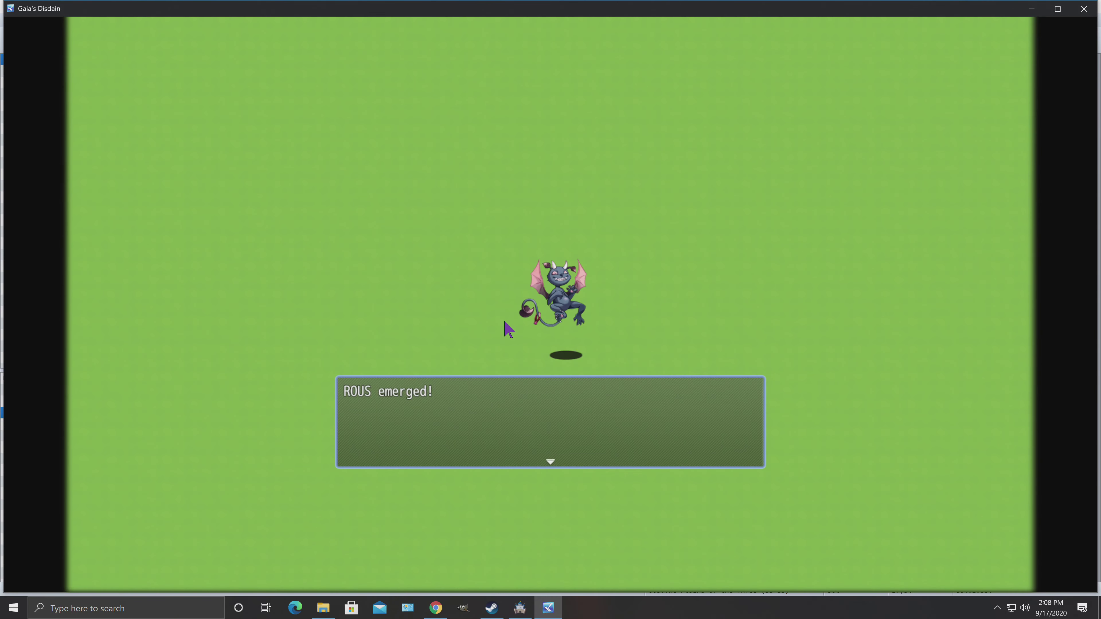
# Step: Defeat the ROUS with repeated basic attacks and close the playtest window
pyautogui.click(517, 308)
pyautogui.press('Return')
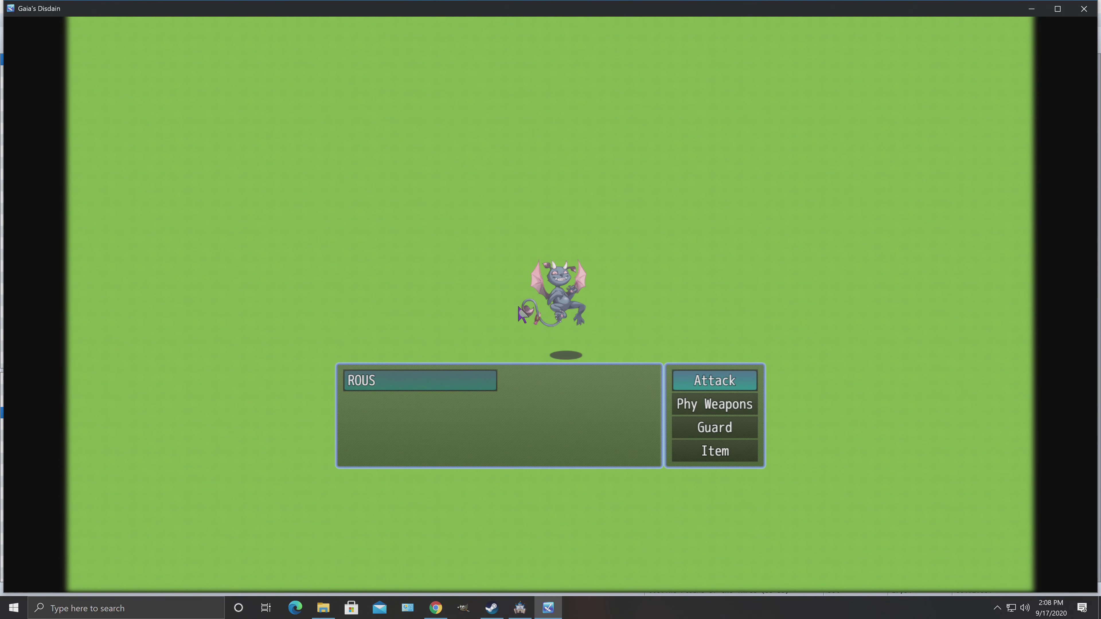
pyautogui.press('Return')
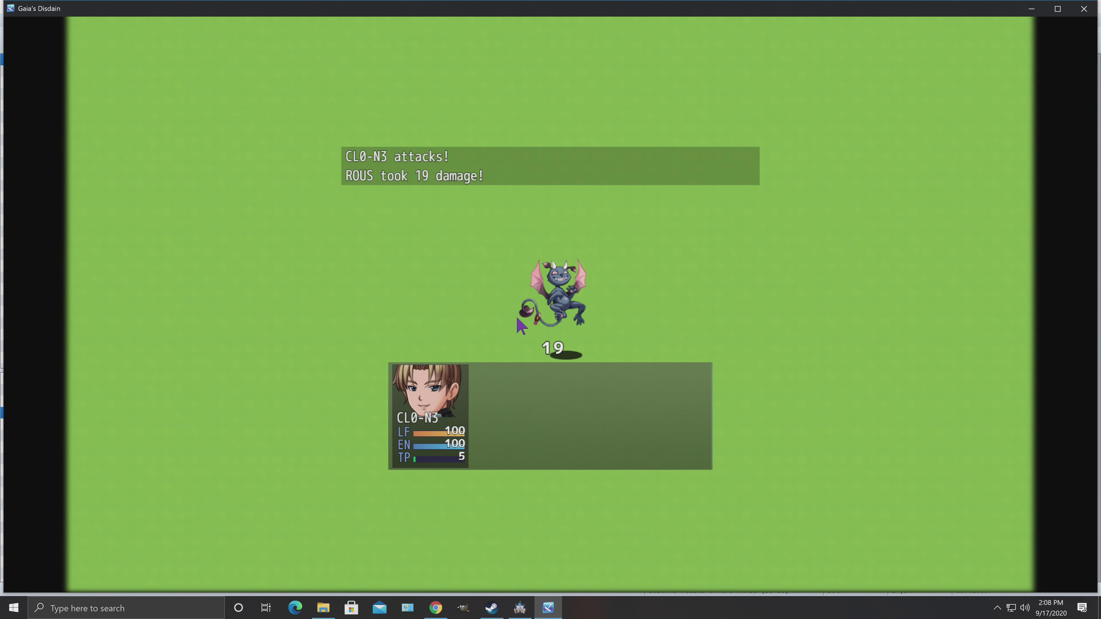
pyautogui.press('Return')
pyautogui.press('Return')
pyautogui.press('Return')
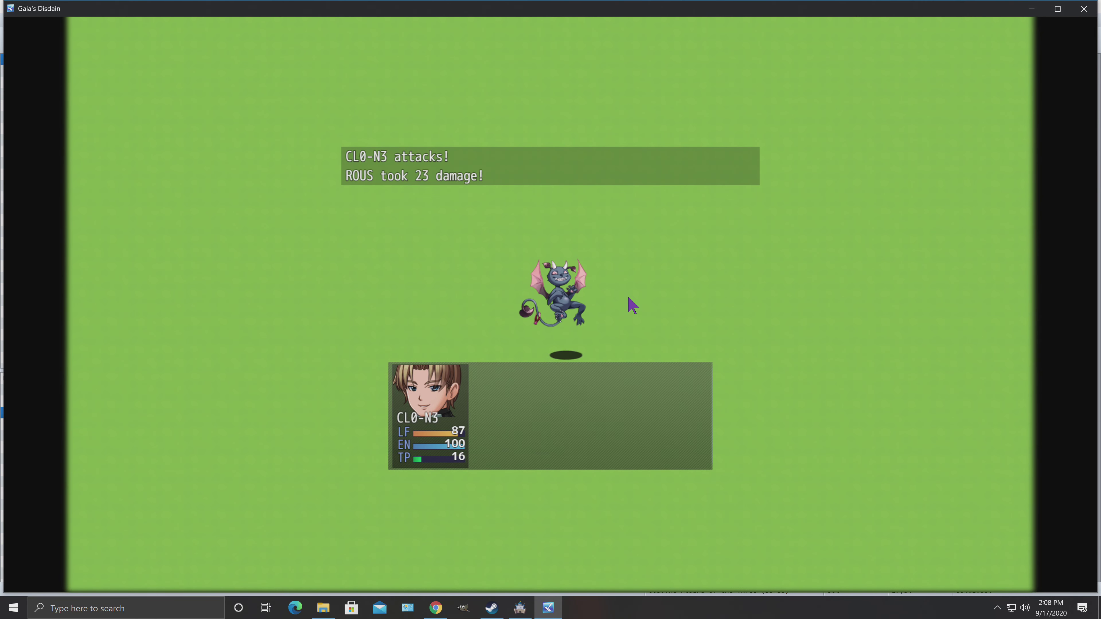
pyautogui.press('Return')
pyautogui.press('Return')
pyautogui.press('Return')
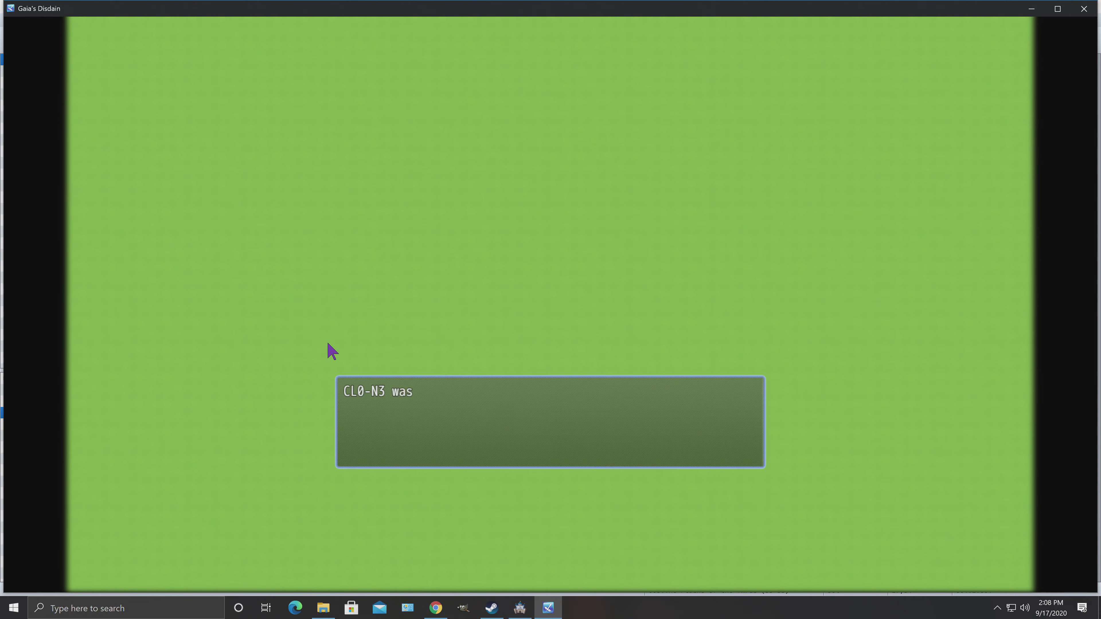
pyautogui.press('Return')
pyautogui.press('Return')
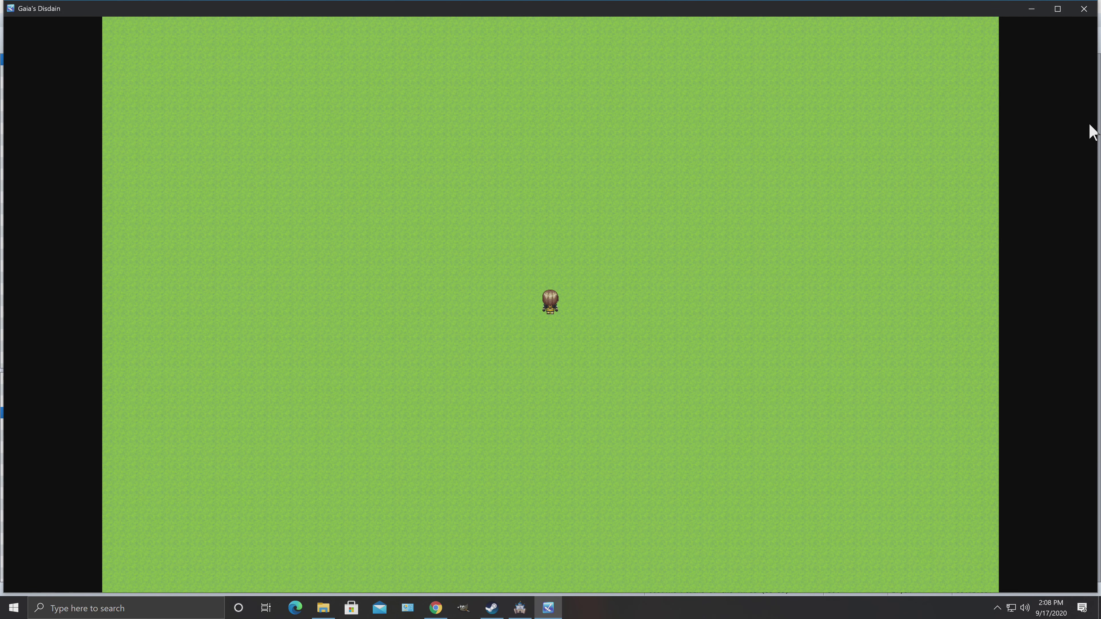
pyautogui.click(1084, 11)
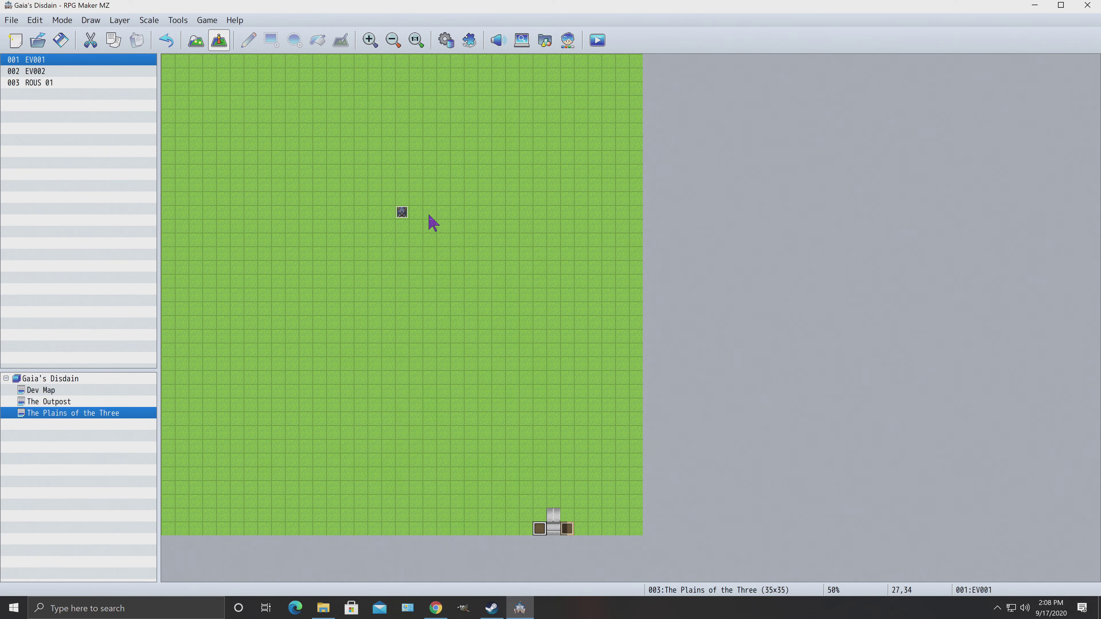
# Step: Open the ROUS 01 event and review the Fog animation used by its Show Animation command without changing it
pyautogui.click(403, 212)
pyautogui.rightClick(404, 214)
pyautogui.click(414, 219)
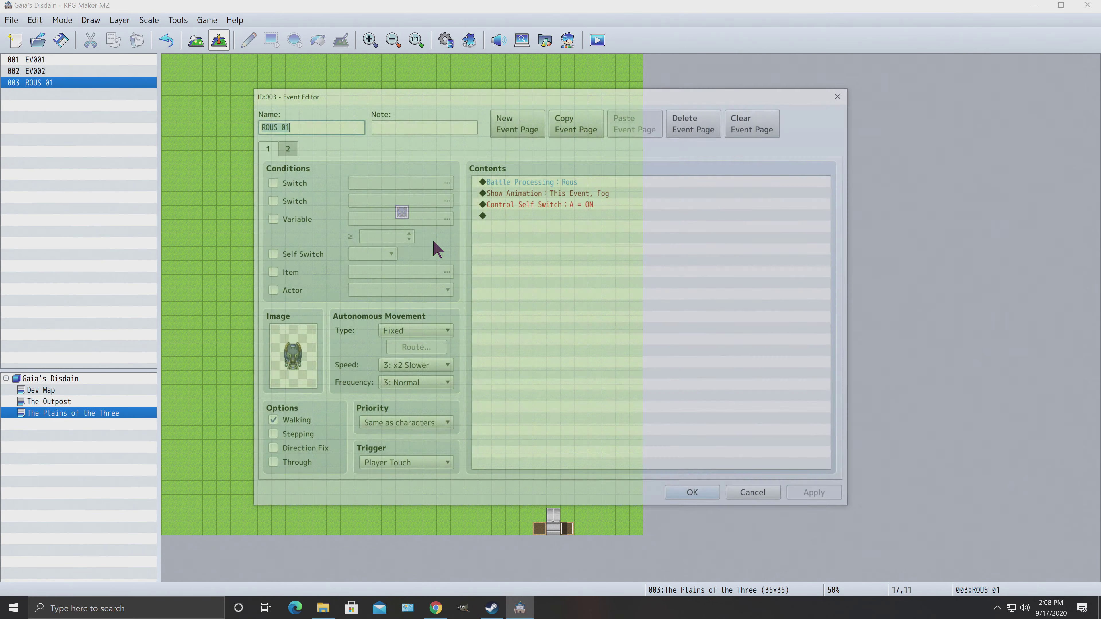
pyautogui.click(567, 193)
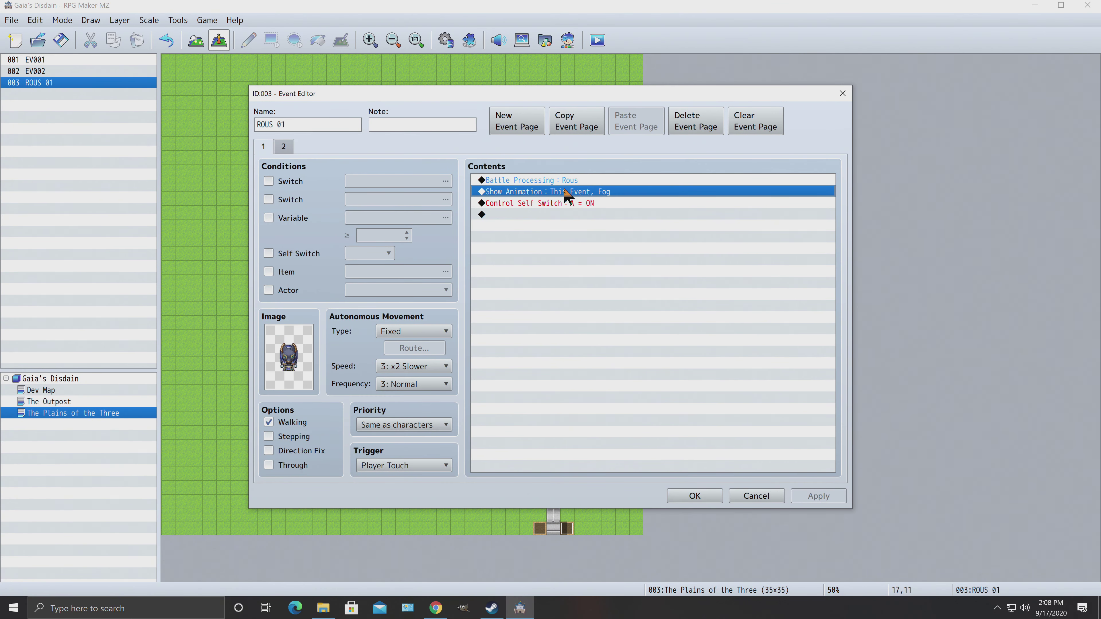
pyautogui.rightClick(566, 193)
pyautogui.click(588, 200)
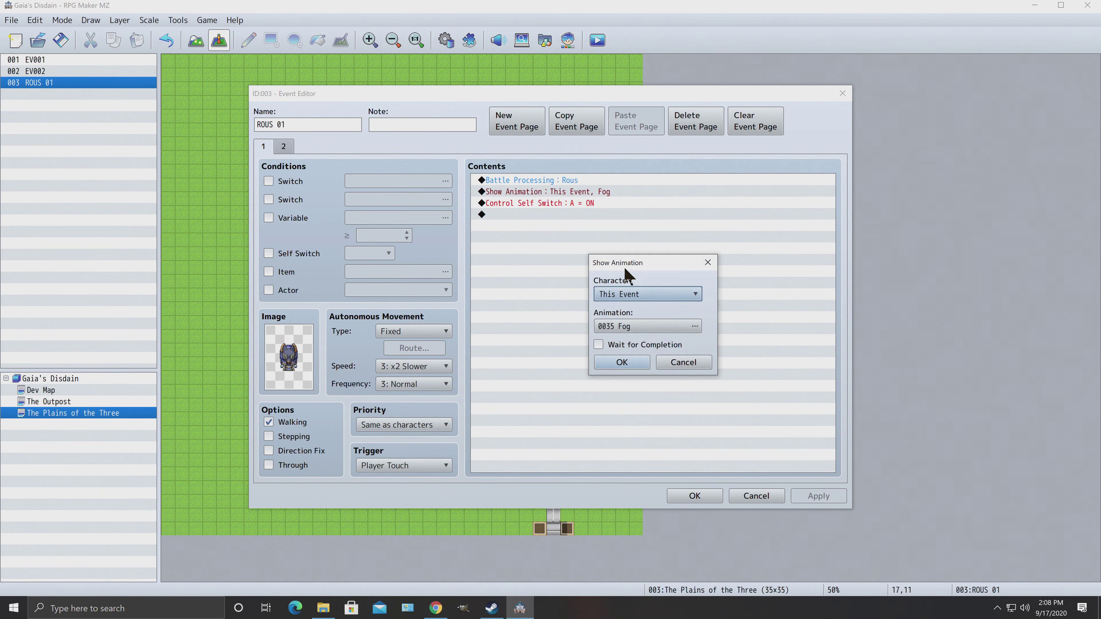
pyautogui.doubleClick(643, 328)
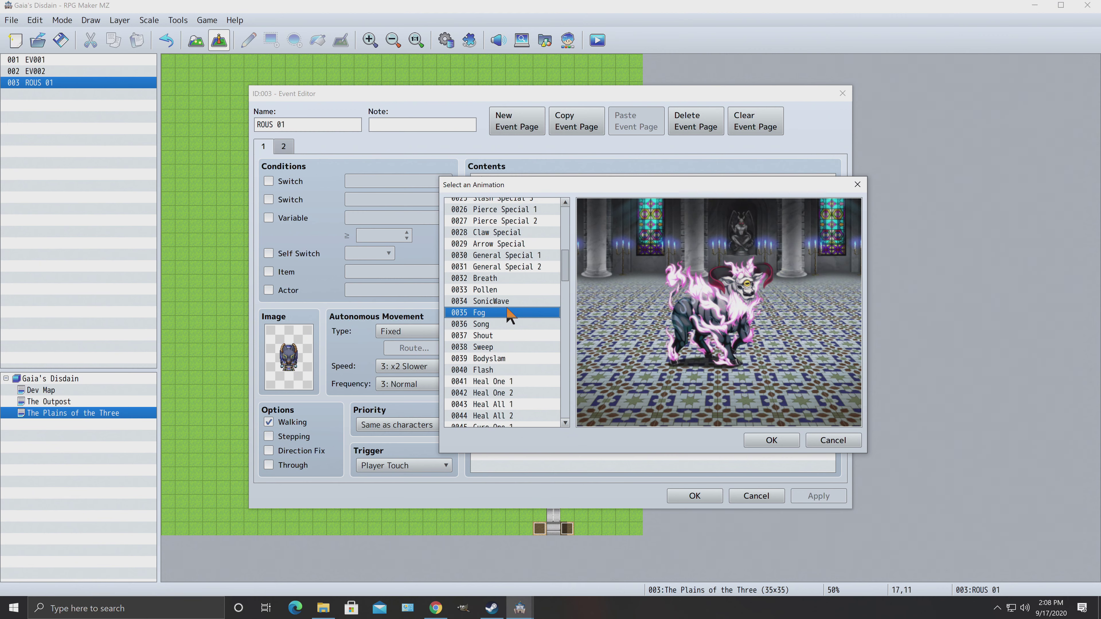
pyautogui.click(833, 441)
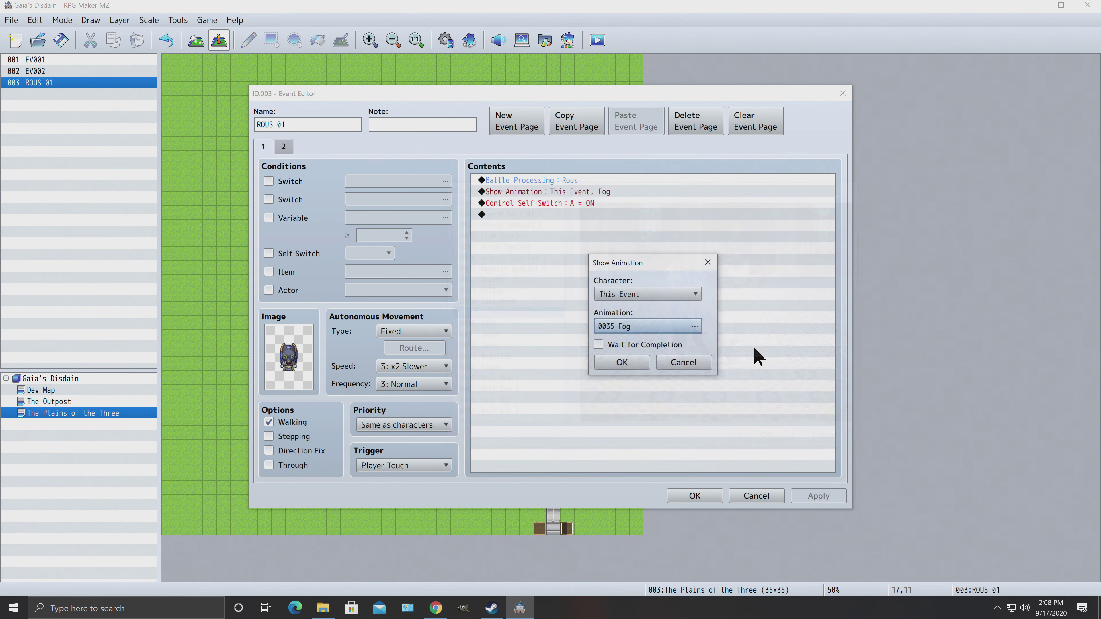
pyautogui.click(682, 362)
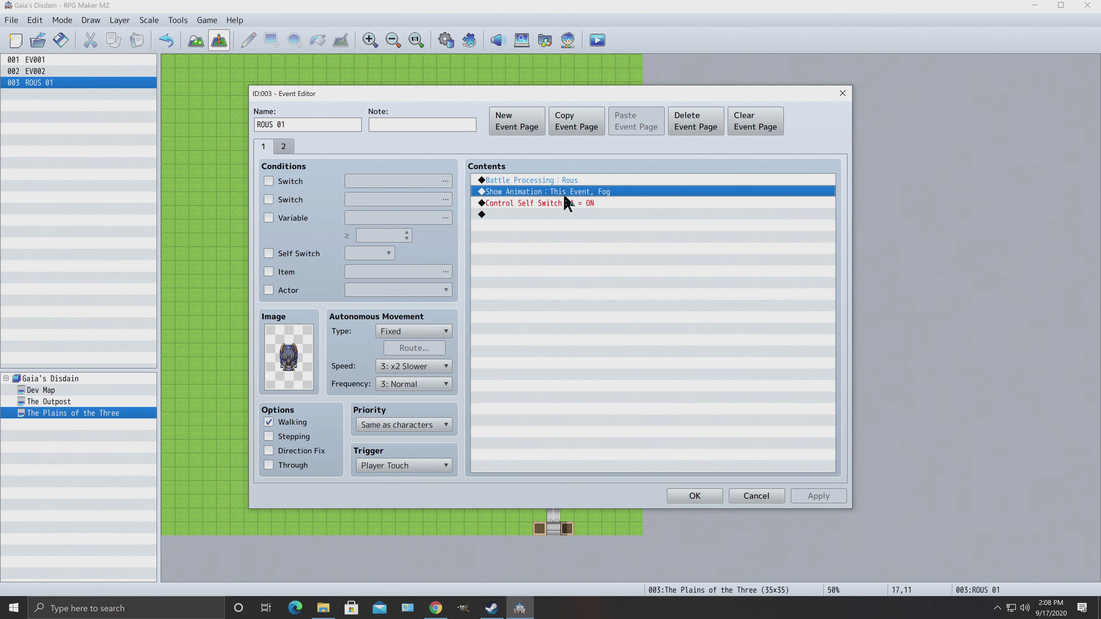
# Step: Delete the Show Animation command from page 1 of the ROUS 01 event, check page 2, and save the event
pyautogui.rightClick(596, 193)
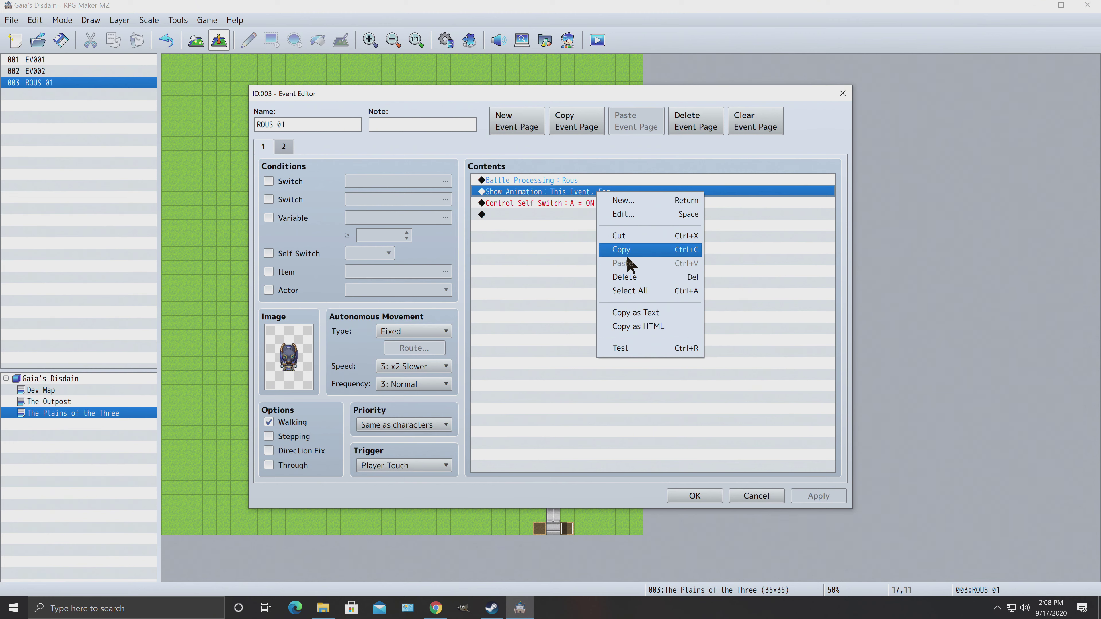
pyautogui.click(626, 277)
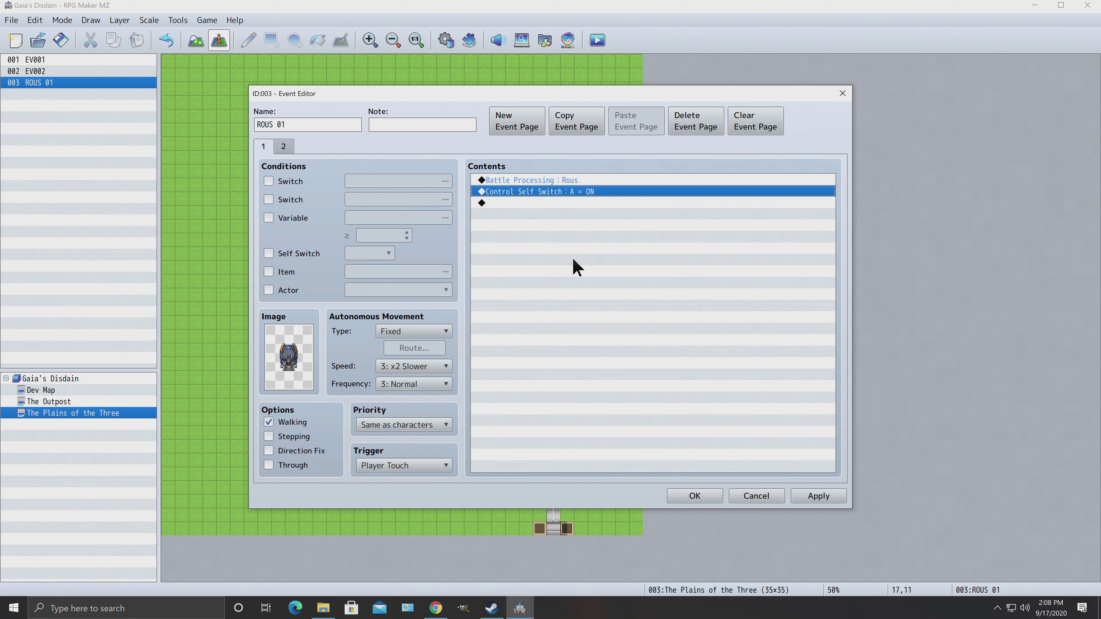
pyautogui.click(817, 496)
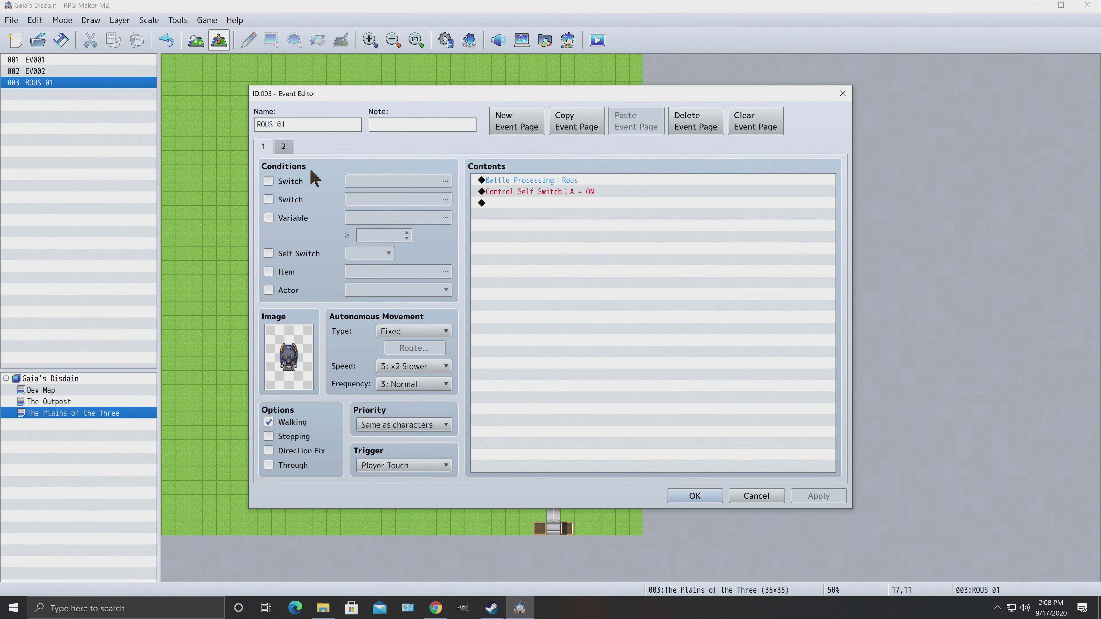
pyautogui.click(282, 147)
pyautogui.click(264, 143)
pyautogui.click(284, 147)
pyautogui.click(692, 495)
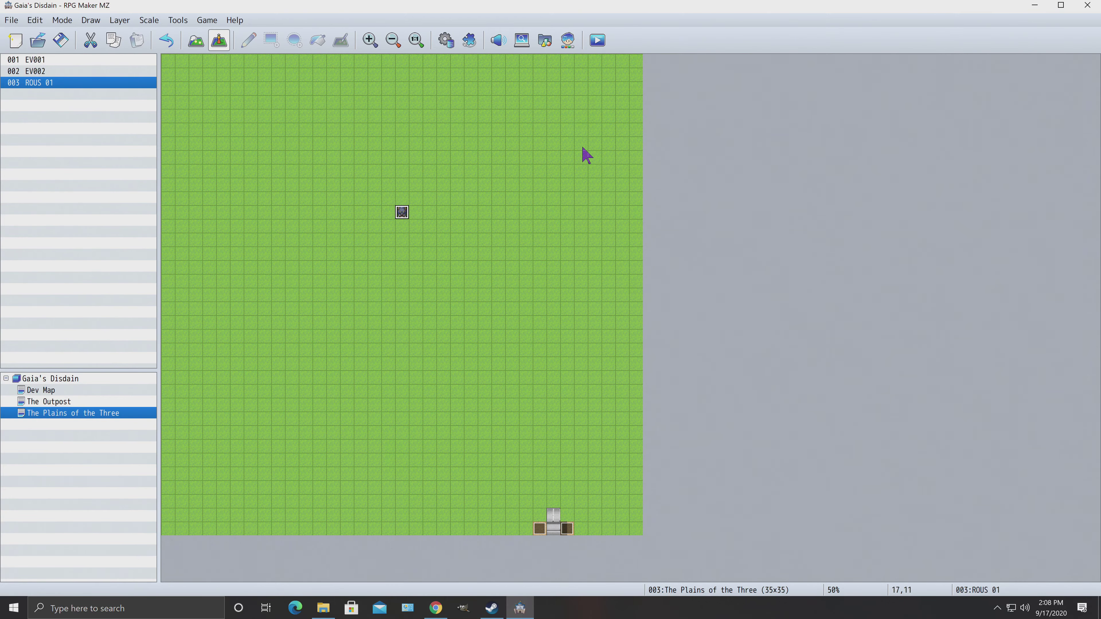
# Step: Start a new game in a fresh playtest and collect the weapon from the dark object below the entrances
pyautogui.click(597, 41)
pyautogui.click(526, 321)
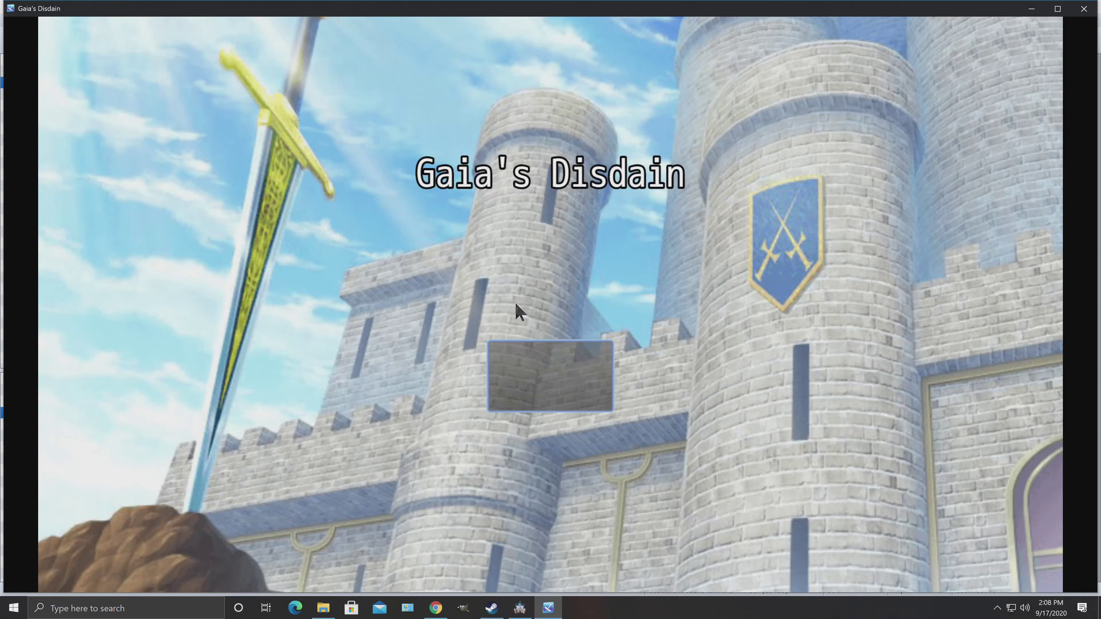
pyautogui.press('Return')
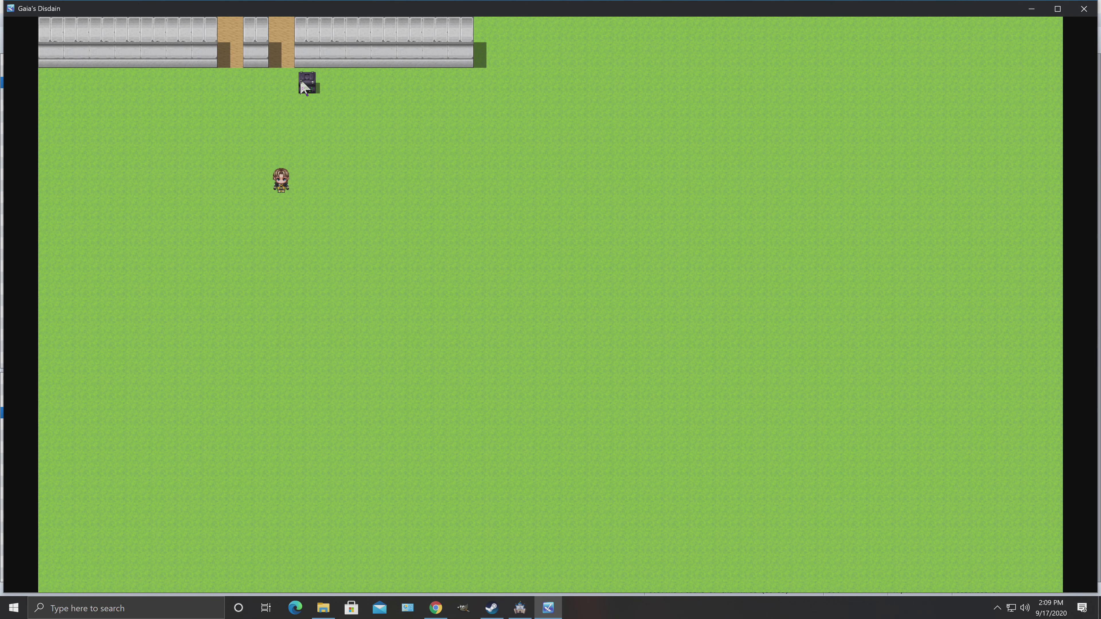
pyautogui.click(303, 87)
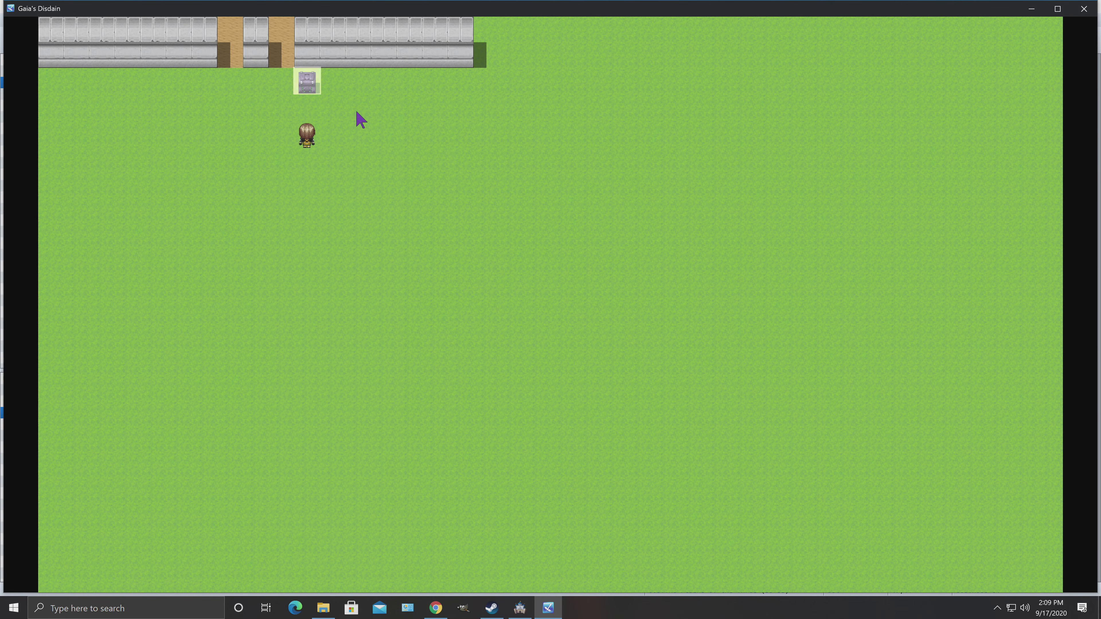
pyautogui.click(620, 291)
# Step: Optimize CL0-N3's equipment and return to the map
pyautogui.rightClick(834, 242)
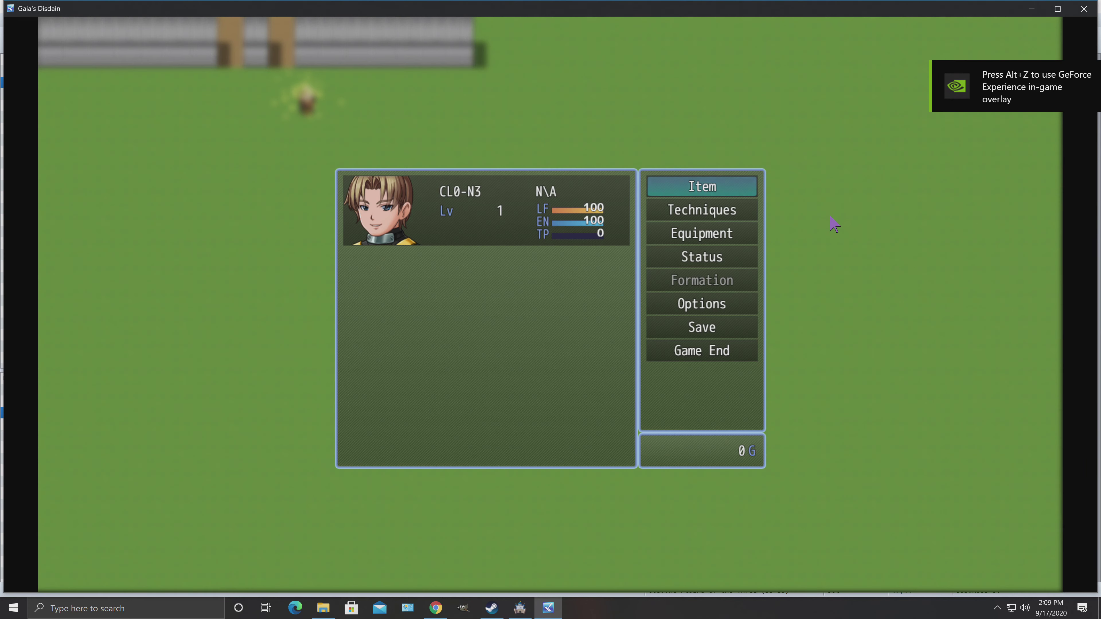
pyautogui.click(711, 235)
pyautogui.click(624, 240)
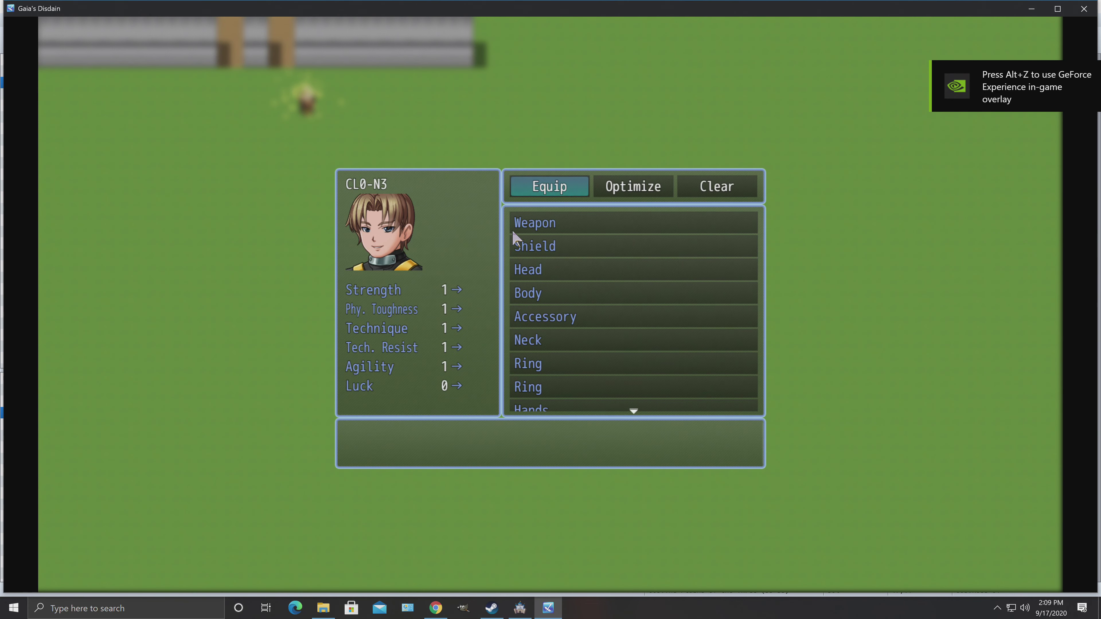
pyautogui.click(636, 184)
pyautogui.rightClick(393, 155)
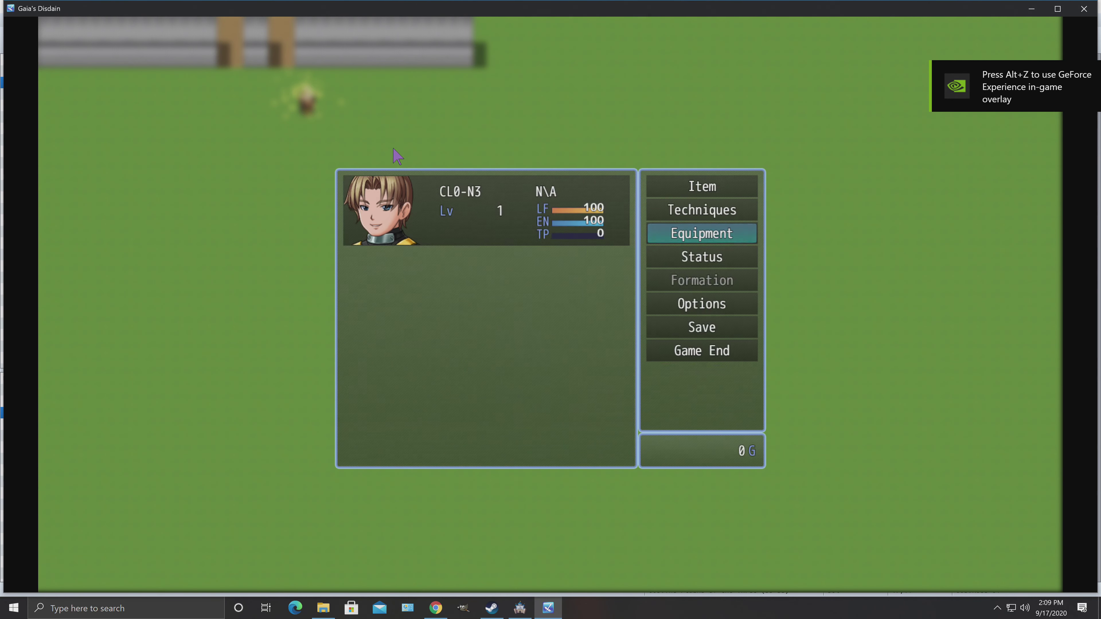
pyautogui.rightClick(243, 98)
# Step: Enter The Plains of the Three, walk to the ROUS, and defeat it with repeated basic attacks
pyautogui.click(282, 66)
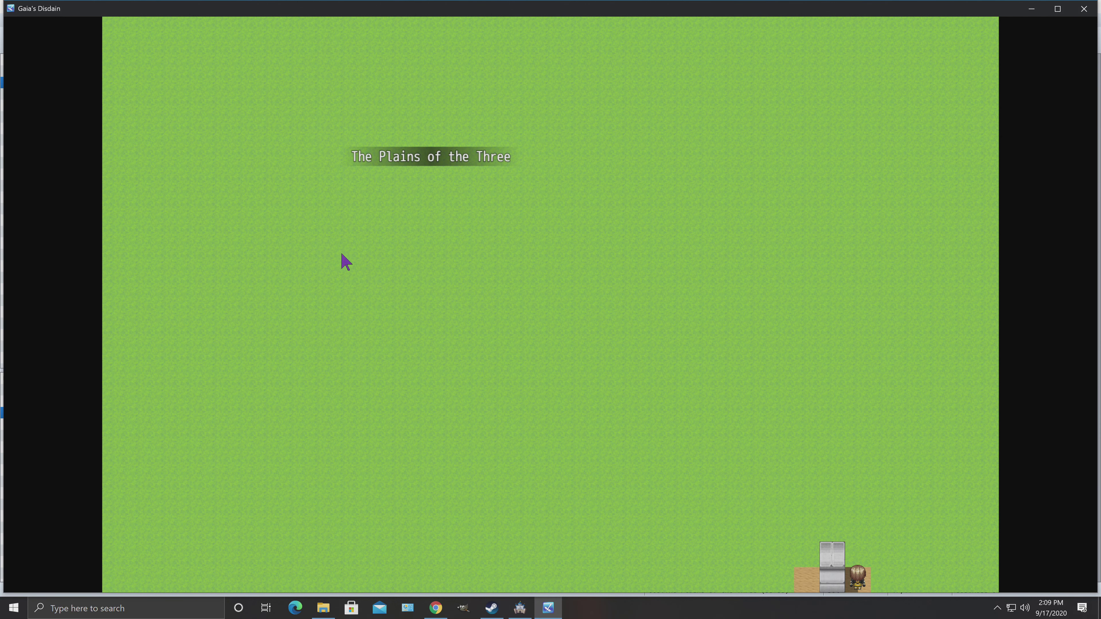
pyautogui.moveTo(422, 272); pyautogui.dragTo(475, 149)
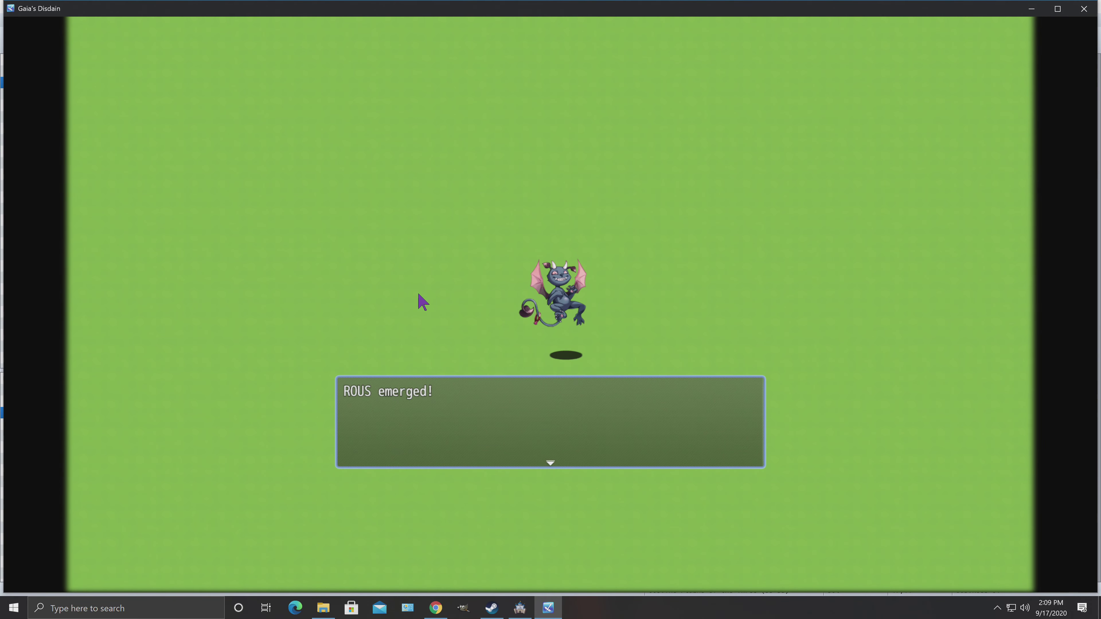
pyautogui.press('Return')
pyautogui.press('Return')
pyautogui.press('Return')
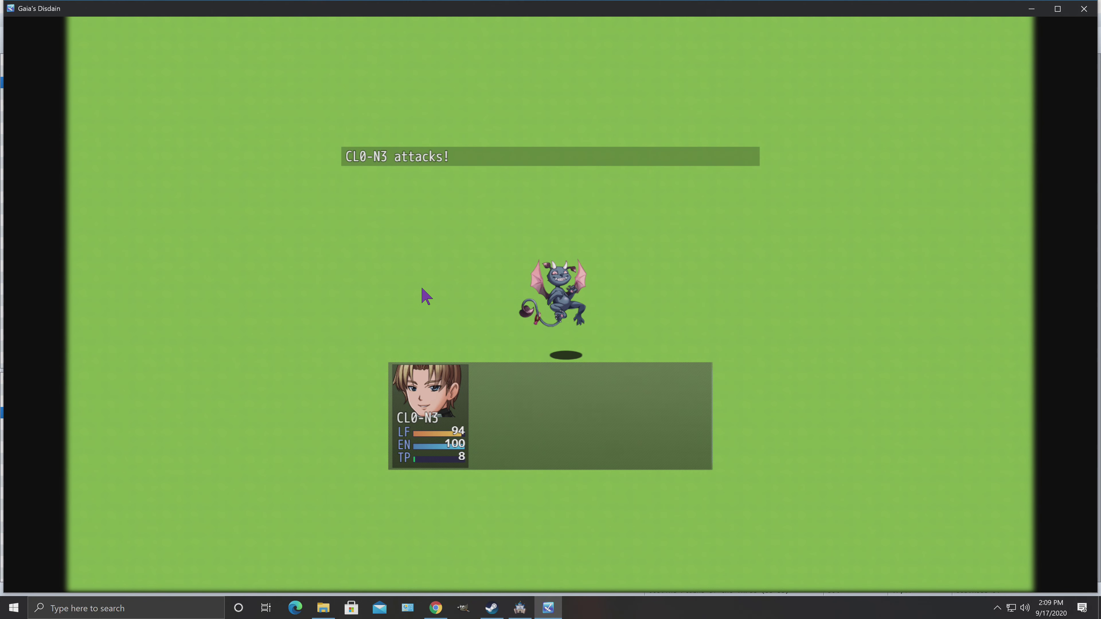
pyautogui.press('Return')
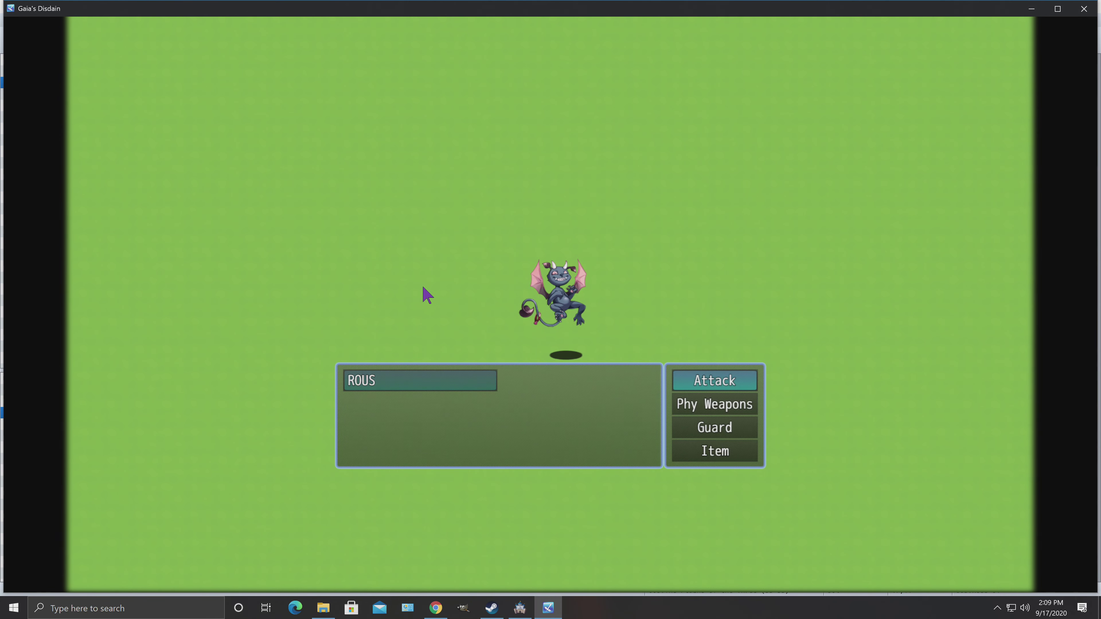
pyautogui.press('Return')
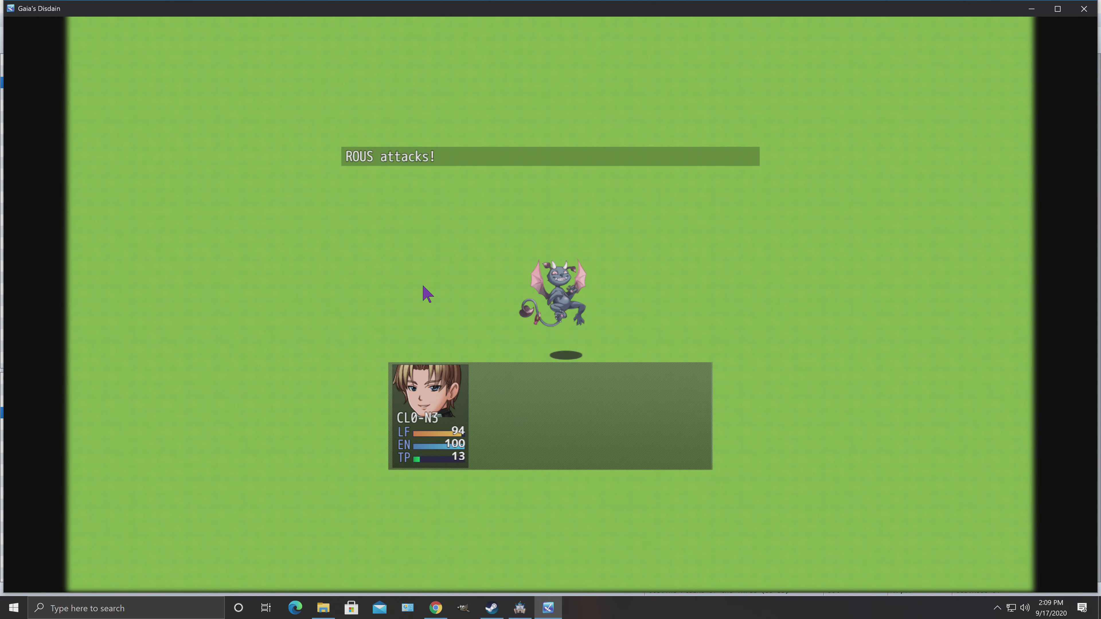
pyautogui.press('Return')
pyautogui.press('Return')
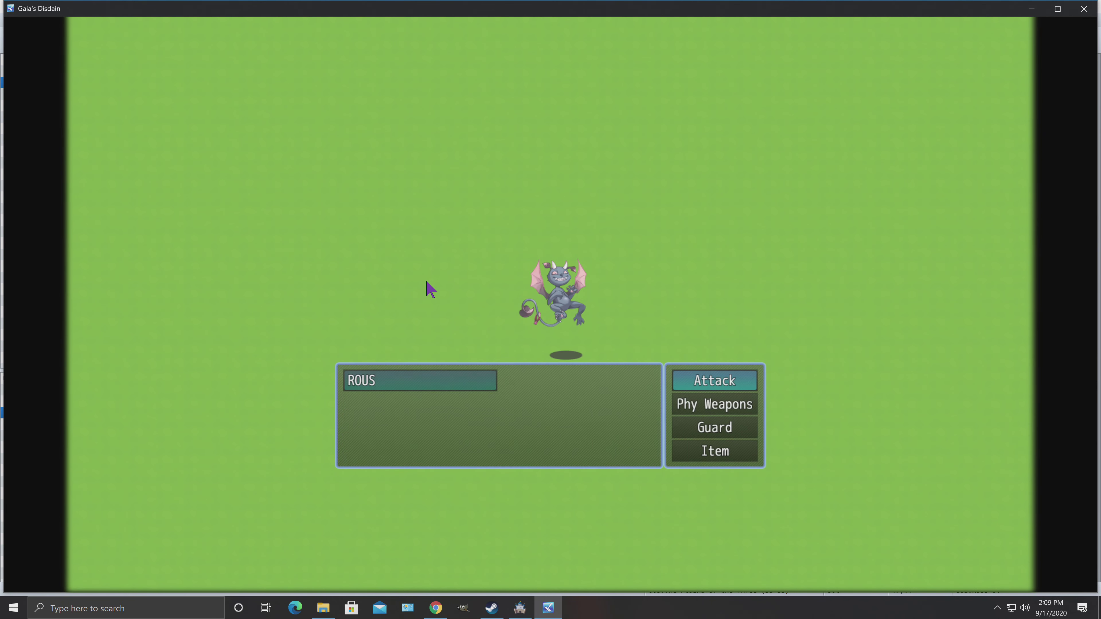
pyautogui.press('Return')
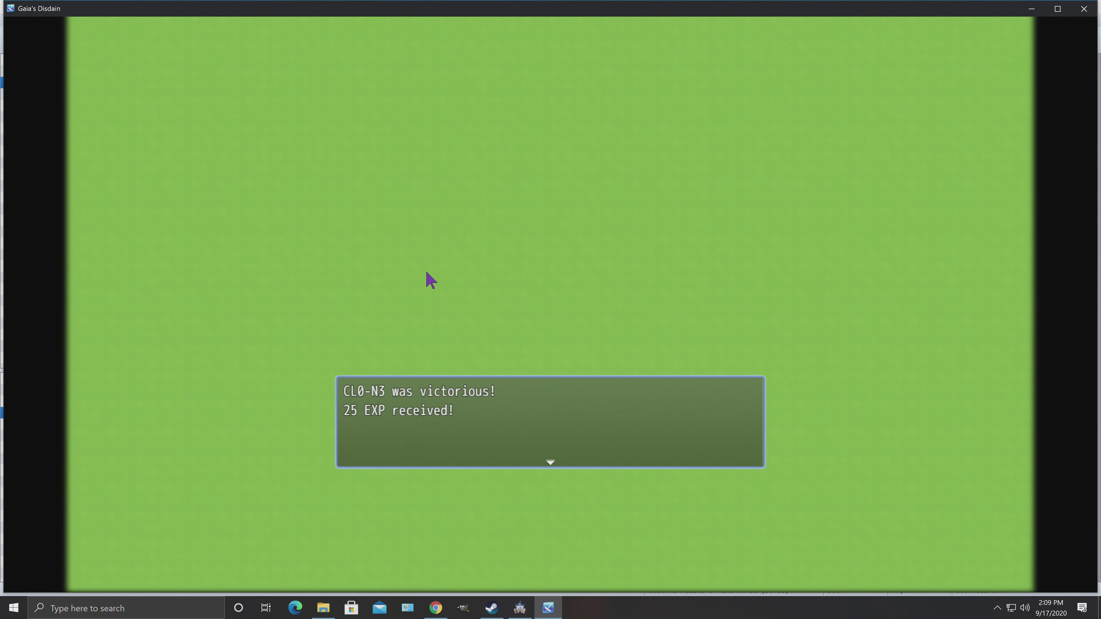
pyautogui.press('Return')
pyautogui.press('Return')
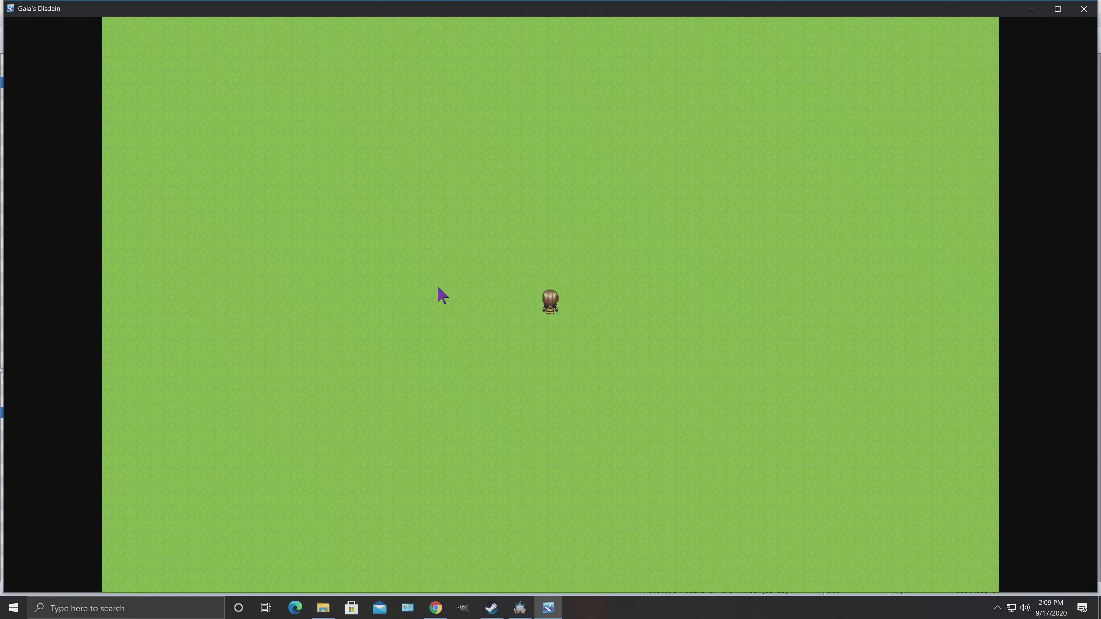
# Step: Walk the character around the spot where the ROUS stood and close the playtest window
pyautogui.click(601, 324)
pyautogui.click(577, 256)
pyautogui.click(498, 204)
pyautogui.click(626, 362)
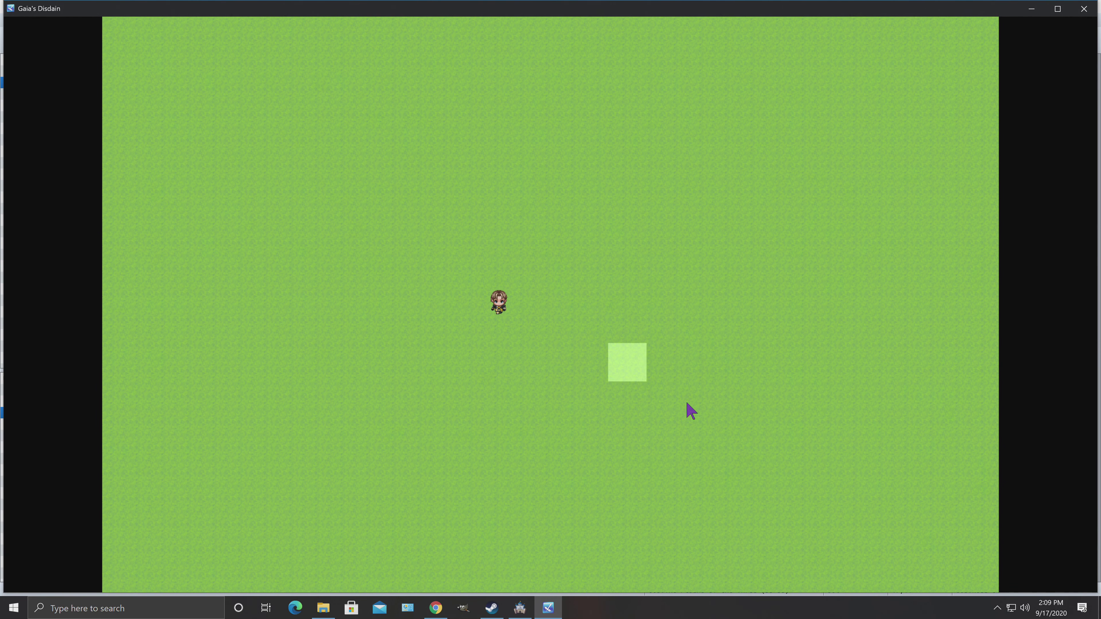
pyautogui.click(1085, 9)
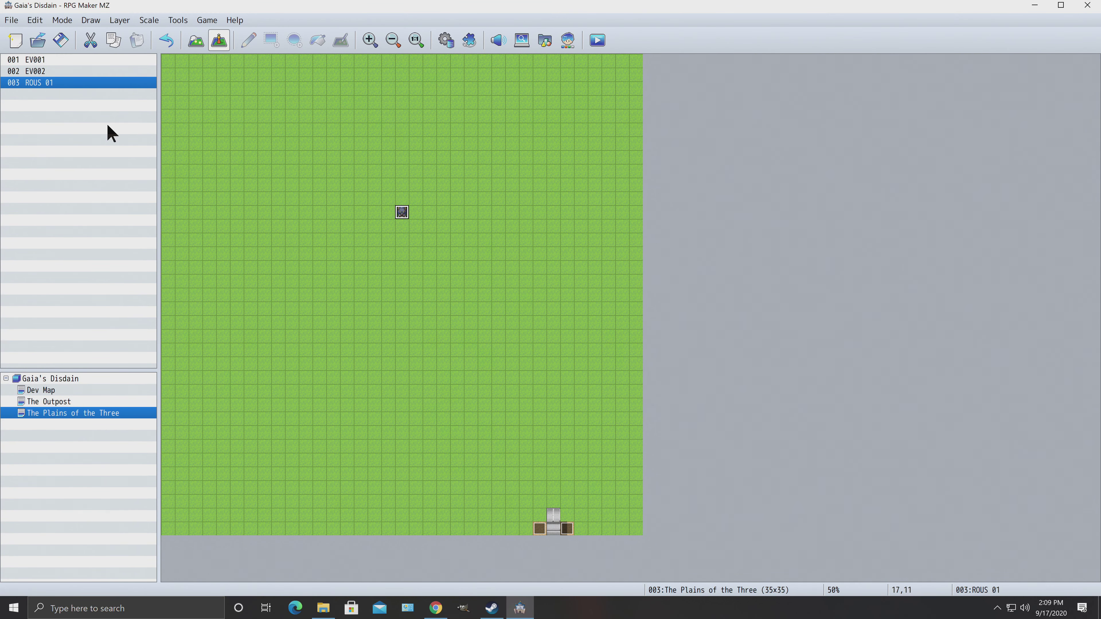
# Step: Look through the map tilesets and place a hole tile two tiles above the ROUS event on The Plains of the Three
pyautogui.click(197, 44)
pyautogui.scroll(-10, 82, 299)
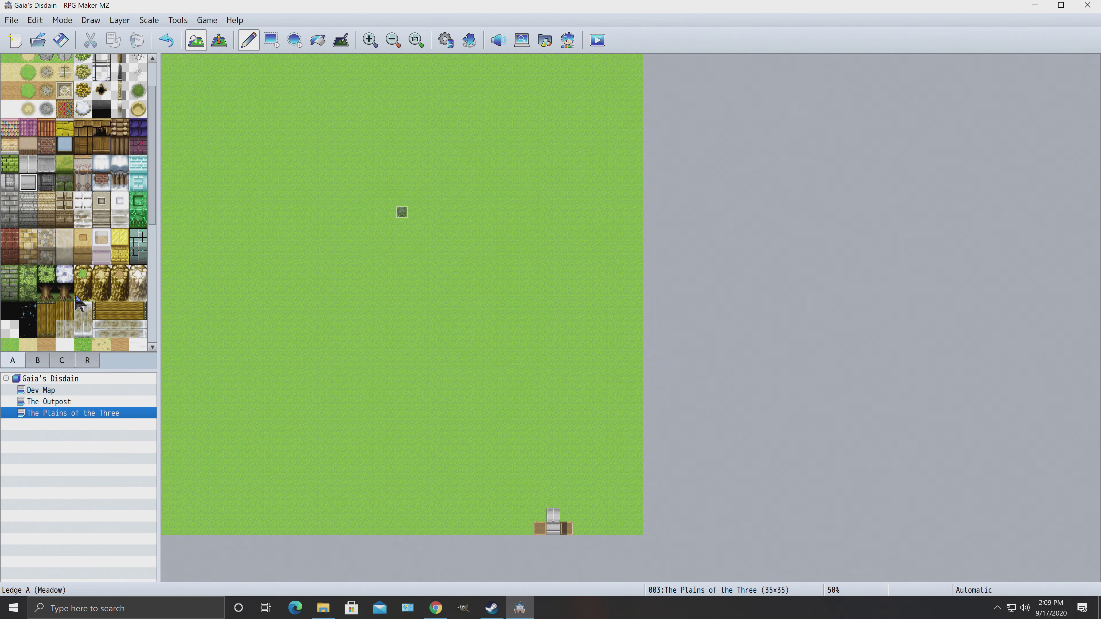
pyautogui.scroll(-1, 76, 303)
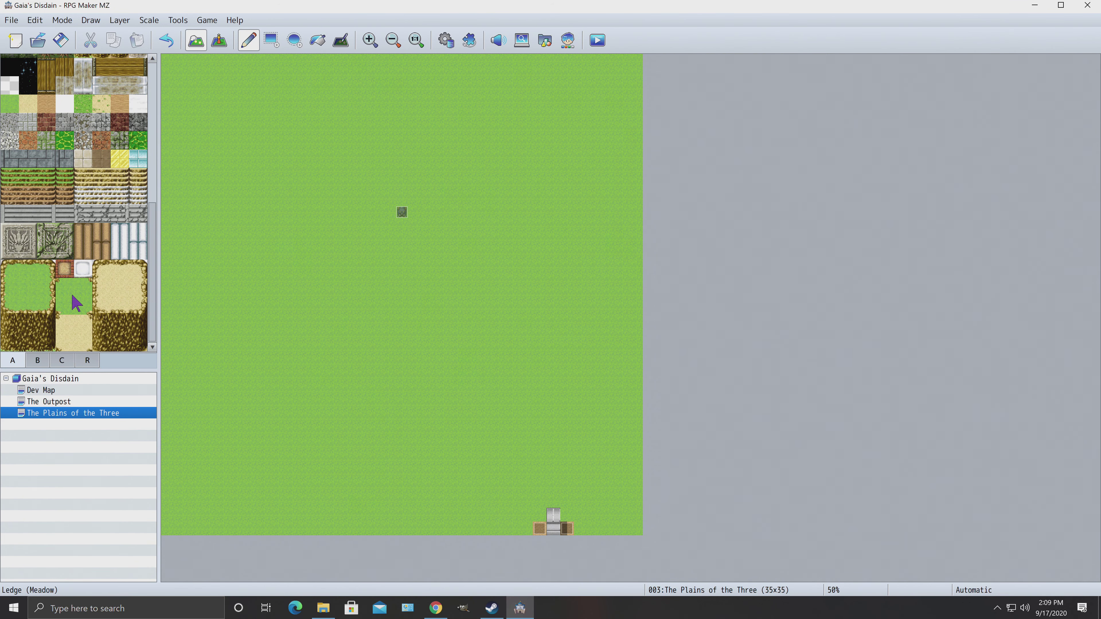
pyautogui.click(37, 360)
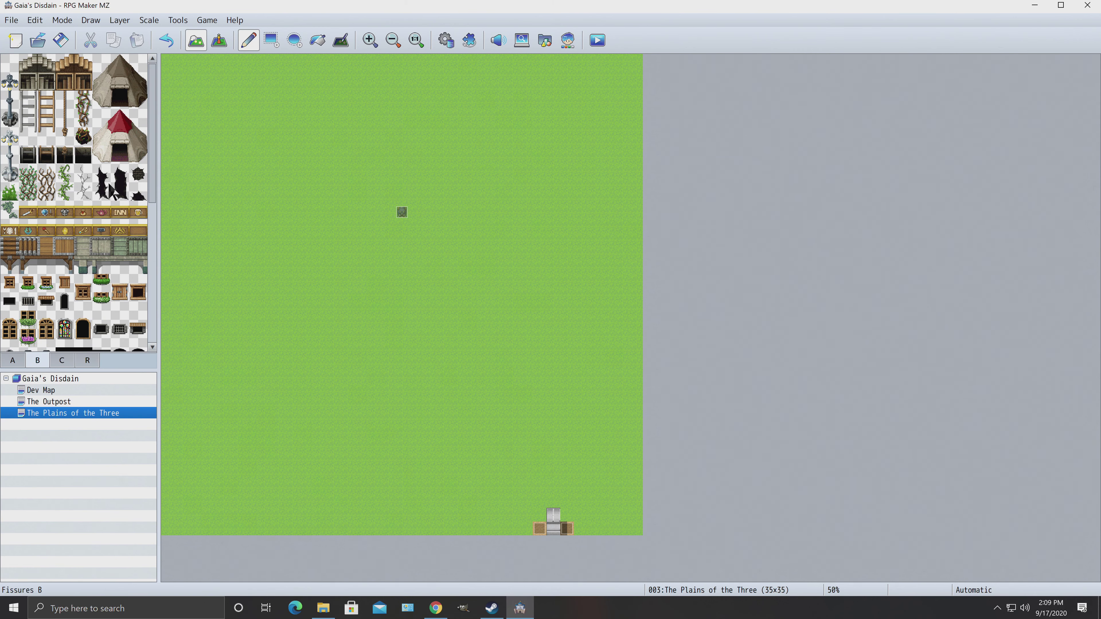
pyautogui.scroll(-6, 65, 170)
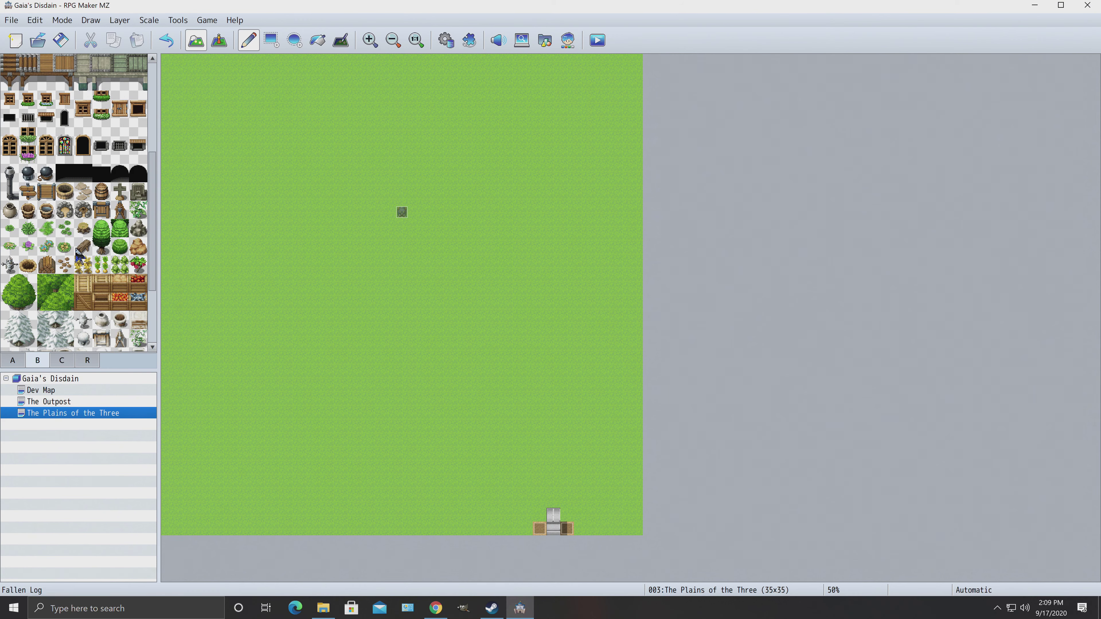
pyautogui.click(62, 361)
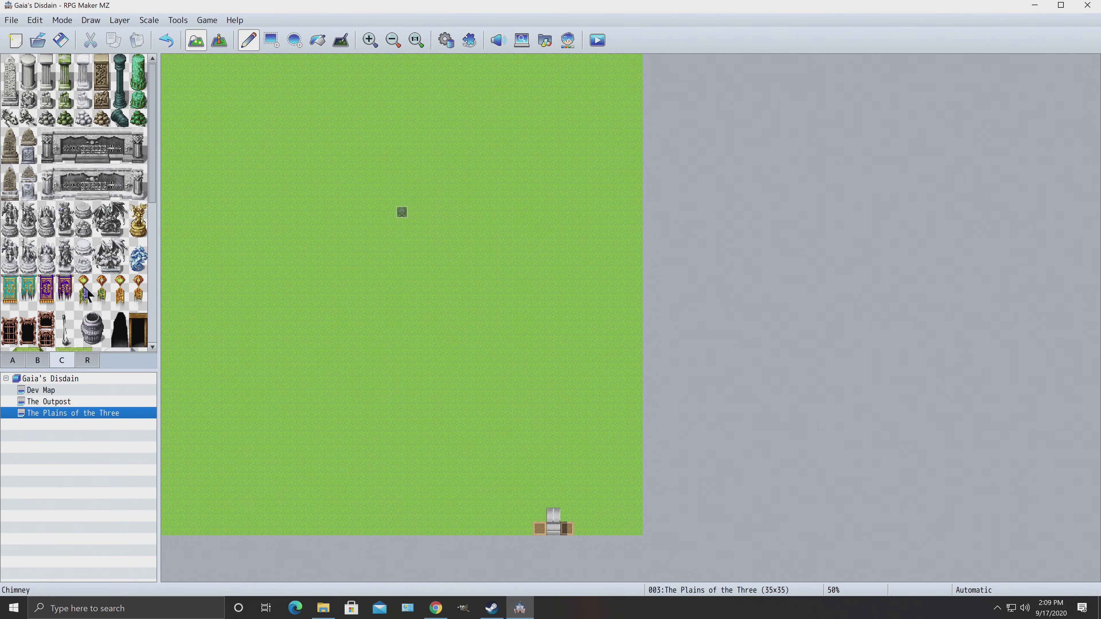
pyautogui.scroll(-1, 83, 281)
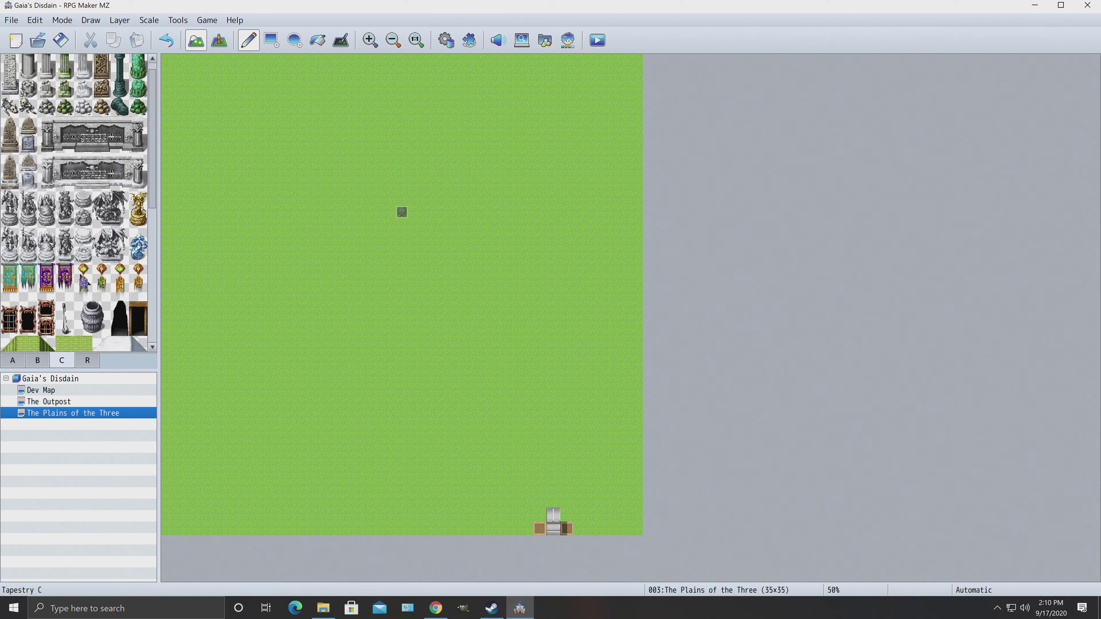
pyautogui.scroll(-10, 83, 281)
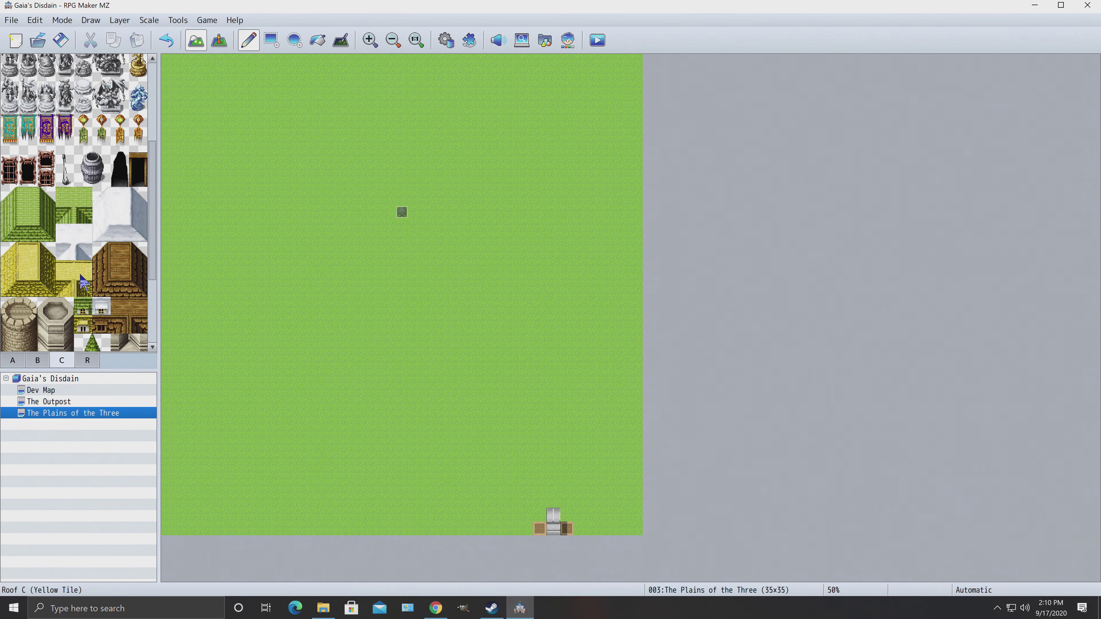
pyautogui.scroll(10, 81, 278)
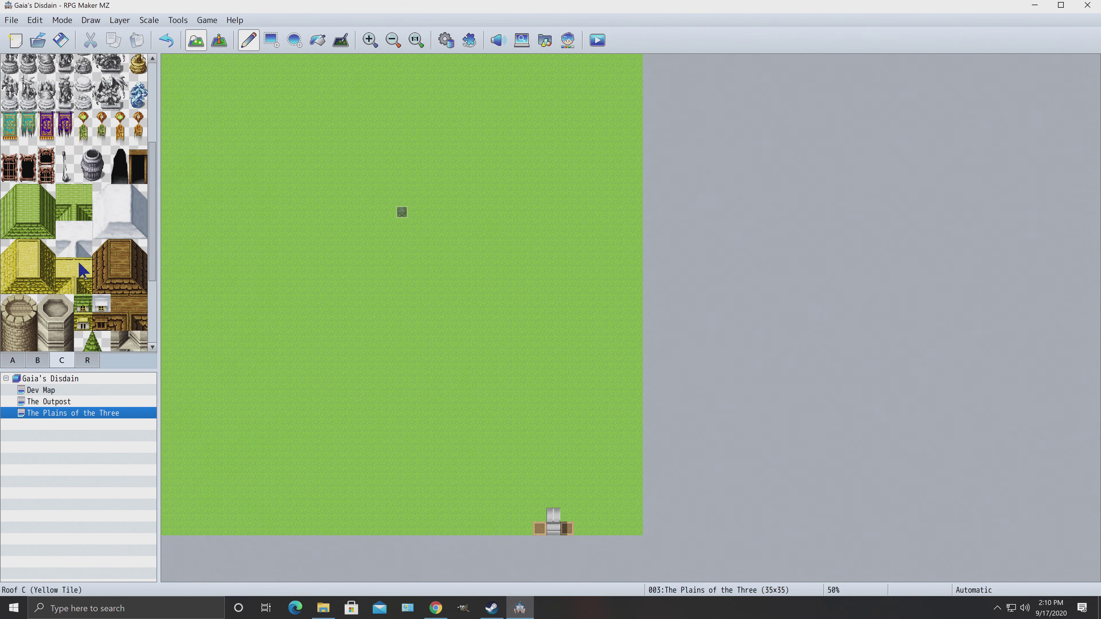
pyautogui.scroll(4, 80, 256)
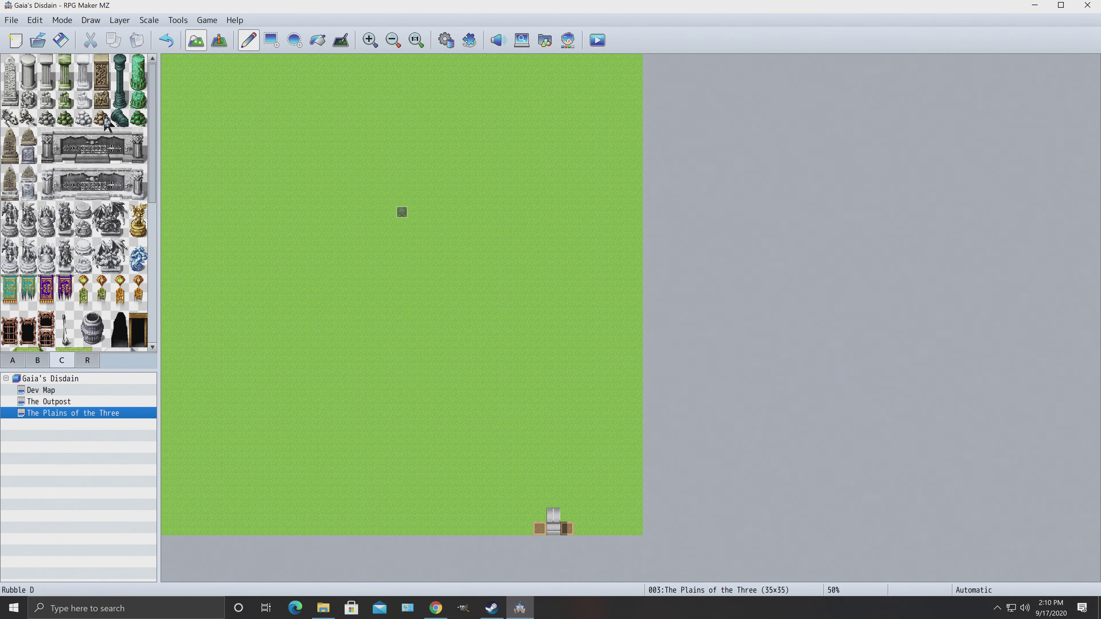
pyautogui.click(88, 361)
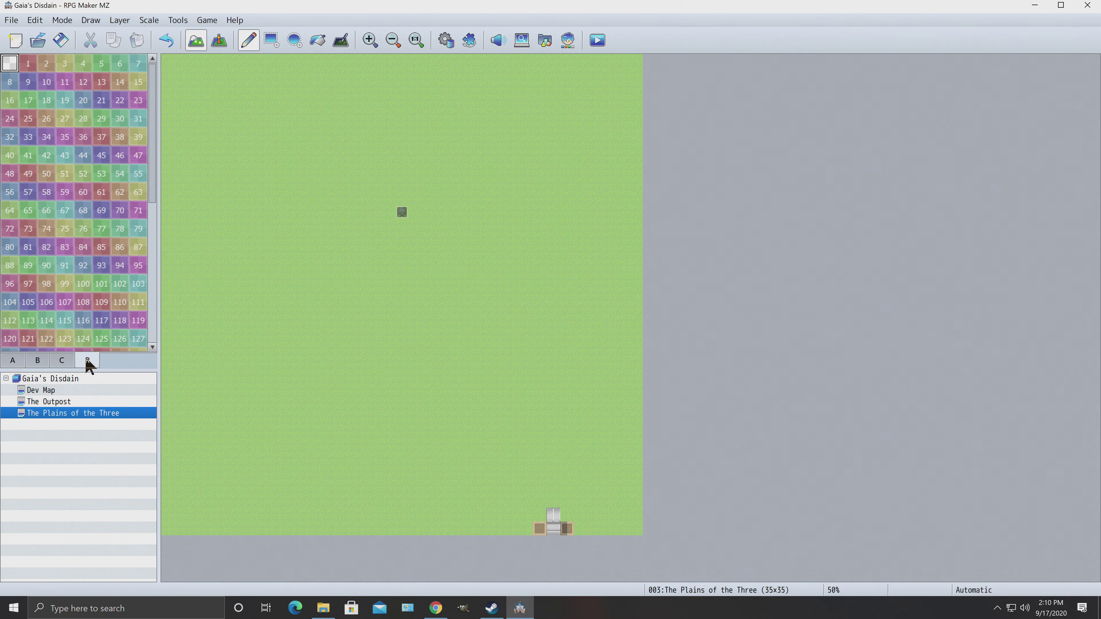
pyautogui.click(38, 361)
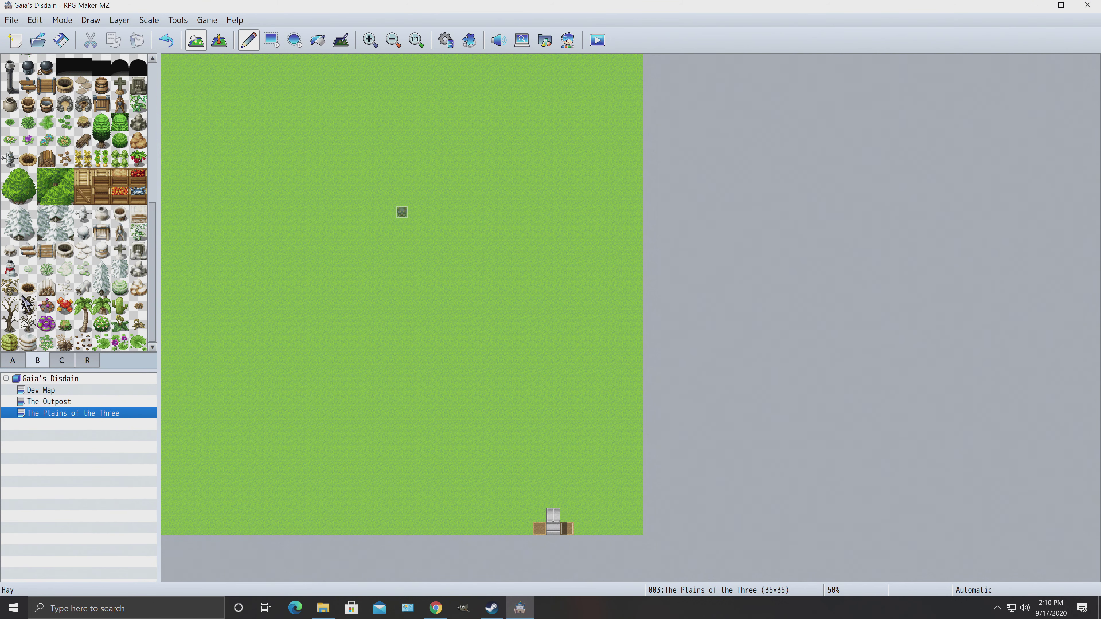
pyautogui.click(13, 361)
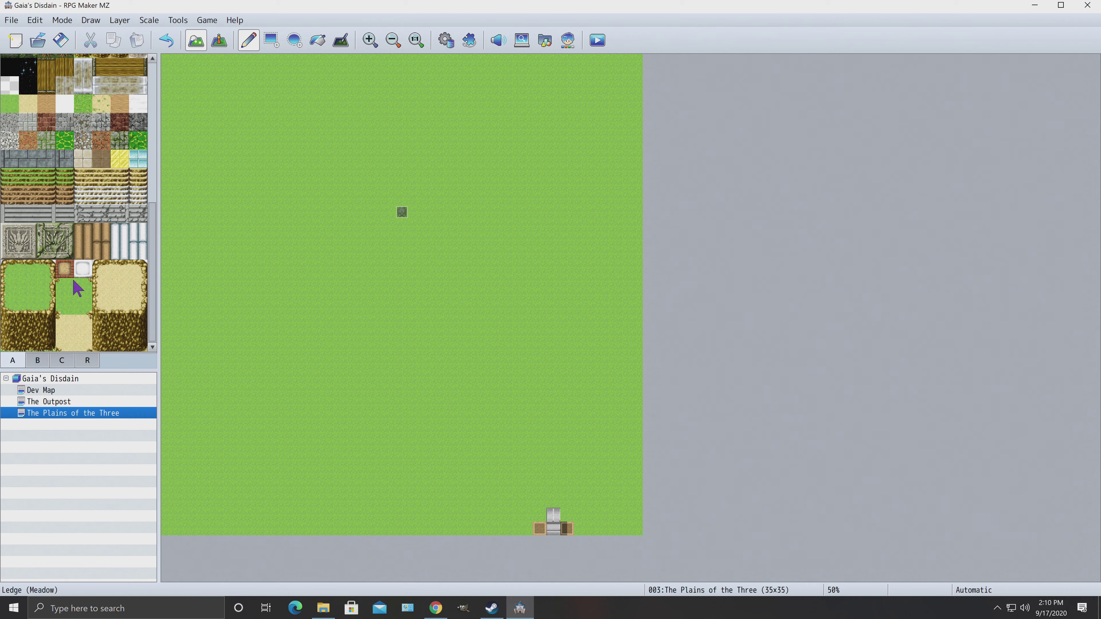
pyautogui.click(38, 361)
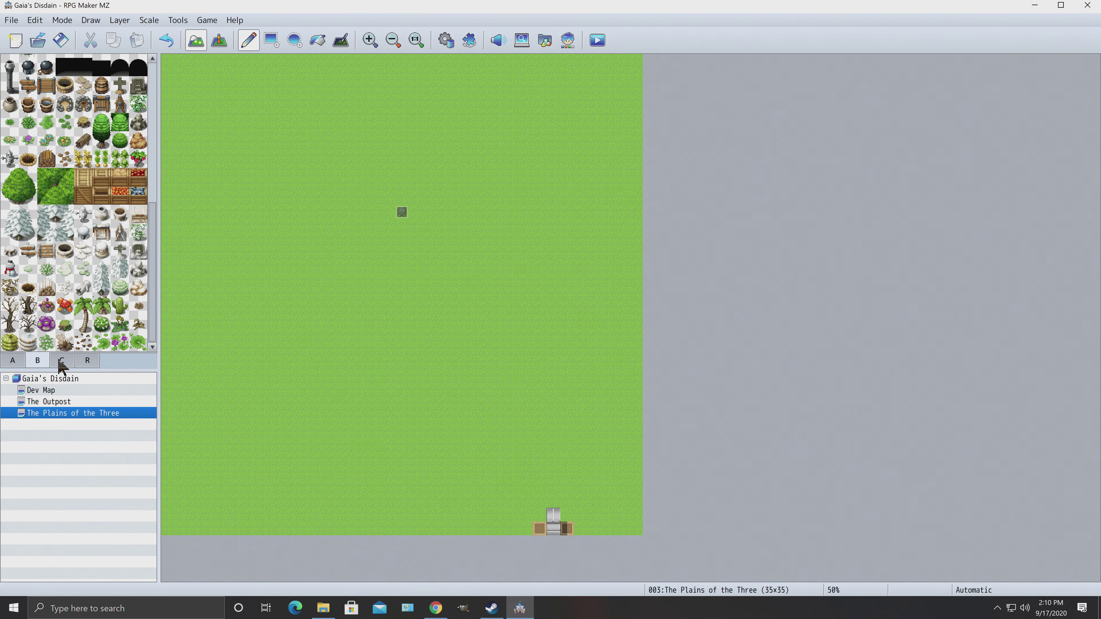
pyautogui.click(30, 164)
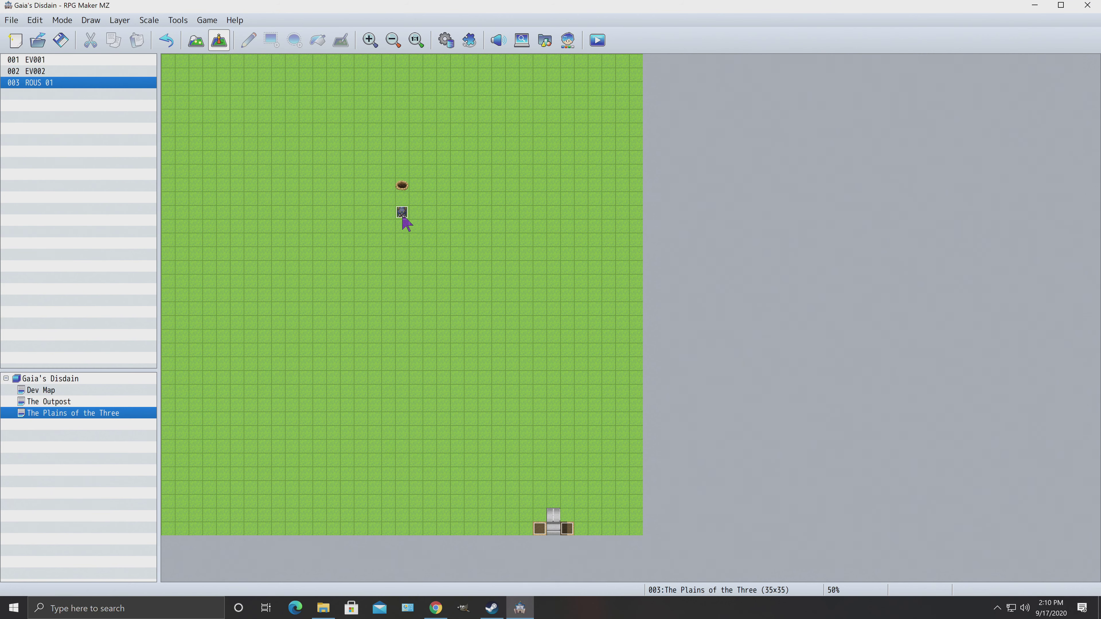
# Step: Delete the Control Self Switch command from page 1 of the ROUS 01 event
pyautogui.rightClick(405, 187)
pyautogui.click(335, 191)
pyautogui.click(405, 214)
pyautogui.rightClick(404, 213)
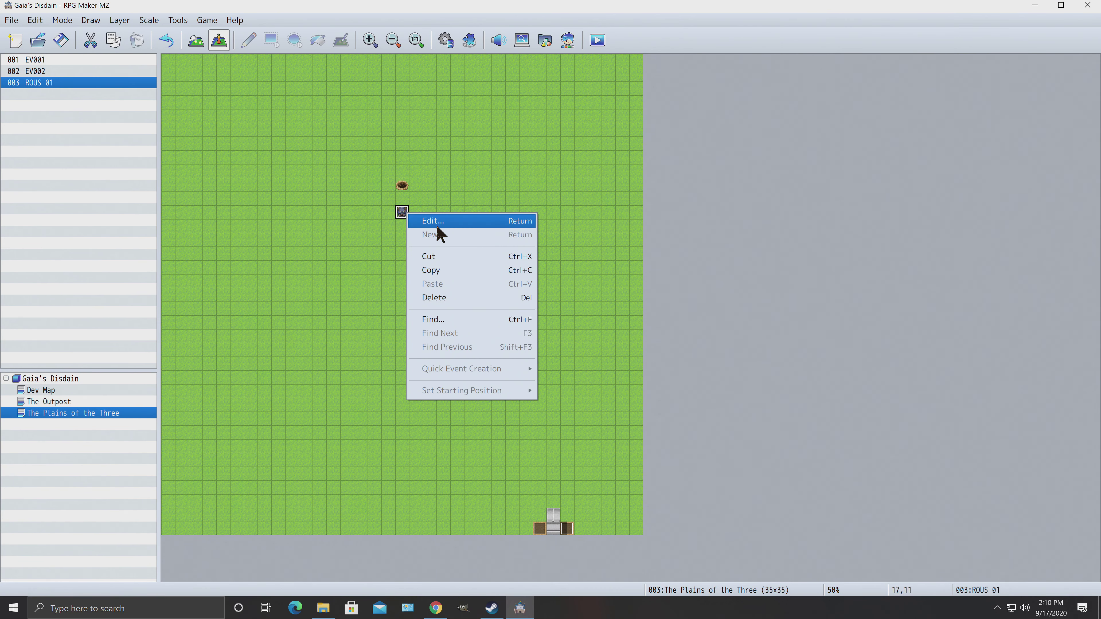
pyautogui.click(436, 224)
pyautogui.click(552, 193)
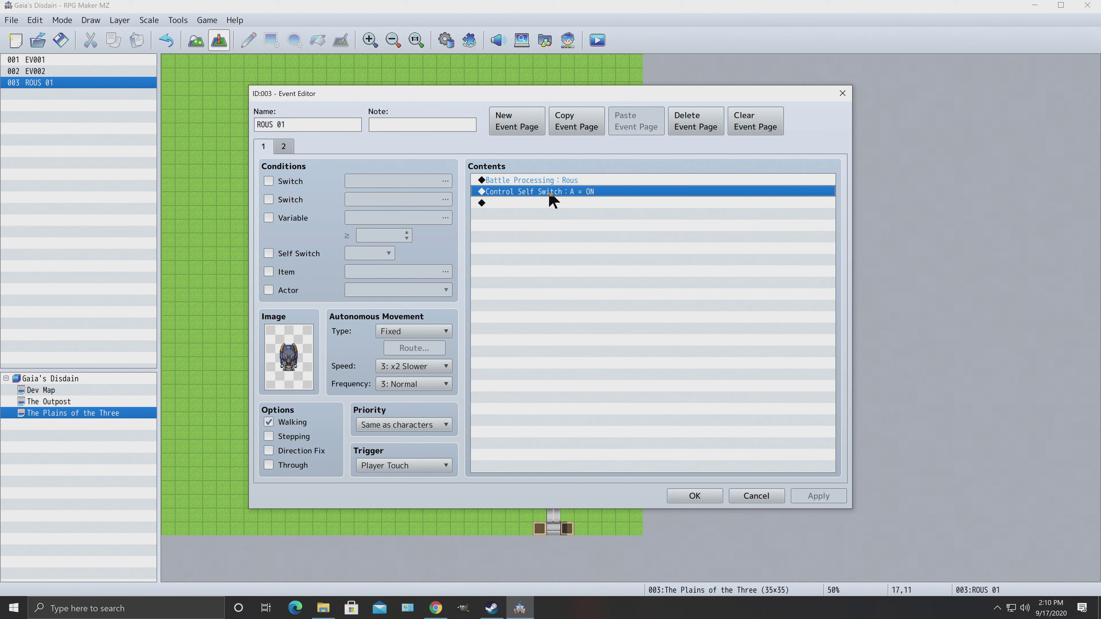
pyautogui.rightClick(542, 195)
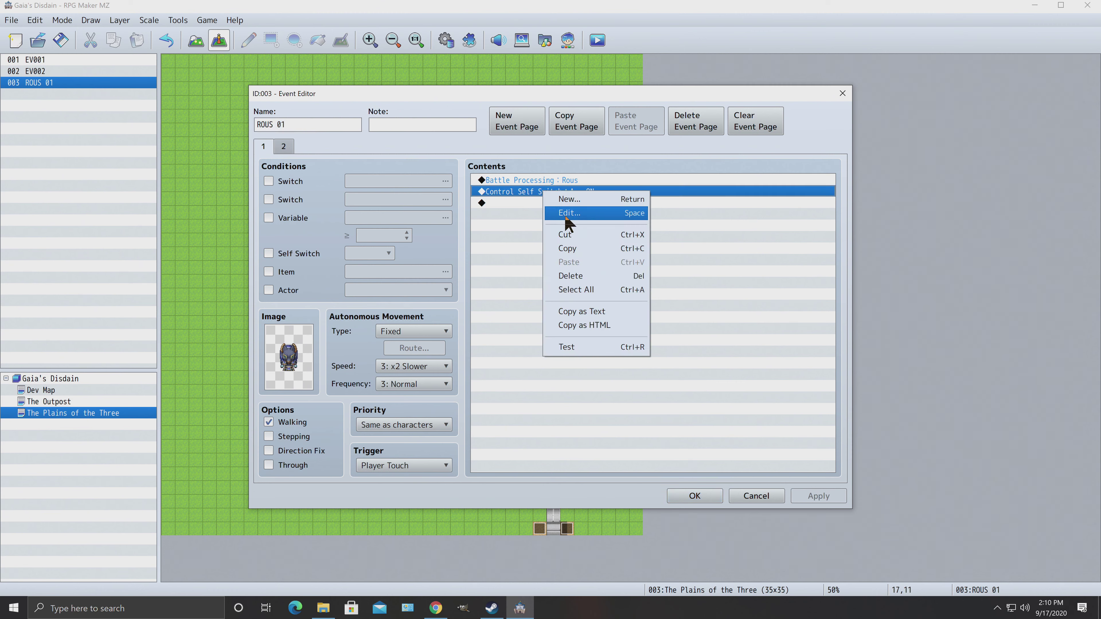
pyautogui.click(571, 276)
pyautogui.rightClick(520, 195)
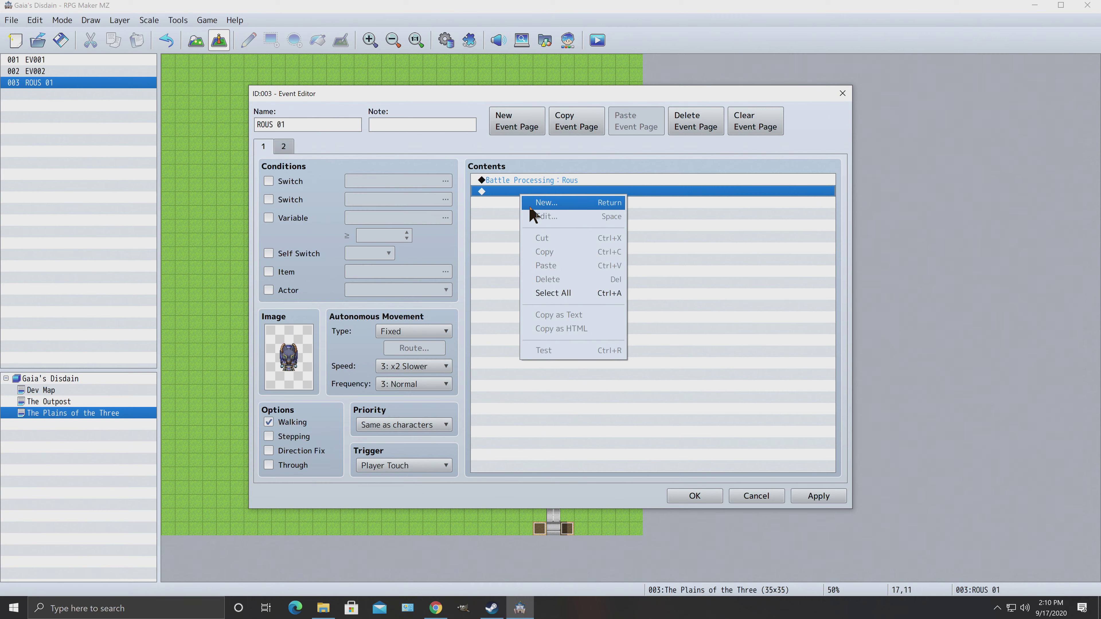
pyautogui.click(537, 204)
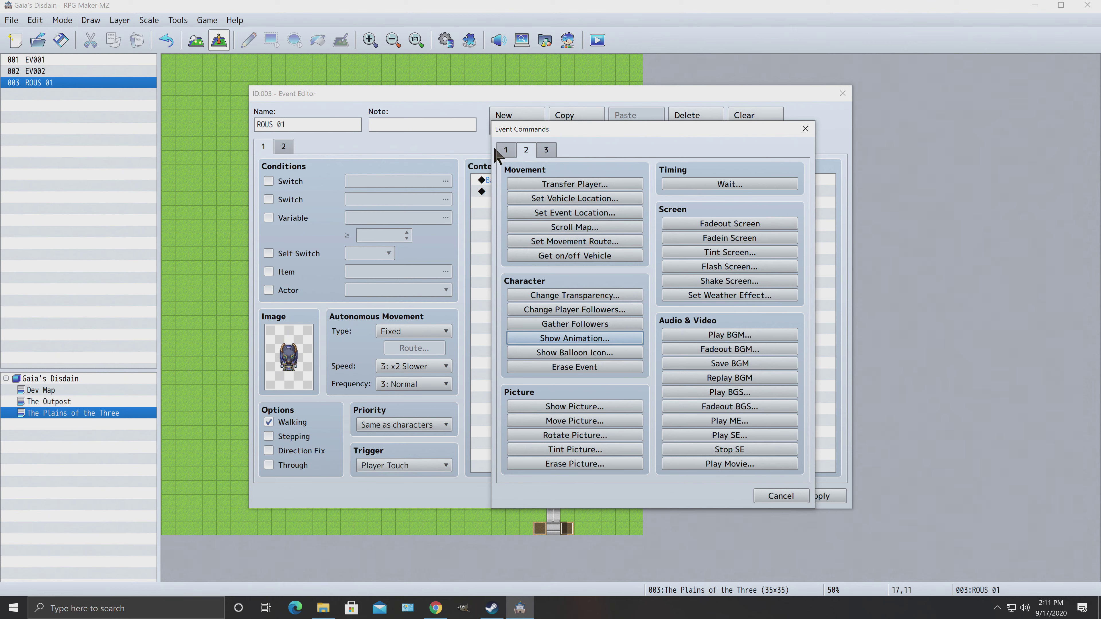
pyautogui.click(504, 150)
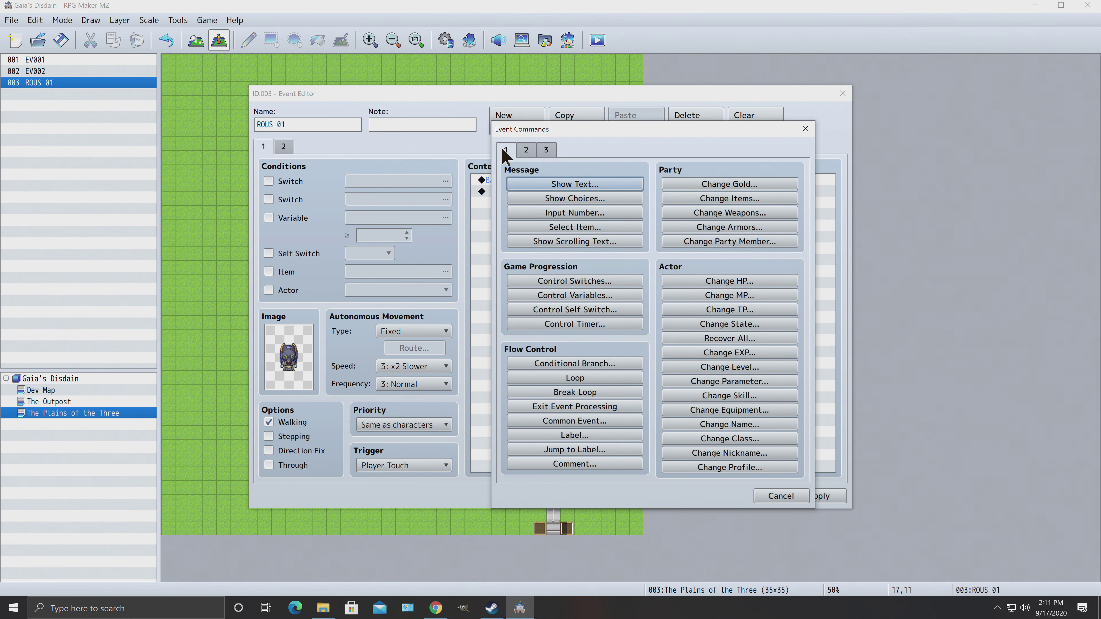
pyautogui.click(580, 295)
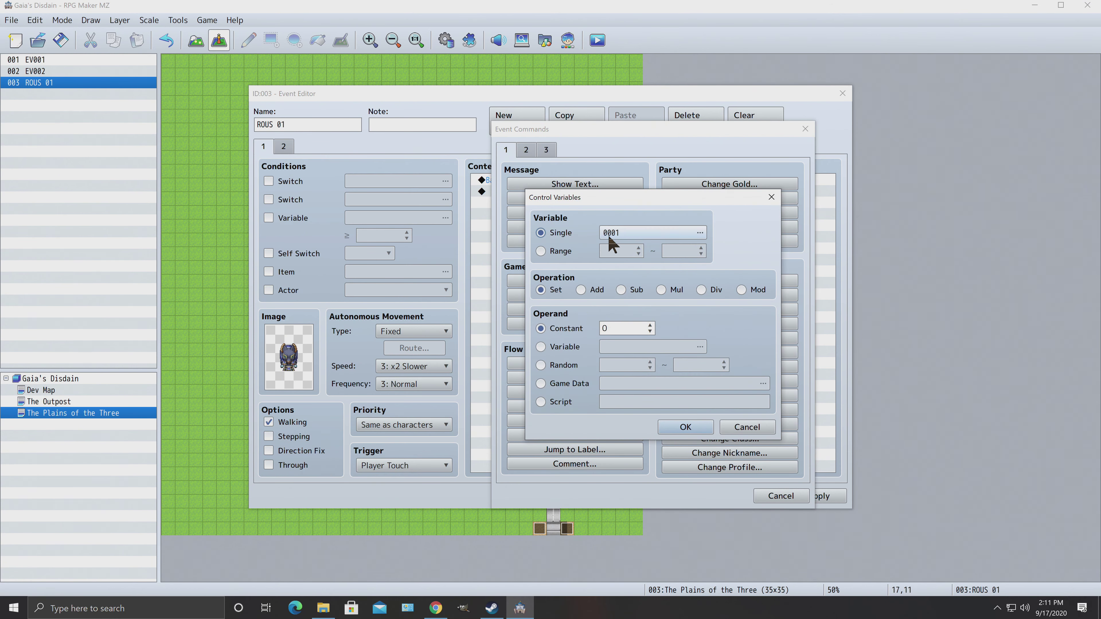
pyautogui.click(621, 236)
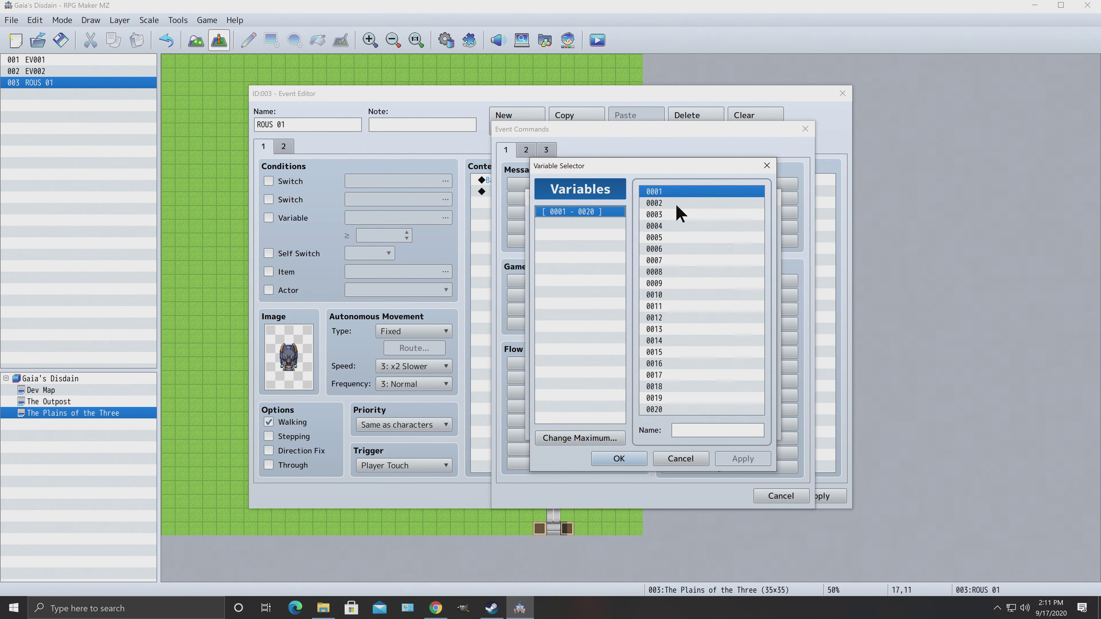
pyautogui.click(670, 461)
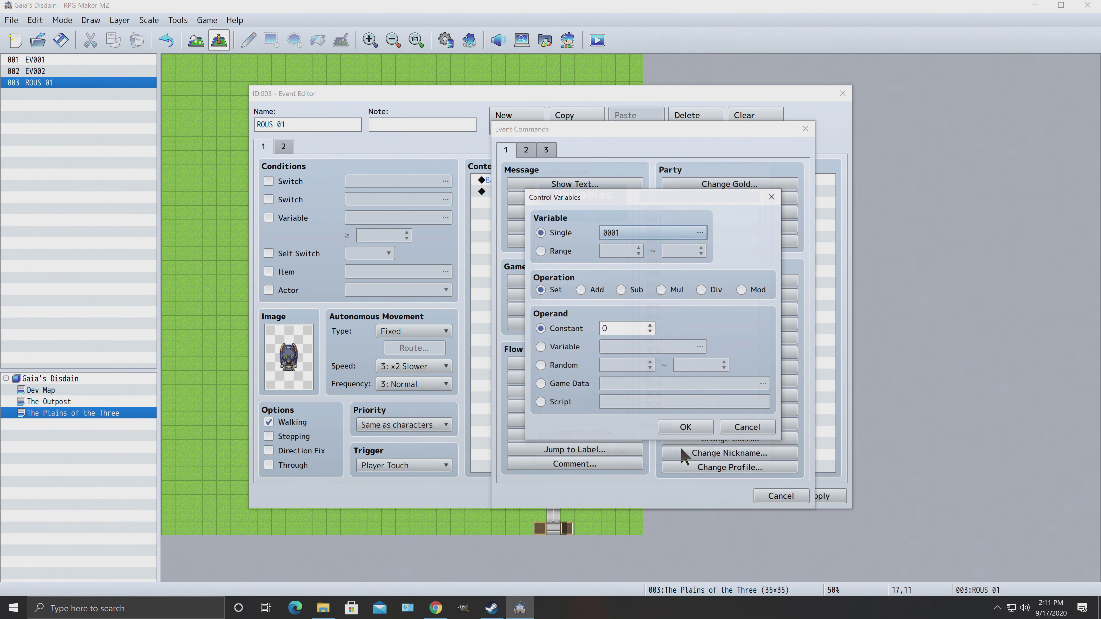
pyautogui.click(747, 429)
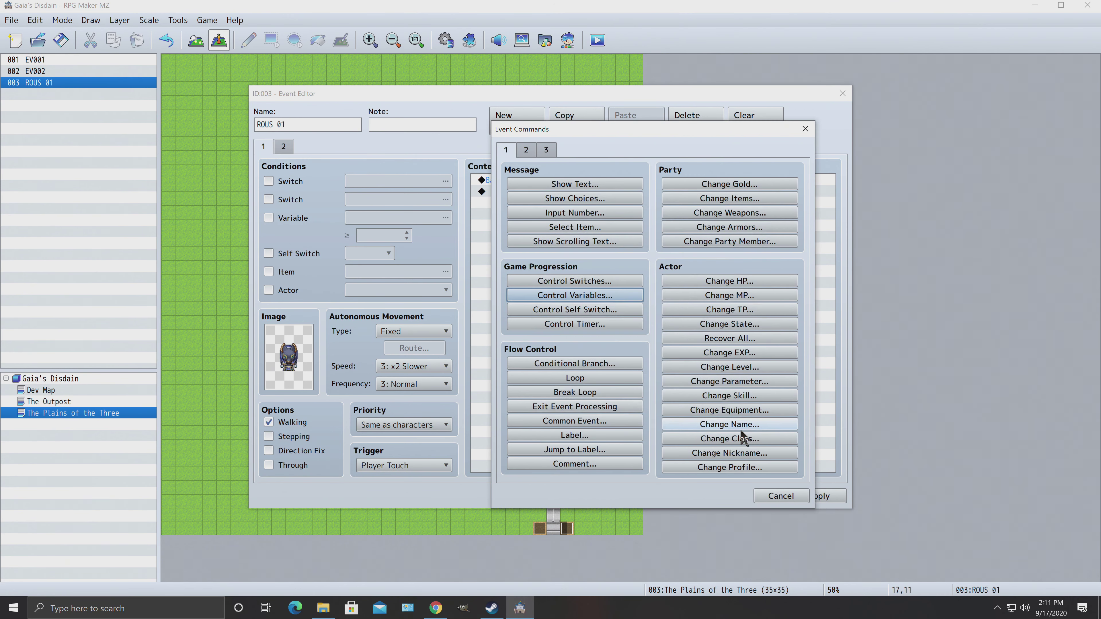
pyautogui.click(779, 497)
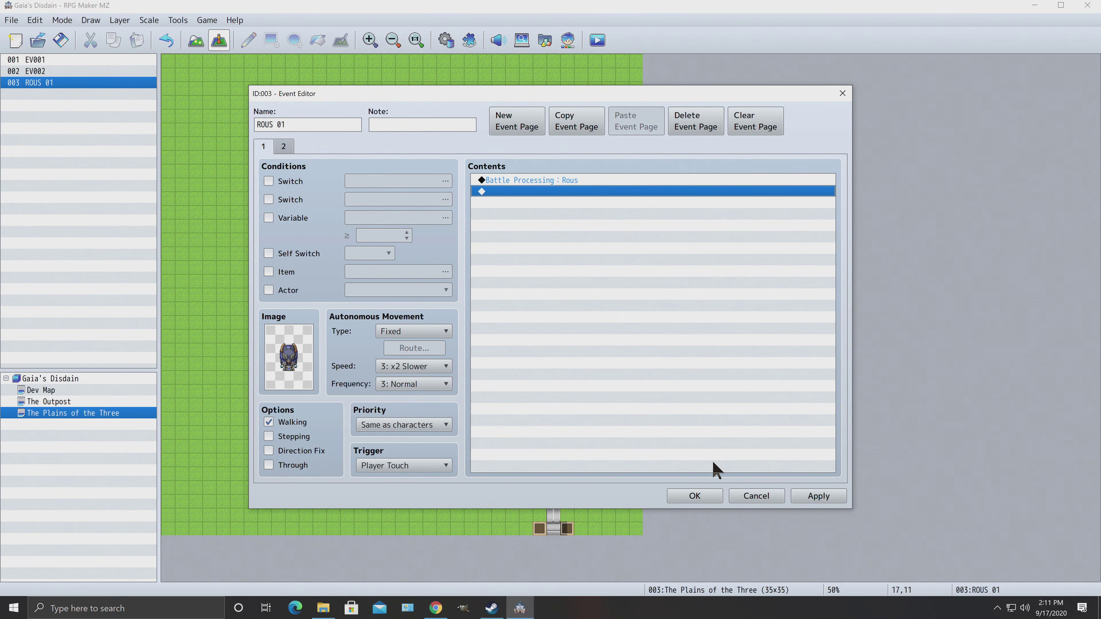
# Step: Save the changes to the ROUS 01 event and check the Rous troop in the database
pyautogui.click(813, 497)
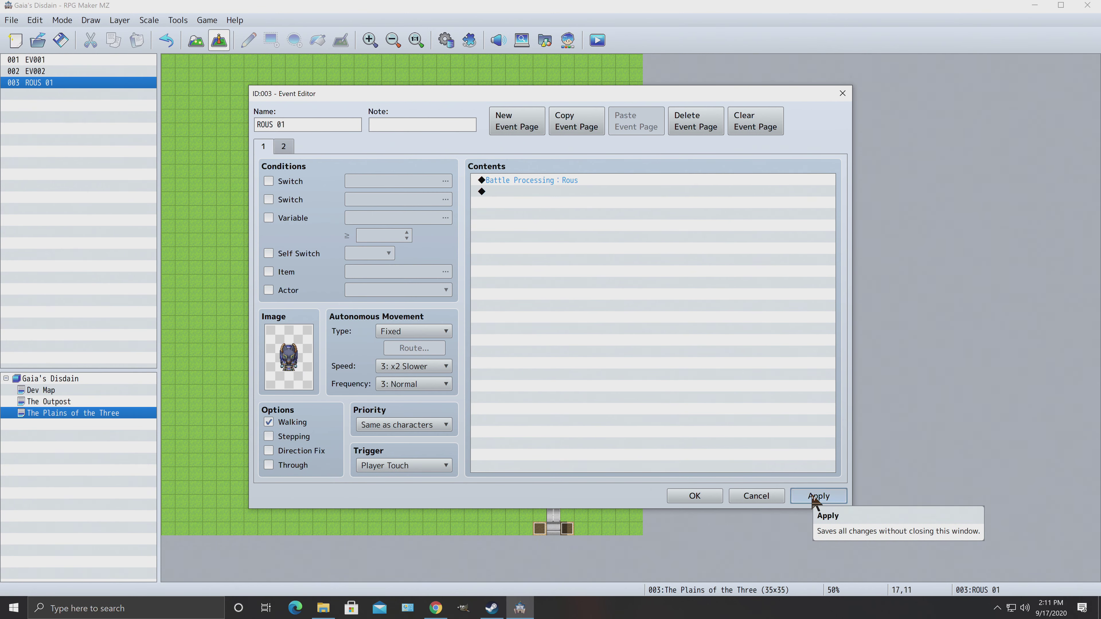
pyautogui.click(713, 495)
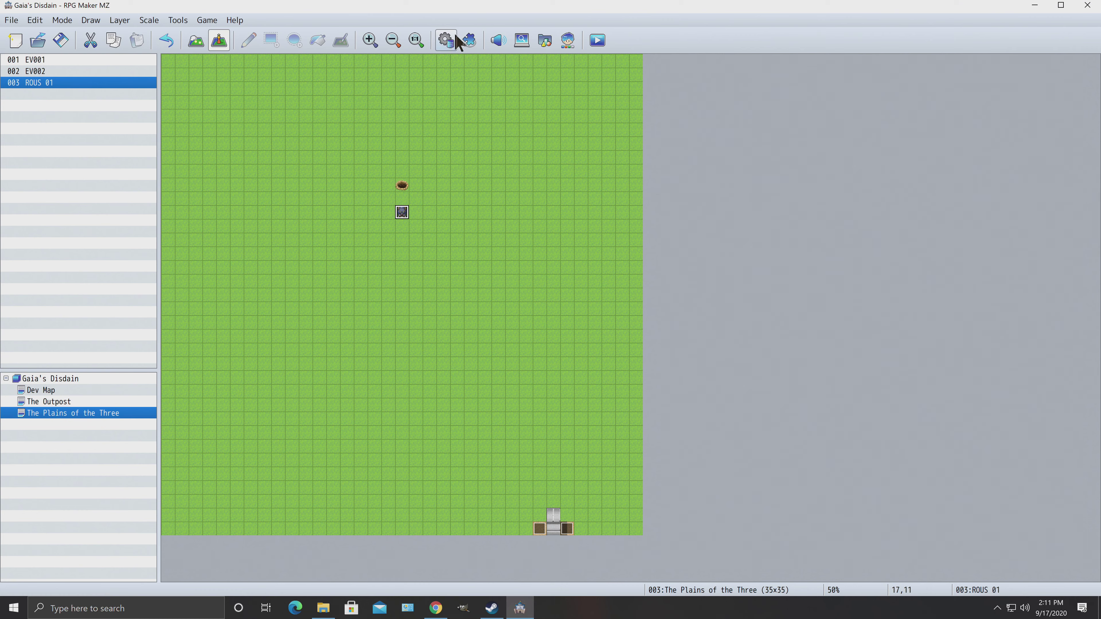
pyautogui.click(445, 40)
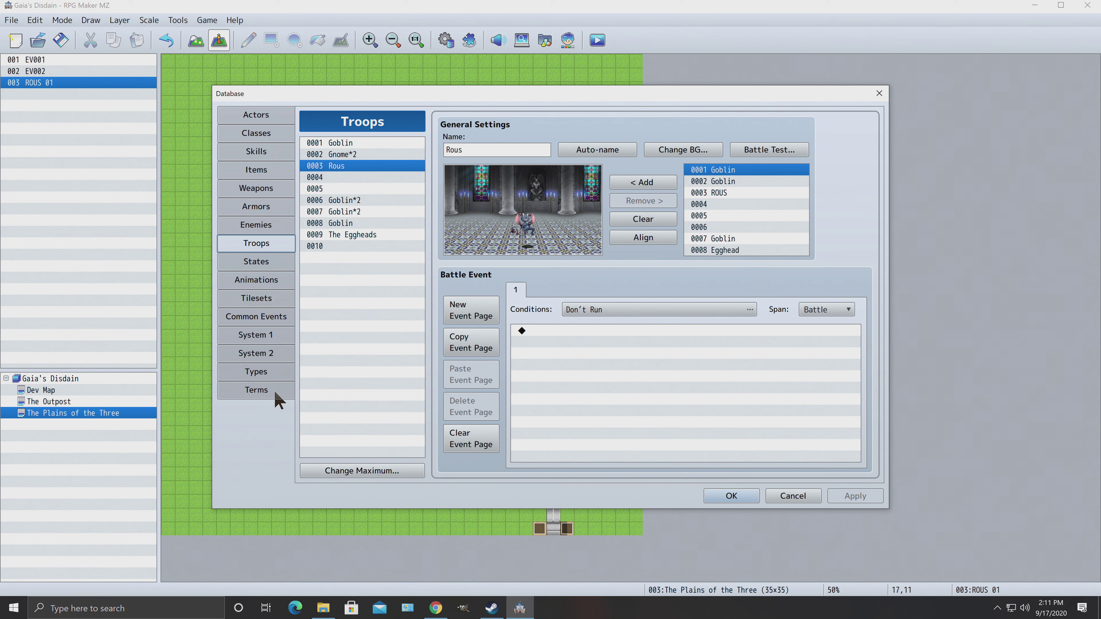
pyautogui.click(879, 94)
# Step: Create a new event on the hole tile with a Variable condition using variable 0001, named Rous Nest 1
pyautogui.rightClick(399, 183)
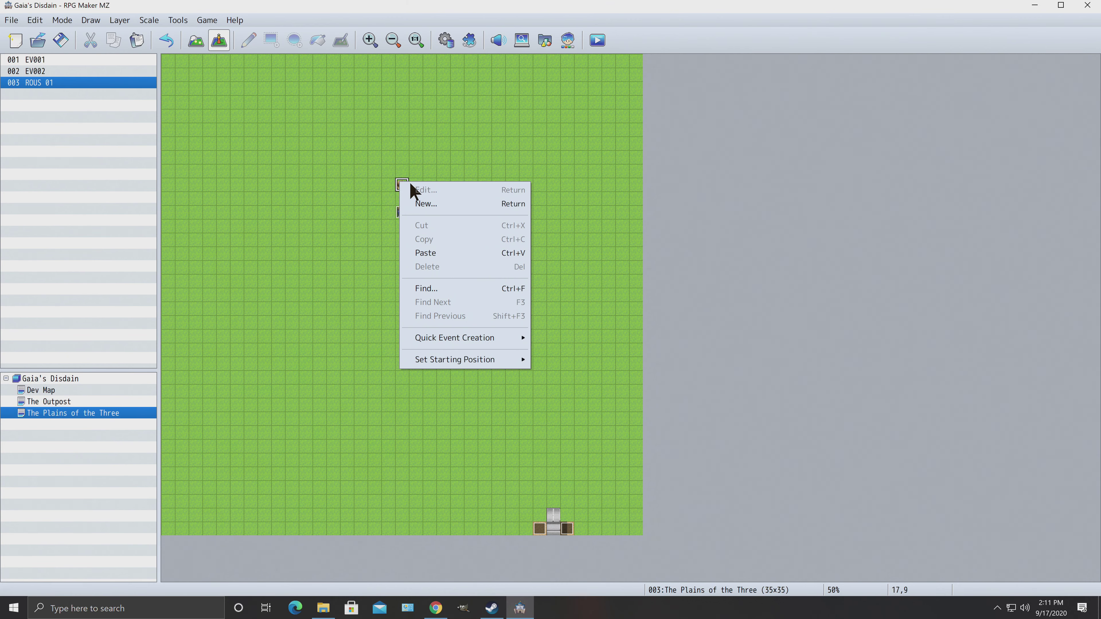
pyautogui.click(424, 205)
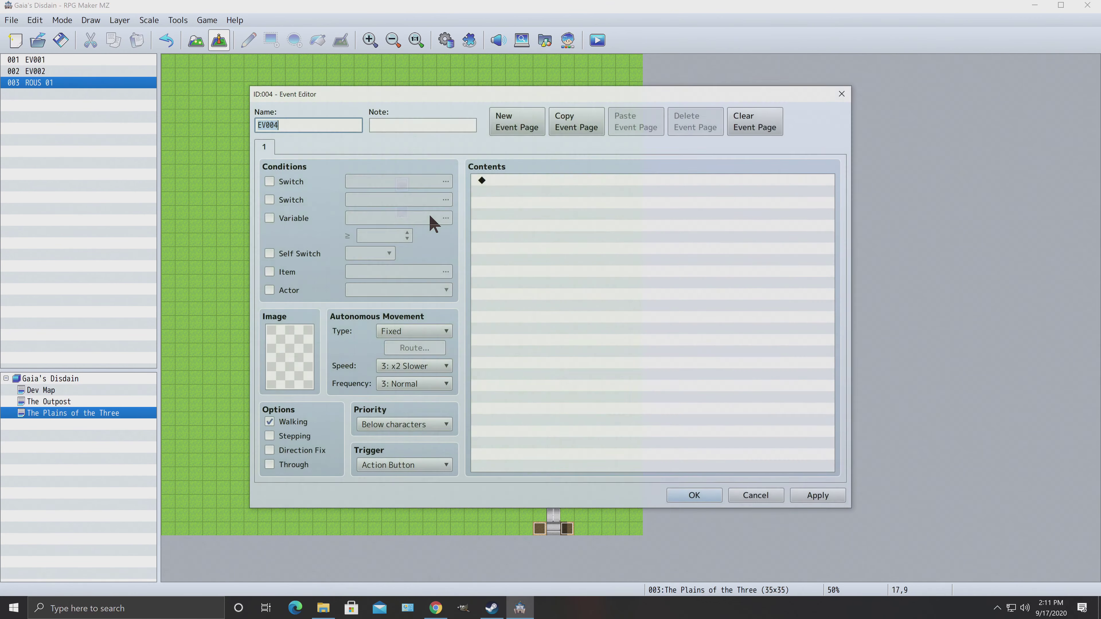
pyautogui.click(269, 218)
pyautogui.click(370, 216)
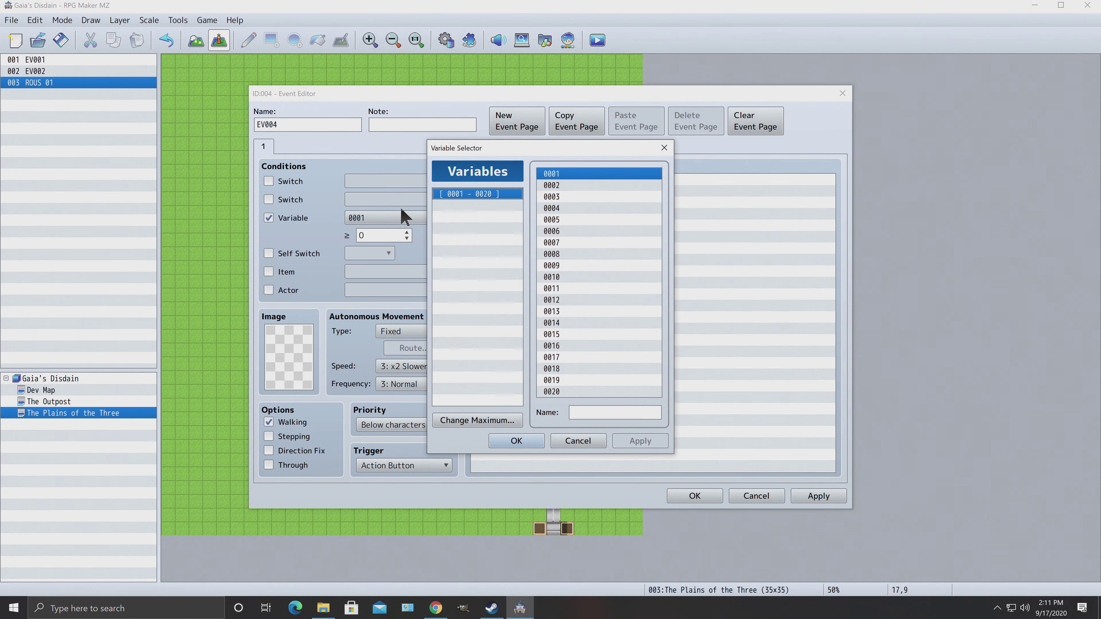
pyautogui.click(581, 413)
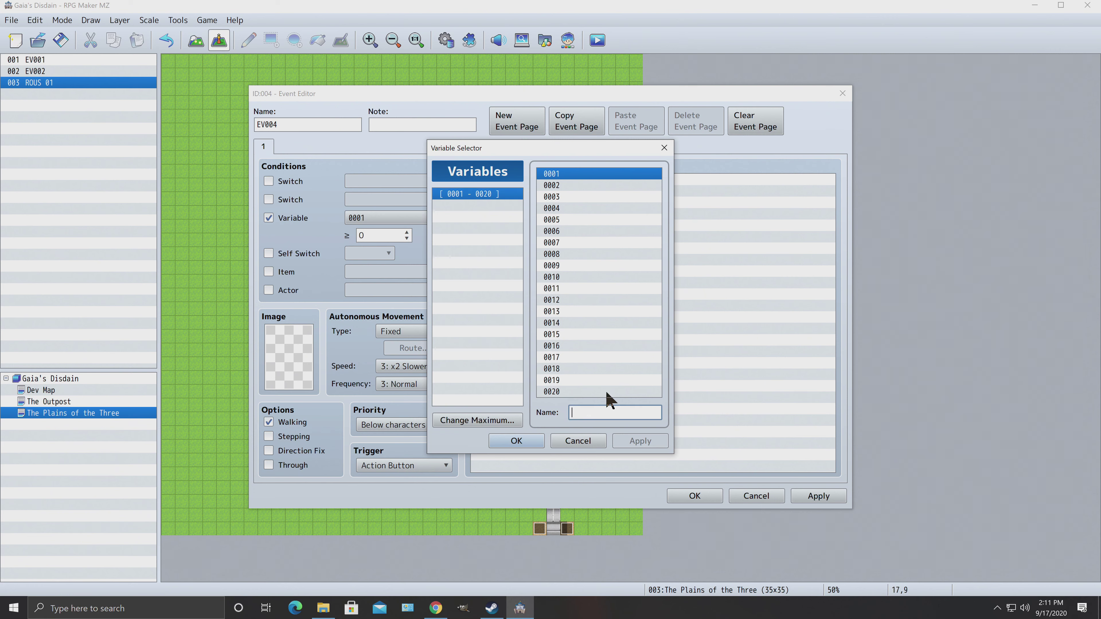
pyautogui.write('Rous Nest 1')
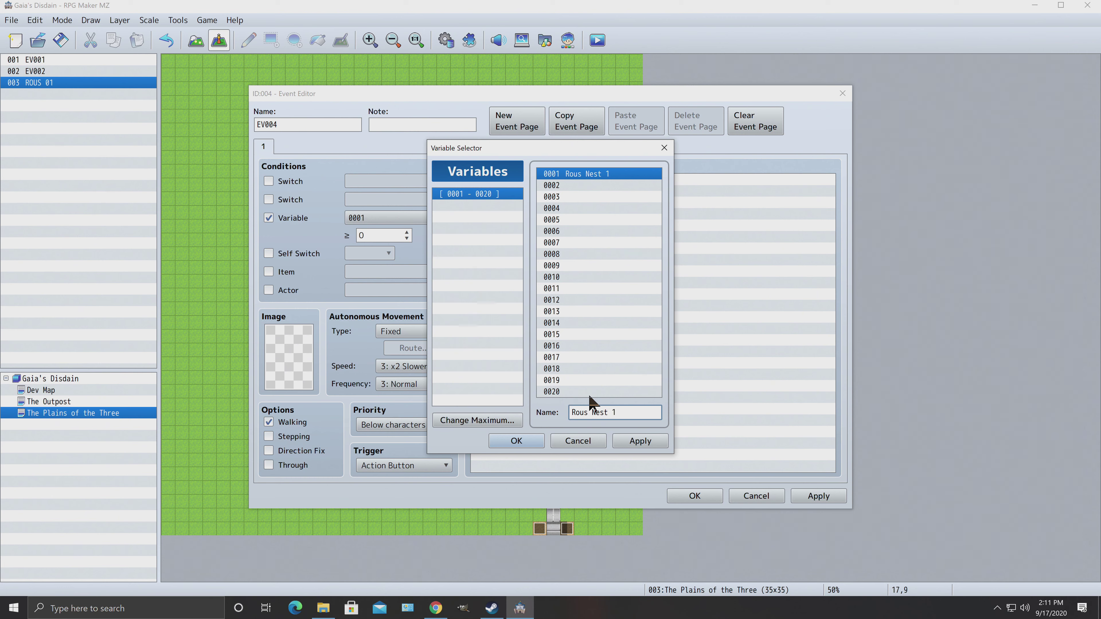
pyautogui.click(637, 440)
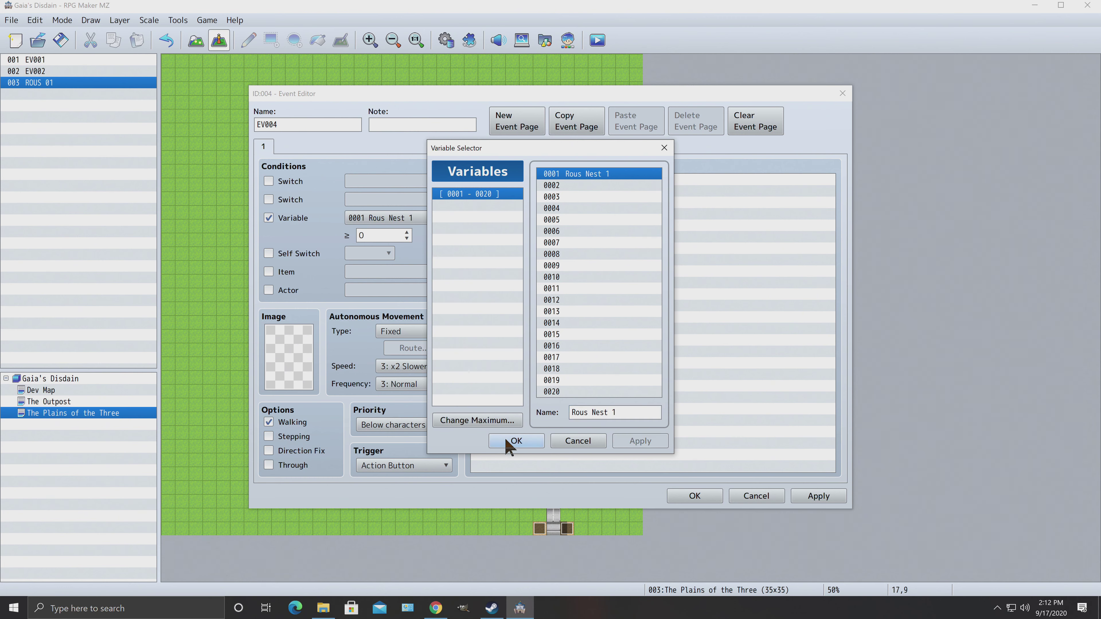
pyautogui.click(509, 443)
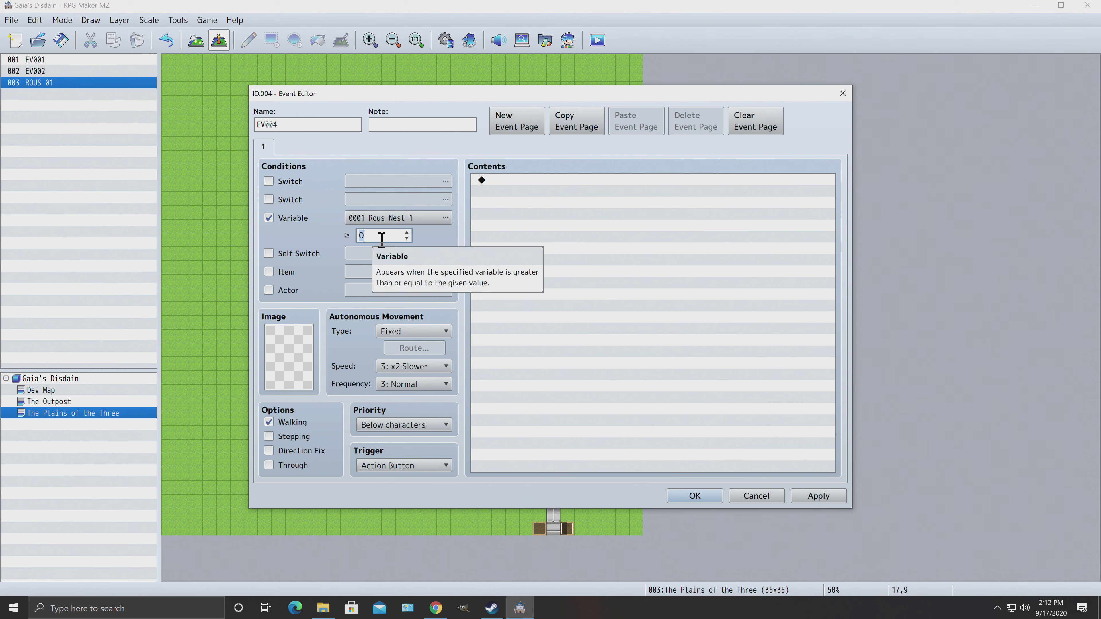
# Step: Add a Control Variables command that adds 1 to 0001 Rous Nest 1 in the nest event and save the event
pyautogui.click(511, 180)
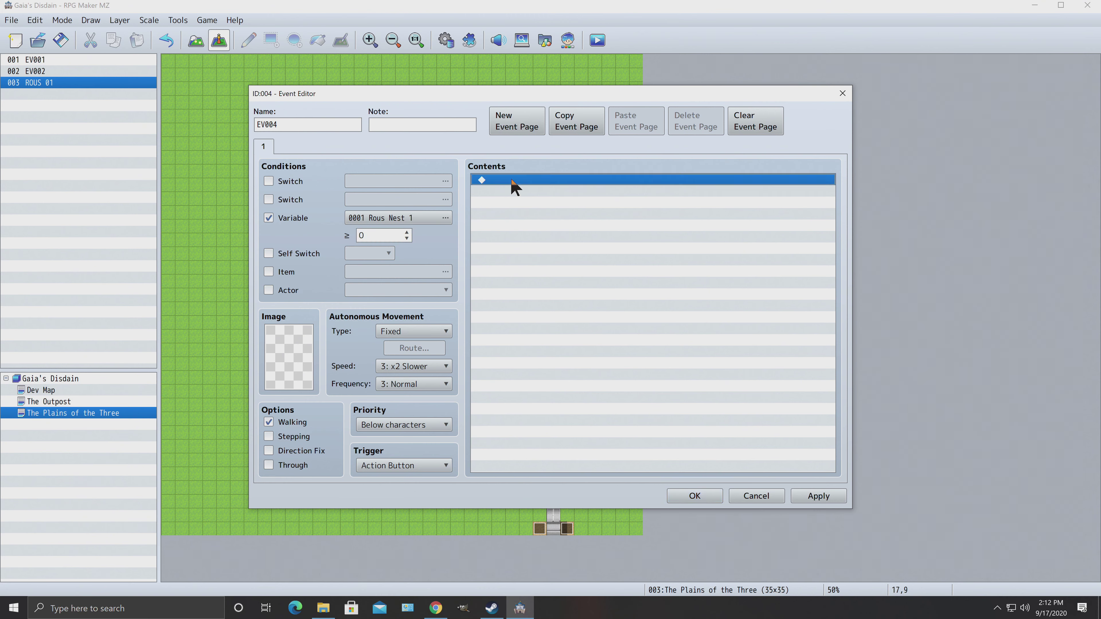
pyautogui.rightClick(510, 178)
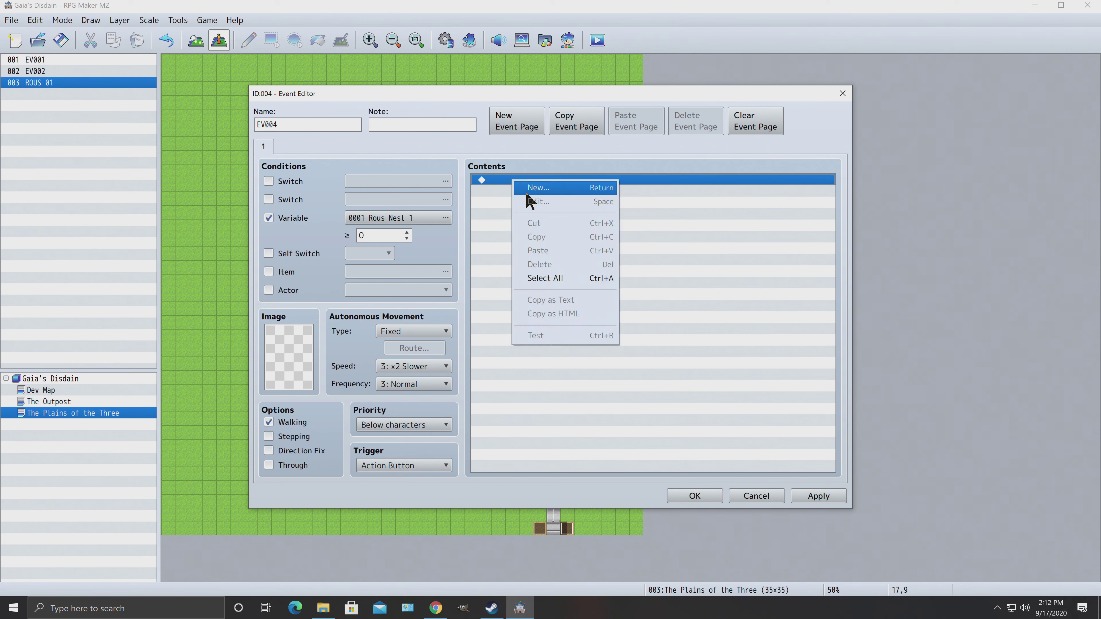
pyautogui.click(525, 190)
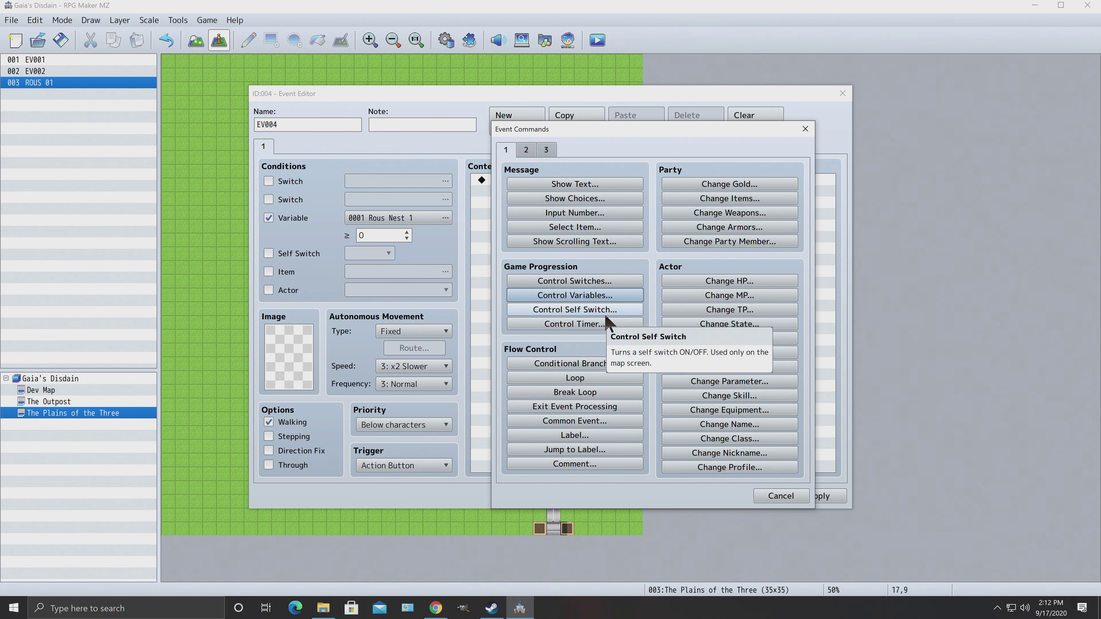
pyautogui.click(579, 296)
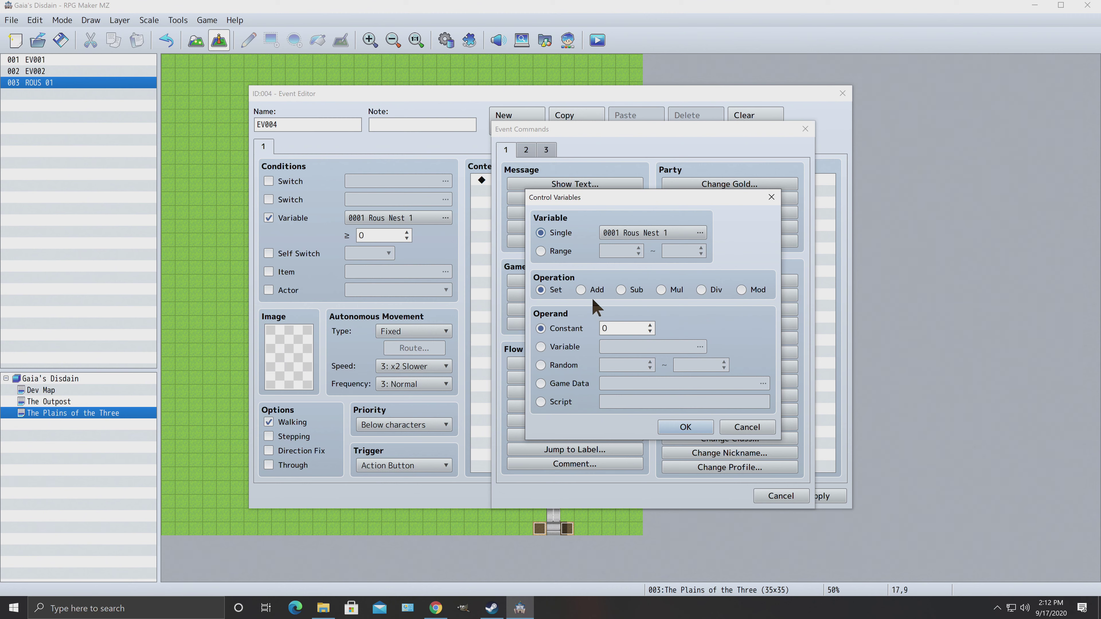
pyautogui.doubleClick(603, 327)
pyautogui.write('1')
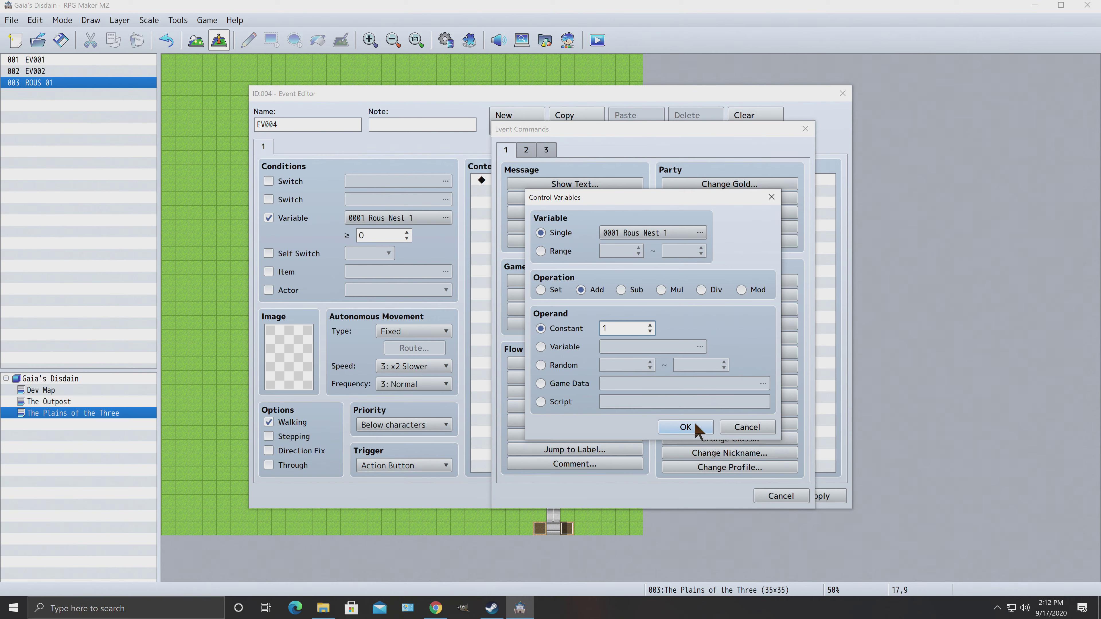
pyautogui.click(685, 427)
pyautogui.click(817, 495)
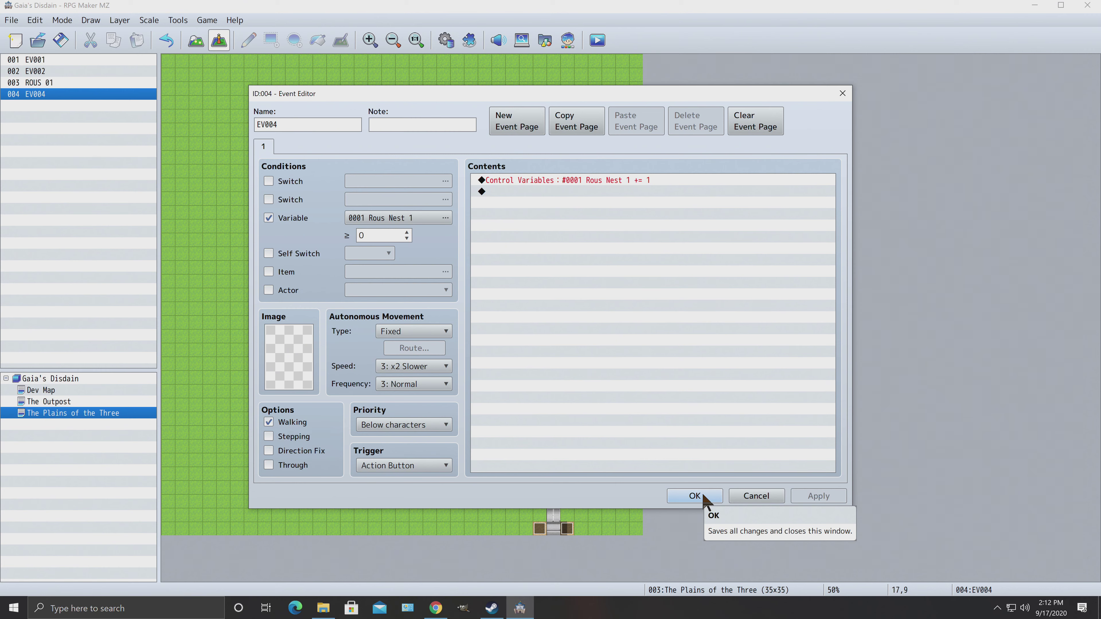
pyautogui.click(703, 495)
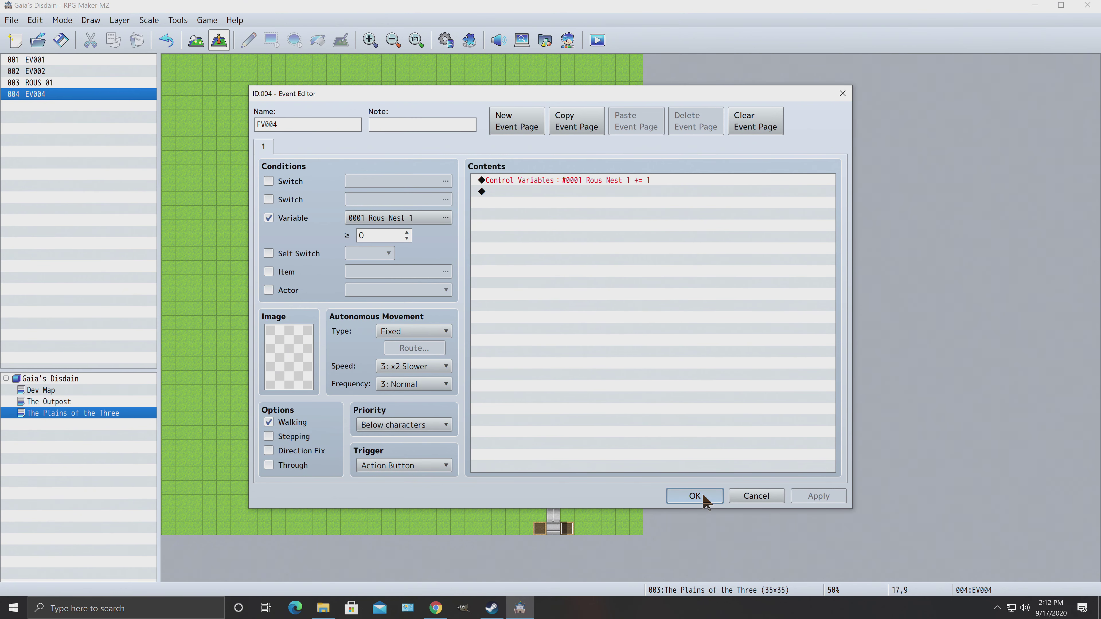
pyautogui.click(702, 497)
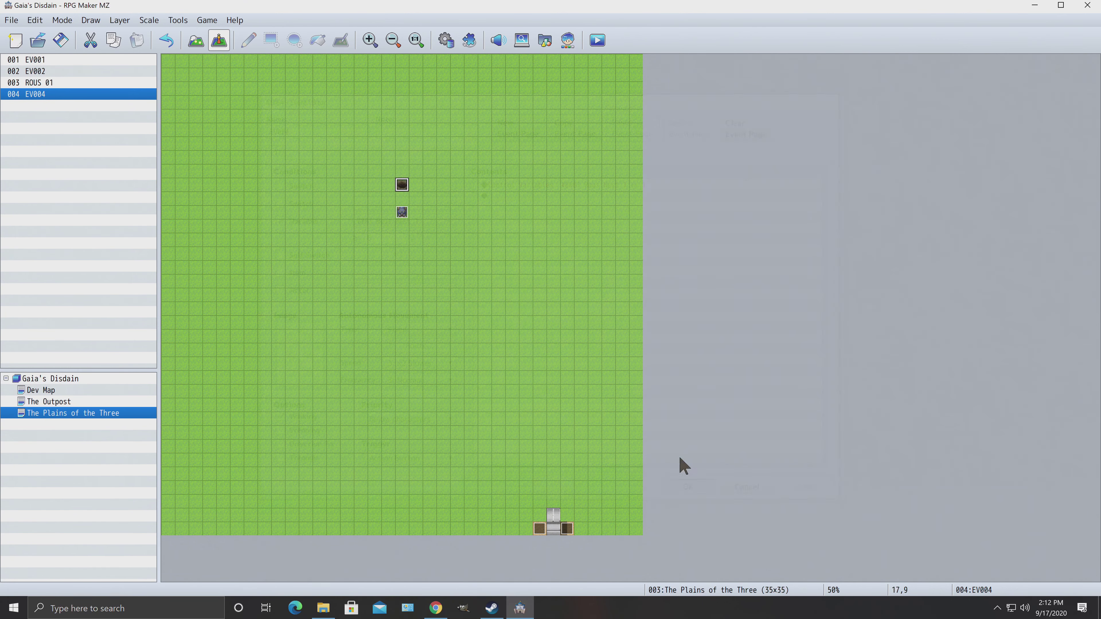
# Step: Open the ROUS 01 event on The Plains of the Three for editing
pyautogui.rightClick(402, 212)
pyautogui.click(432, 217)
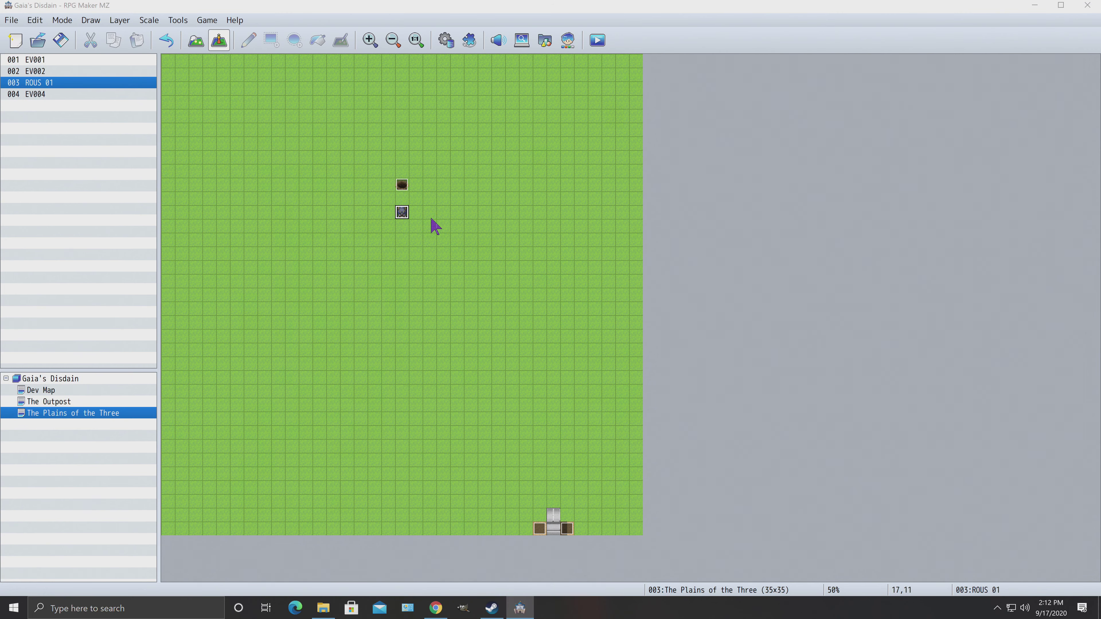
pyautogui.rightClick(521, 194)
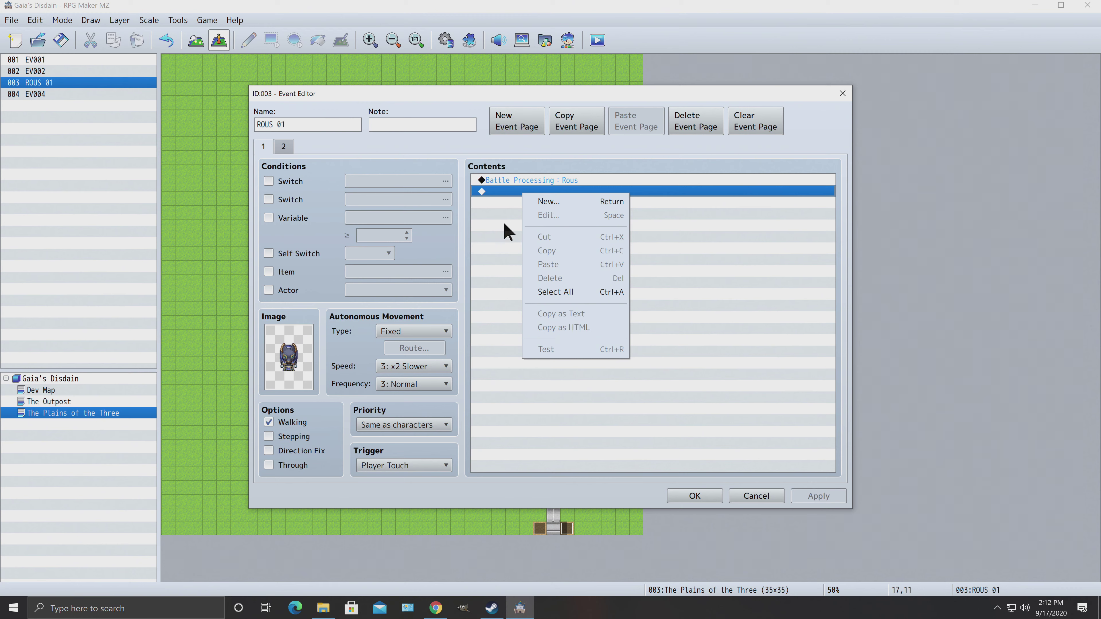
pyautogui.click(496, 198)
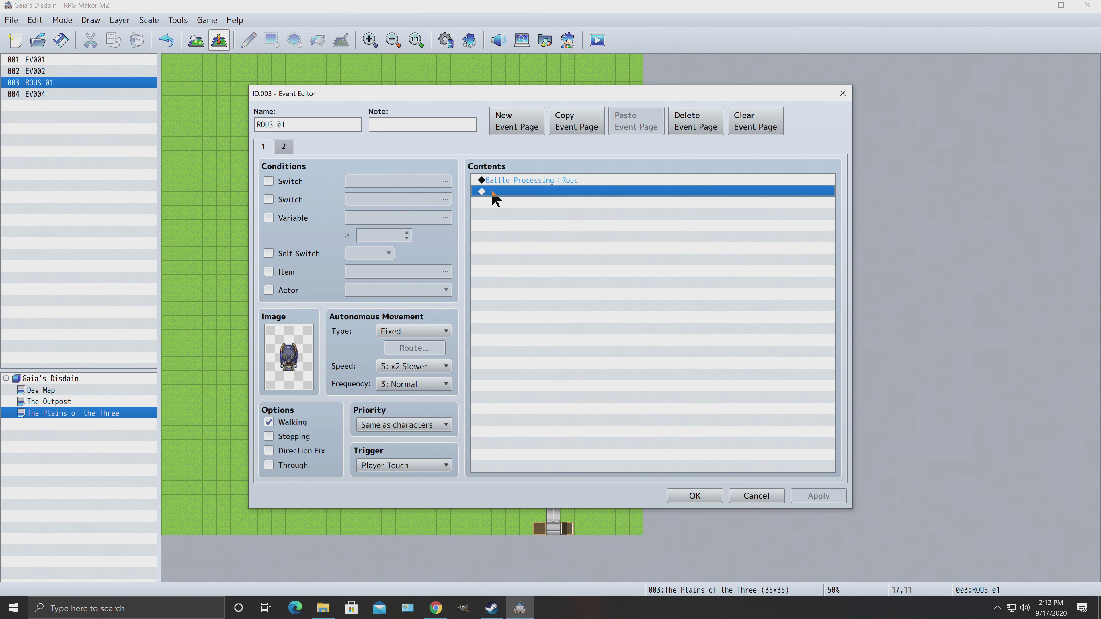
pyautogui.rightClick(509, 195)
pyautogui.click(602, 186)
pyautogui.click(597, 182)
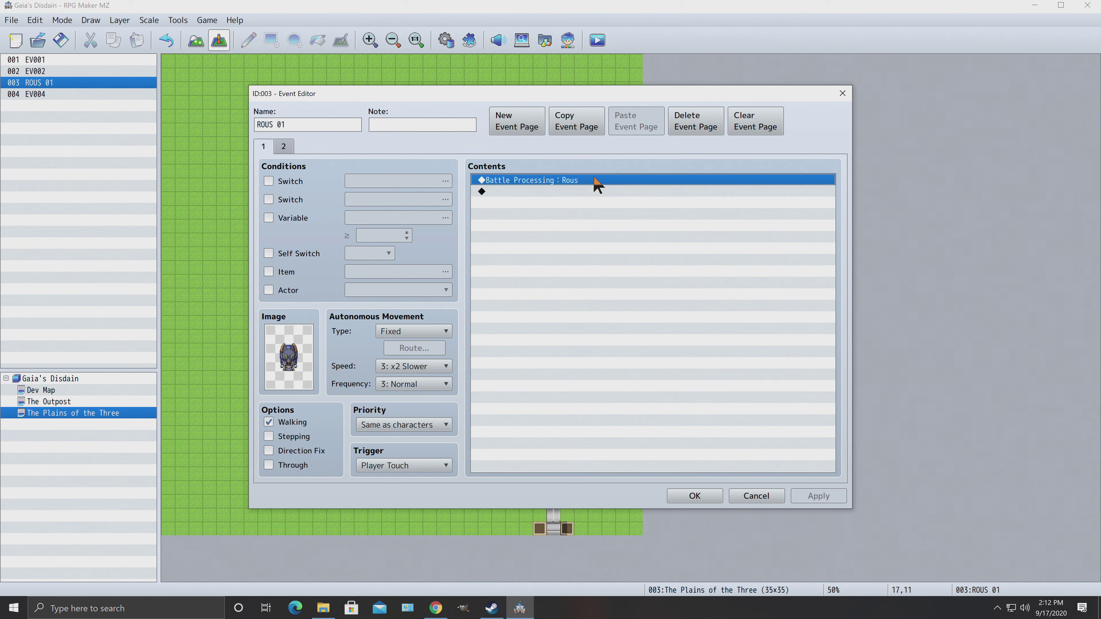
pyautogui.rightClick(597, 183)
pyautogui.click(614, 188)
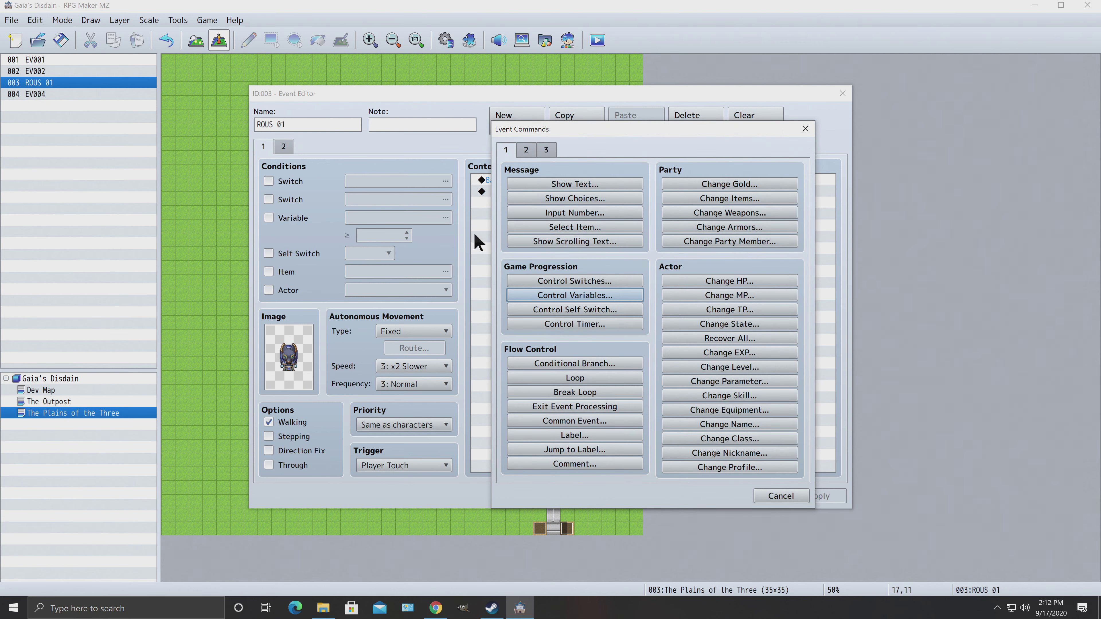
pyautogui.click(805, 129)
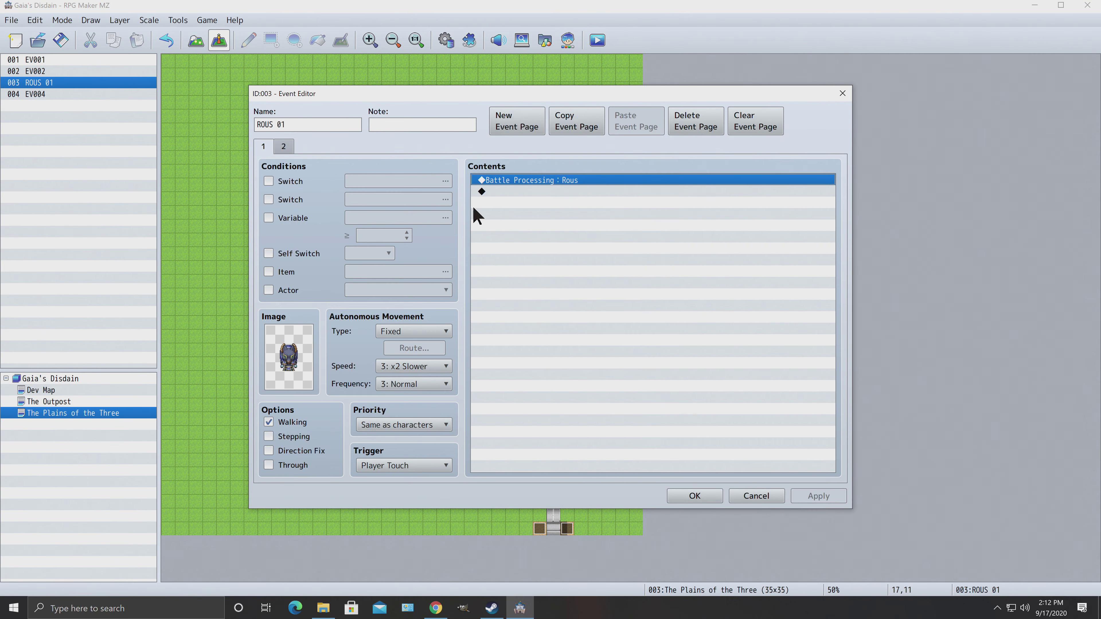
# Step: Give page 1 of the ROUS 01 event a Variable condition requiring 0001 Rous Nest 1 to be at least 1
pyautogui.click(269, 216)
pyautogui.click(380, 234)
pyautogui.write('1')
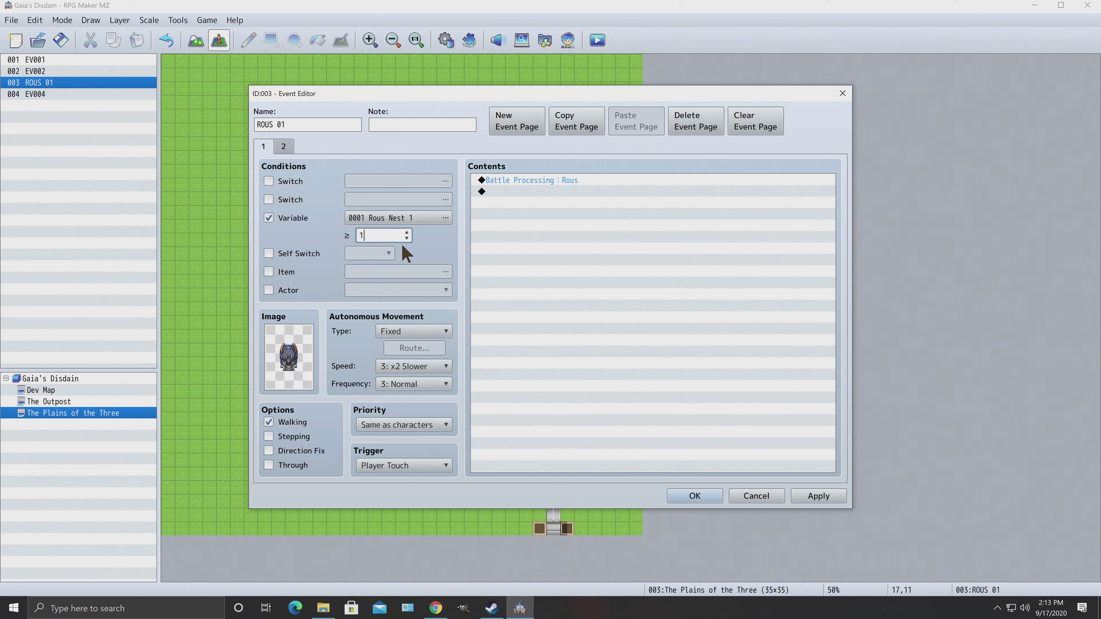
# Step: Add a Control Variables command subtracting 1 from 0001 Rous Nest 1 after the Rous battle, and save the ROUS 01 event
pyautogui.click(525, 193)
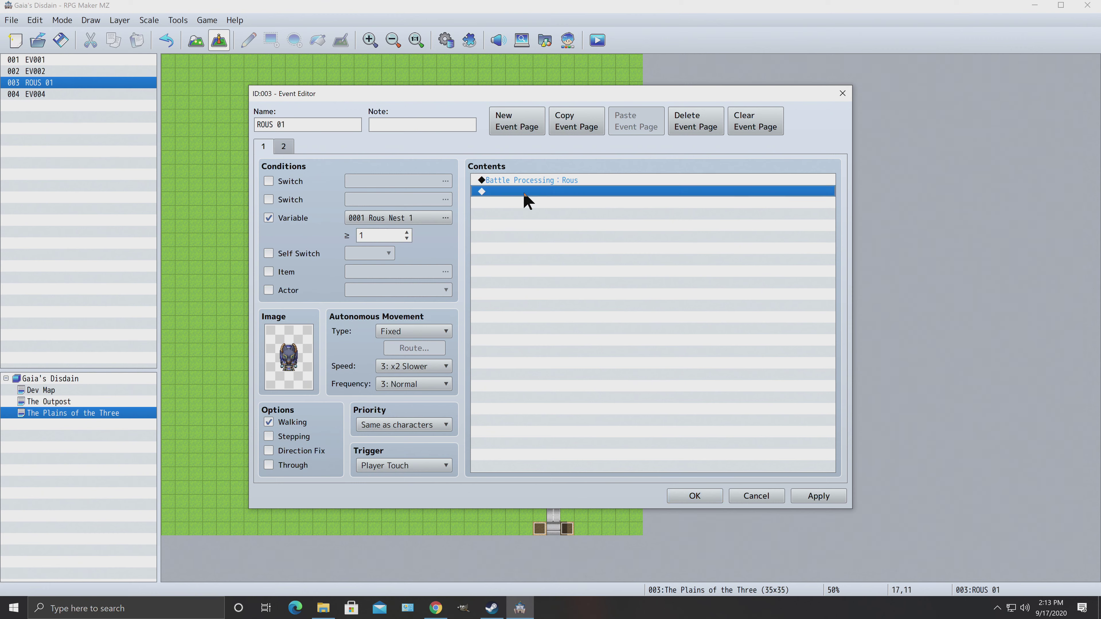
pyautogui.rightClick(523, 193)
pyautogui.click(543, 204)
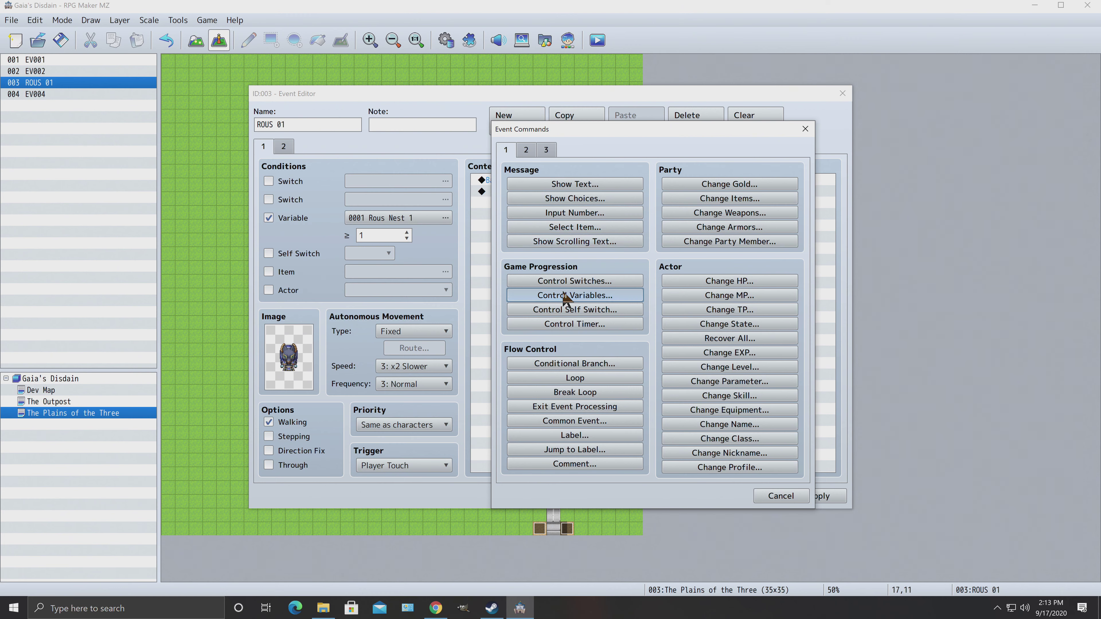
pyautogui.click(580, 294)
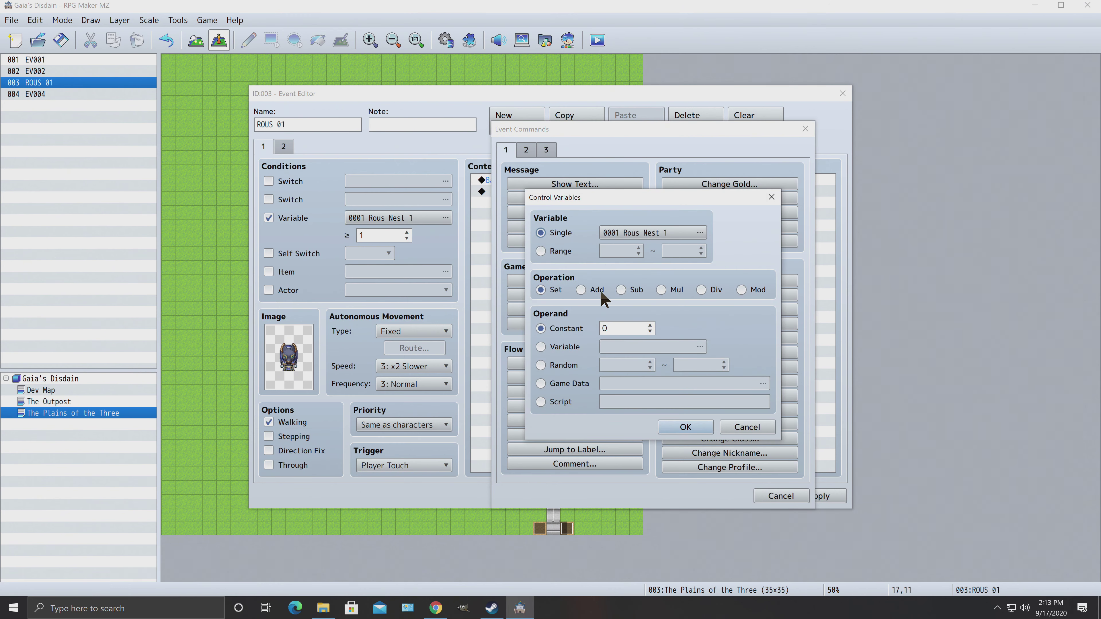
pyautogui.doubleClick(609, 328)
pyautogui.write('1')
pyautogui.click(695, 427)
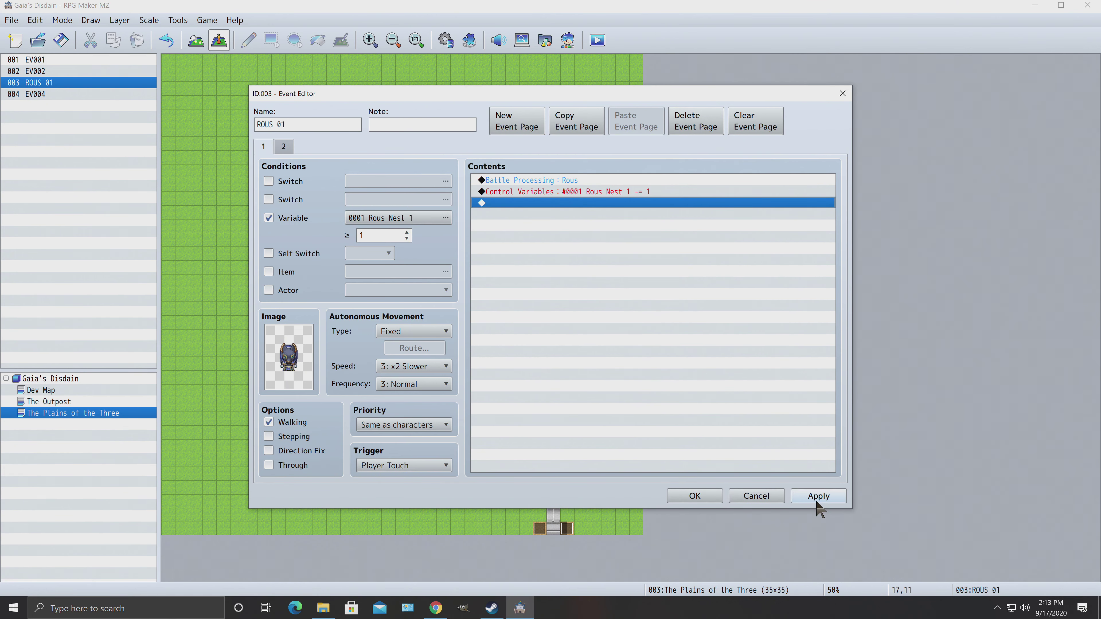
pyautogui.click(816, 497)
pyautogui.click(694, 497)
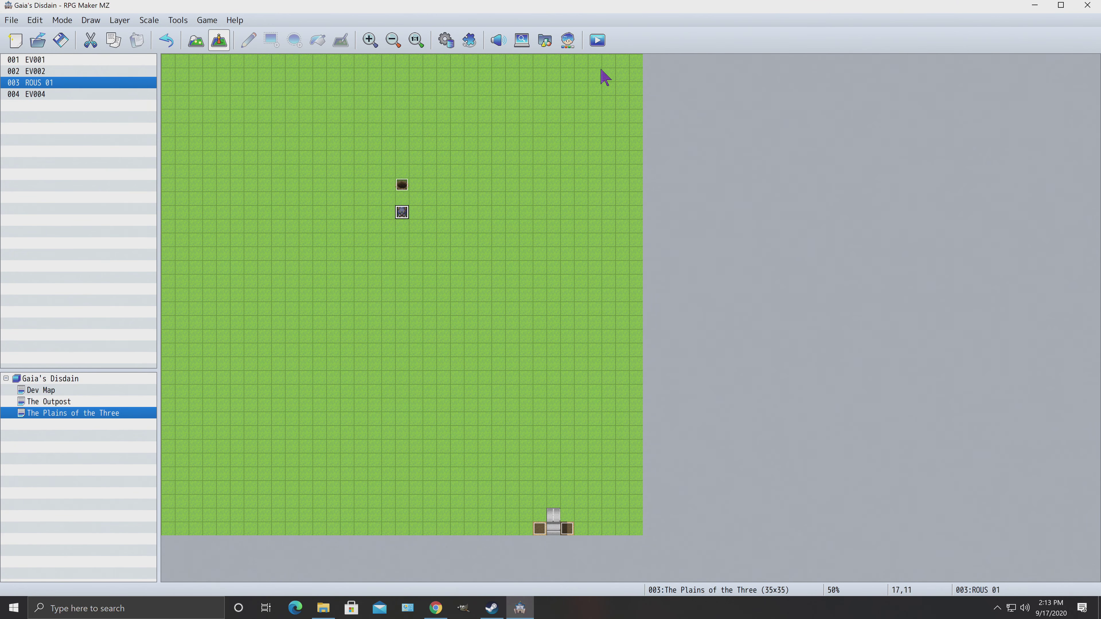
# Step: Playtest the project, saving its changes, and start a new game
pyautogui.click(601, 47)
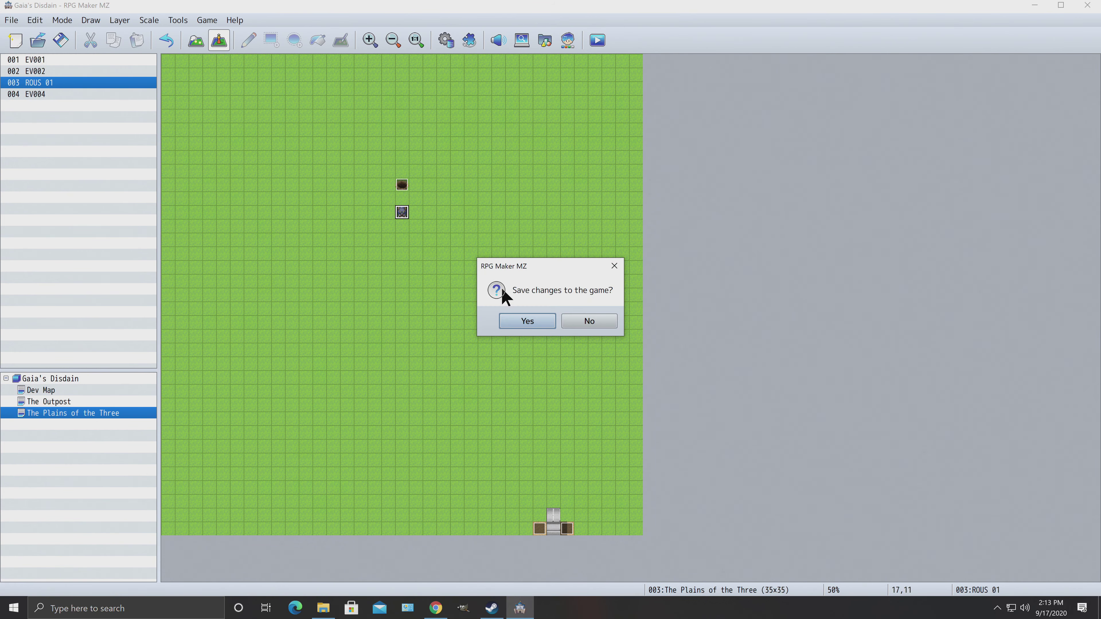
pyautogui.click(524, 325)
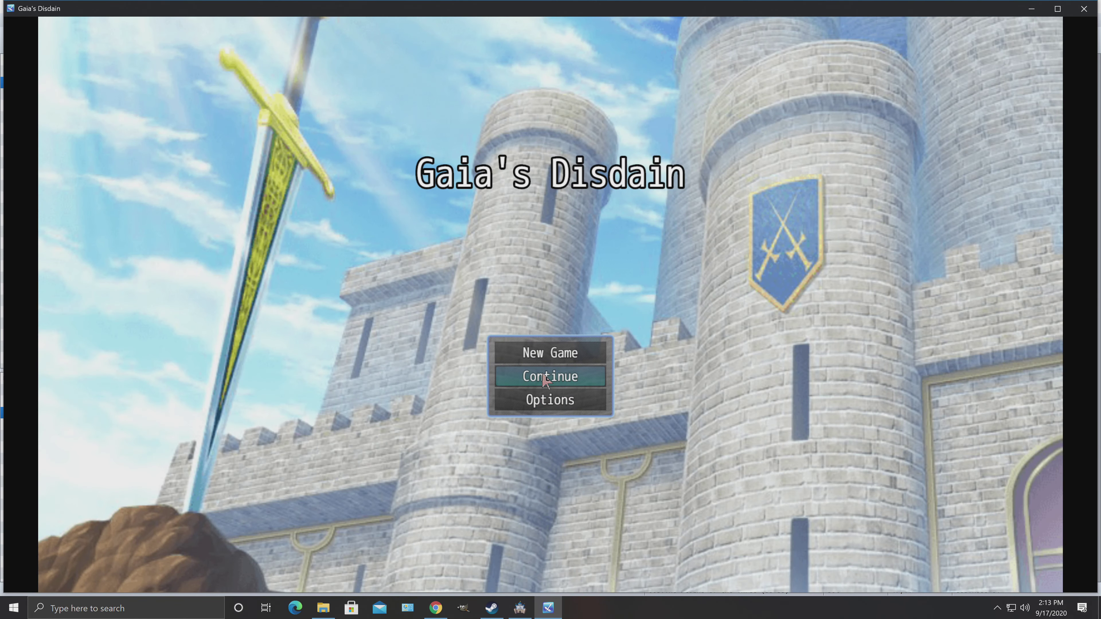
pyautogui.click(548, 352)
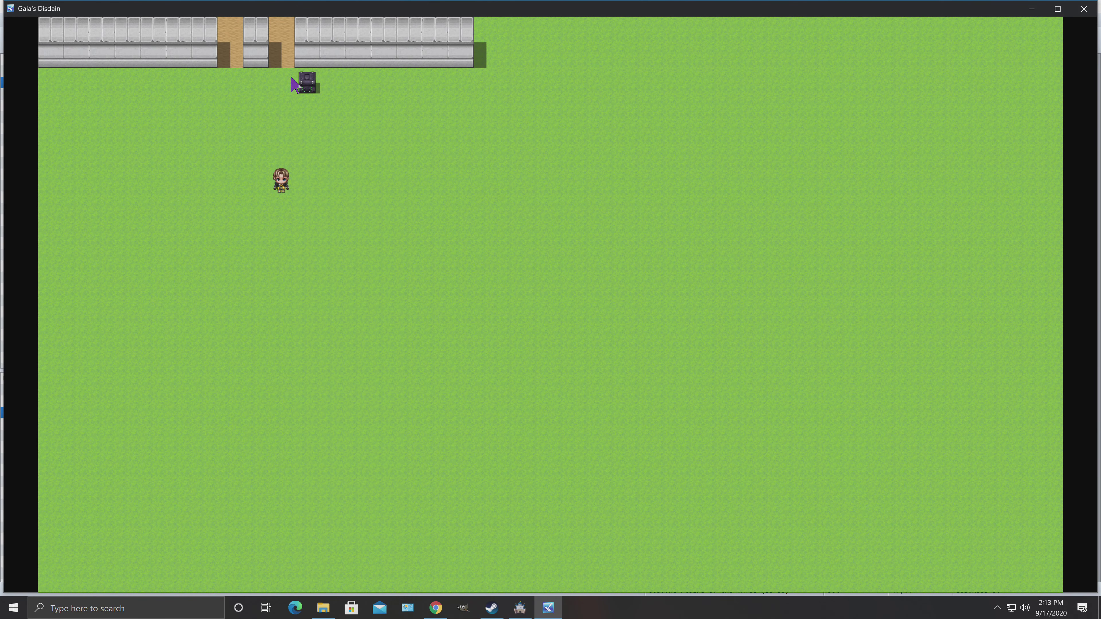
# Step: Collect the pickup below the wall in the playtest and check the character's equipment
pyautogui.click(311, 86)
pyautogui.click(445, 423)
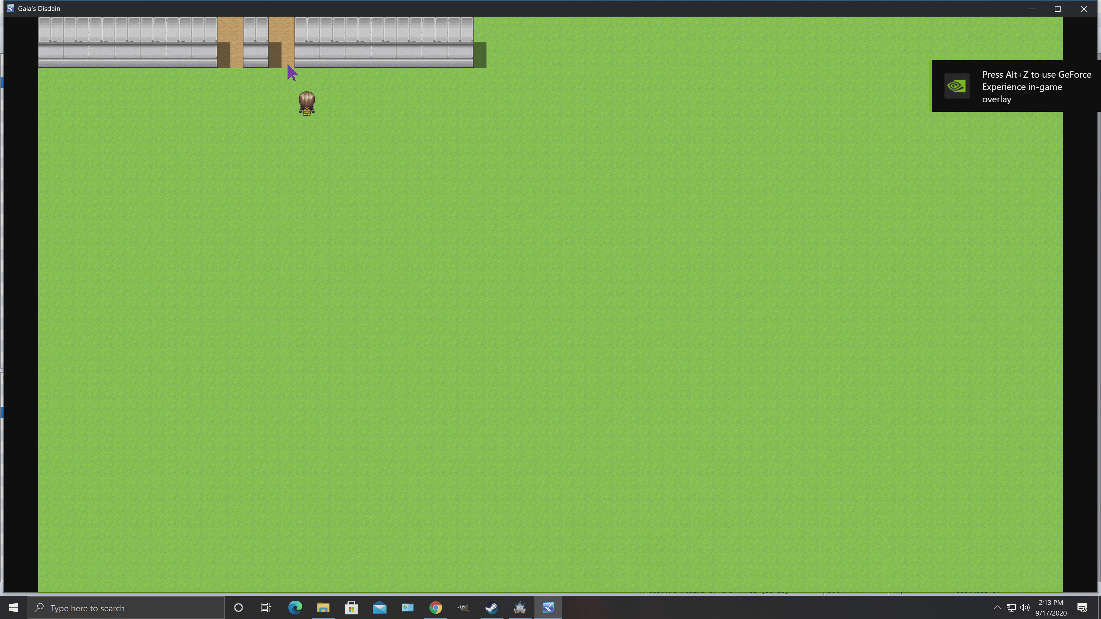
pyautogui.rightClick(582, 234)
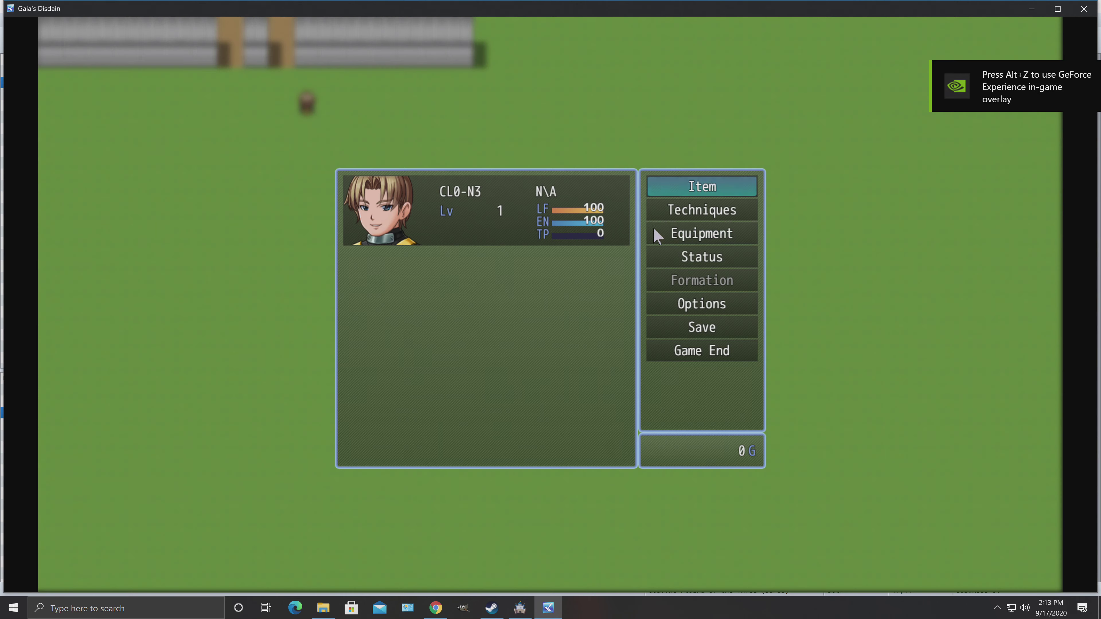
pyautogui.click(701, 234)
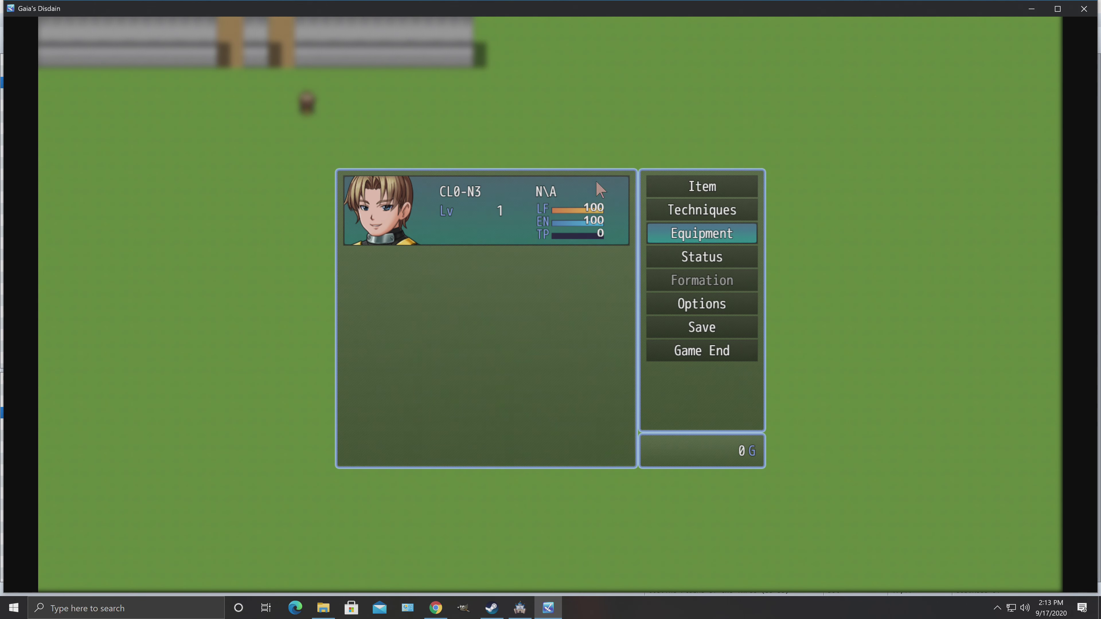
pyautogui.click(595, 180)
pyautogui.click(624, 187)
pyautogui.rightClick(377, 147)
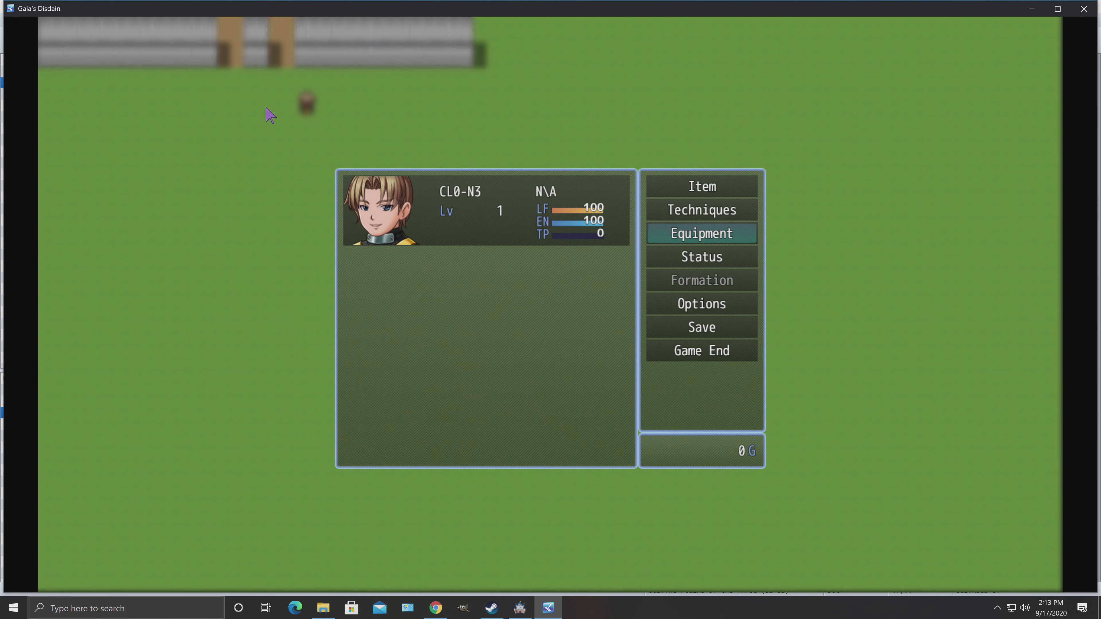
pyautogui.rightClick(273, 110)
# Step: Enter The Plains of the Three, walk up to the nest hole to test the ROUS spawn, and end the playtest
pyautogui.click(282, 58)
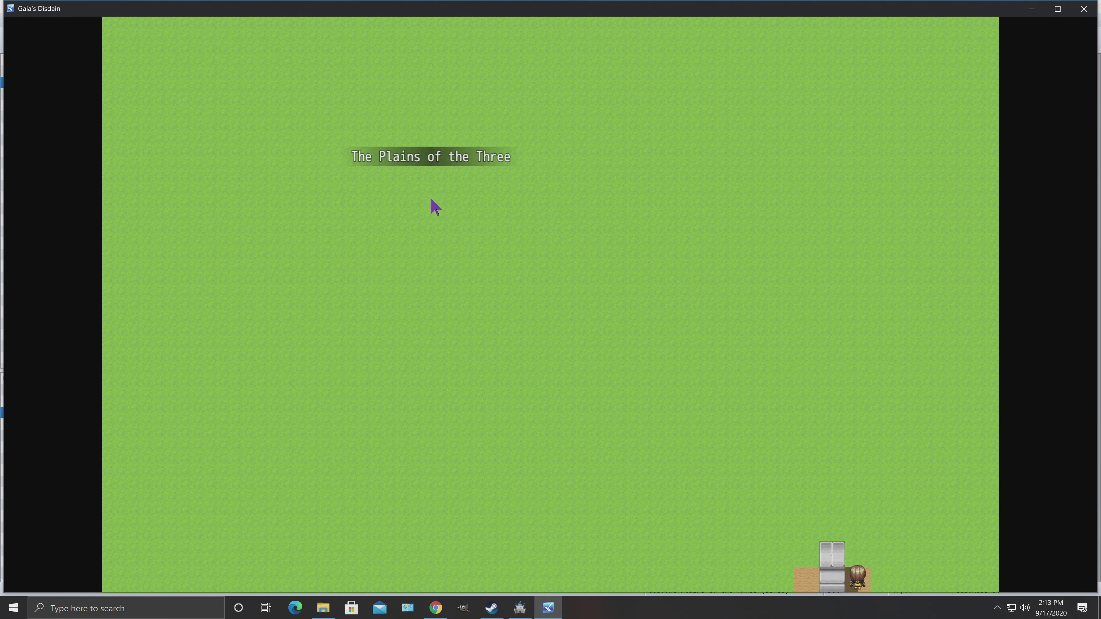
pyautogui.click(431, 200)
pyautogui.click(520, 223)
pyautogui.click(499, 134)
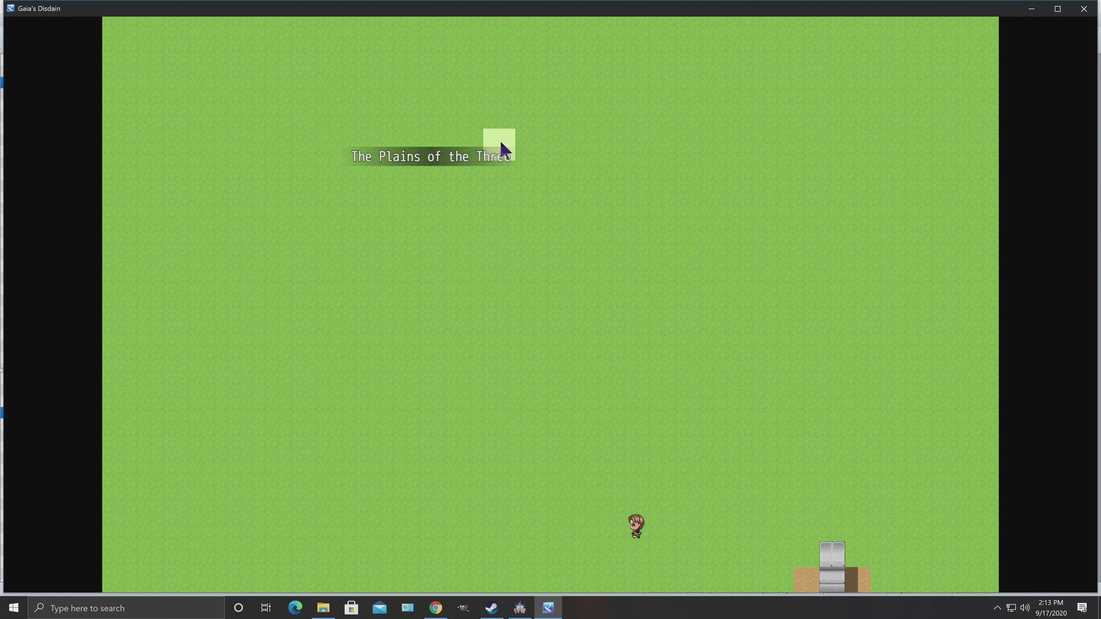
pyautogui.click(497, 135)
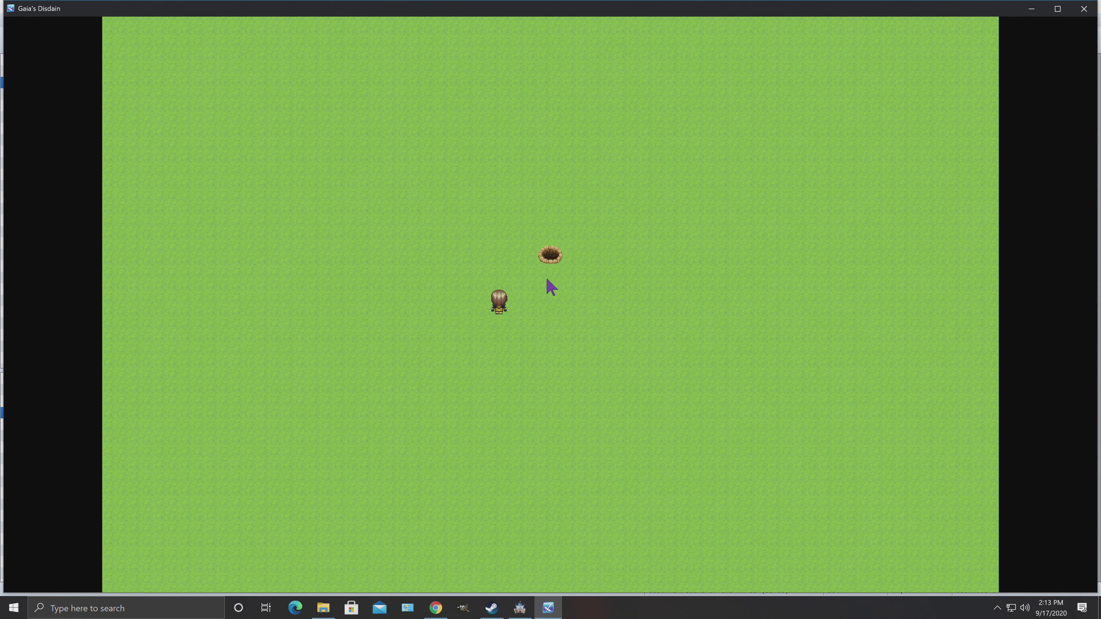
pyautogui.click(556, 266)
pyautogui.click(540, 374)
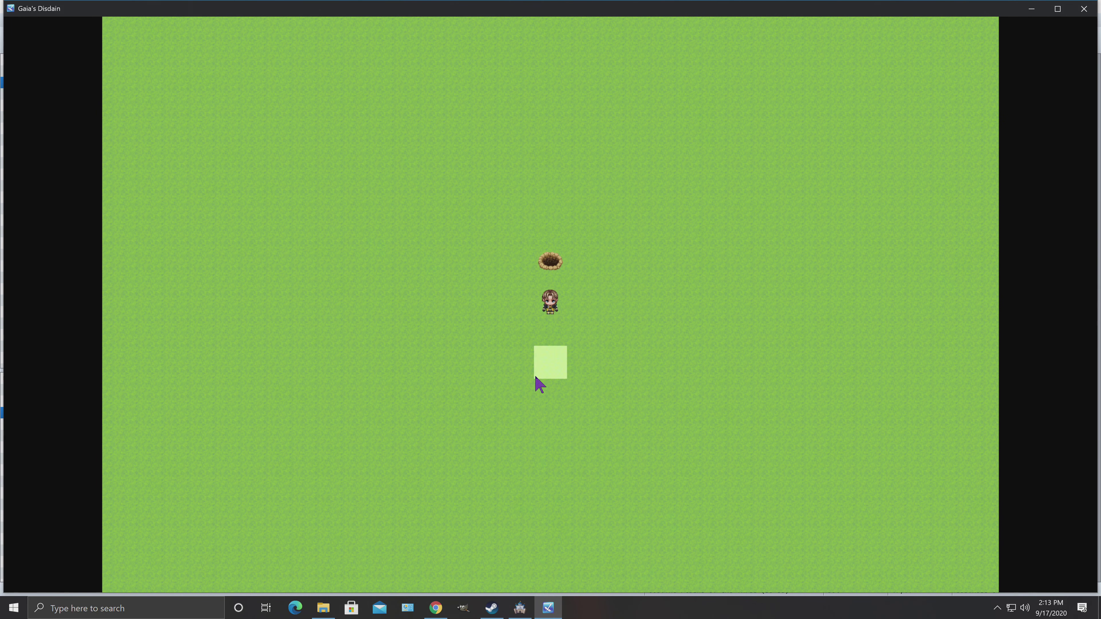
pyautogui.rightClick(909, 227)
pyautogui.click(1084, 8)
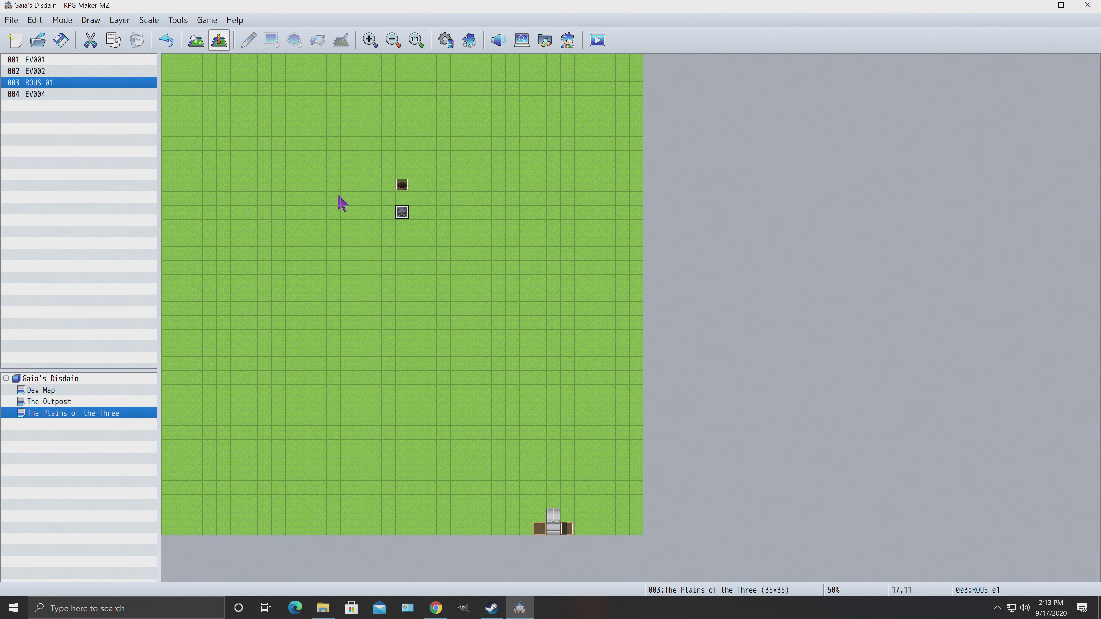
# Step: Set the trigger of the nest event on the hole tile to Autorun
pyautogui.rightClick(403, 184)
pyautogui.click(424, 187)
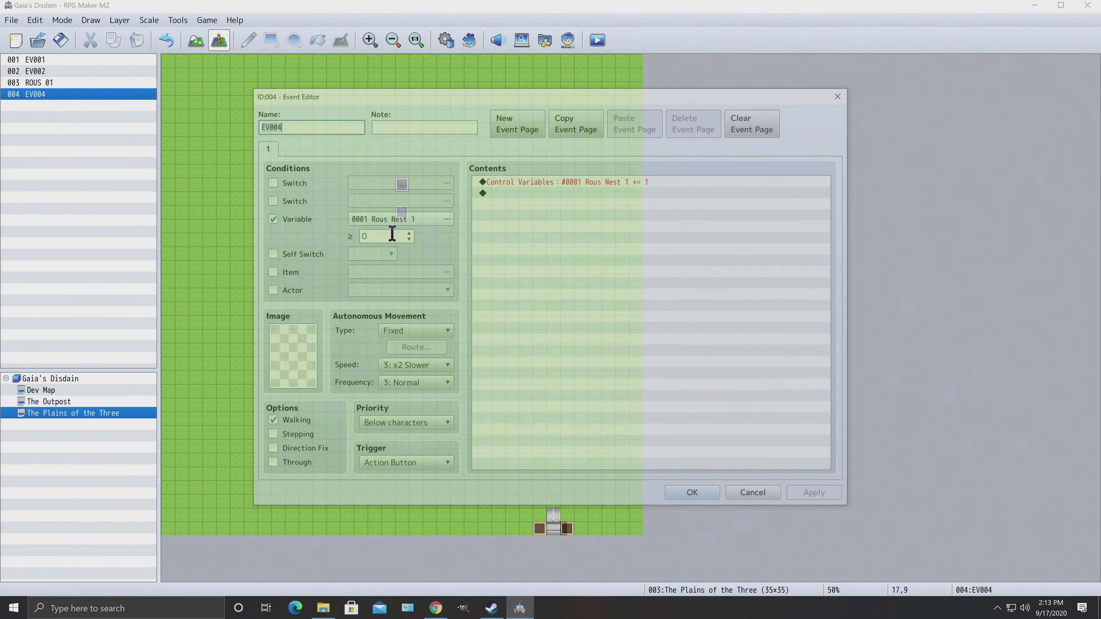
pyautogui.click(409, 466)
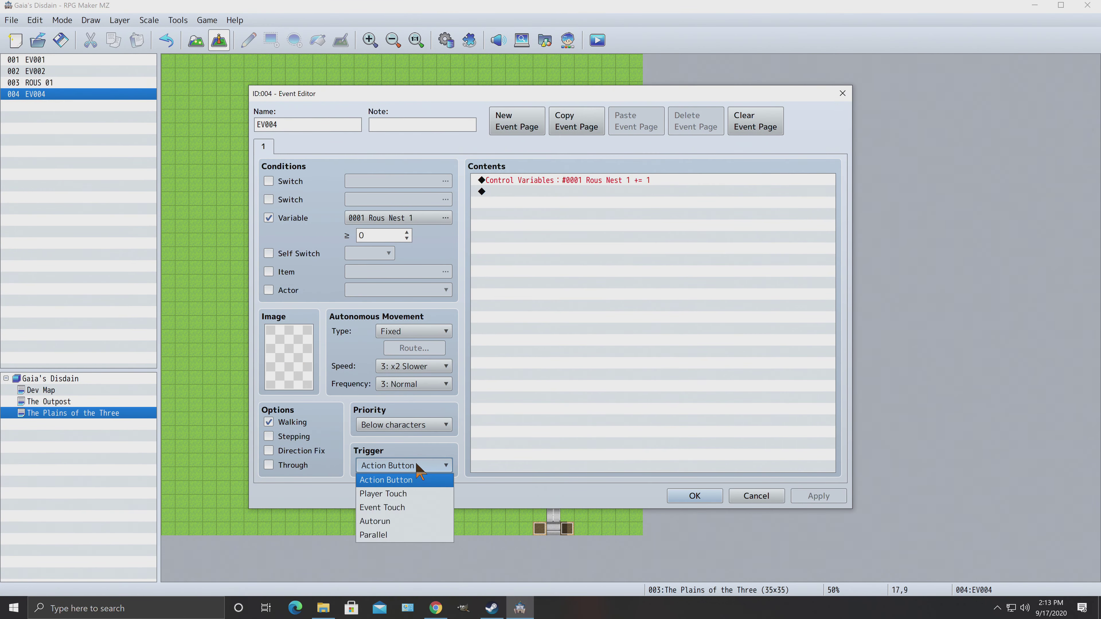
pyautogui.click(388, 521)
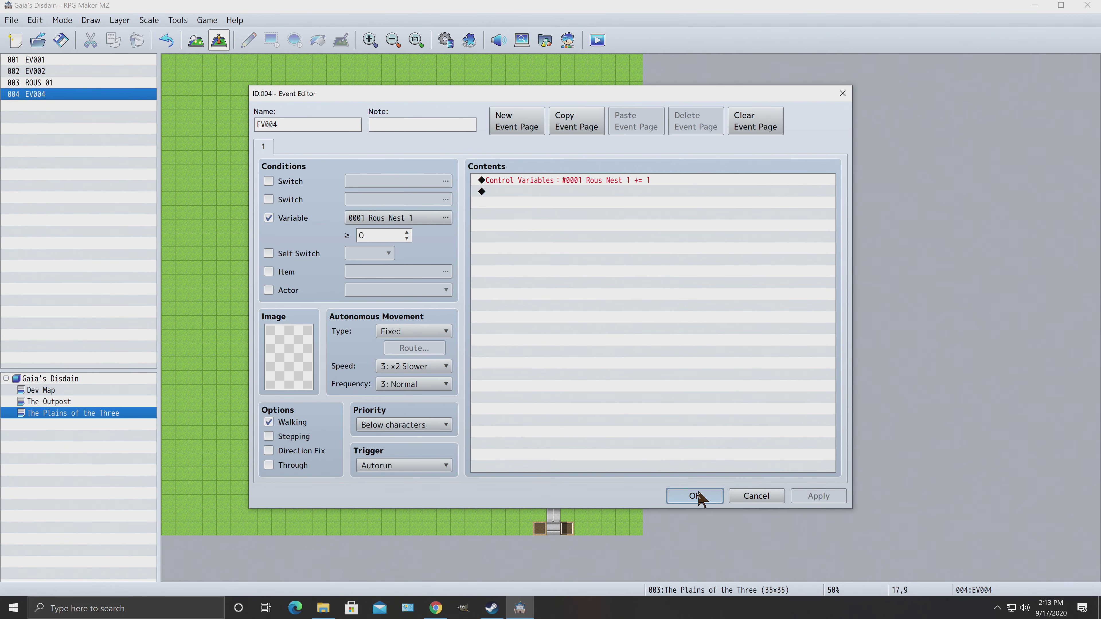
# Step: Confirm the nest event, playtest a new game with changes saved, enter The Plains of the Three, and end the playtest
pyautogui.click(697, 496)
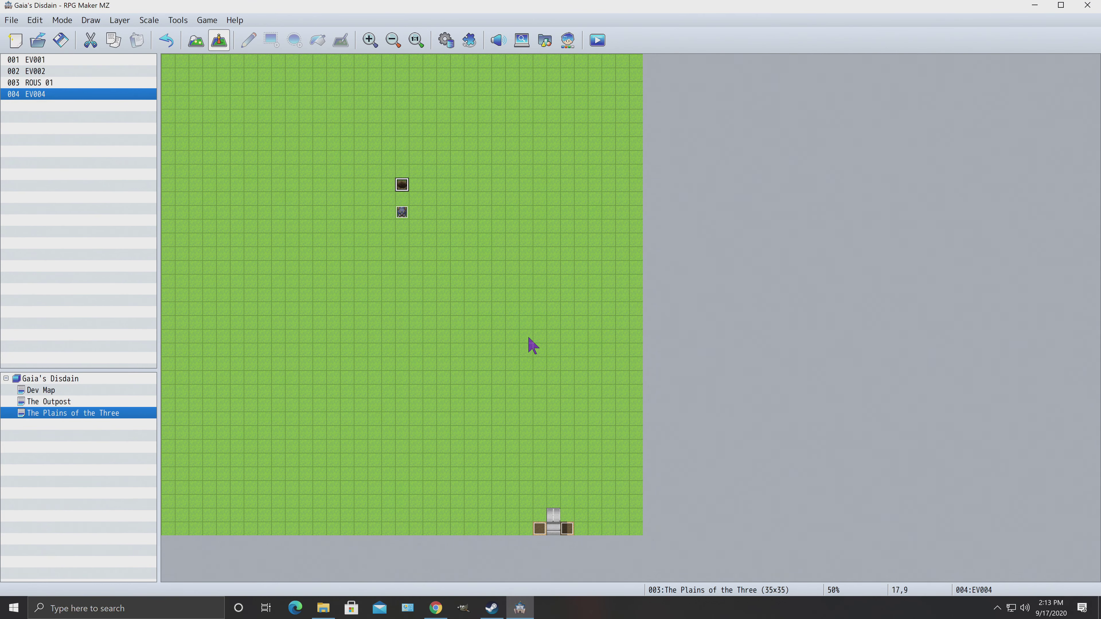
pyautogui.click(598, 40)
pyautogui.click(517, 324)
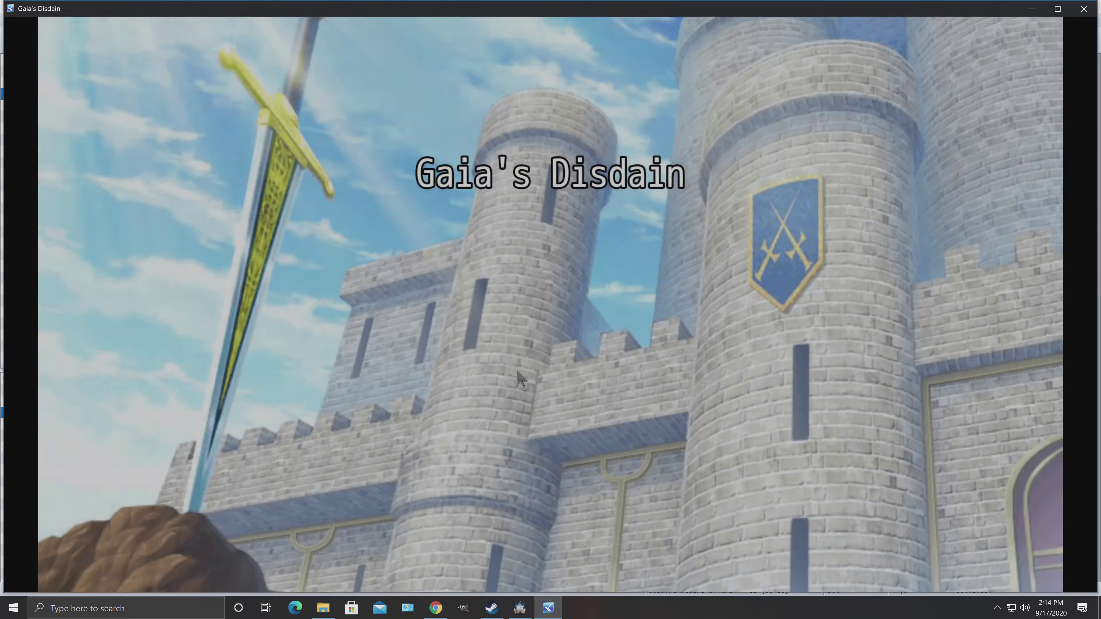
pyautogui.click(517, 373)
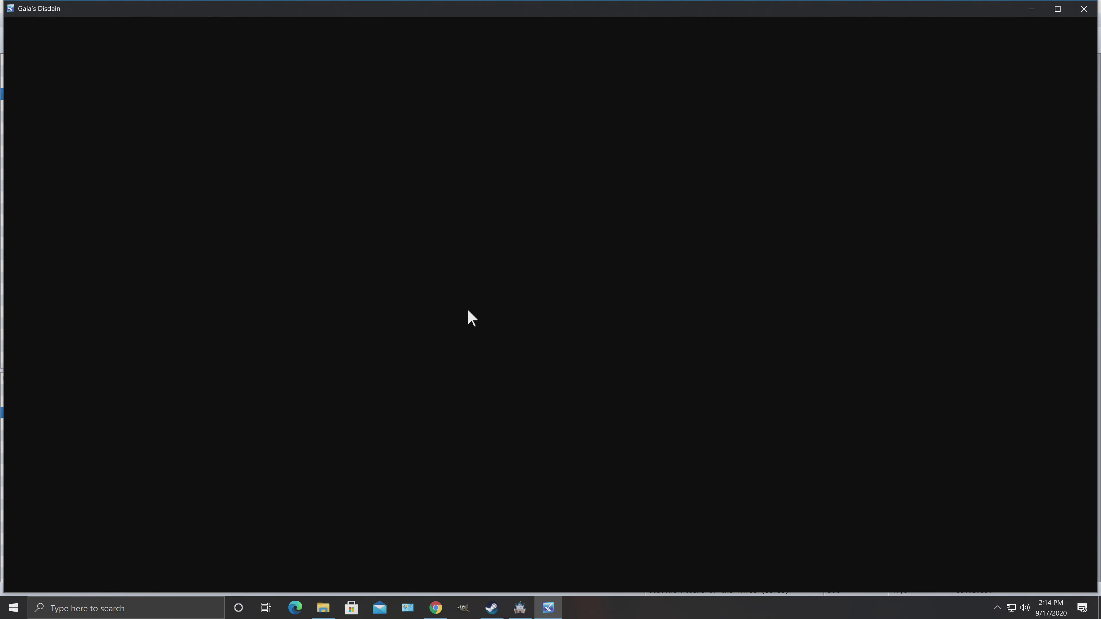
pyautogui.click(282, 65)
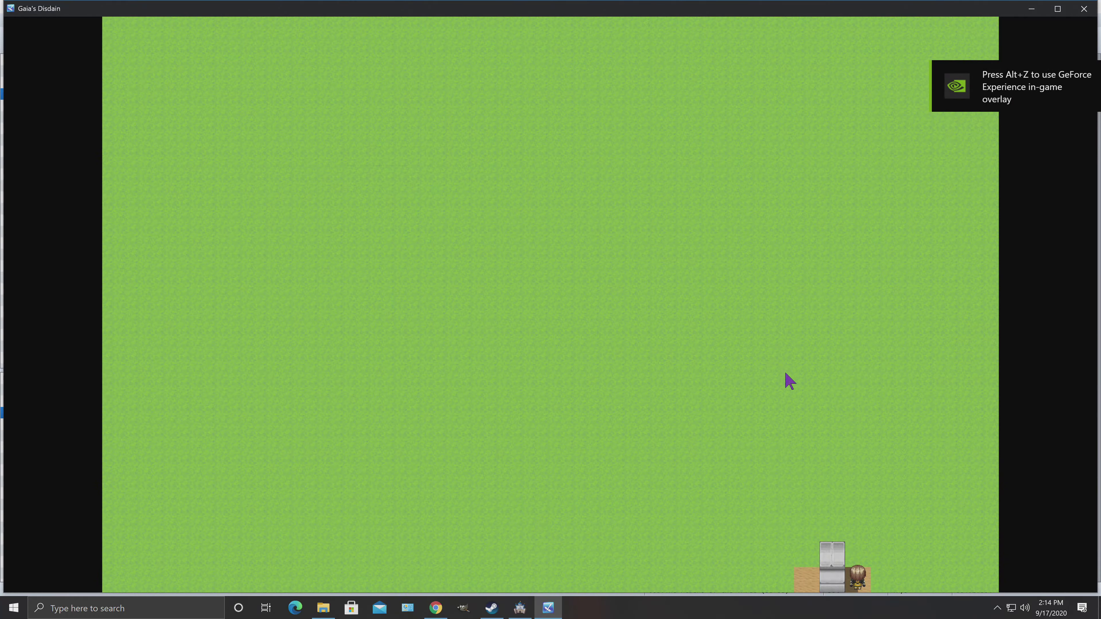
pyautogui.click(1084, 8)
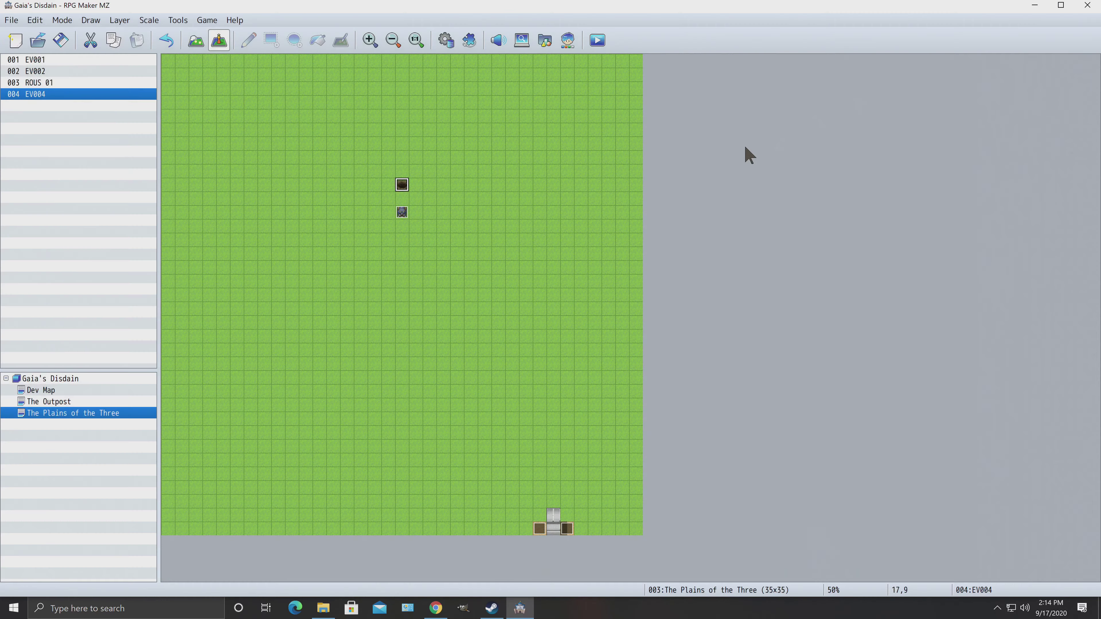
# Step: Set the trigger of the nest event on the hole tile to Parallel
pyautogui.rightClick(405, 191)
pyautogui.click(452, 194)
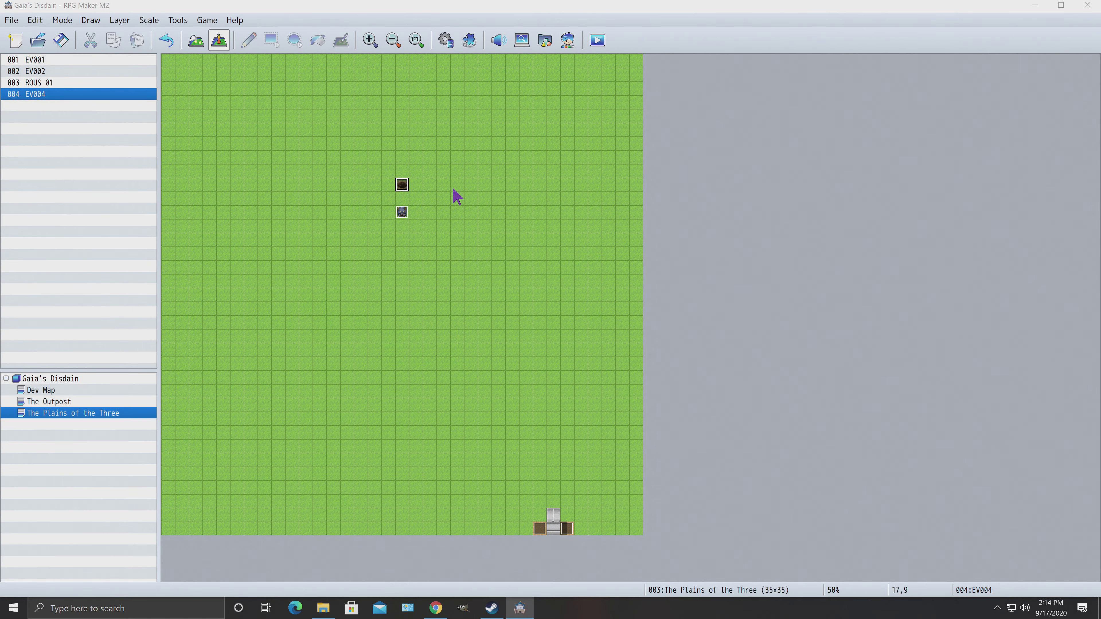
pyautogui.click(424, 465)
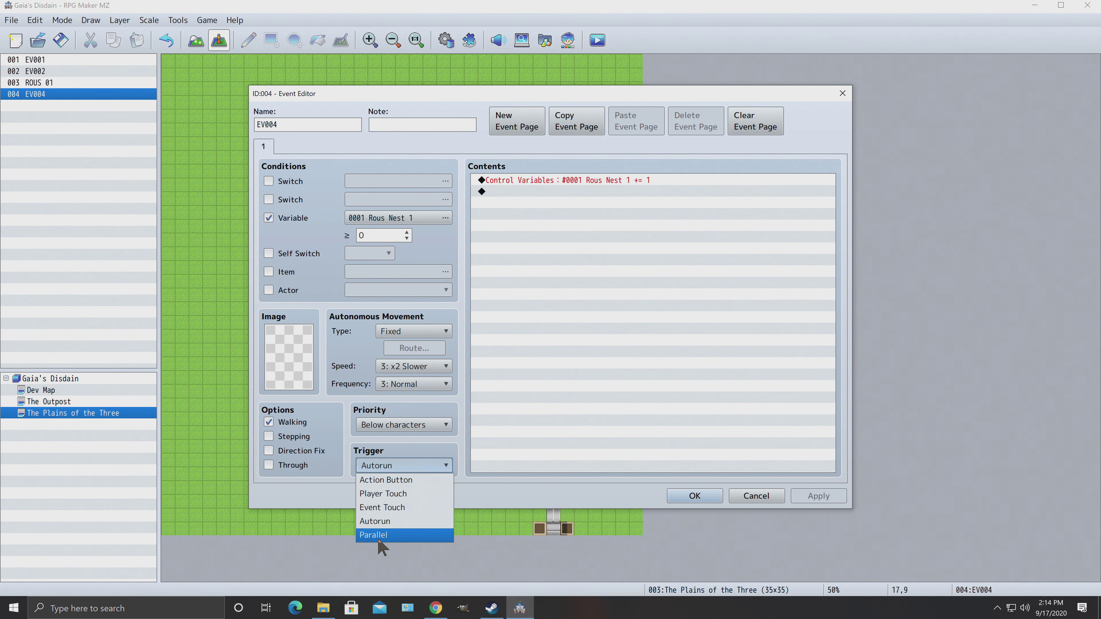
pyautogui.click(342, 507)
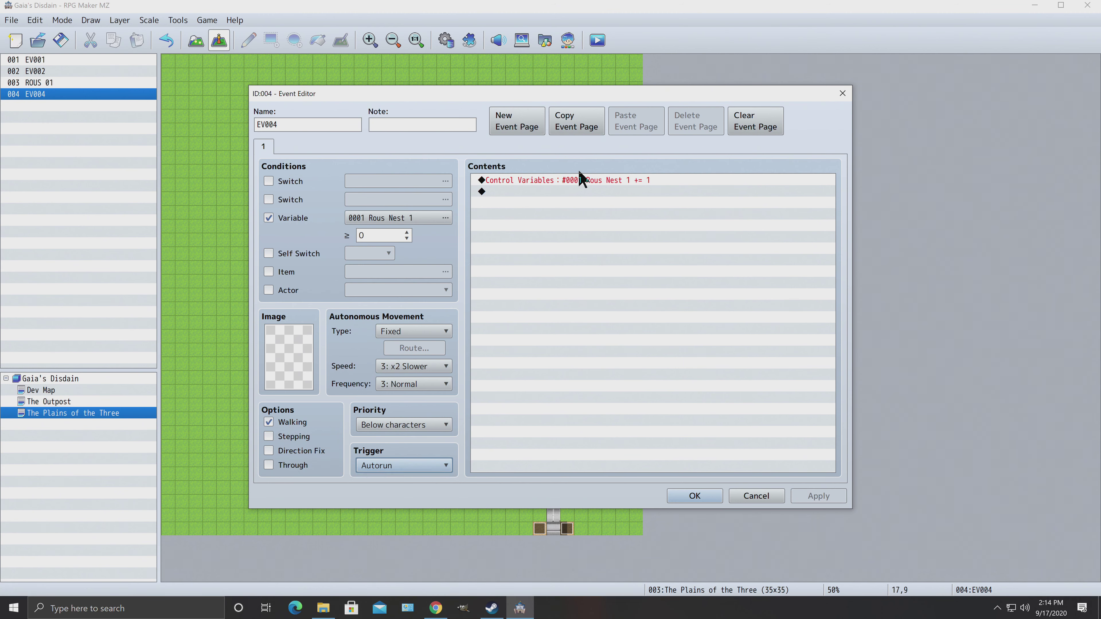
pyautogui.click(403, 467)
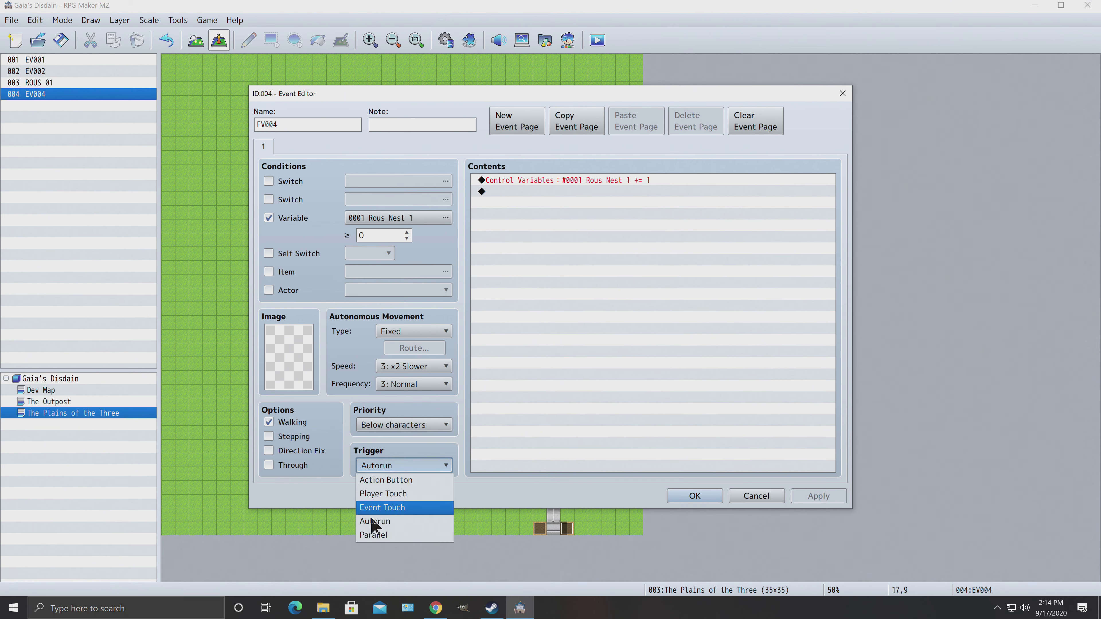
pyautogui.click(383, 536)
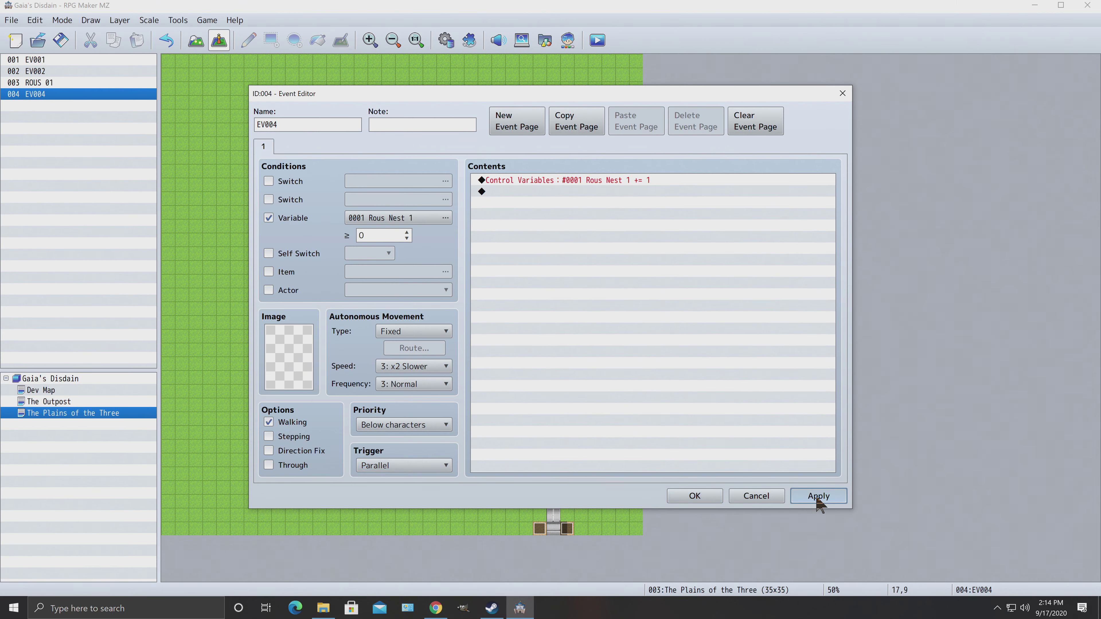
pyautogui.click(694, 496)
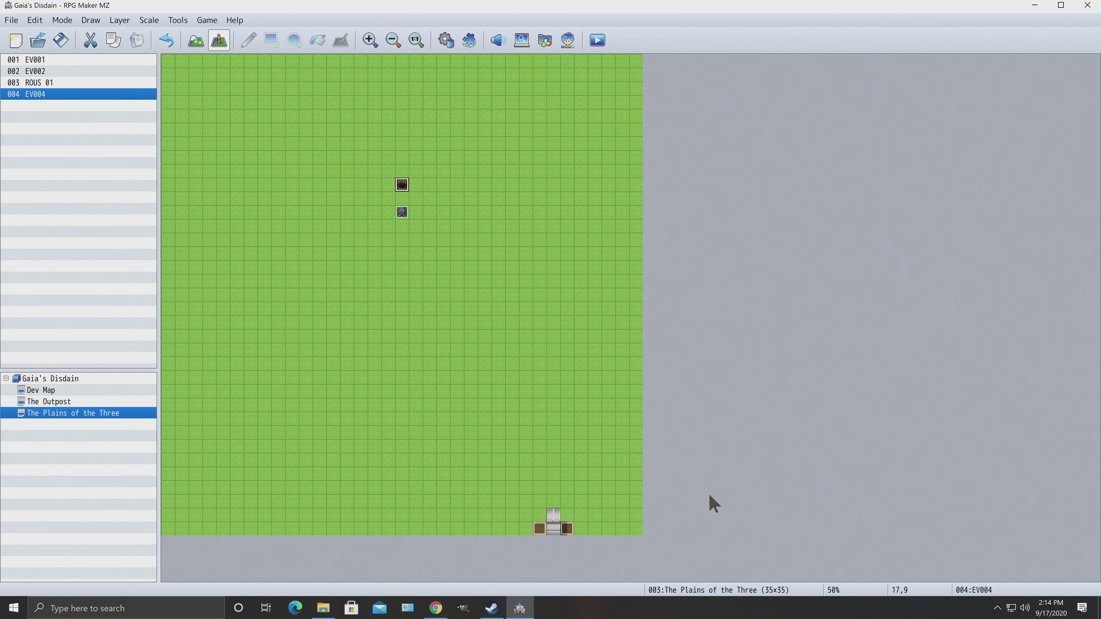
# Step: Playtest the project with its changes saved, enter The Plains of the Three in a new game, and walk up to the nest hole
pyautogui.click(599, 40)
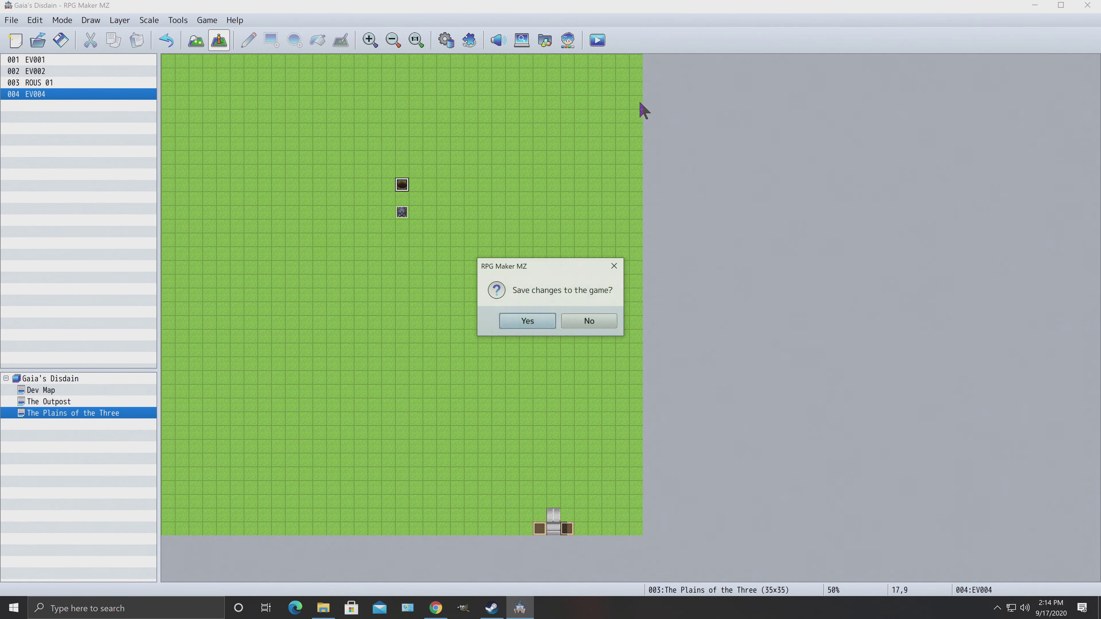
pyautogui.click(550, 324)
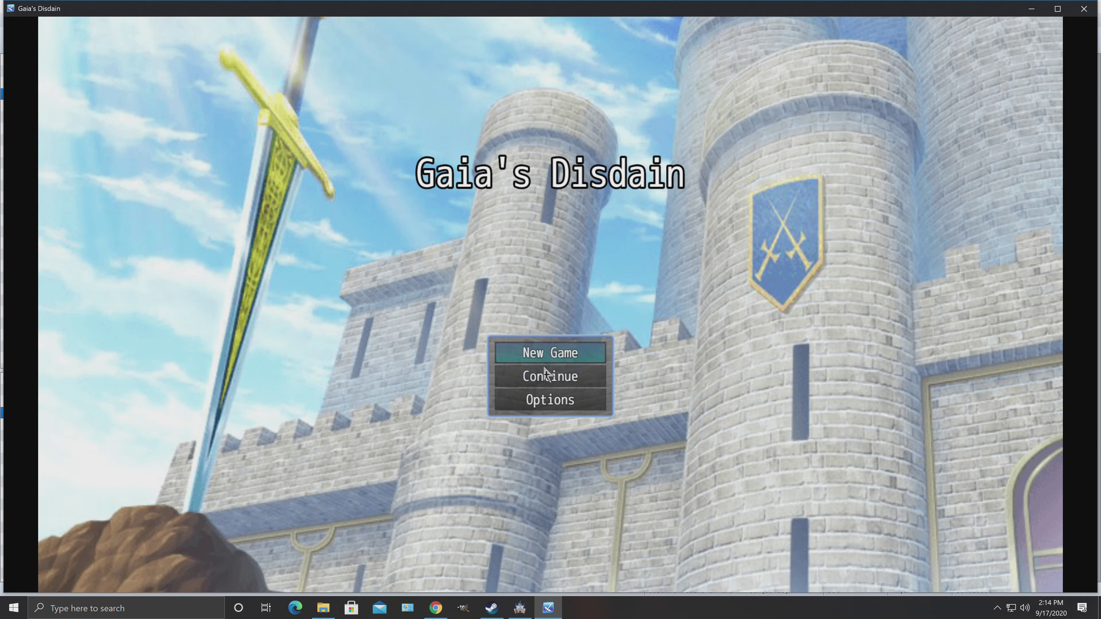
pyautogui.click(547, 355)
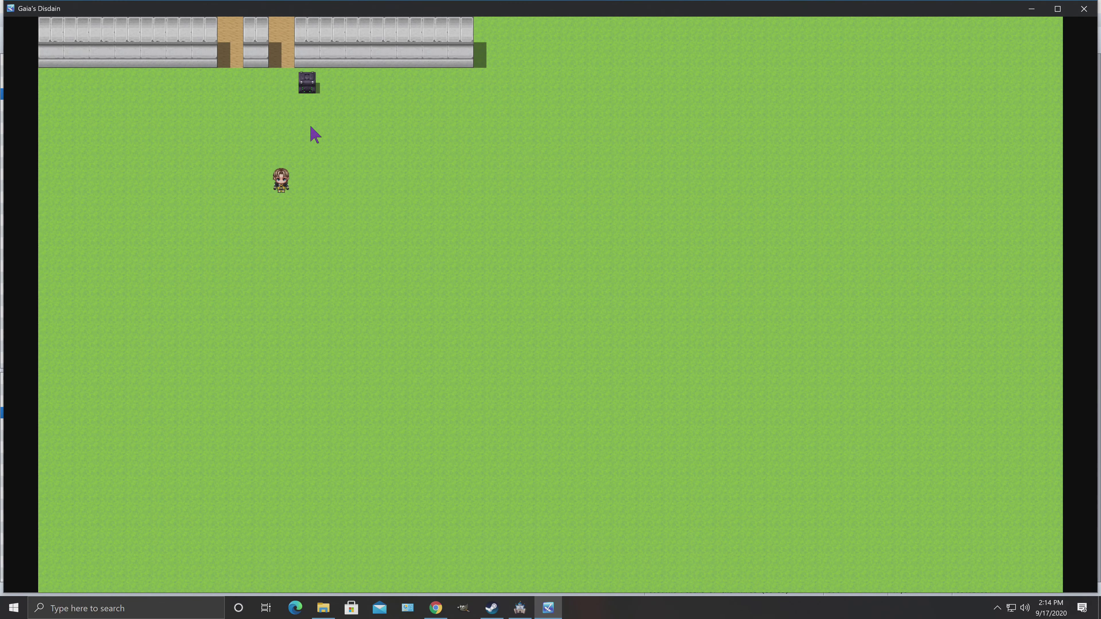
pyautogui.click(281, 55)
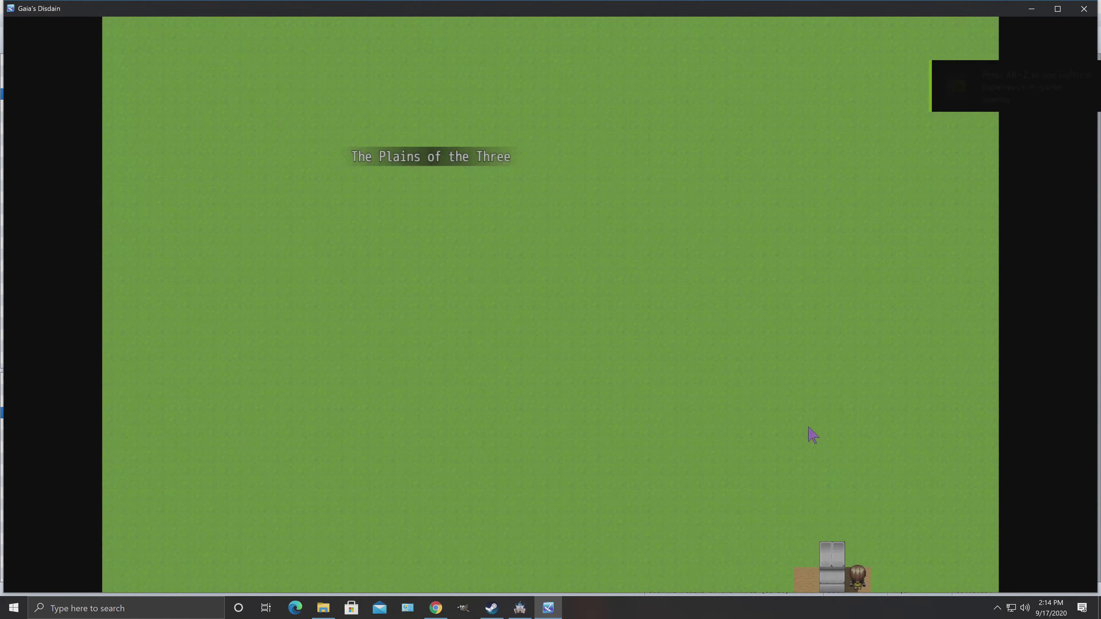
pyautogui.moveTo(809, 434); pyautogui.dragTo(562, 197)
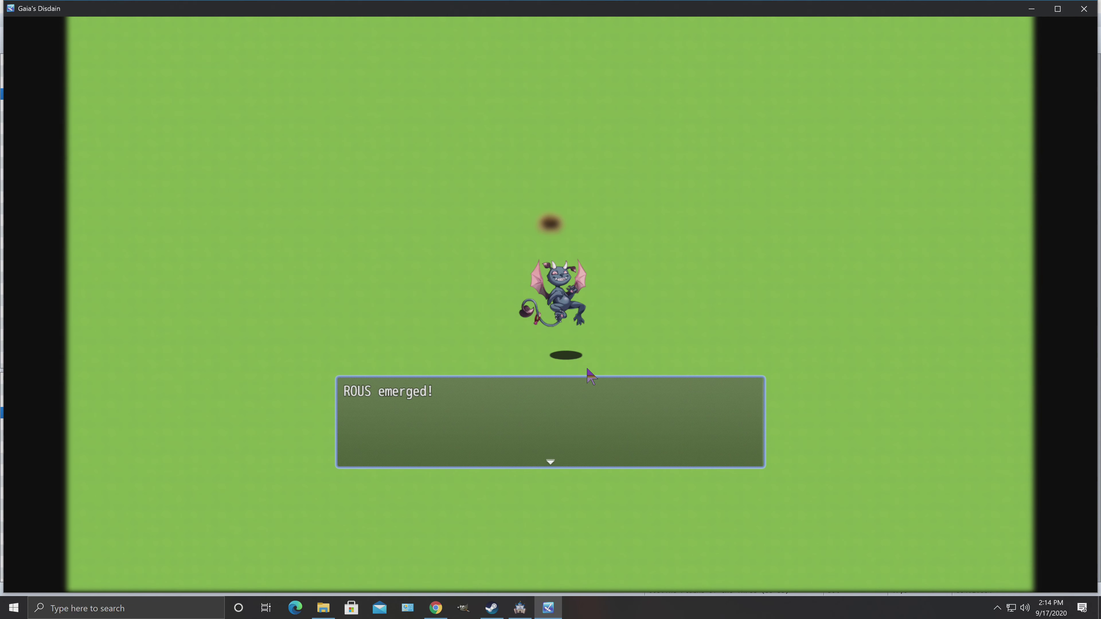
# Step: Fight the ROUS with repeated basic attacks to test the battle, and end the playtest
pyautogui.click(588, 365)
pyautogui.click(588, 364)
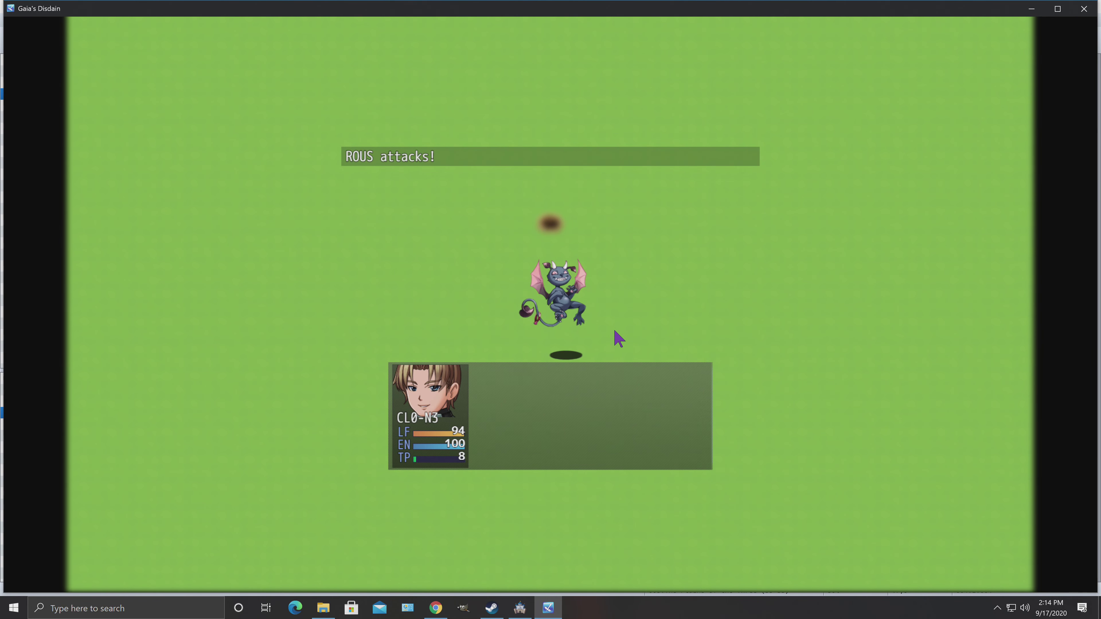
pyautogui.press('Return')
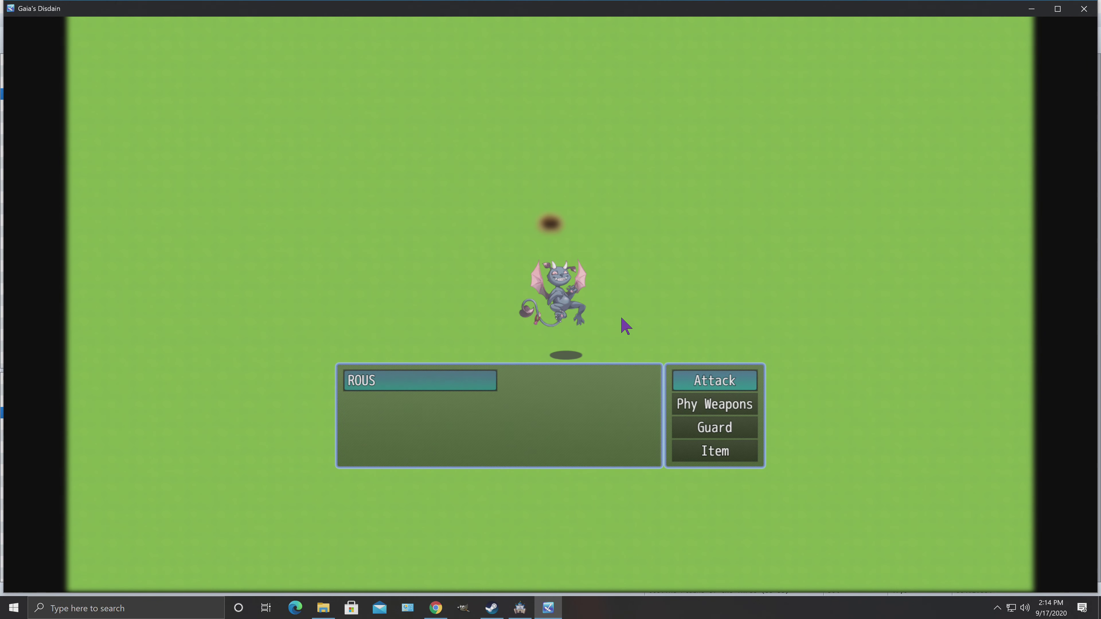
pyautogui.press('Return')
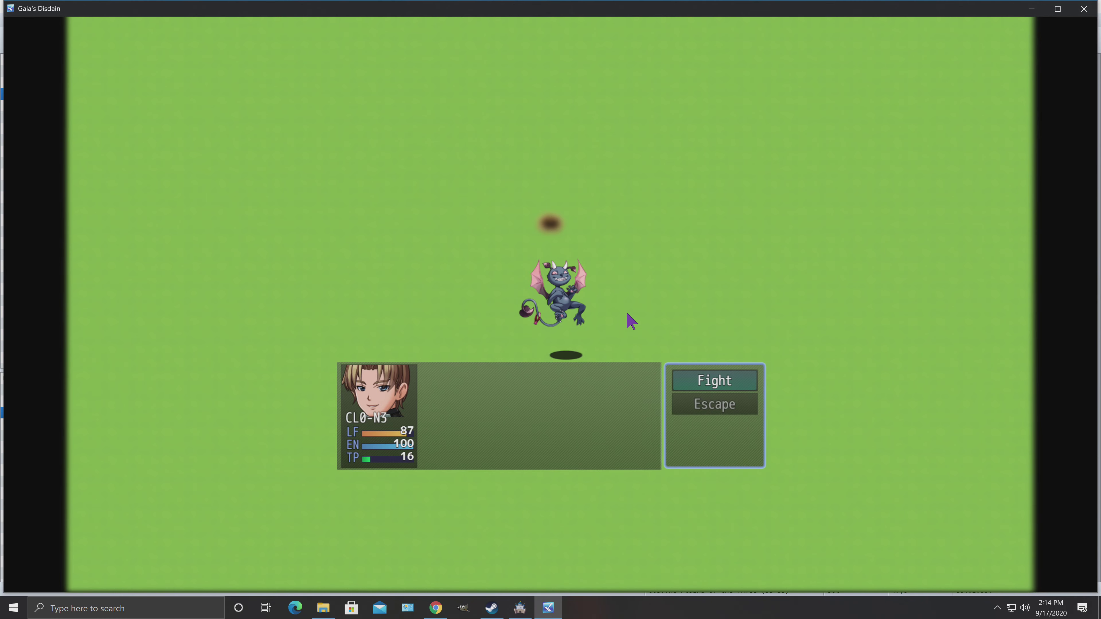
pyautogui.press('Return')
pyautogui.press('Return')
pyautogui.press('Return')
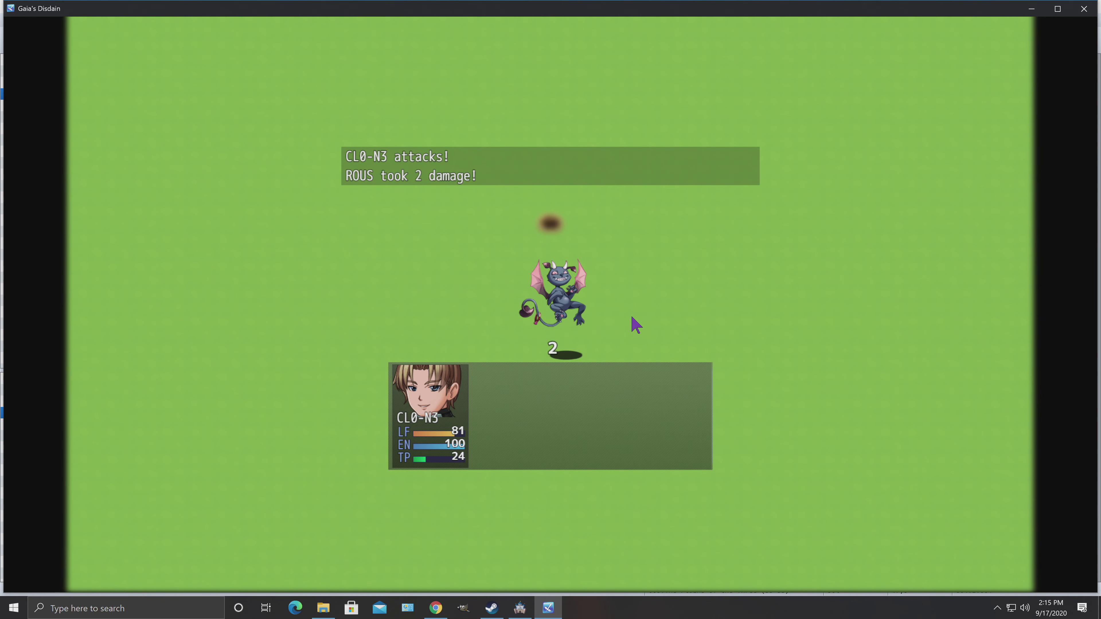
pyautogui.press('Return')
pyautogui.press('Return')
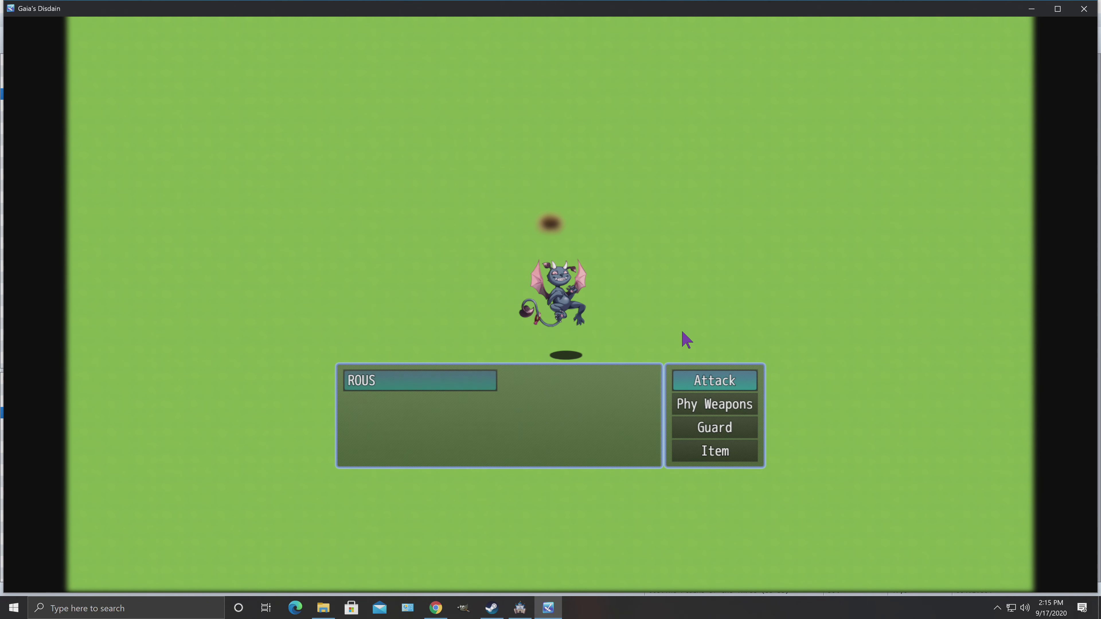
pyautogui.press('Return')
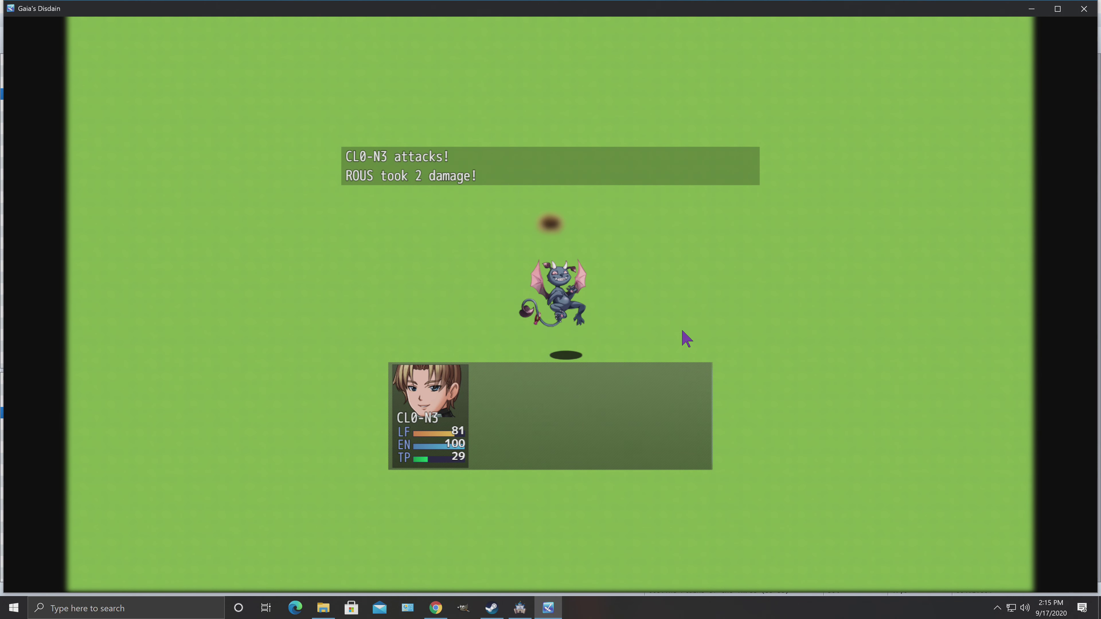
pyautogui.click(1084, 9)
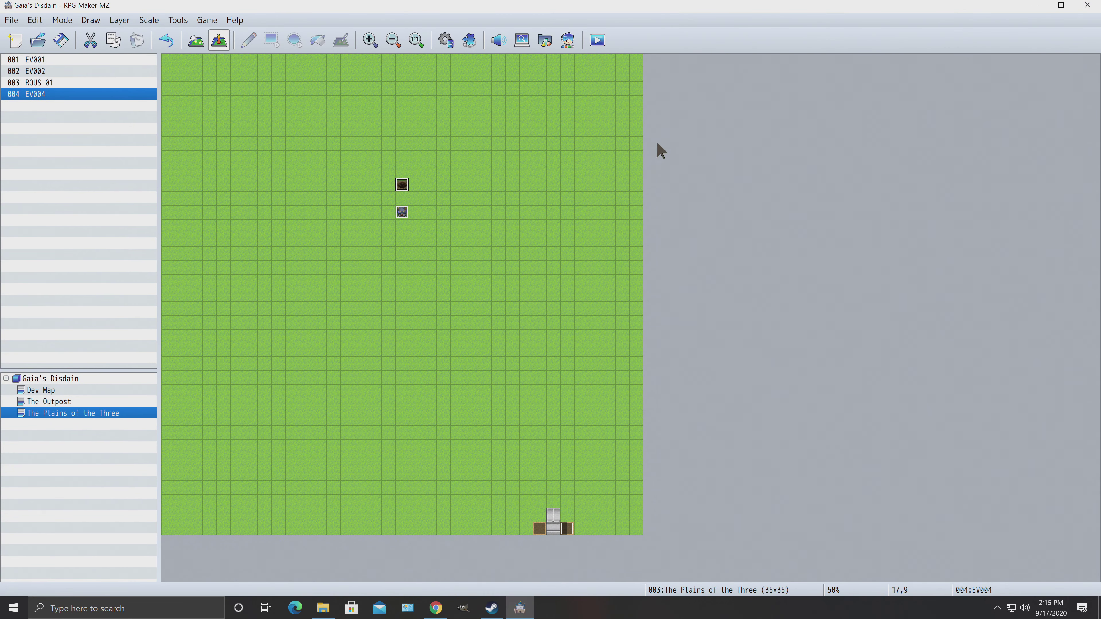
pyautogui.hotkey('ctrl', 'r')
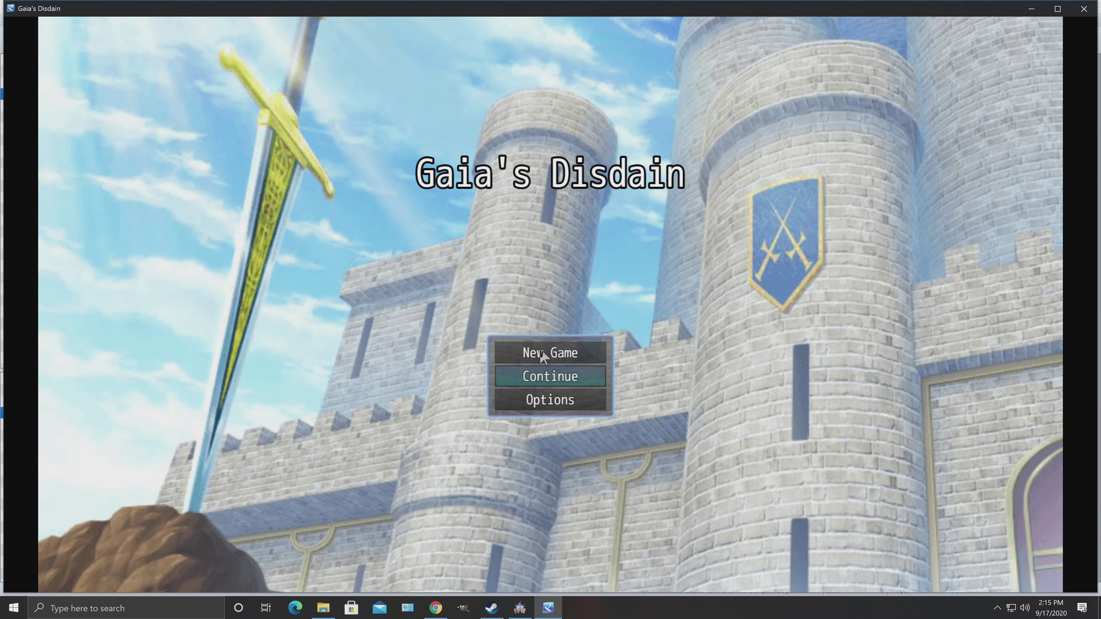
pyautogui.click(542, 354)
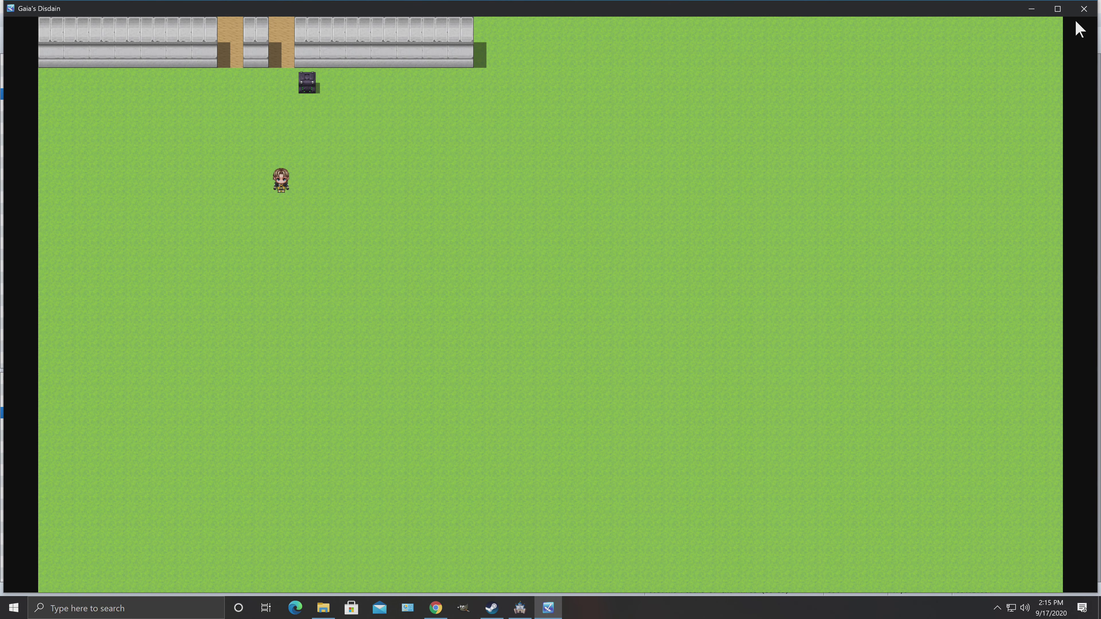
pyautogui.click(1084, 9)
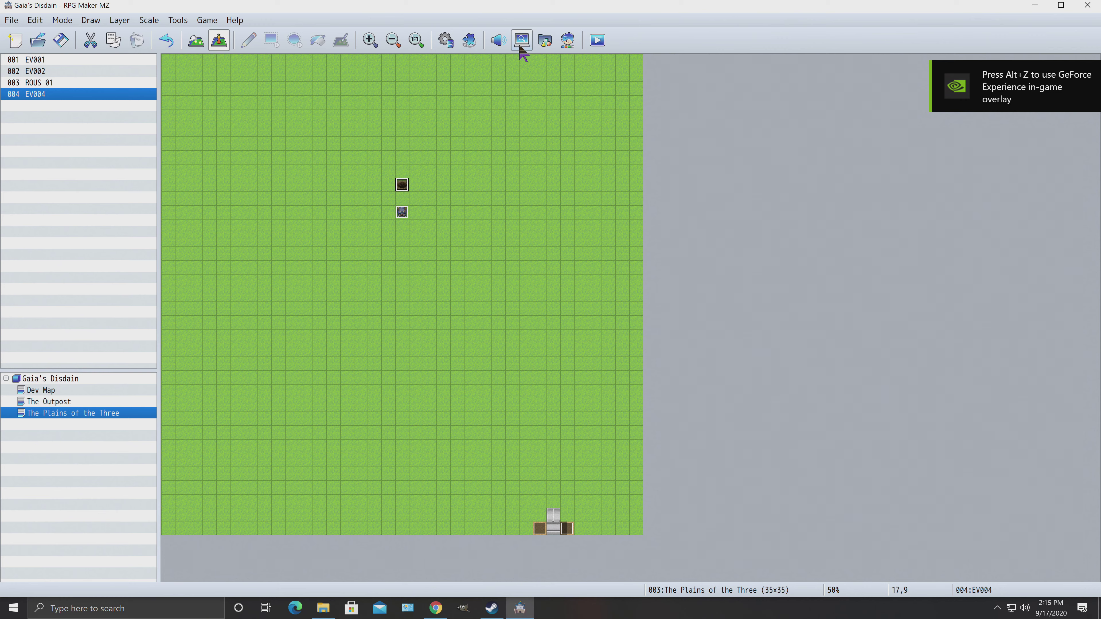
# Step: Give the actor CL0-N3 the Bone Spiked Club as initial weapon in the database
pyautogui.click(447, 41)
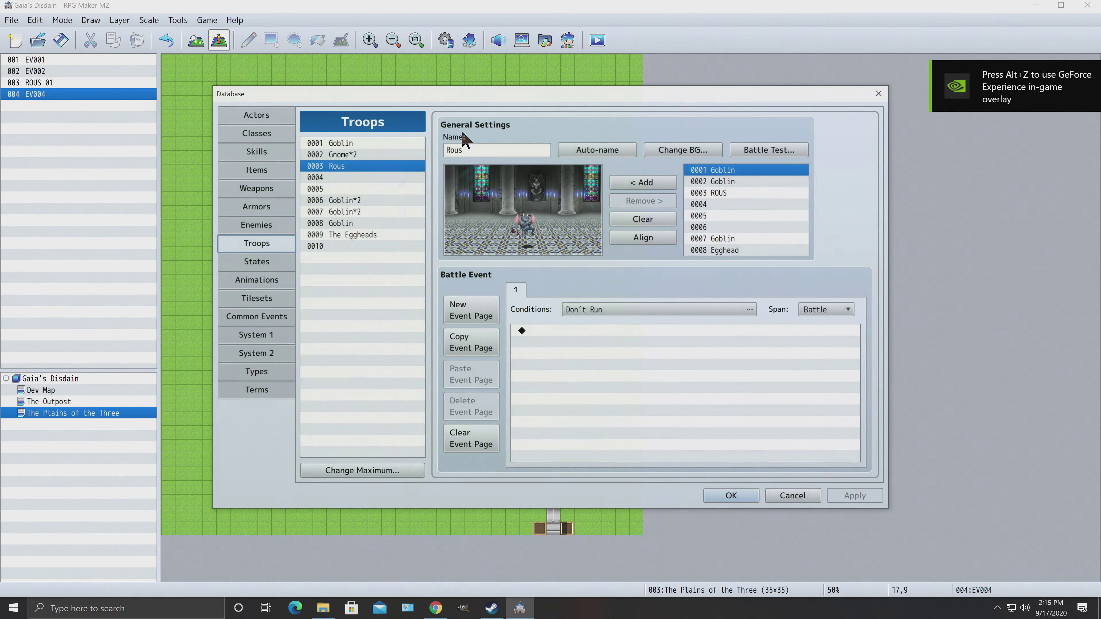
pyautogui.click(256, 134)
pyautogui.click(257, 114)
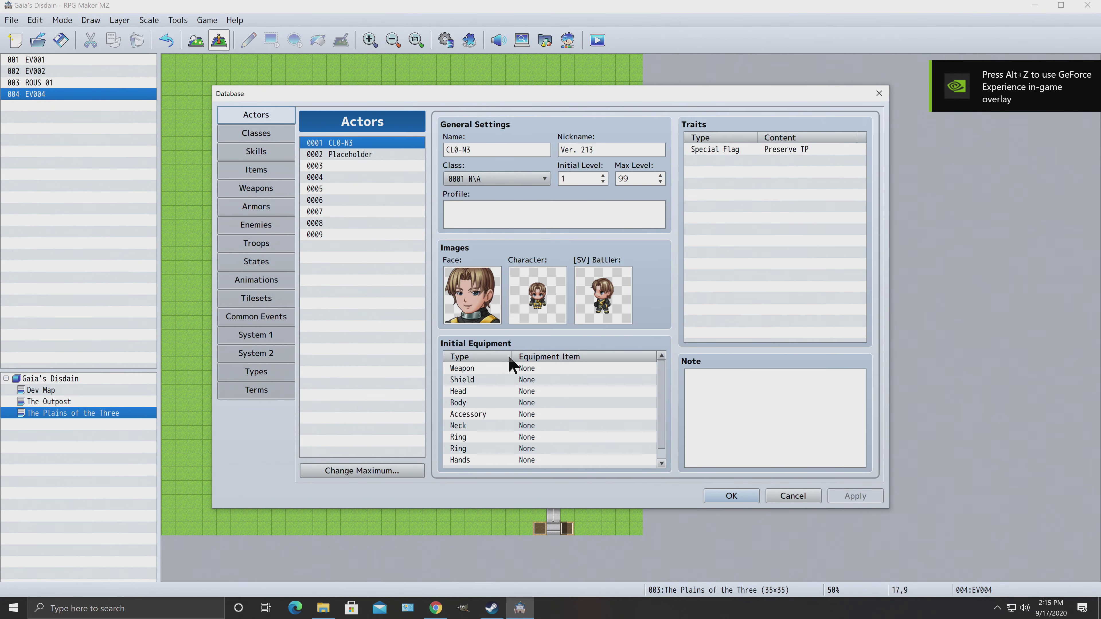
pyautogui.click(532, 371)
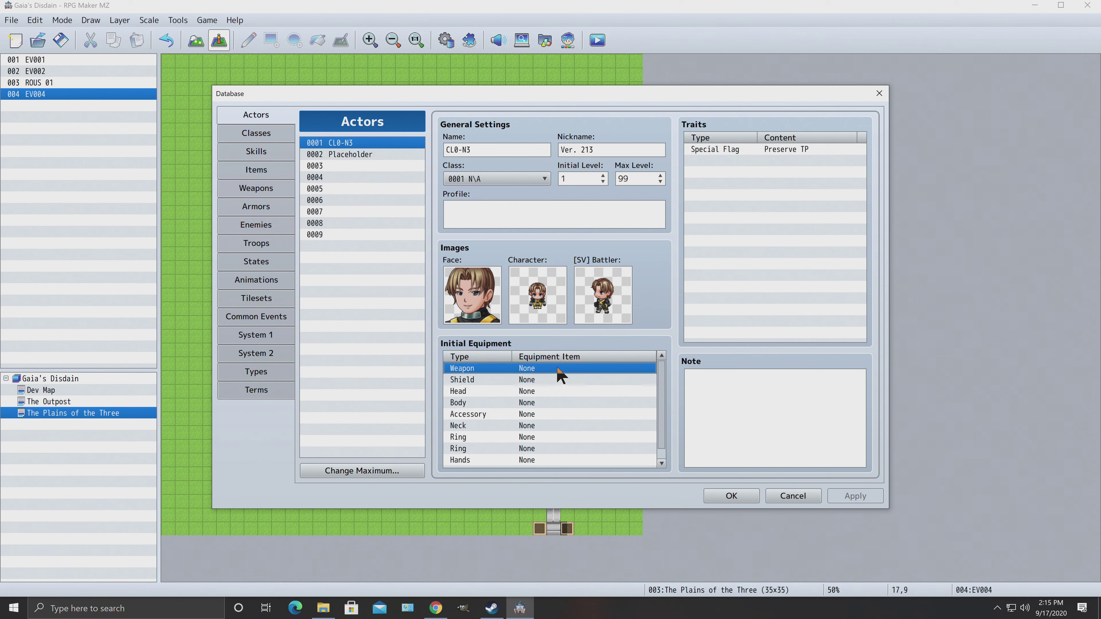
pyautogui.doubleClick(532, 370)
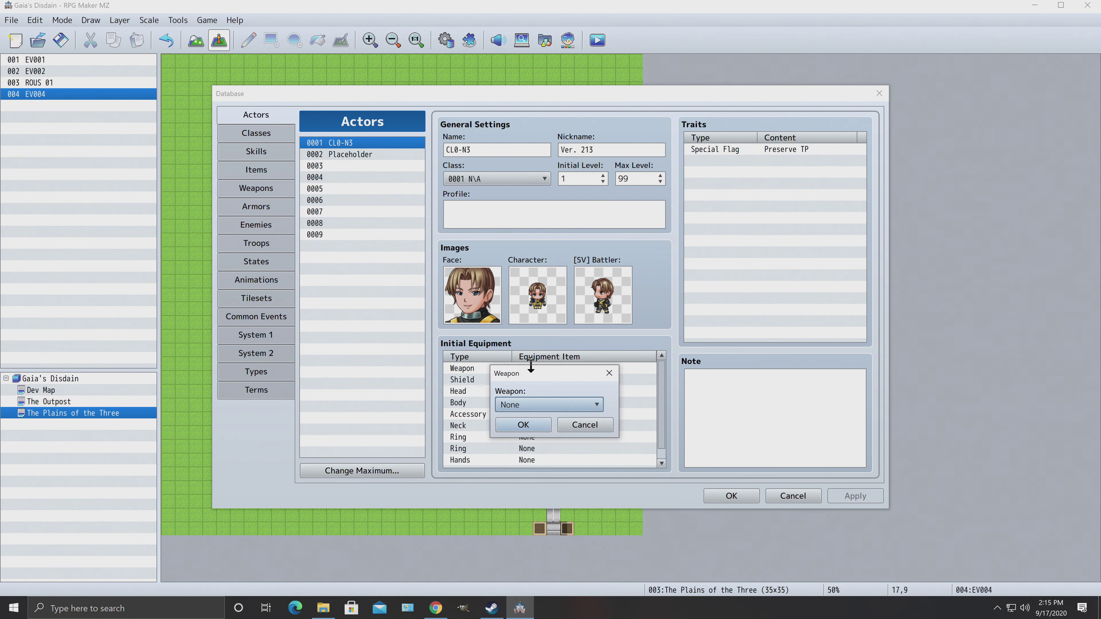
pyautogui.click(532, 406)
pyautogui.click(524, 454)
pyautogui.click(540, 427)
pyautogui.click(861, 498)
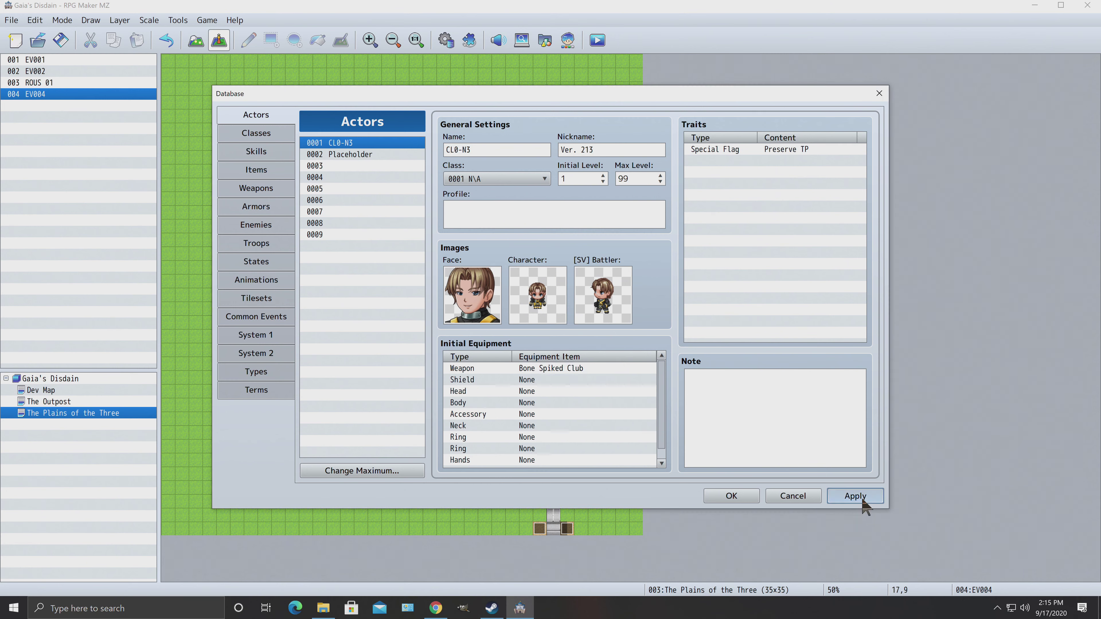
pyautogui.click(739, 496)
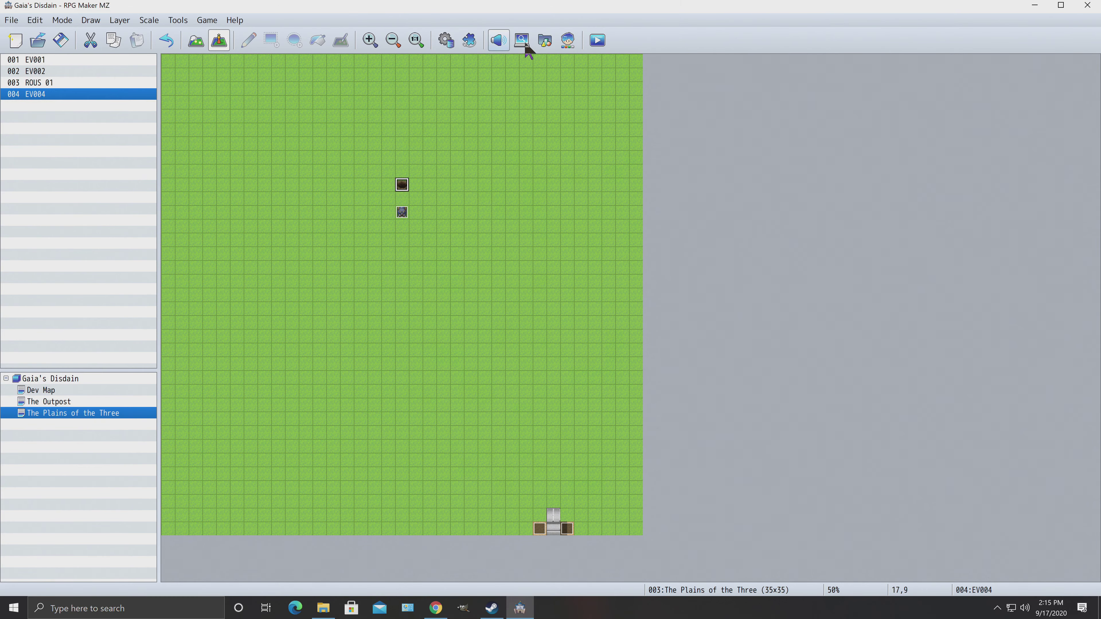
# Step: Playtest the project, saving its changes, and start a new game
pyautogui.click(597, 41)
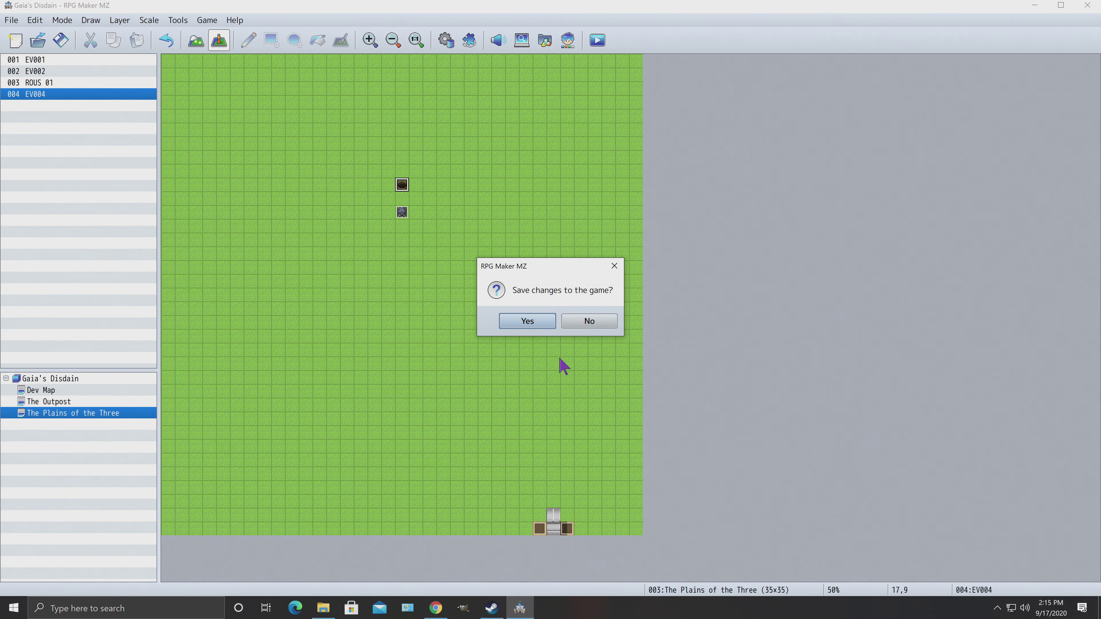
pyautogui.click(528, 322)
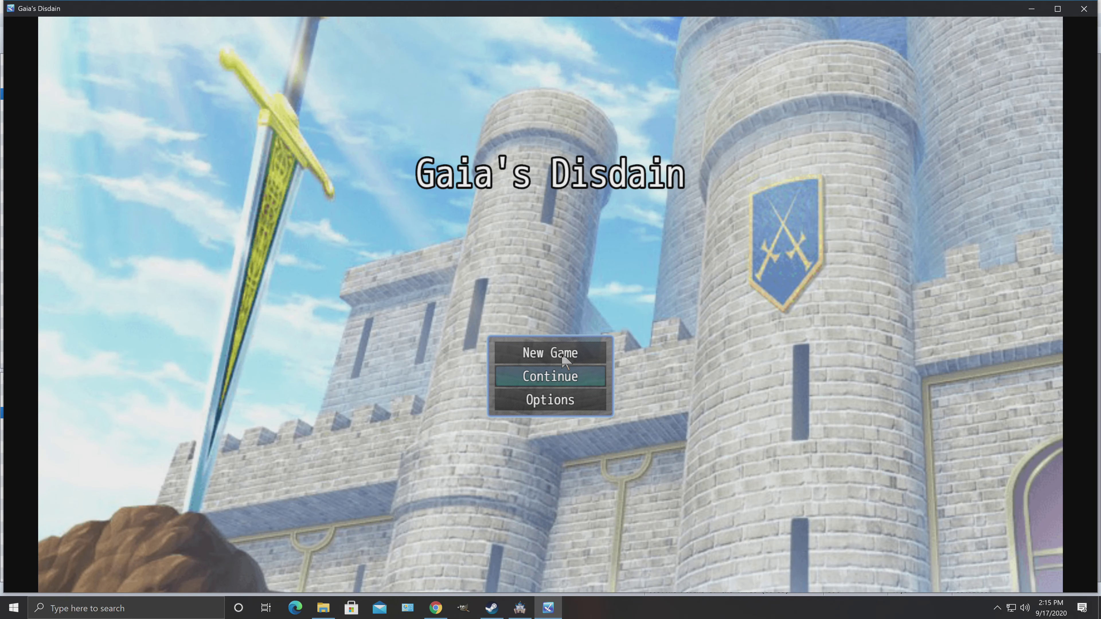
pyautogui.click(562, 354)
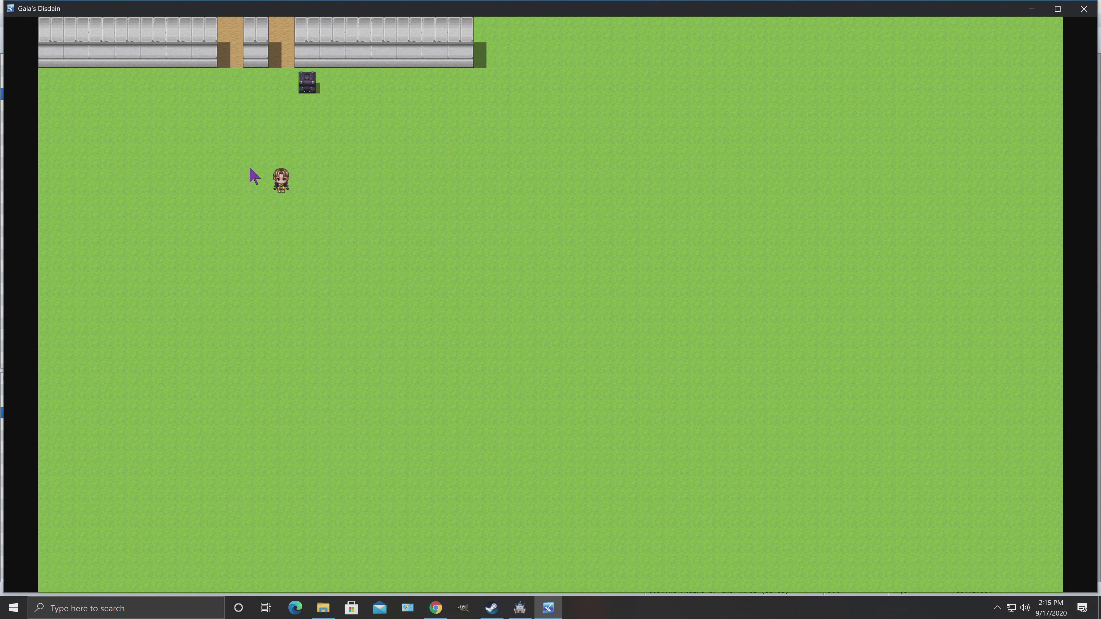
# Step: Enter The Plains of the Three through the outpost gate and walk across the grassland toward the nest
pyautogui.click(283, 56)
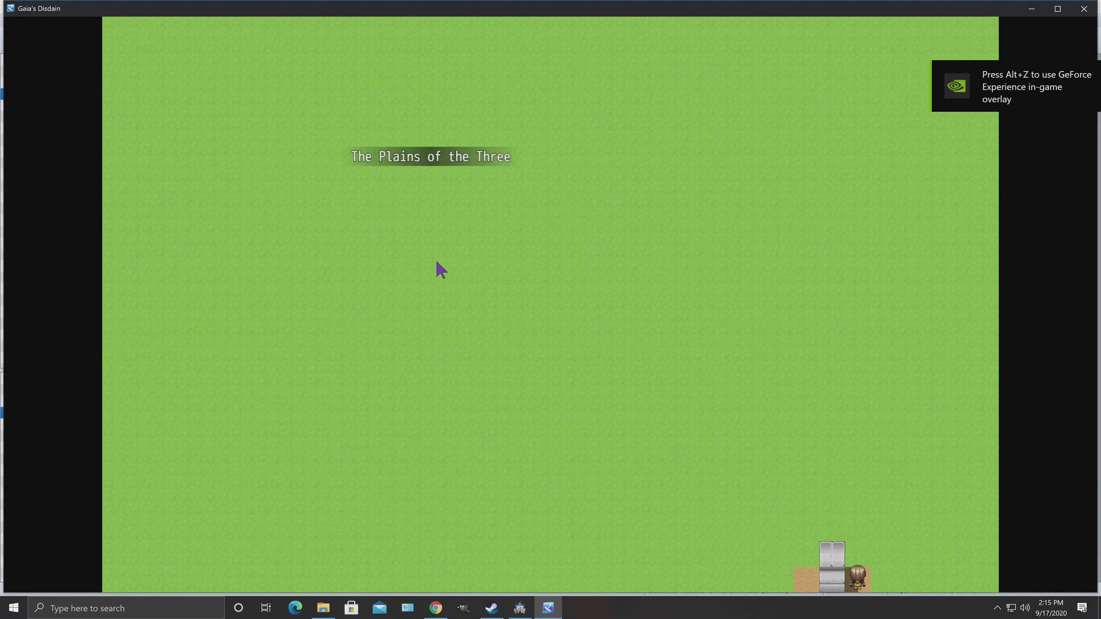
pyautogui.click(473, 323)
pyautogui.click(524, 299)
pyautogui.click(524, 222)
pyautogui.click(525, 196)
pyautogui.click(547, 171)
pyautogui.click(522, 425)
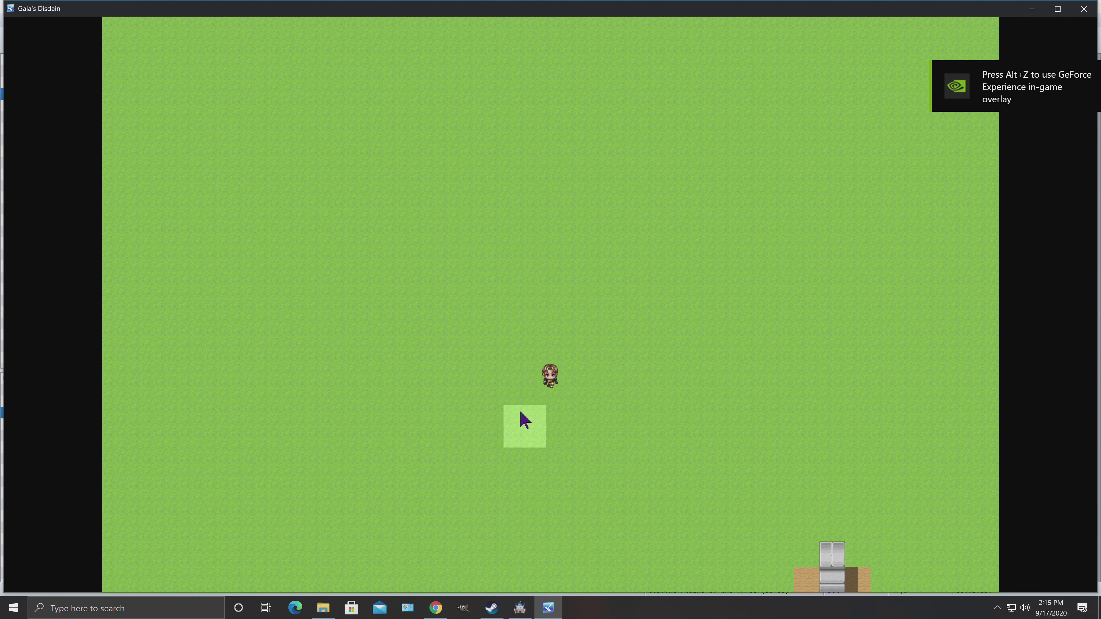
# Step: Check the weapon equipped on CL0-N3 in the game, and return to the map
pyautogui.rightClick(635, 407)
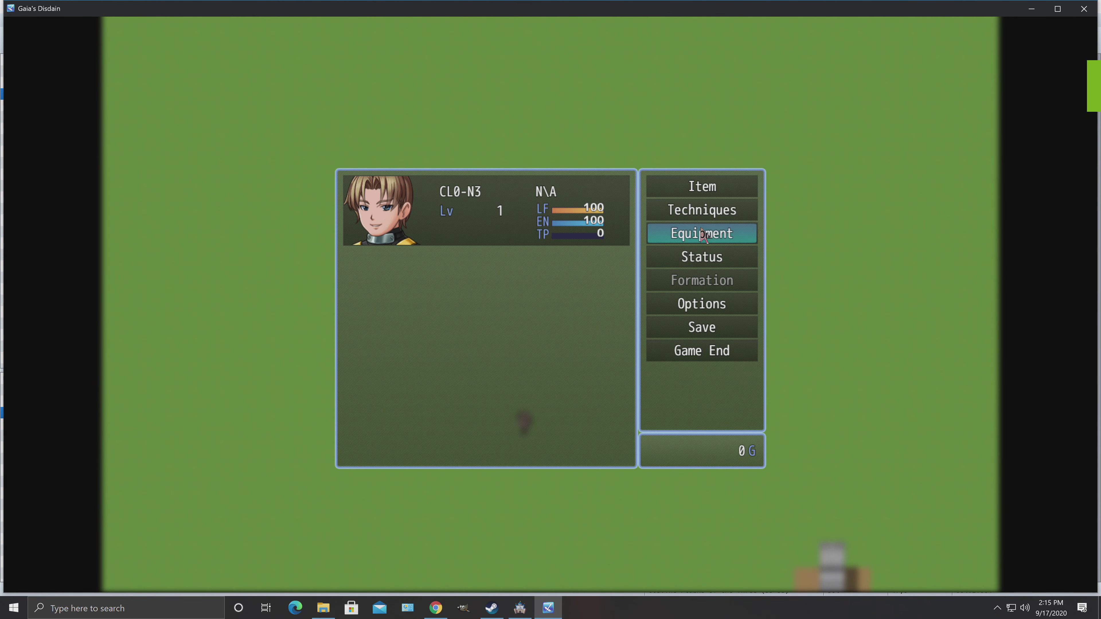
pyautogui.click(703, 236)
pyautogui.click(703, 236)
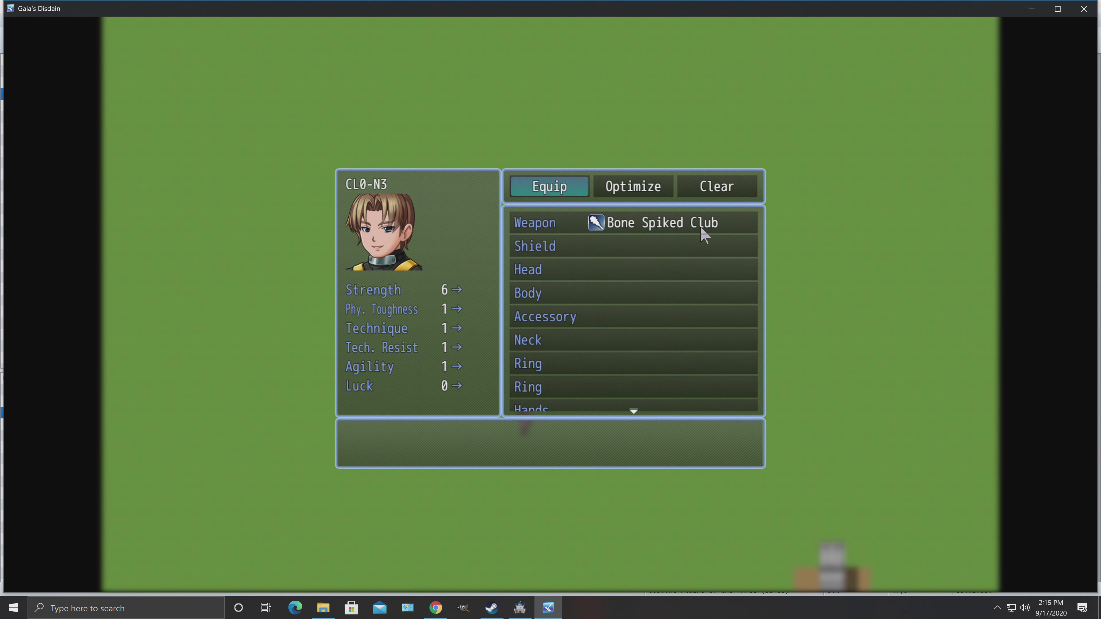
pyautogui.rightClick(670, 206)
pyautogui.rightClick(636, 176)
# Step: Walk into the ROUS below the nest hole, fight it with basic attacks until the battle ends, and end the playtest
pyautogui.click(525, 140)
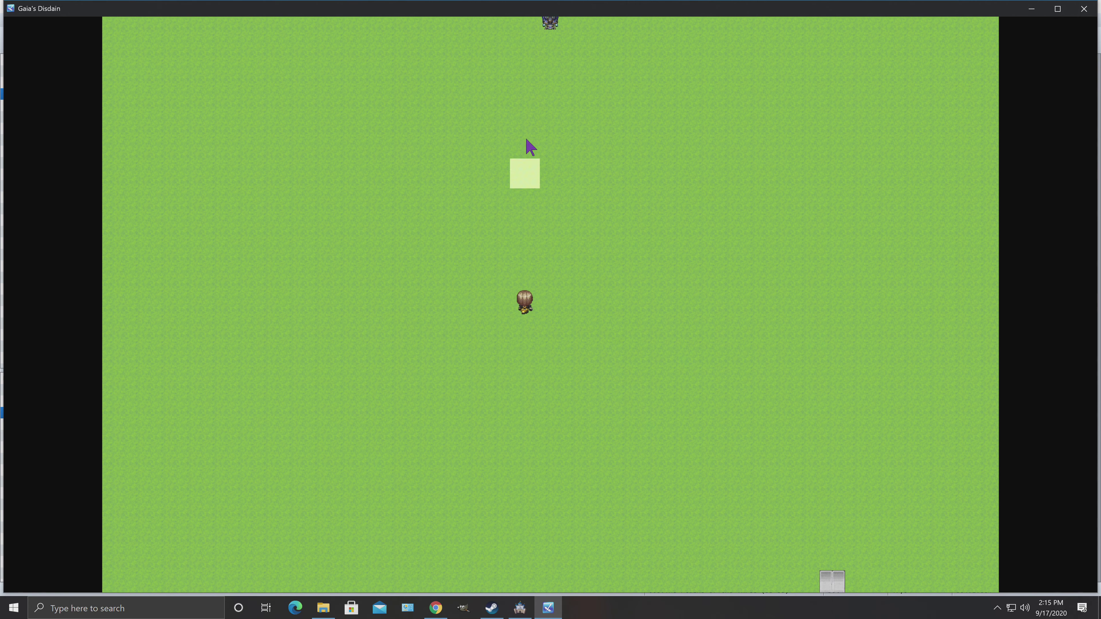
pyautogui.click(551, 161)
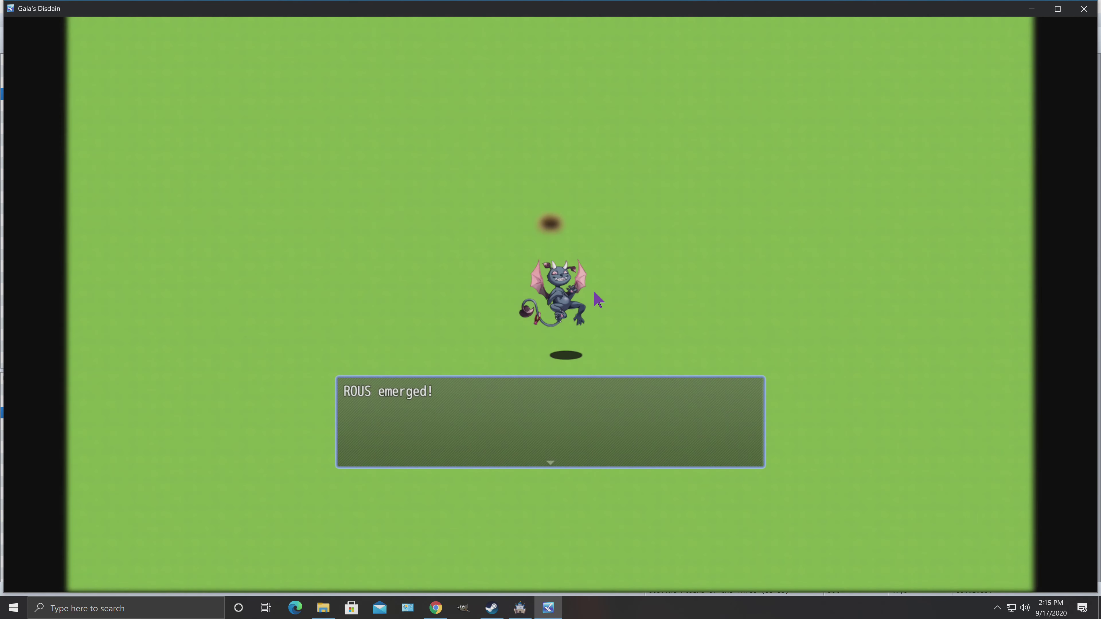
pyautogui.press('Return')
pyautogui.press('Return')
pyautogui.press('Return')
pyautogui.press('Return')
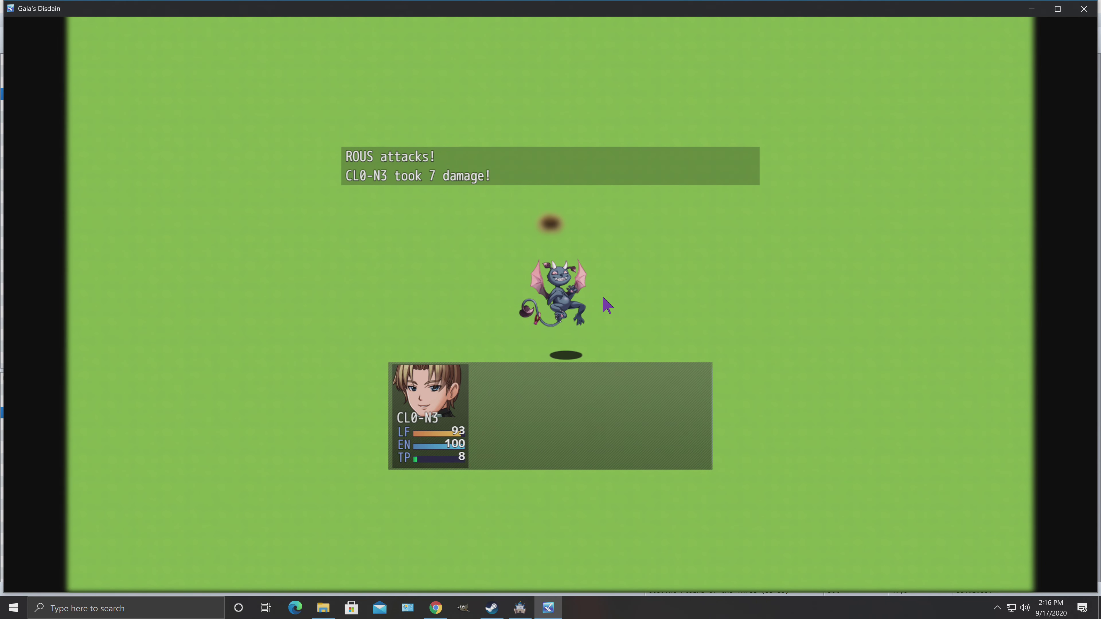
pyautogui.press('Return')
pyautogui.press('Return')
pyautogui.press('Return')
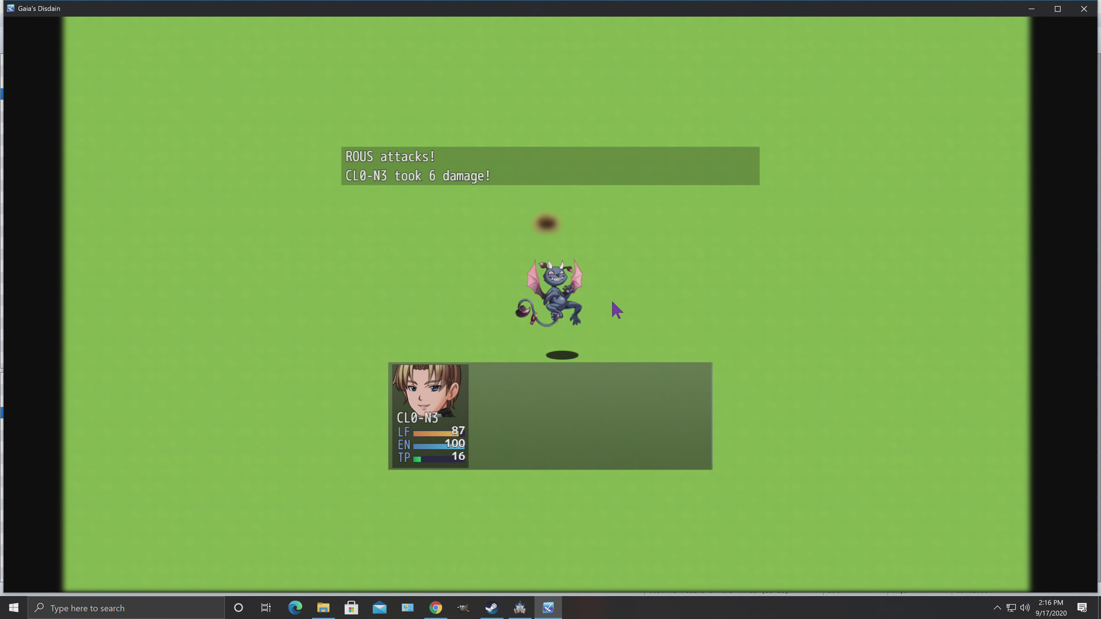
pyautogui.press('Return')
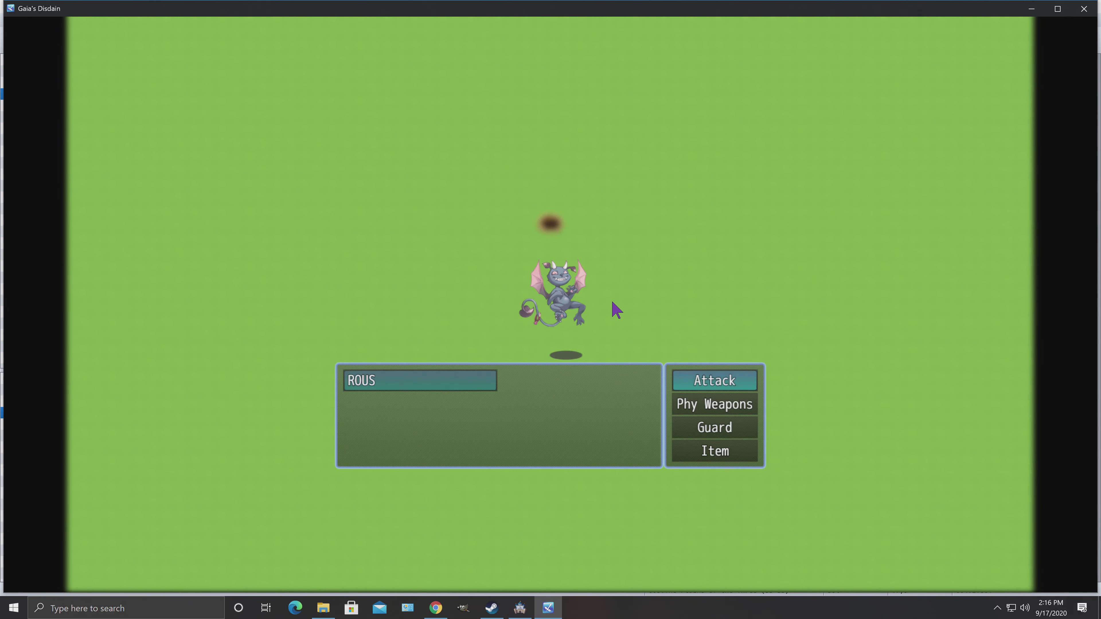
pyautogui.press('Return')
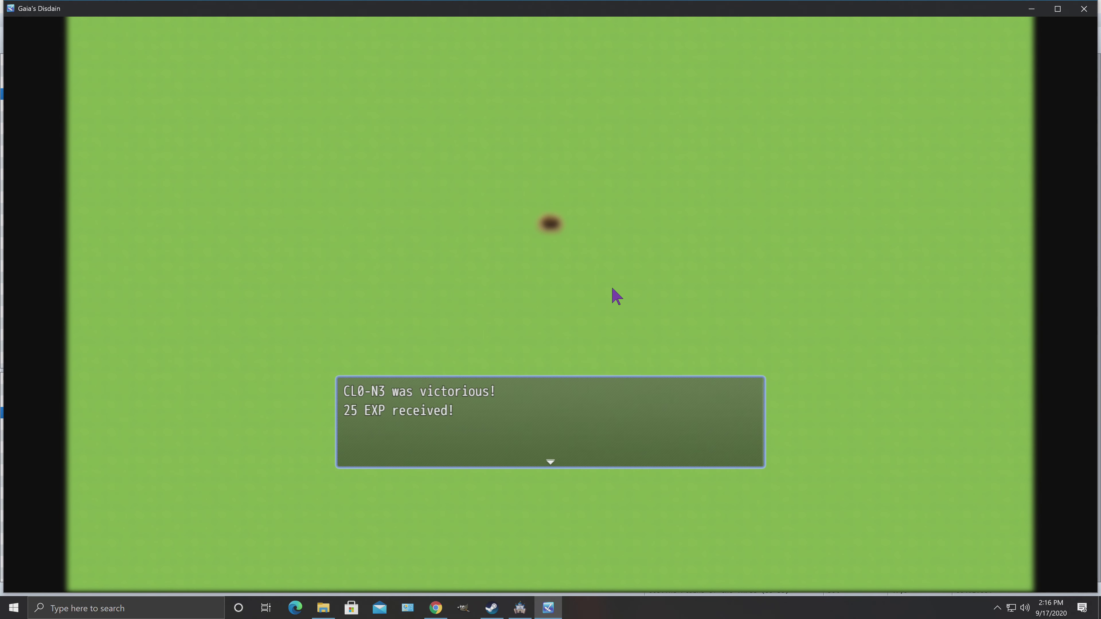
pyautogui.press('Return')
pyautogui.press('Return')
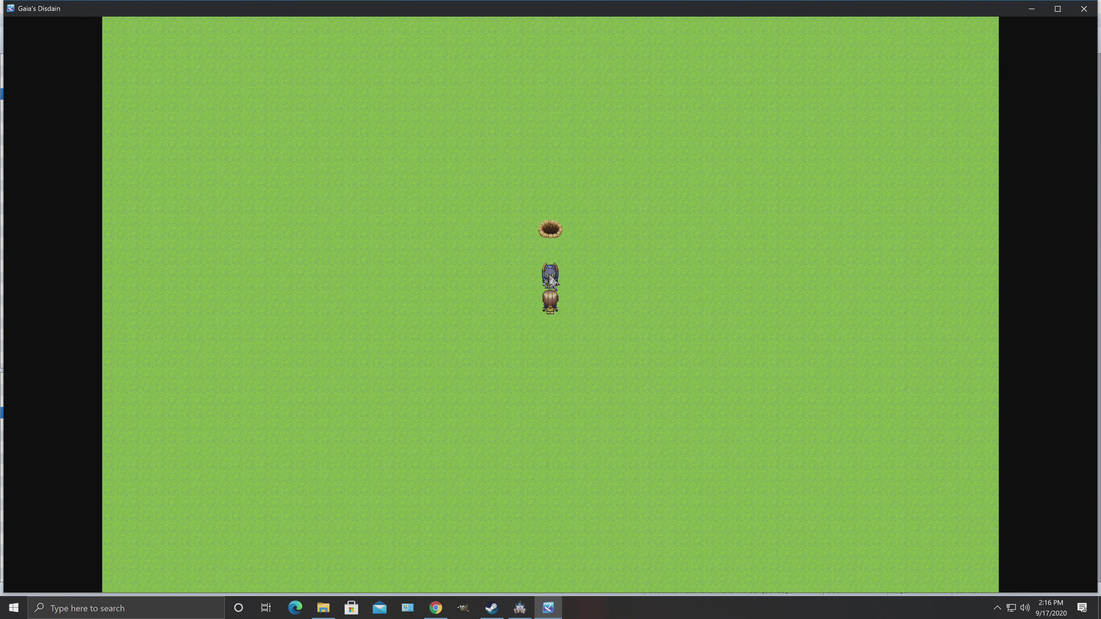
pyautogui.click(1085, 9)
# Step: On page 2 of the ROUS 01 event, add the condition that variable 0001 Rous Nest 1 is ≥ 0
pyautogui.click(402, 212)
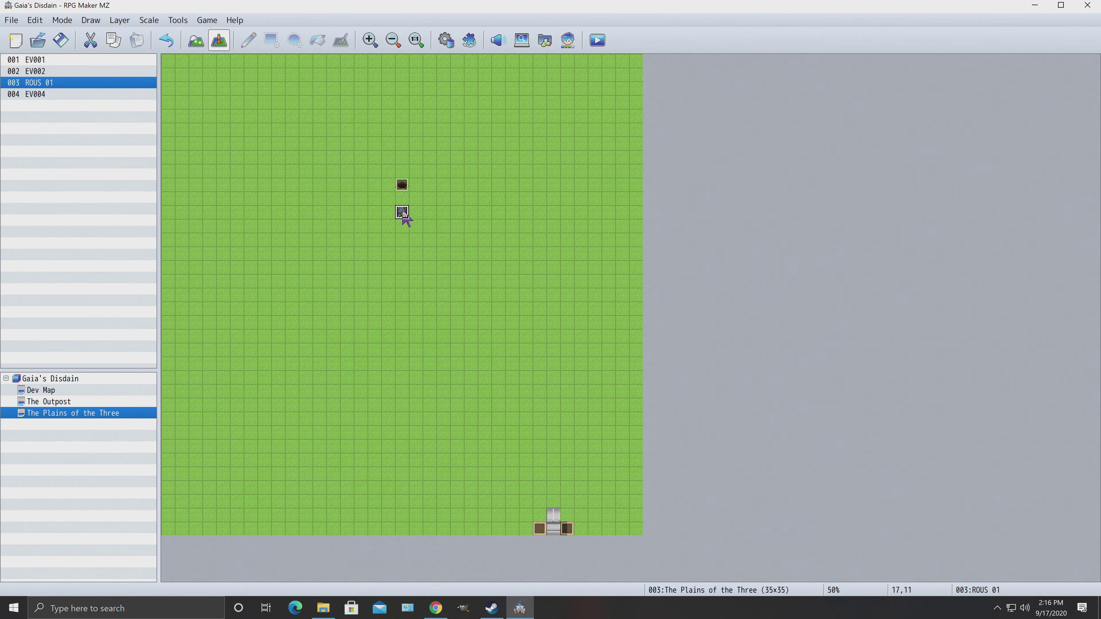
pyautogui.rightClick(401, 212)
pyautogui.click(417, 218)
pyautogui.click(286, 148)
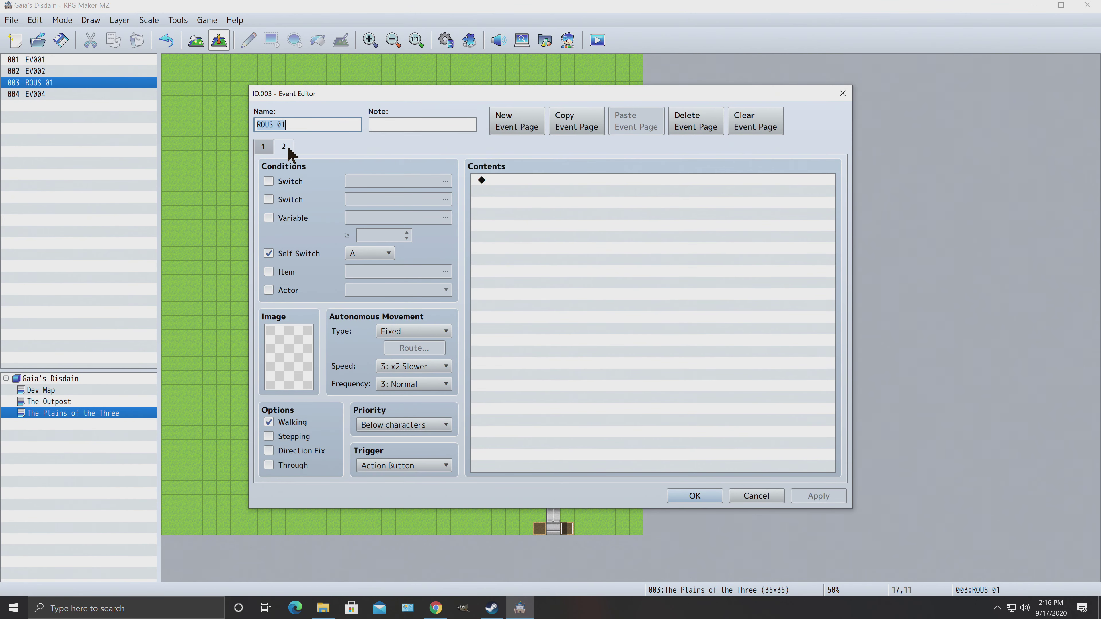
pyautogui.click(269, 218)
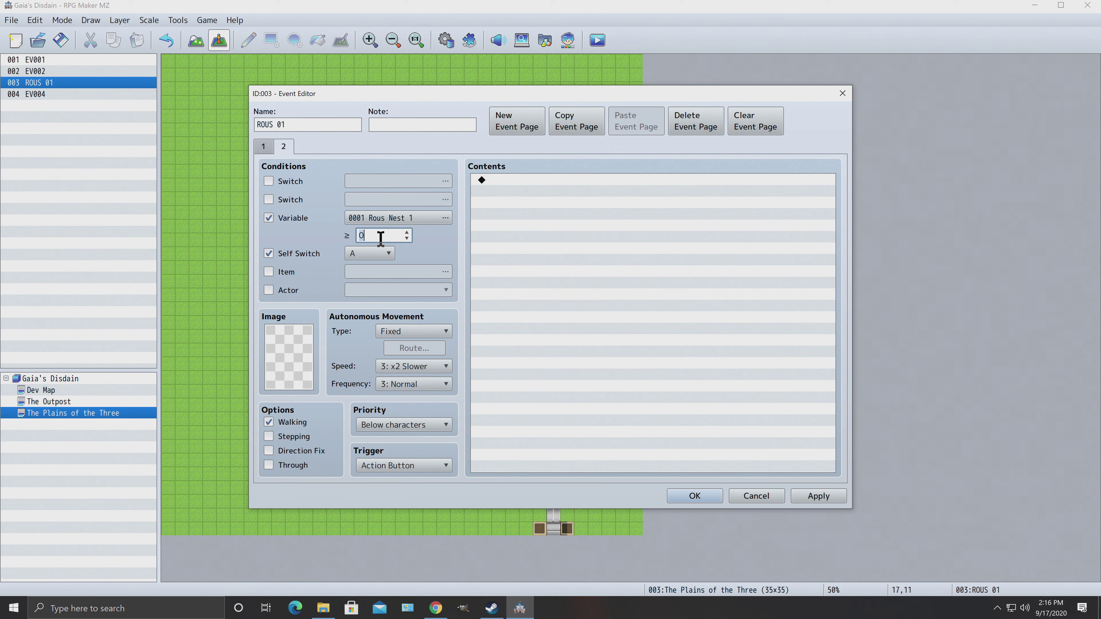
pyautogui.click(268, 146)
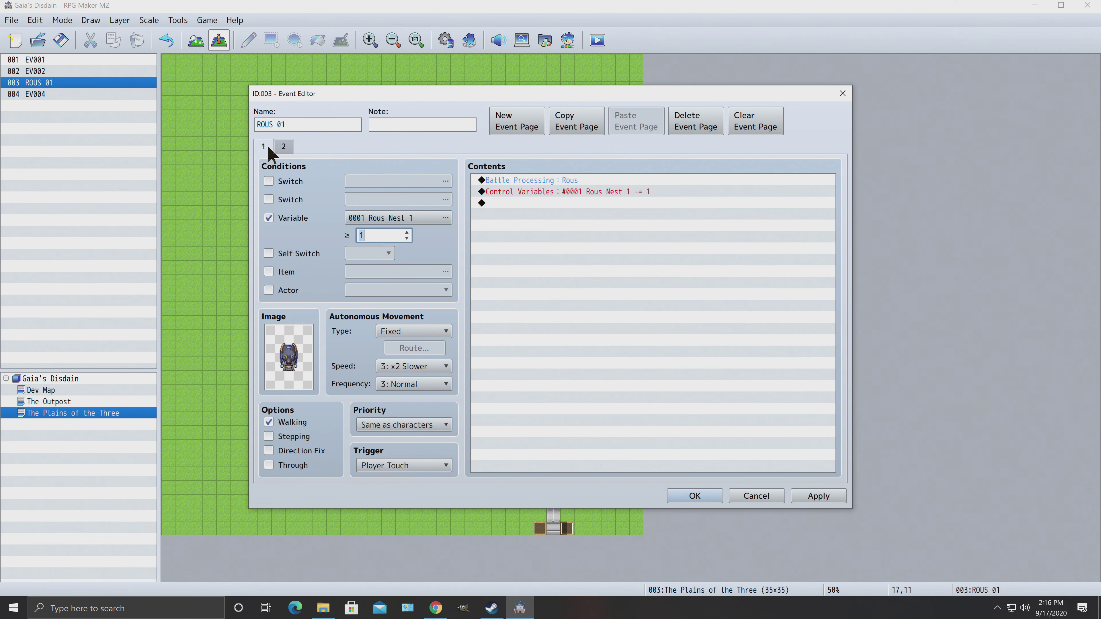
pyautogui.click(283, 145)
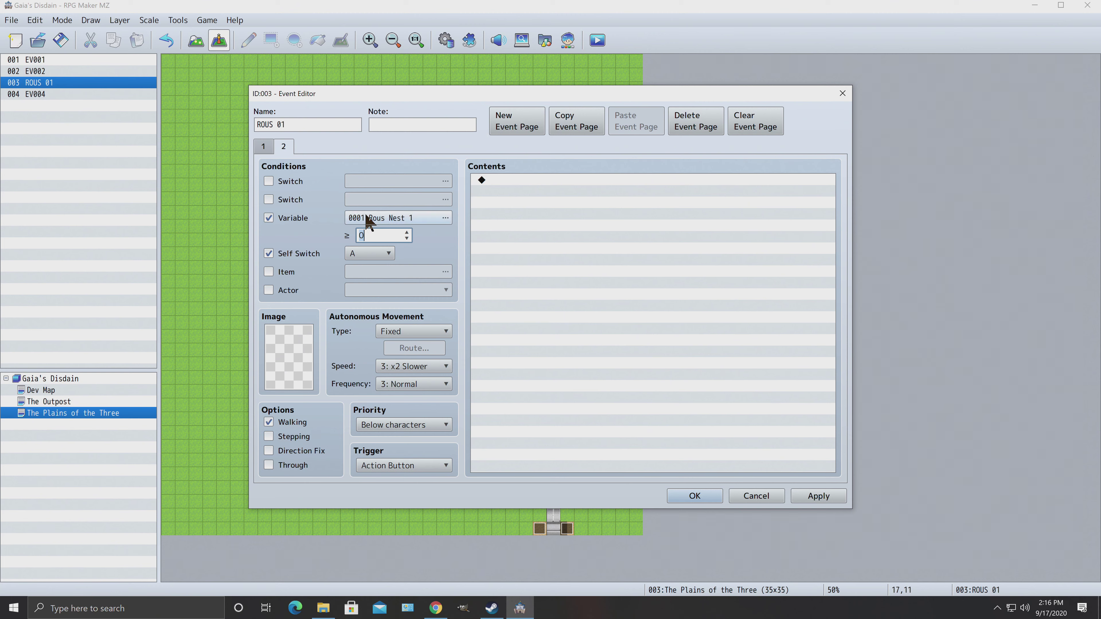
pyautogui.click(264, 147)
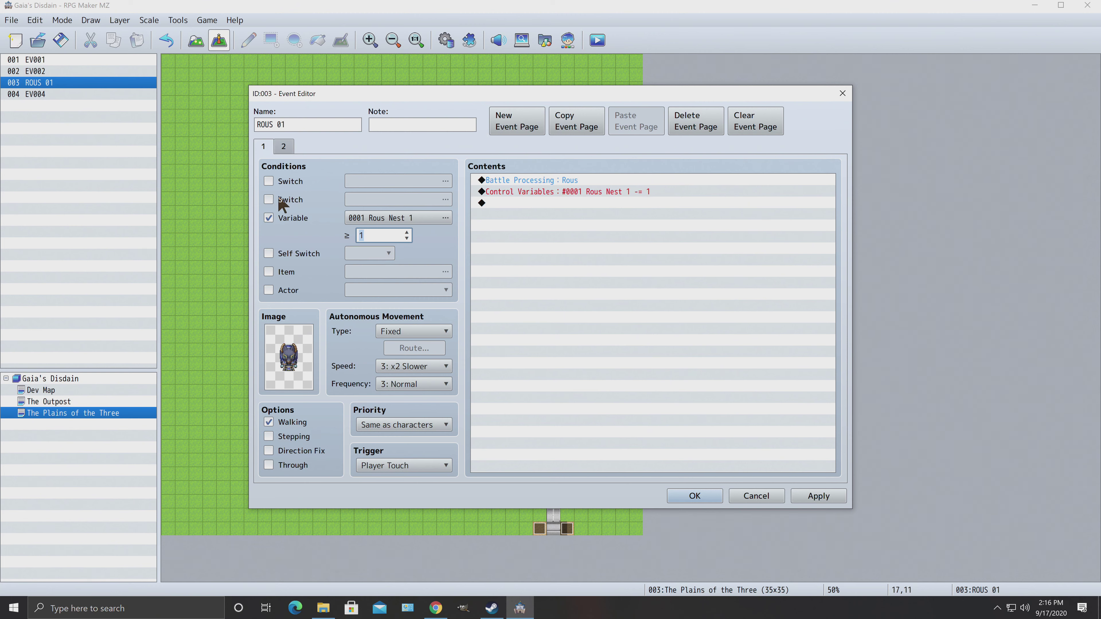
pyautogui.click(284, 146)
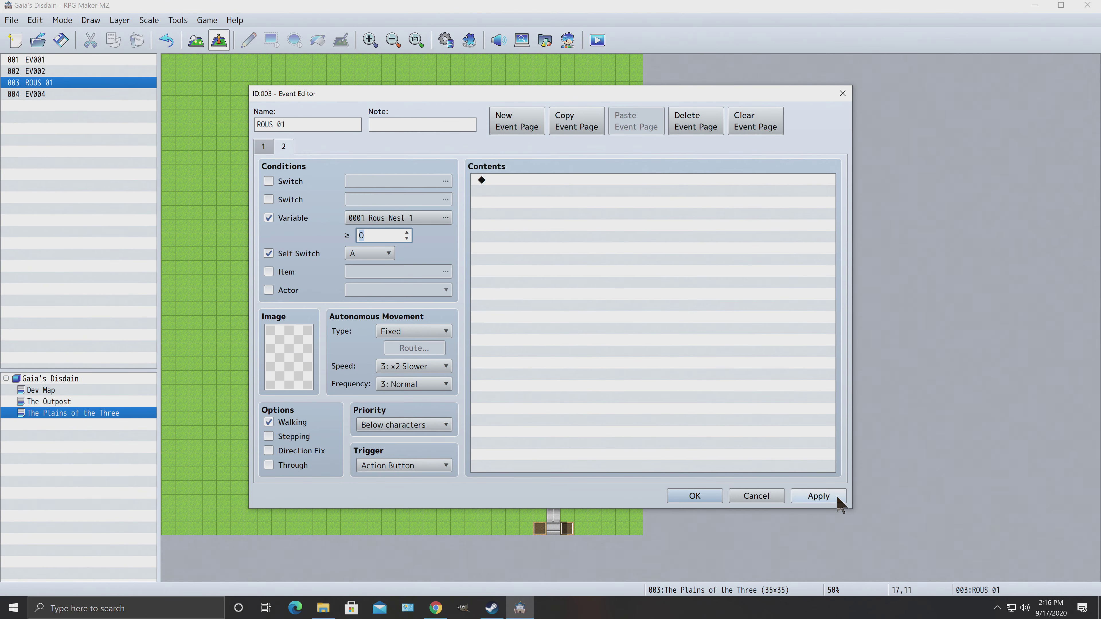
pyautogui.click(692, 498)
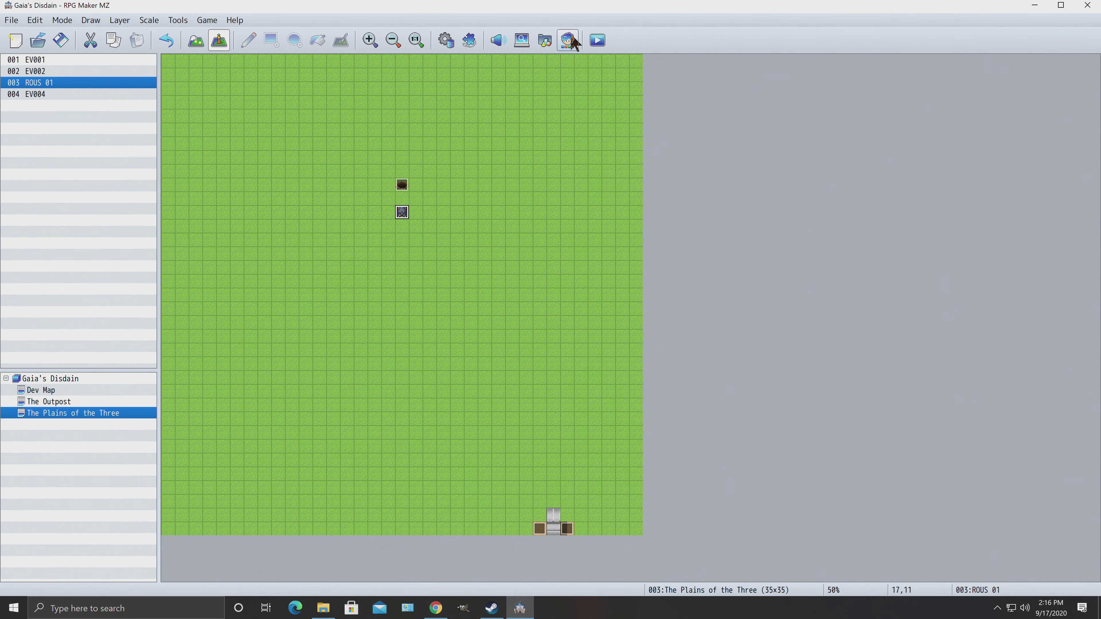
# Step: Playtest the project with its changes saved, start a new game, and walk through The Plains of the Three to the nest
pyautogui.click(598, 41)
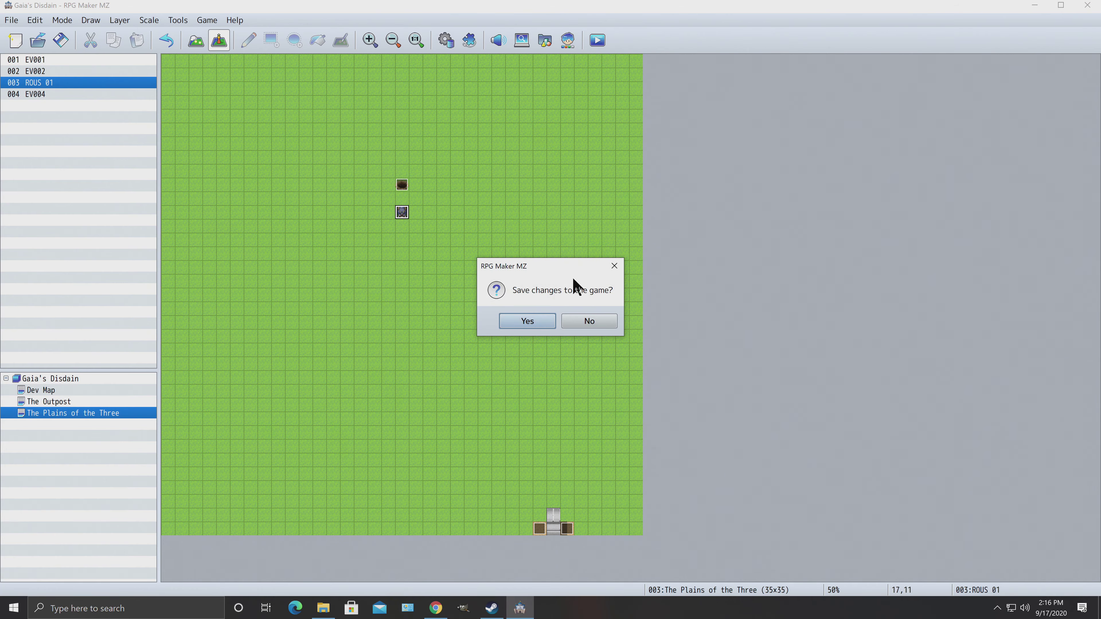
pyautogui.click(522, 320)
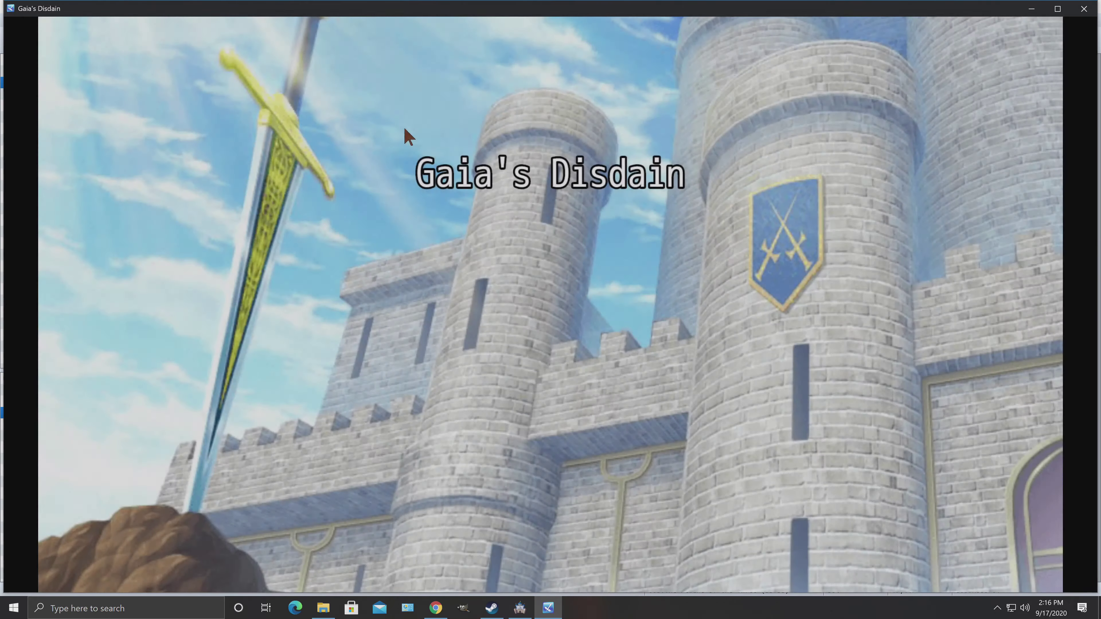
pyautogui.press('Up')
pyautogui.press('Return')
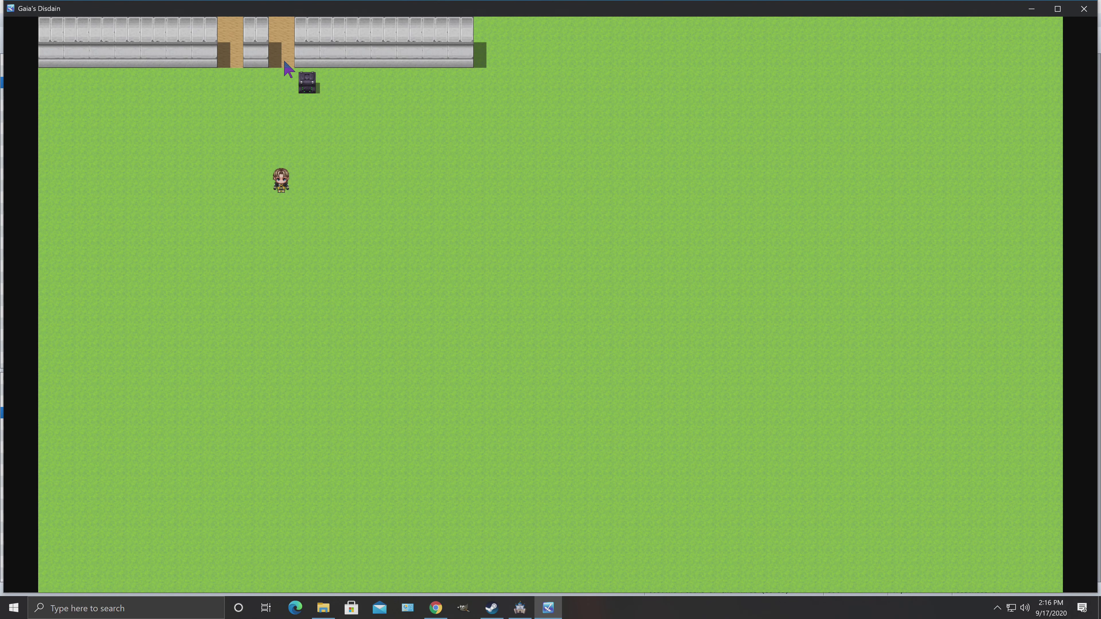
pyautogui.click(283, 63)
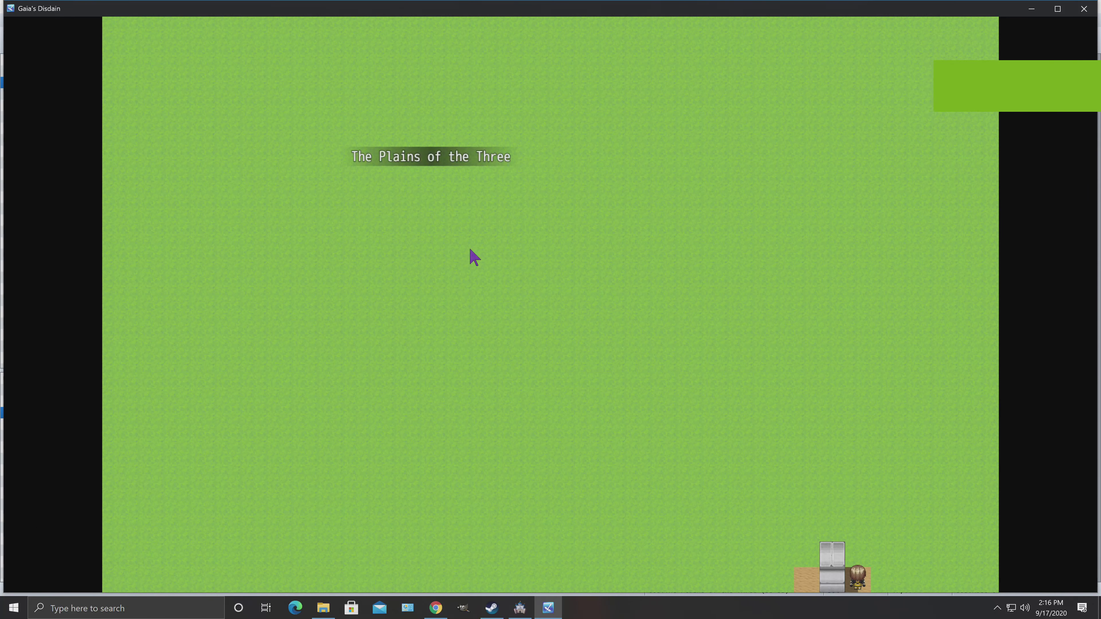
pyautogui.click(472, 249)
pyautogui.moveTo(472, 249); pyautogui.dragTo(497, 164)
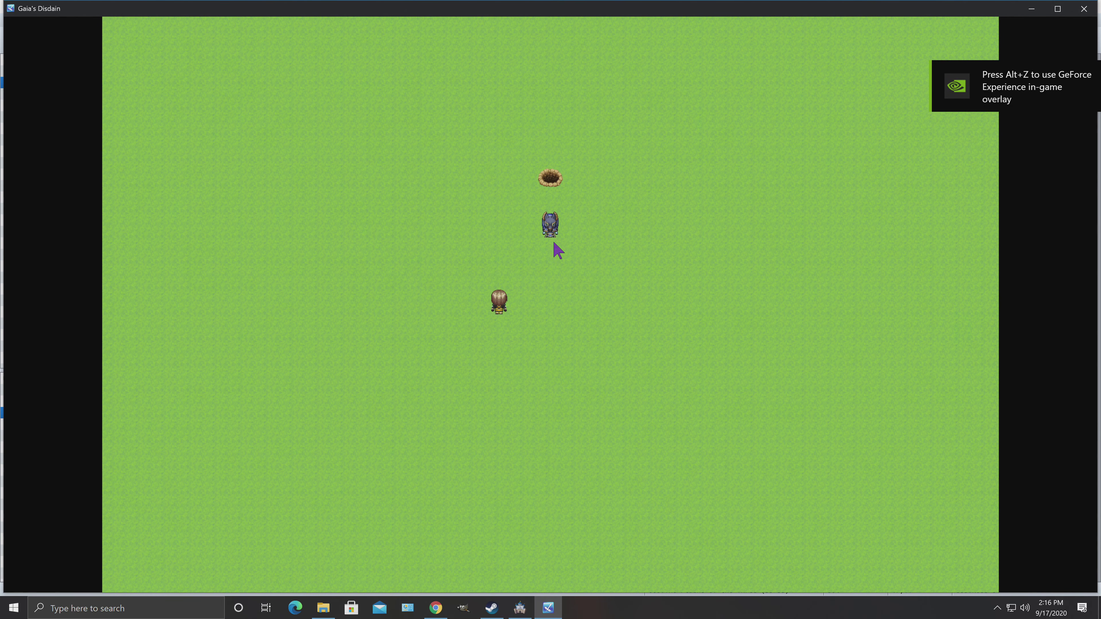
# Step: Touch the ROUS to start the battle and defeat it with repeated basic attacks
pyautogui.click(550, 223)
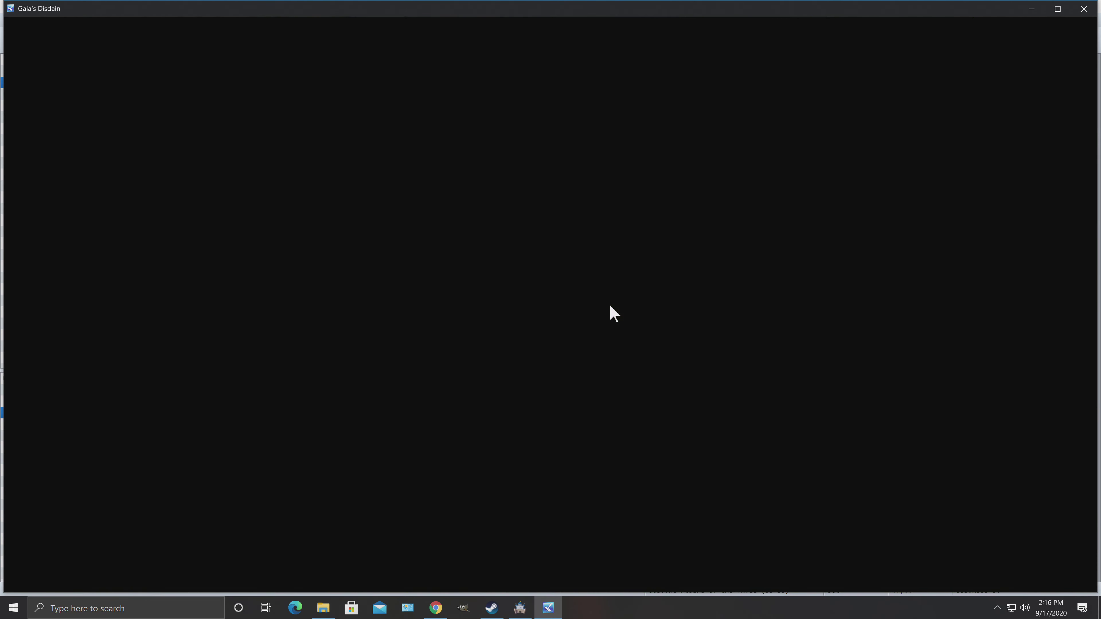
pyautogui.click(598, 312)
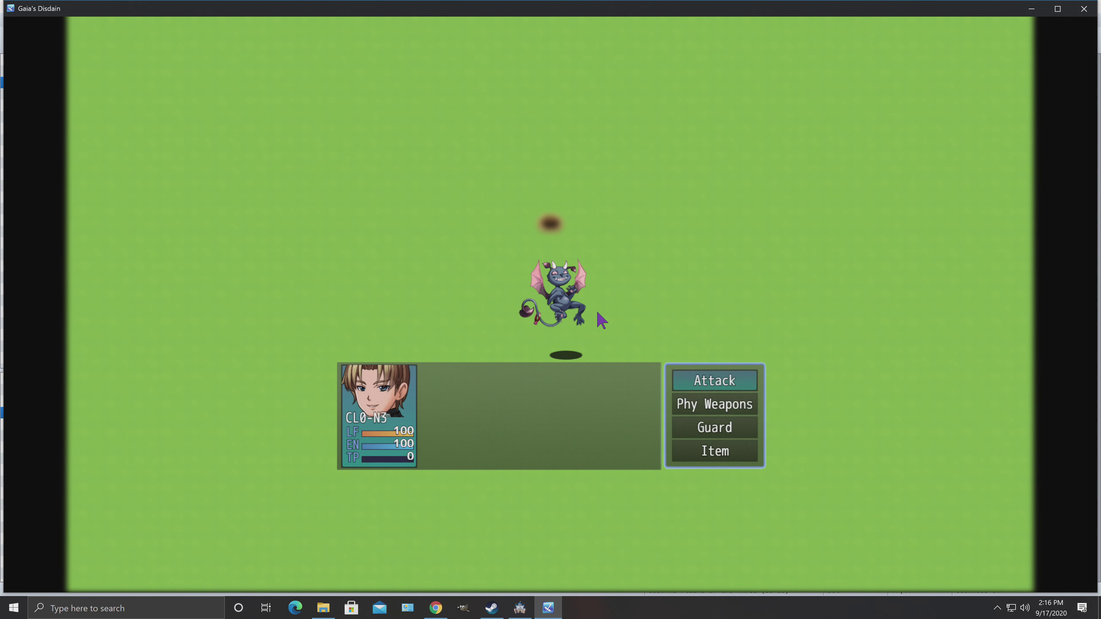
pyautogui.press('Return')
pyautogui.press('Return')
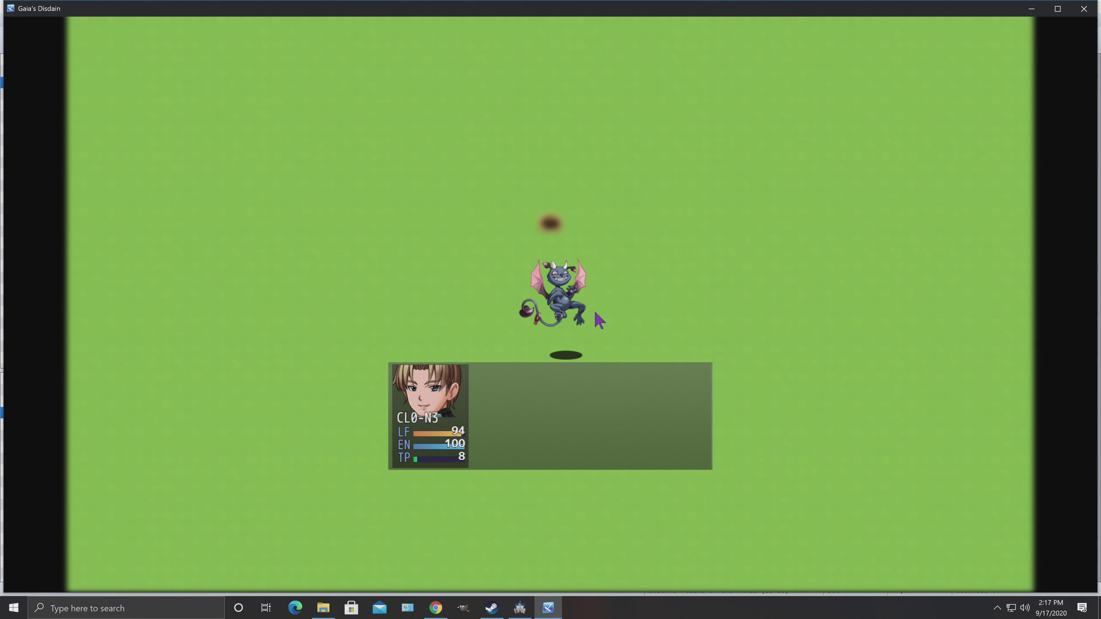
pyautogui.press('Return')
pyautogui.press('Return')
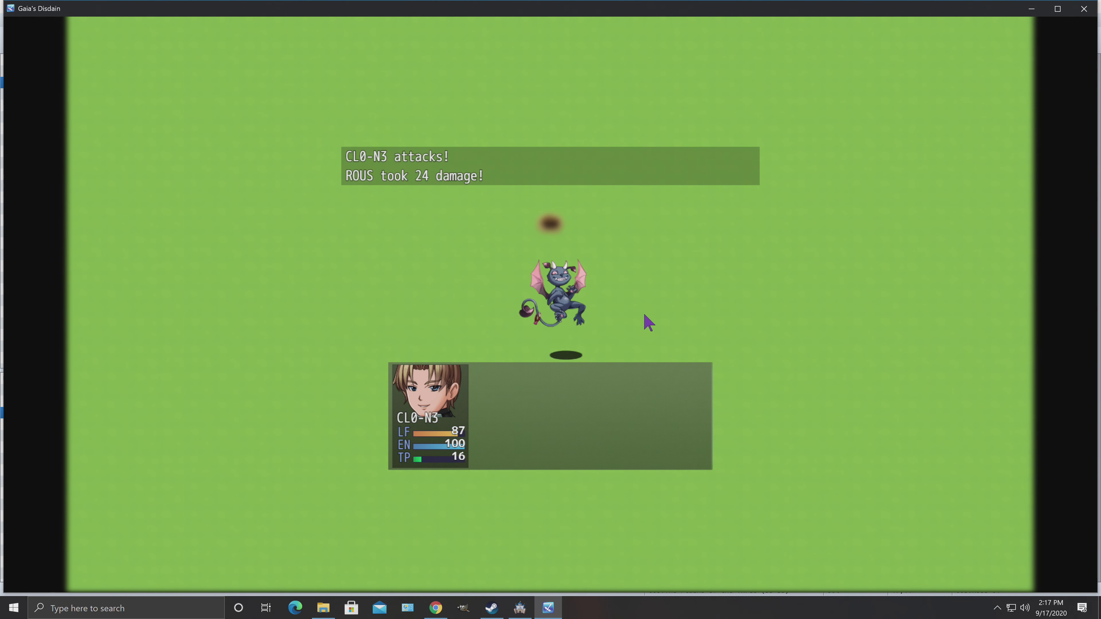
pyautogui.press('Return')
pyautogui.press('Return')
pyautogui.press('Return')
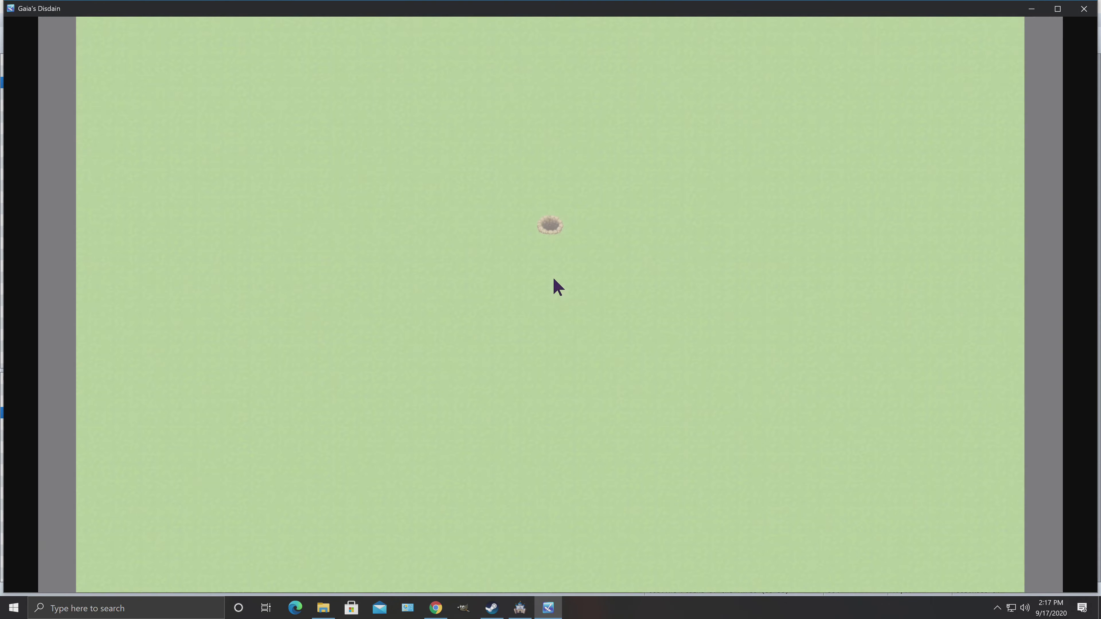
# Step: Engage the ROUS at the nest a second time with basic attacks, and end the playtest during the battle
pyautogui.press('Return')
pyautogui.press('Return')
pyautogui.press('Return')
pyautogui.press('Return')
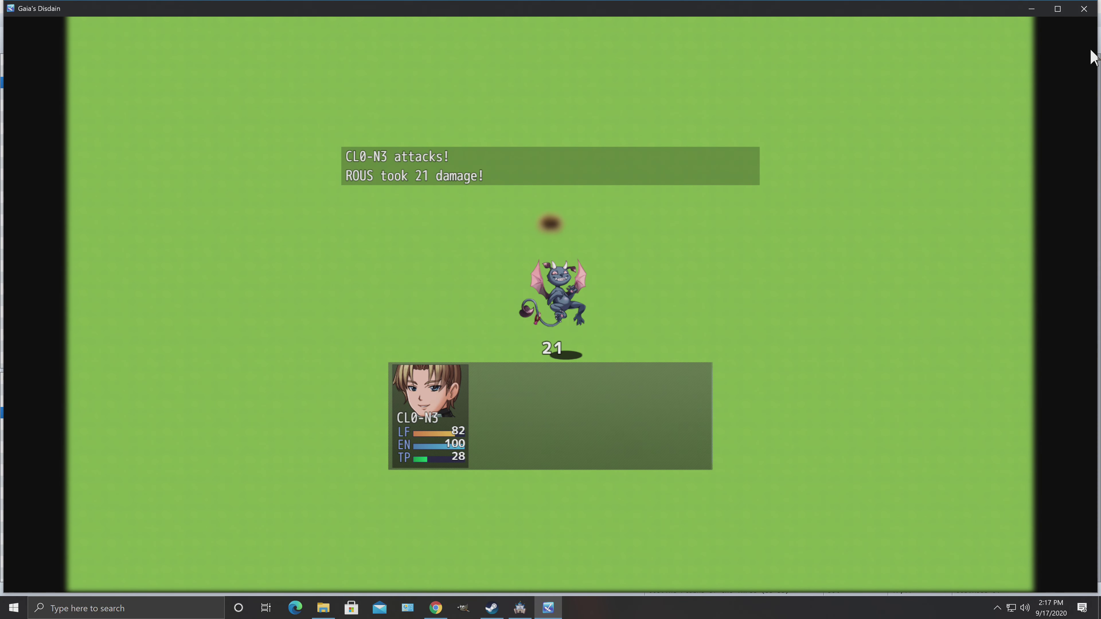
pyautogui.click(1084, 9)
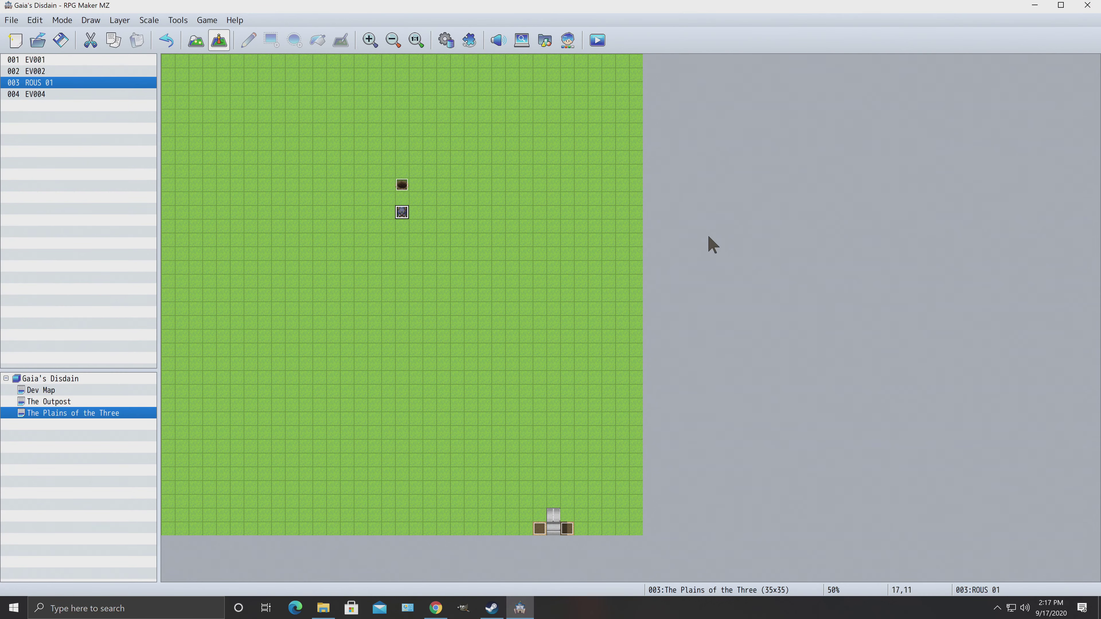
# Step: Set the Rous Nest 1 variable condition on page 1 of the ROUS 01 event to ≥ 0, and apply it
pyautogui.rightClick(403, 215)
pyautogui.click(425, 220)
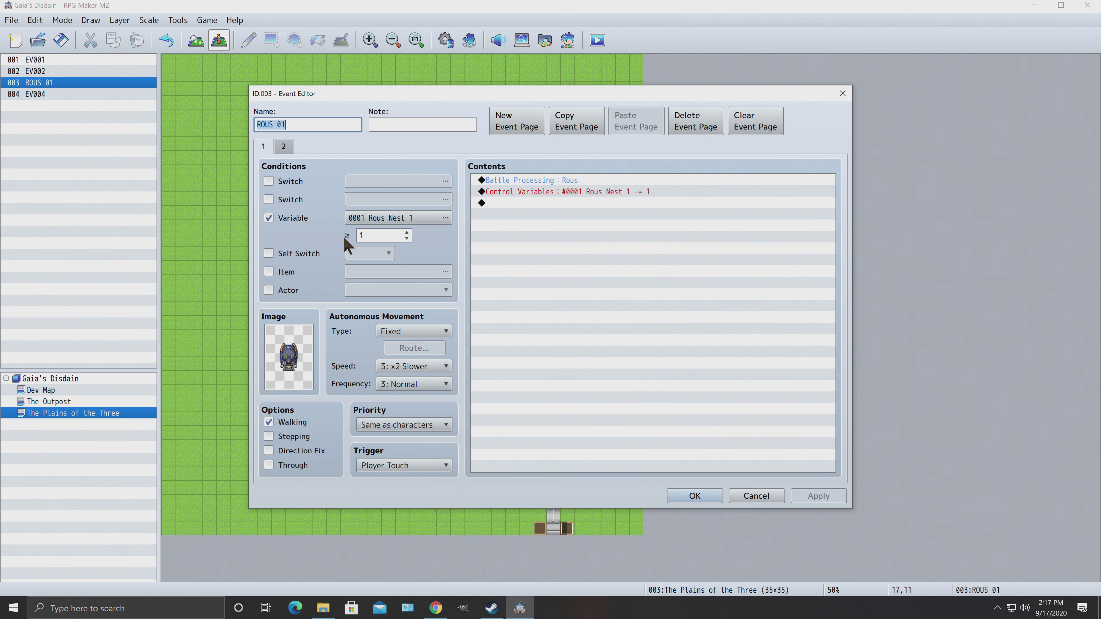
pyautogui.doubleClick(367, 234)
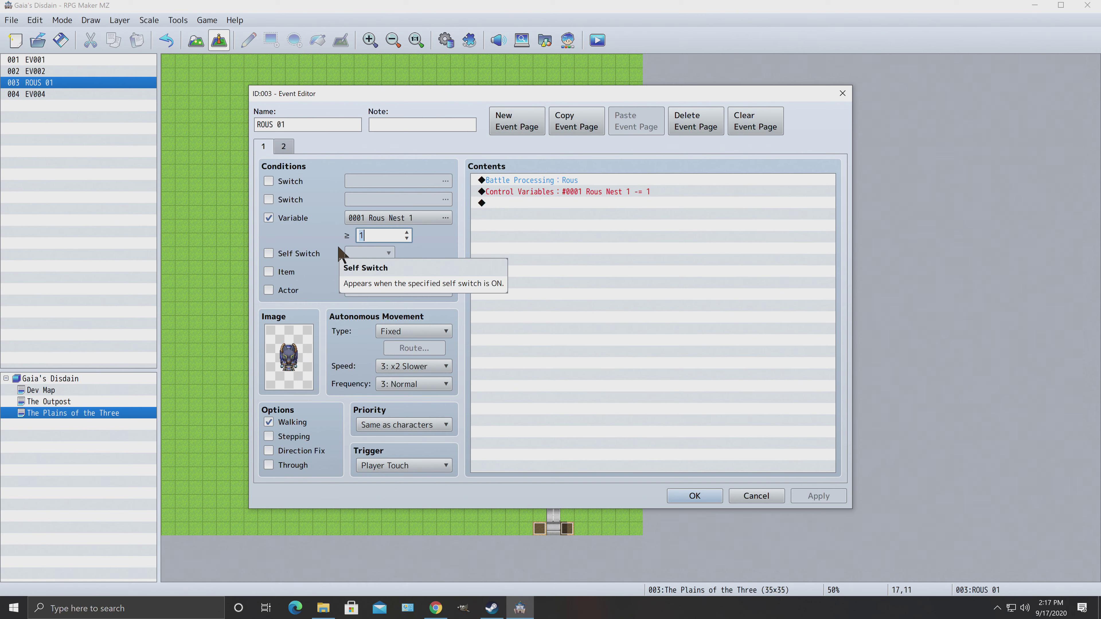
pyautogui.write('0')
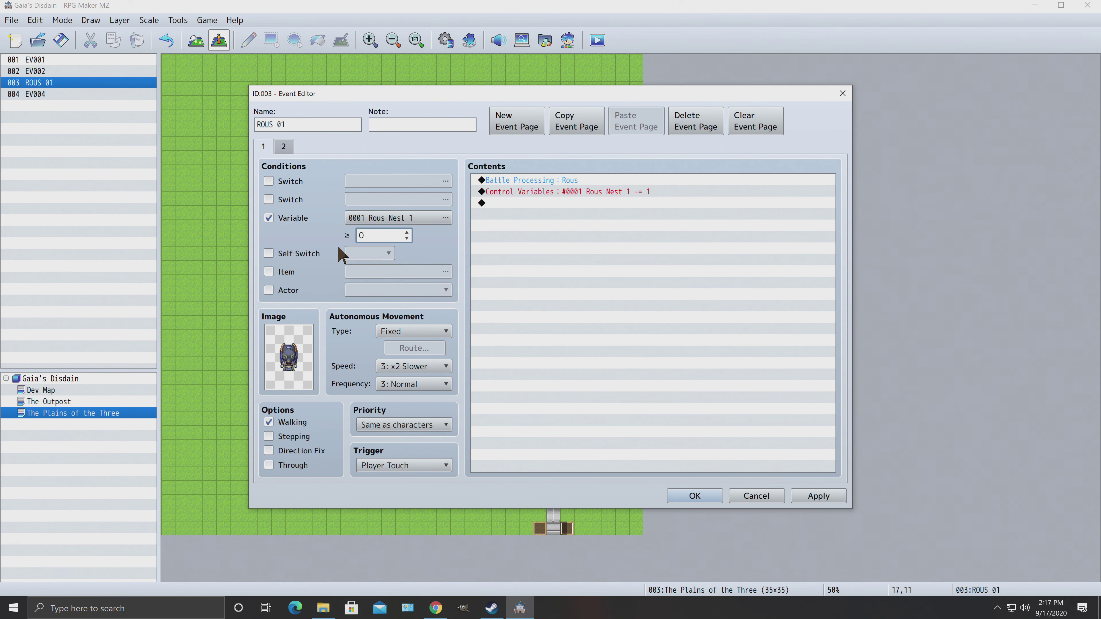
pyautogui.click(809, 494)
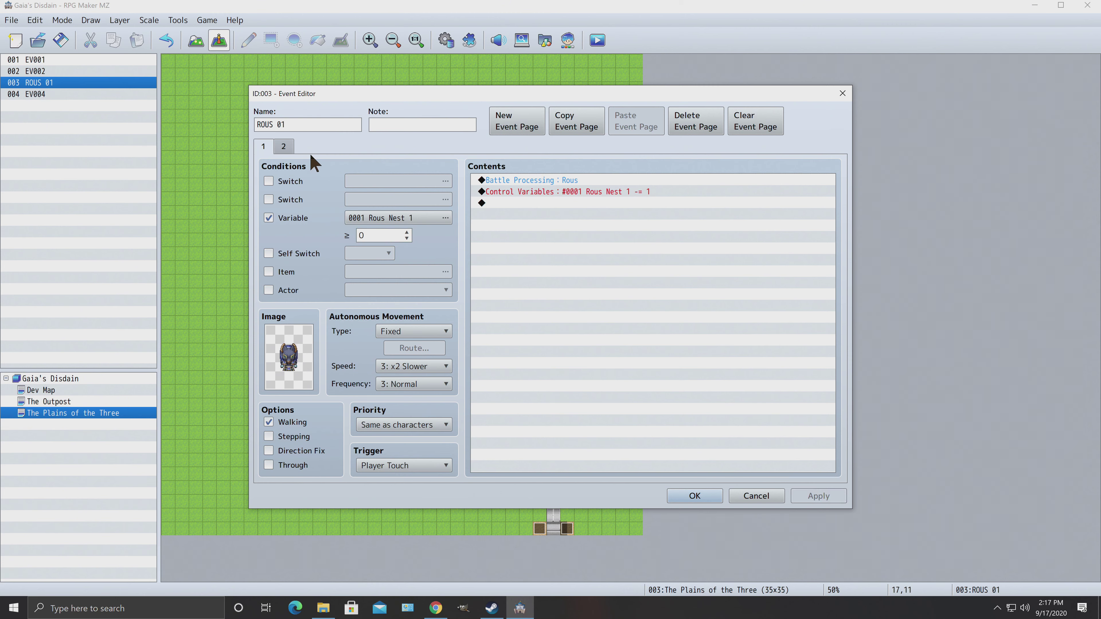
# Step: Set the Rous Nest 1 variable condition on page 2 of the ROUS 01 event to ≥ 1, and apply it
pyautogui.click(283, 146)
pyautogui.doubleClick(364, 237)
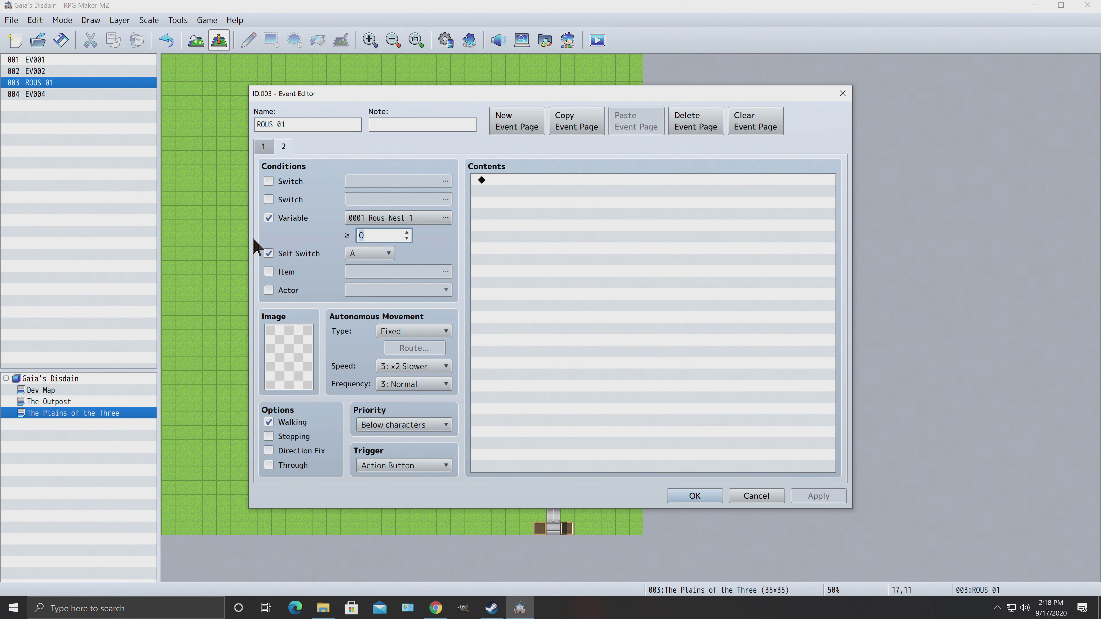
pyautogui.write('1')
pyautogui.click(821, 497)
# Step: Change page 1's Control Variables command to add 1 to Rous Nest 1, and save the ROUS 01 event
pyautogui.click(261, 148)
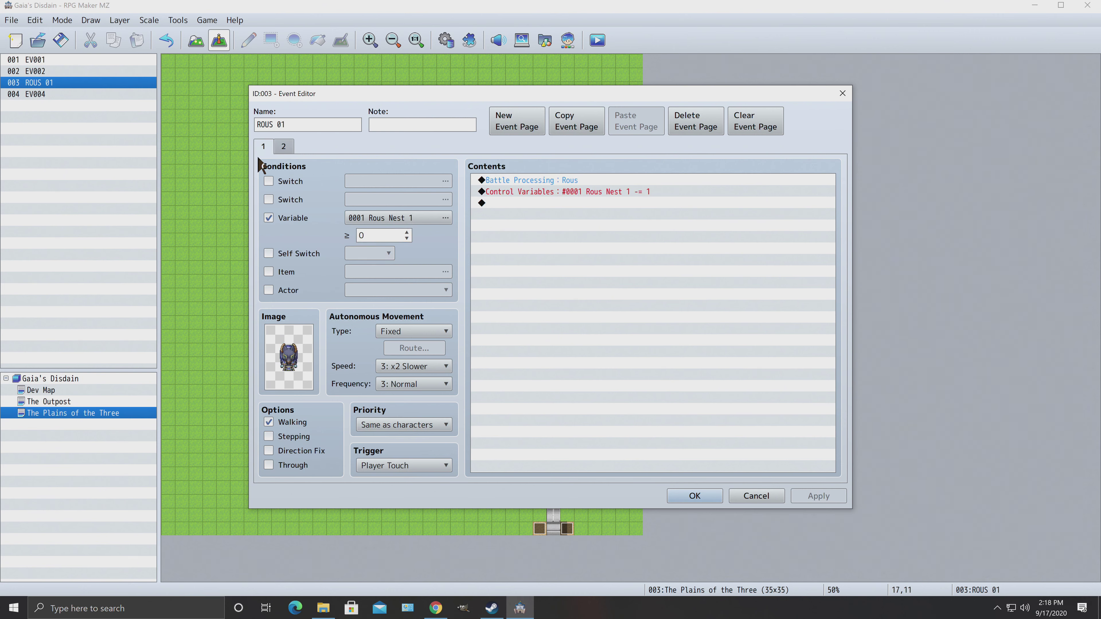
pyautogui.click(567, 196)
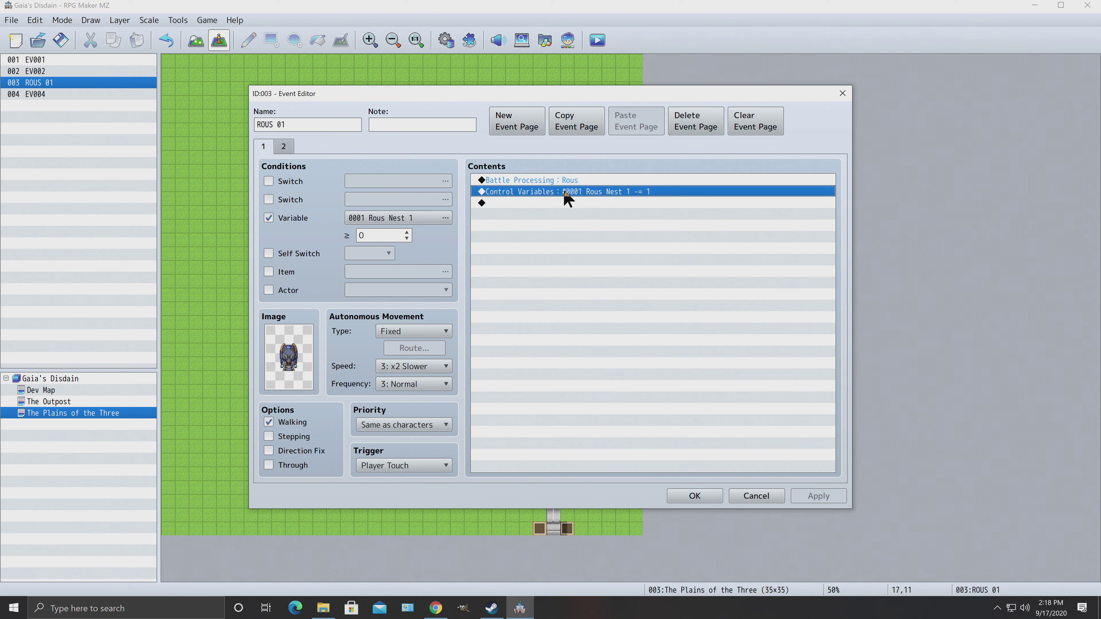
pyautogui.rightClick(567, 195)
pyautogui.click(590, 212)
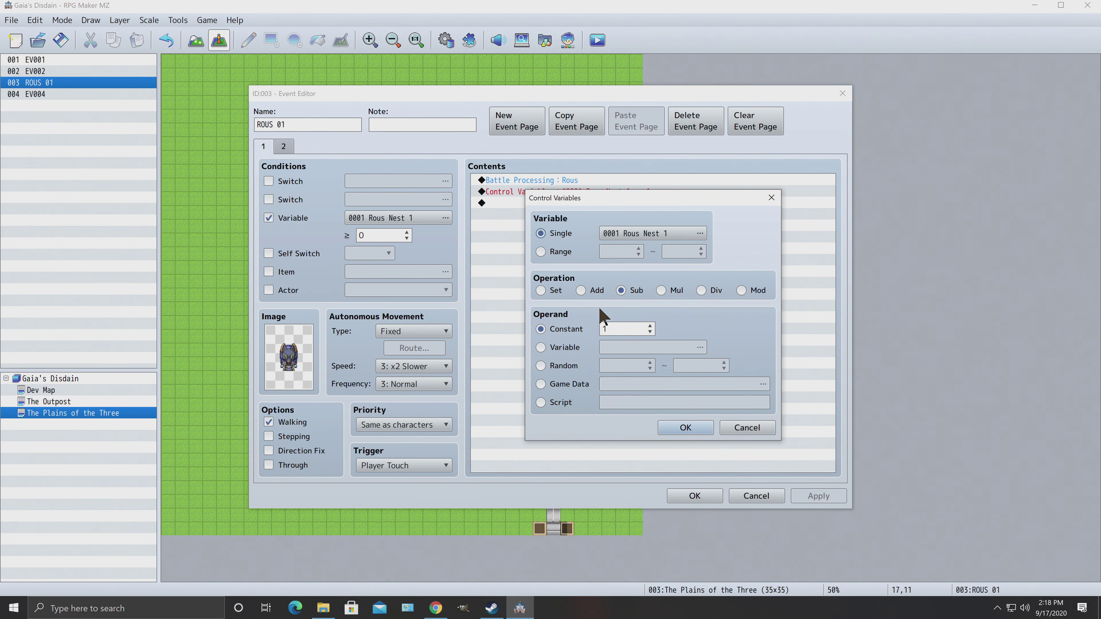
pyautogui.click(580, 290)
pyautogui.click(689, 430)
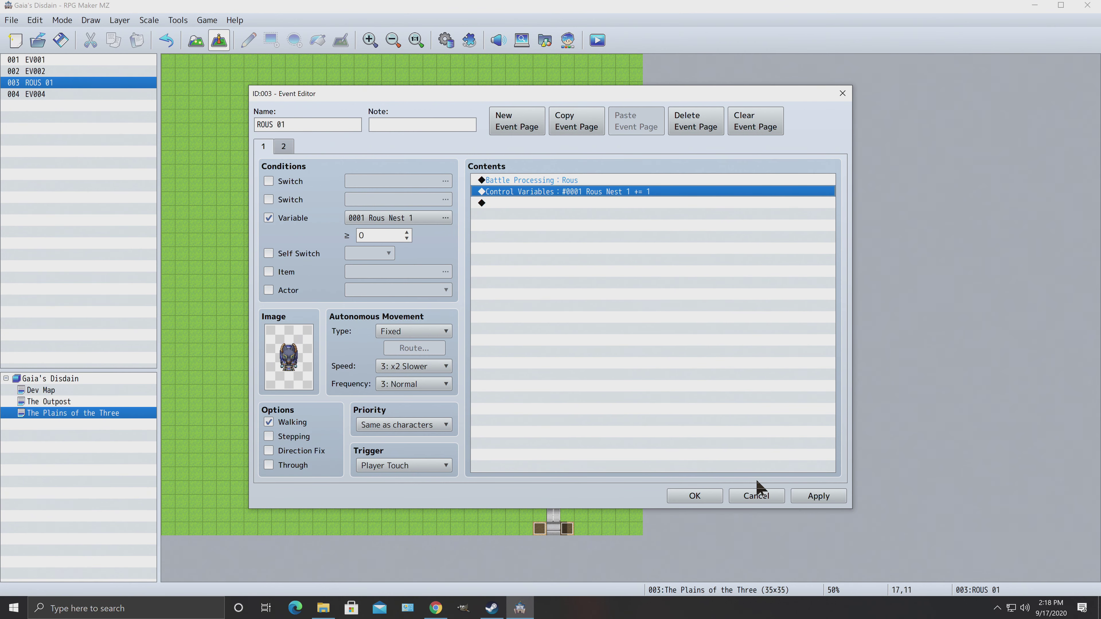
pyautogui.click(814, 496)
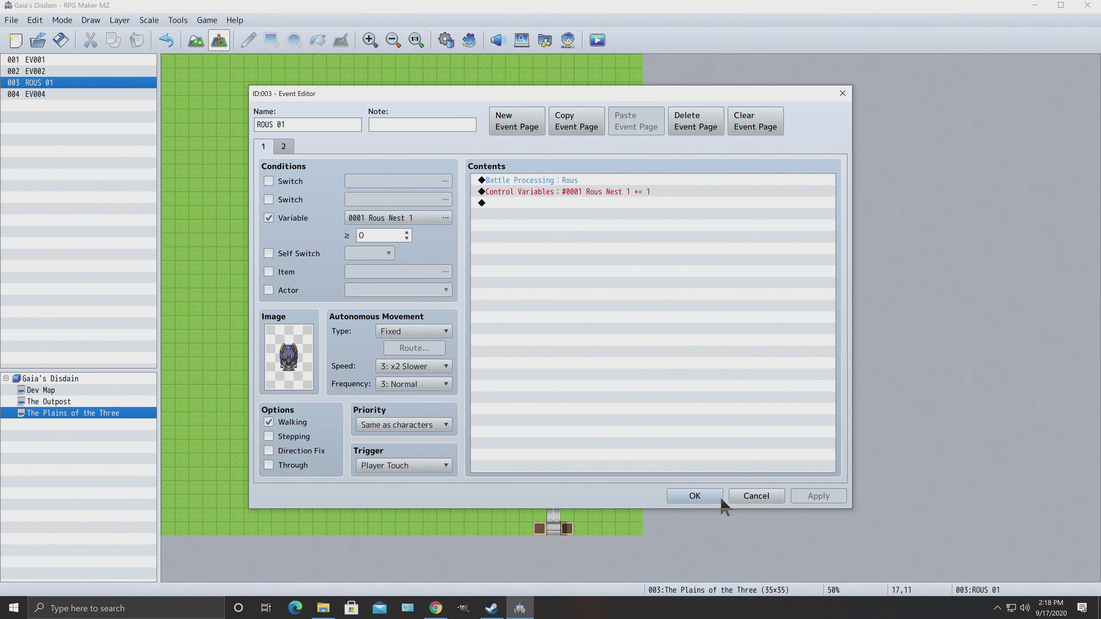
pyautogui.click(698, 497)
pyautogui.rightClick(397, 186)
pyautogui.click(433, 164)
pyautogui.click(402, 190)
pyautogui.rightClick(404, 192)
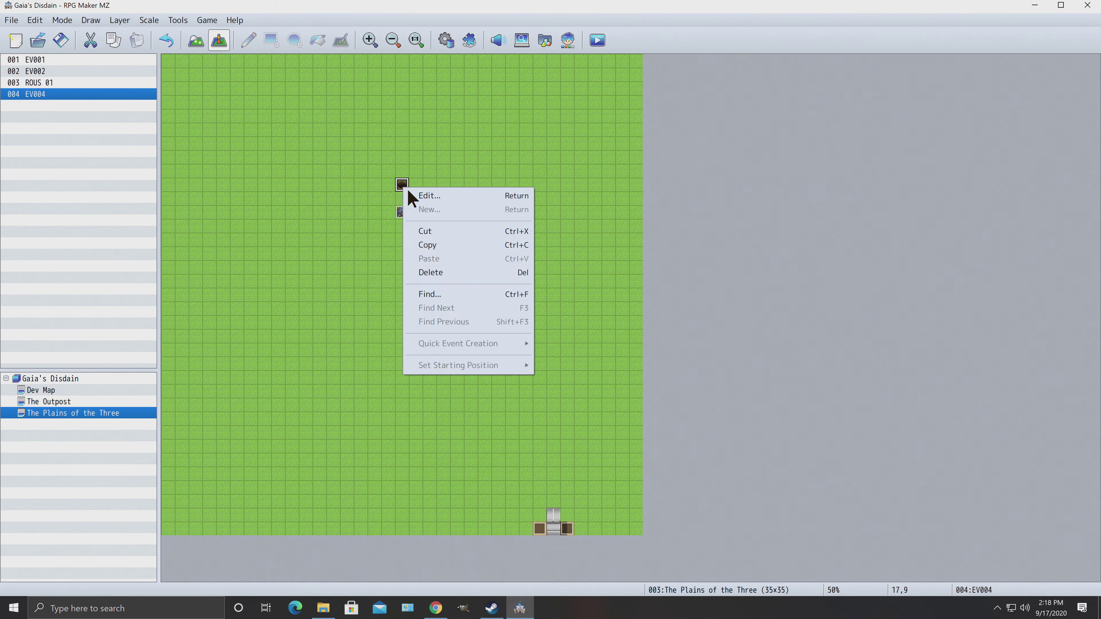
pyautogui.click(539, 143)
# Step: Save the changes and playtest the project in a new game, walking into The Plains of the Three towards the ROUS
pyautogui.click(597, 41)
pyautogui.click(517, 320)
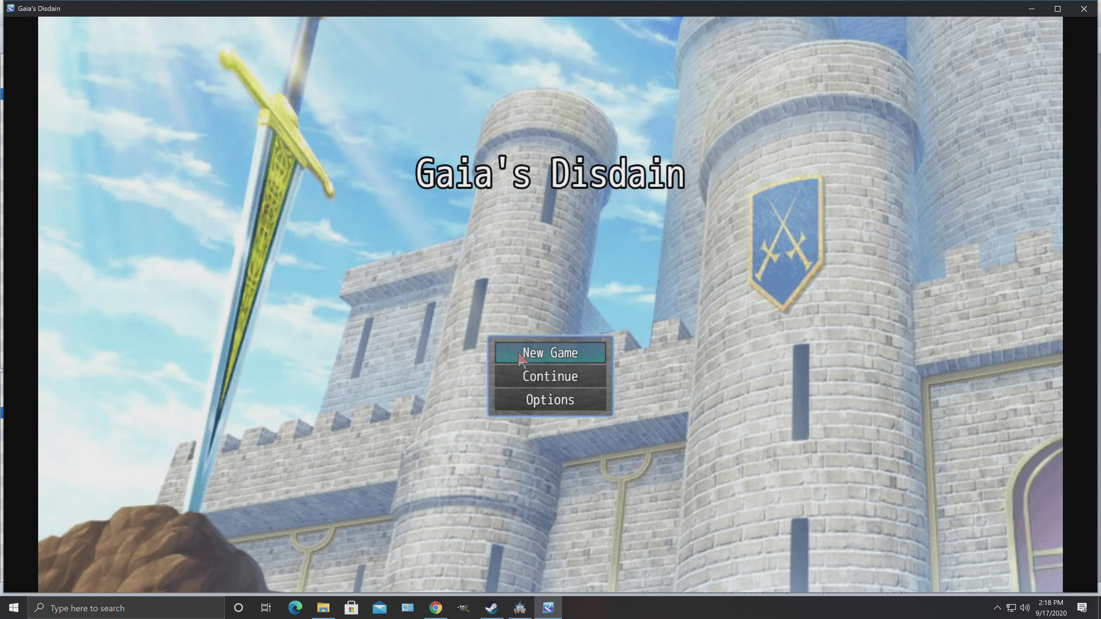
pyautogui.click(518, 353)
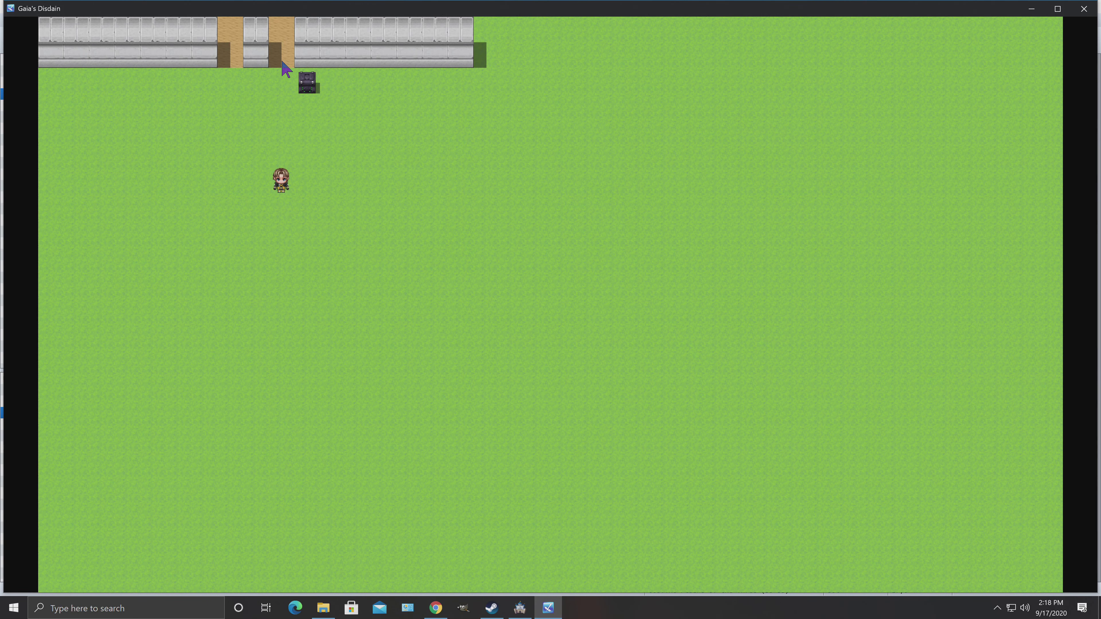
pyautogui.click(281, 62)
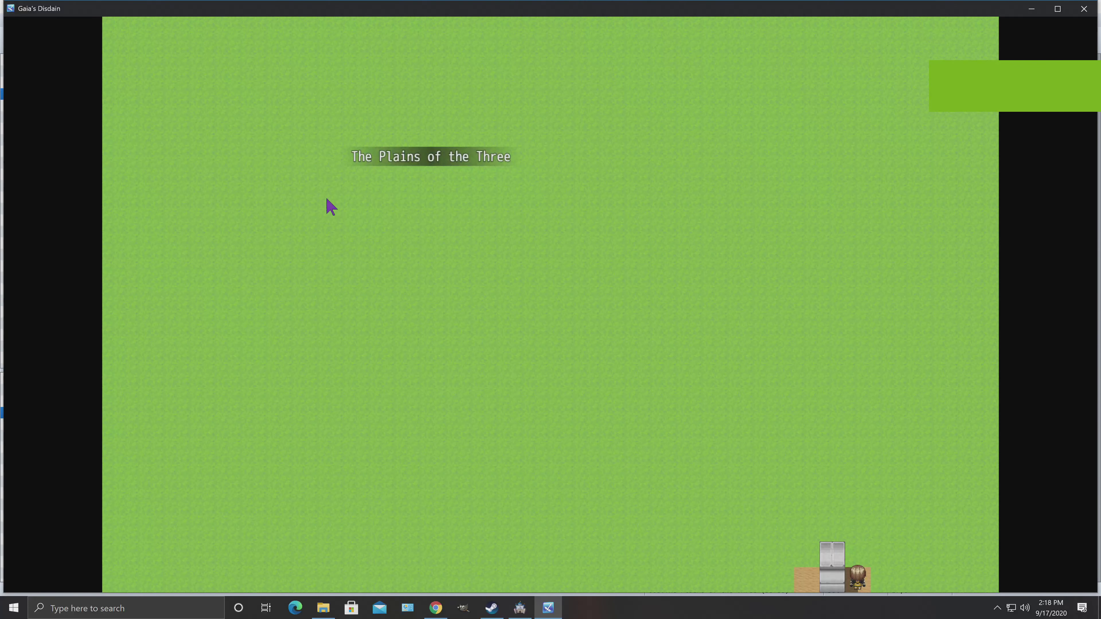
pyautogui.click(370, 221)
pyautogui.click(499, 250)
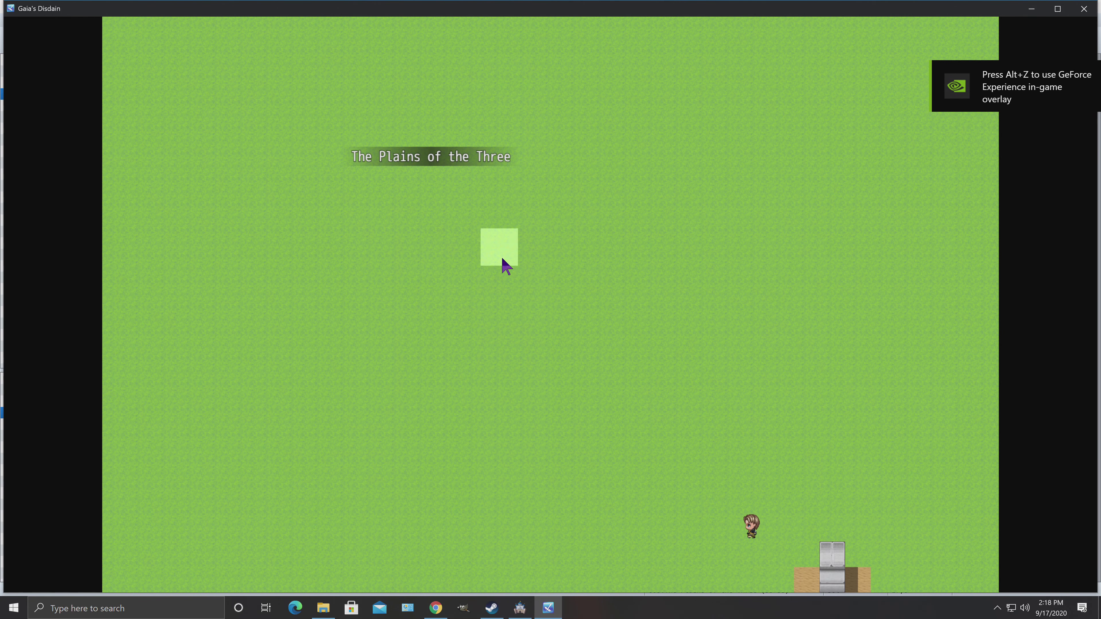
pyautogui.click(523, 196)
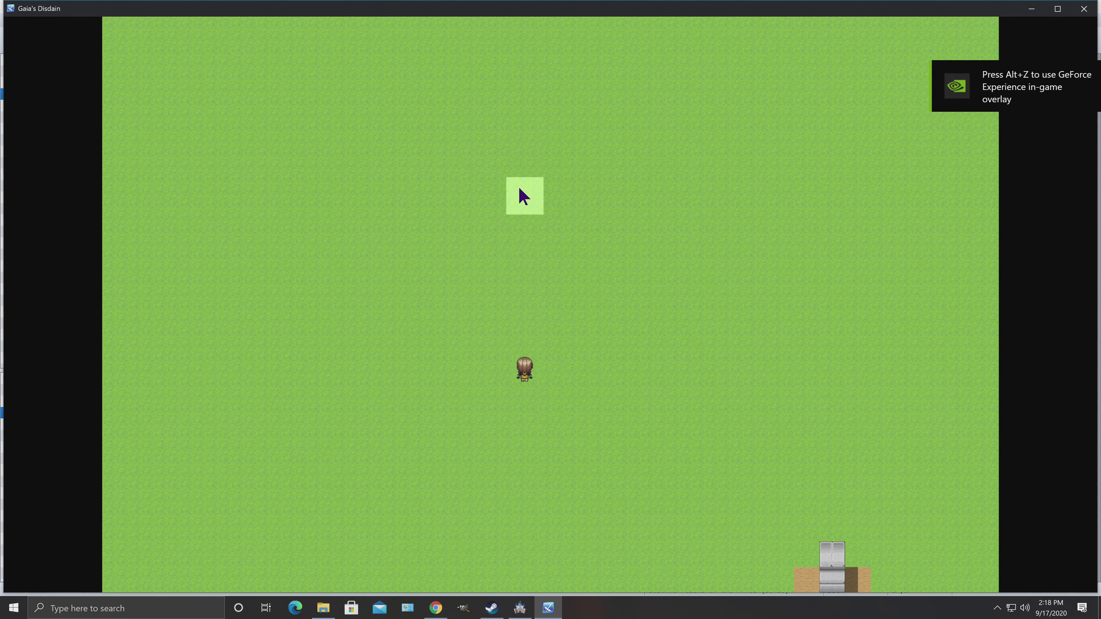
pyautogui.click(536, 209)
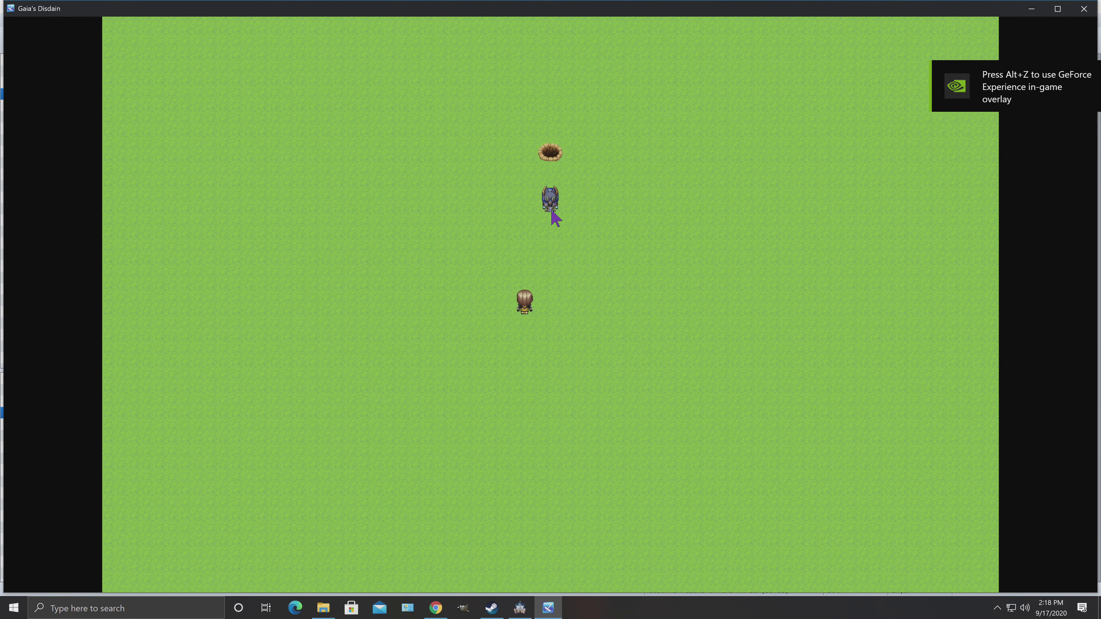
# Step: Touch the ROUS, defeat it with basic attacks, and end the playtest after checking the nest
pyautogui.click(554, 219)
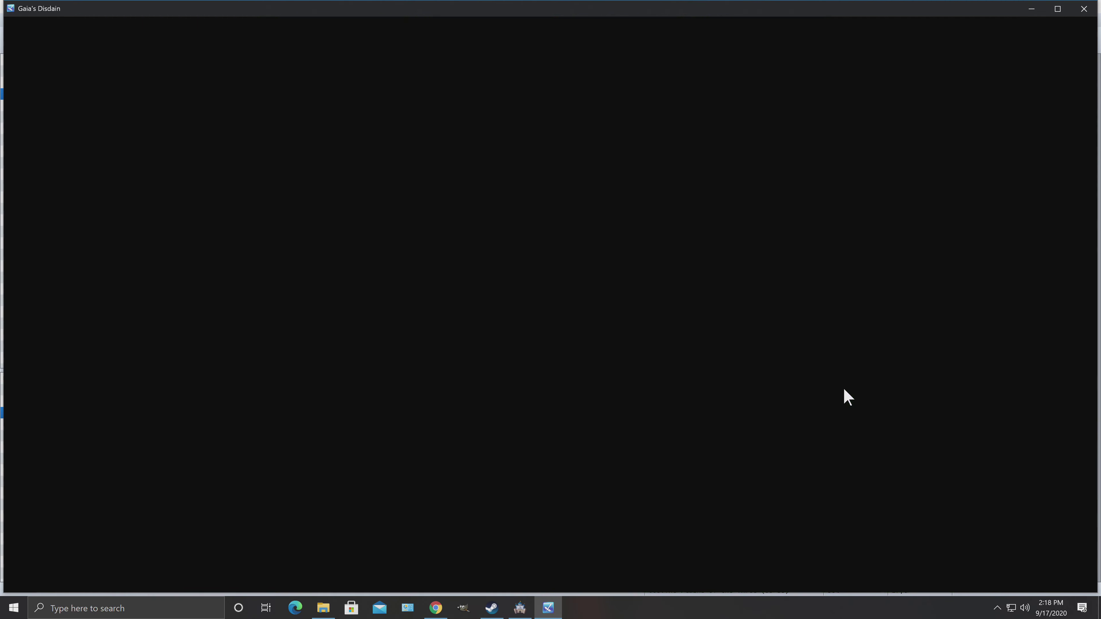
pyautogui.press('Return')
pyautogui.press('Return')
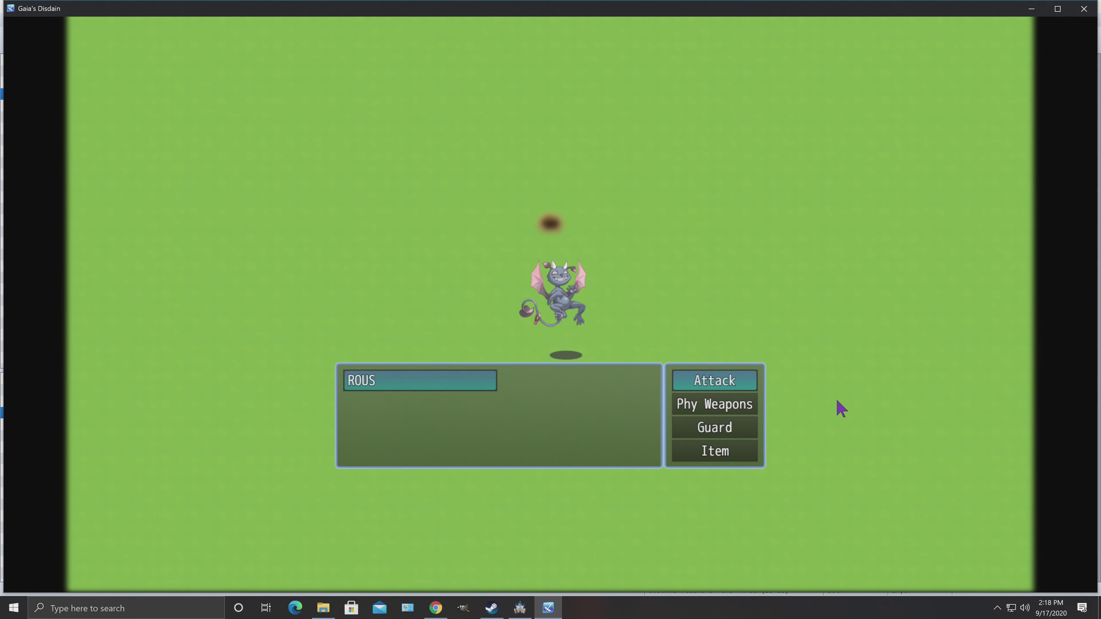
pyautogui.press('Return')
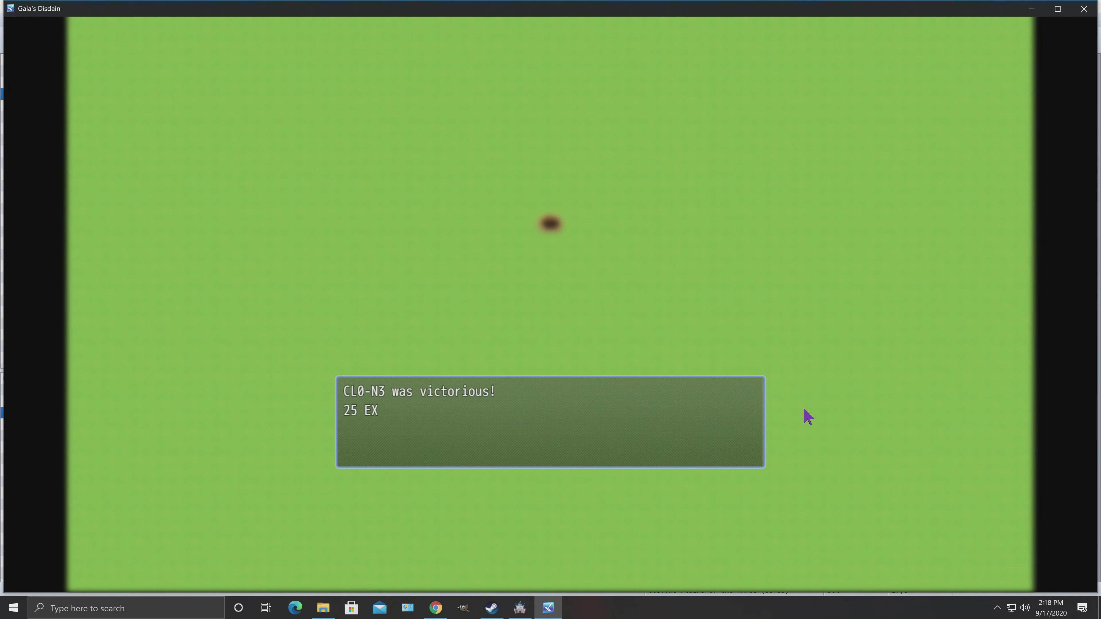
pyautogui.press('Return')
pyautogui.press('Return')
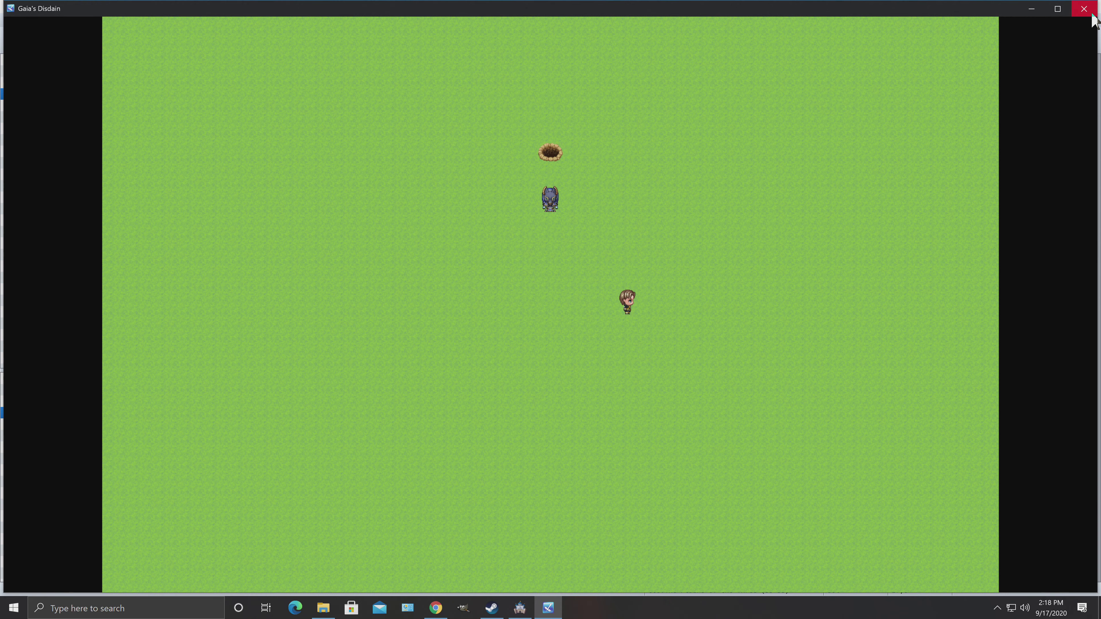
pyautogui.click(1084, 9)
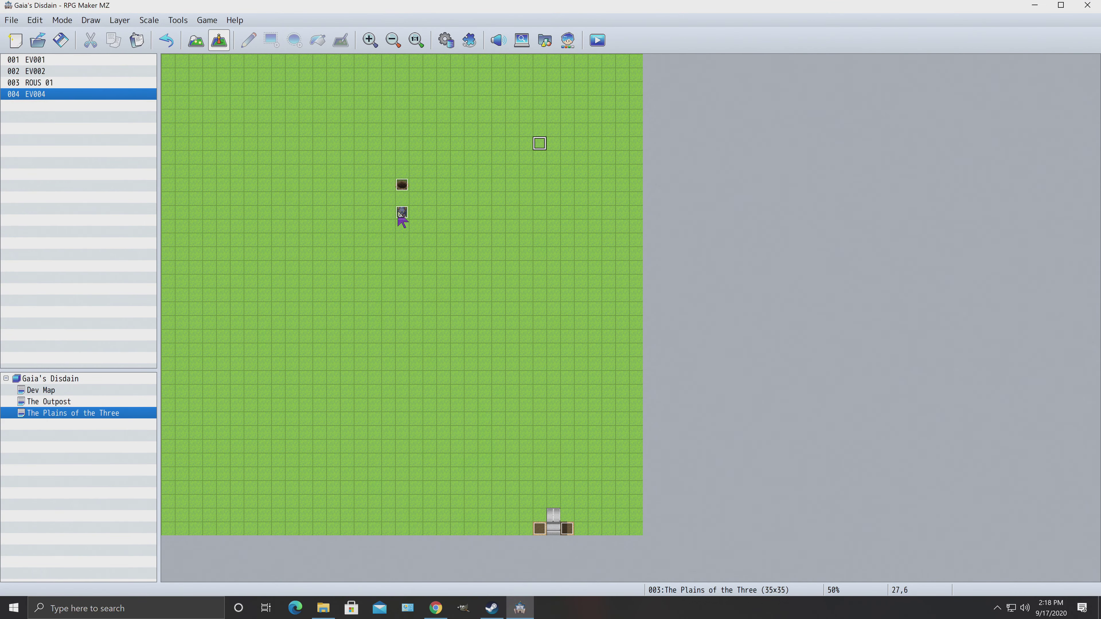
pyautogui.rightClick(402, 213)
pyautogui.click(417, 220)
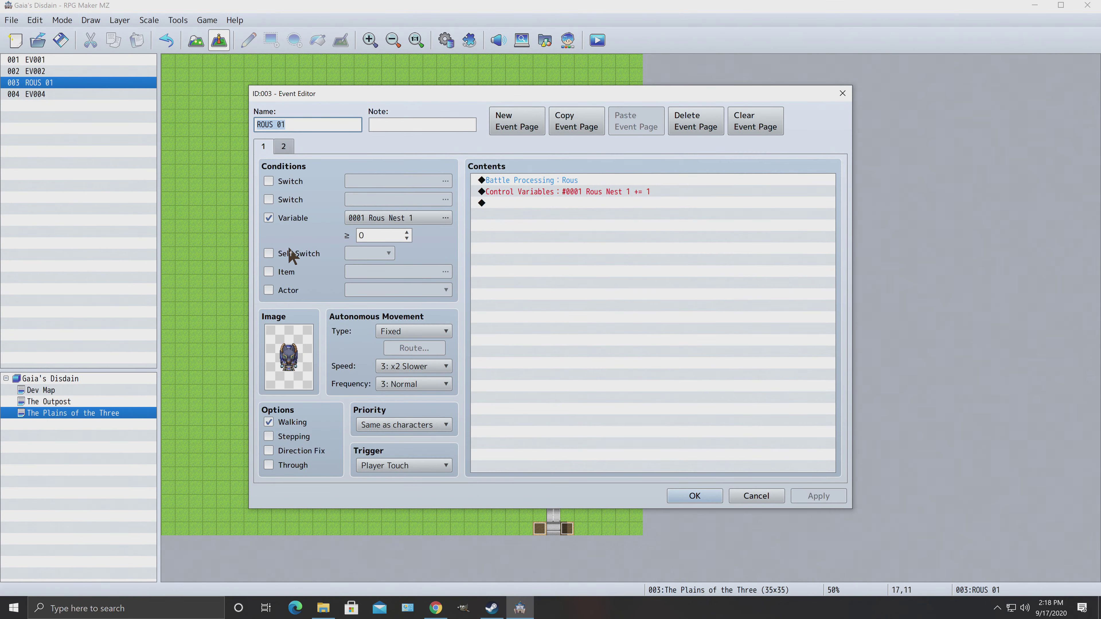
pyautogui.click(365, 234)
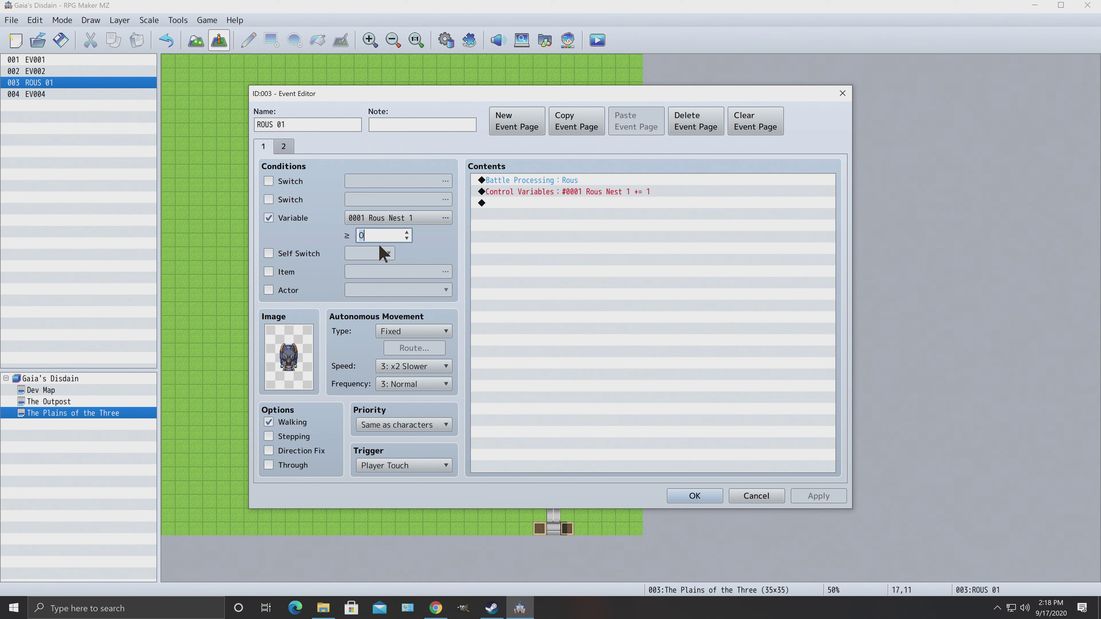
pyautogui.write('1')
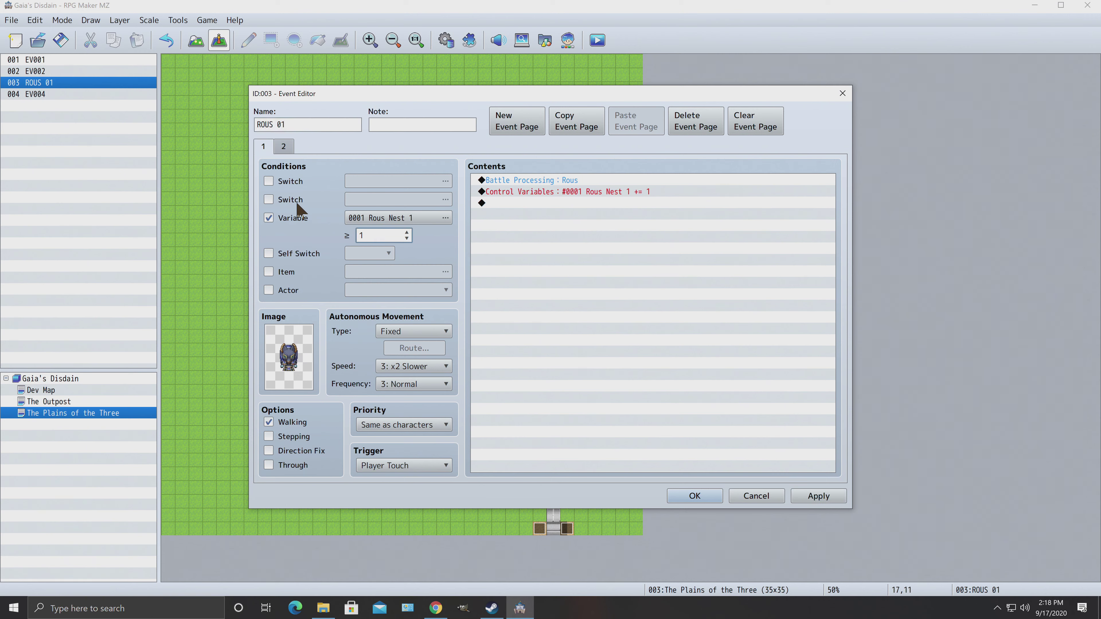
pyautogui.click(283, 146)
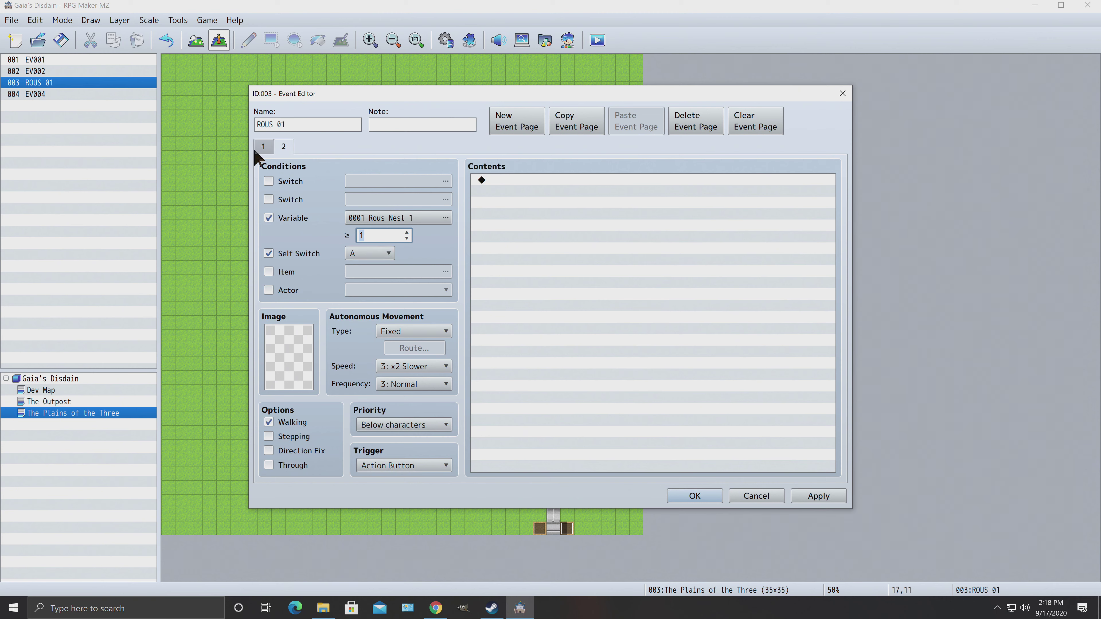
pyautogui.click(758, 496)
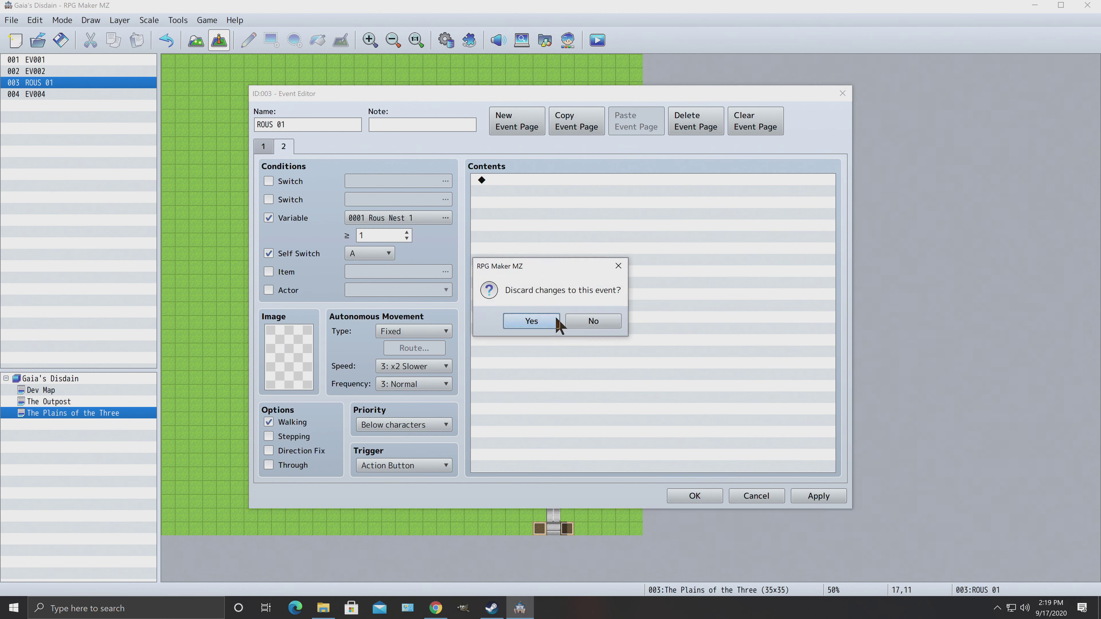
pyautogui.click(616, 325)
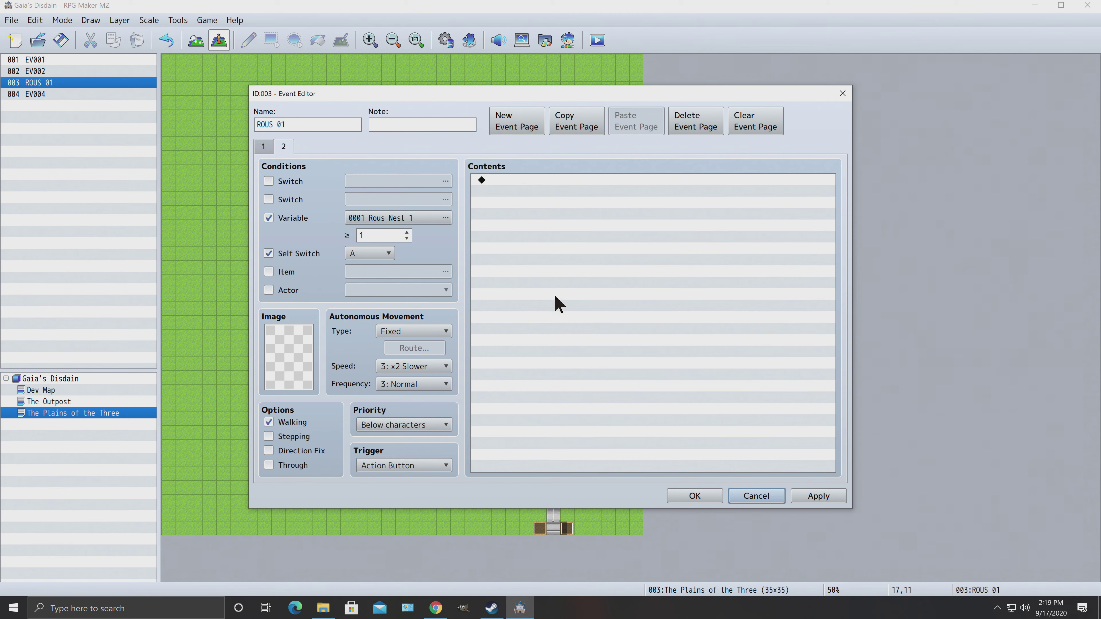
pyautogui.click(842, 94)
pyautogui.click(538, 322)
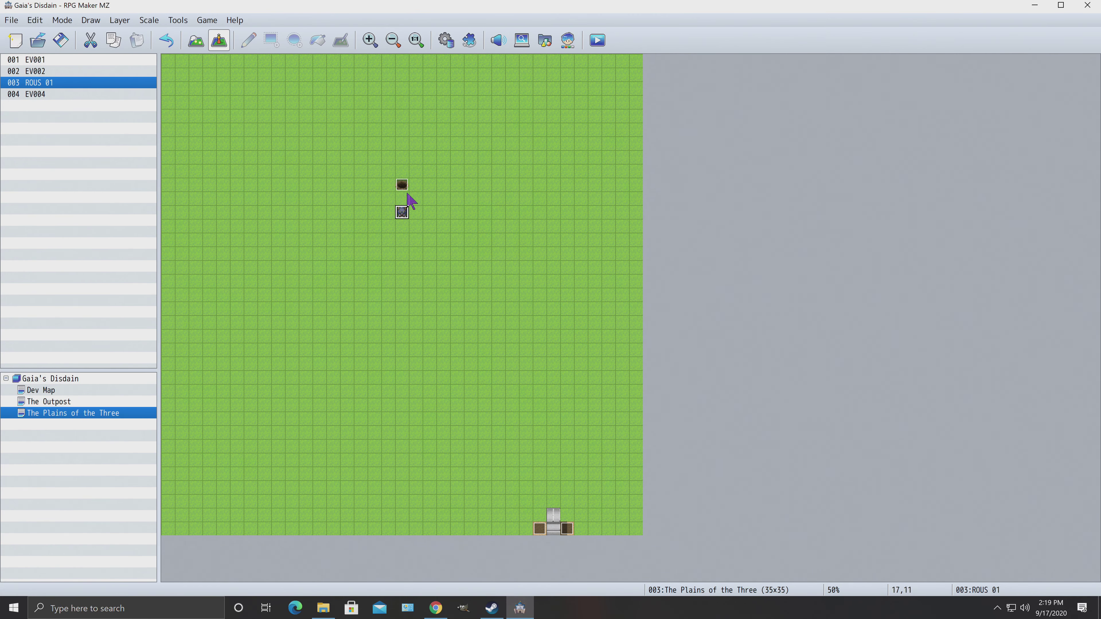
# Step: Add a switch condition to the EV004 nest event using switch 0001, and name that switch Spawn
pyautogui.rightClick(403, 188)
pyautogui.click(429, 195)
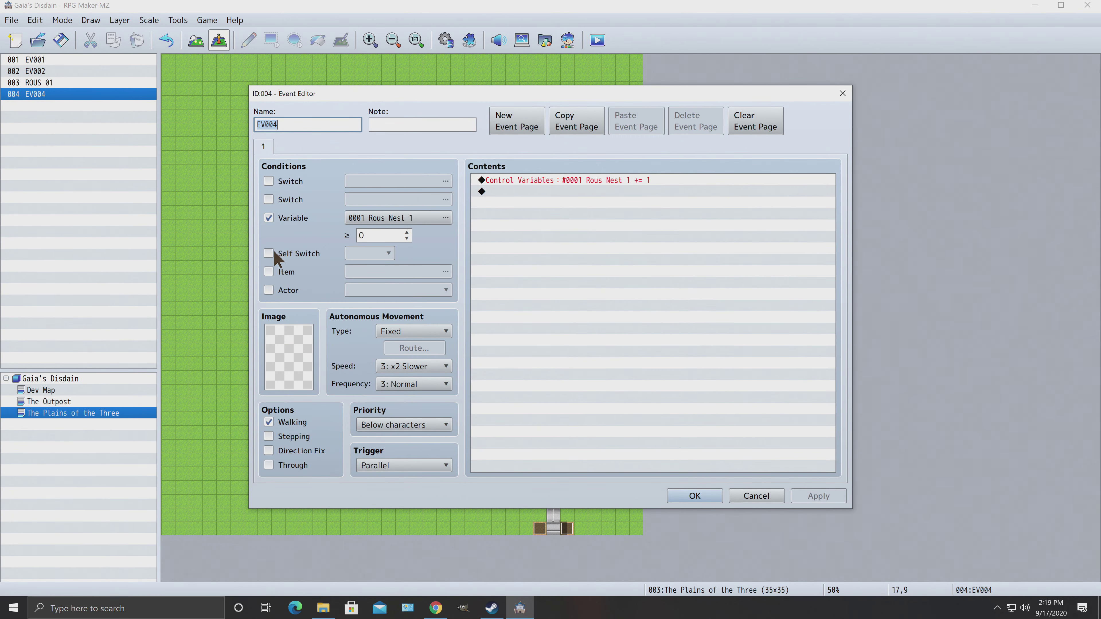
pyautogui.click(269, 181)
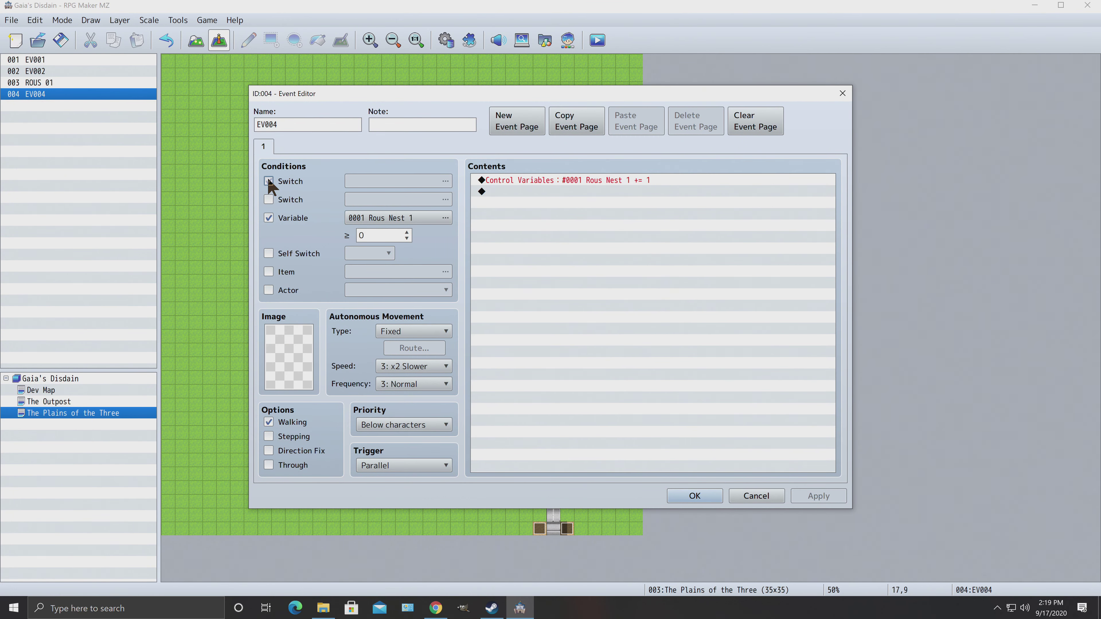
pyautogui.click(405, 181)
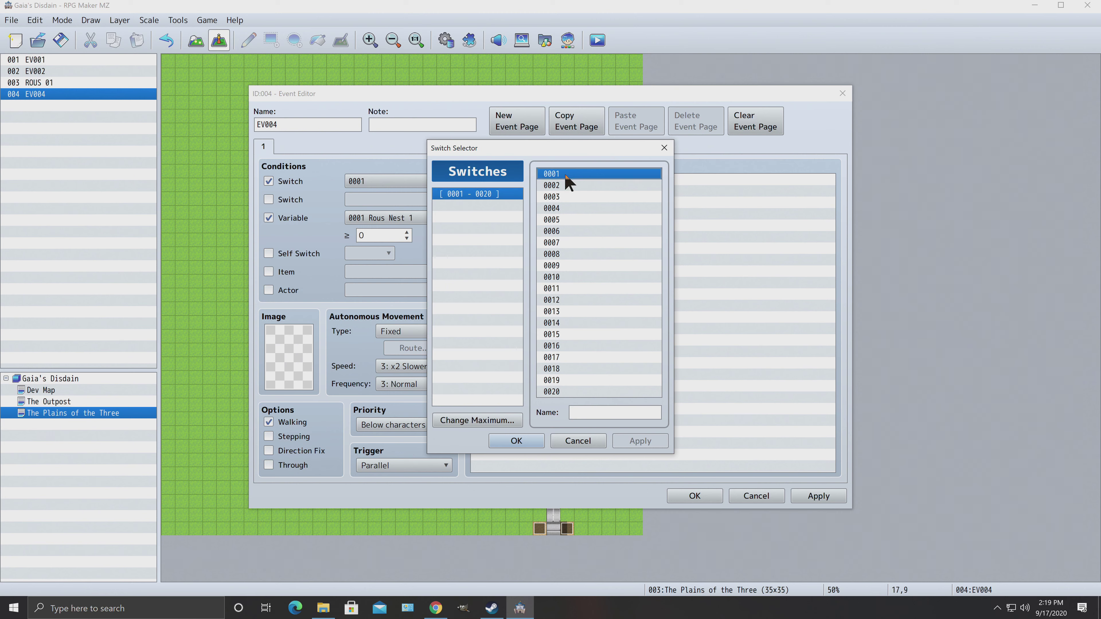
pyautogui.click(582, 411)
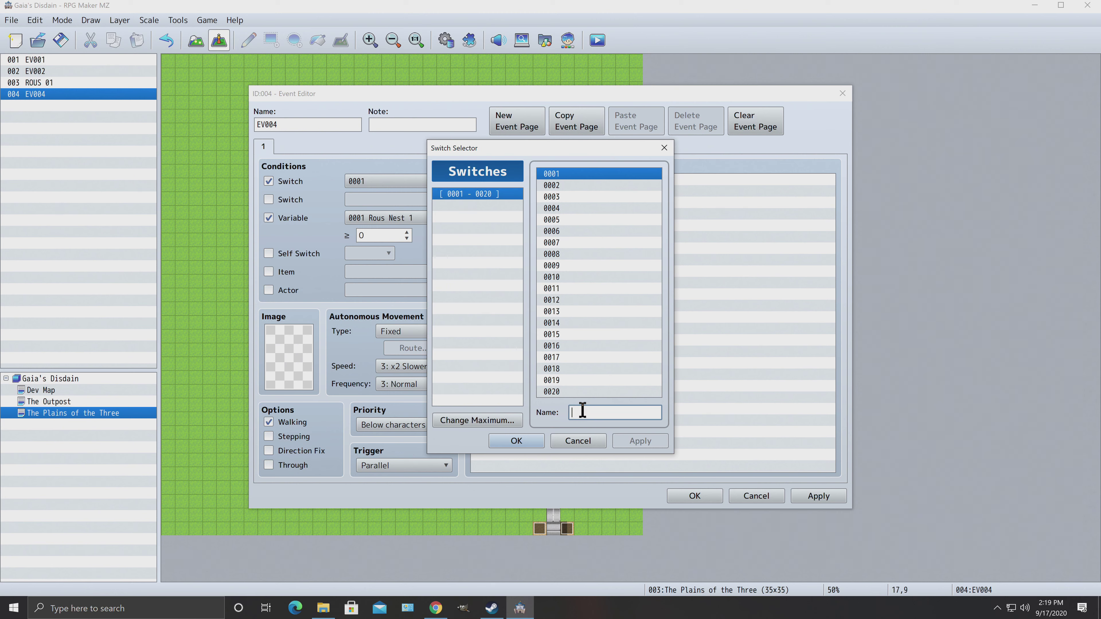
pyautogui.write('Spawn')
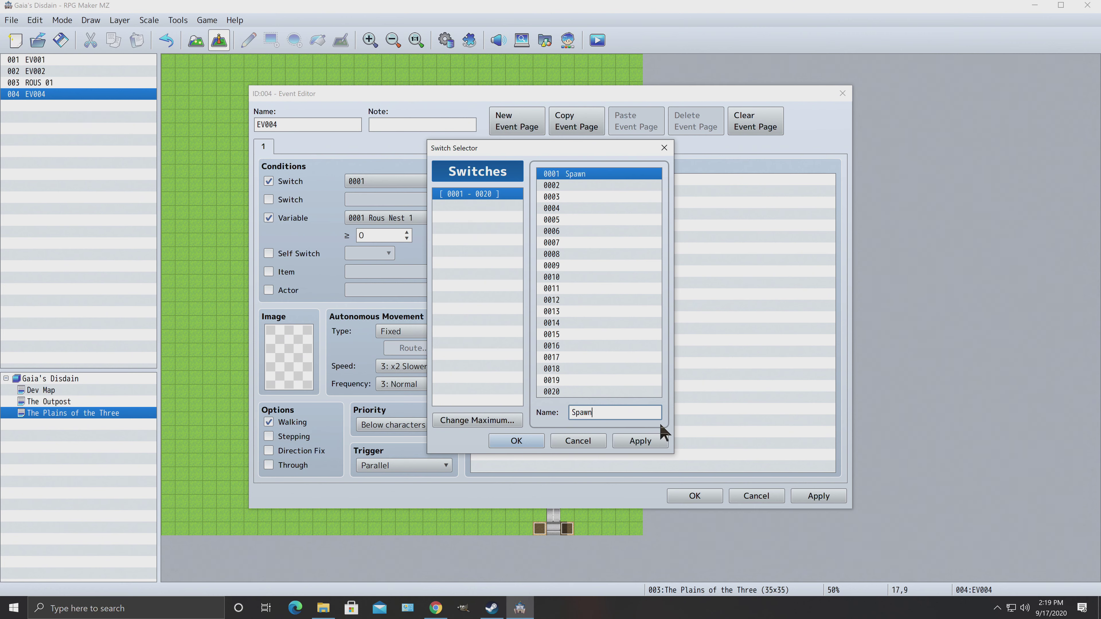
pyautogui.click(646, 441)
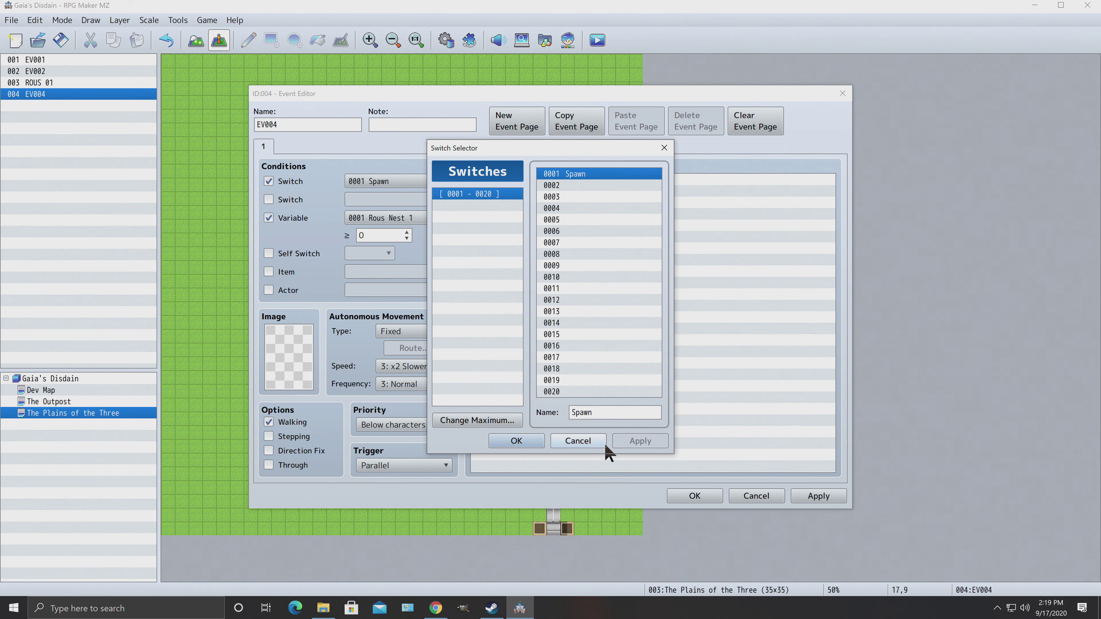
pyautogui.click(583, 442)
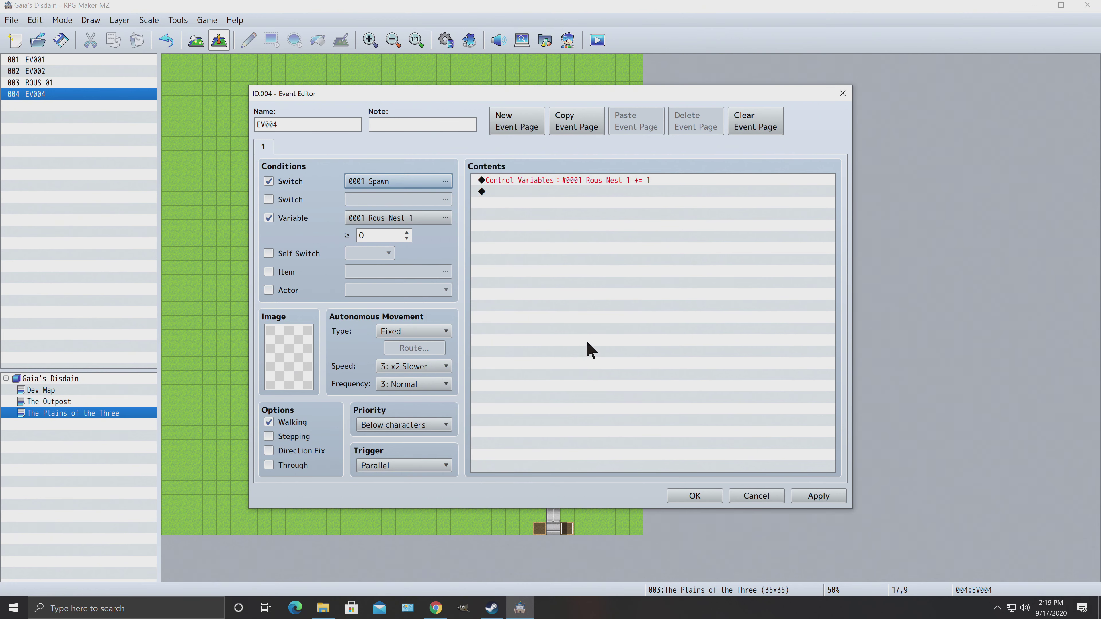